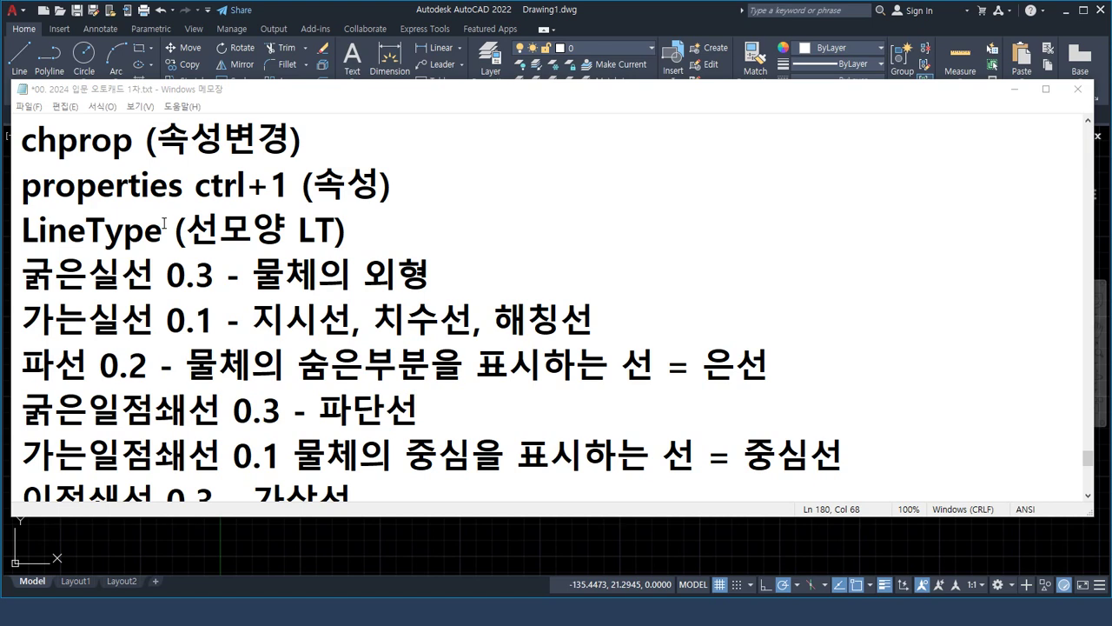
Review the text notes on color, property changes, LineType, LTScale, MAtchprop, LAyer and the basic drawing commands.
{"action": "scroll", "coordinate": [164, 224], "scroll_direction": "up", "scroll_amount": 8}
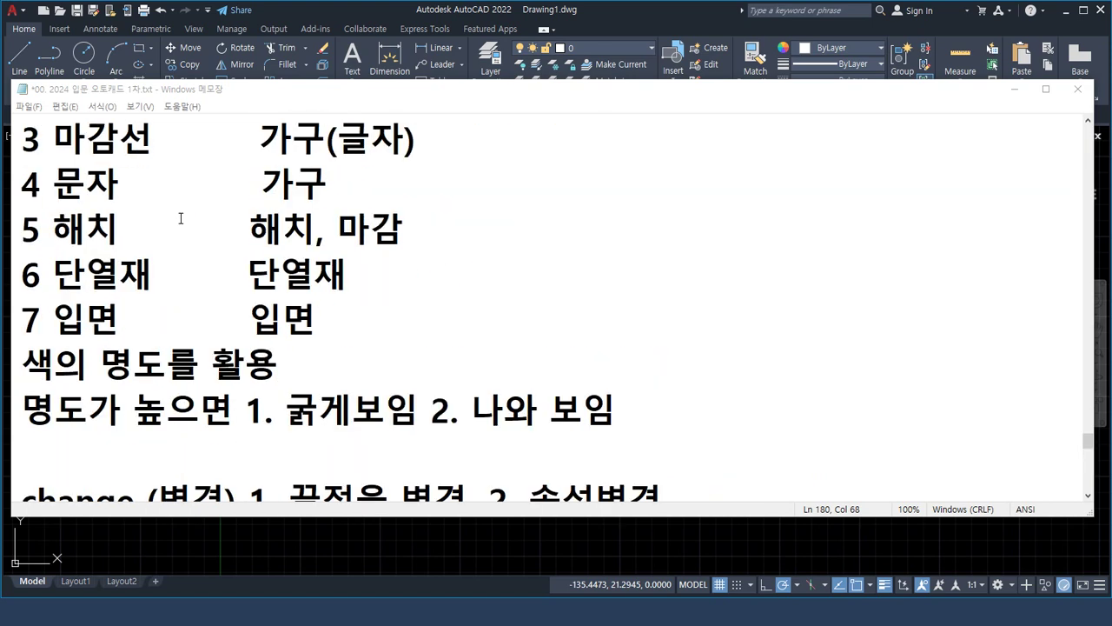
{"action": "scroll", "coordinate": [181, 217], "scroll_direction": "up", "scroll_amount": 3}
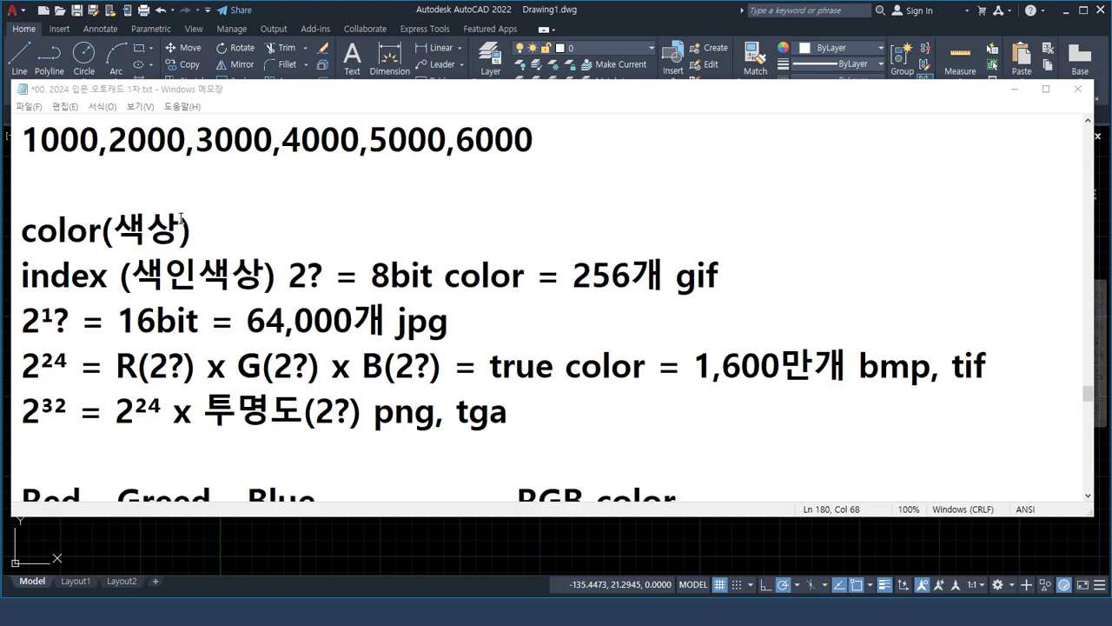
{"action": "key", "text": "ctrl+2"}
{"action": "mouse_move", "coordinate": [82, 253]}
{"action": "left_mouse_down"}
{"action": "mouse_move", "coordinate": [92, 197]}
{"action": "mouse_move", "coordinate": [95, 254]}
{"action": "left_mouse_up"}
{"action": "key", "text": "Escape"}
{"action": "scroll", "coordinate": [208, 250], "scroll_direction": "down", "scroll_amount": 10}
{"action": "scroll", "coordinate": [97, 253], "scroll_direction": "up", "scroll_amount": 3}
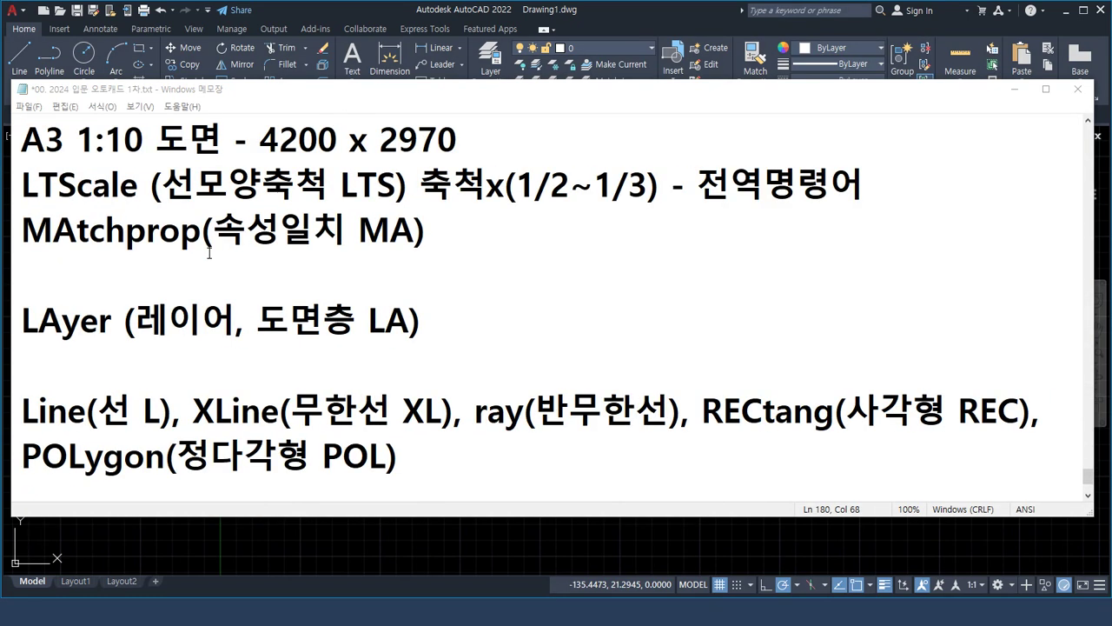
{"action": "scroll", "coordinate": [118, 278], "scroll_direction": "up", "scroll_amount": 3}
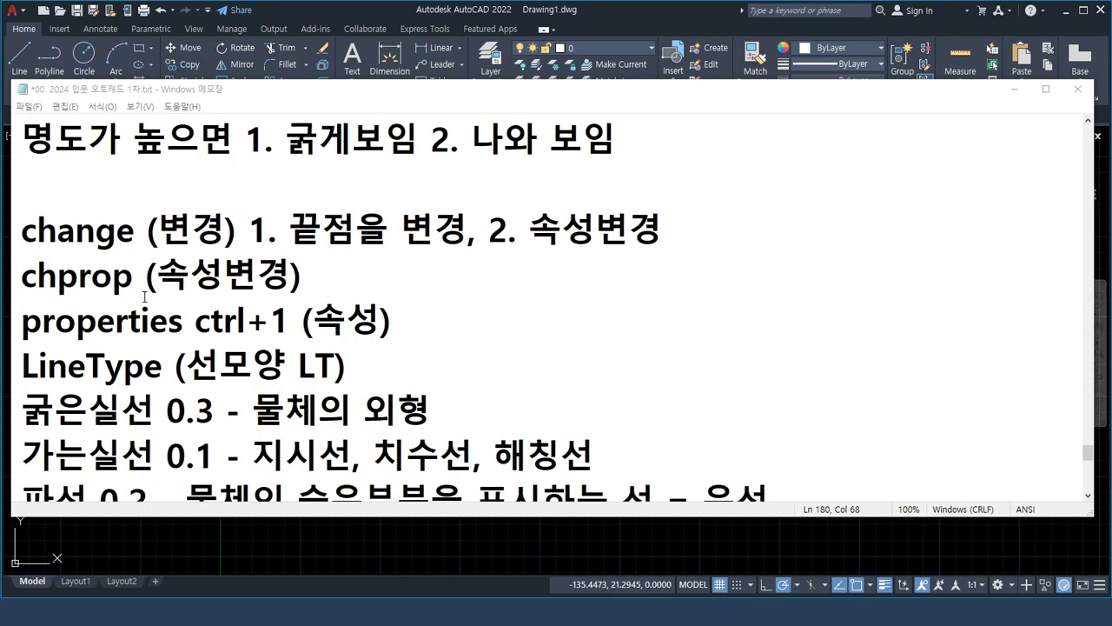
{"action": "key", "text": "ctrl+2"}
{"action": "mouse_move", "coordinate": [120, 396]}
{"action": "left_mouse_down"}
{"action": "mouse_move", "coordinate": [26, 348]}
{"action": "mouse_move", "coordinate": [163, 384]}
{"action": "mouse_move", "coordinate": [114, 393]}
{"action": "left_mouse_up"}
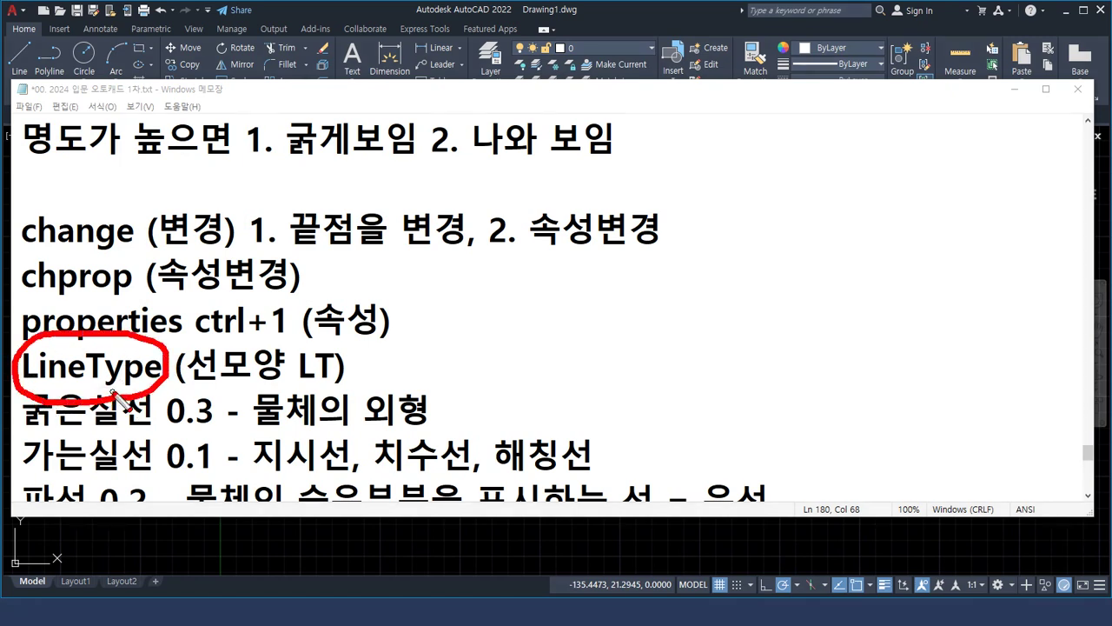
{"action": "key", "text": "Escape"}
{"action": "scroll", "coordinate": [133, 374], "scroll_direction": "down", "scroll_amount": 6}
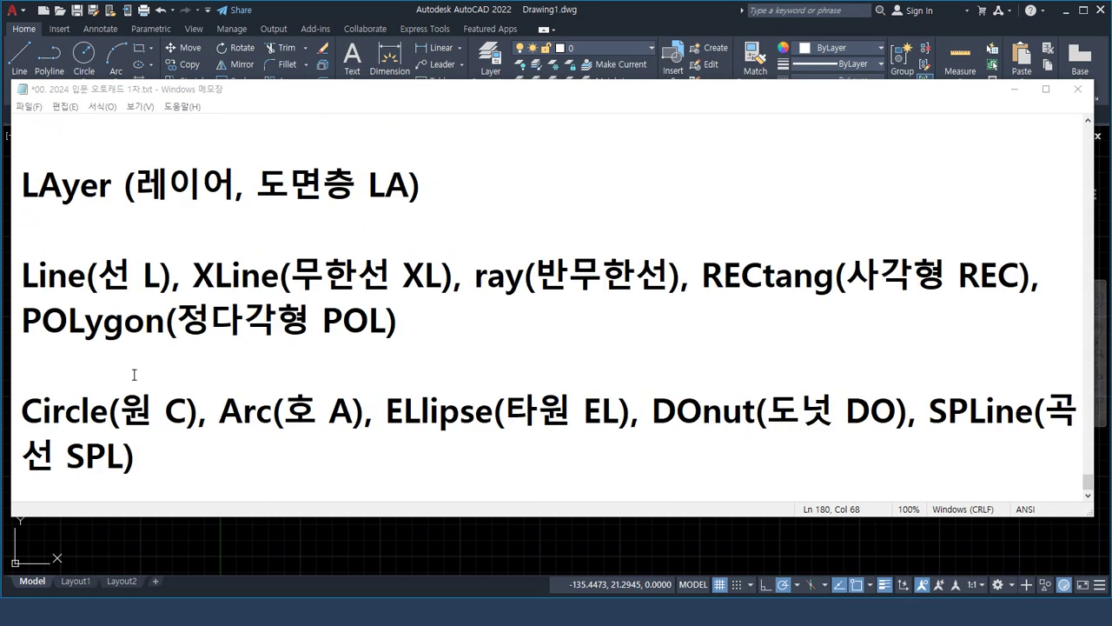
{"action": "key", "text": "ctrl+2"}
{"action": "mouse_move", "coordinate": [112, 230]}
{"action": "left_mouse_down"}
{"action": "mouse_move", "coordinate": [80, 236]}
{"action": "mouse_move", "coordinate": [102, 130]}
{"action": "mouse_move", "coordinate": [135, 156]}
{"action": "mouse_move", "coordinate": [124, 245]}
{"action": "left_mouse_up"}
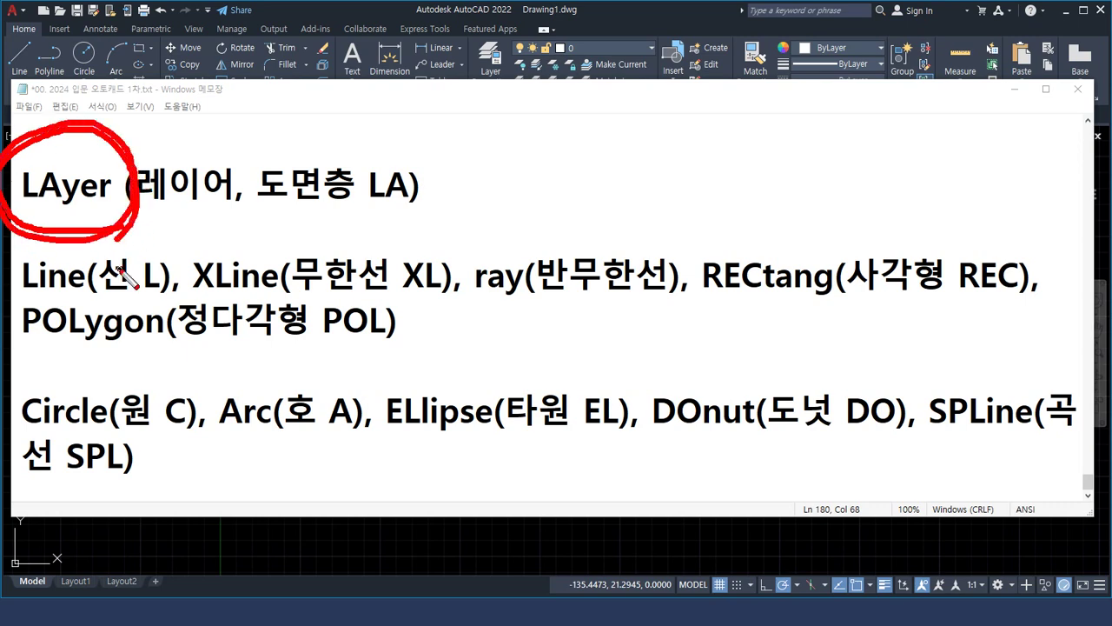
{"action": "key", "text": "Escape"}
Switch to Drawing1 in AutoCAD and make its command line ready for entry.
{"action": "key", "text": "alt+Tab"}
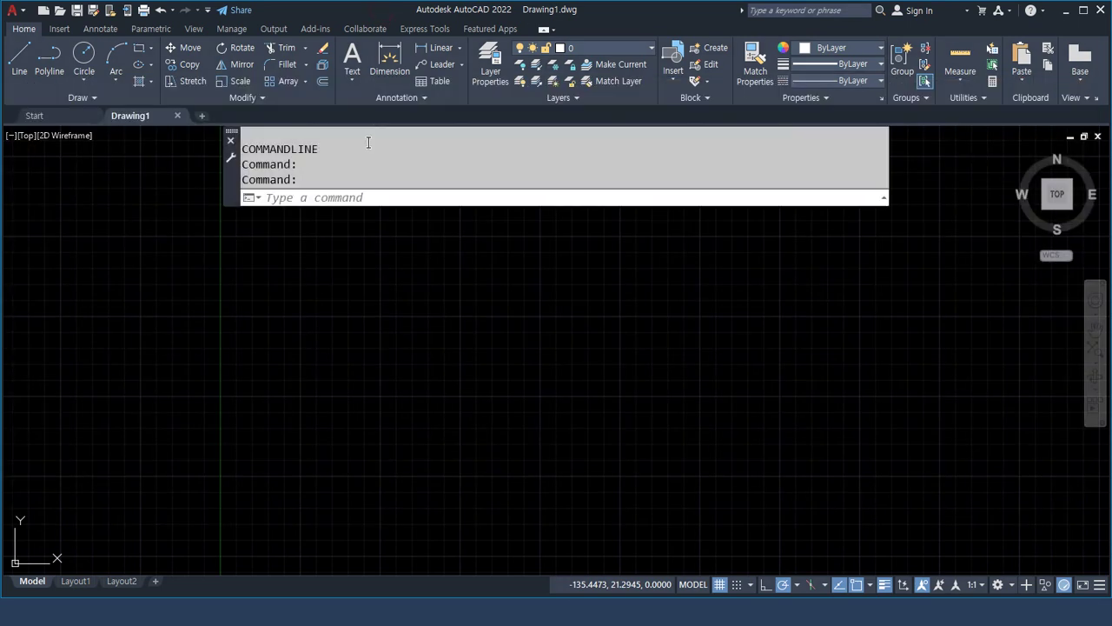
{"action": "left_click", "coordinate": [395, 198]}
{"action": "type", "text": "l"}
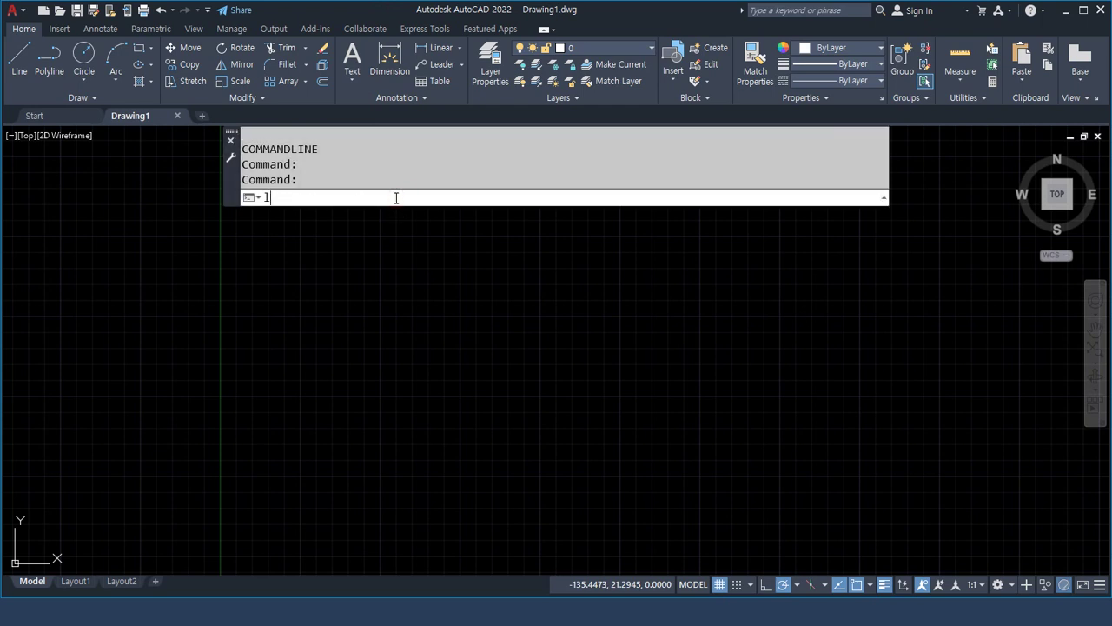
{"action": "key", "text": "Return"}
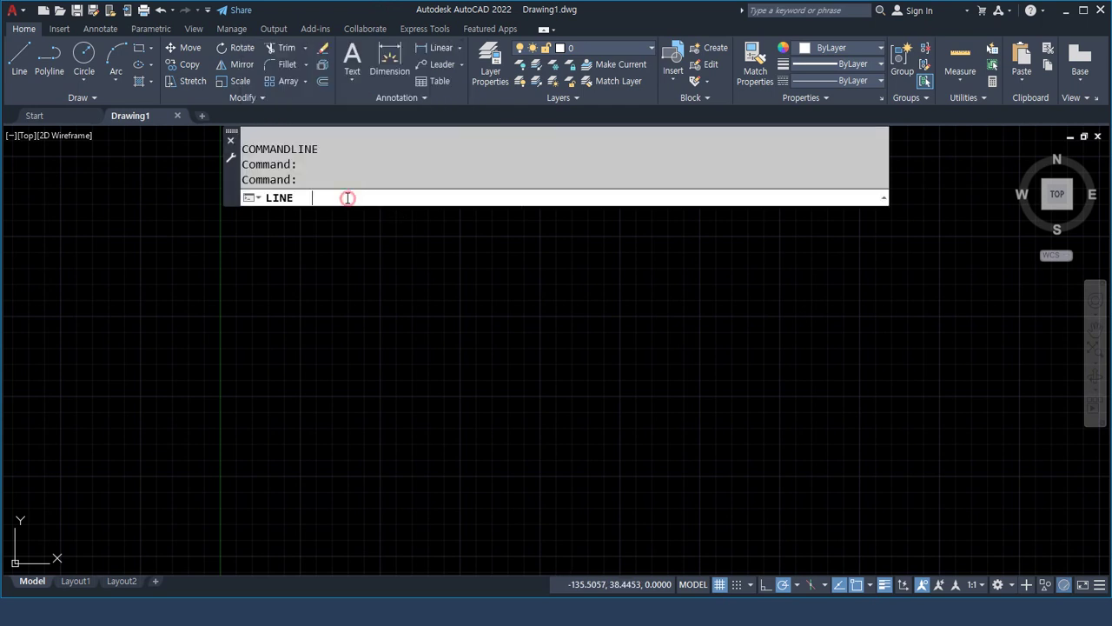
{"action": "type", "text": "a"}
{"action": "key", "text": "Escape"}
Open the Layer Properties Manager with the LA command, then reposition and shrink its window.
{"action": "type", "text": "la"}
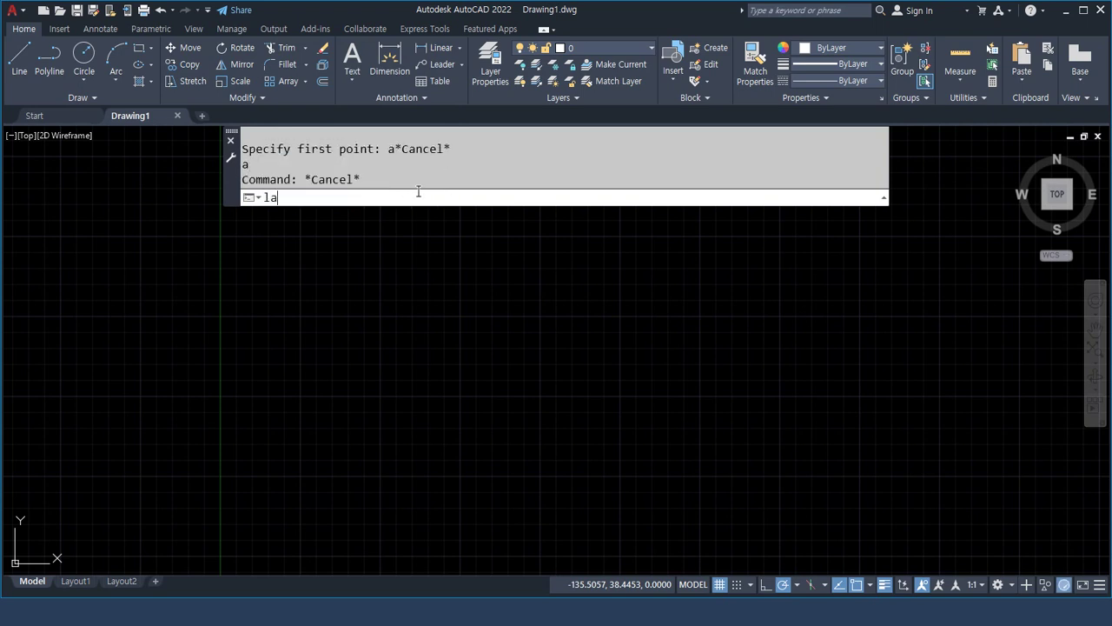
{"action": "key", "text": "Return"}
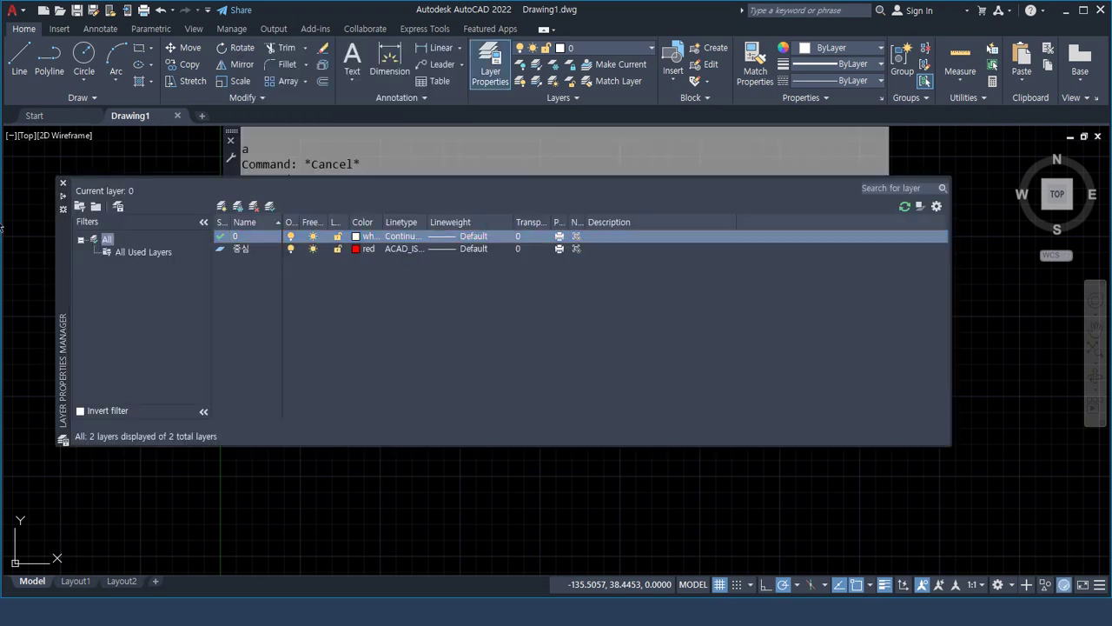
{"action": "left_click_drag", "start_coordinate": [55, 278], "coordinate": [91, 266]}
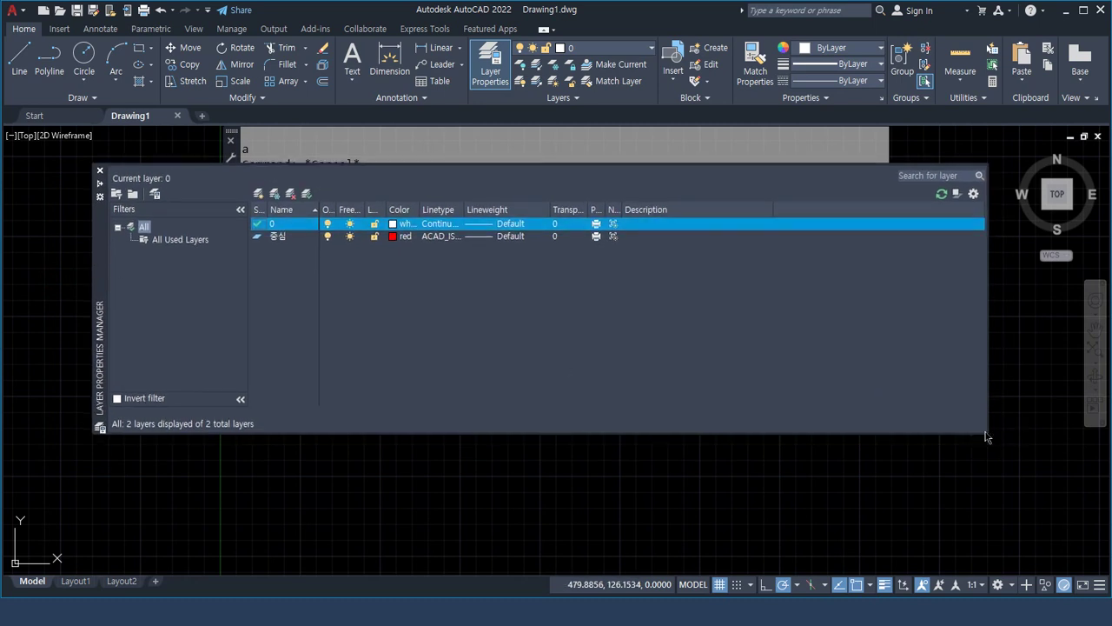
{"action": "left_click_drag", "start_coordinate": [987, 437], "coordinate": [732, 313]}
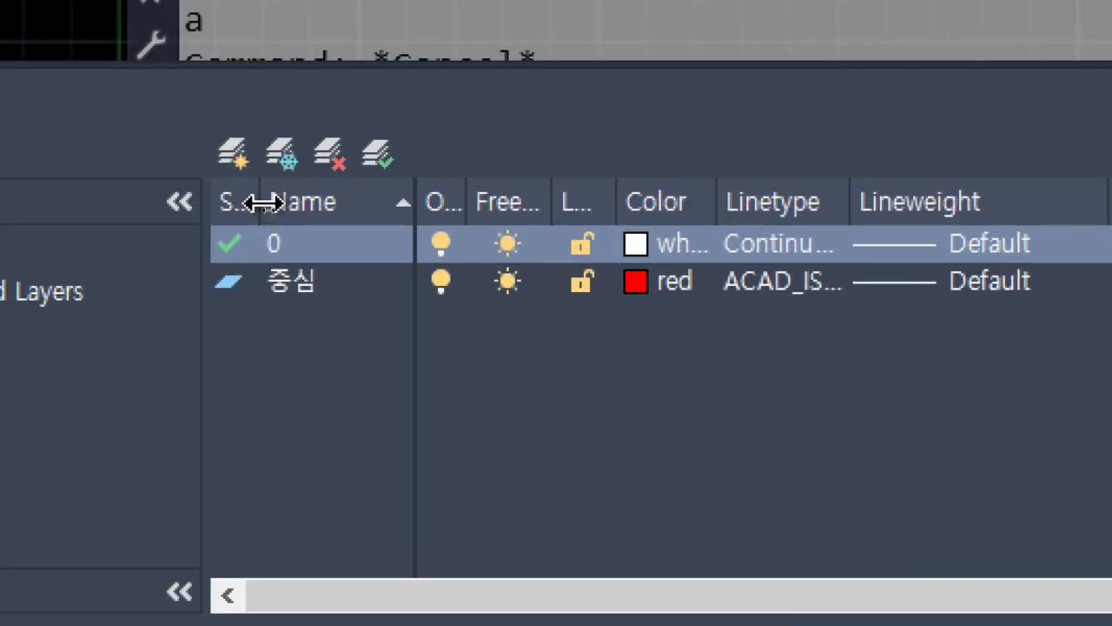
Widen the Status column, sort the layer list by status and fit the Name column to its content.
{"action": "left_click_drag", "start_coordinate": [259, 198], "coordinate": [311, 209]}
{"action": "left_click", "coordinate": [298, 208]}
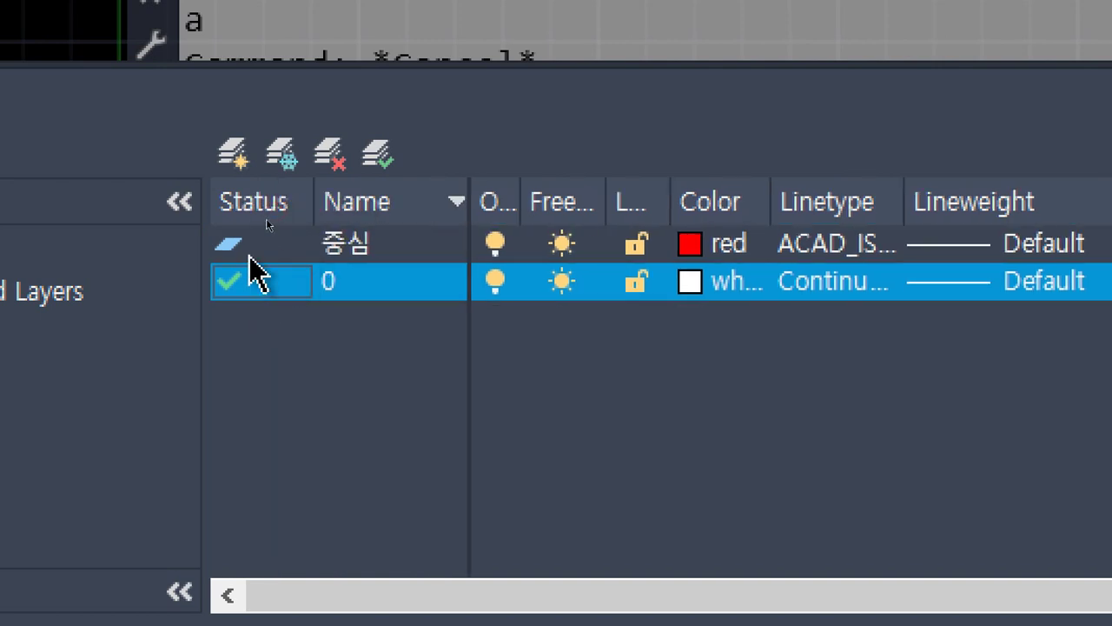
{"action": "left_click", "coordinate": [259, 213]}
{"action": "double_click", "coordinate": [470, 206]}
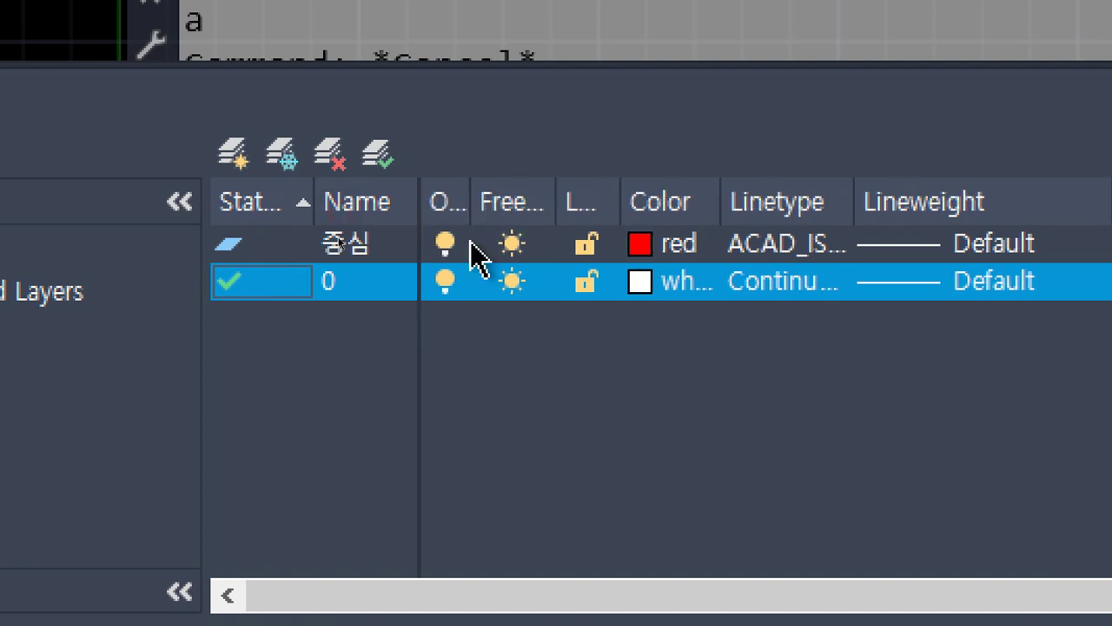
Fit the On, Freeze, Lock, Color and Linetype columns of the layer list to their full contents.
{"action": "double_click", "coordinate": [473, 213]}
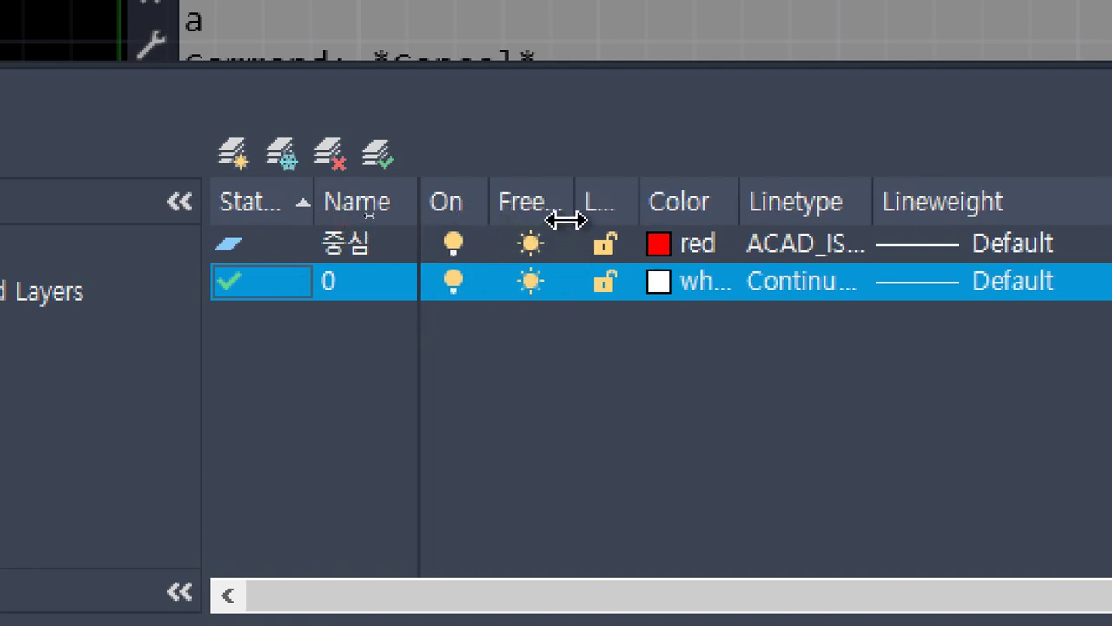
{"action": "double_click", "coordinate": [576, 216]}
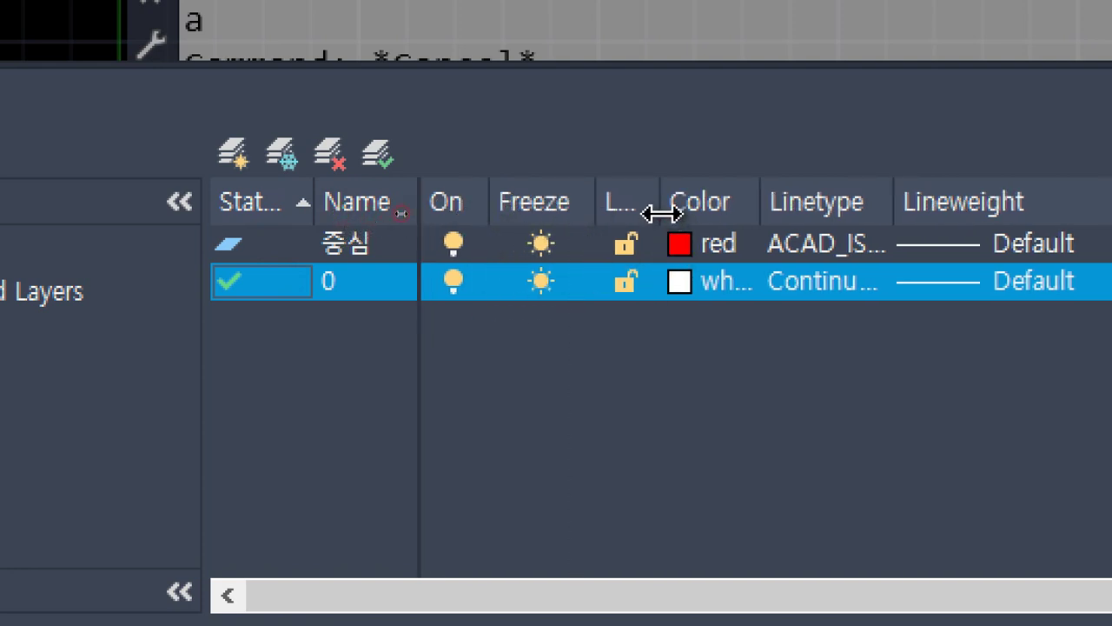
{"action": "double_click", "coordinate": [663, 213]}
{"action": "double_click", "coordinate": [778, 206]}
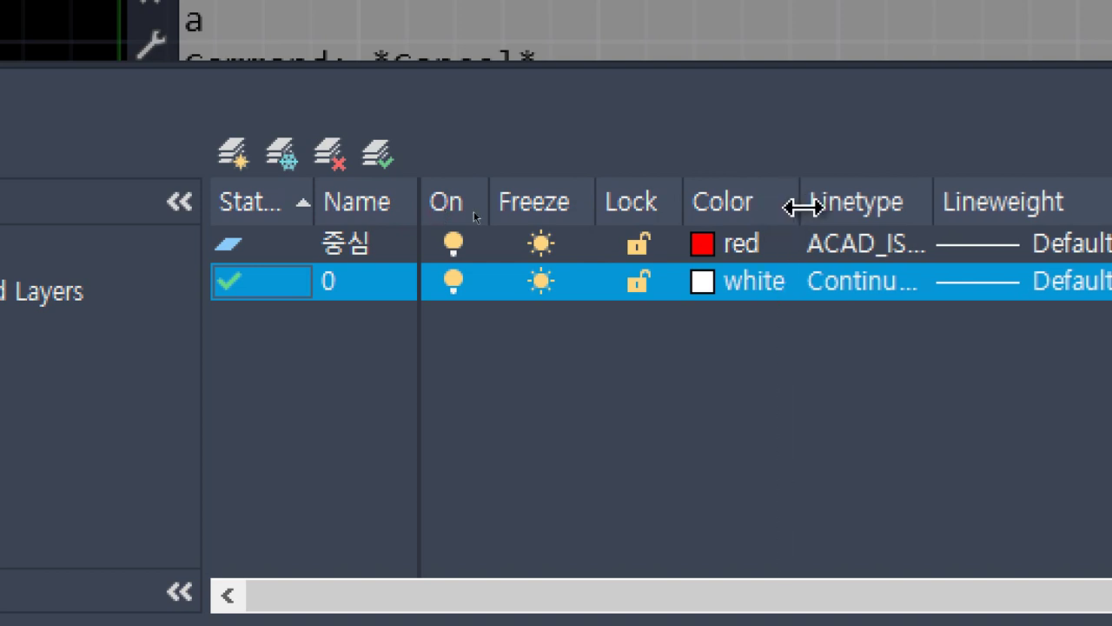
{"action": "double_click", "coordinate": [933, 204]}
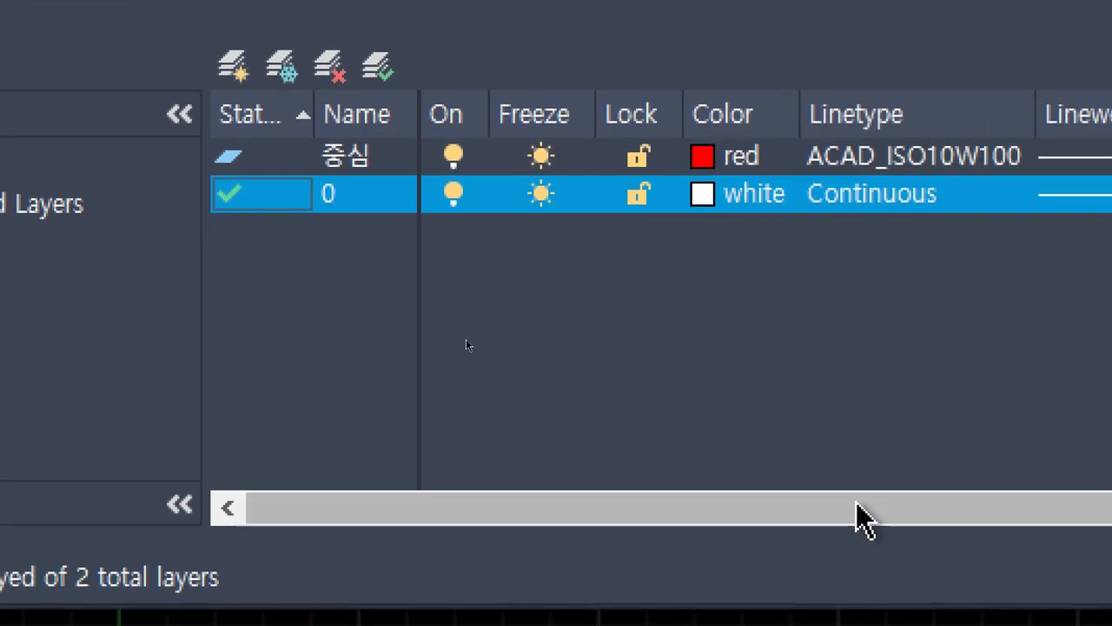
Fit the Lineweight and Plot columns to their contents and reverse the layer list's sort order by status.
{"action": "left_click_drag", "start_coordinate": [855, 589], "coordinate": [888, 591]}
{"action": "left_click_drag", "start_coordinate": [896, 519], "coordinate": [1030, 508]}
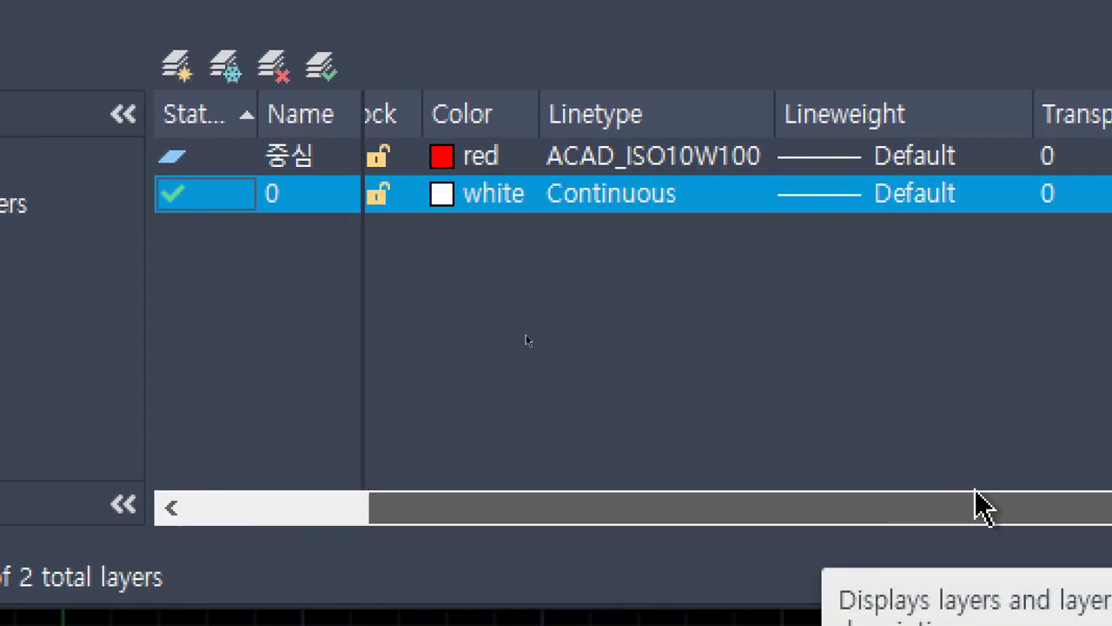
{"action": "left_click", "coordinate": [1090, 113]}
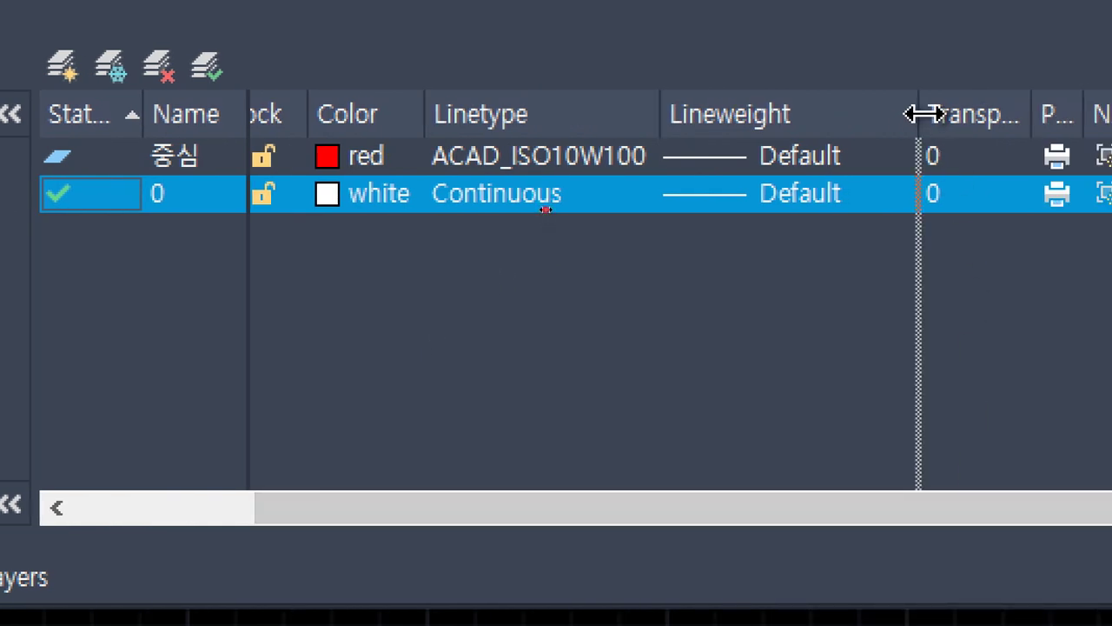
{"action": "double_click", "coordinate": [922, 113]}
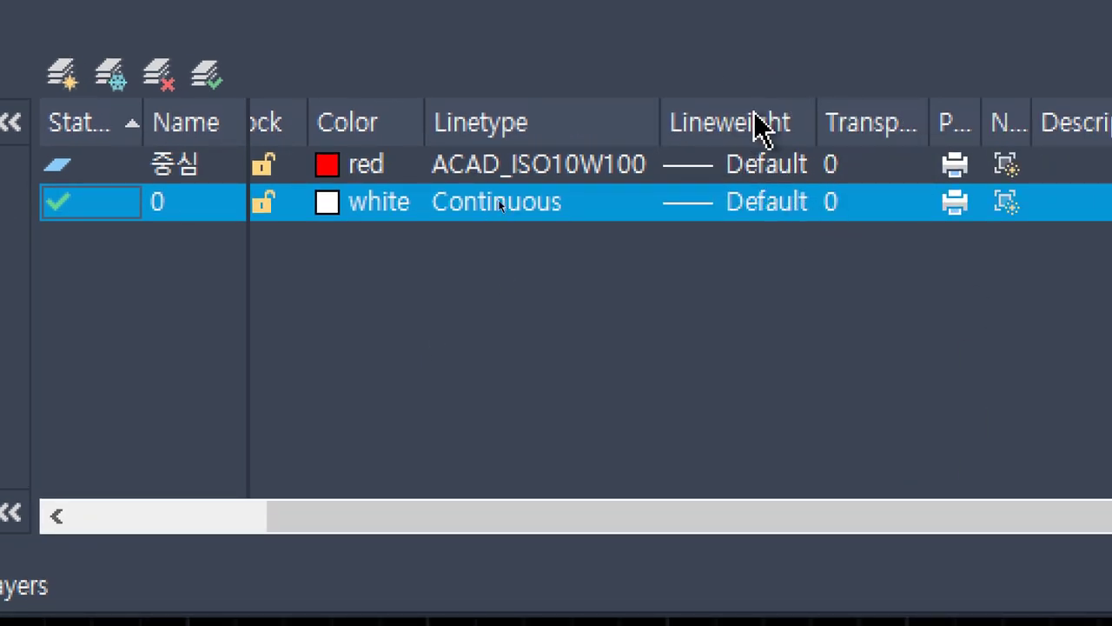
{"action": "double_click", "coordinate": [981, 121]}
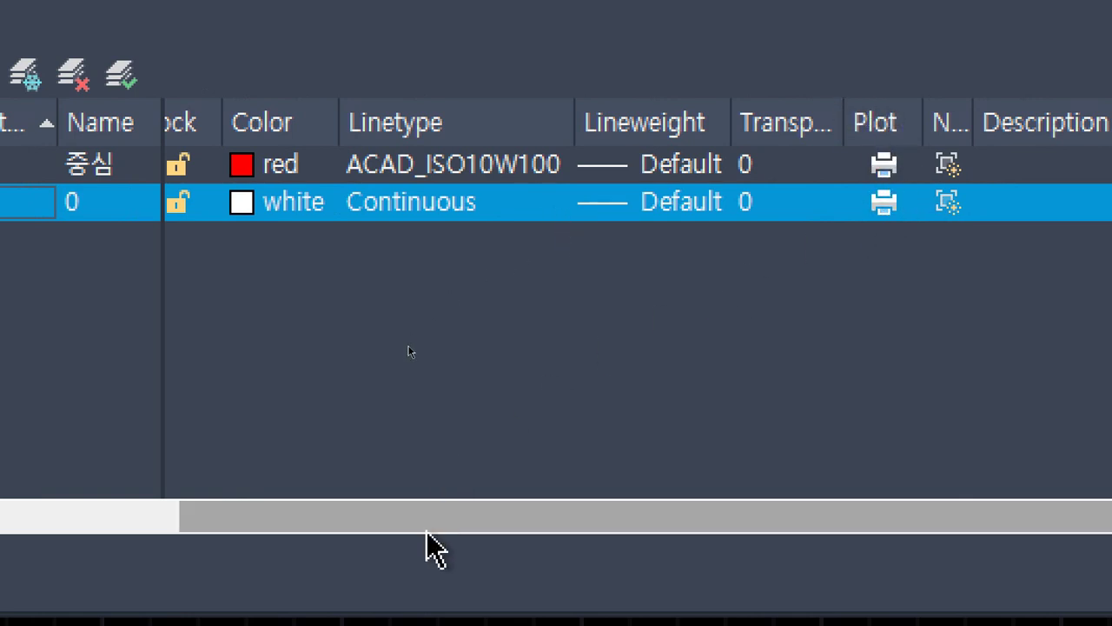
{"action": "left_click_drag", "start_coordinate": [427, 529], "coordinate": [17, 405]}
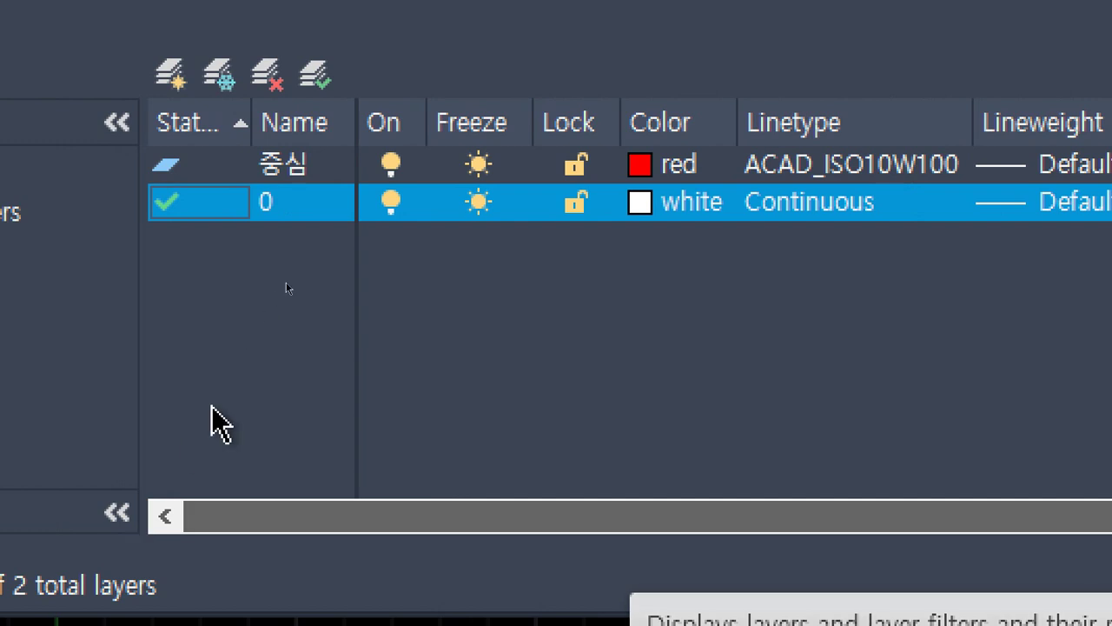
{"action": "left_click", "coordinate": [211, 120]}
Create a new layer based on the 중심 layer and name it 외형.
{"action": "left_click", "coordinate": [304, 206]}
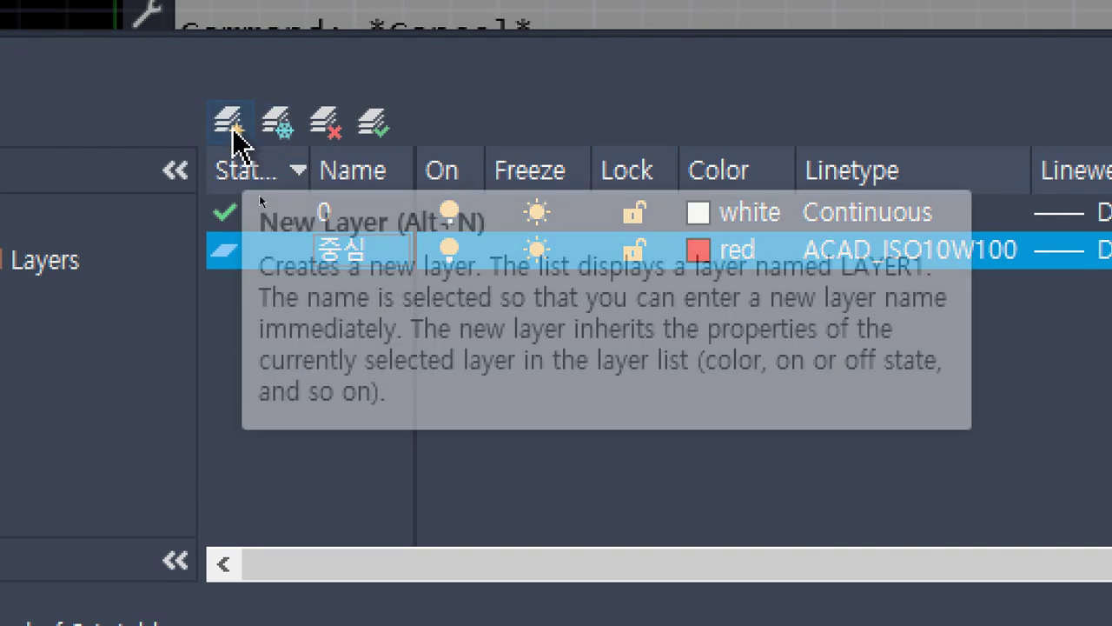
{"action": "left_click", "coordinate": [233, 132]}
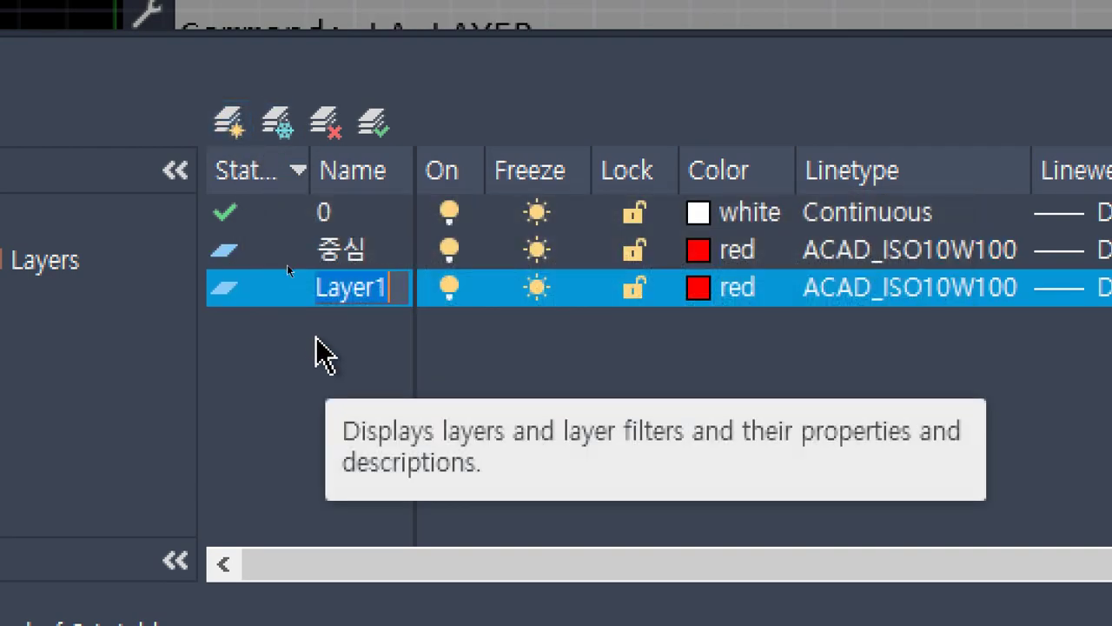
{"action": "type", "text": "외혀"}
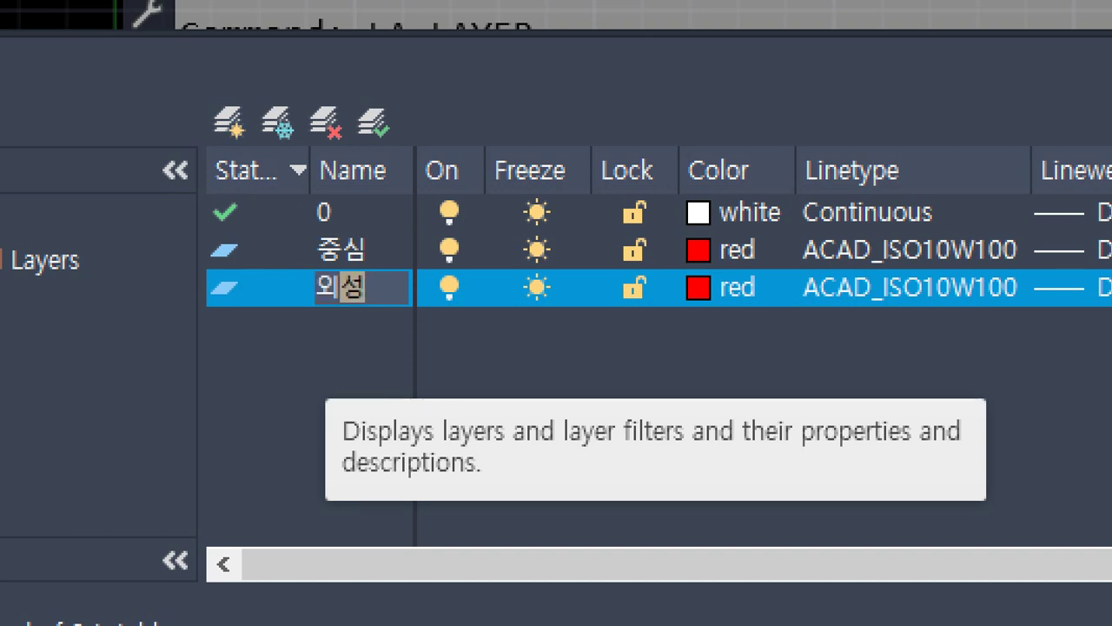
{"action": "type", "text": "ㅇ선"}
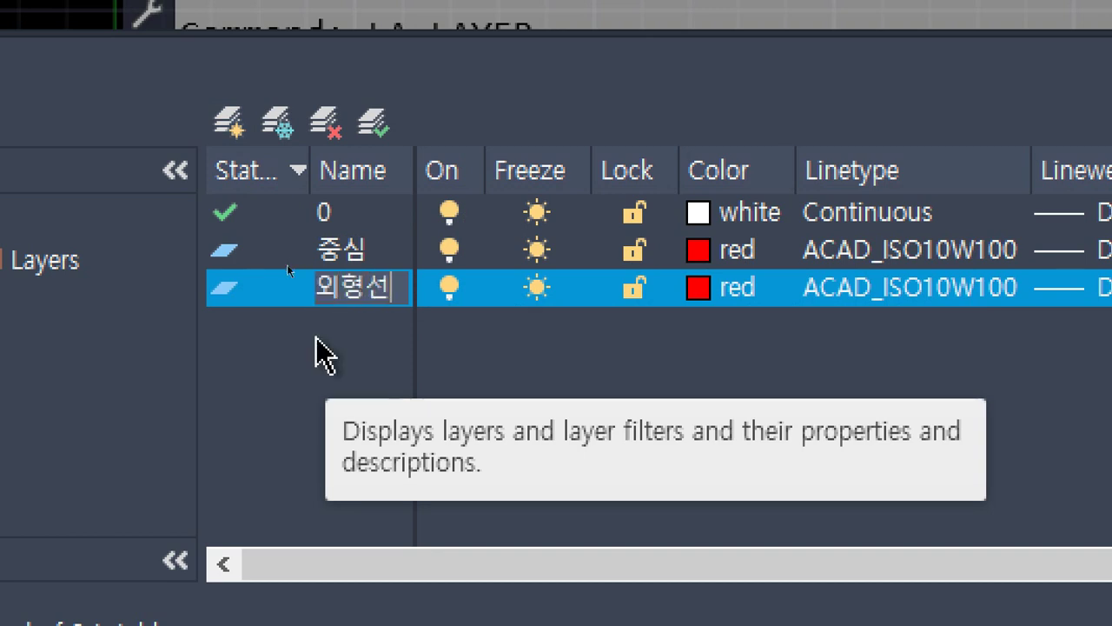
{"action": "key", "text": "BackSpace"}
{"action": "key", "text": "BackSpace"}
{"action": "type", "text": "gu"}
{"action": "key", "text": "BackSpace"}
{"action": "key", "text": "BackSpace"}
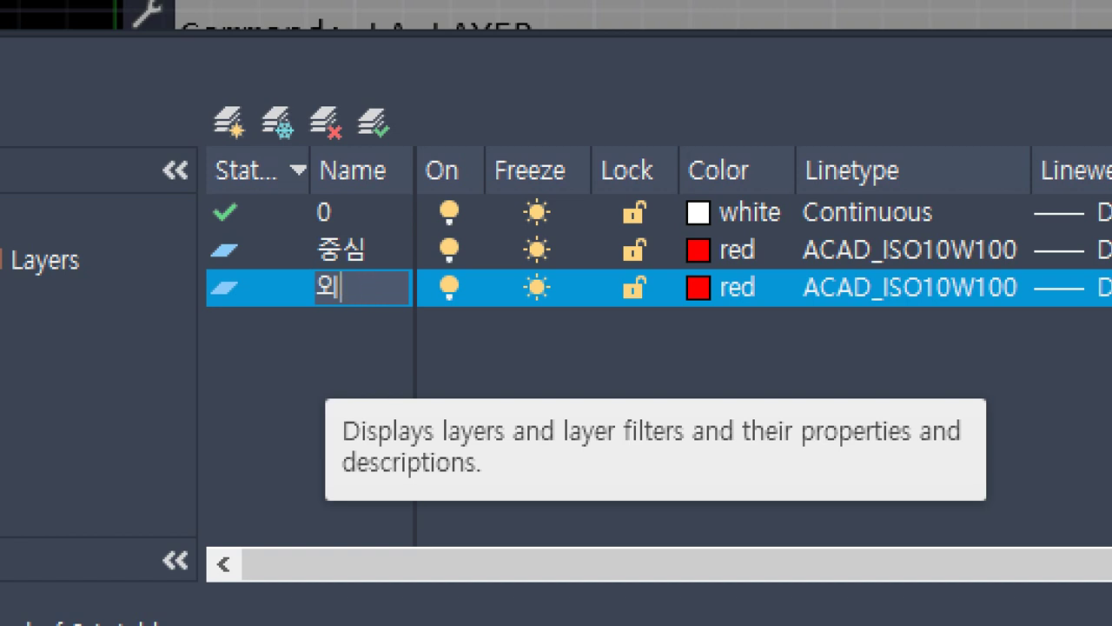
{"action": "type", "text": "형"}
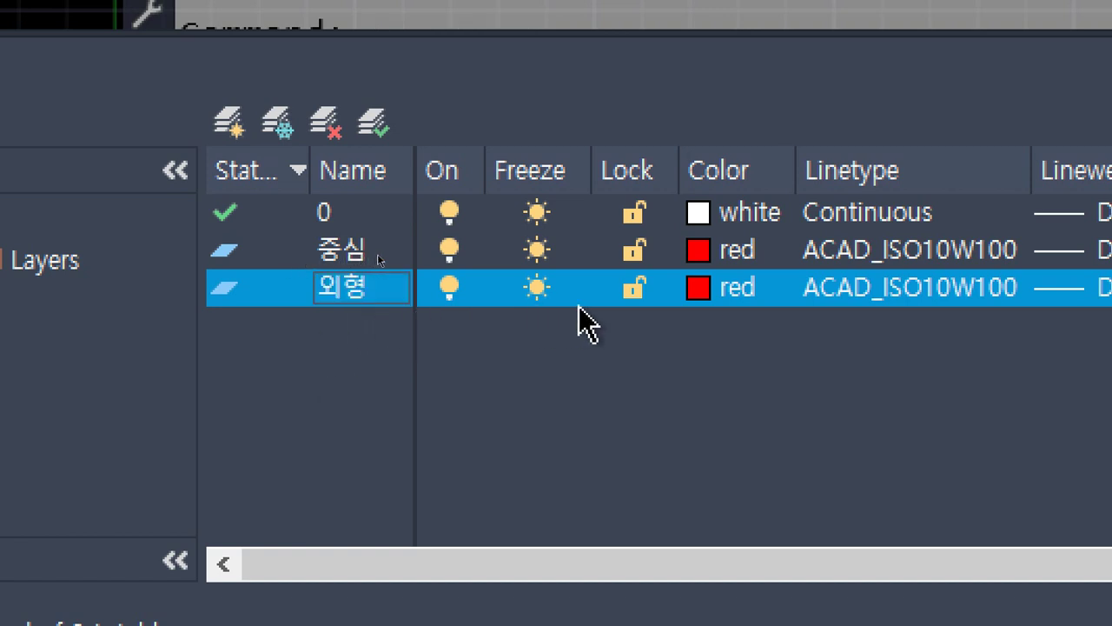
Set the color of the 외형 layer to green (index color 3).
{"action": "left_click", "coordinate": [700, 290]}
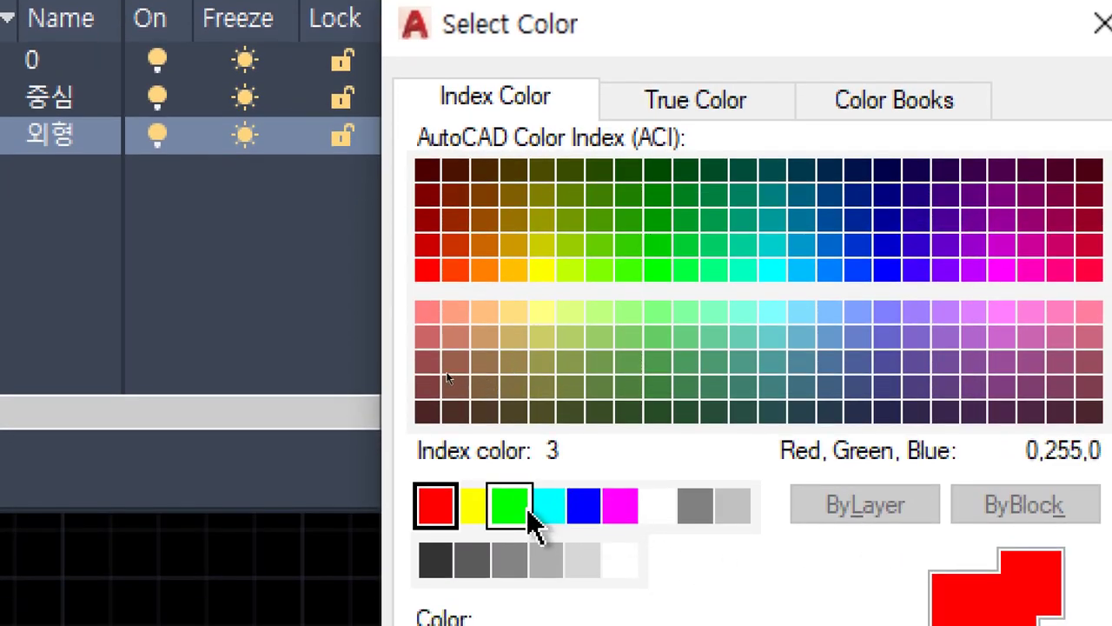
{"action": "left_click", "coordinate": [510, 511]}
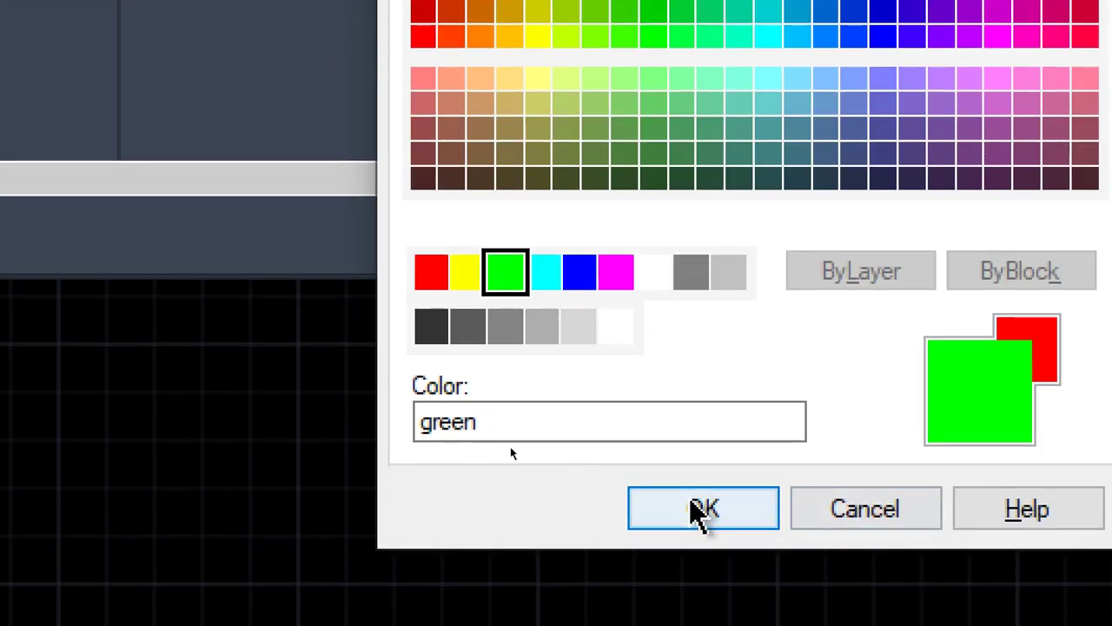
{"action": "left_click", "coordinate": [699, 509]}
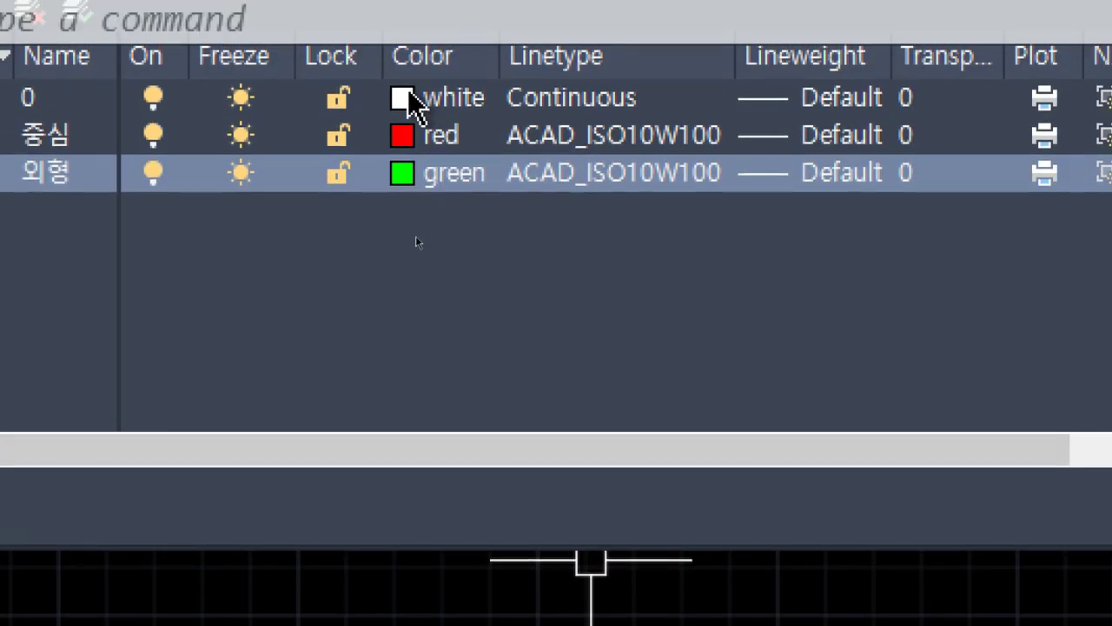
Change the linetype of the 외형 layer to Continuous.
{"action": "left_click", "coordinate": [574, 170]}
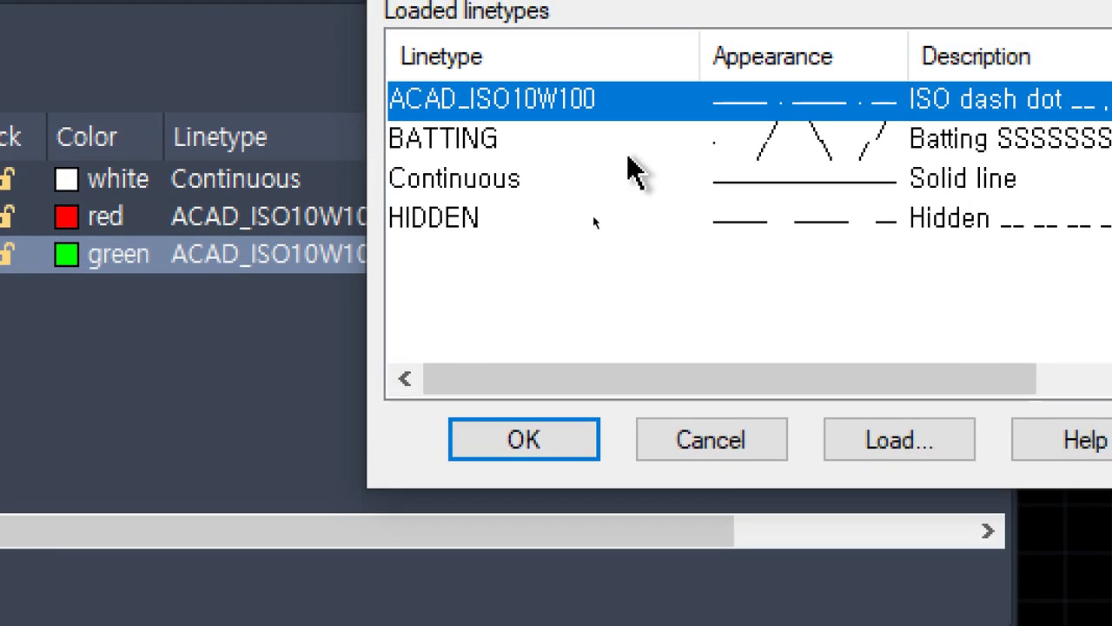
{"action": "left_click", "coordinate": [472, 178]}
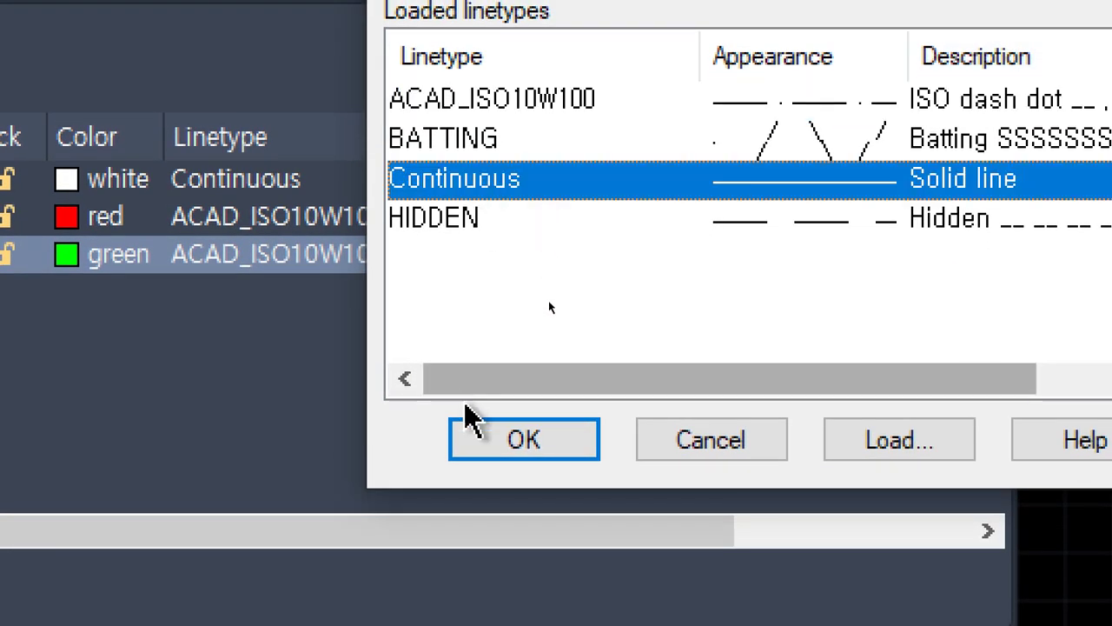
{"action": "left_click", "coordinate": [482, 461]}
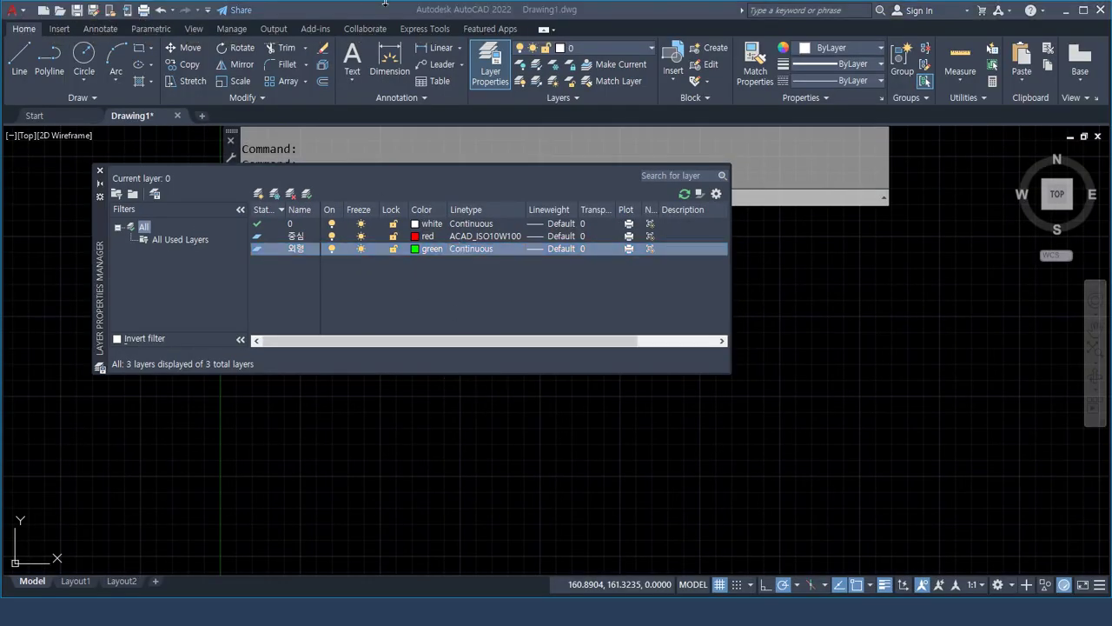
Switch to the Notepad command notes, underline LAyer and 도면층 in red to review the command, and return to AutoCAD.
{"action": "mouse_move", "coordinate": [386, 5]}
{"action": "key", "text": "alt+Tab"}
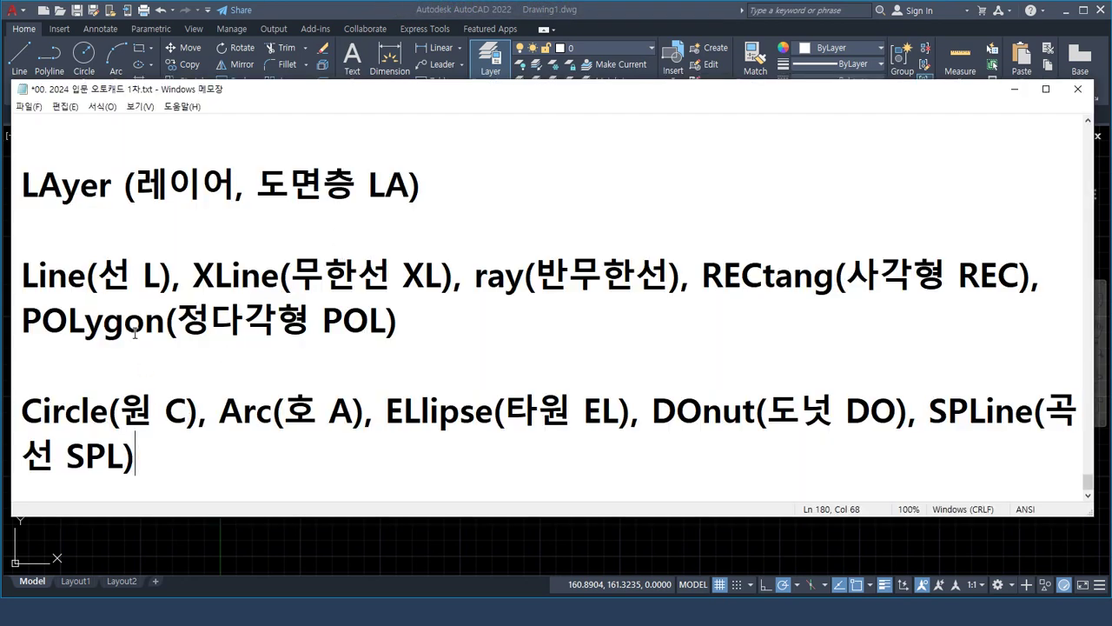
{"action": "key", "text": "ctrl+alt+d"}
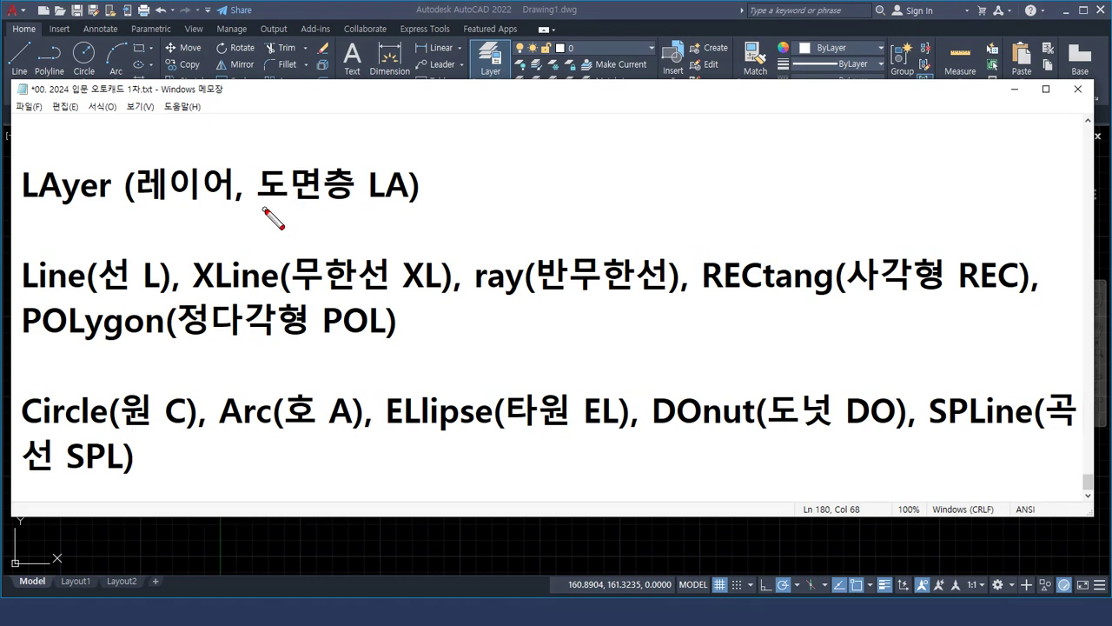
{"action": "left_click_drag", "start_coordinate": [263, 210], "coordinate": [352, 208]}
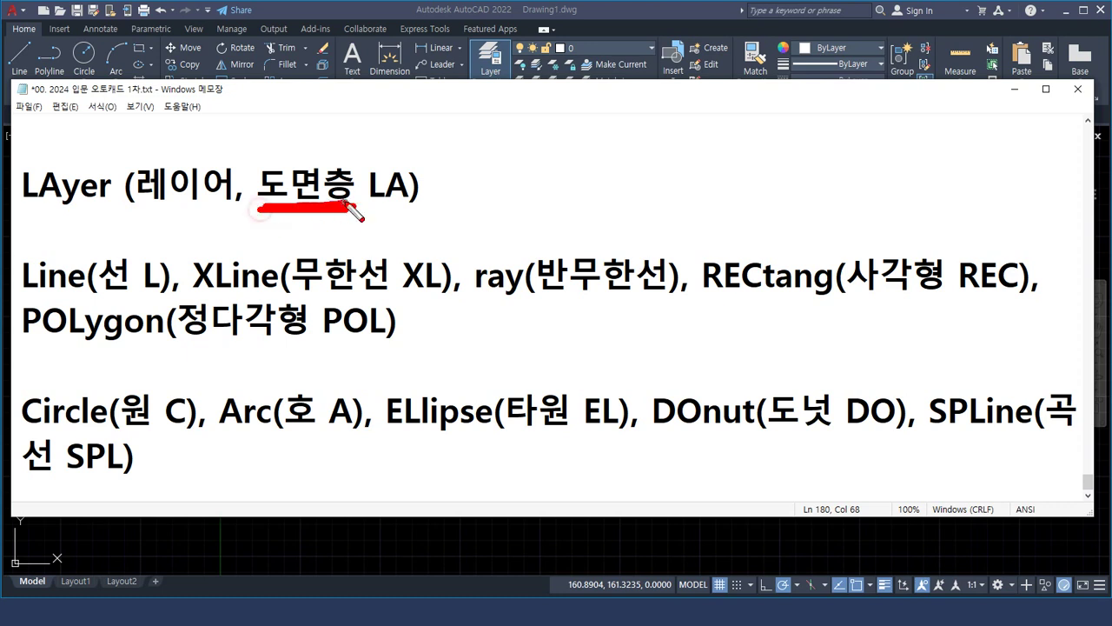
{"action": "left_click_drag", "start_coordinate": [101, 219], "coordinate": [40, 214]}
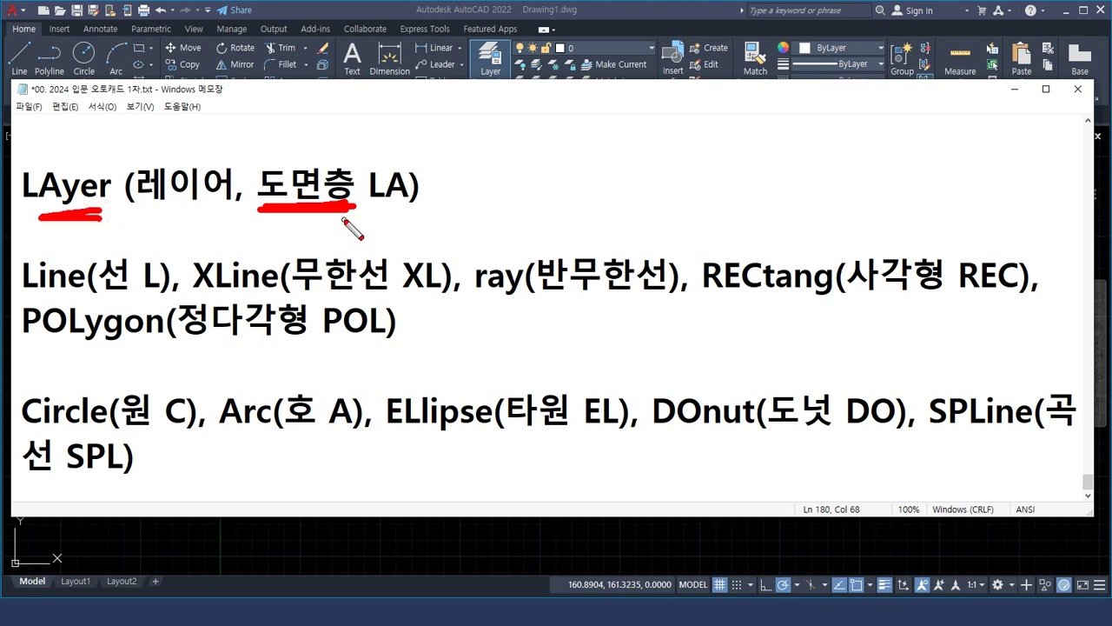
{"action": "key", "text": "Escape"}
{"action": "left_click", "coordinate": [350, 11]}
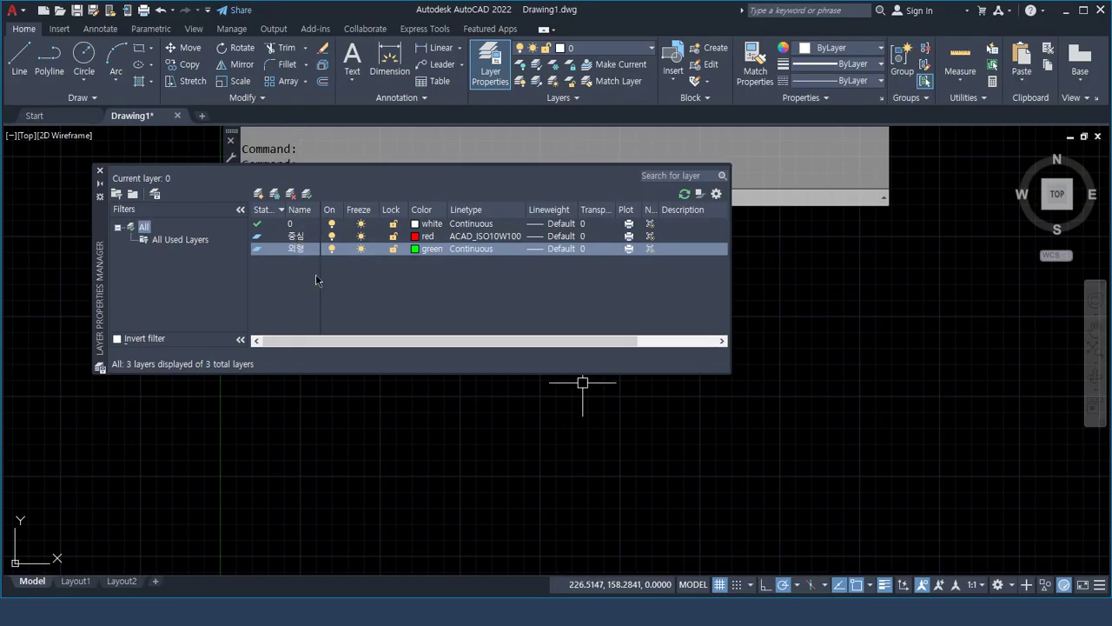
{"action": "left_click_drag", "start_coordinate": [282, 228], "coordinate": [308, 275]}
{"action": "left_click_drag", "start_coordinate": [876, 307], "coordinate": [820, 365]}
{"action": "left_click_drag", "start_coordinate": [815, 318], "coordinate": [886, 376]}
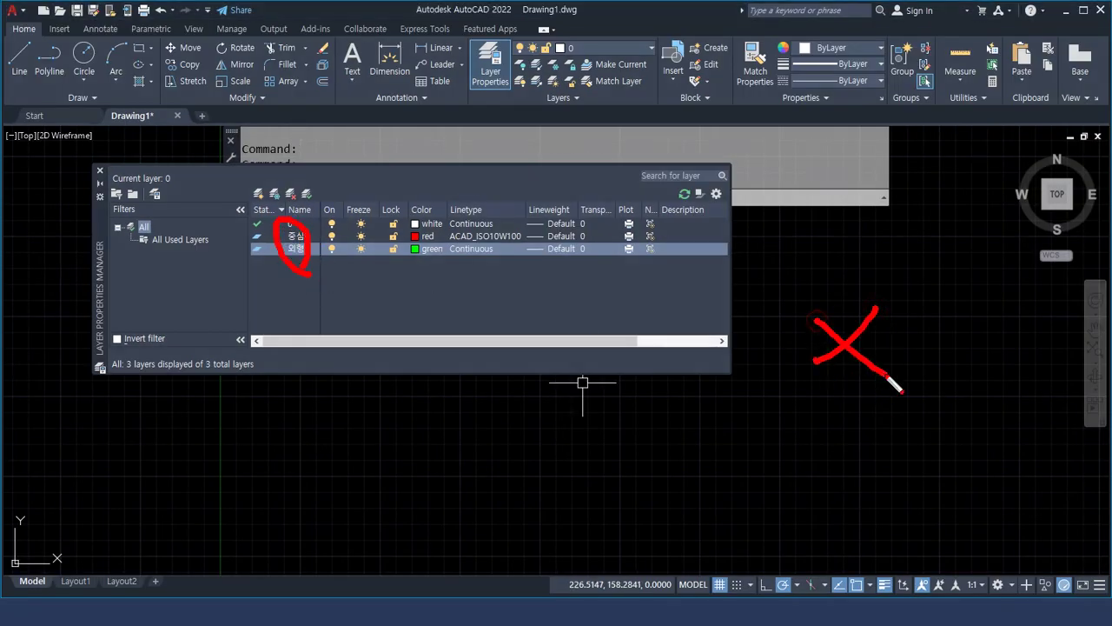
{"action": "mouse_move", "coordinate": [909, 415]}
{"action": "left_mouse_down"}
{"action": "mouse_move", "coordinate": [977, 360]}
{"action": "mouse_move", "coordinate": [914, 455]}
{"action": "left_mouse_up"}
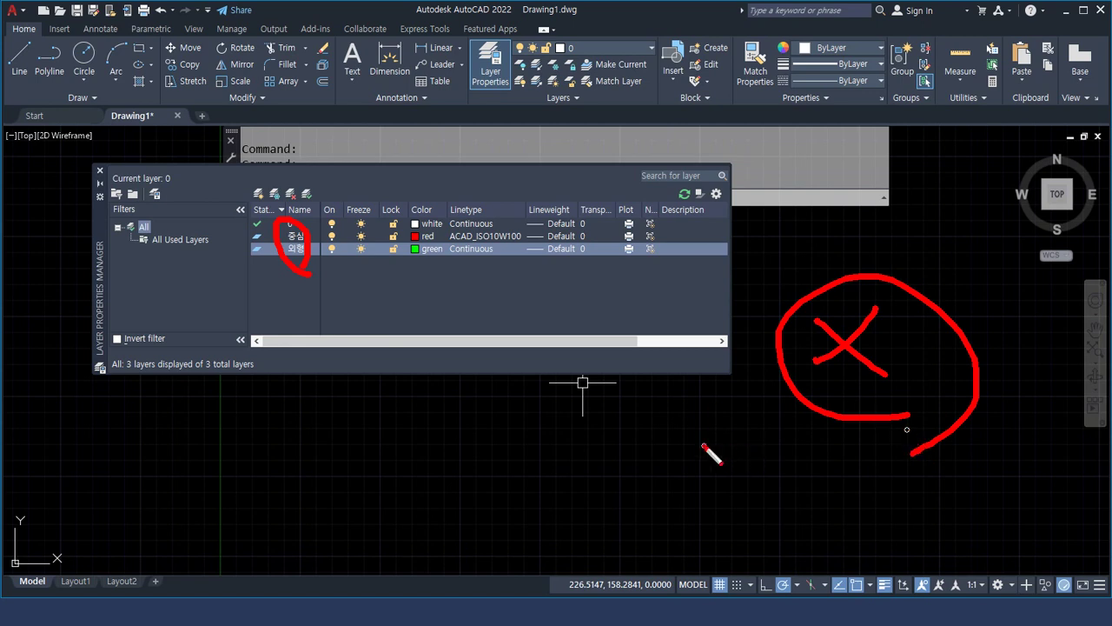
{"action": "left_click_drag", "start_coordinate": [713, 455], "coordinate": [837, 459]}
{"action": "key", "text": "Escape"}
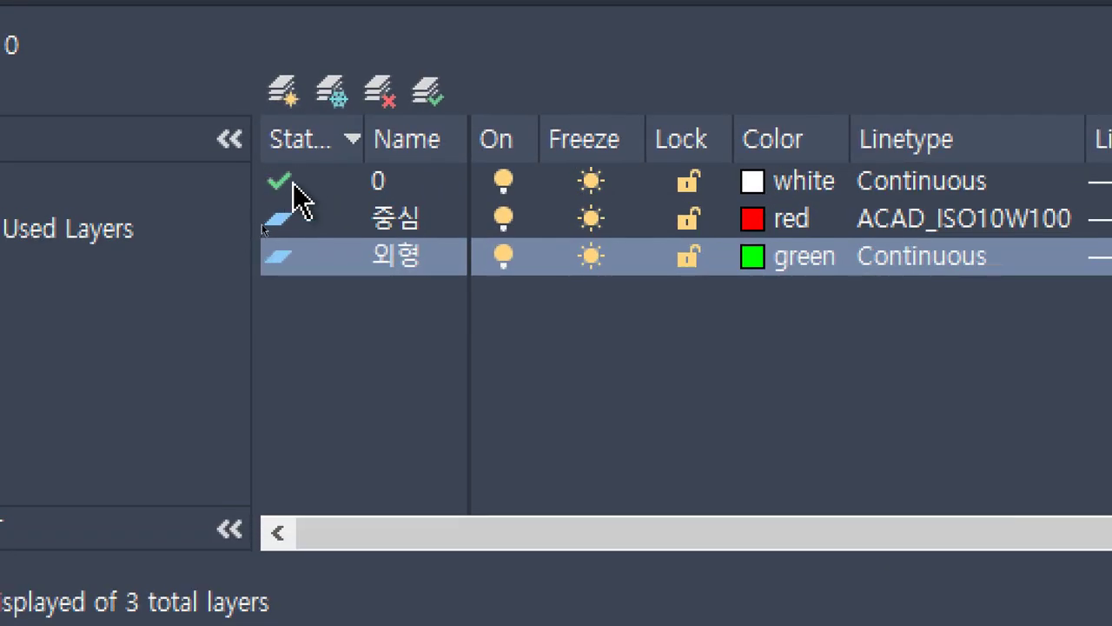
Make 외형 the current layer in the layer list.
{"action": "left_click", "coordinate": [389, 193]}
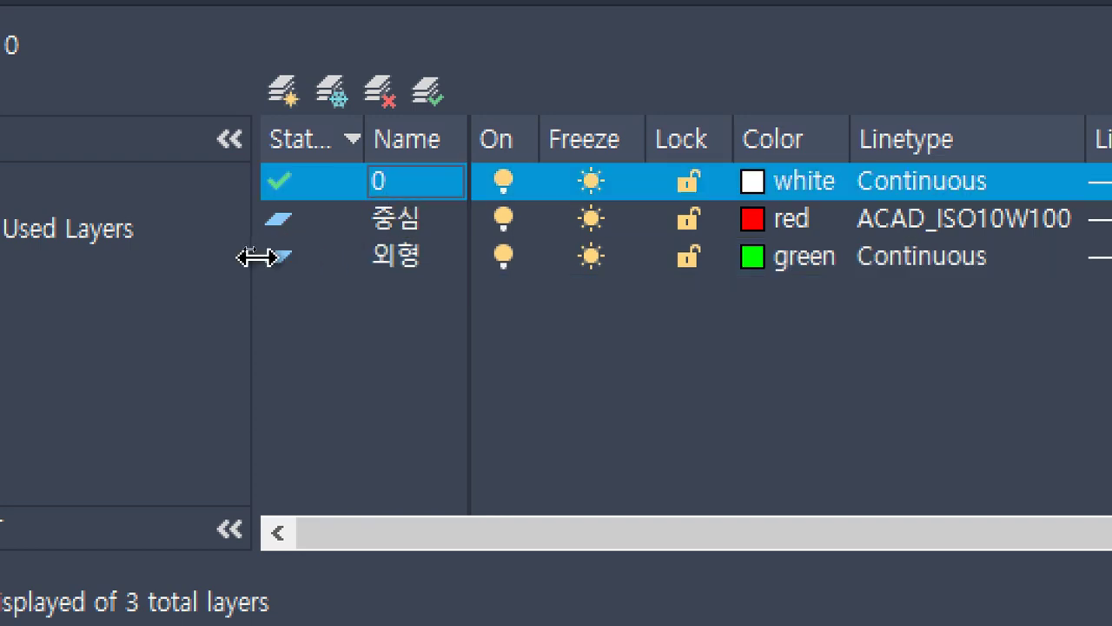
{"action": "left_click", "coordinate": [290, 260]}
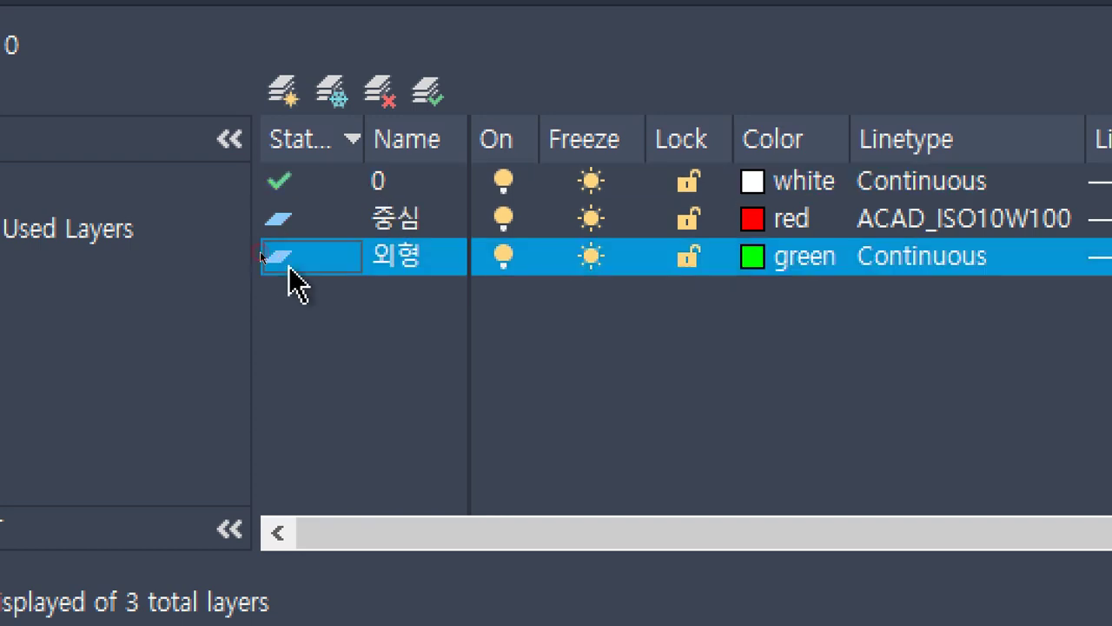
{"action": "left_click", "coordinate": [430, 92]}
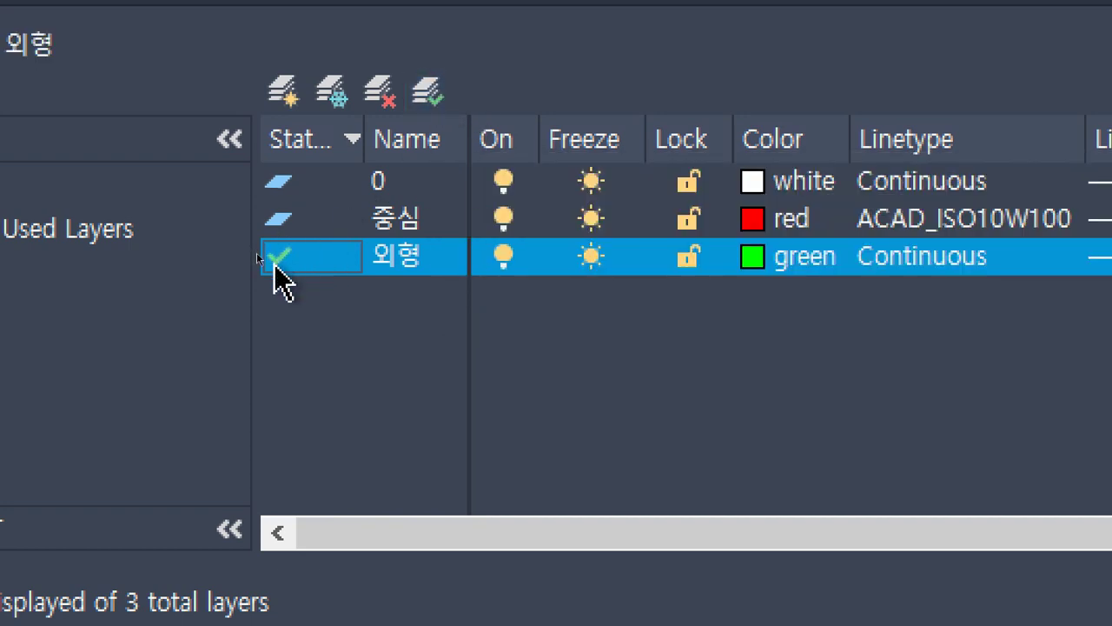
Switch the current layer to 중심, back to 외형, and finally to 중심.
{"action": "double_click", "coordinate": [284, 221]}
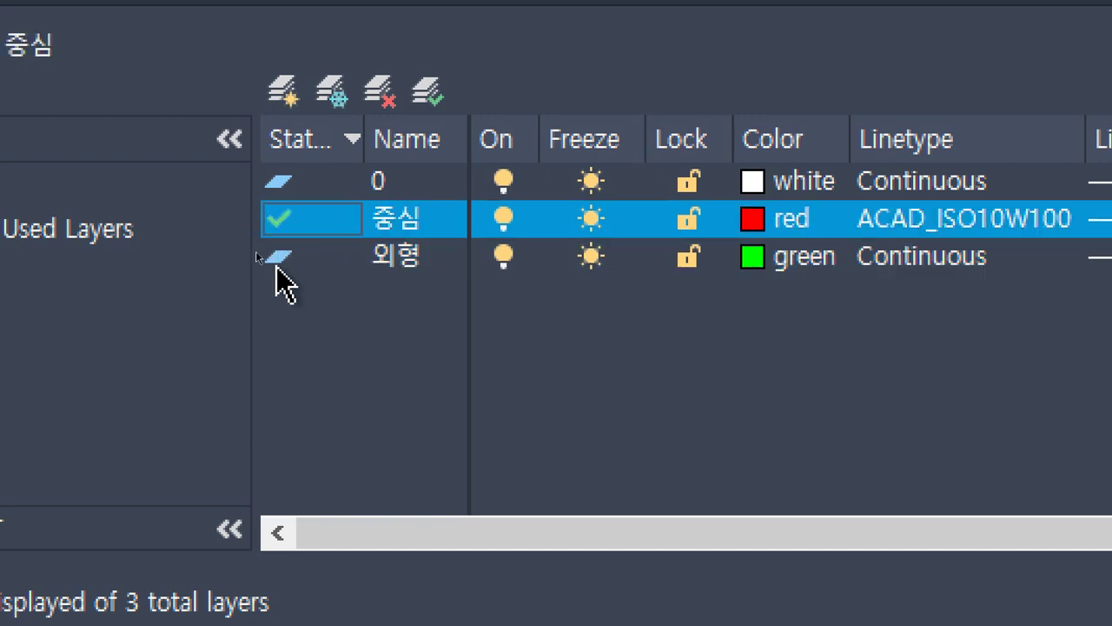
{"action": "double_click", "coordinate": [280, 259]}
{"action": "left_click", "coordinate": [283, 224]}
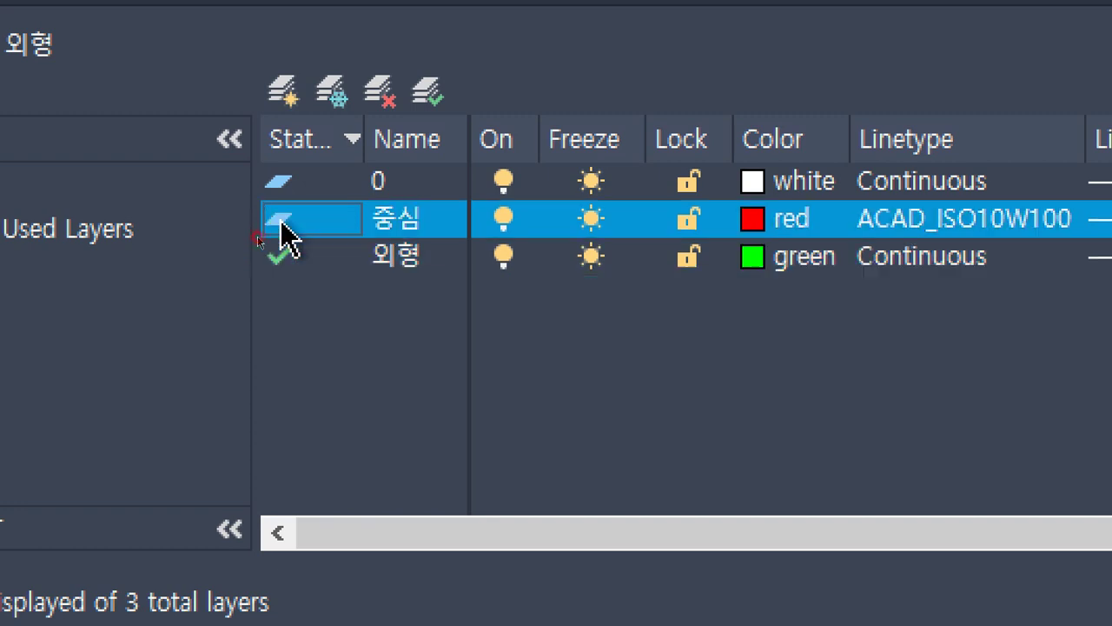
{"action": "left_click", "coordinate": [434, 95]}
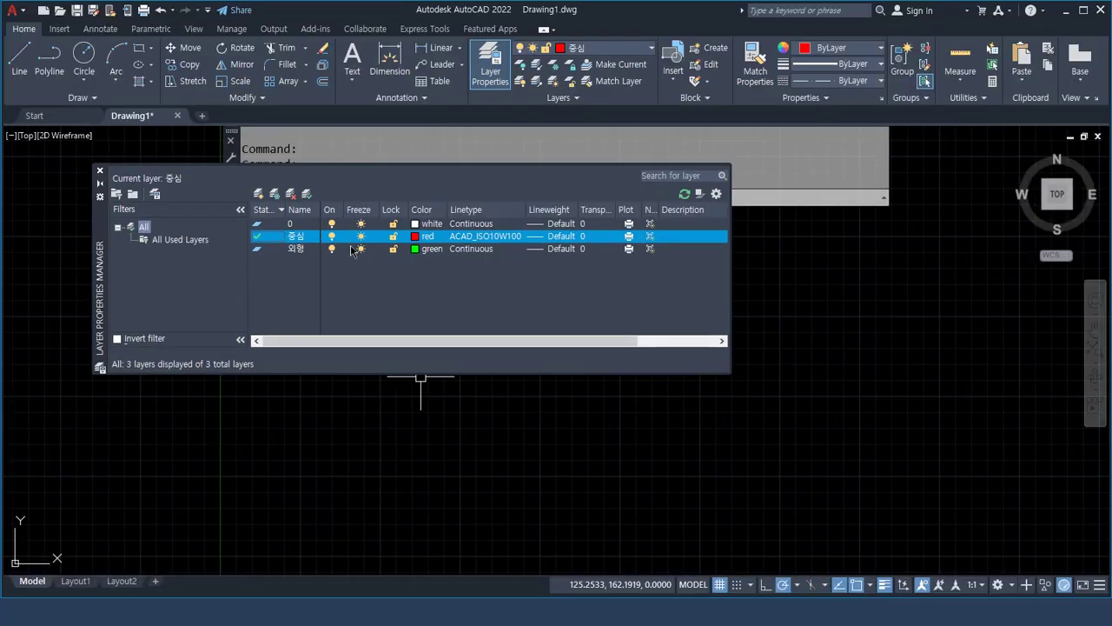
Draw a horizontal line across the drawing area on the 중심 layer.
{"action": "type", "text": "l"}
{"action": "key", "text": "Return"}
{"action": "left_click", "coordinate": [299, 338]}
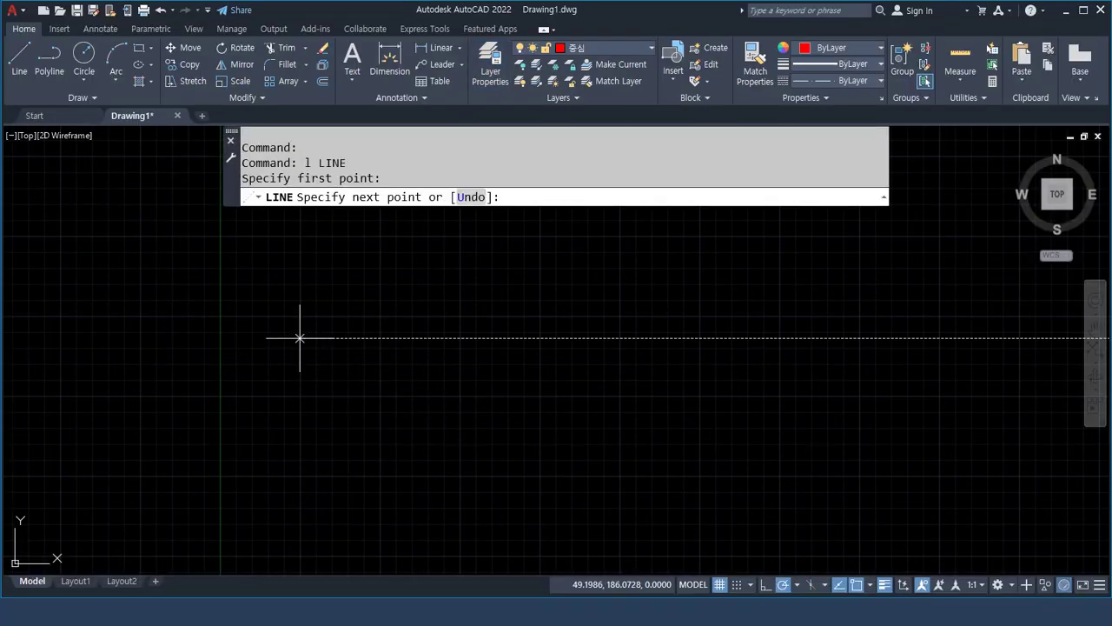
{"action": "left_click", "coordinate": [613, 338]}
{"action": "key", "text": "Return"}
{"action": "scroll", "coordinate": [396, 365], "scroll_direction": "up", "scroll_amount": 5}
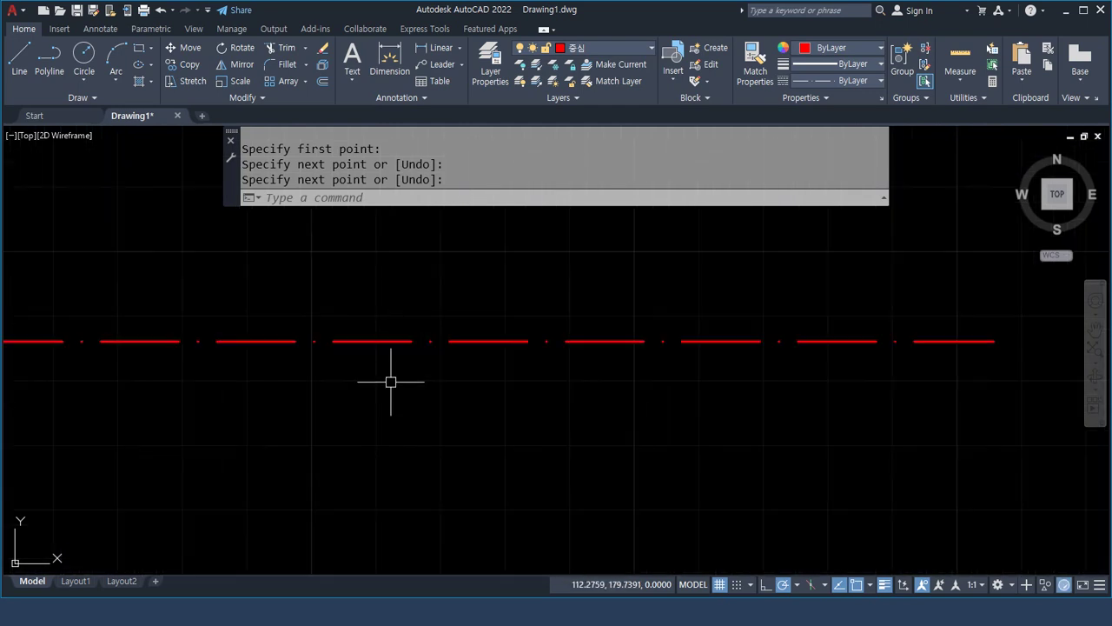
{"action": "middle_click_drag", "start_coordinate": [342, 459], "coordinate": [387, 451]}
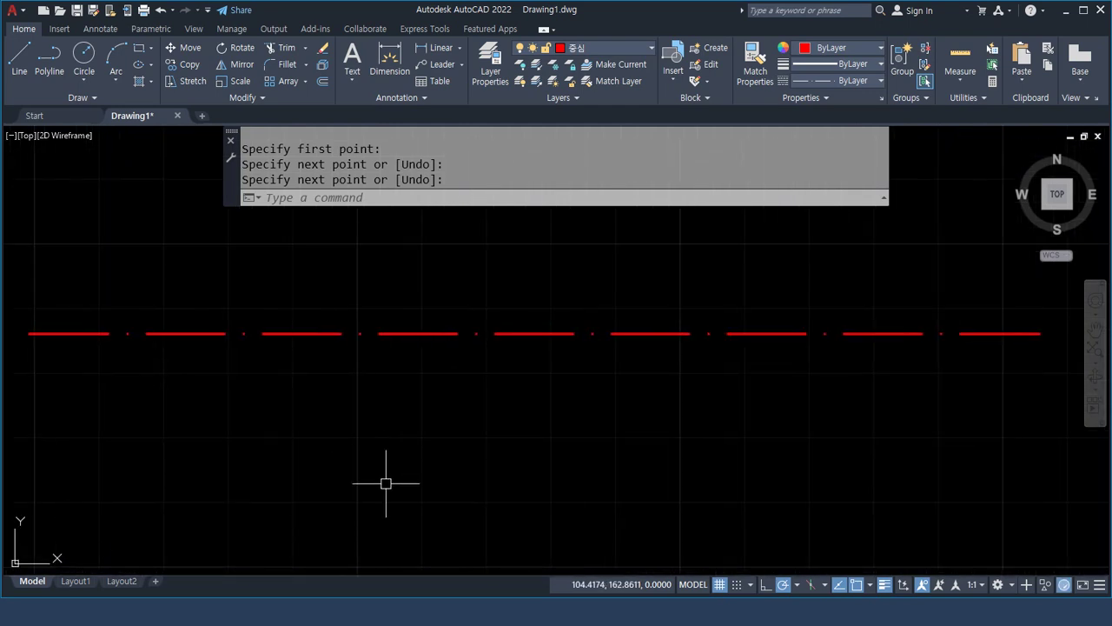
Reopen the layer manager with the LAYER command, make 외형 the current layer, reverse the status sort order and close the manager.
{"action": "type", "text": "la"}
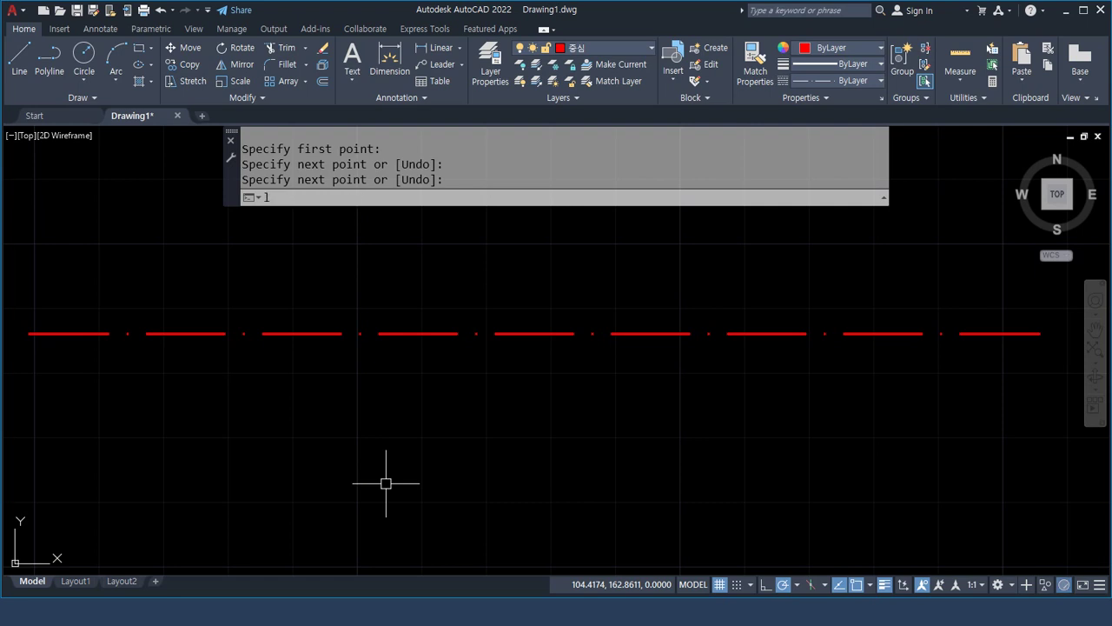
{"action": "key", "text": "Return"}
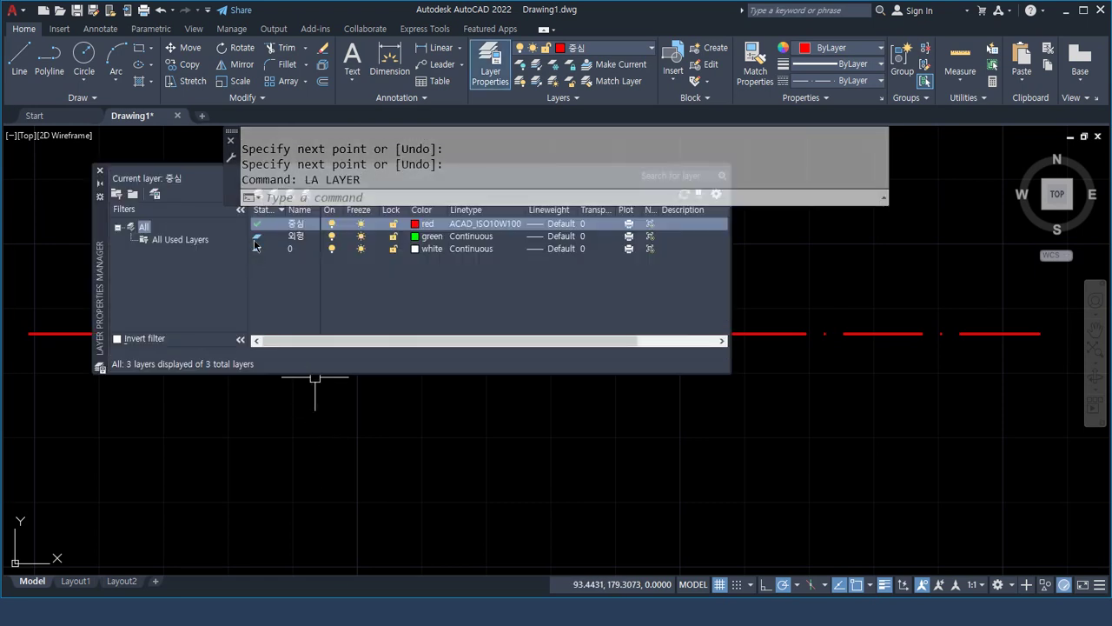
{"action": "double_click", "coordinate": [254, 239]}
{"action": "left_click", "coordinate": [250, 212]}
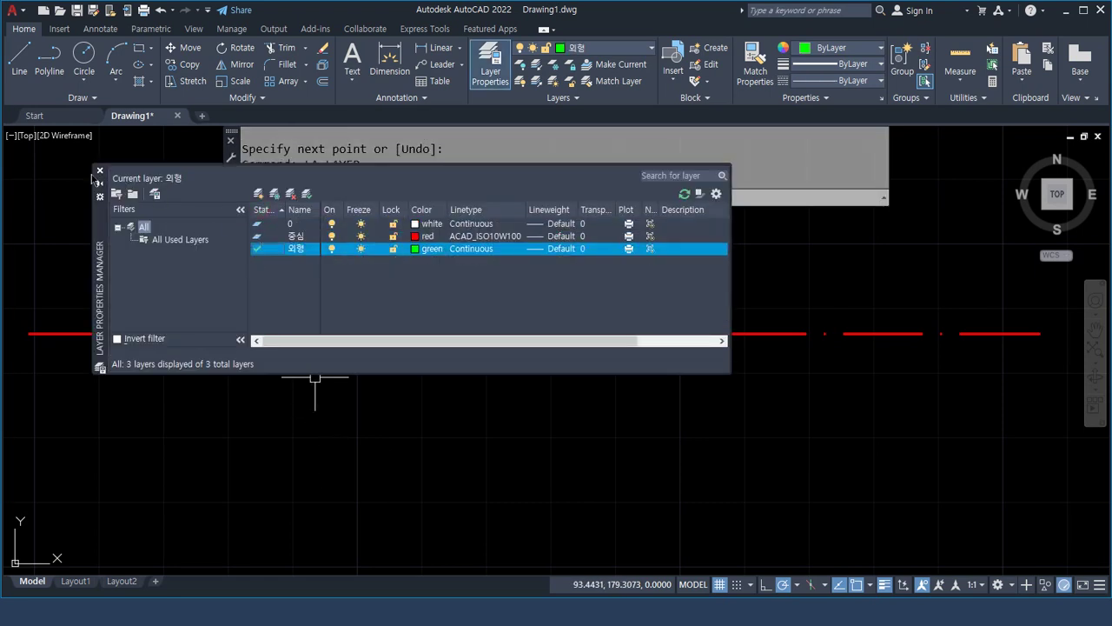
{"action": "left_click", "coordinate": [99, 170]}
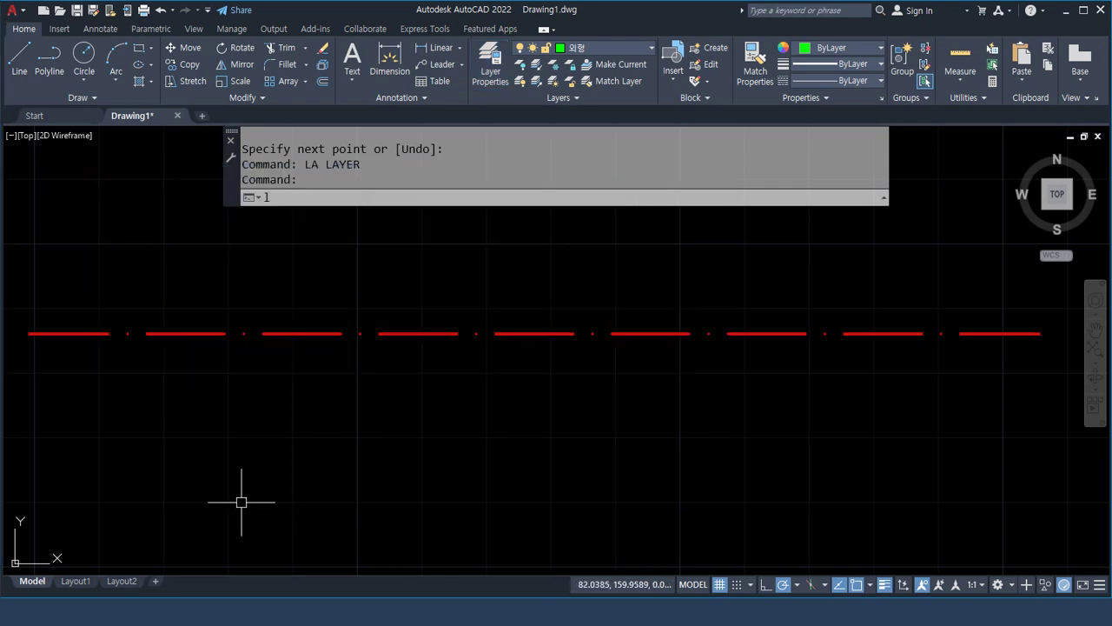
Draw a horizontal line on the 외형 layer just below the red centerline.
{"action": "type", "text": "l"}
{"action": "key", "text": "Return"}
{"action": "left_click", "coordinate": [42, 386]}
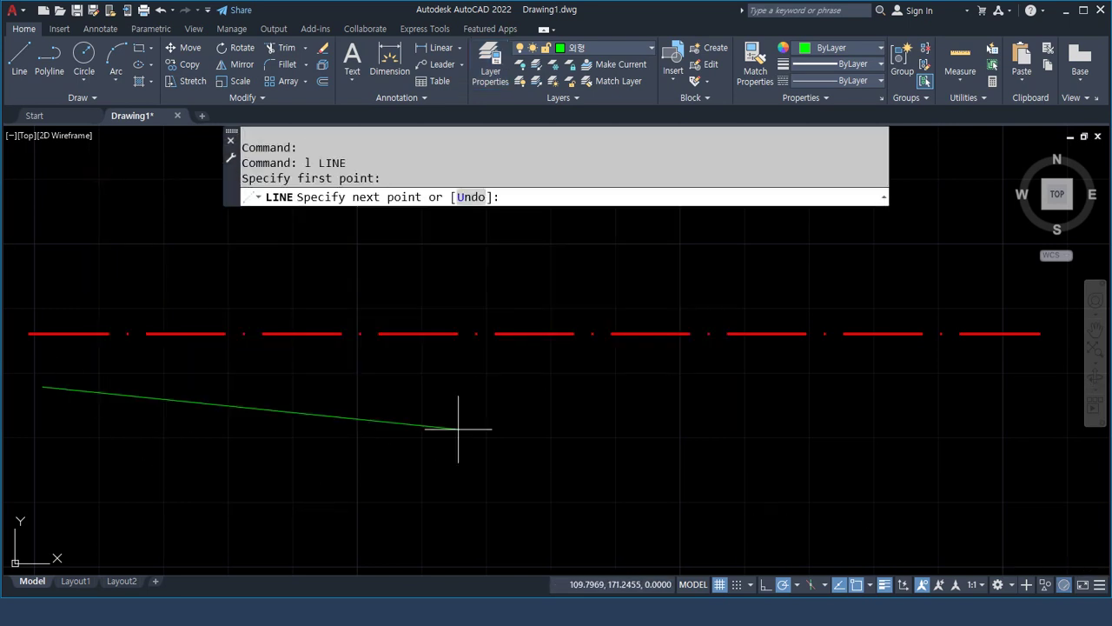
{"action": "left_click", "coordinate": [1028, 386]}
{"action": "key", "text": "Return"}
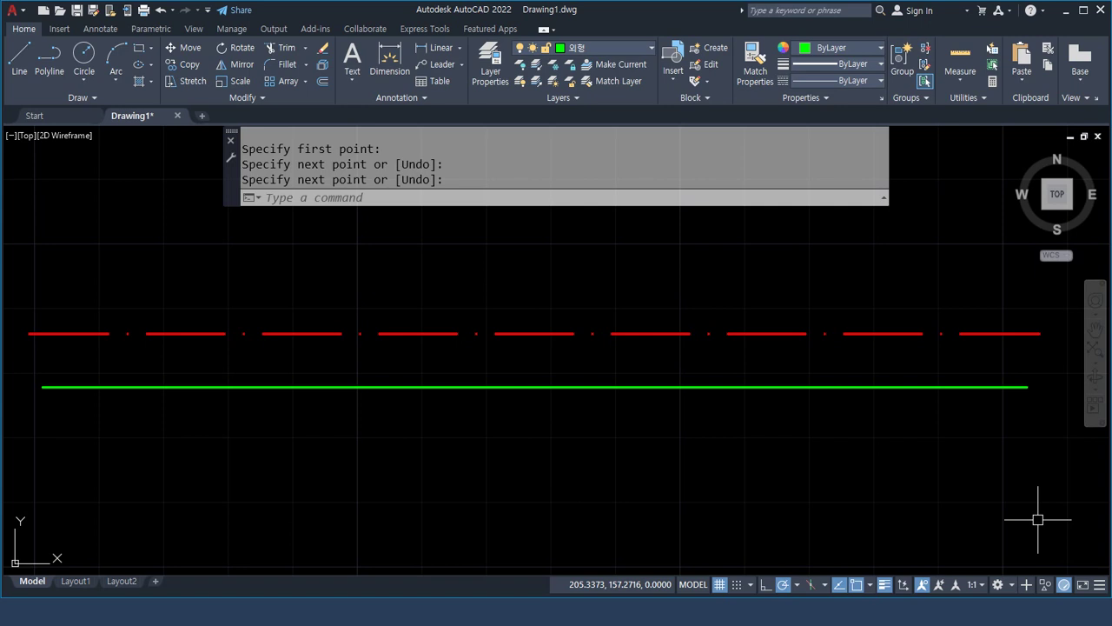
Make 중심 the current layer and draw a horizontal line below the green line.
{"action": "left_click", "coordinate": [609, 50]}
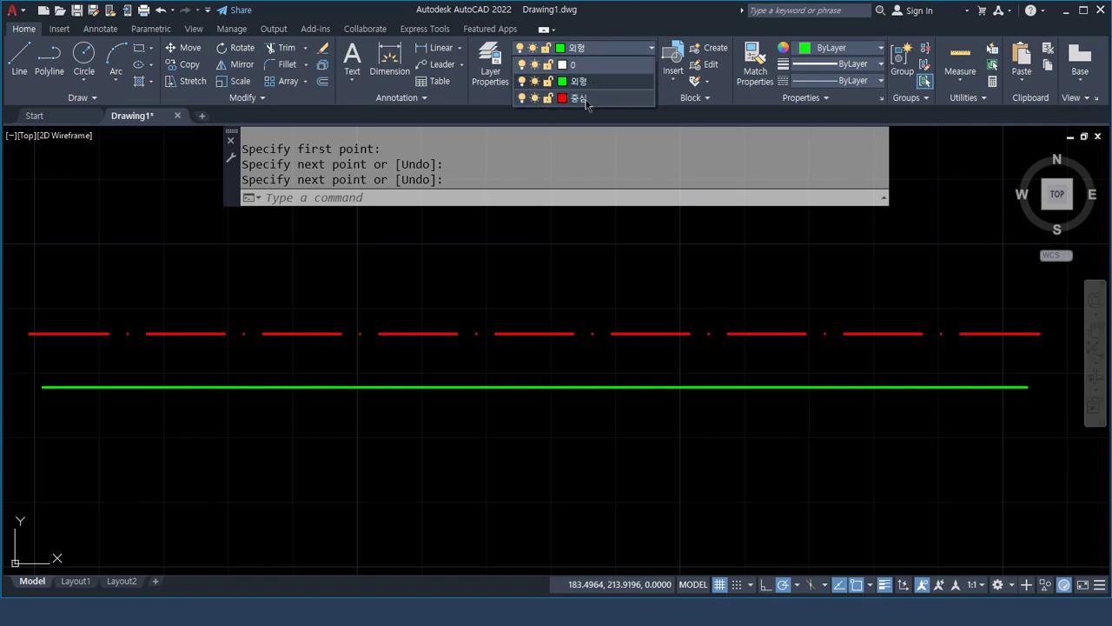
{"action": "left_click", "coordinate": [579, 99]}
{"action": "type", "text": "l"}
{"action": "key", "text": "Return"}
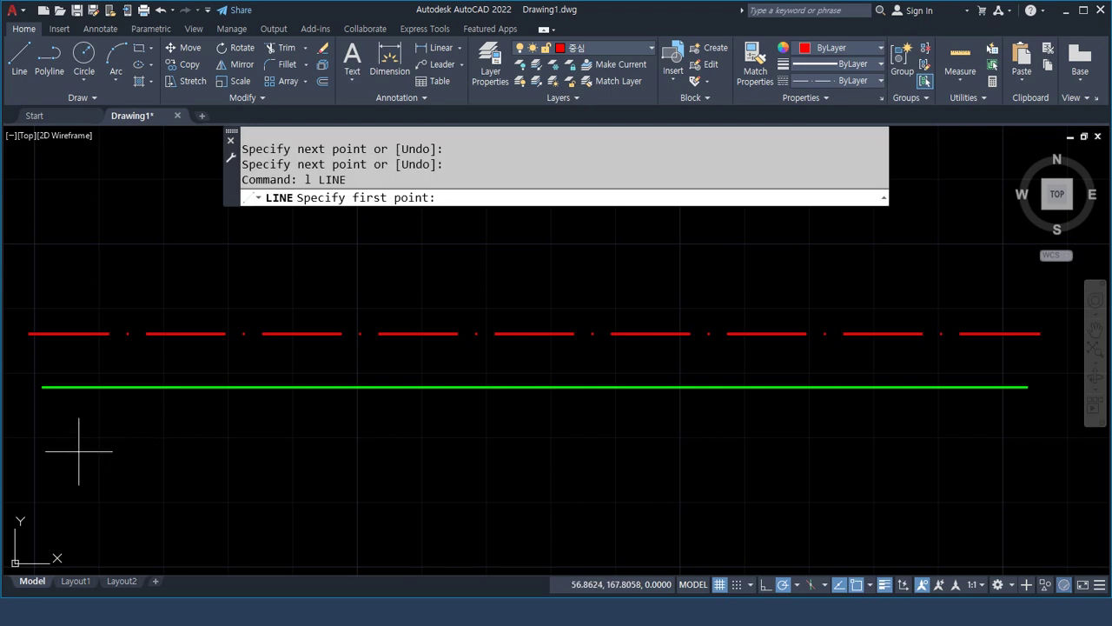
{"action": "left_click", "coordinate": [79, 451]}
{"action": "left_click", "coordinate": [904, 451]}
{"action": "key", "text": "Return"}
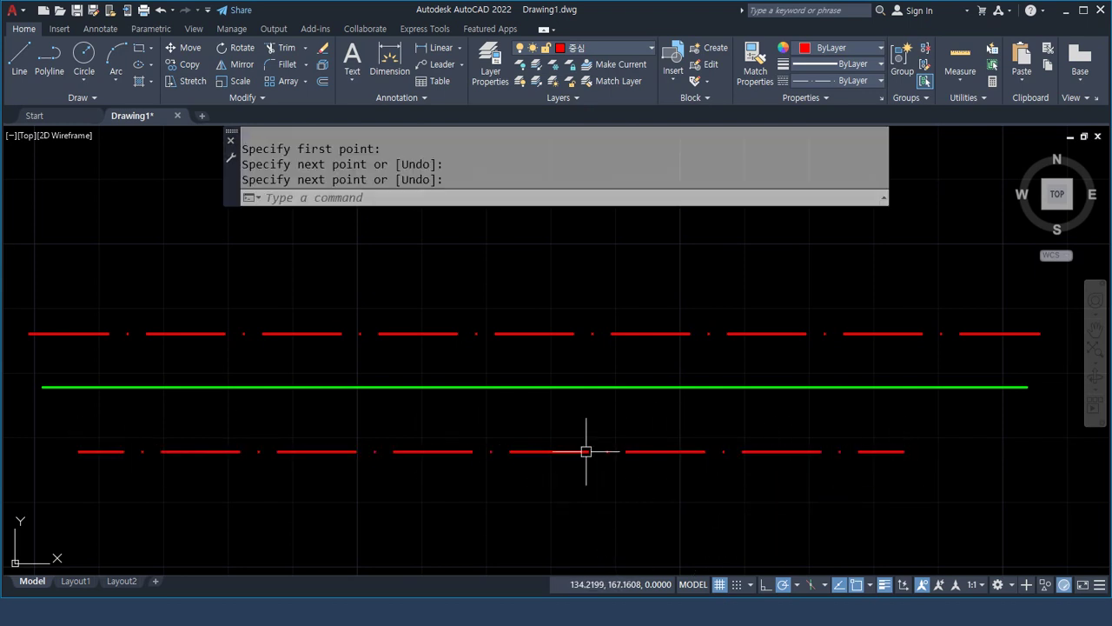
Make 외형 the current layer and draw a horizontal line above the uppermost red centerline.
{"action": "left_click", "coordinate": [613, 49]}
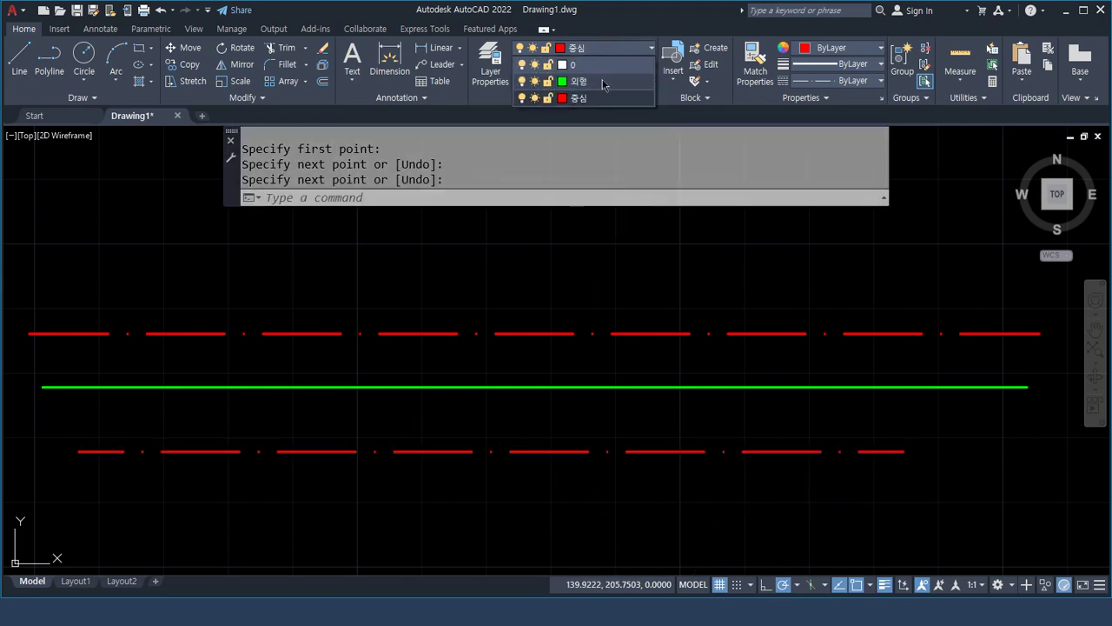
{"action": "left_click", "coordinate": [603, 84]}
{"action": "type", "text": "l"}
{"action": "key", "text": "Return"}
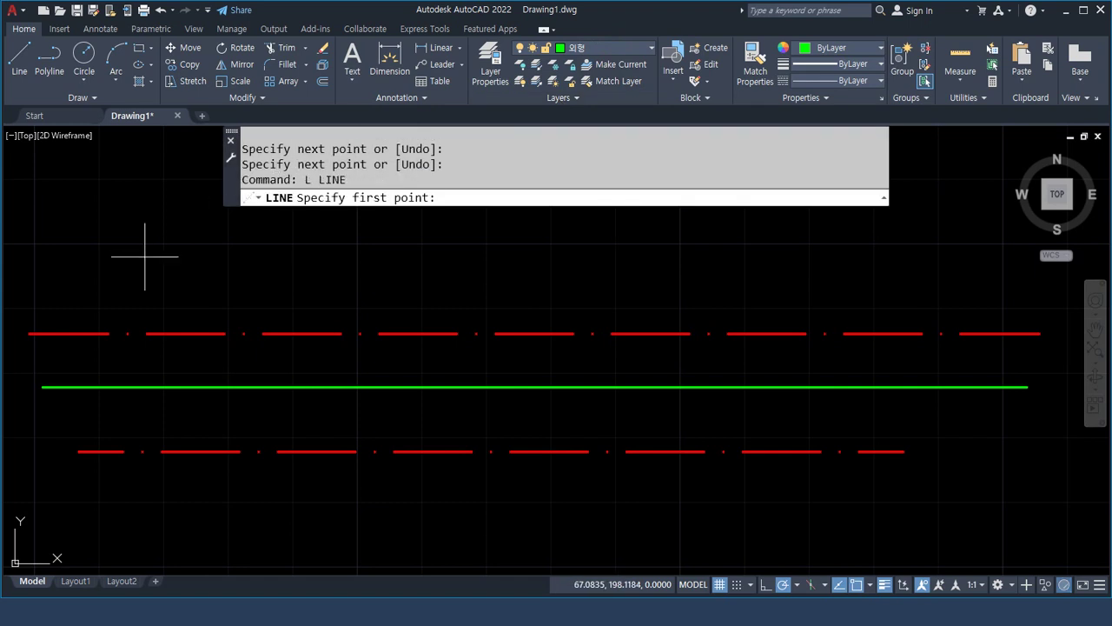
{"action": "left_click", "coordinate": [56, 281]}
{"action": "left_click", "coordinate": [1000, 282]}
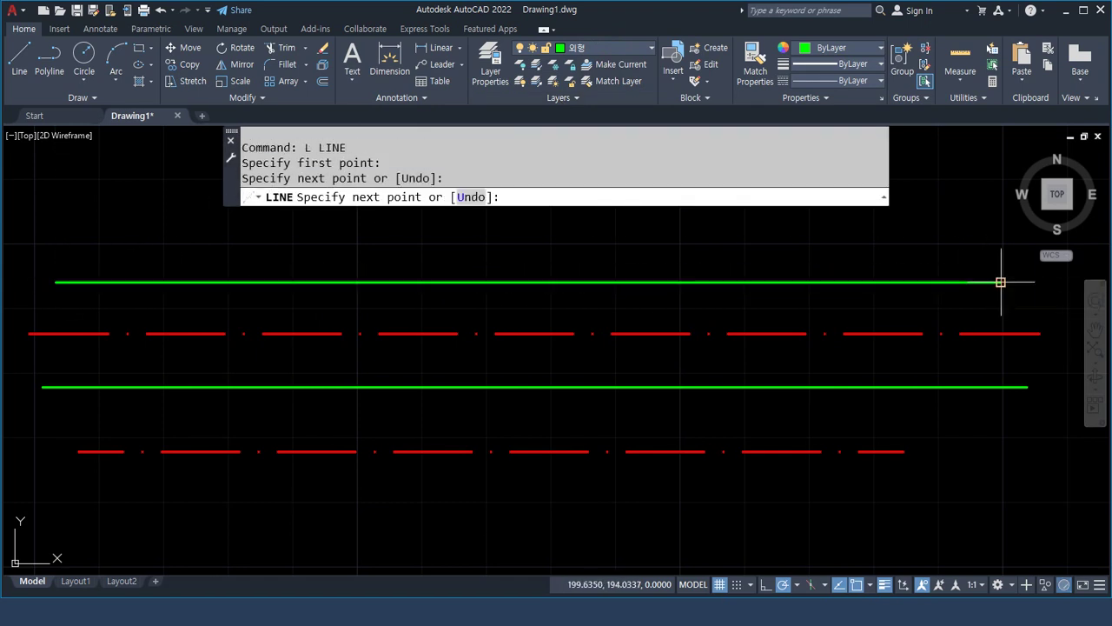
{"action": "key", "text": "Return"}
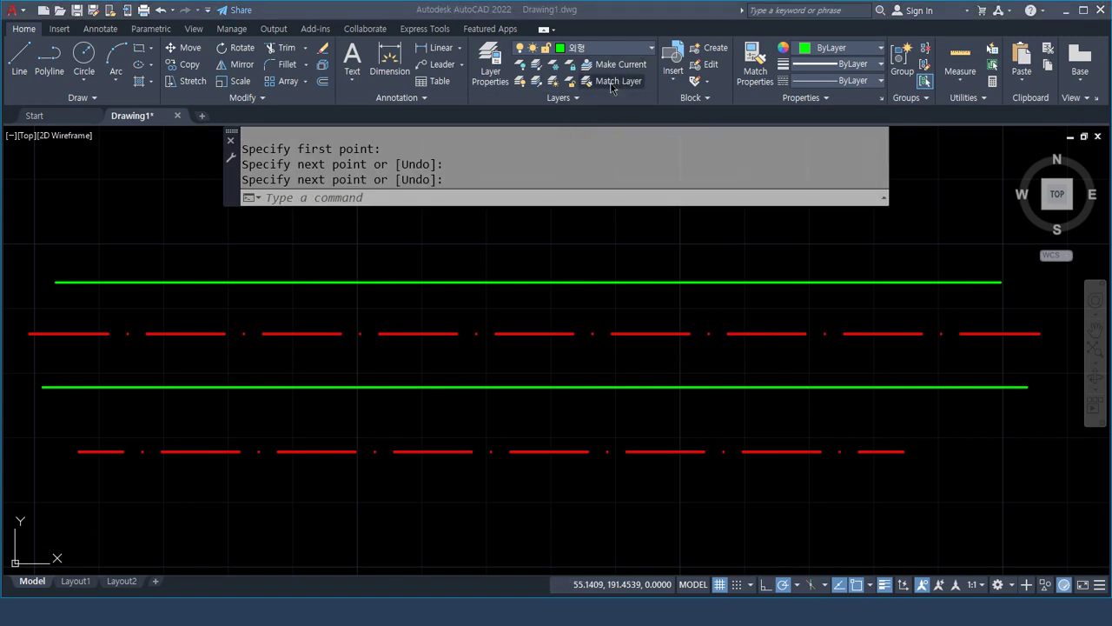
Set the current object color to magenta with the COLOR command.
{"action": "left_click", "coordinate": [463, 195]}
{"action": "type", "text": "colo"}
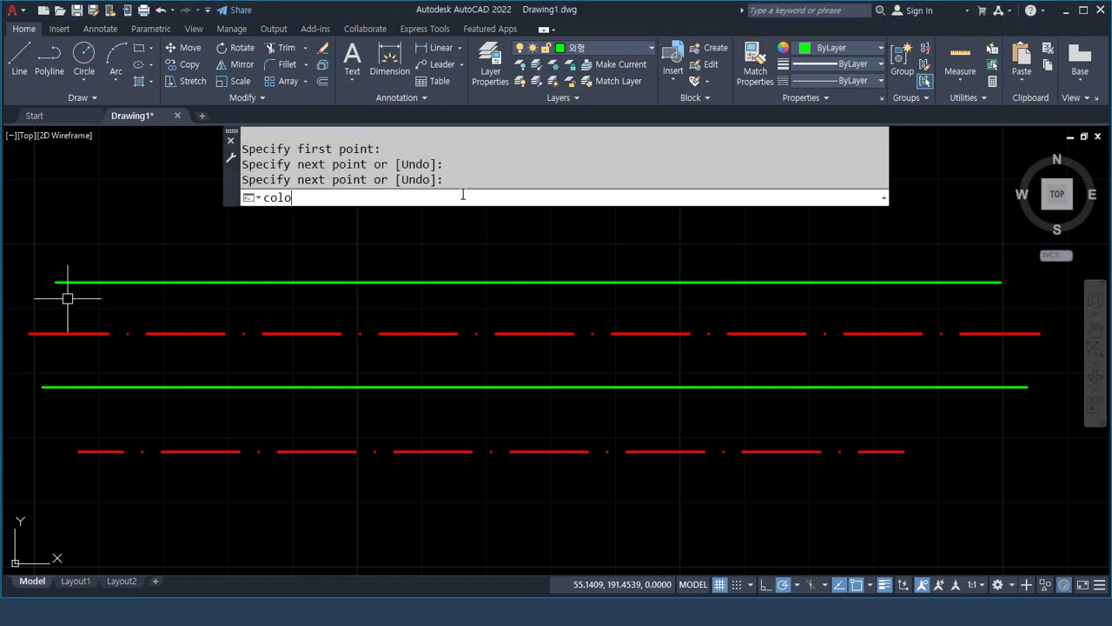
{"action": "type", "text": "r"}
{"action": "key", "text": "Return"}
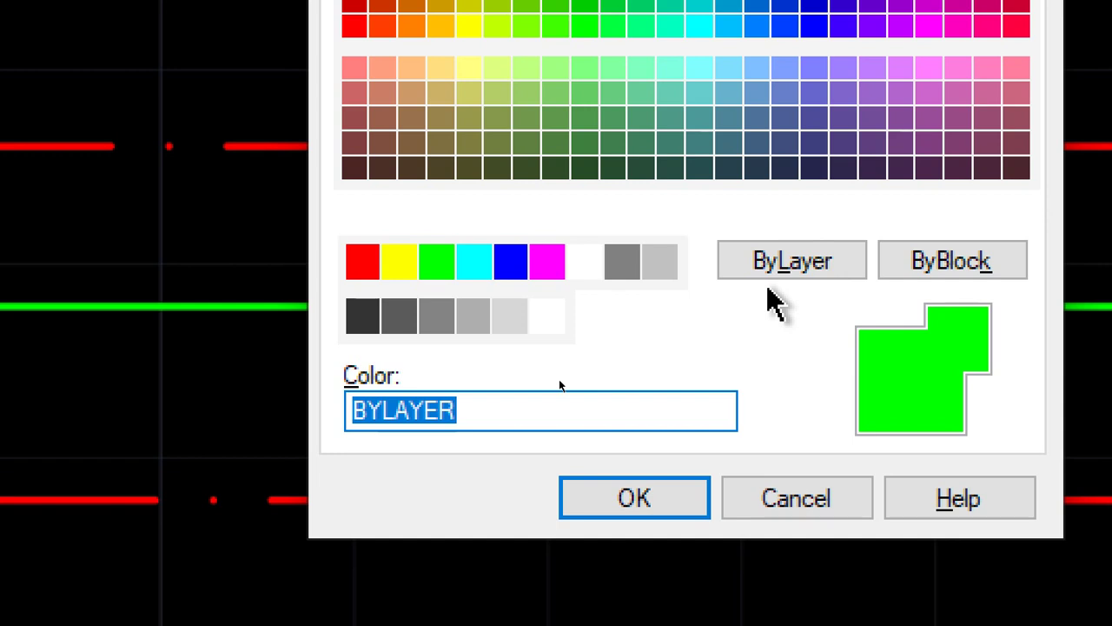
{"action": "left_click", "coordinate": [550, 262]}
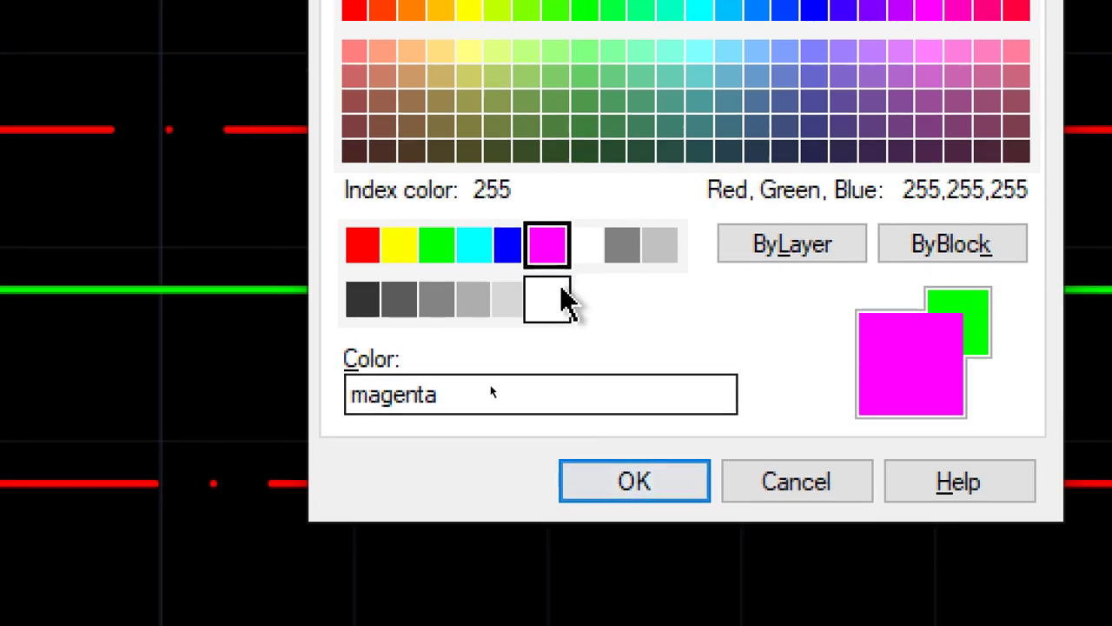
{"action": "left_click", "coordinate": [644, 489]}
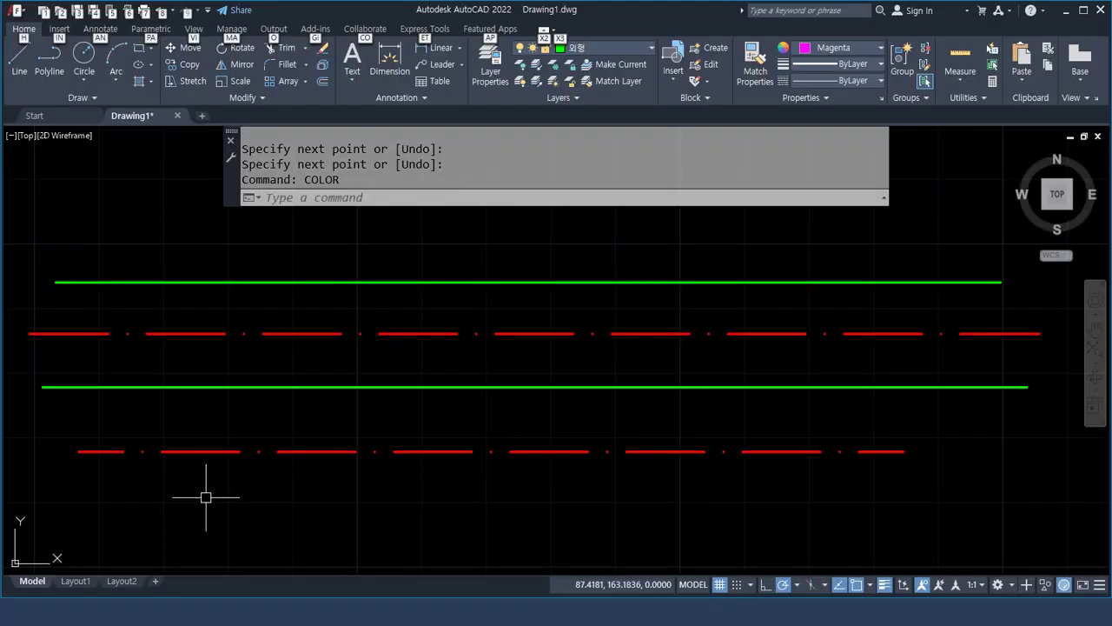
Draw a horizontal magenta line below the lowest red centerline.
{"action": "left_click", "coordinate": [99, 506]}
{"action": "key", "text": "Escape"}
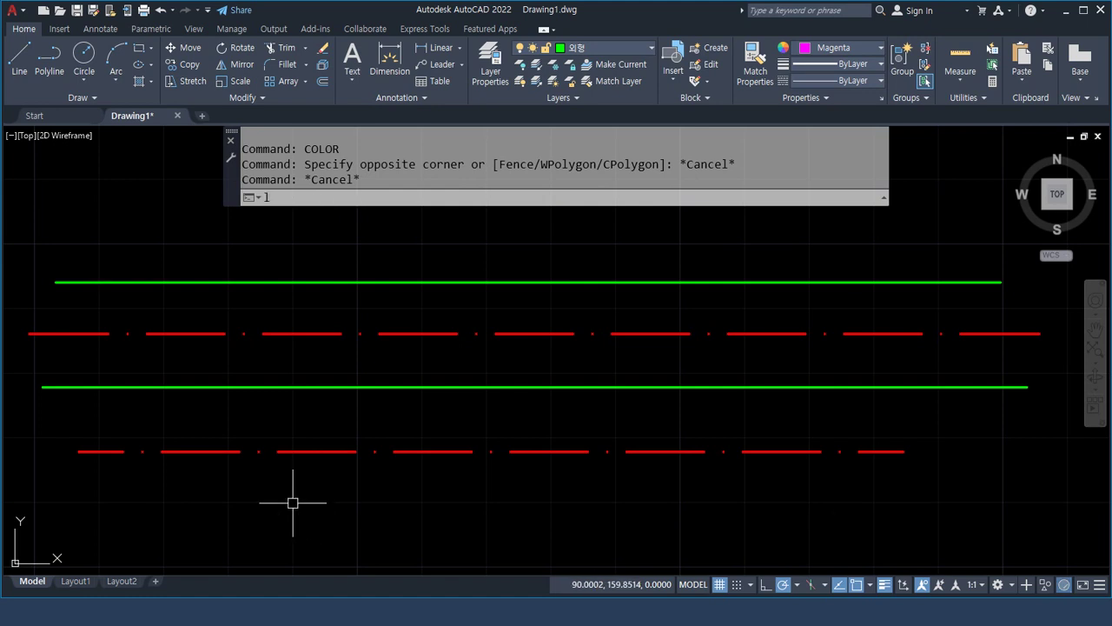
{"action": "type", "text": "l"}
{"action": "key", "text": "Return"}
{"action": "left_click", "coordinate": [110, 508]}
{"action": "left_click", "coordinate": [894, 513]}
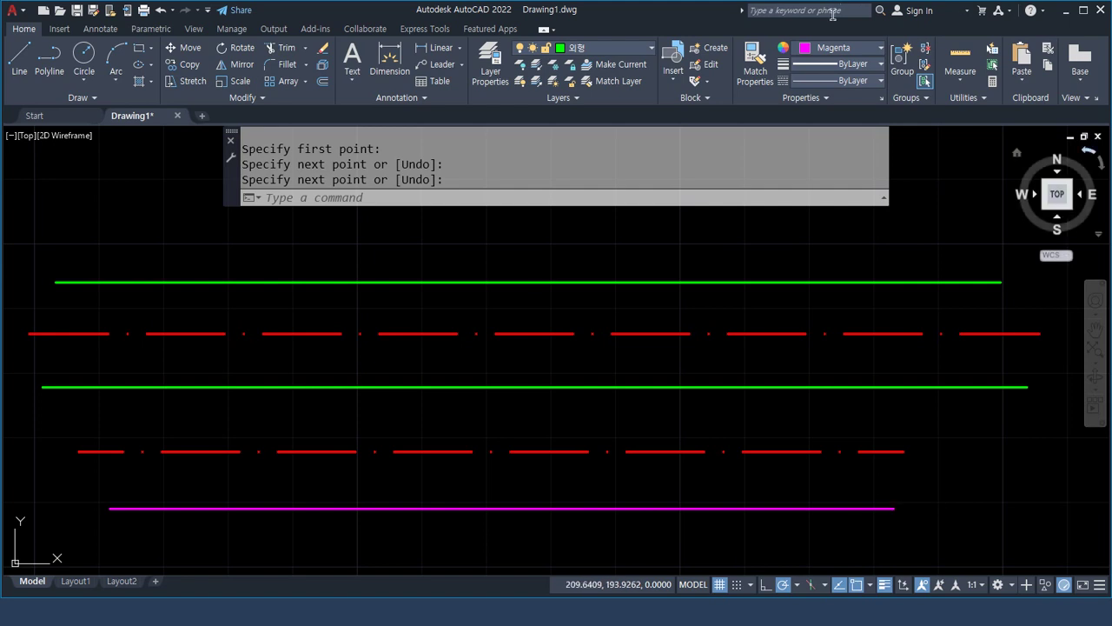
Reset the current object color to ByLayer and set the current linetype to BATTING.
{"action": "left_click", "coordinate": [841, 48]}
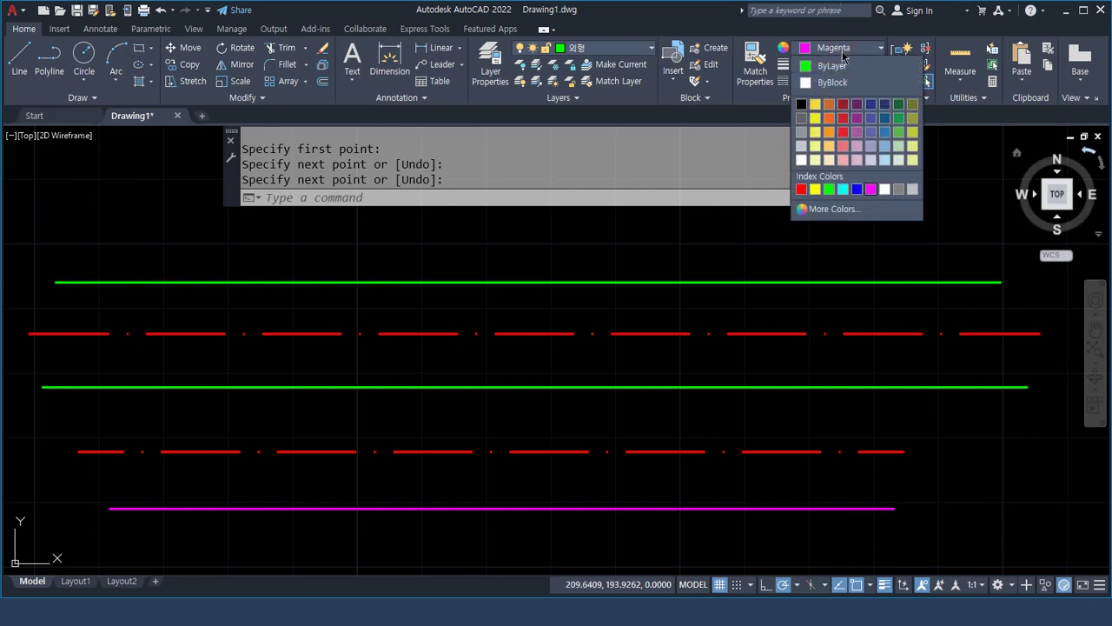
{"action": "left_click", "coordinate": [842, 66]}
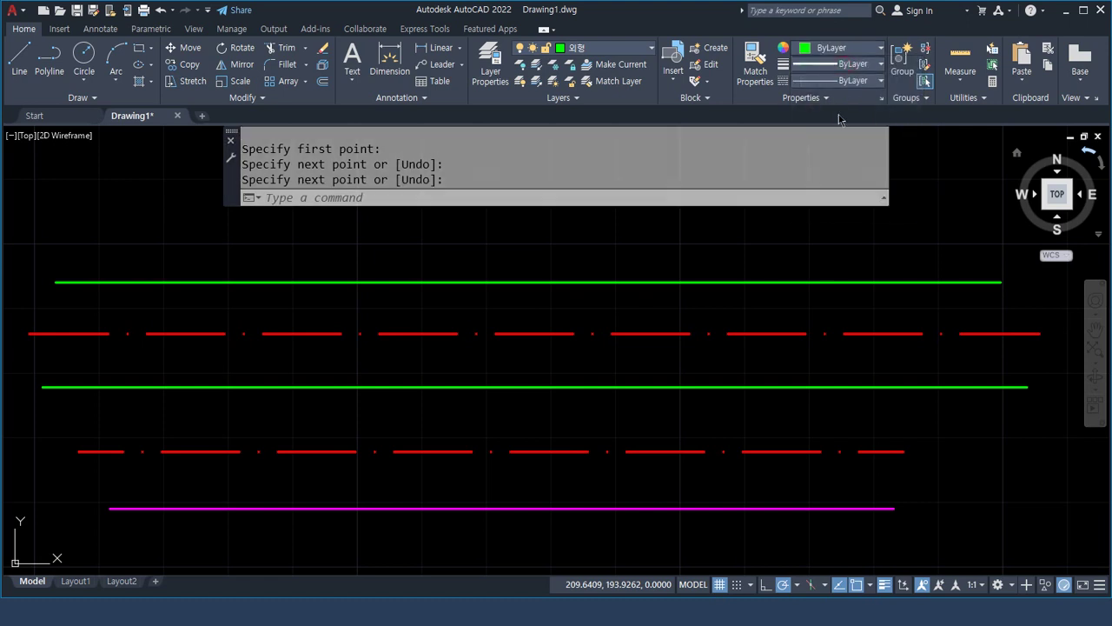
{"action": "left_click", "coordinate": [855, 81]}
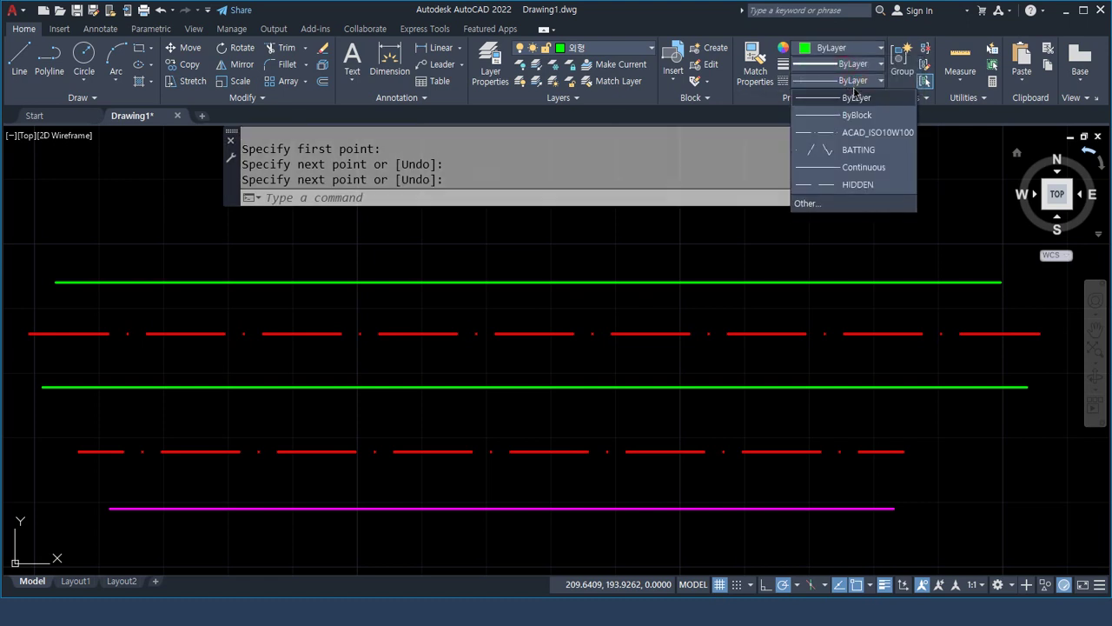
{"action": "left_click", "coordinate": [851, 151]}
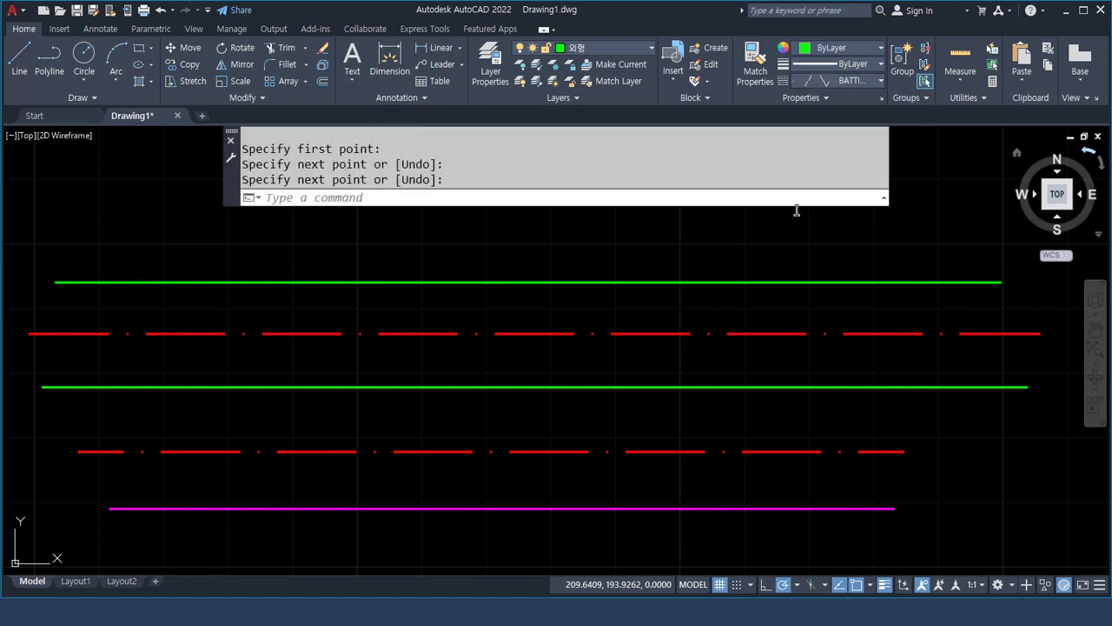
Draw a horizontal BATTING line above the uppermost green line.
{"action": "scroll", "coordinate": [531, 293], "scroll_direction": "down", "scroll_amount": 3}
{"action": "type", "text": "l"}
{"action": "key", "text": "Return"}
{"action": "left_click", "coordinate": [201, 318]}
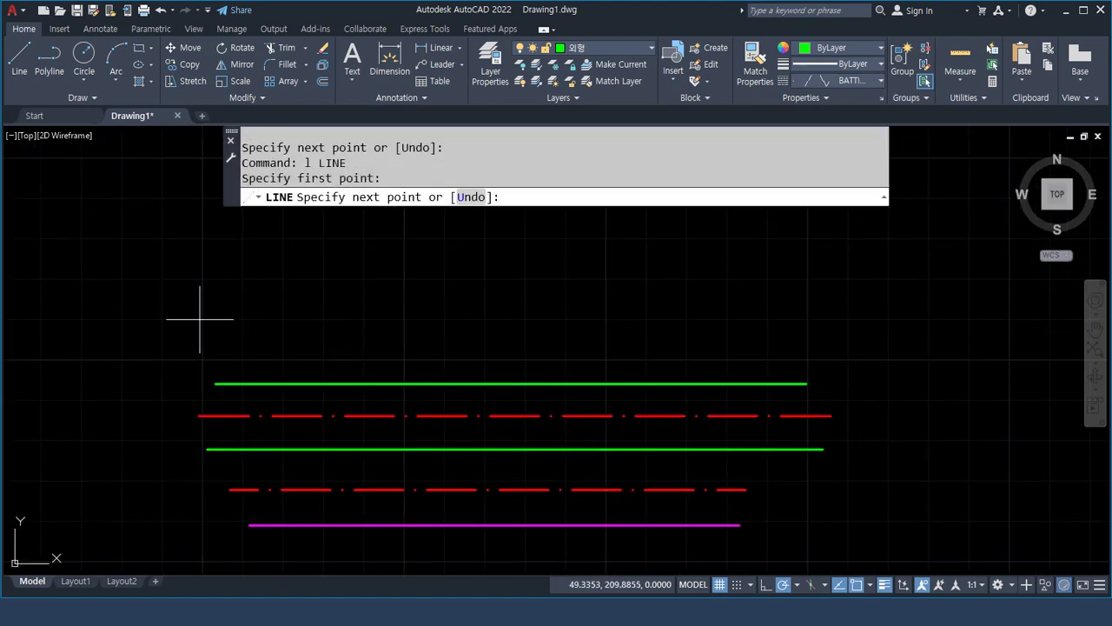
{"action": "left_click", "coordinate": [793, 319]}
{"action": "key", "text": "Return"}
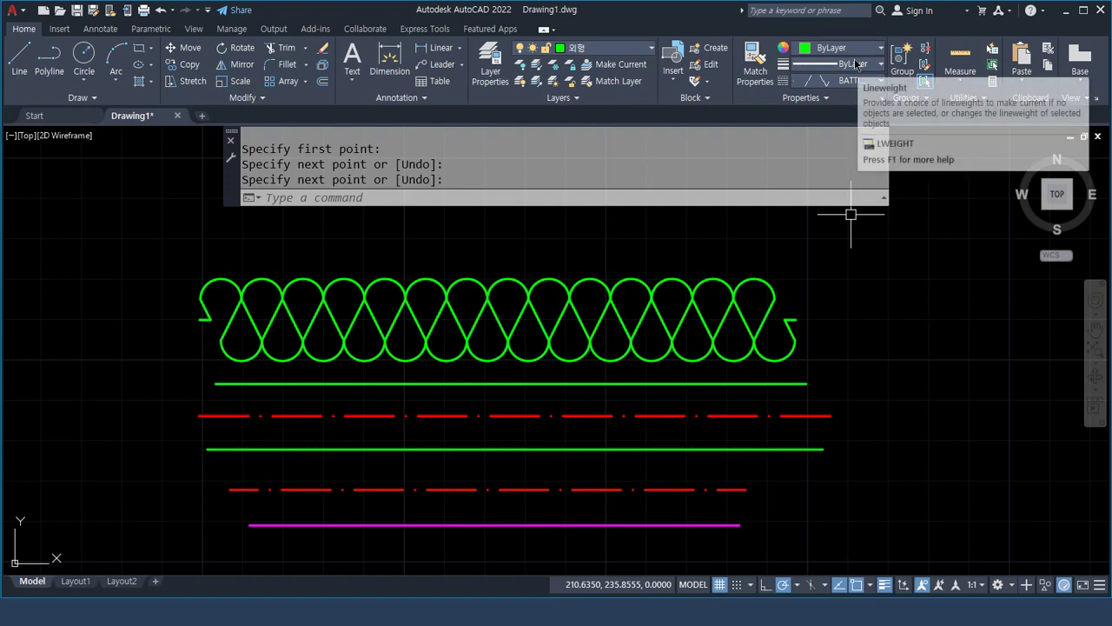
Set the current linetype back to ByLayer in the Linetype Manager opened with the LT command.
{"action": "type", "text": "lt"}
{"action": "key", "text": "Return"}
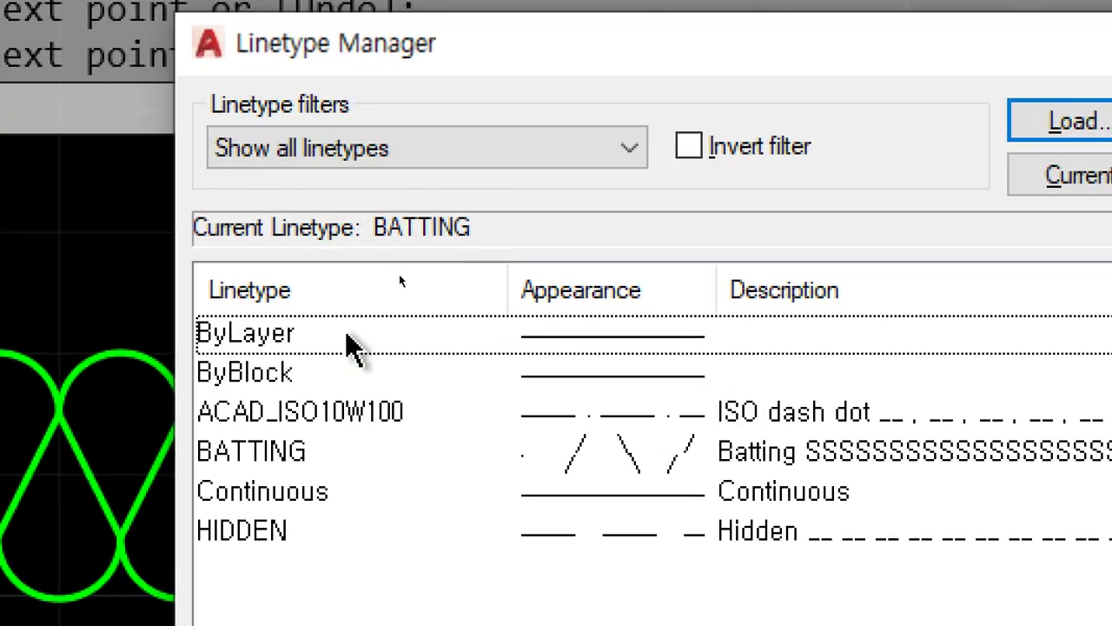
{"action": "left_click", "coordinate": [394, 274]}
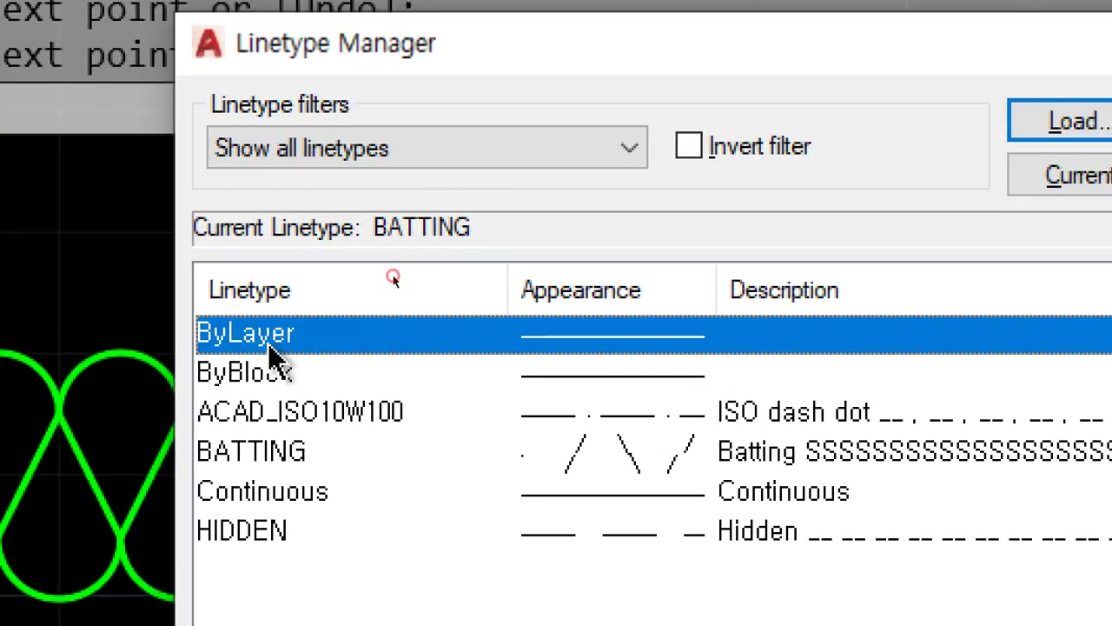
{"action": "left_click", "coordinate": [1050, 179]}
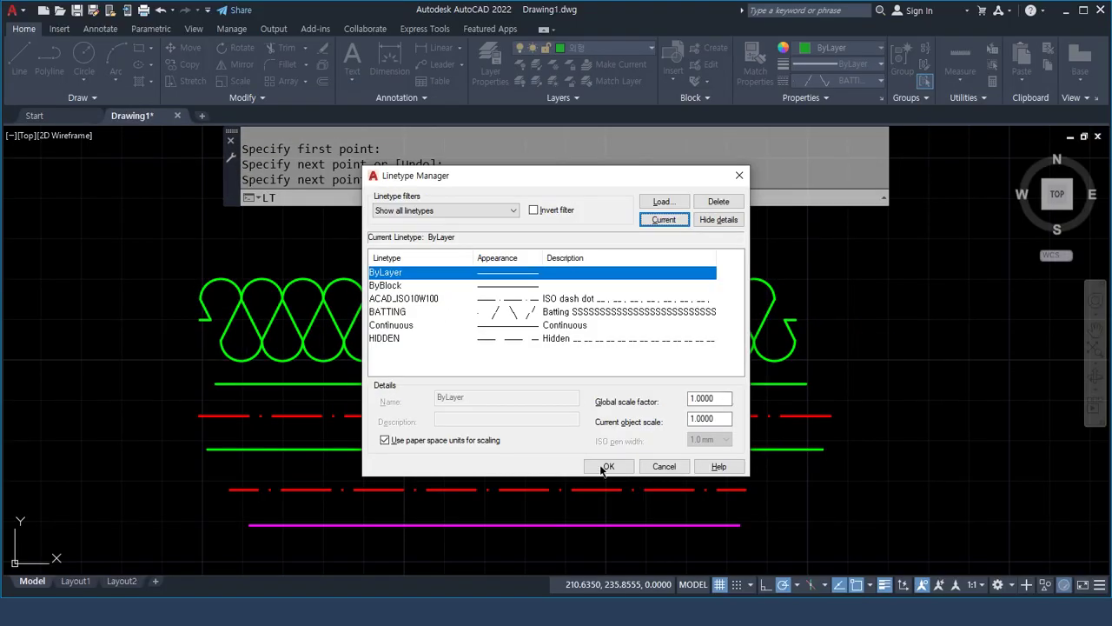
{"action": "left_click", "coordinate": [606, 469]}
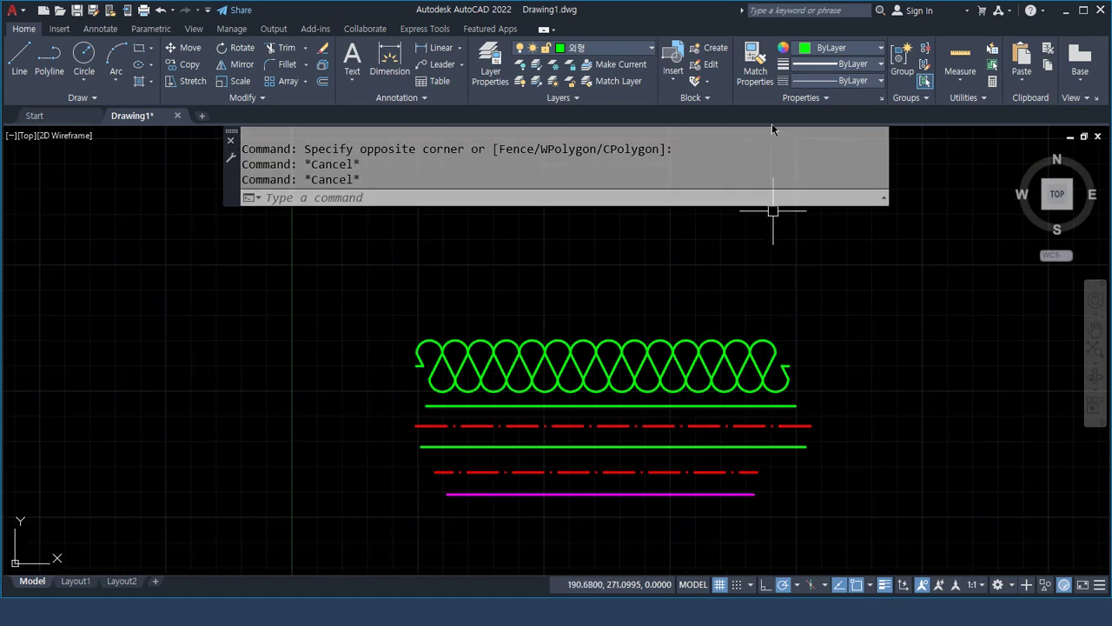
Match the properties of the upper red centerline onto the batting line.
{"action": "left_click", "coordinate": [763, 78]}
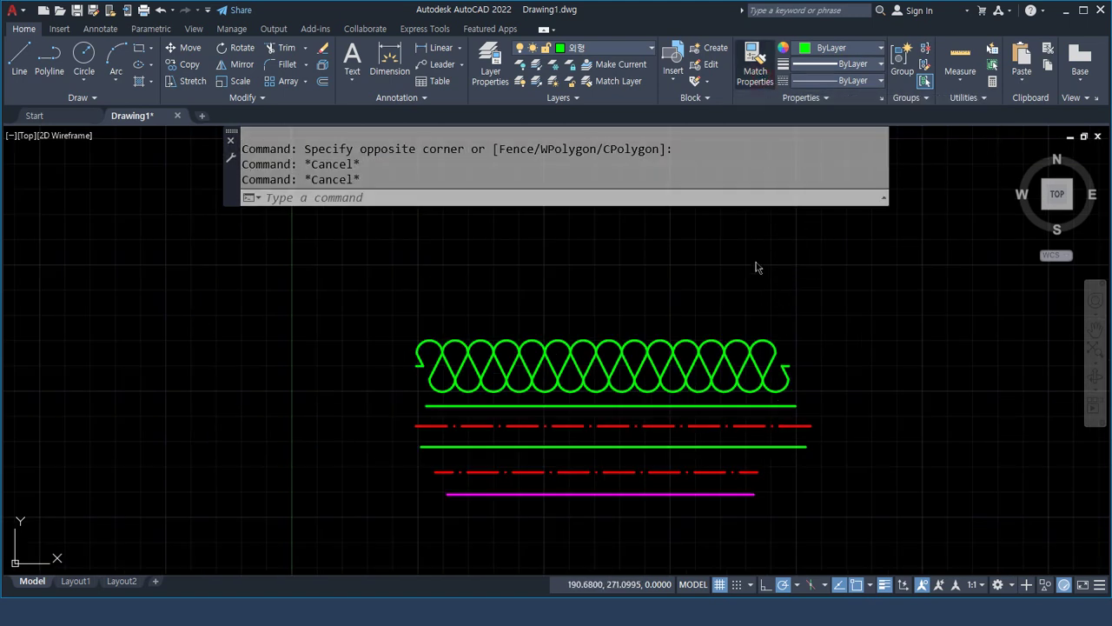
{"action": "left_click", "coordinate": [740, 425]}
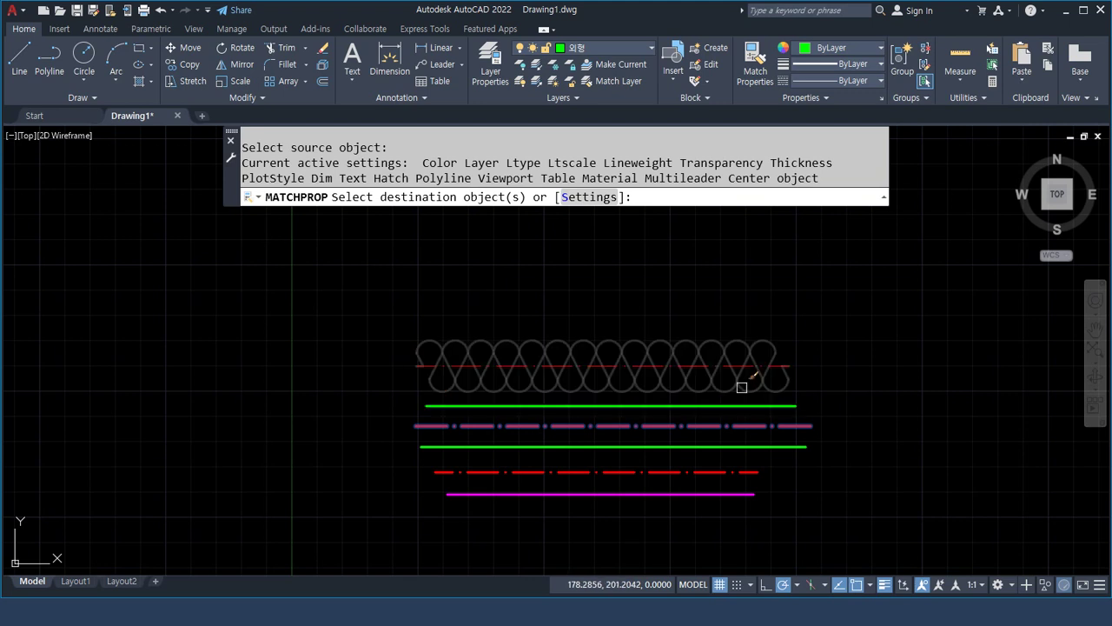
{"action": "left_click", "coordinate": [743, 390]}
{"action": "key", "text": "Return"}
Match the properties of the lower green line onto the red centerline and magenta line beneath it.
{"action": "key", "text": "Return"}
{"action": "left_click", "coordinate": [782, 447]}
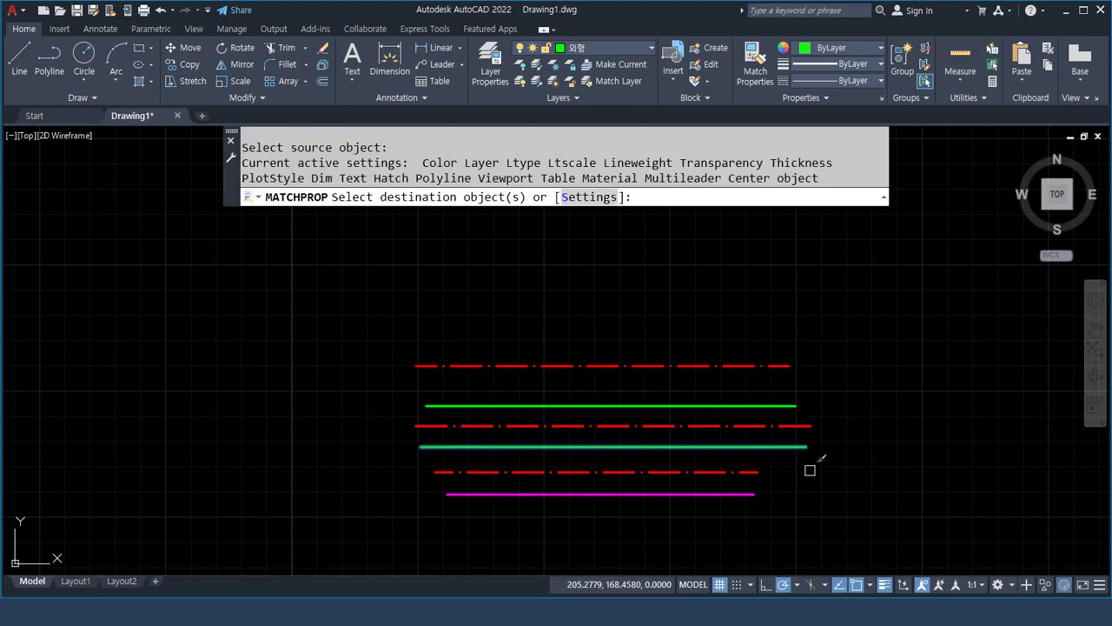
{"action": "left_click", "coordinate": [817, 448]}
{"action": "left_click", "coordinate": [685, 514]}
{"action": "key", "text": "Return"}
{"action": "scroll", "coordinate": [639, 528], "scroll_direction": "up", "scroll_amount": 3}
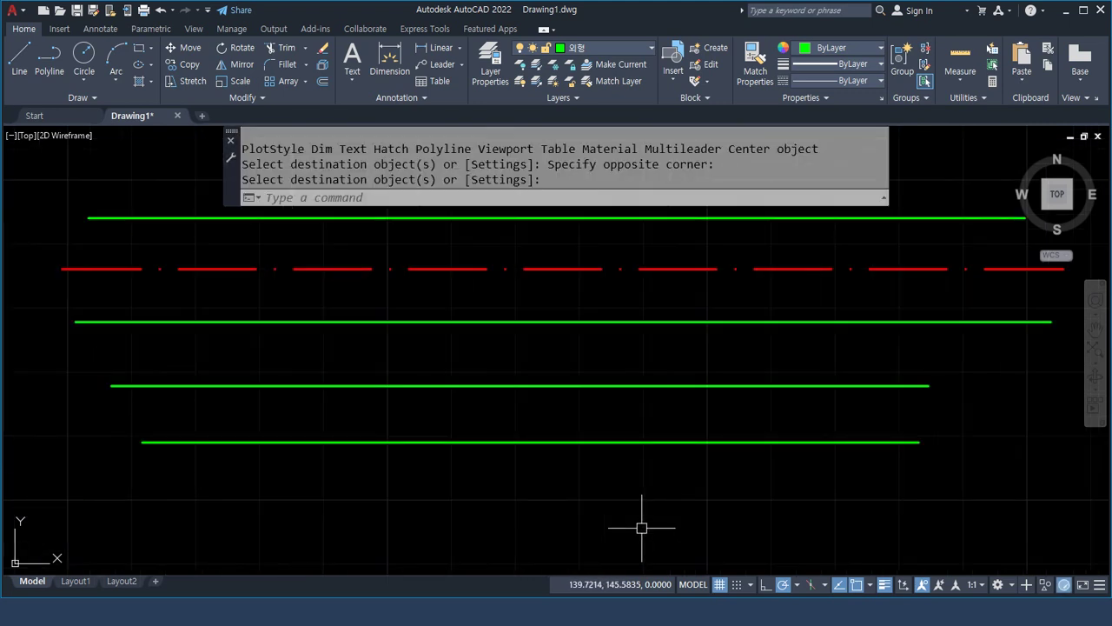
{"action": "scroll", "coordinate": [645, 469], "scroll_direction": "down", "scroll_amount": 1}
{"action": "middle_click_drag", "start_coordinate": [645, 470], "coordinate": [614, 477]}
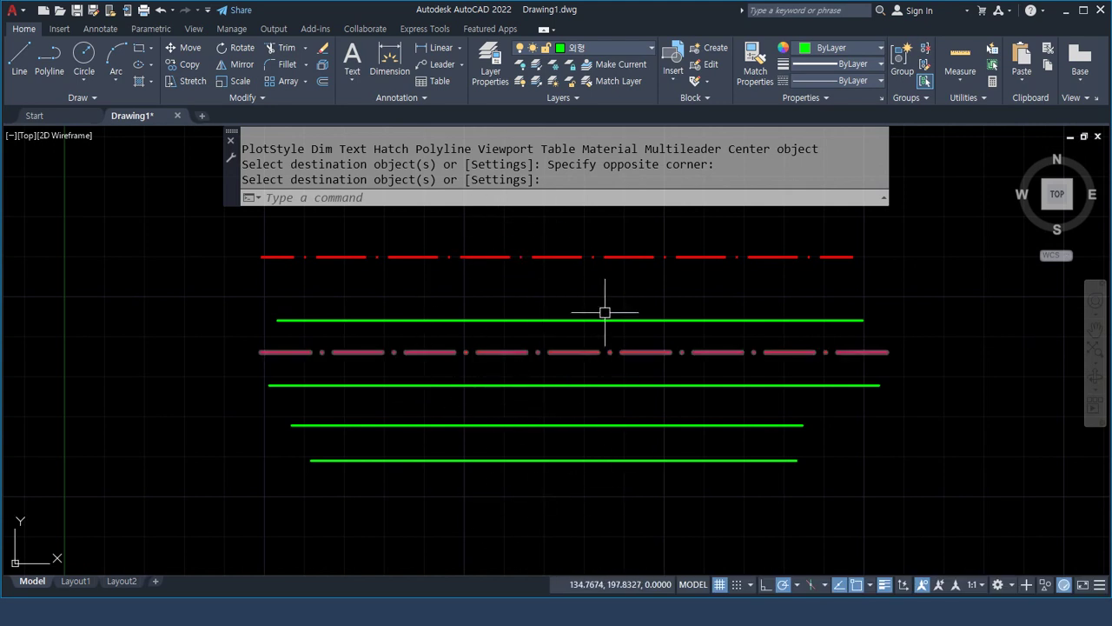
{"action": "middle_click_drag", "start_coordinate": [603, 330], "coordinate": [591, 348]}
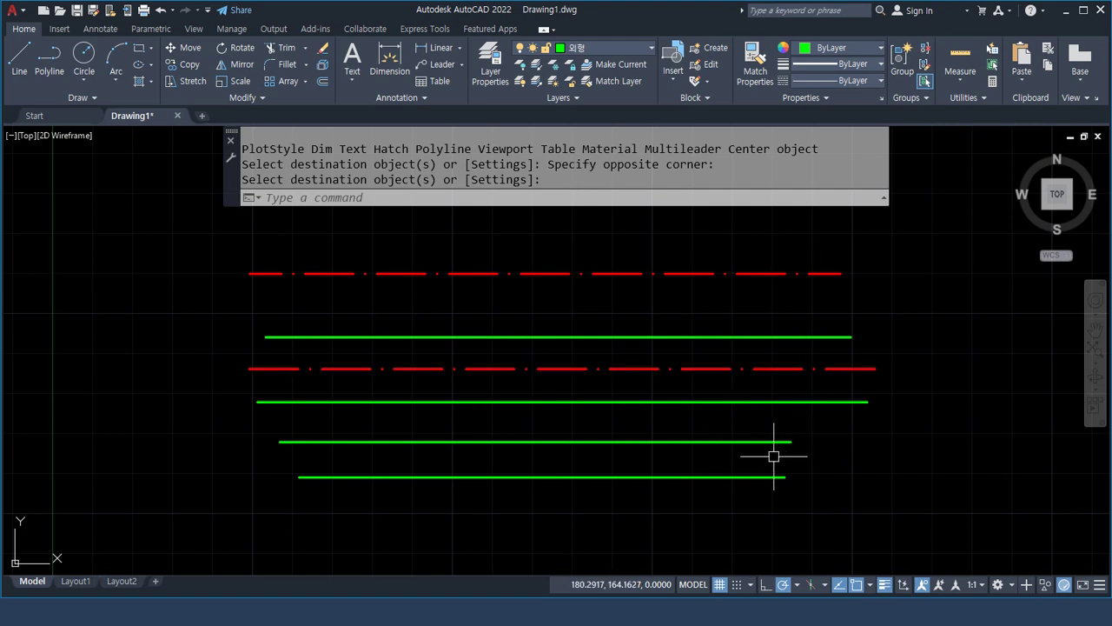
Turn off the lineweight display and erase all the lines in the drawing.
{"action": "key", "text": "Return"}
{"action": "left_click", "coordinate": [884, 584]}
{"action": "left_click", "coordinate": [733, 516]}
{"action": "left_click", "coordinate": [483, 231]}
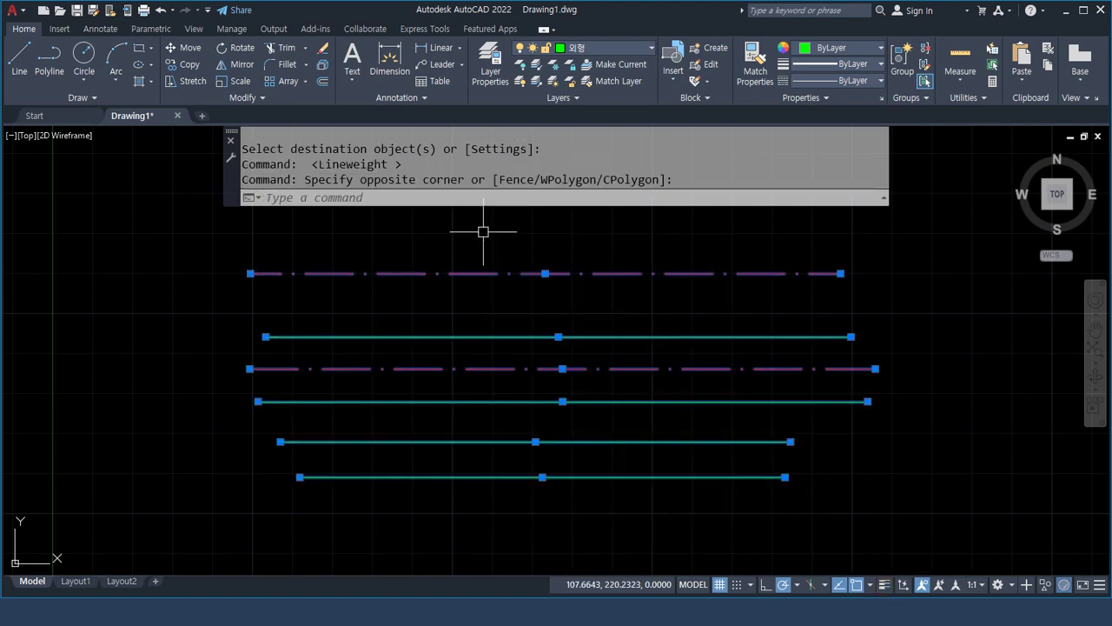
{"action": "type", "text": "e"}
{"action": "key", "text": "Return"}
Reopen the layer manager with the LA command and set the red 중심 layer's lineweight to 0.09 mm.
{"action": "type", "text": "la"}
{"action": "key", "text": "Return"}
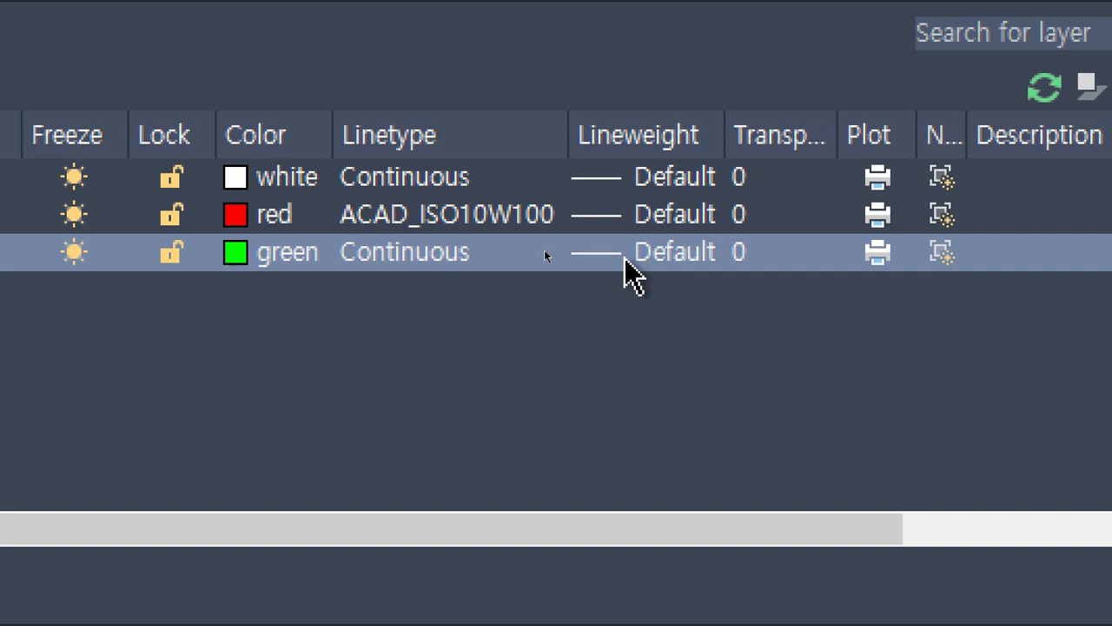
{"action": "left_click", "coordinate": [663, 215]}
{"action": "left_click", "coordinate": [663, 214]}
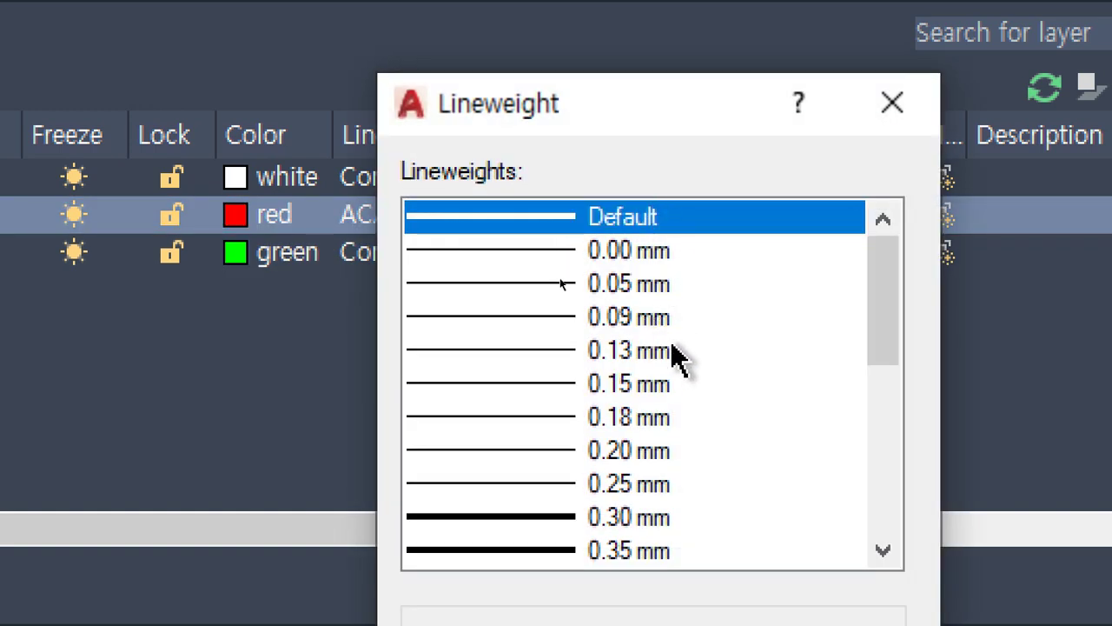
{"action": "left_click", "coordinate": [637, 319]}
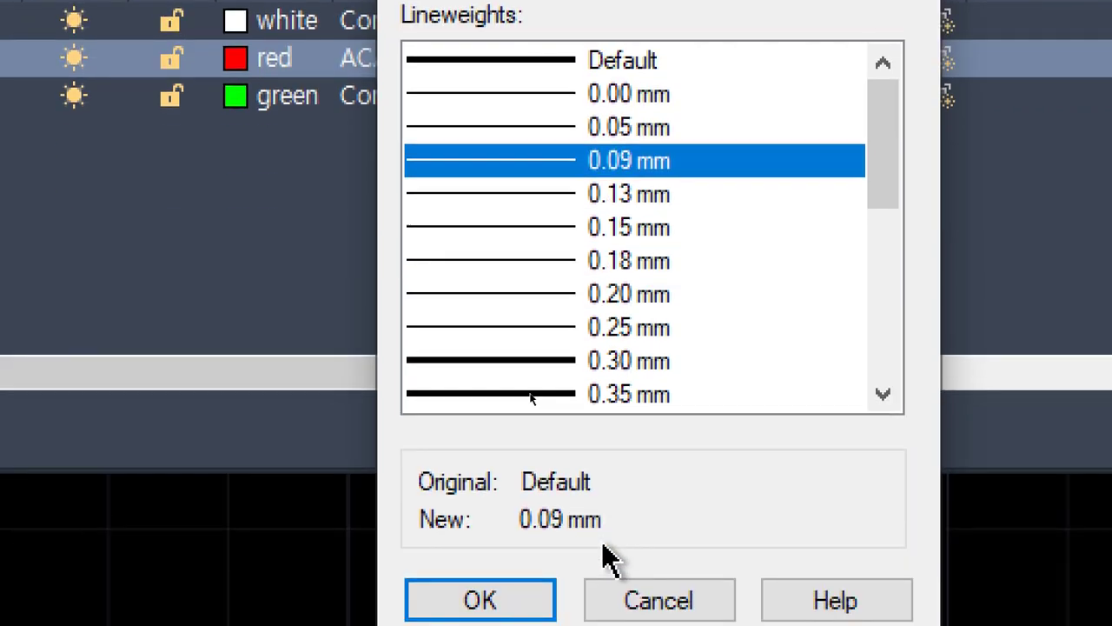
{"action": "left_click", "coordinate": [497, 598]}
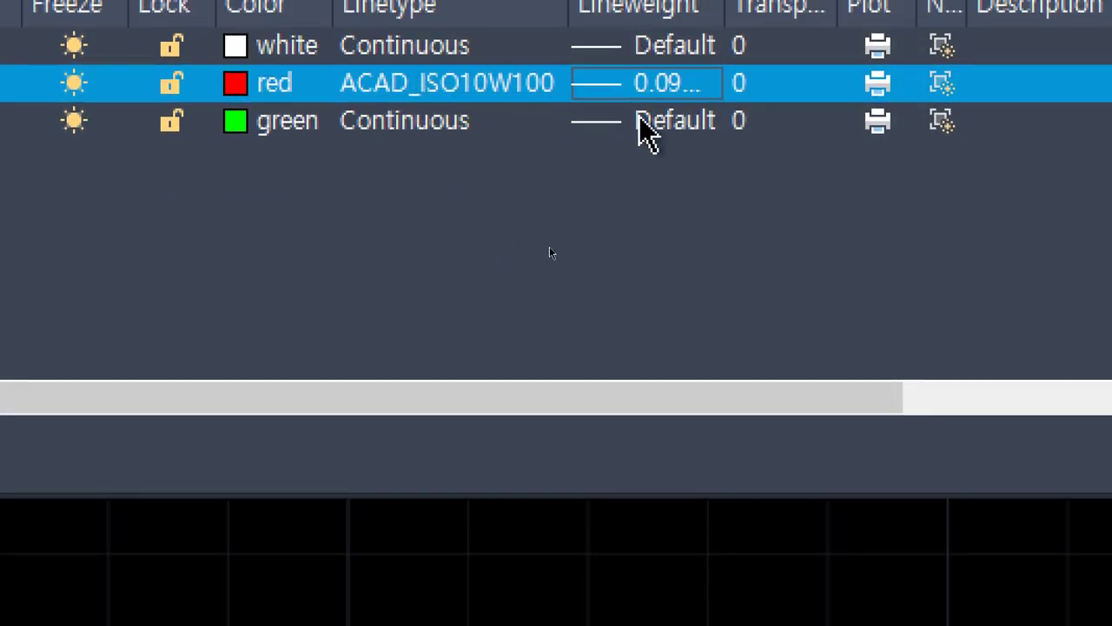
Set the green 외형 layer's lineweight to 0.30 mm and close the layer manager.
{"action": "left_click", "coordinate": [647, 131]}
{"action": "left_click", "coordinate": [626, 386]}
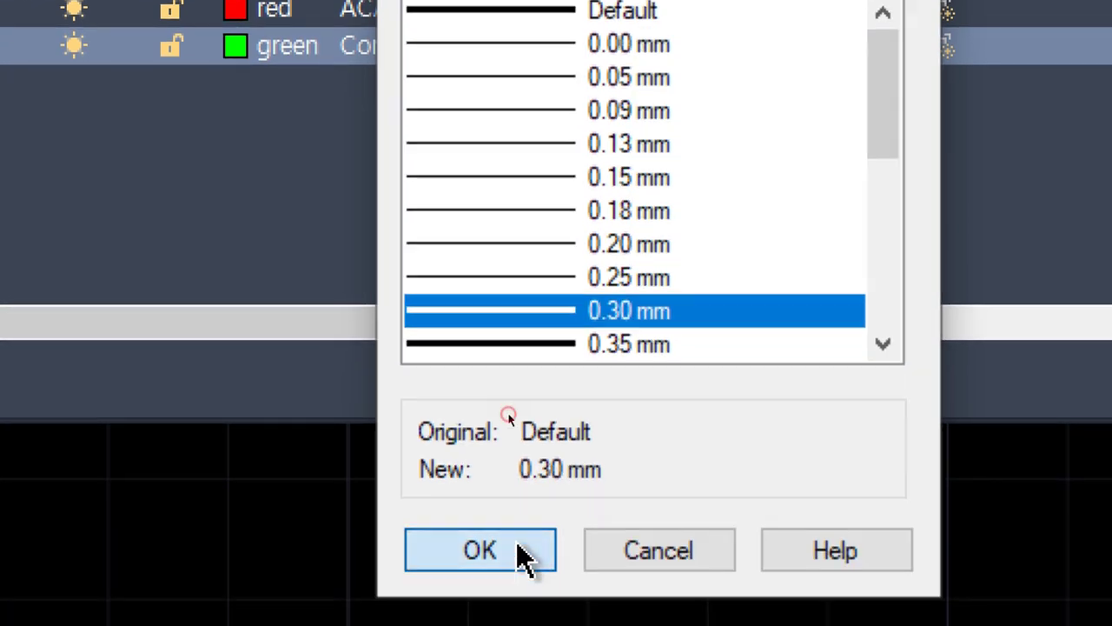
{"action": "left_click", "coordinate": [487, 619]}
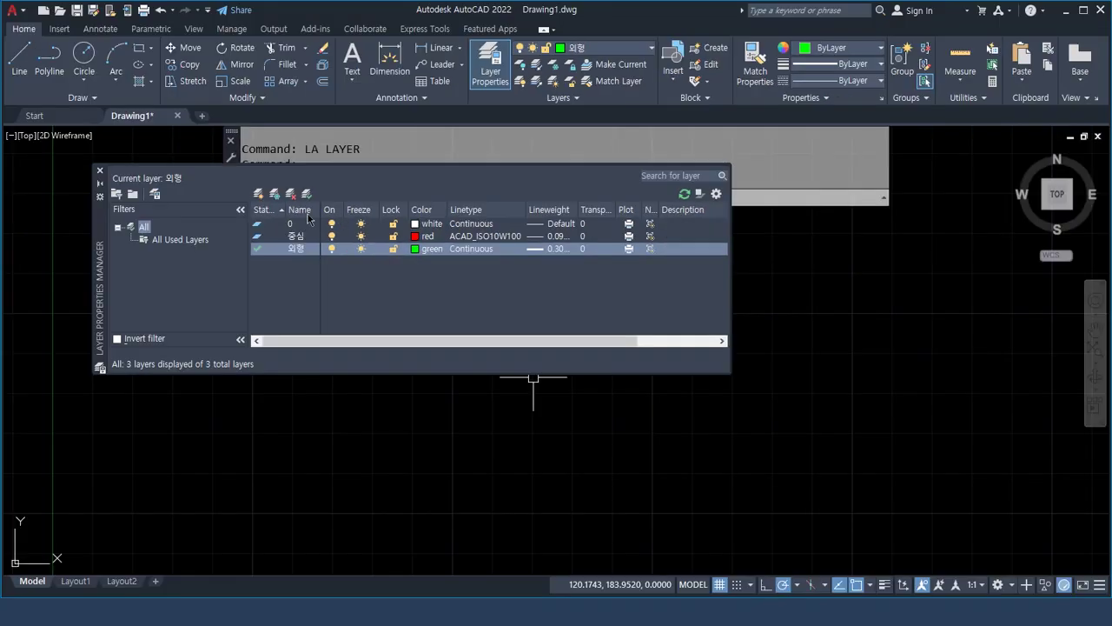
{"action": "left_click", "coordinate": [99, 172]}
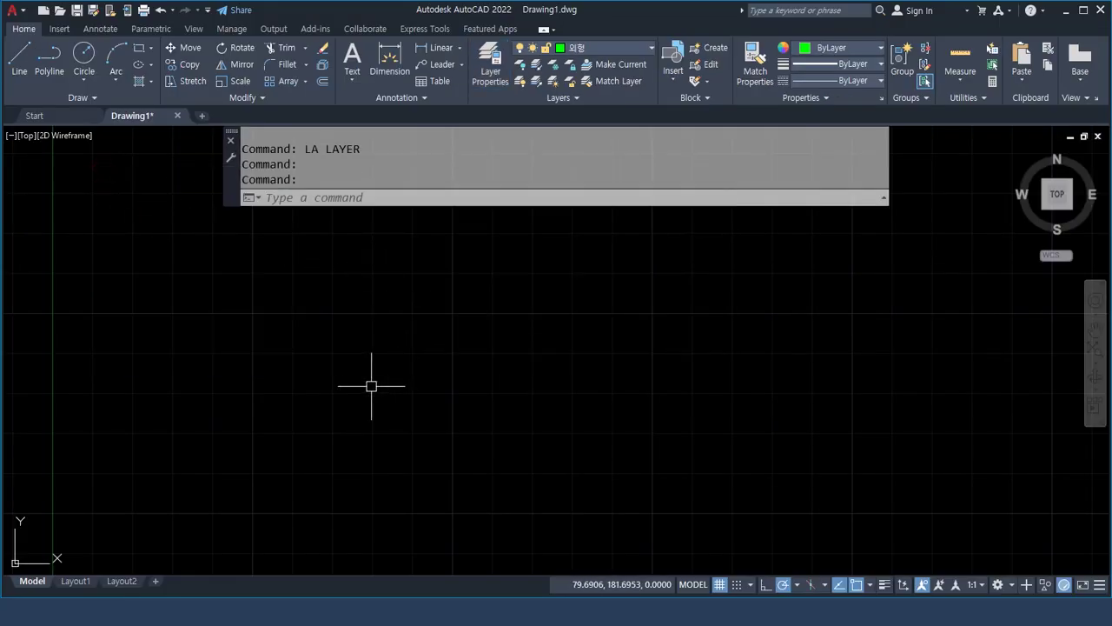
Draw a horizontal line on the 외형 layer across the empty drawing area.
{"action": "type", "text": "l"}
{"action": "key", "text": "Return"}
{"action": "left_click", "coordinate": [212, 306]}
{"action": "left_click", "coordinate": [728, 306]}
{"action": "key", "text": "Return"}
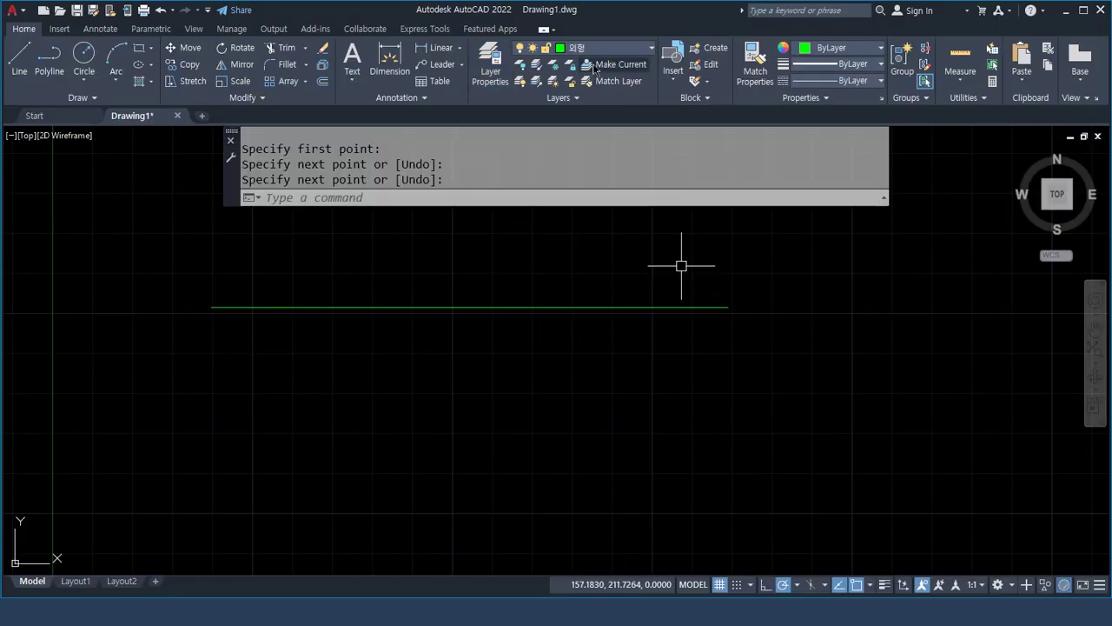
Make 중심 the current layer and draw a horizontal centerline of similar length just below the green line.
{"action": "left_click", "coordinate": [604, 48]}
{"action": "left_click", "coordinate": [573, 95]}
{"action": "type", "text": "l"}
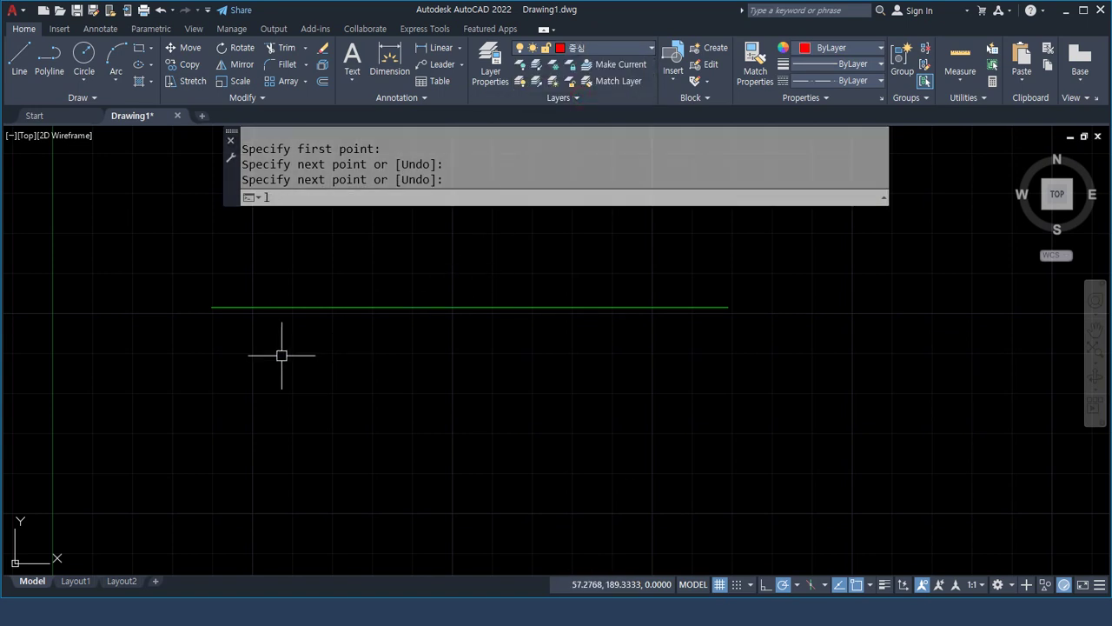
{"action": "key", "text": "Return"}
{"action": "left_click", "coordinate": [215, 354]}
{"action": "left_click", "coordinate": [729, 355]}
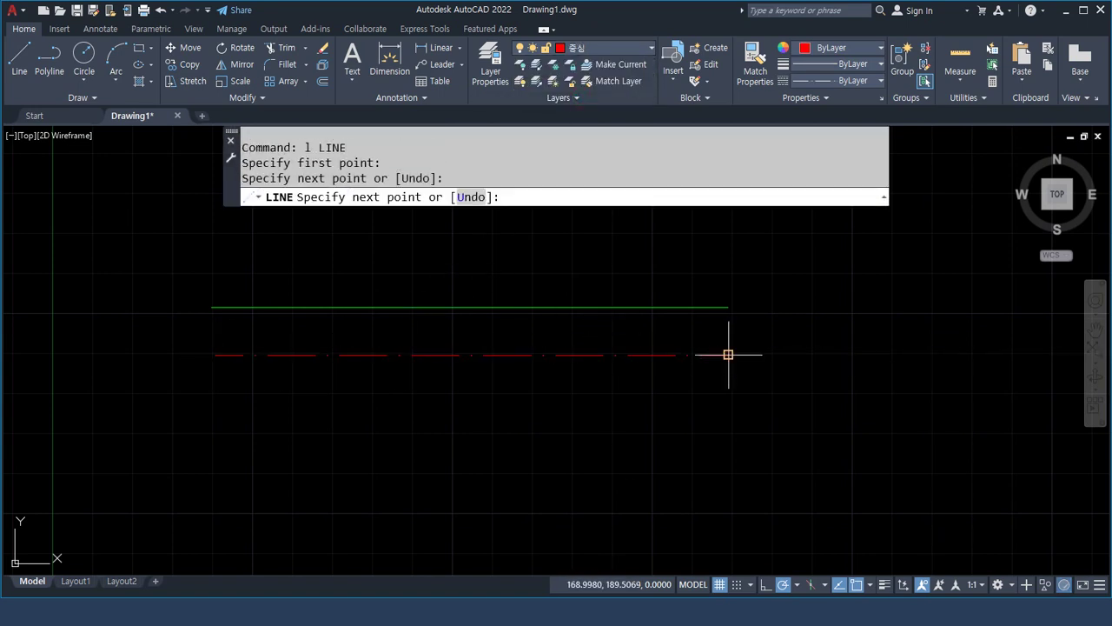
{"action": "key", "text": "Return"}
Set up a plot with the Adobe PDF printer and the acad.ctb plot style table, assigning that table to all layouts.
{"action": "scroll", "coordinate": [351, 280], "scroll_direction": "up", "scroll_amount": 2}
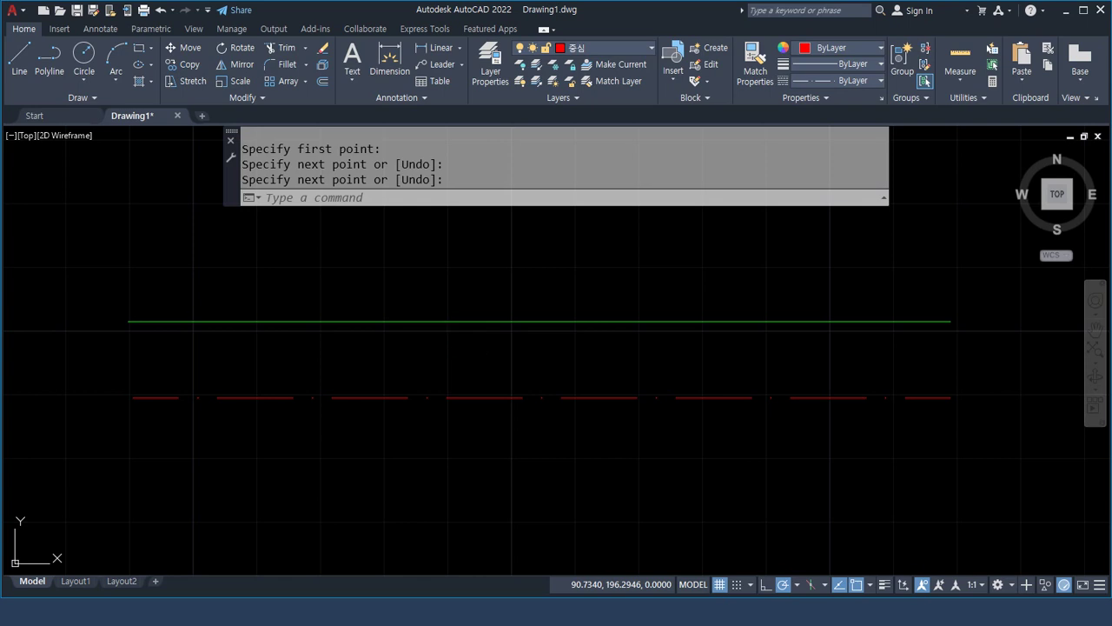
{"action": "key", "text": "ctrl+p"}
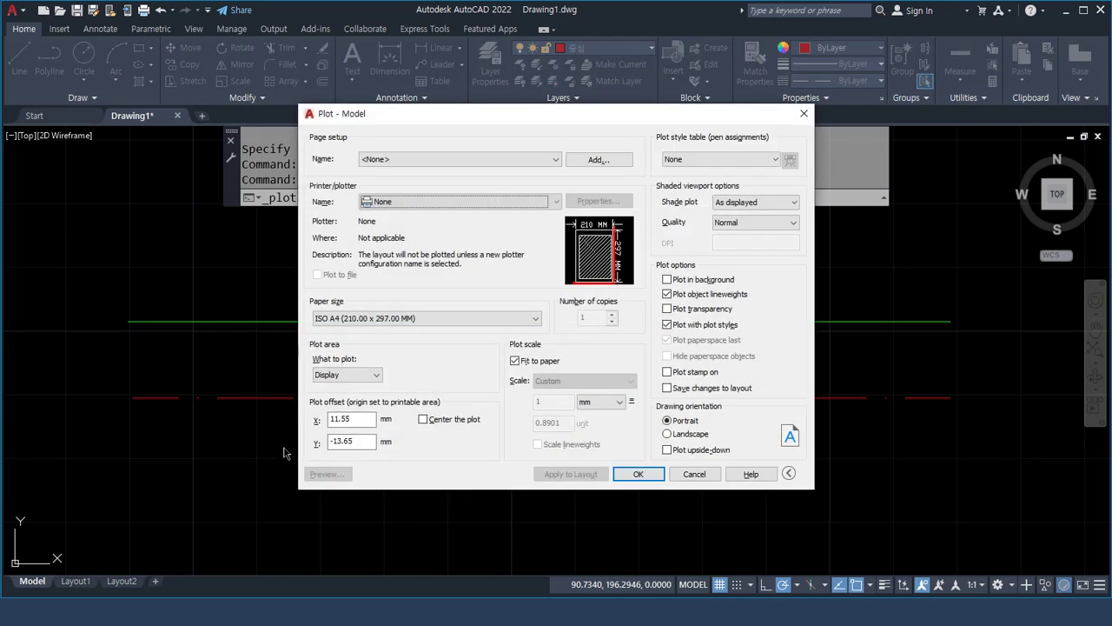
{"action": "left_click", "coordinate": [458, 203]}
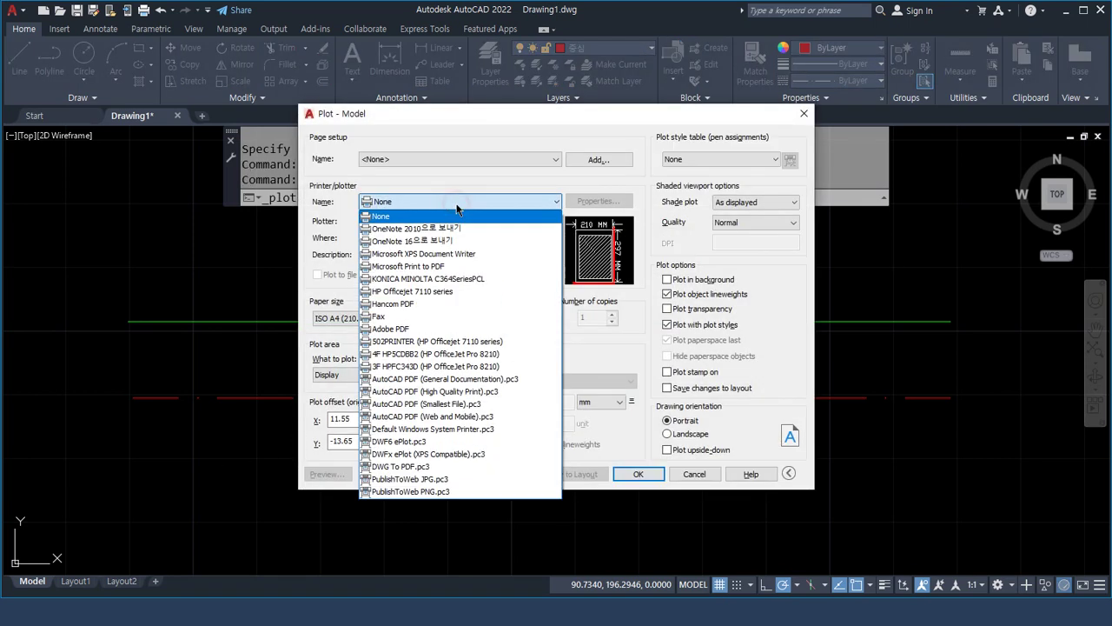
{"action": "left_click", "coordinate": [455, 329]}
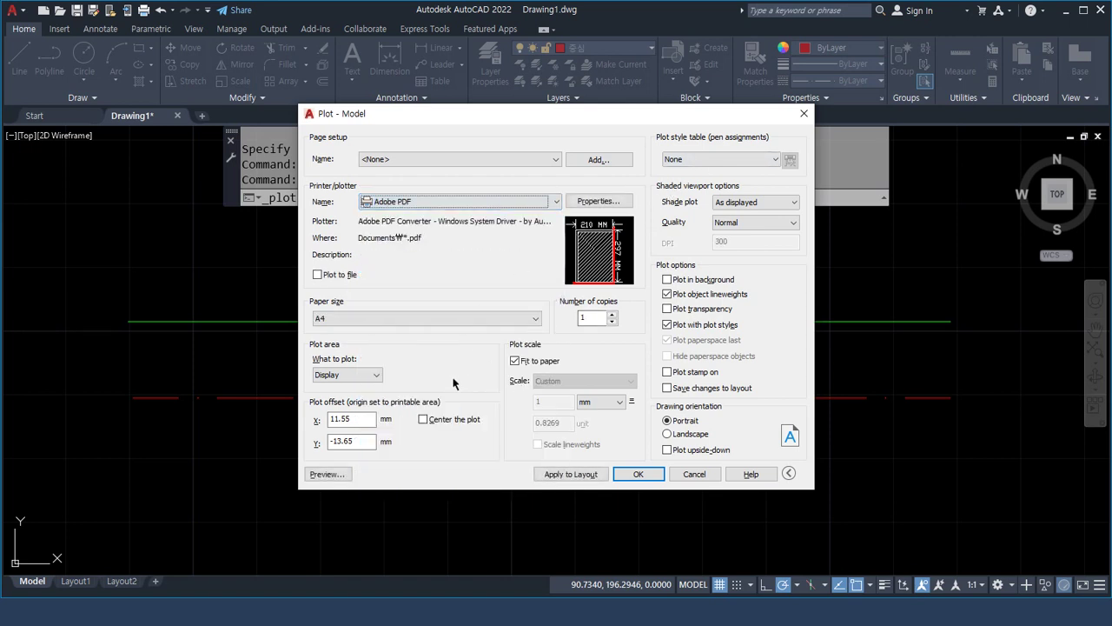
{"action": "left_click", "coordinate": [715, 161]}
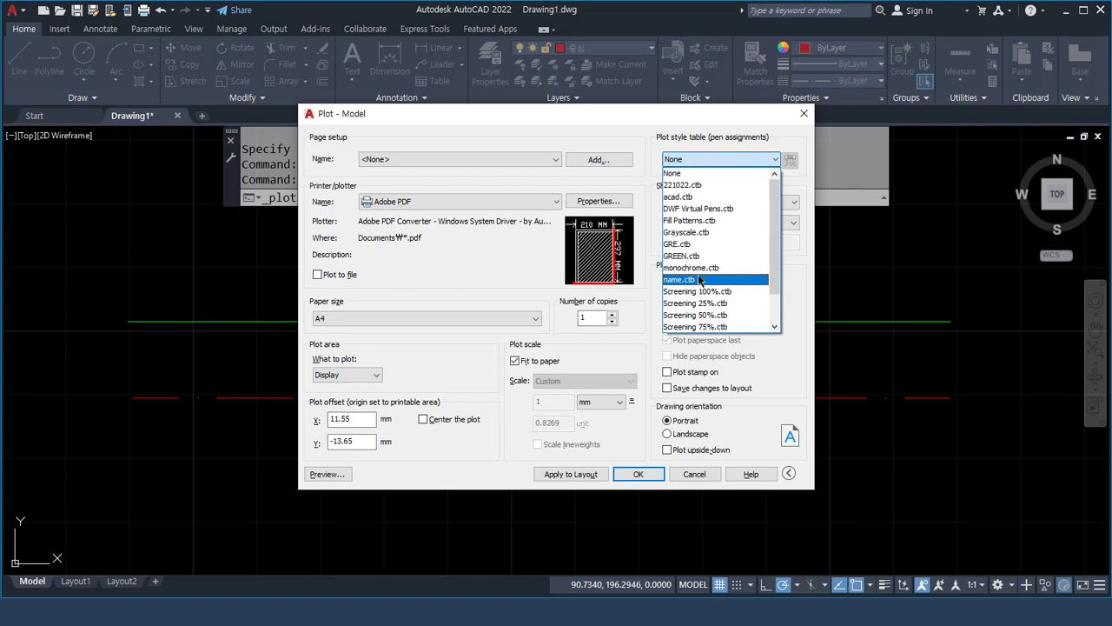
{"action": "left_click", "coordinate": [695, 195]}
{"action": "left_click", "coordinate": [567, 333]}
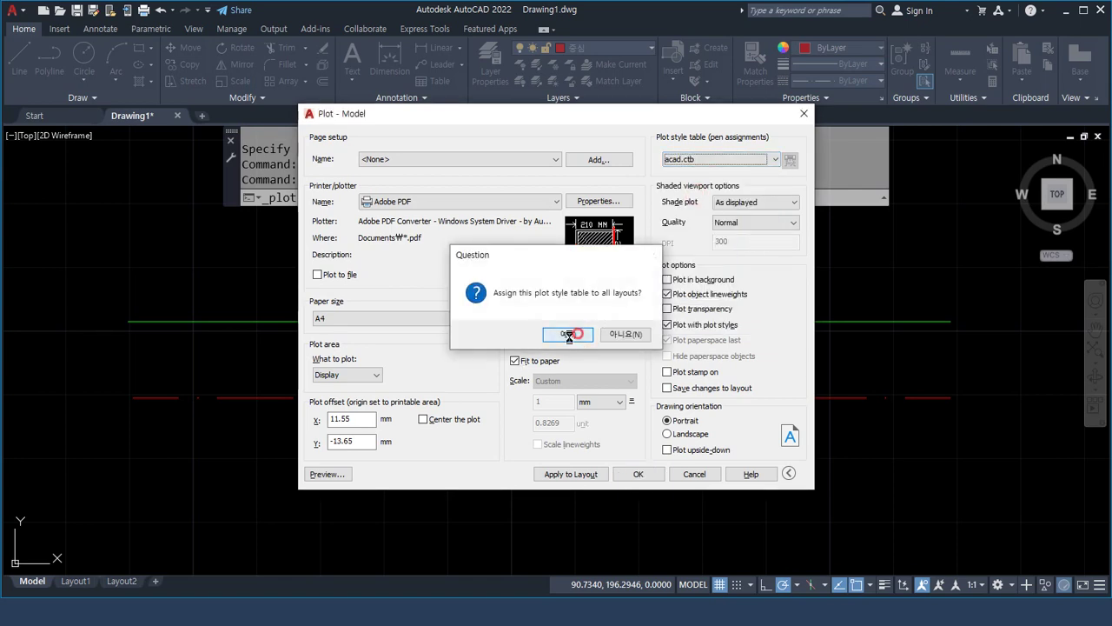
Set the plot area to a window enclosing the green and red lines and open the plot preview.
{"action": "left_click", "coordinate": [365, 374]}
{"action": "left_click", "coordinate": [347, 414]}
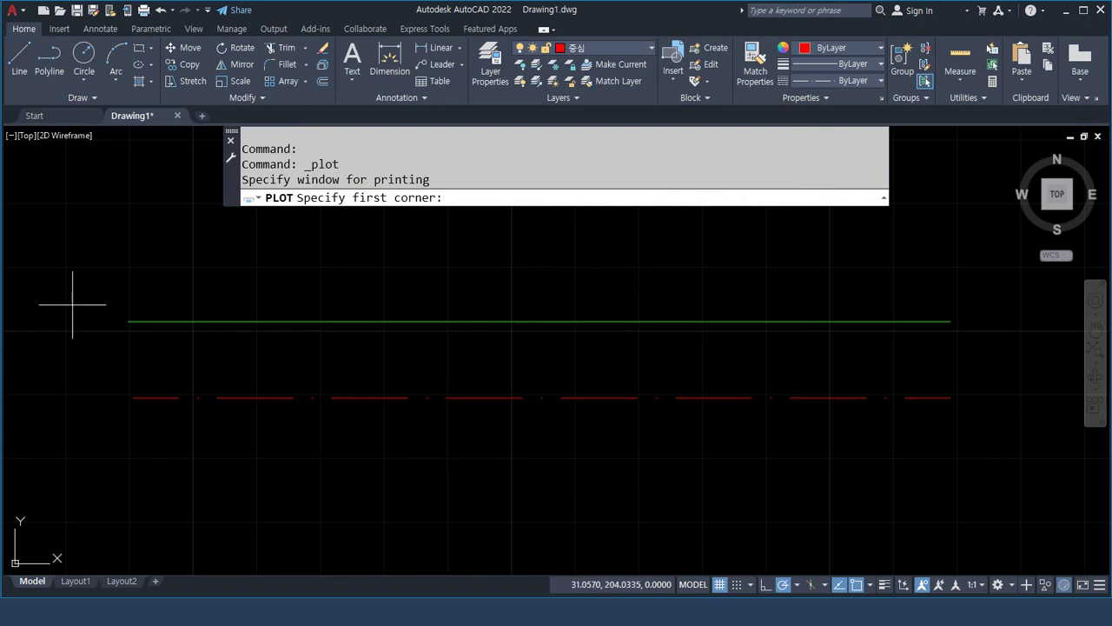
{"action": "left_click", "coordinate": [73, 243]}
{"action": "left_click", "coordinate": [1018, 439]}
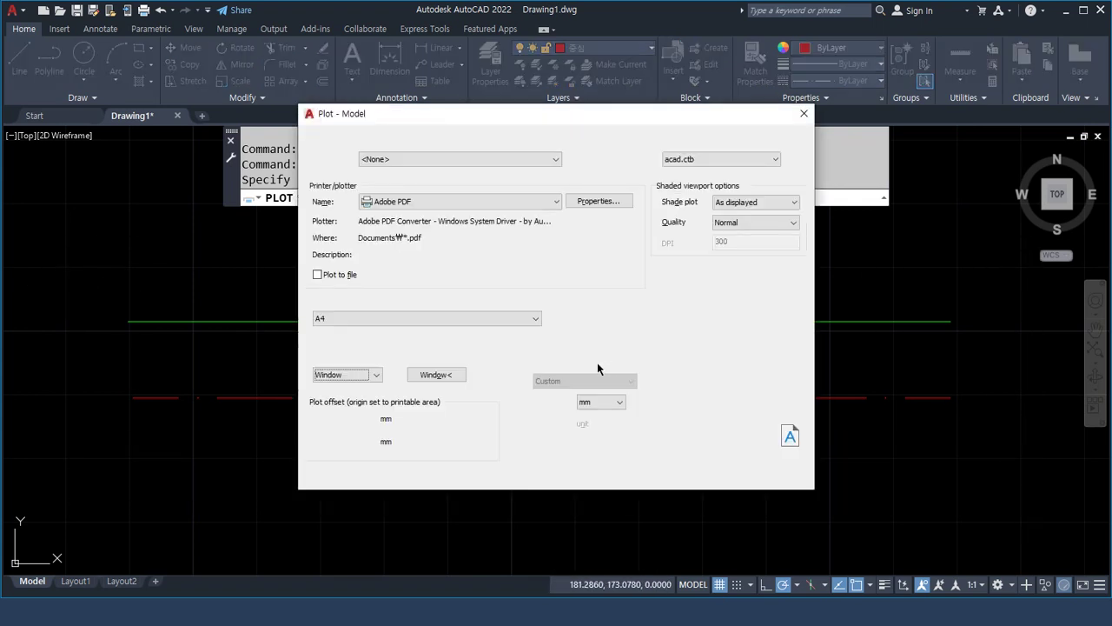
{"action": "left_click", "coordinate": [339, 474]}
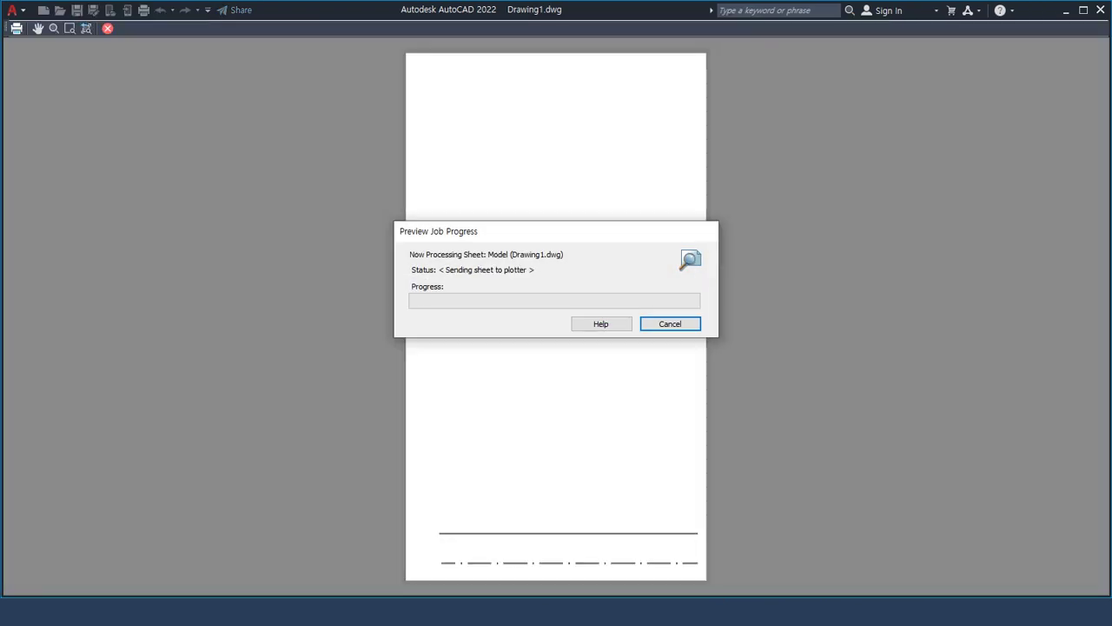
Compare the two lines' printed thicknesses up close in the preview, and exit without plotting.
{"action": "scroll", "coordinate": [522, 525], "scroll_direction": "up", "scroll_amount": 8}
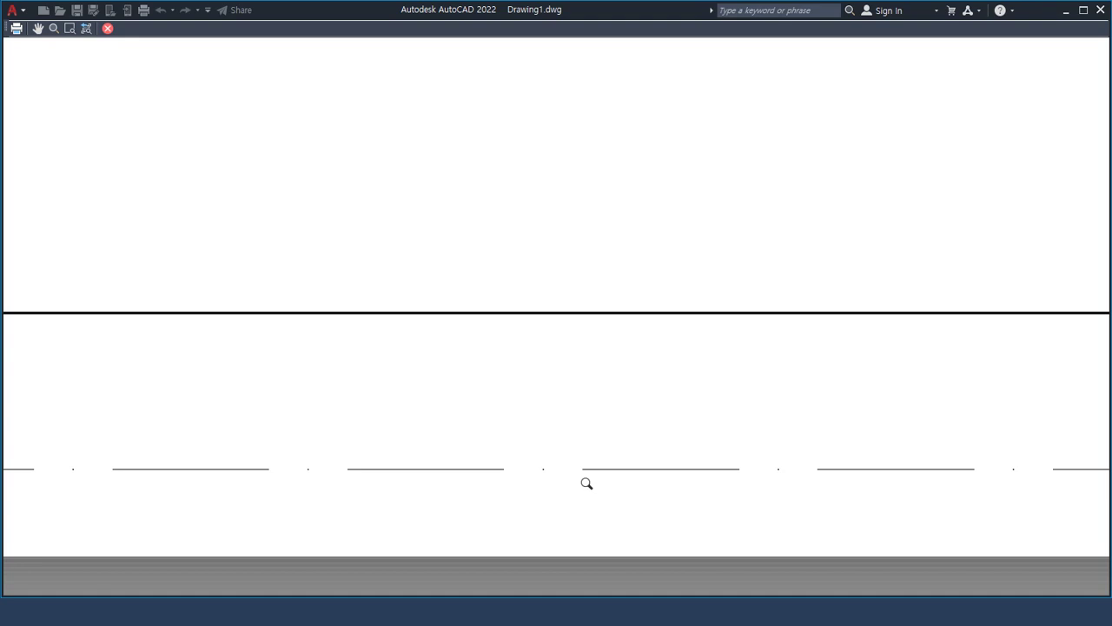
{"action": "scroll", "coordinate": [457, 206], "scroll_direction": "down", "scroll_amount": 5}
{"action": "key", "text": "Escape"}
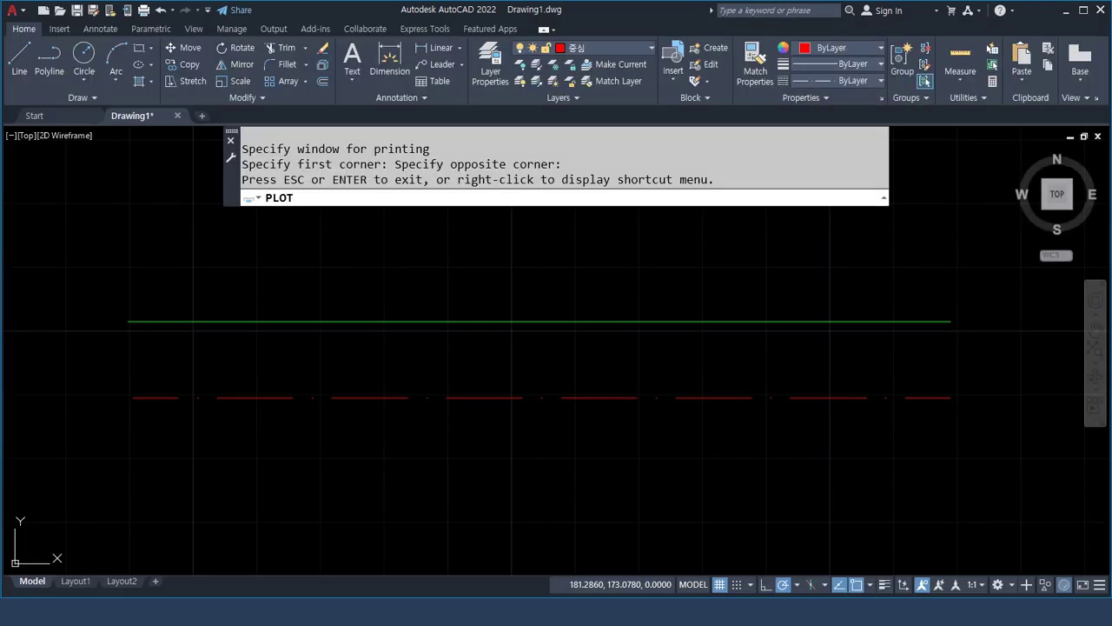
{"action": "key", "text": "Escape"}
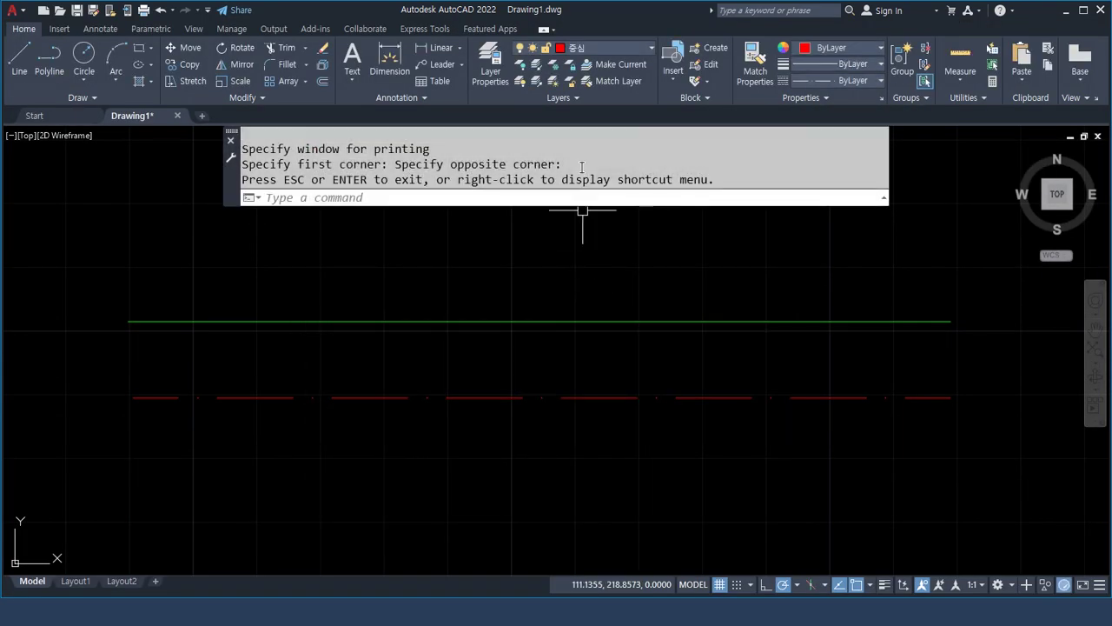
Reopen the layer manager with the LA command and set the green 외형 layer's lineweight to Default.
{"action": "type", "text": "la"}
{"action": "key", "text": "Return"}
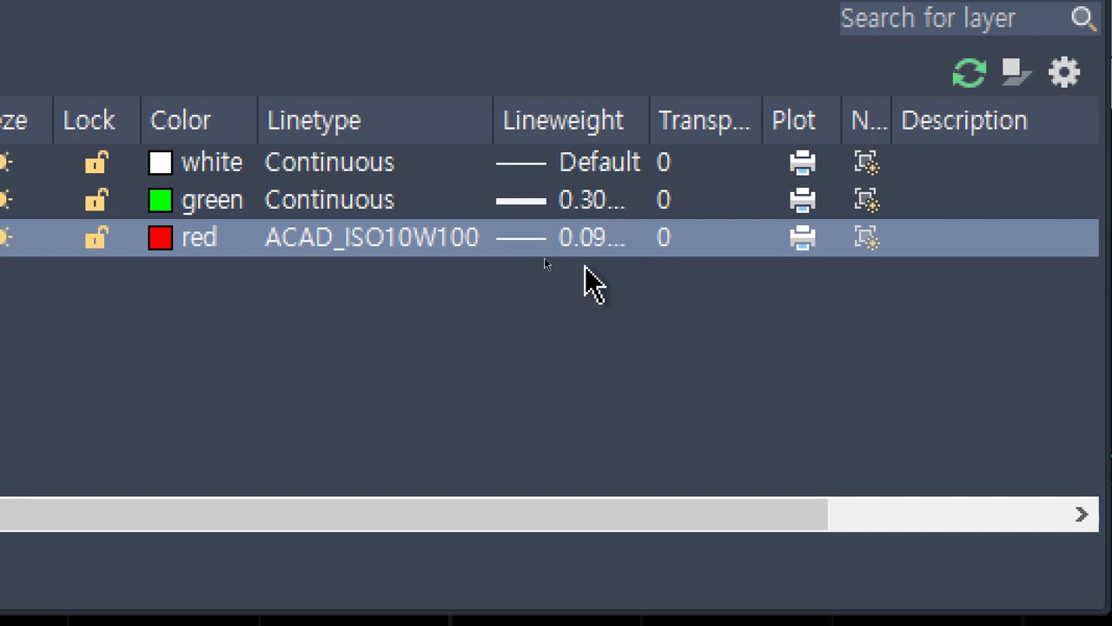
{"action": "left_click", "coordinate": [589, 213]}
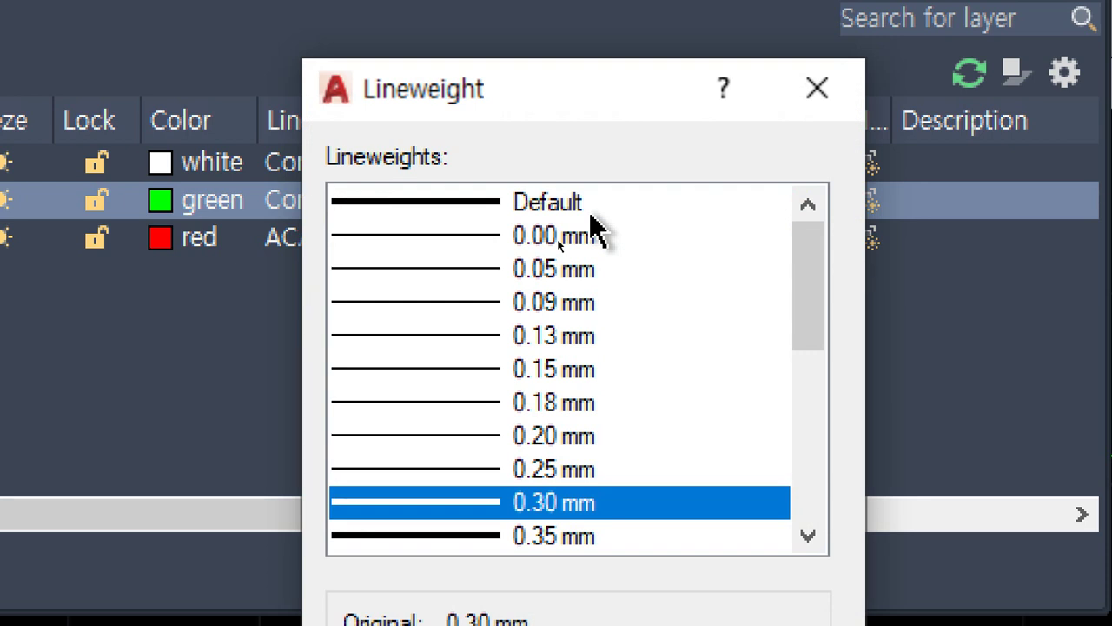
{"action": "left_click", "coordinate": [576, 211]}
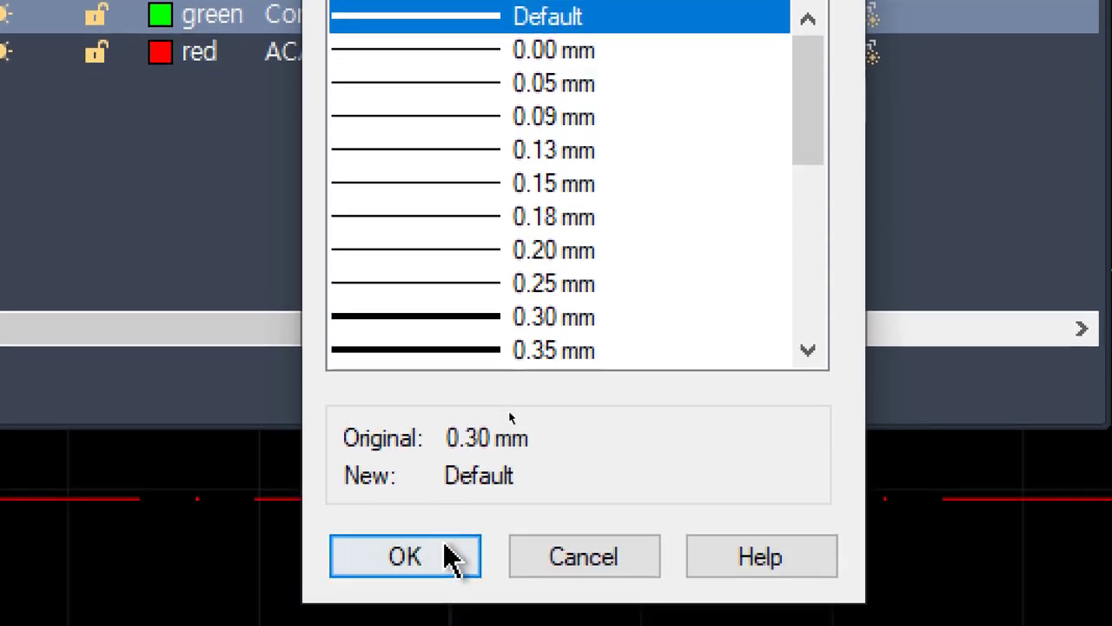
{"action": "left_click", "coordinate": [450, 553]}
Set the red 중심 layer's lineweight to Default and close the layer manager.
{"action": "left_click", "coordinate": [600, 136]}
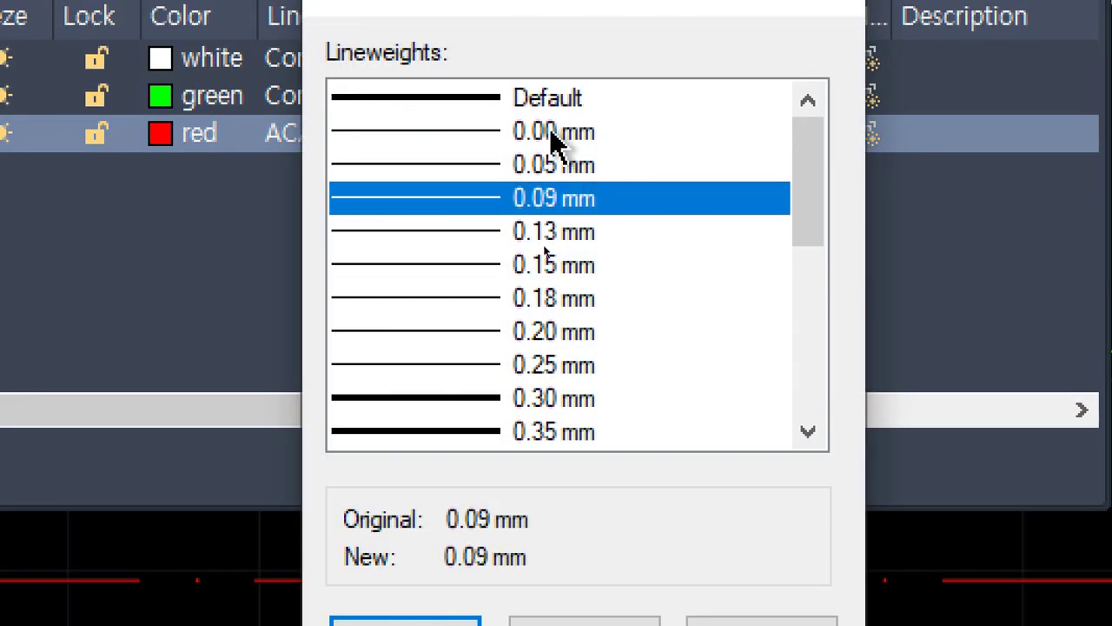
{"action": "left_click", "coordinate": [551, 103]}
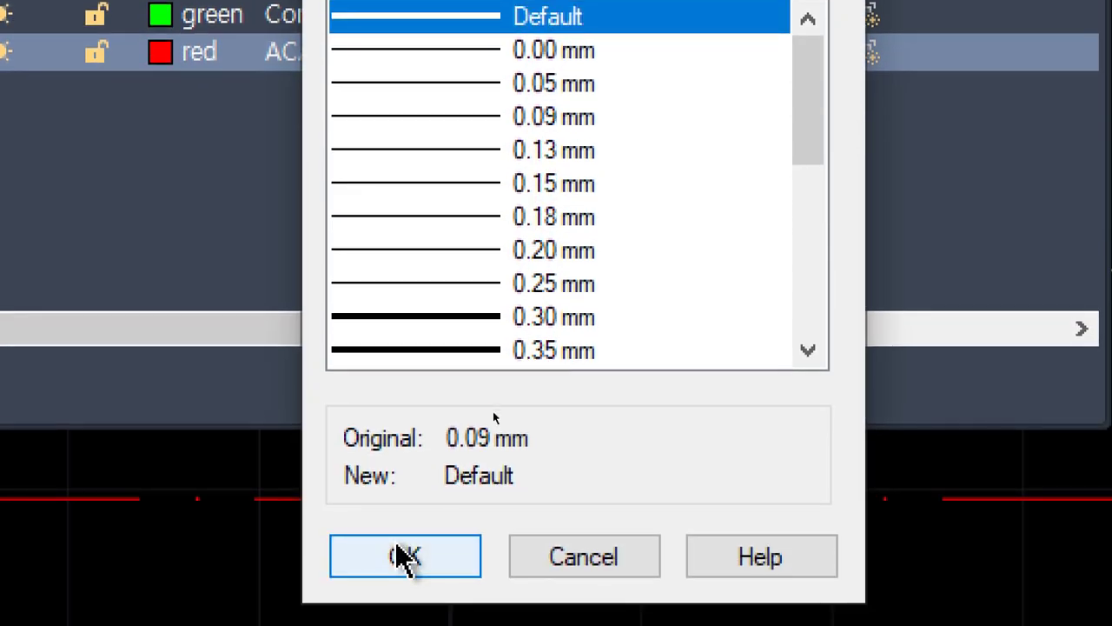
{"action": "left_click", "coordinate": [398, 549]}
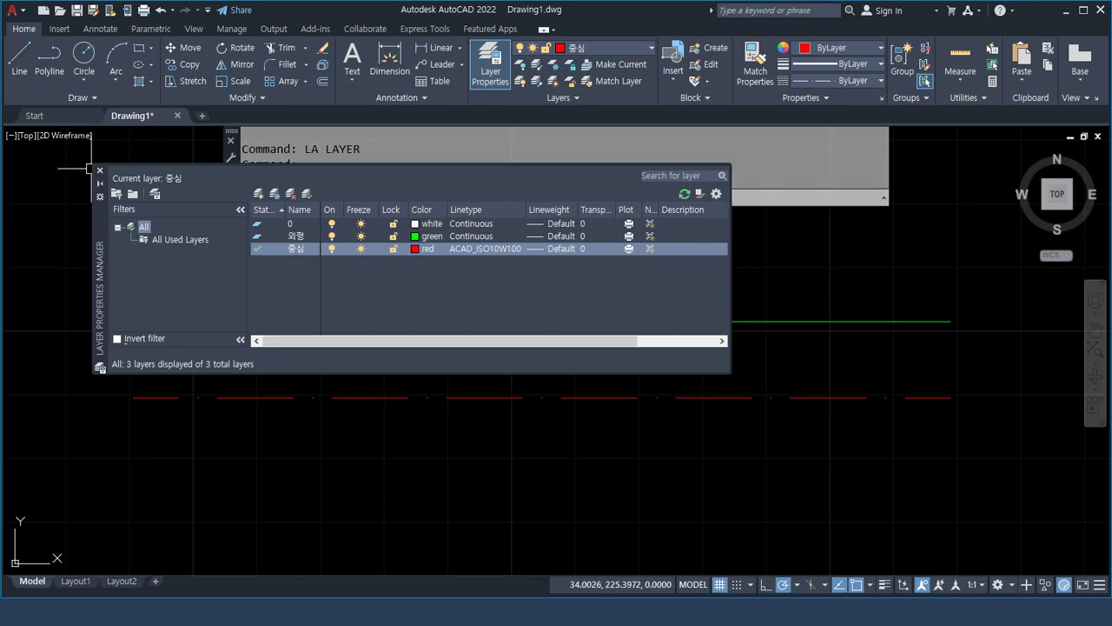
{"action": "left_click", "coordinate": [100, 170]}
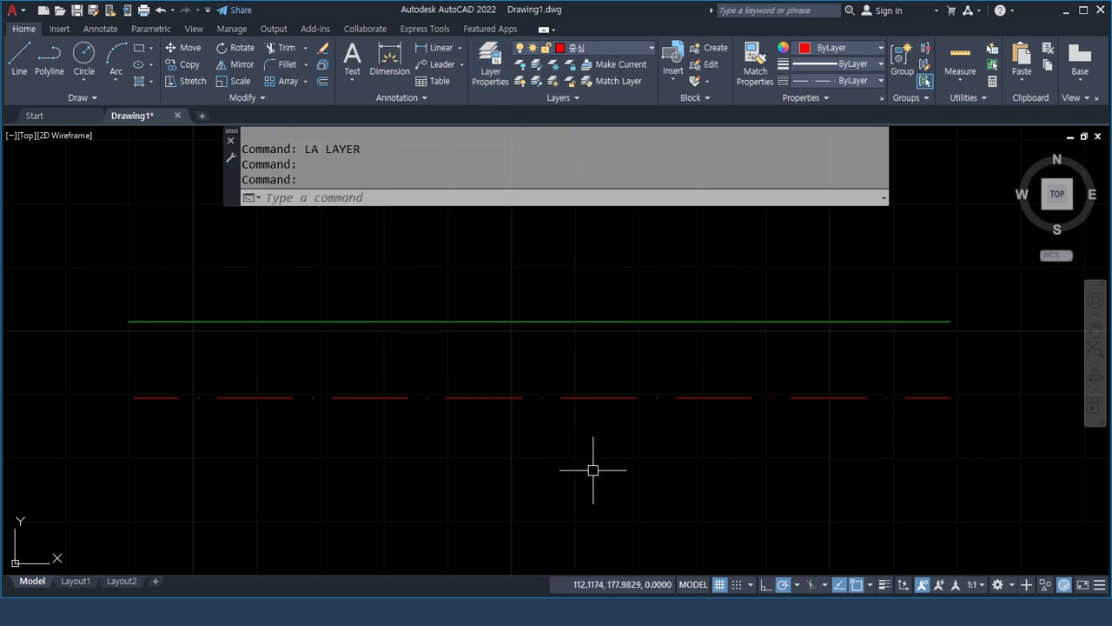
Turn the lineweight display on, off and on again to compare how both lines look on screen.
{"action": "left_click", "coordinate": [884, 585]}
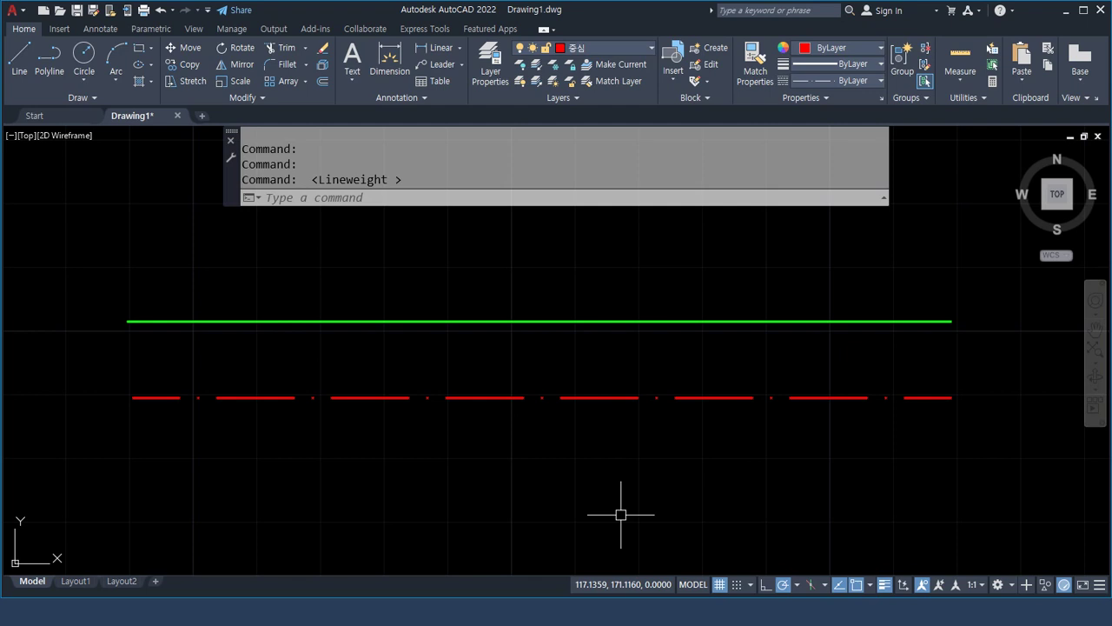
{"action": "left_click", "coordinate": [884, 586]}
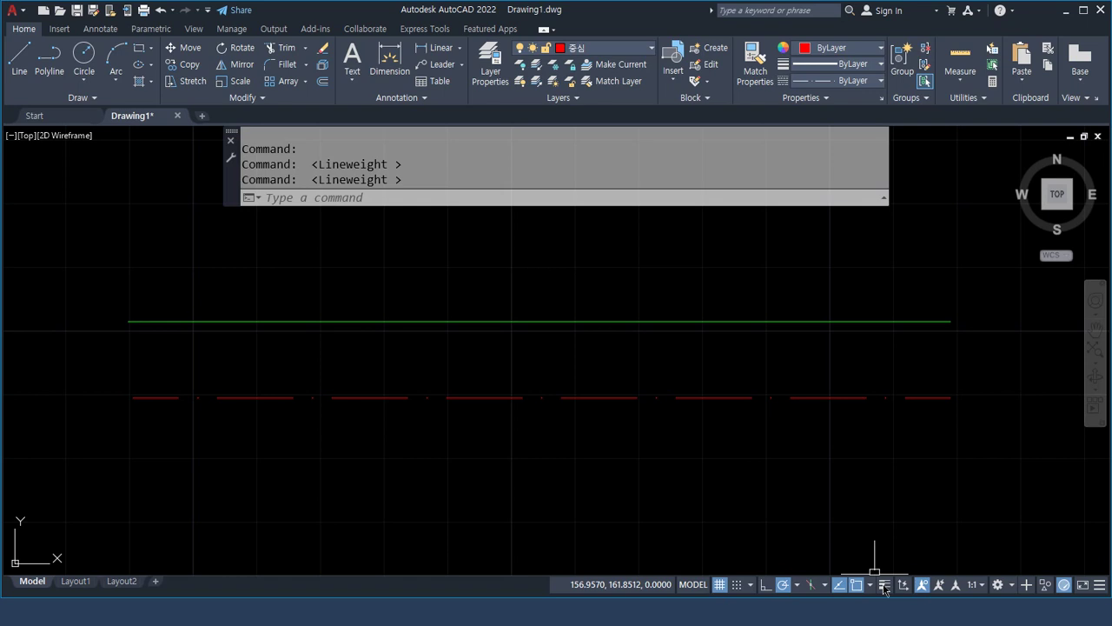
{"action": "left_click", "coordinate": [885, 588]}
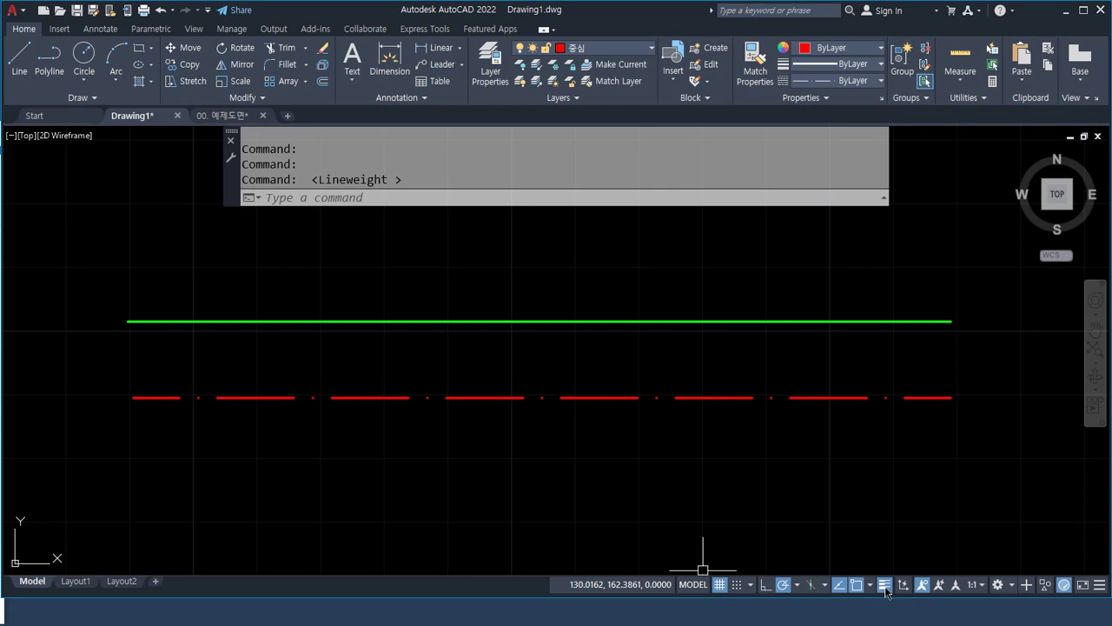
Reopen the layer manager with the LA command and review the lineweight settings of the three layers.
{"action": "type", "text": "la"}
{"action": "key", "text": "Return"}
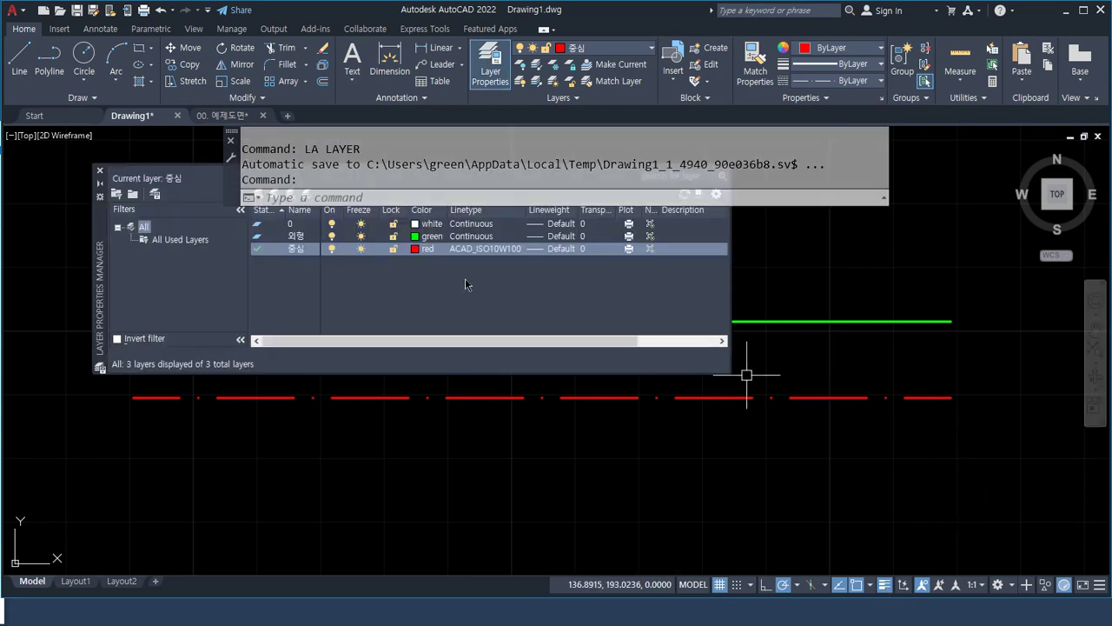
{"action": "mouse_move", "coordinate": [564, 271]}
{"action": "left_mouse_down"}
{"action": "mouse_move", "coordinate": [527, 234]}
{"action": "mouse_move", "coordinate": [567, 210]}
{"action": "mouse_move", "coordinate": [527, 226]}
{"action": "mouse_move", "coordinate": [584, 227]}
{"action": "mouse_move", "coordinate": [520, 220]}
{"action": "mouse_move", "coordinate": [592, 247]}
{"action": "mouse_move", "coordinate": [533, 215]}
{"action": "mouse_move", "coordinate": [598, 261]}
{"action": "mouse_move", "coordinate": [570, 180]}
{"action": "mouse_move", "coordinate": [596, 278]}
{"action": "left_mouse_up"}
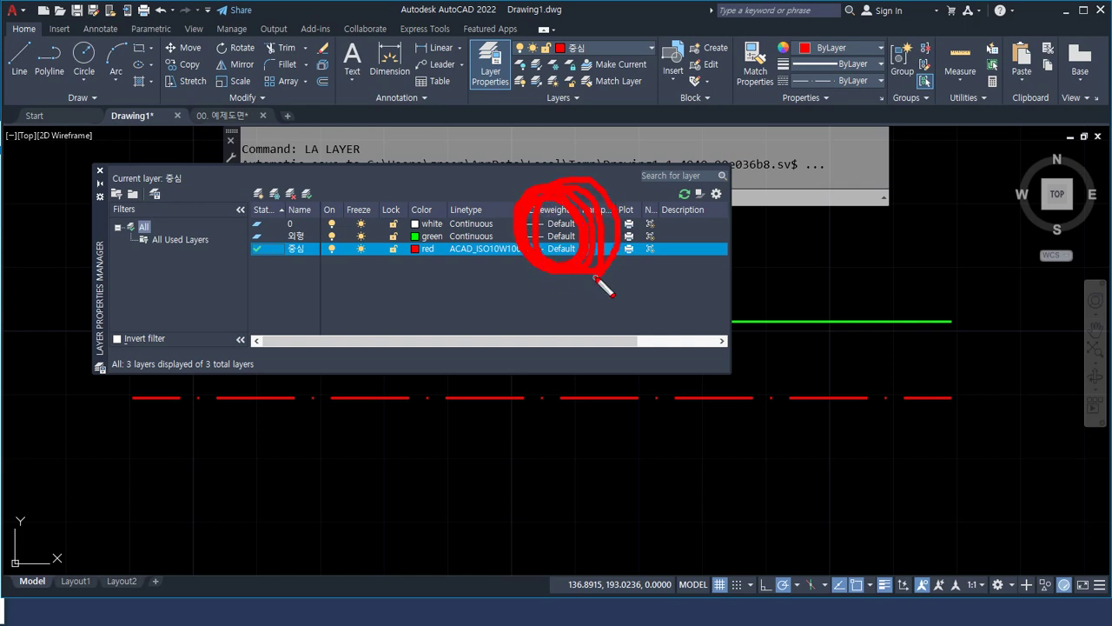
{"action": "key", "text": "Escape"}
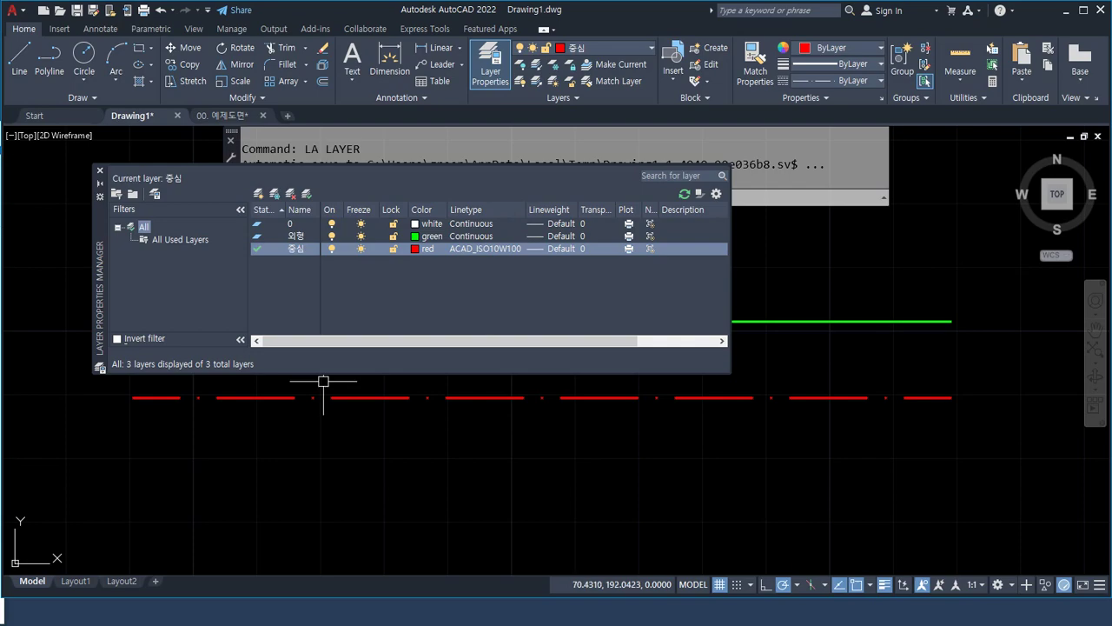
{"action": "left_click", "coordinate": [718, 148]}
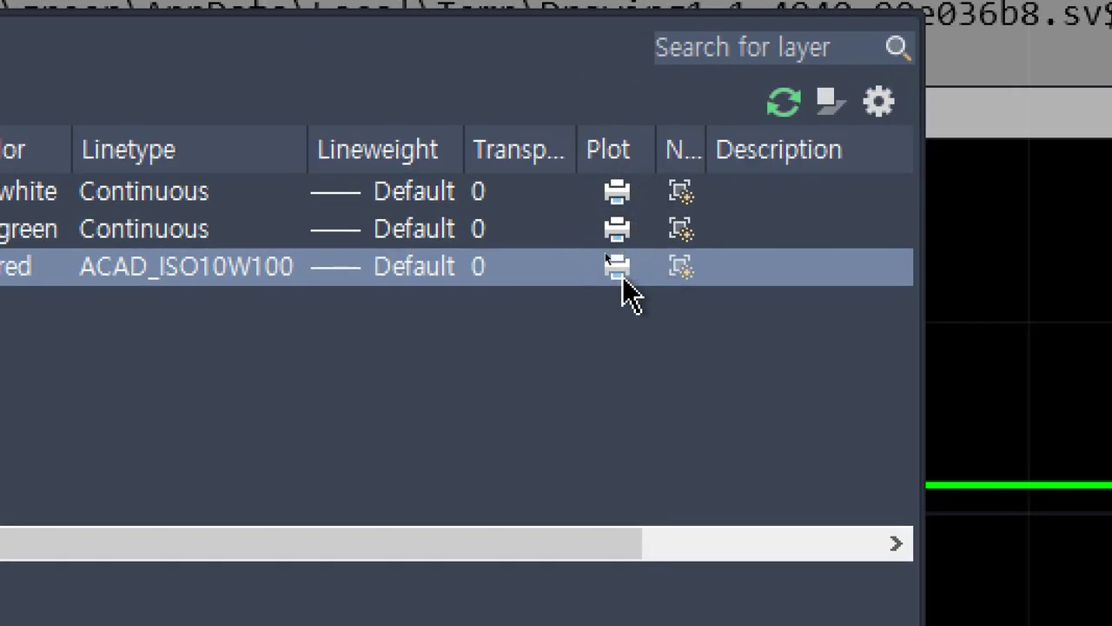
Toggle plotting for the red 중심 layer until it is off, and turn plotting off for the green 외형 layer.
{"action": "left_click", "coordinate": [618, 268]}
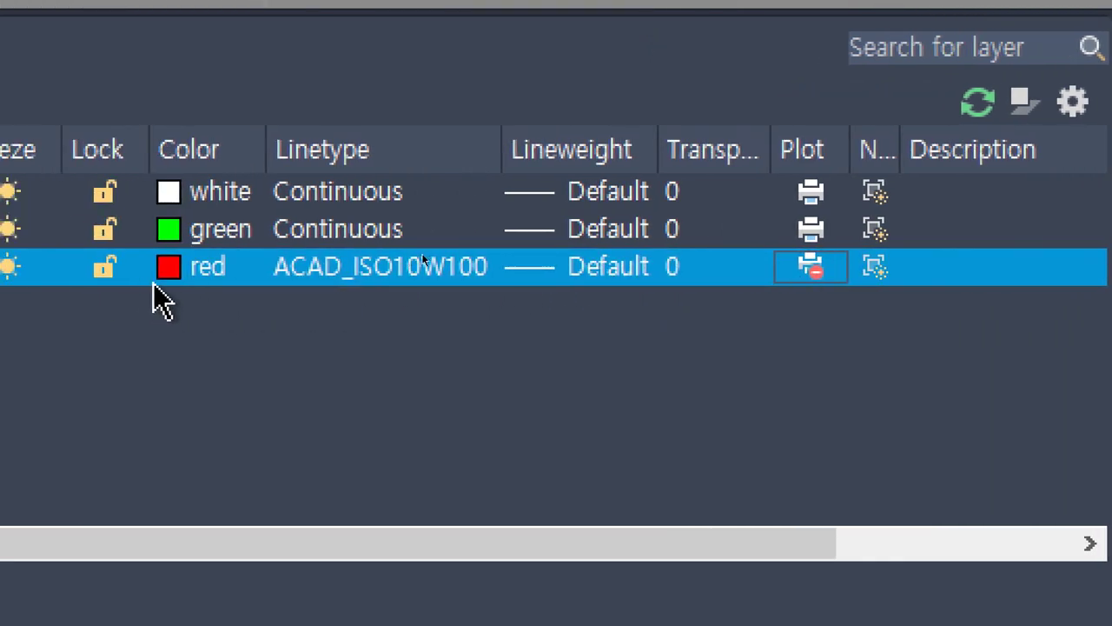
{"action": "left_click", "coordinate": [813, 273]}
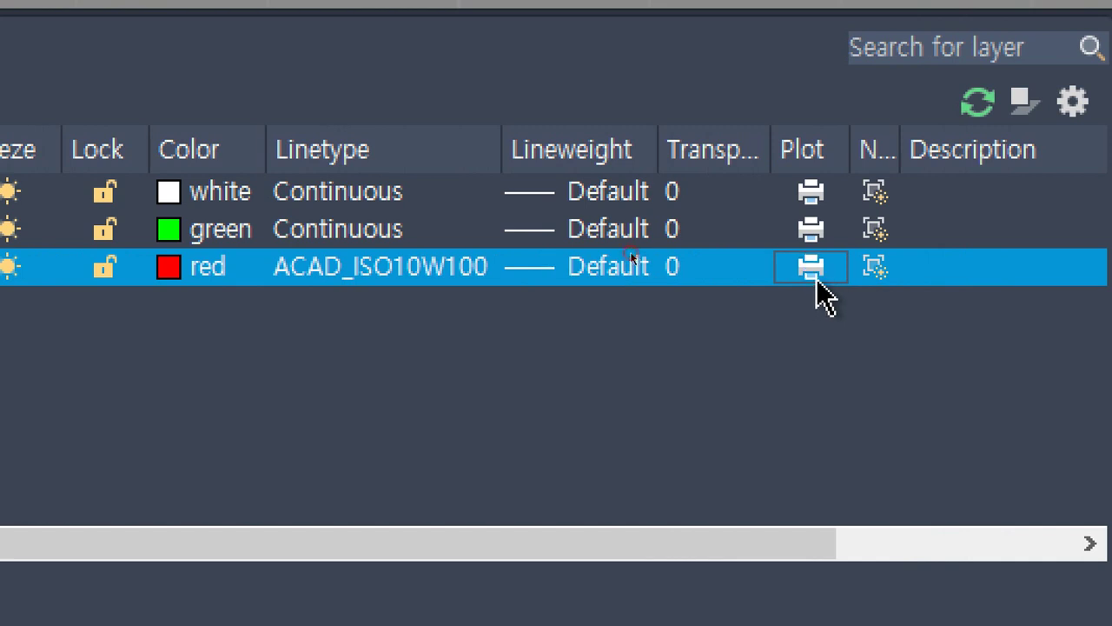
{"action": "left_click", "coordinate": [814, 276]}
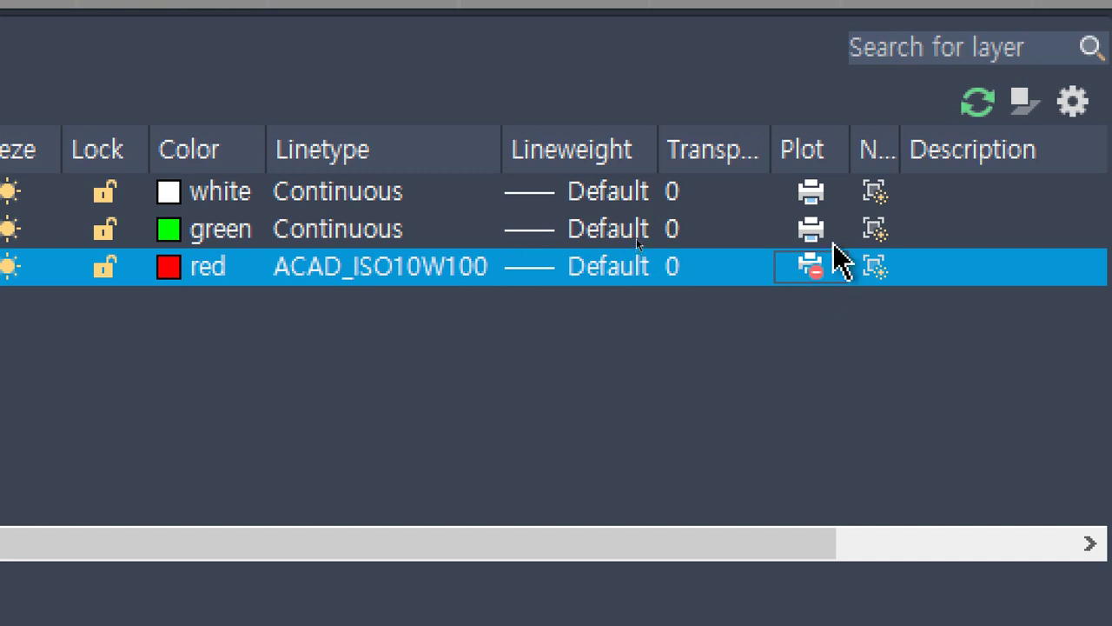
{"action": "left_click", "coordinate": [818, 233]}
{"action": "left_click", "coordinate": [814, 230]}
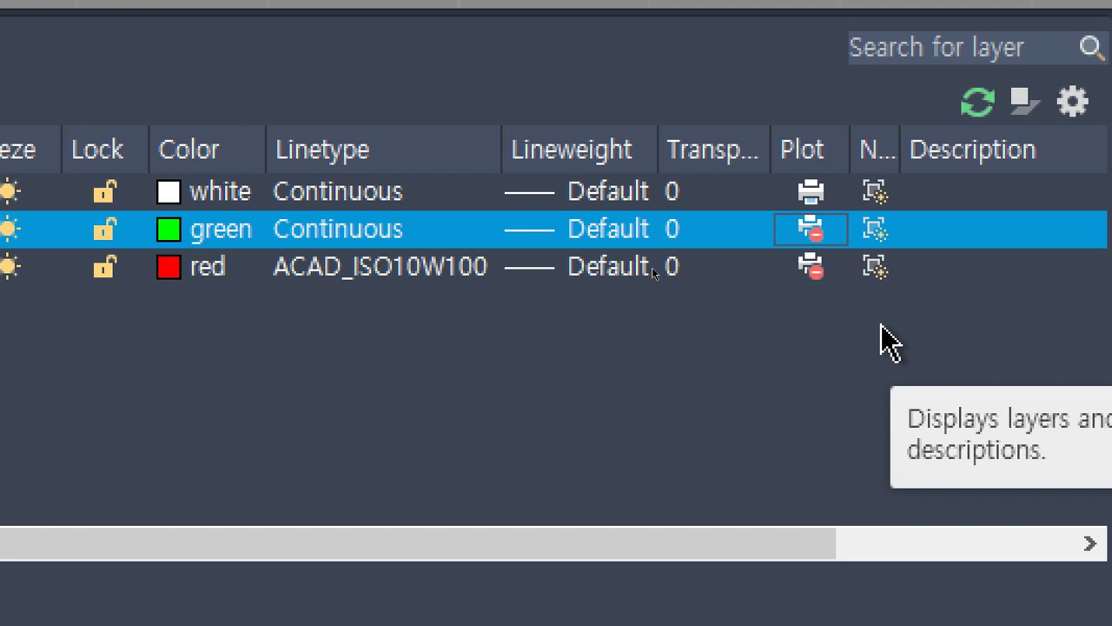
Restore plotting for the 중심 and 외형 layers, switch it off for both once more, and restore it again.
{"action": "left_click", "coordinate": [812, 269]}
{"action": "left_click", "coordinate": [816, 233]}
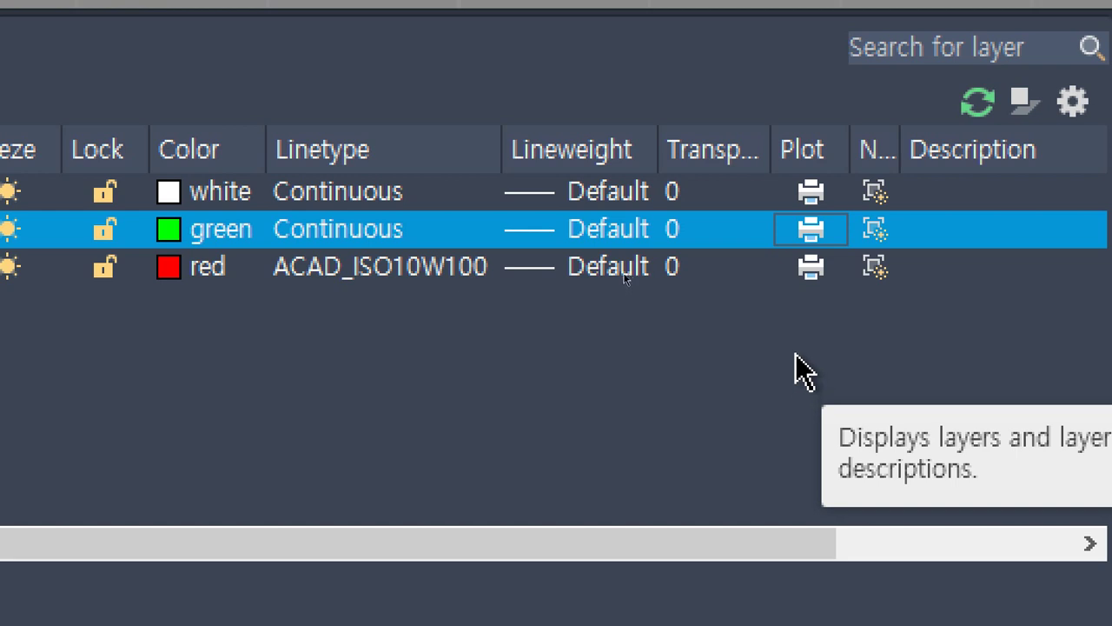
{"action": "left_click", "coordinate": [814, 270]}
{"action": "left_click", "coordinate": [817, 233]}
{"action": "left_click", "coordinate": [815, 231]}
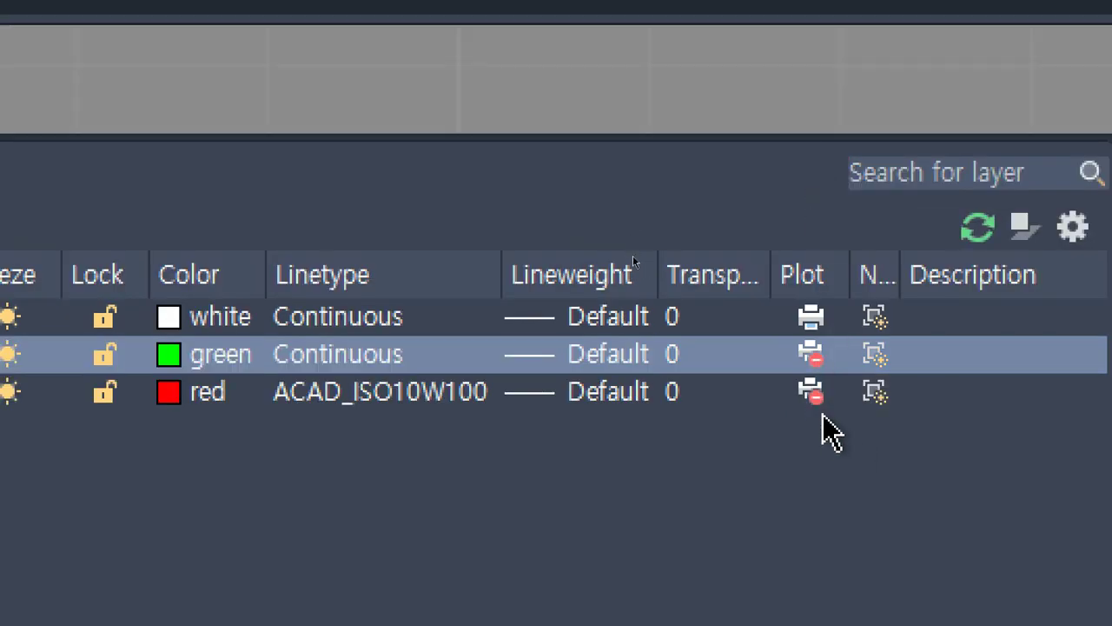
{"action": "left_click", "coordinate": [813, 393]}
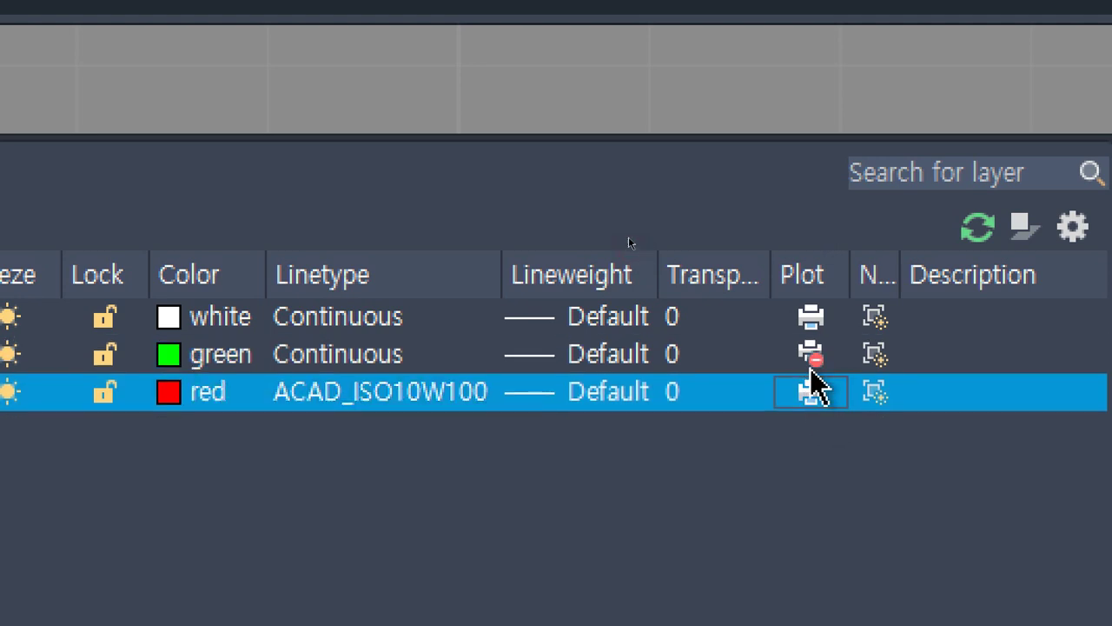
{"action": "left_click", "coordinate": [811, 355]}
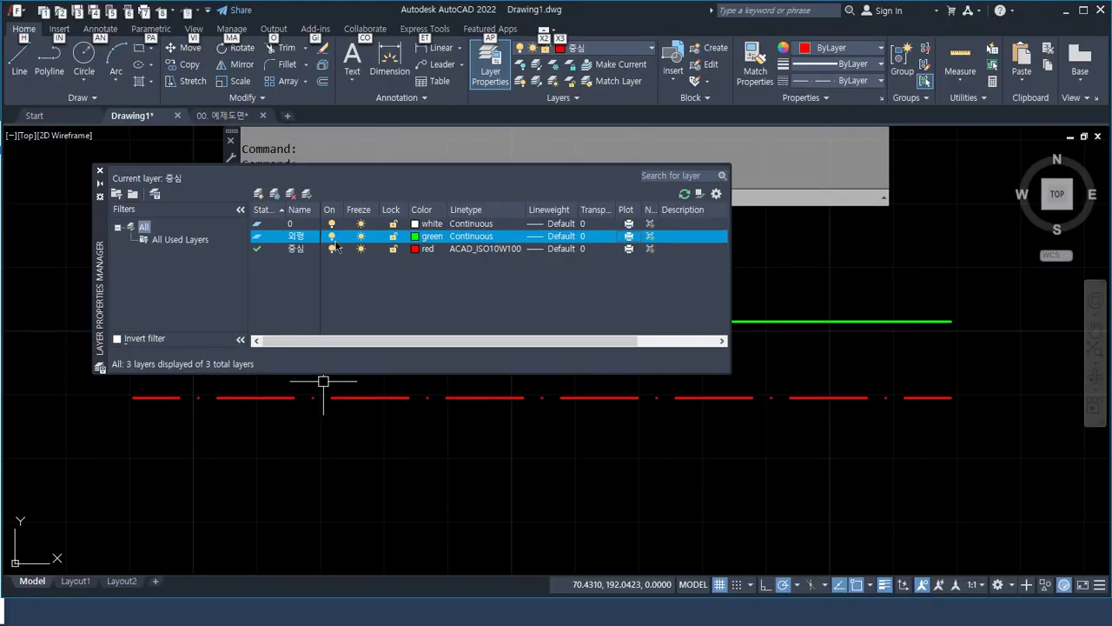
Switch to the Notepad notes and add the headings "Off/On" and "Freeze/Thaw" on the line below the LAyer entry.
{"action": "key", "text": "alt+Tab"}
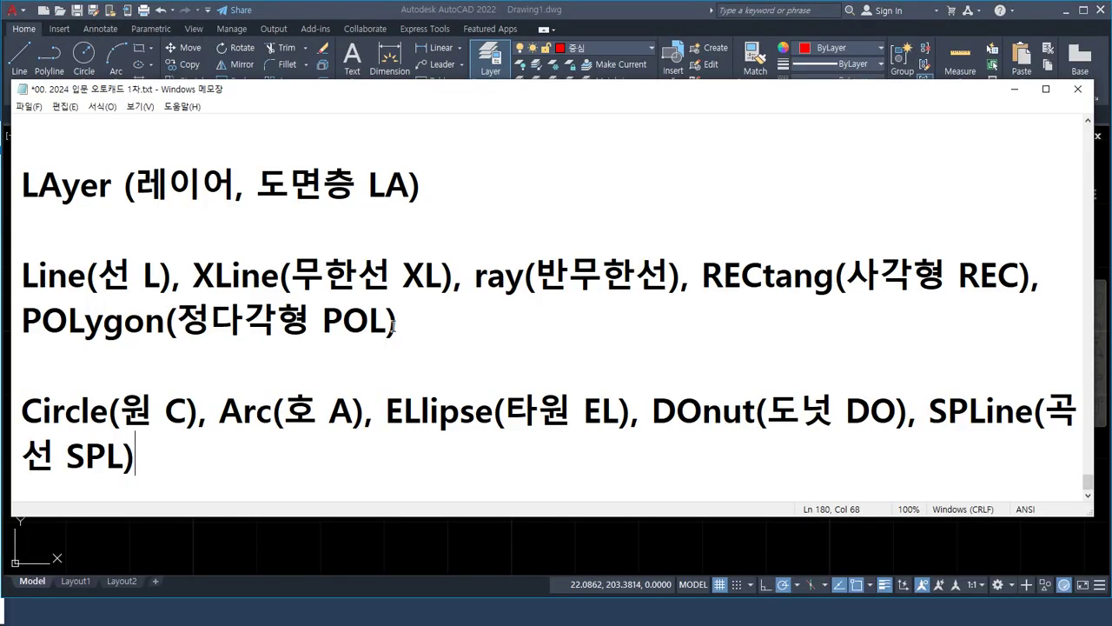
{"action": "left_click", "coordinate": [295, 216]}
{"action": "type", "text": "Off/"}
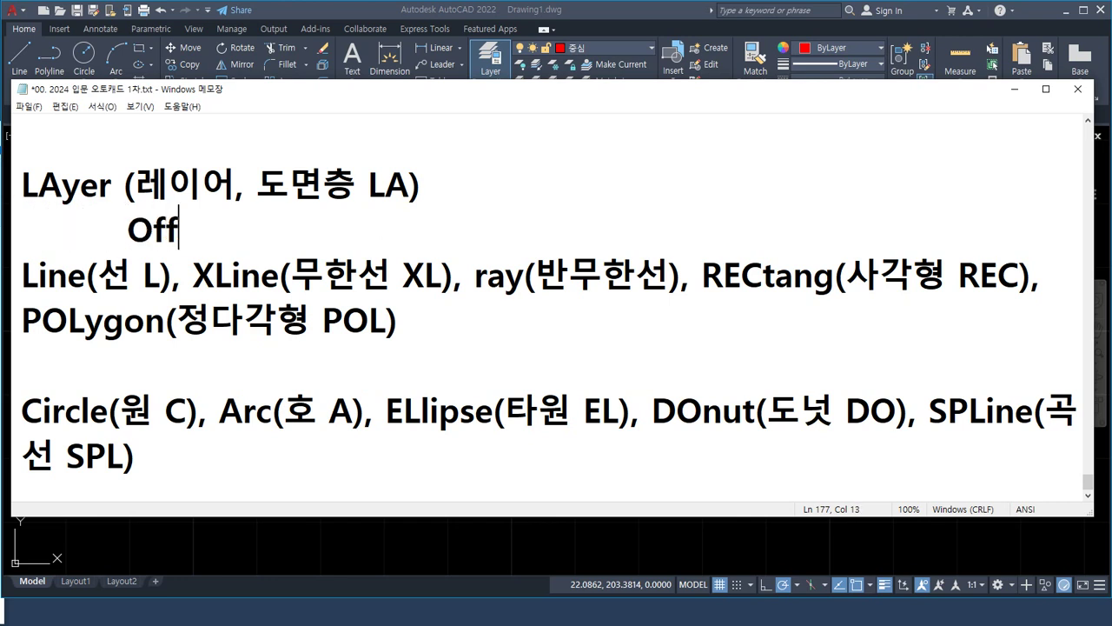
{"action": "type", "text": "On    "}
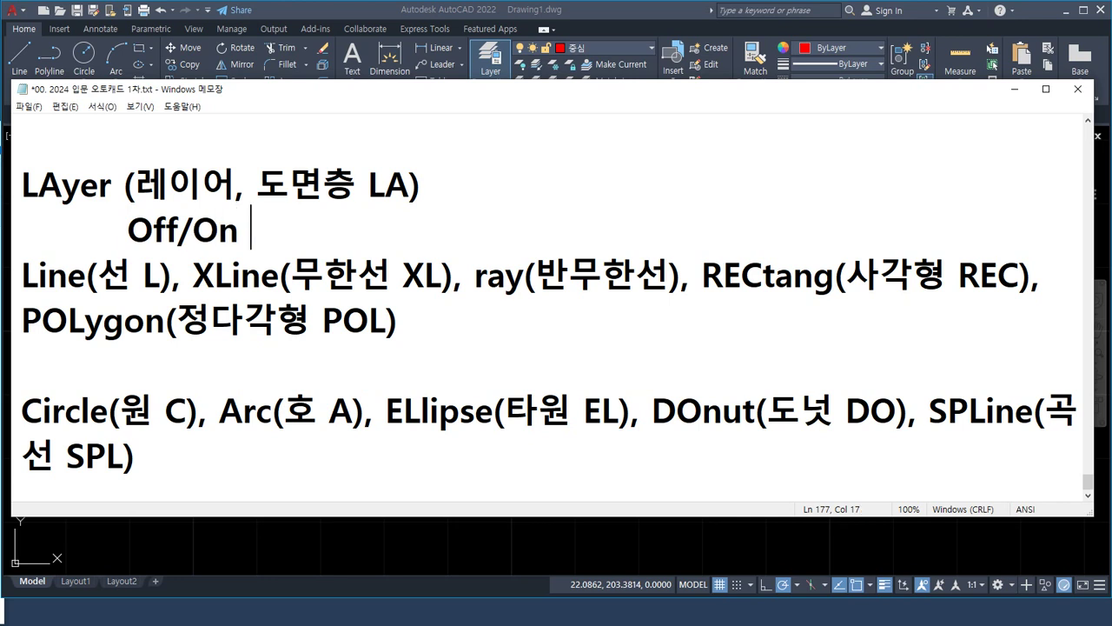
{"action": "type", "text": "Free"}
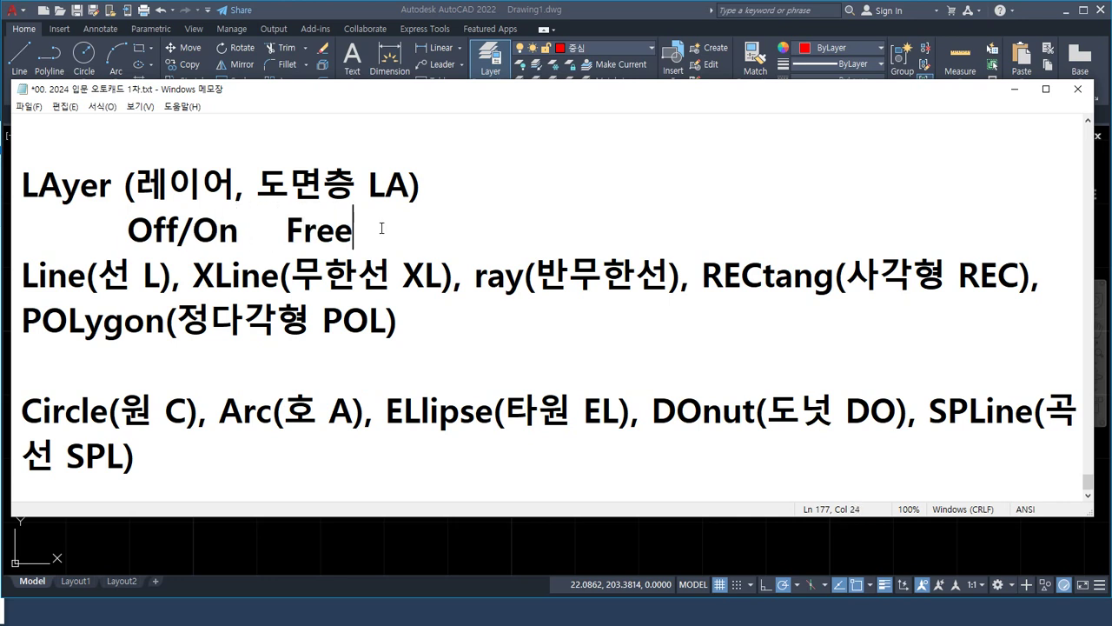
{"action": "type", "text": "ze/L"}
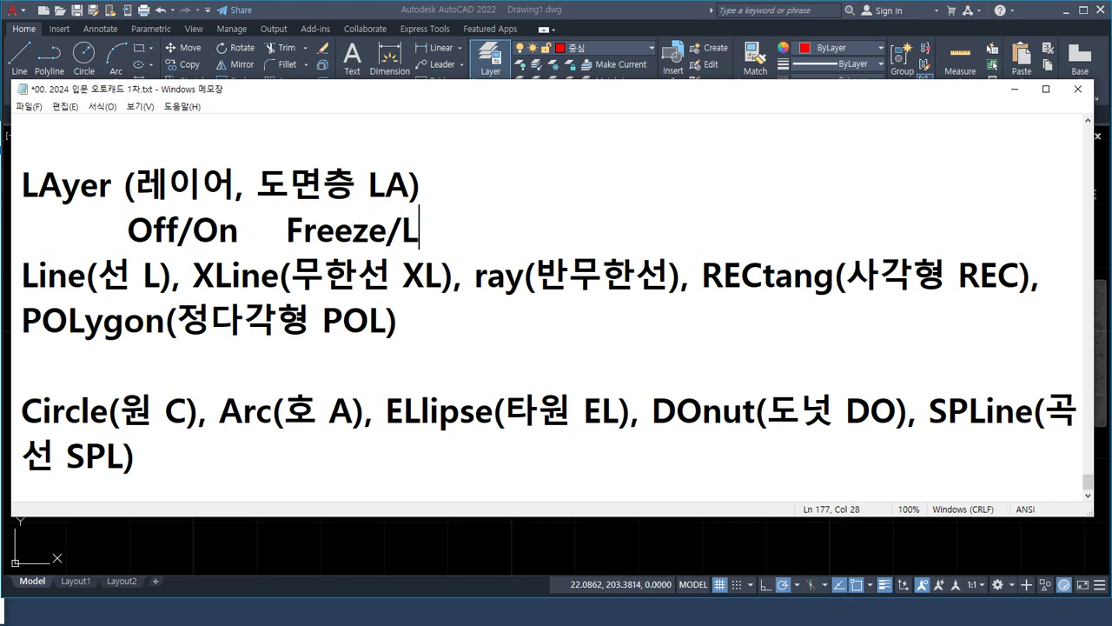
{"action": "key", "text": "BackSpace"}
{"action": "type", "text": "TH"}
{"action": "key", "text": "BackSpace"}
{"action": "type", "text": "h"}
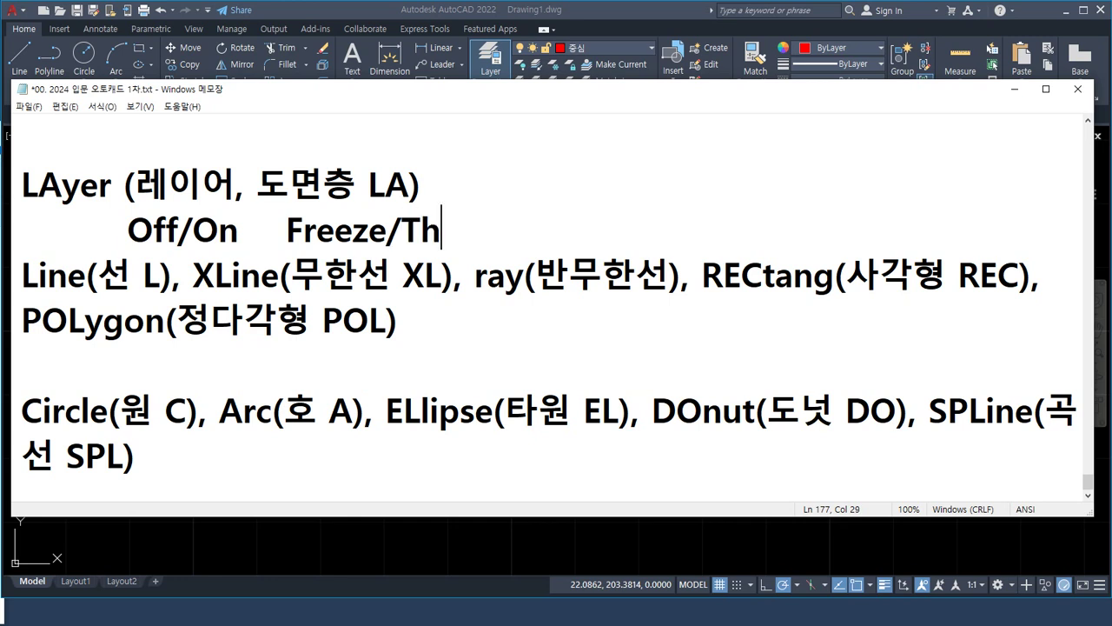
{"action": "type", "text": "aw    "}
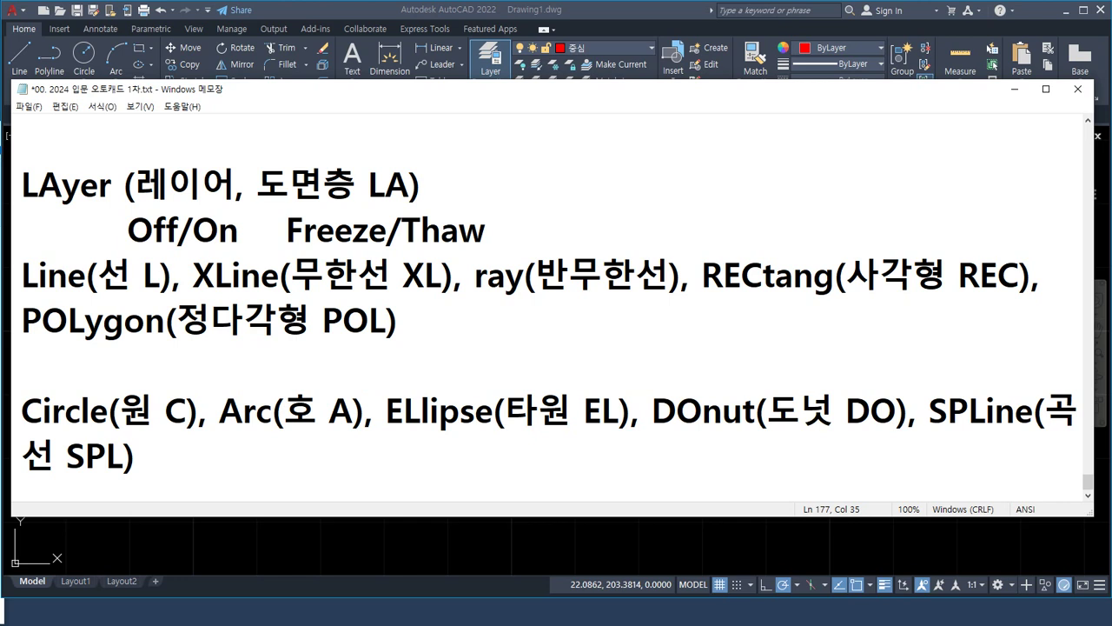
Add "Lock/Unlock" as the third heading and insert new blank lines beneath the heading row.
{"action": "type", "text": "Lock/"}
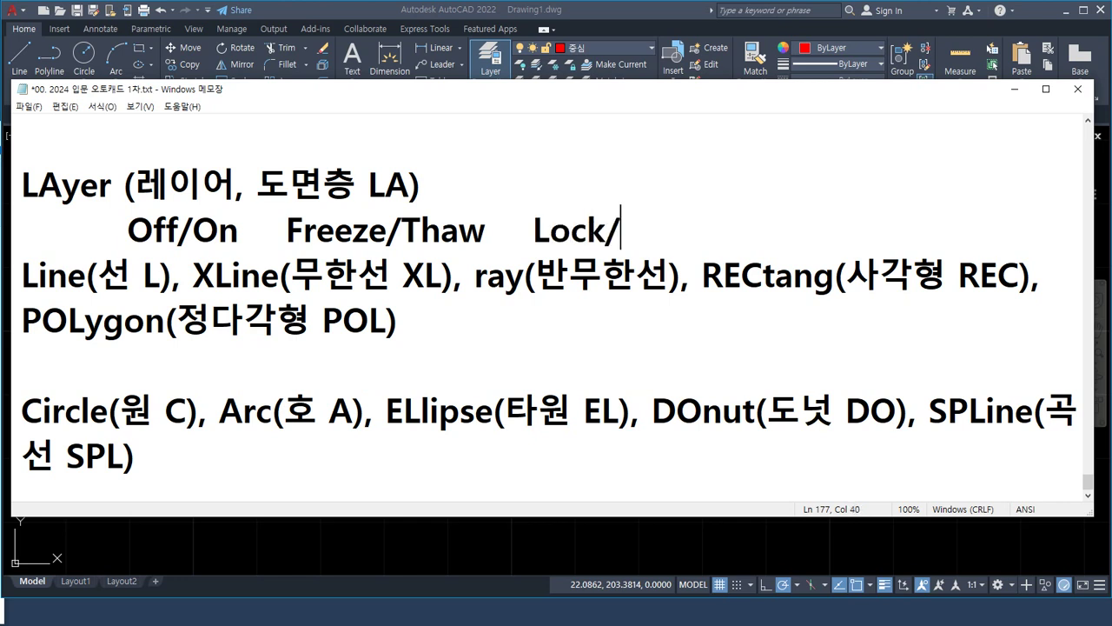
{"action": "type", "text": "u"}
{"action": "key", "text": "BackSpace"}
{"action": "type", "text": "UN"}
{"action": "key", "text": "BackSpace"}
{"action": "type", "text": "n"}
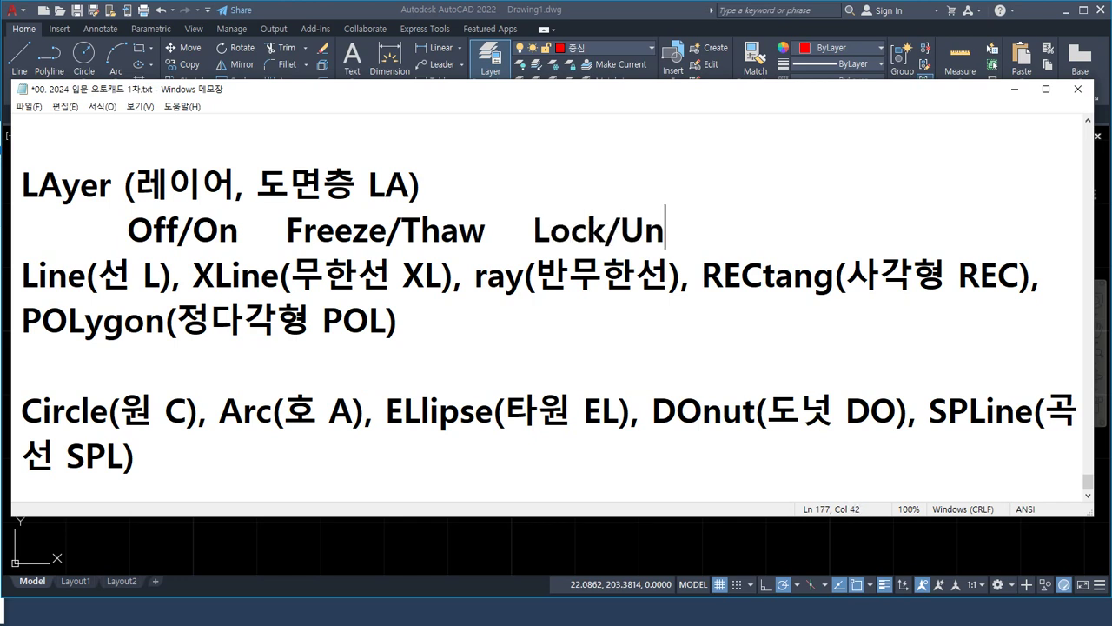
{"action": "type", "text": "lock"}
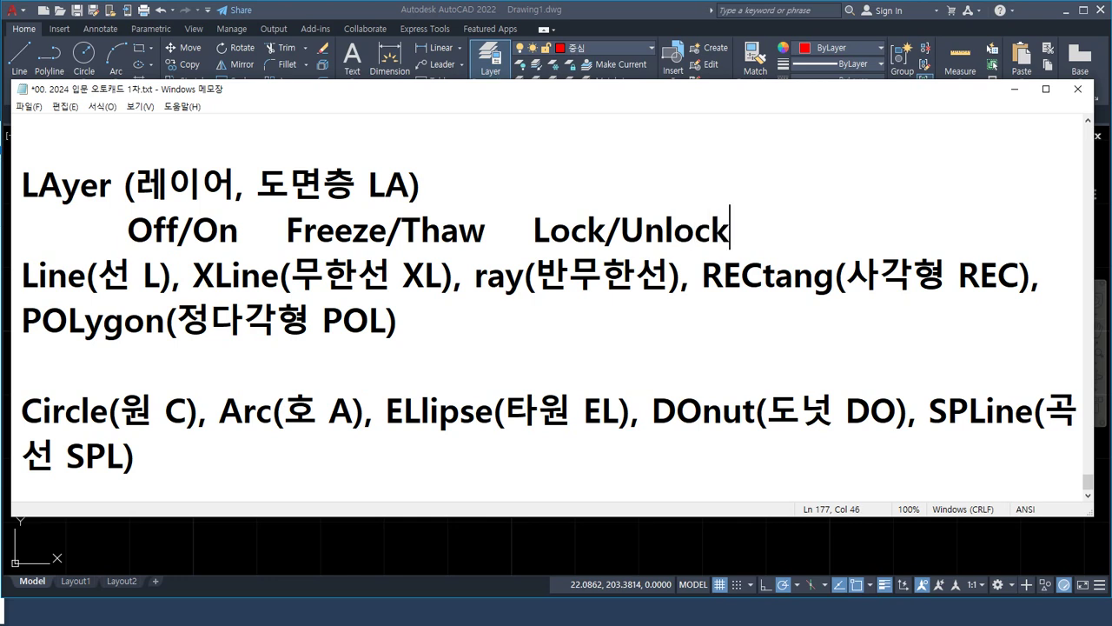
{"action": "key", "text": "Return"}
{"action": "key", "text": "Return"}
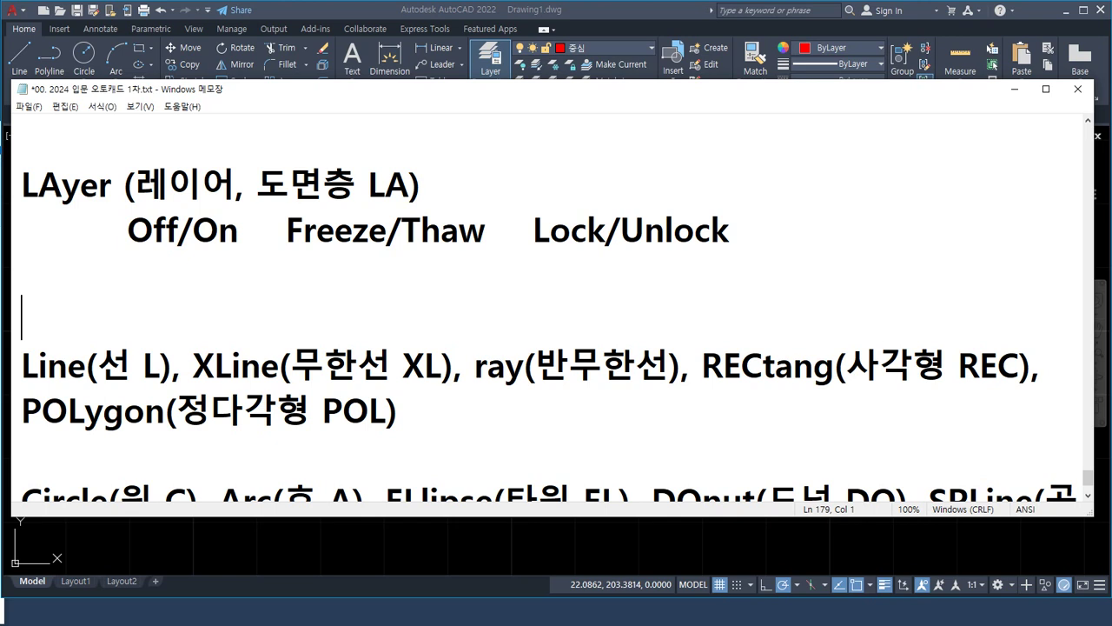
Label the first row below the headings "가시성".
{"action": "key", "text": "Up"}
{"action": "type", "text": "ghk"}
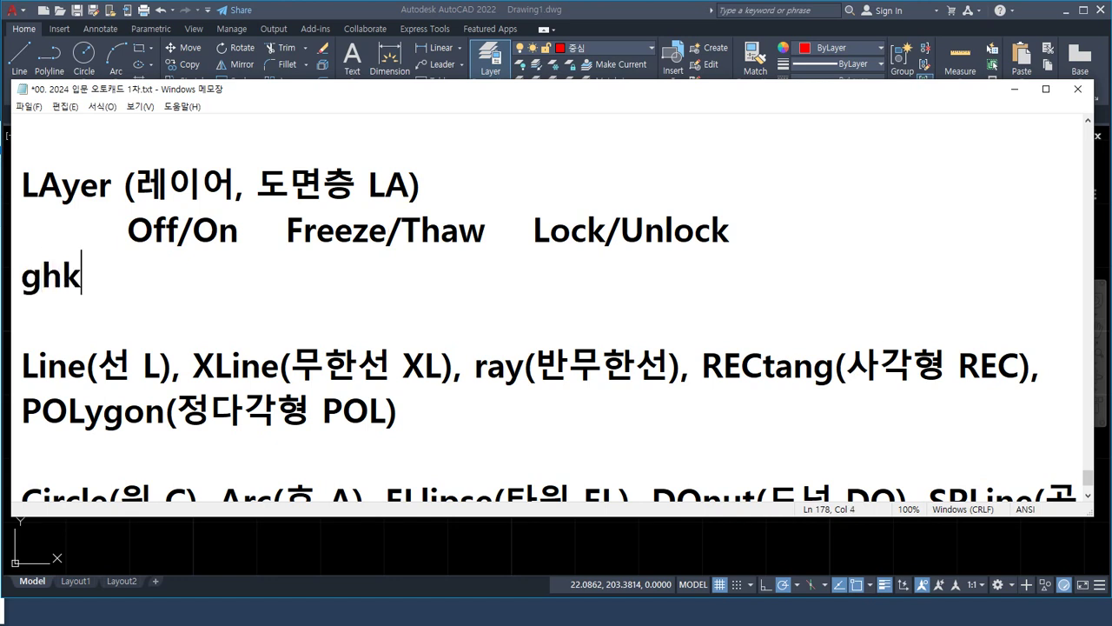
{"action": "key", "text": "BackSpace"}
{"action": "key", "text": "BackSpace"}
{"action": "key", "text": "BackSpace"}
{"action": "key", "text": "Hangul"}
{"action": "type", "text": "화면에"}
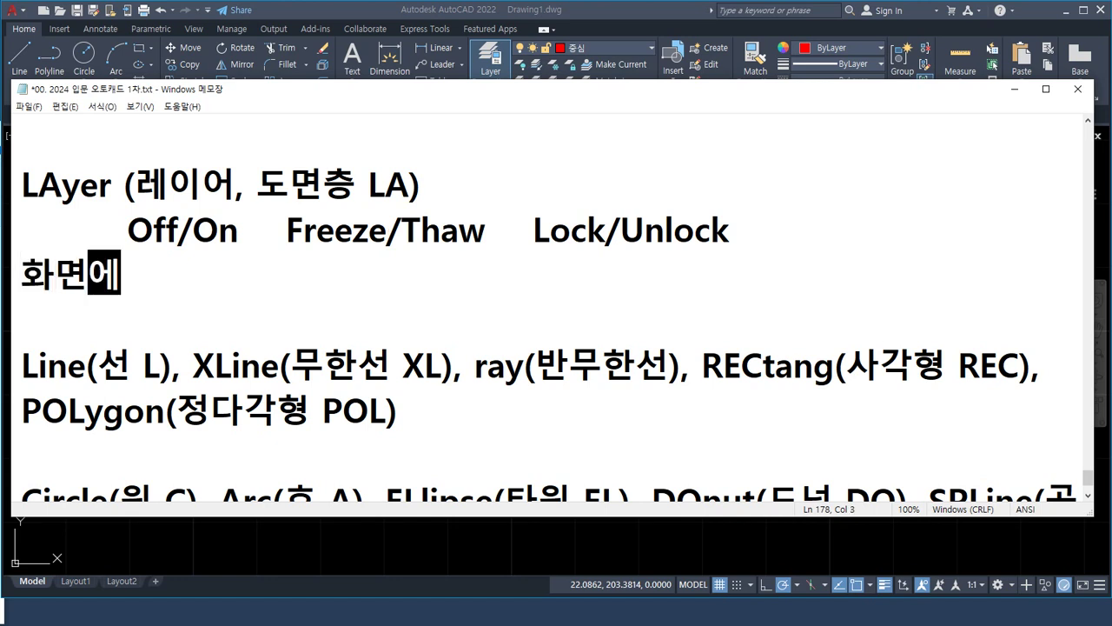
{"action": "type", "text": "보임"}
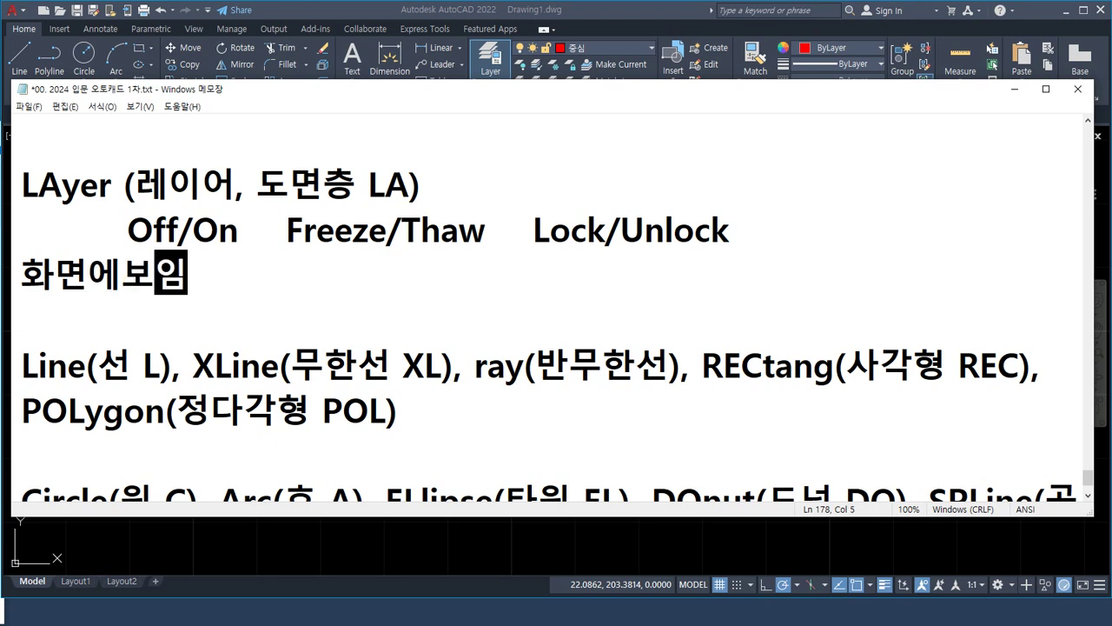
{"action": "key", "text": "shift+Home"}
{"action": "type", "text": "가시"}
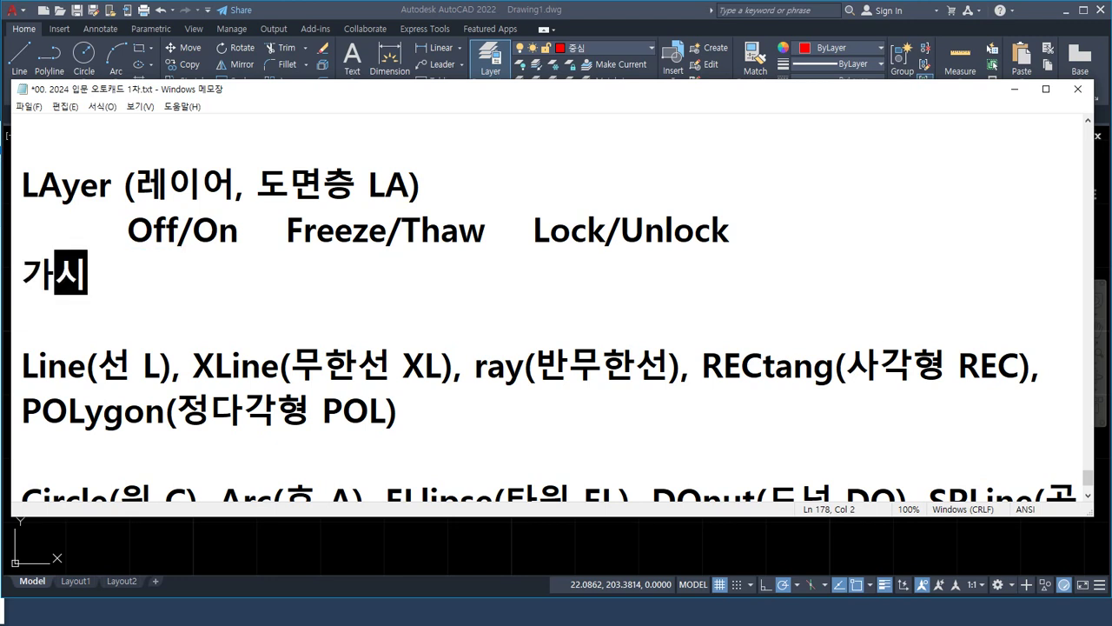
{"action": "type", "text": "서ㅇ"}
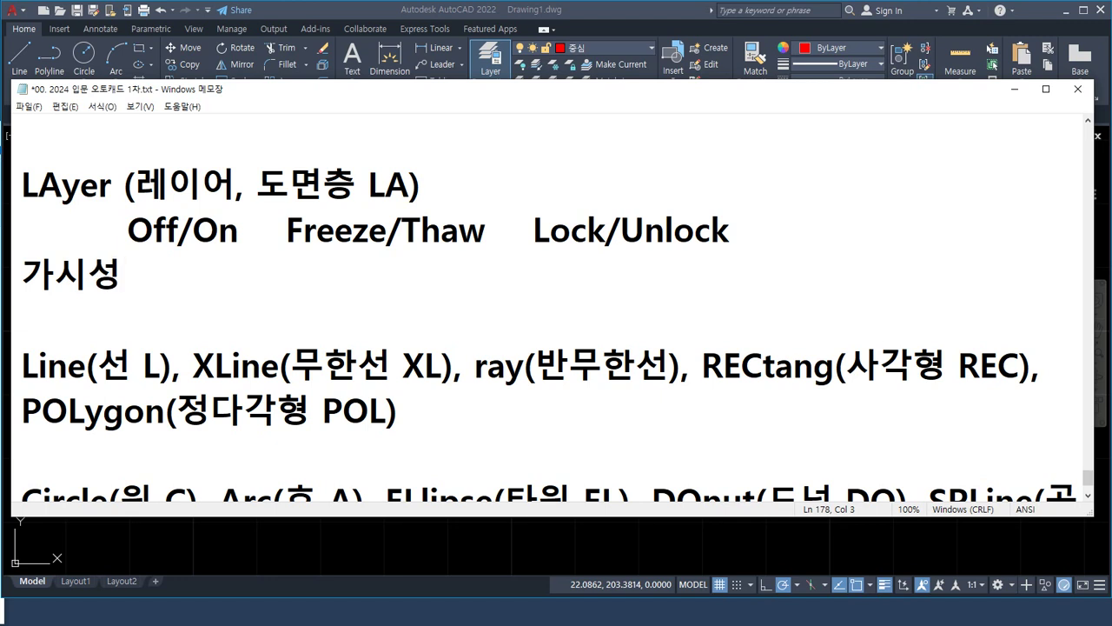
Add a second row labelled "작업" and remove the blank line after it.
{"action": "key", "text": "Return"}
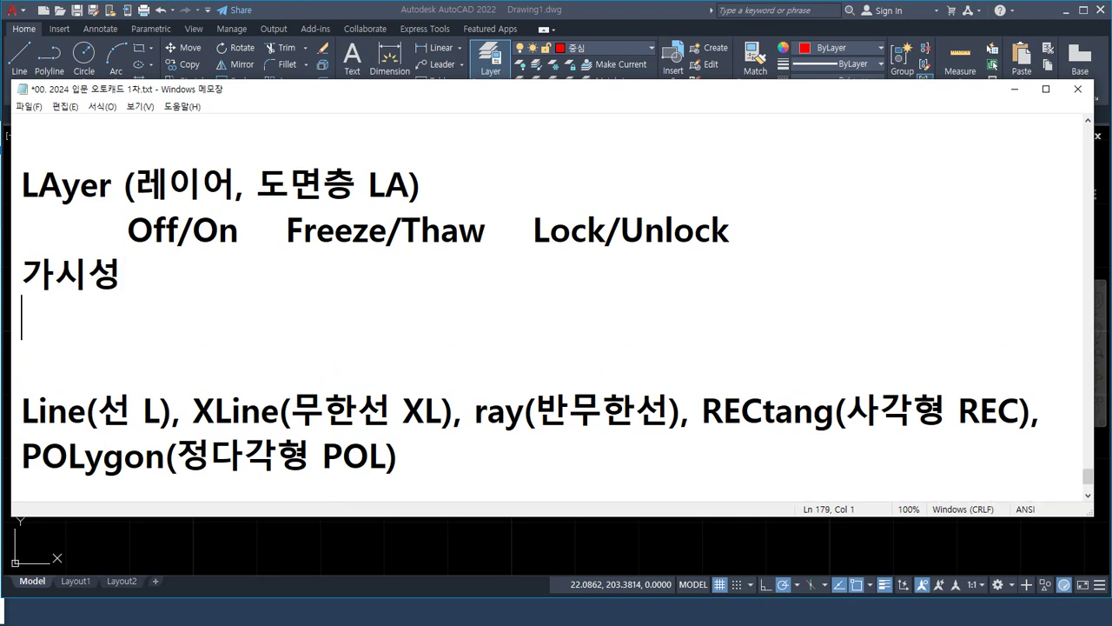
{"action": "type", "text": "작업"}
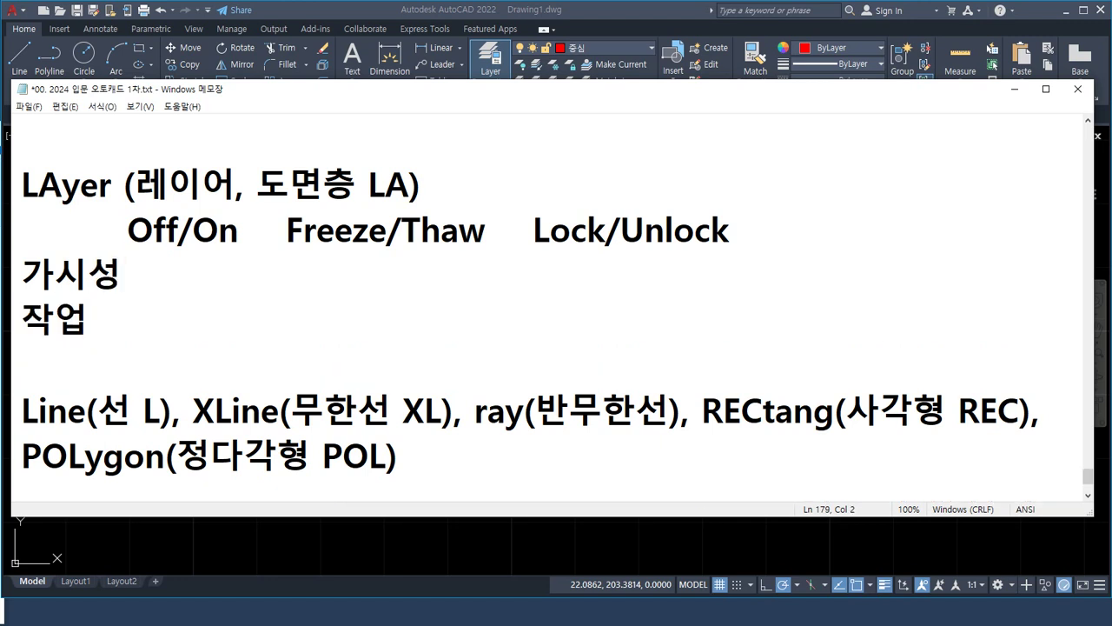
{"action": "key", "text": "Delete"}
Fill the Off/On column with X for 가시성 and O for 작업.
{"action": "key", "text": "Up"}
{"action": "key", "text": "End"}
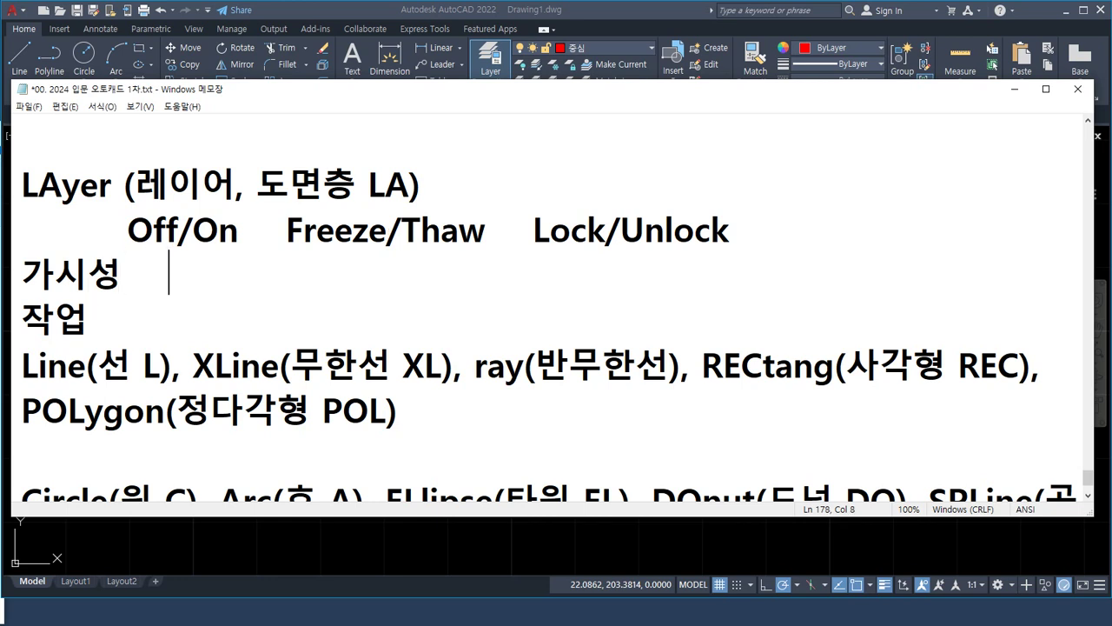
{"action": "type", "text": "O"}
{"action": "key", "text": "BackSpace"}
{"action": "type", "text": "X"}
{"action": "key", "text": "Down"}
{"action": "type", "text": "O"}
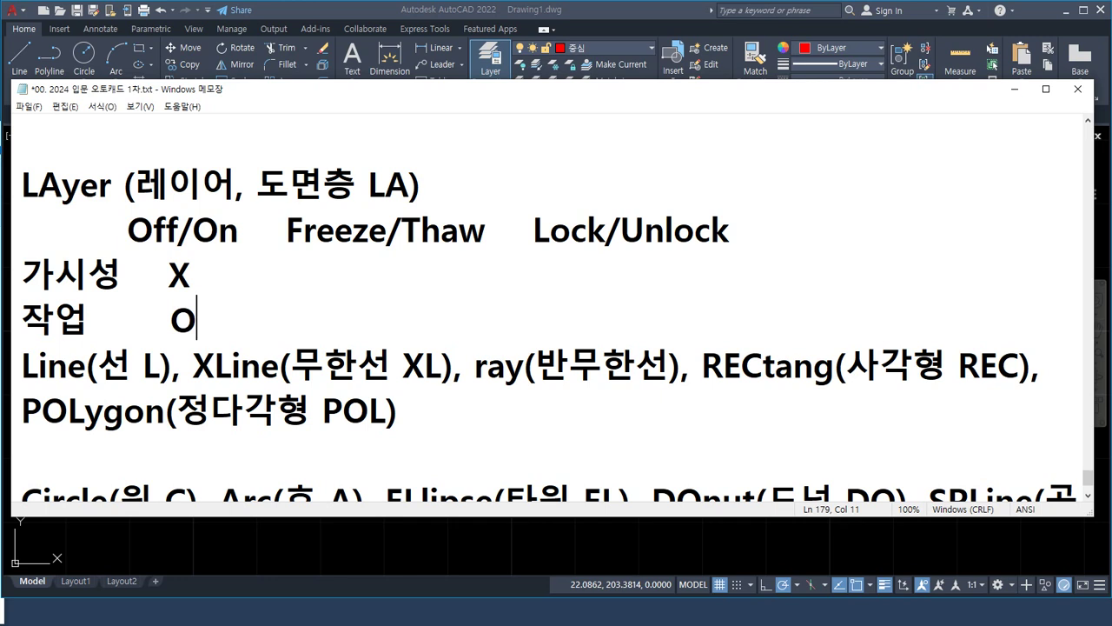
Fill the Freeze/Thaw column with X for both 가시성 and 작업.
{"action": "key", "text": "Up"}
{"action": "type", "text": "X"}
{"action": "key", "text": "Down"}
{"action": "key", "text": "BackSpace"}
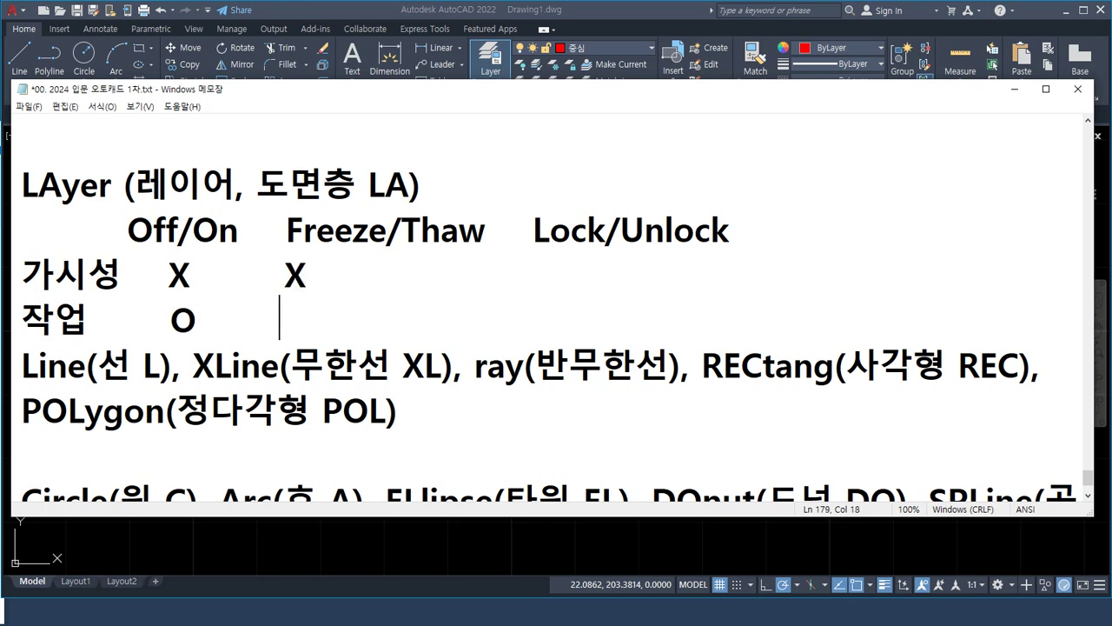
{"action": "type", "text": "X"}
Fill the Lock/Unlock column with O for 가시성 and X for 작업, and add a line break after the table.
{"action": "key", "text": "Up"}
{"action": "type", "text": "O"}
{"action": "key", "text": "Down"}
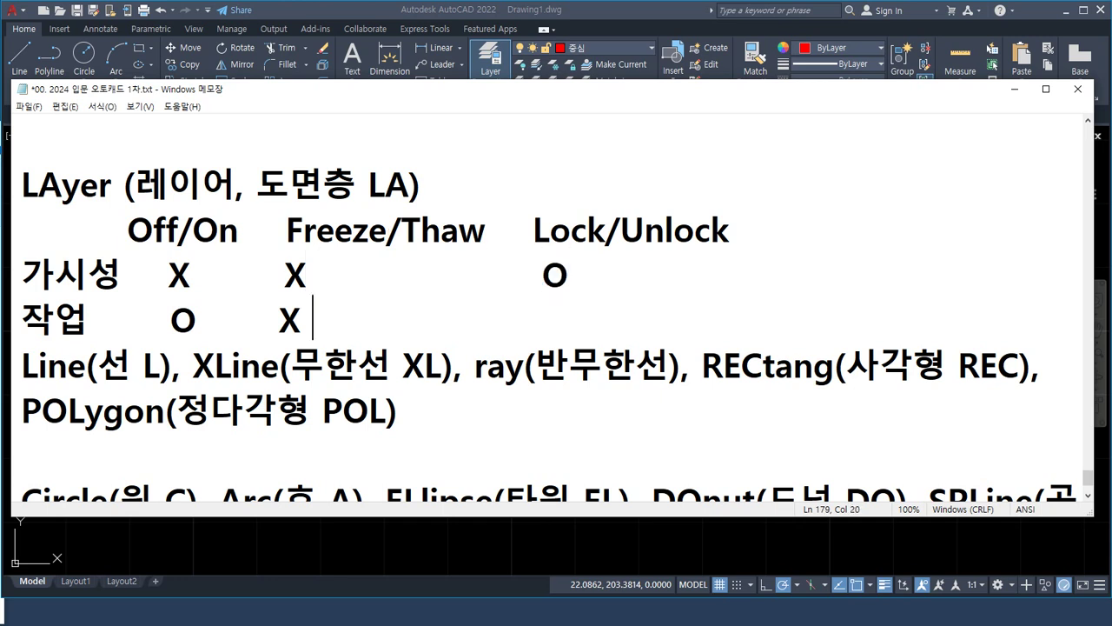
{"action": "type", "text": "x"}
{"action": "key", "text": "BackSpace"}
{"action": "type", "text": "X"}
{"action": "key", "text": "Return"}
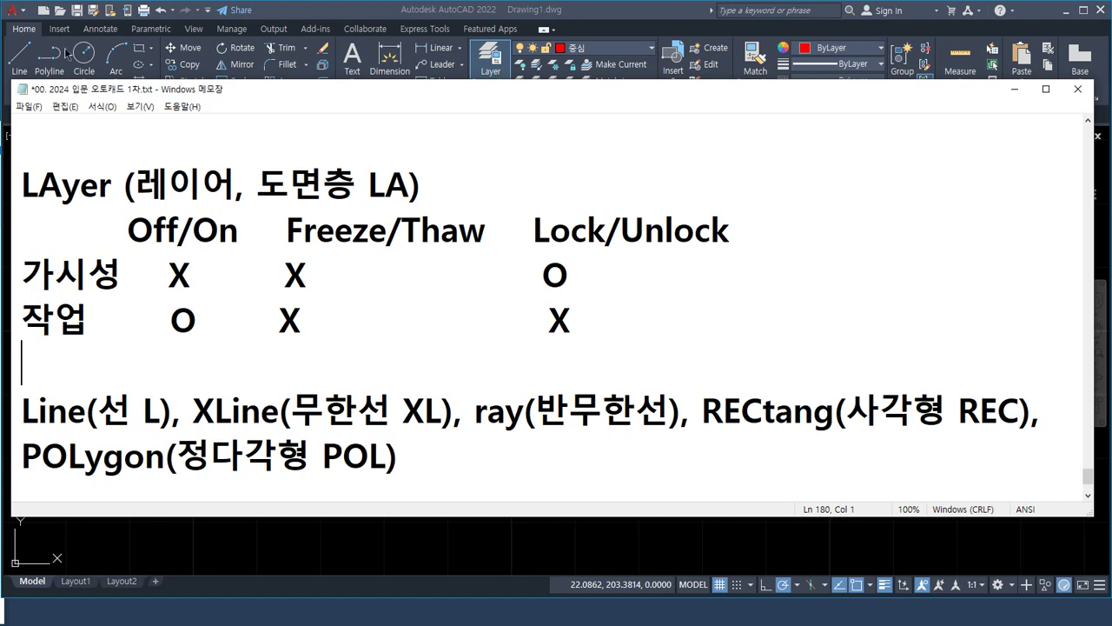
Switch back to AutoCAD and close the layer properties manager.
{"action": "left_click", "coordinate": [342, 12]}
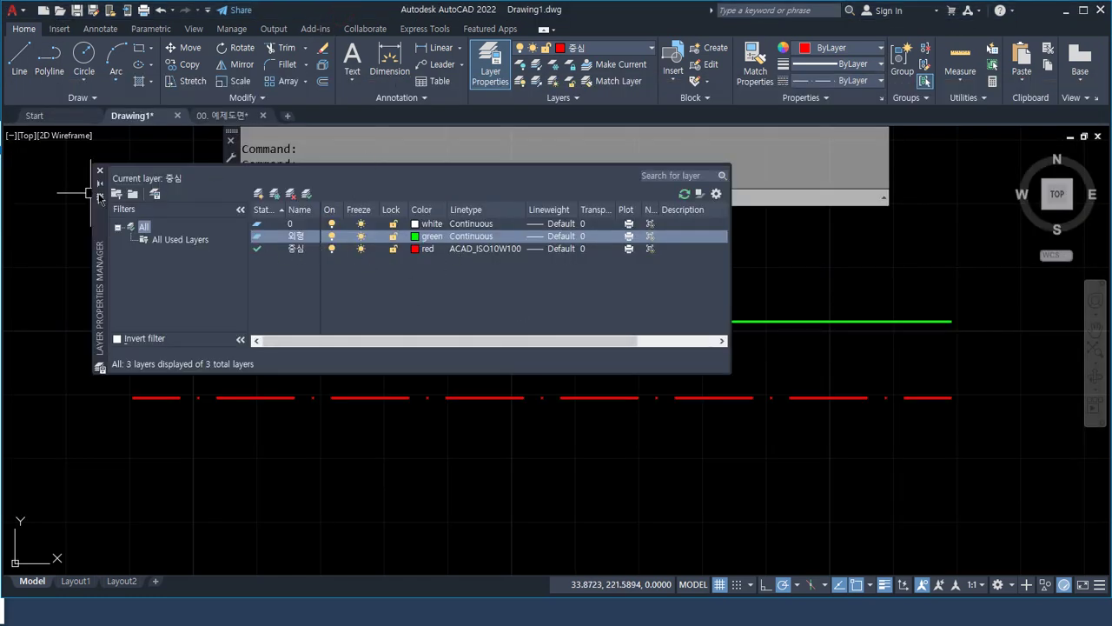
{"action": "left_click", "coordinate": [100, 171]}
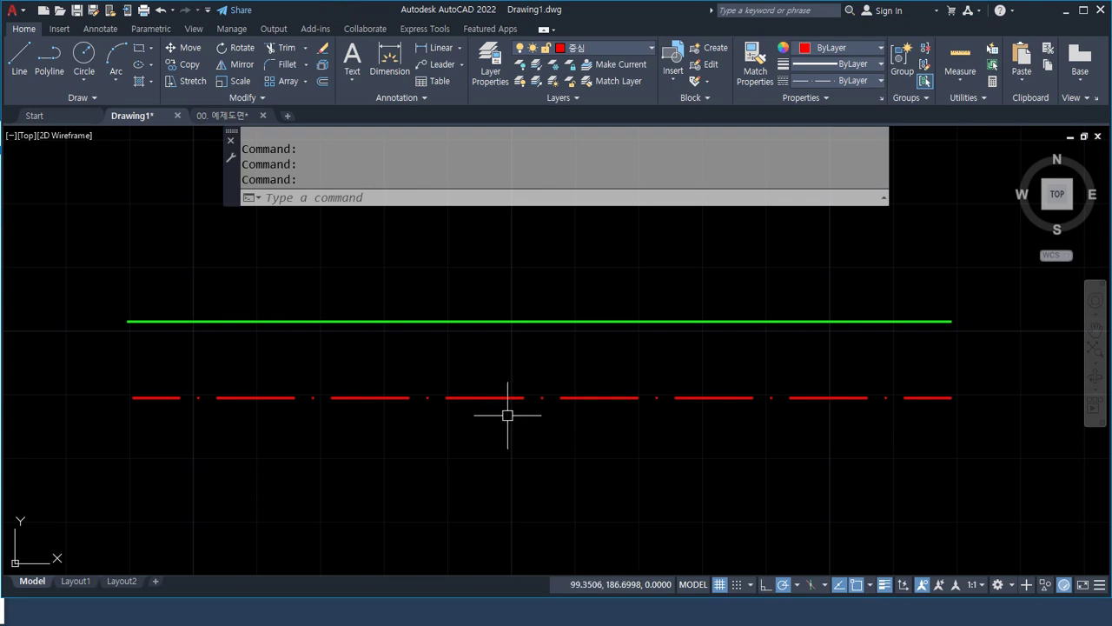
{"action": "type", "text": "l"}
{"action": "key", "text": "Return"}
{"action": "left_click", "coordinate": [127, 443]}
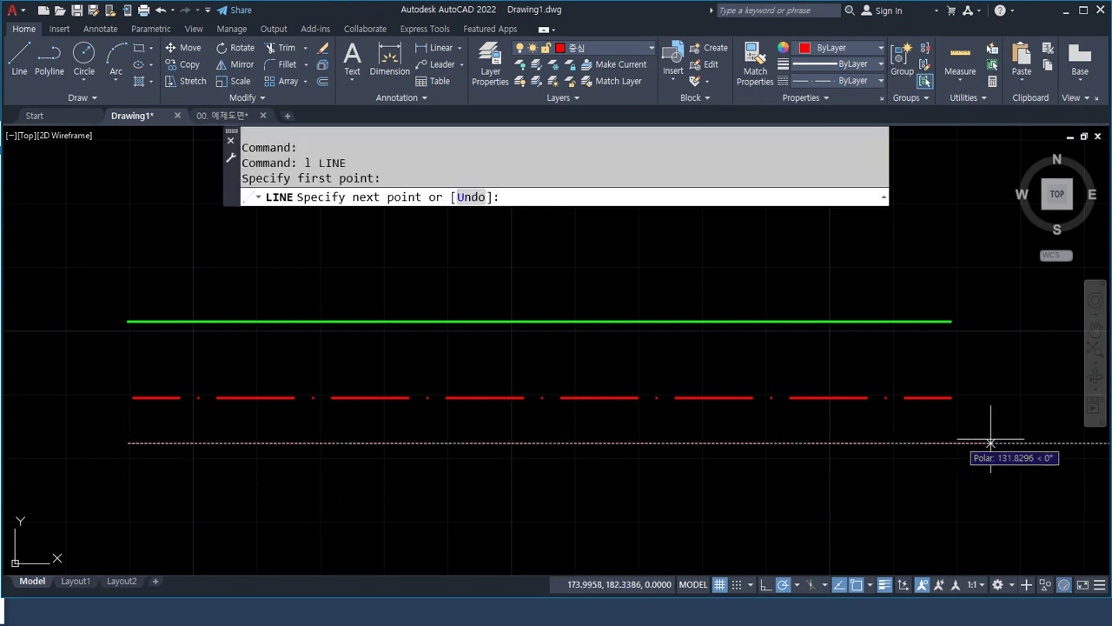
{"action": "key", "text": "Escape"}
Erase the green line and the red center line together.
{"action": "left_click", "coordinate": [591, 479]}
{"action": "left_click", "coordinate": [446, 292]}
{"action": "key", "text": "e"}
{"action": "key", "text": "Return"}
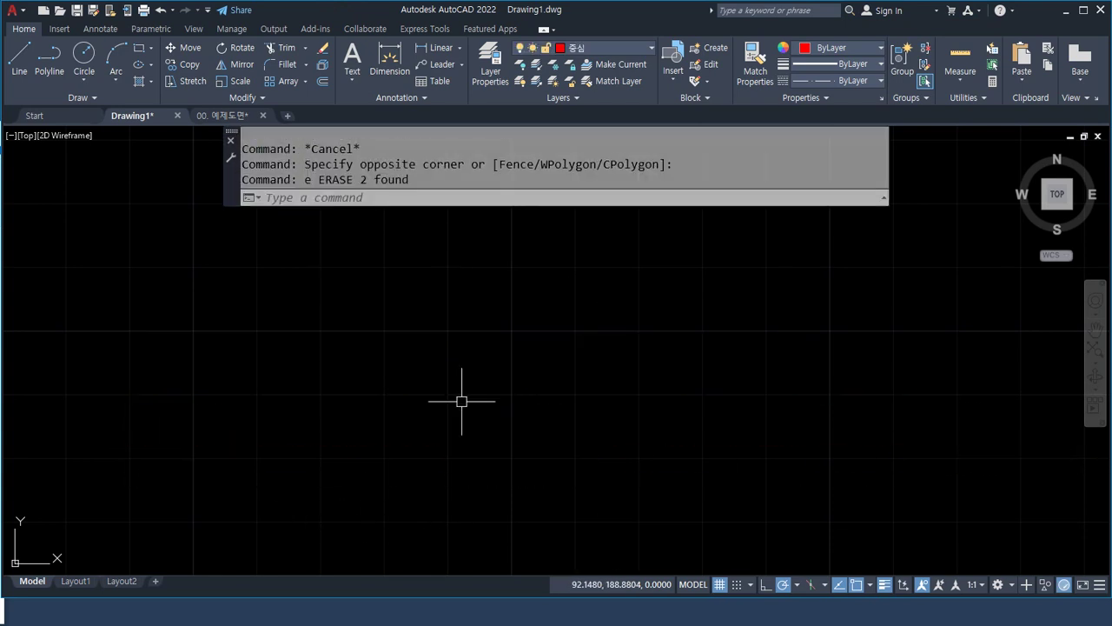
Draw a circle about 32 in radius on the 중심 layer and a smaller circle at its lower right.
{"action": "type", "text": "z"}
{"action": "key", "text": "Return"}
{"action": "type", "text": "a"}
{"action": "key", "text": "Return"}
{"action": "type", "text": "c"}
{"action": "key", "text": "Return"}
{"action": "left_click", "coordinate": [331, 312]}
{"action": "left_click", "coordinate": [367, 345]}
{"action": "key", "text": "Return"}
{"action": "left_click", "coordinate": [386, 382]}
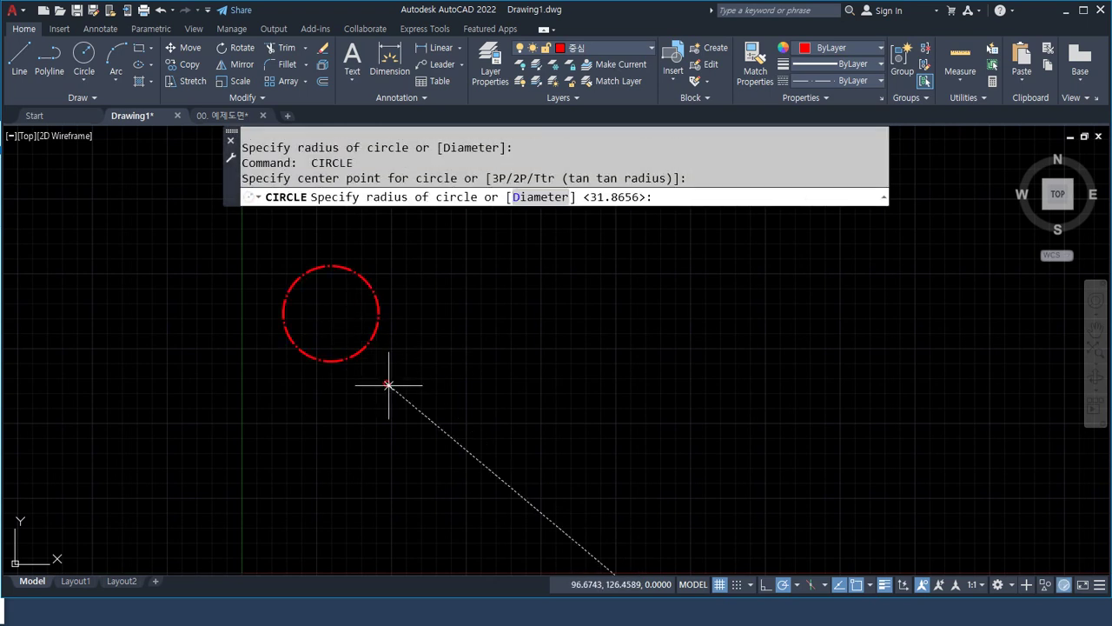
{"action": "left_click", "coordinate": [372, 404]}
Draw a circle about 24 in radius overlapping the smaller circle, and another small circle to its left.
{"action": "key", "text": "Return"}
{"action": "left_click", "coordinate": [348, 408]}
{"action": "left_click", "coordinate": [313, 408]}
{"action": "left_click", "coordinate": [262, 375]}
{"action": "left_click", "coordinate": [261, 376]}
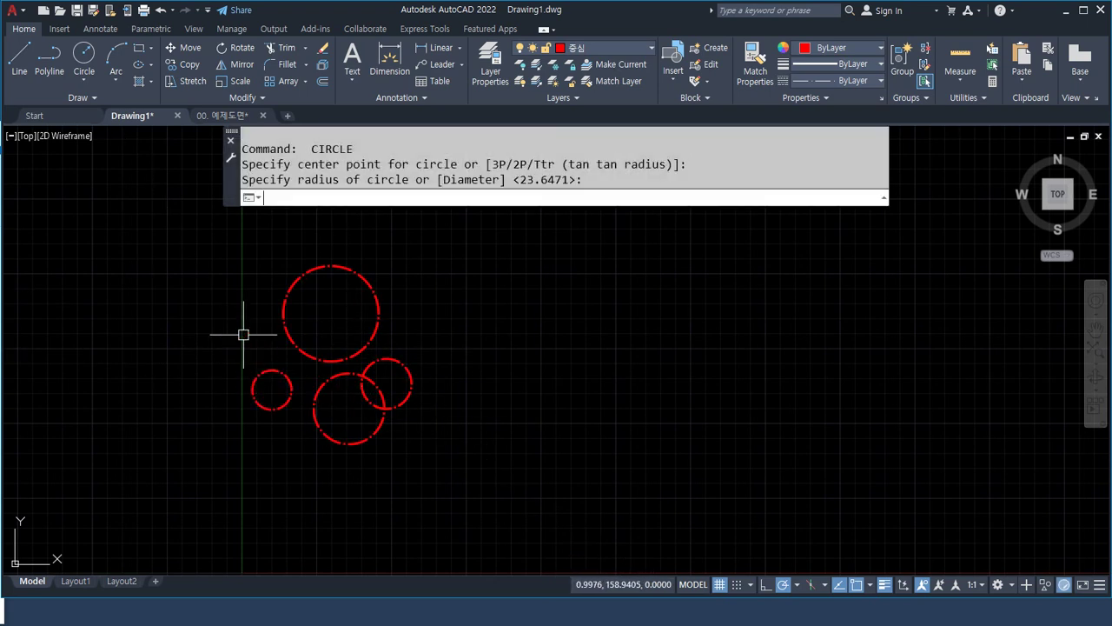
Draw a circle about 15 in radius left of the largest circle and one about 12 in radius right of it.
{"action": "key", "text": "Return"}
{"action": "left_click", "coordinate": [241, 330]}
{"action": "left_click", "coordinate": [236, 311]}
{"action": "key", "text": "Return"}
{"action": "left_click", "coordinate": [411, 314]}
{"action": "left_click", "coordinate": [393, 309]}
Draw a circle about 13 in radius at the upper left of the largest circle and one about 7 at its upper right.
{"action": "key", "text": "Return"}
{"action": "left_click", "coordinate": [244, 243]}
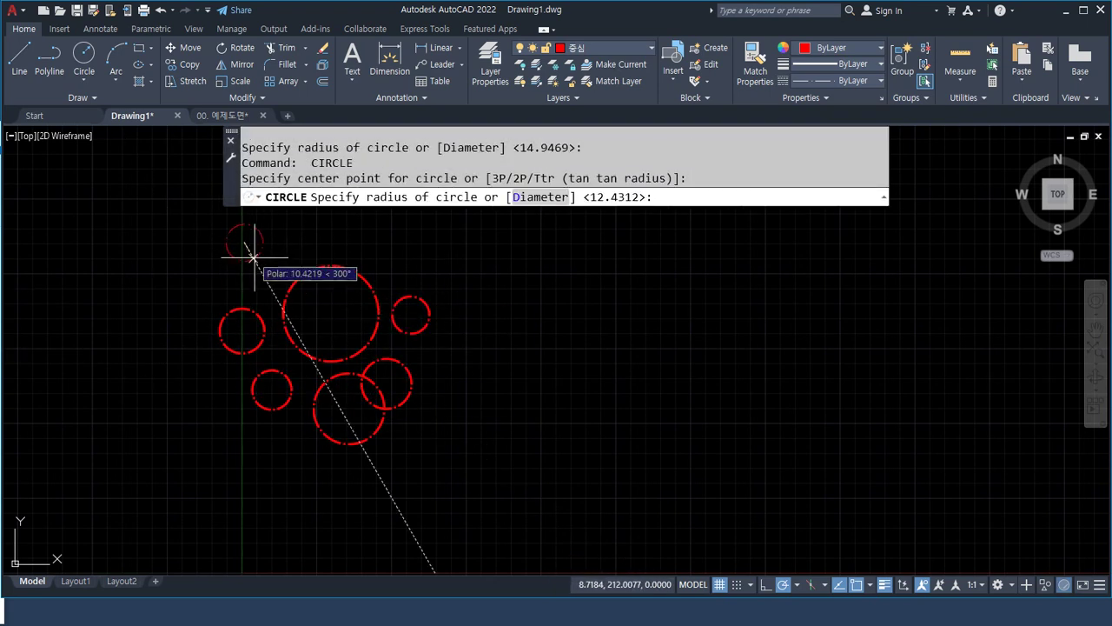
{"action": "left_click", "coordinate": [264, 242]}
{"action": "key", "text": "Return"}
{"action": "left_click", "coordinate": [383, 250]}
{"action": "left_click", "coordinate": [393, 250]}
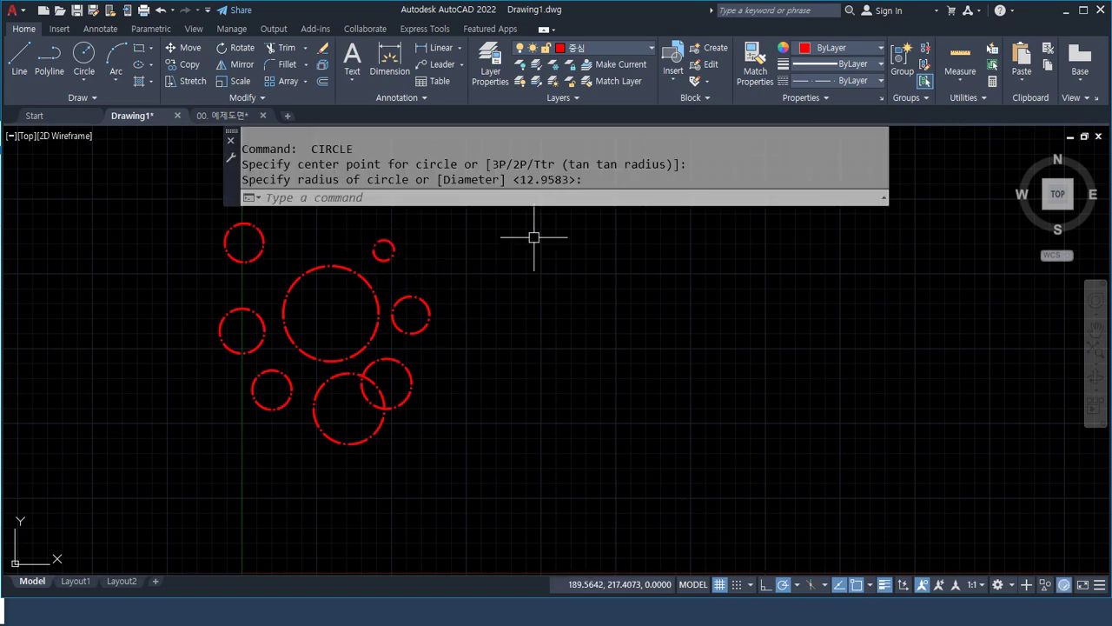
Make 외형 the current layer and draw a large circle around the red circles, centered on the largest one.
{"action": "left_click", "coordinate": [626, 49]}
{"action": "left_click", "coordinate": [579, 81]}
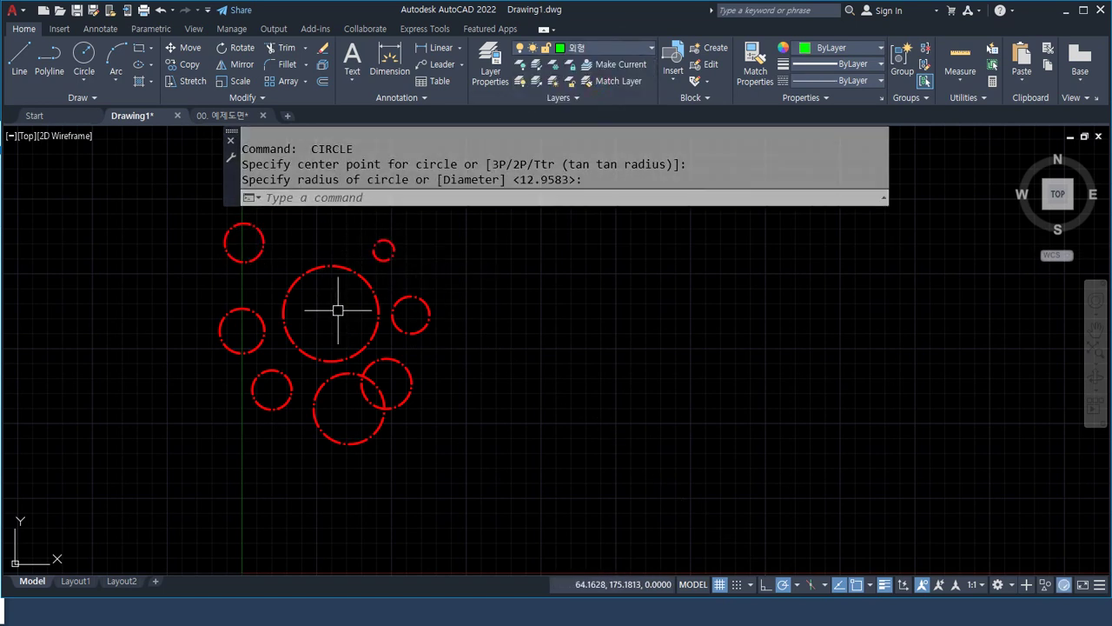
{"action": "type", "text": "c"}
{"action": "key", "text": "Return"}
{"action": "left_click", "coordinate": [332, 313]}
{"action": "left_click", "coordinate": [231, 228]}
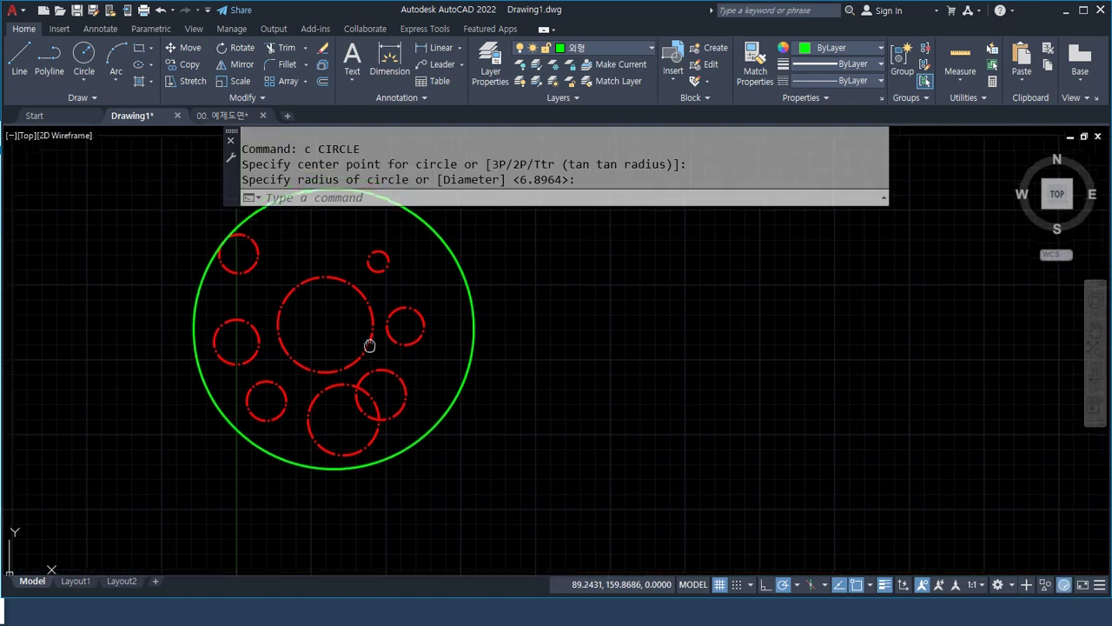
Open the layer manager, toggle the 중심 layer's visibility, leave it off, and place the palette clear of the circles.
{"action": "scroll", "coordinate": [348, 365], "scroll_direction": "down", "scroll_amount": 3}
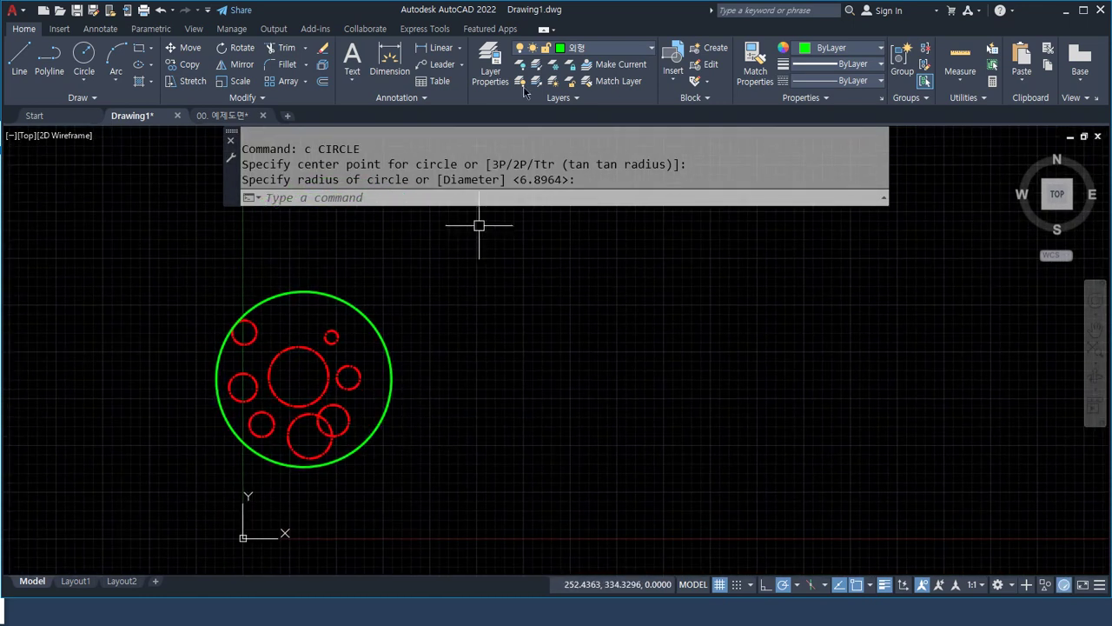
{"action": "type", "text": "la"}
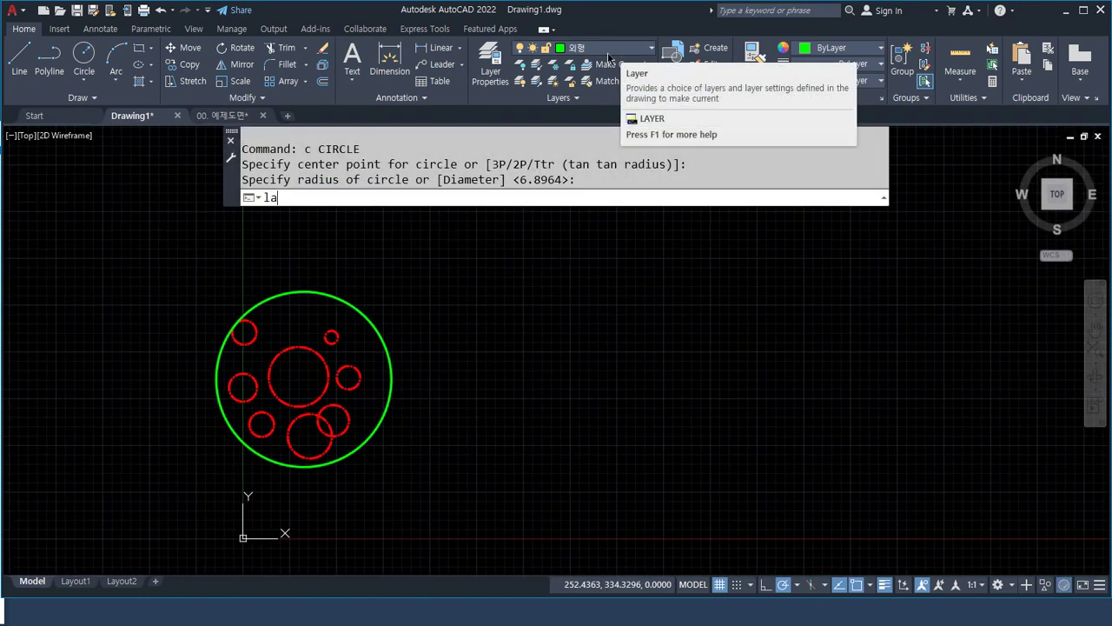
{"action": "key", "text": "Return"}
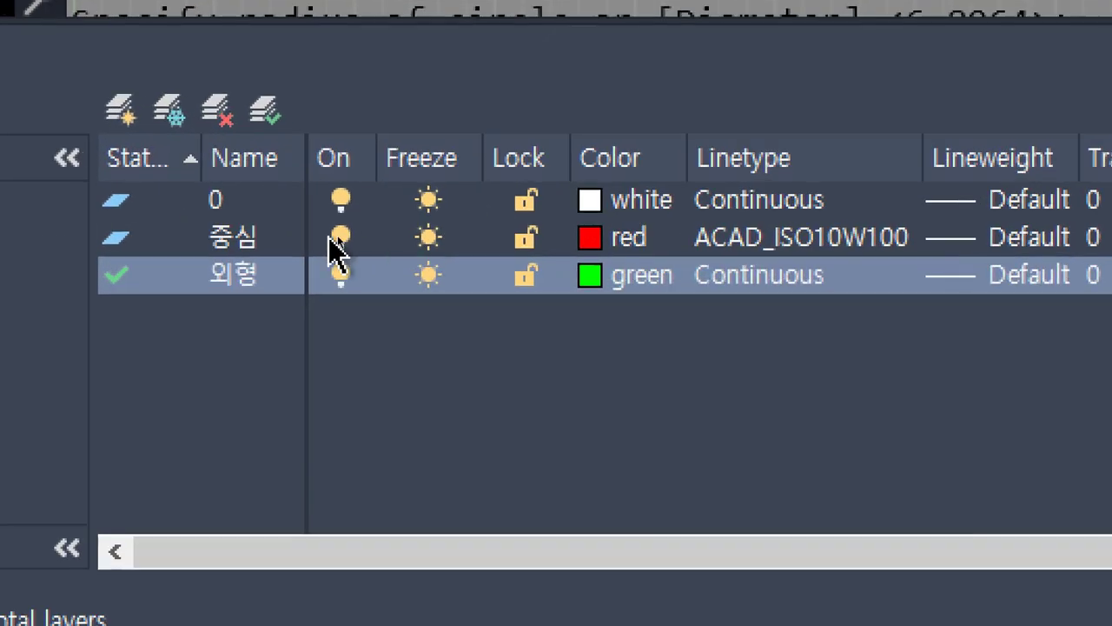
{"action": "left_click", "coordinate": [345, 237]}
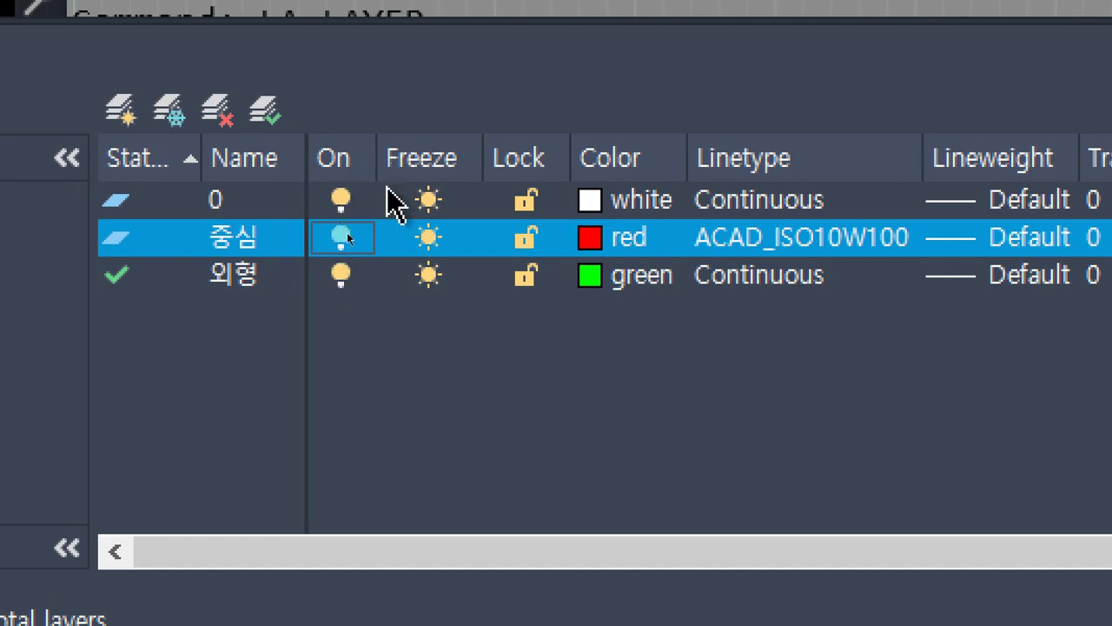
{"action": "left_click", "coordinate": [352, 251]}
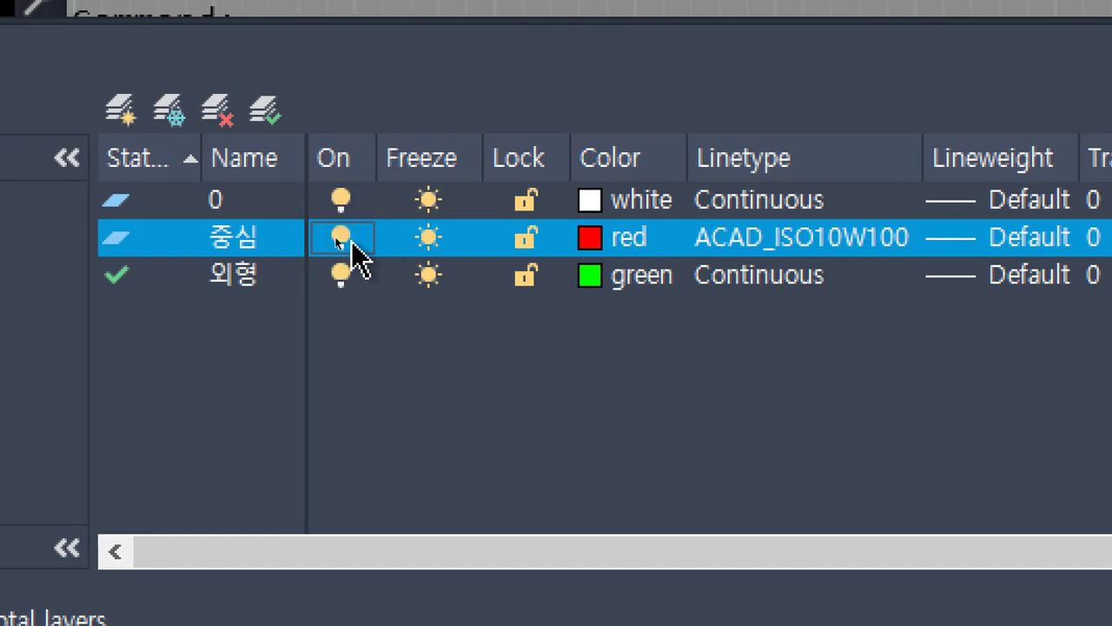
{"action": "left_click", "coordinate": [352, 250]}
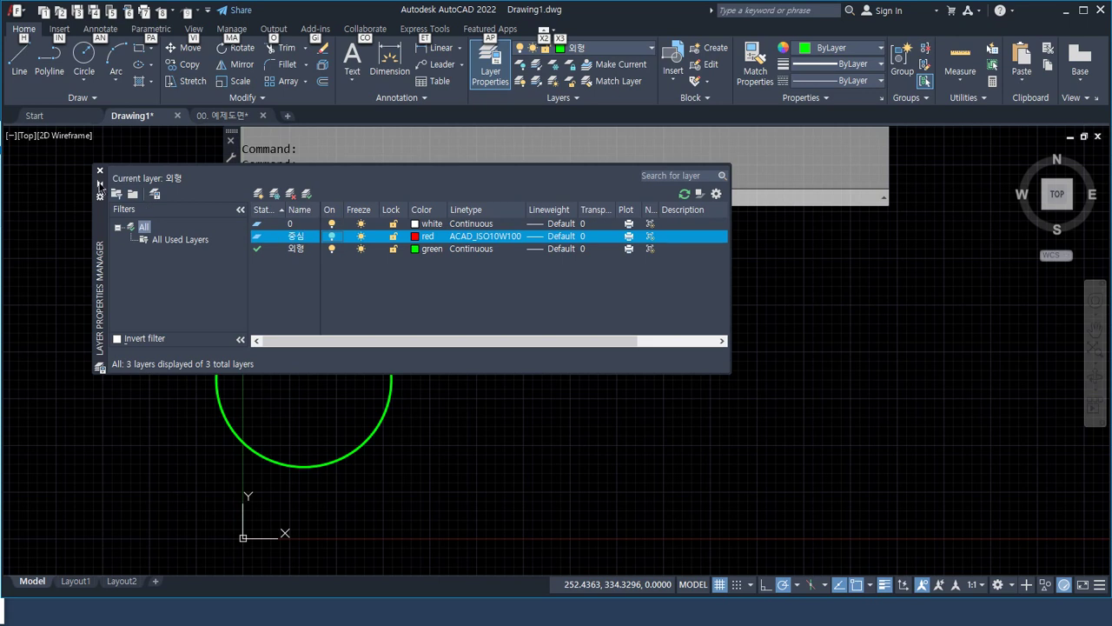
{"action": "left_click_drag", "start_coordinate": [101, 249], "coordinate": [466, 212]}
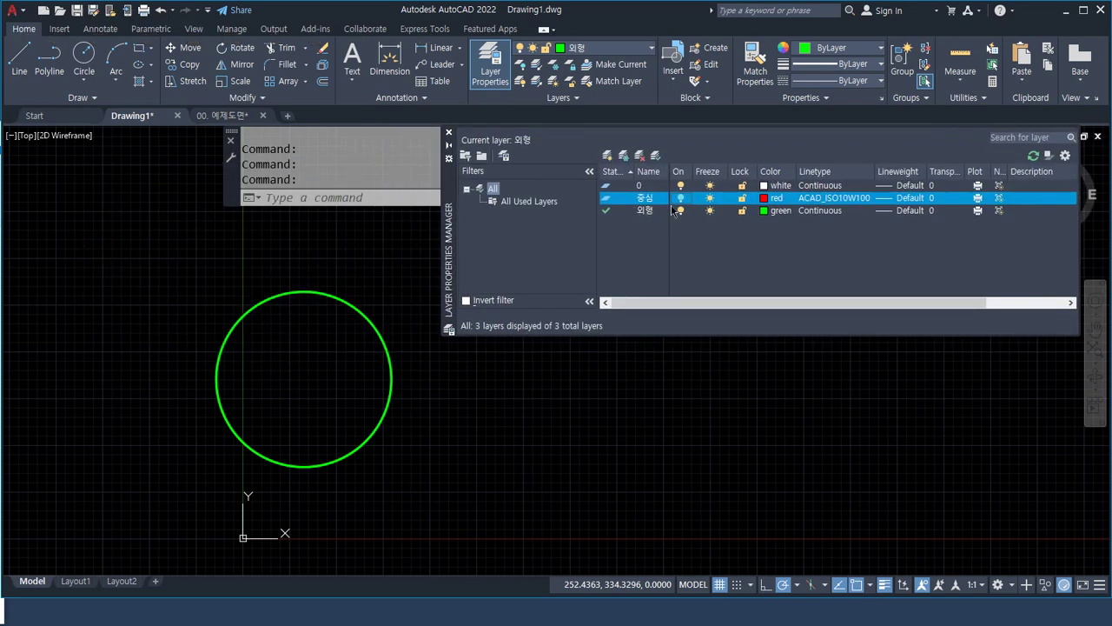
Switch the 중심 layer on and off repeatedly to compare the drawing, leave it off, and close the layer manager.
{"action": "left_click", "coordinate": [681, 198]}
{"action": "left_click", "coordinate": [681, 198]}
{"action": "left_click", "coordinate": [681, 199]}
{"action": "left_click", "coordinate": [682, 198]}
{"action": "left_click", "coordinate": [682, 198]}
{"action": "left_click", "coordinate": [682, 199]}
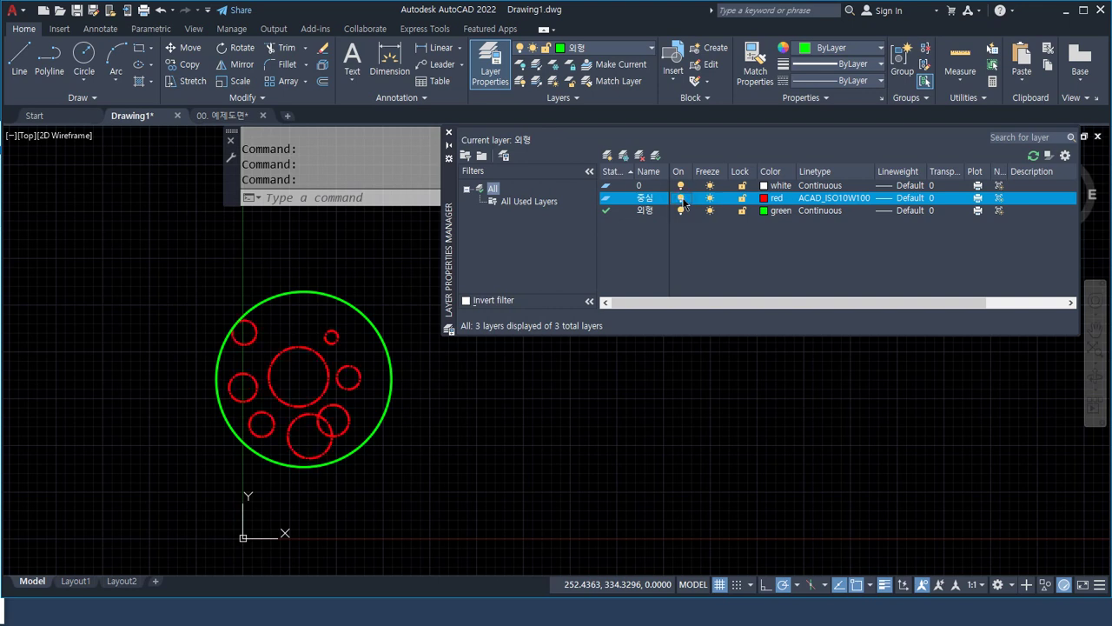
{"action": "left_click", "coordinate": [682, 199]}
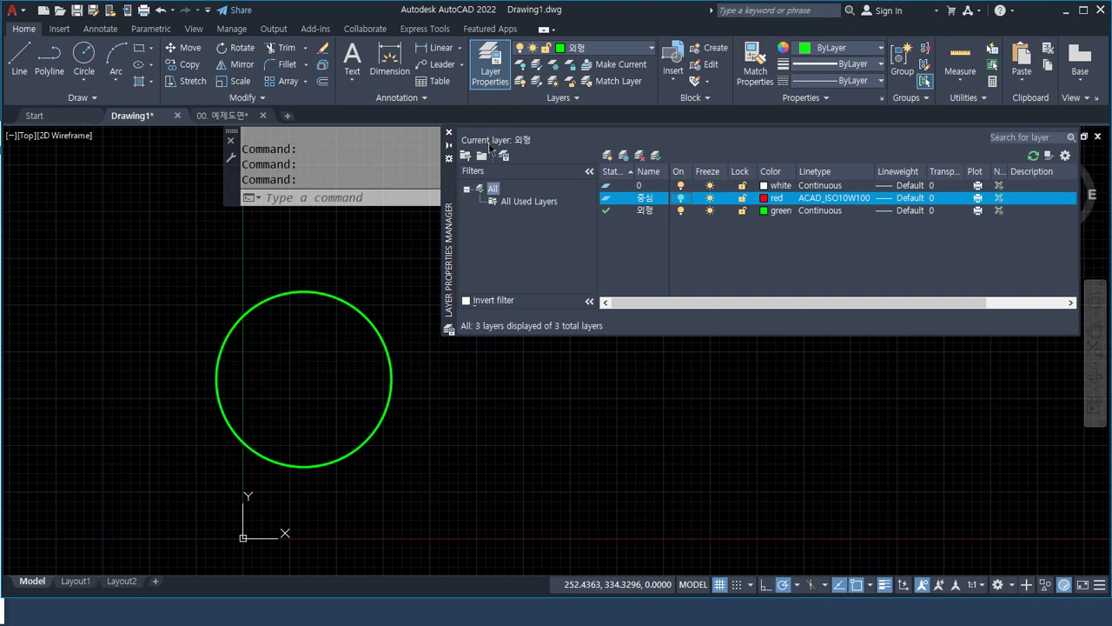
{"action": "left_click", "coordinate": [450, 135]}
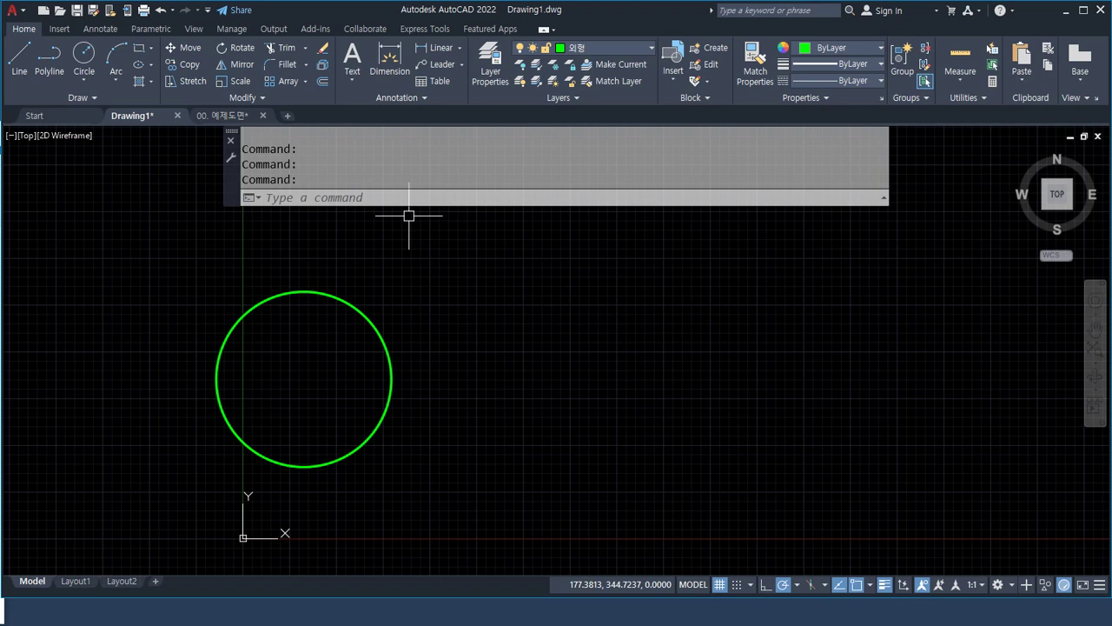
Move all objects, including those on the turned-off layer, horizontally to the right from the green circle's center.
{"action": "type", "text": "move"}
{"action": "key", "text": "Return"}
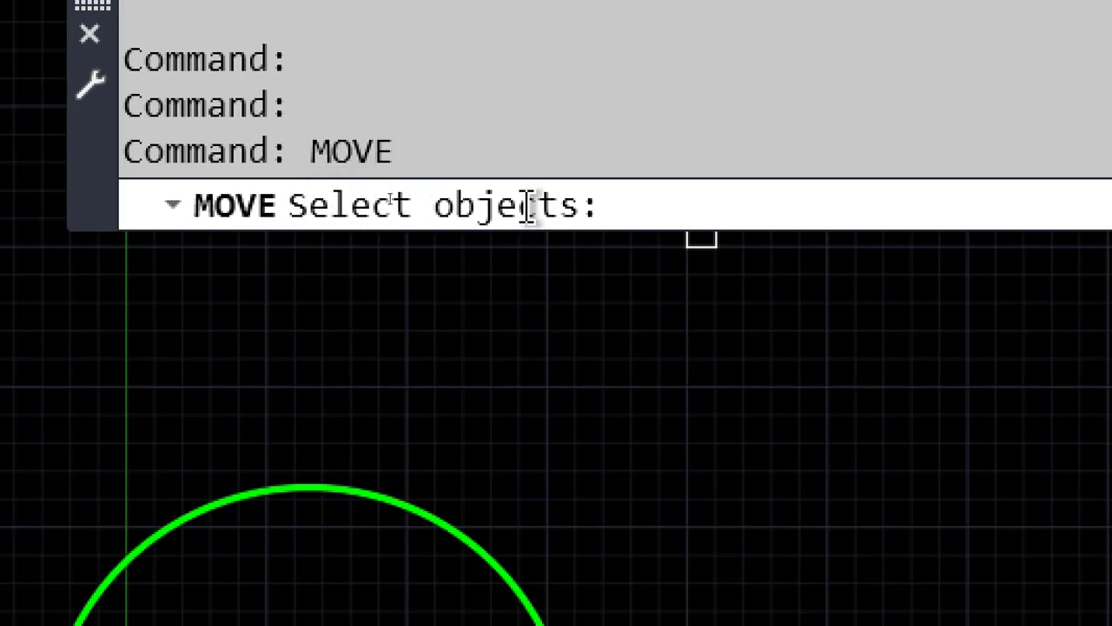
{"action": "type", "text": "all"}
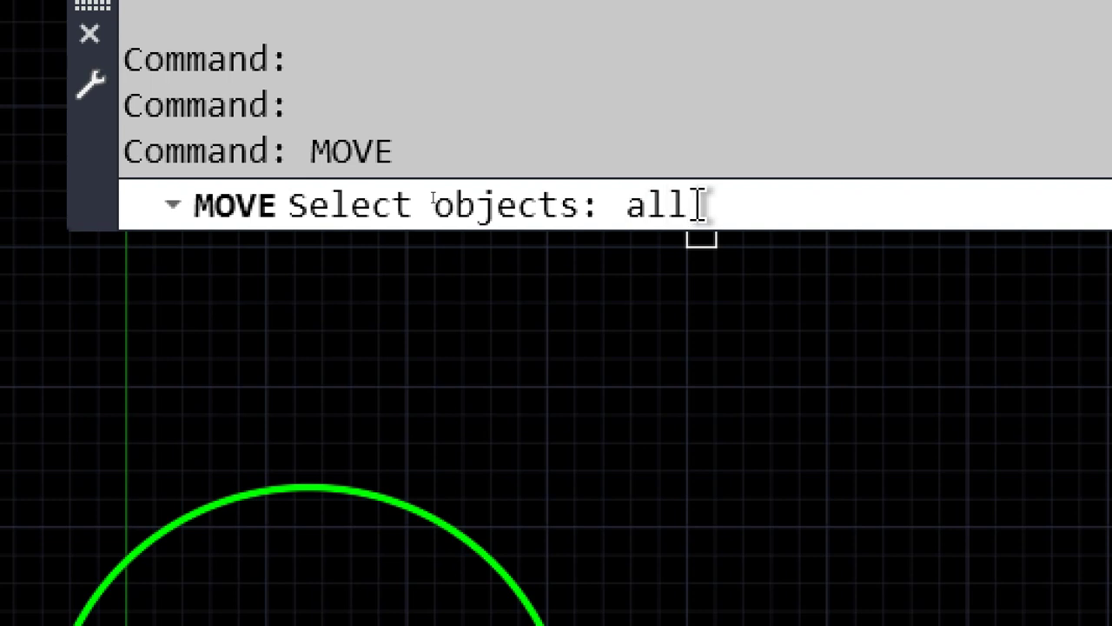
{"action": "key", "text": "Return"}
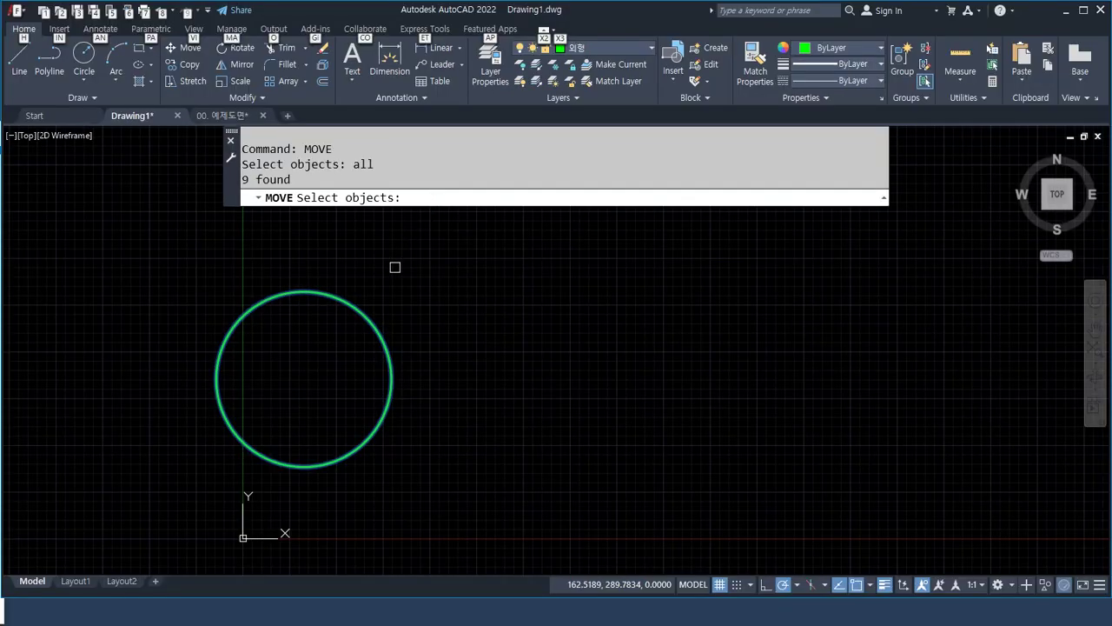
{"action": "left_click", "coordinate": [439, 198]}
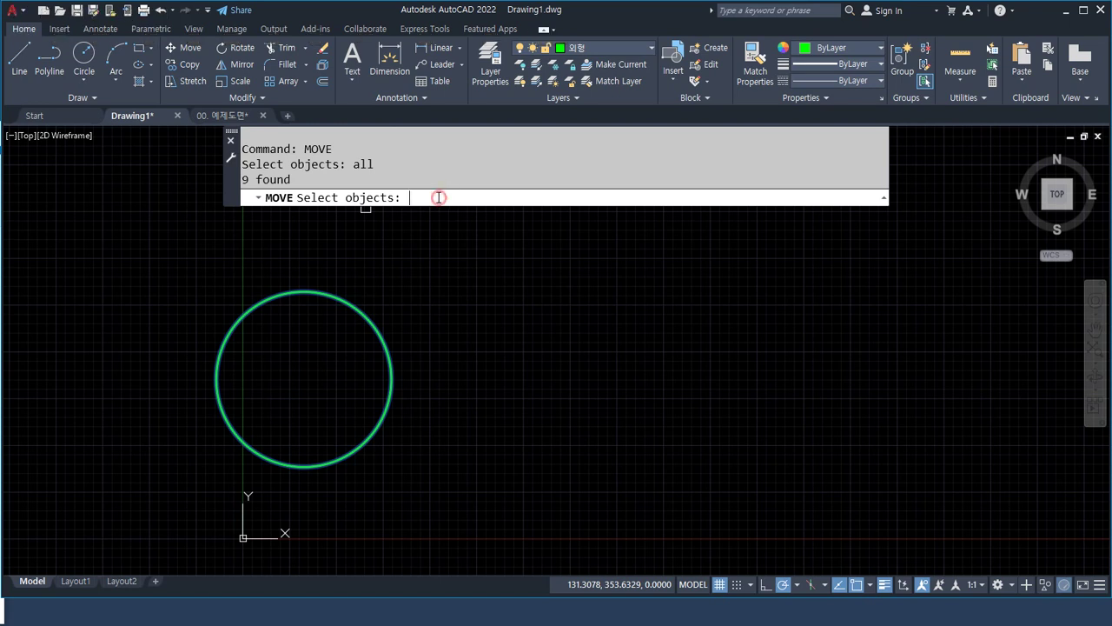
{"action": "key", "text": "Return"}
{"action": "left_click", "coordinate": [304, 379]}
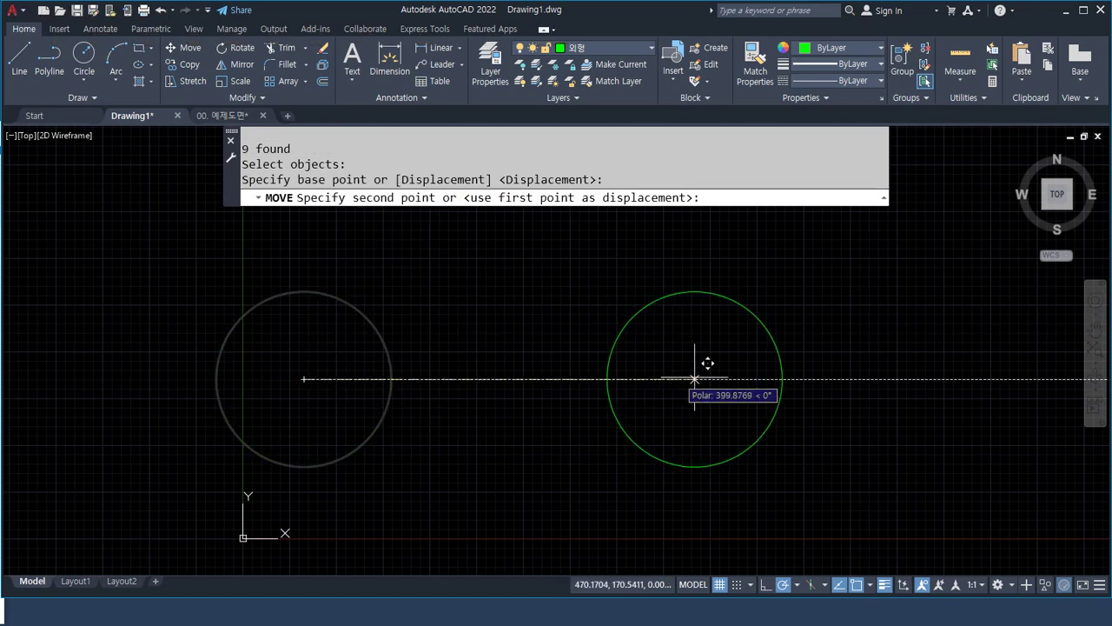
{"action": "left_click", "coordinate": [837, 379]}
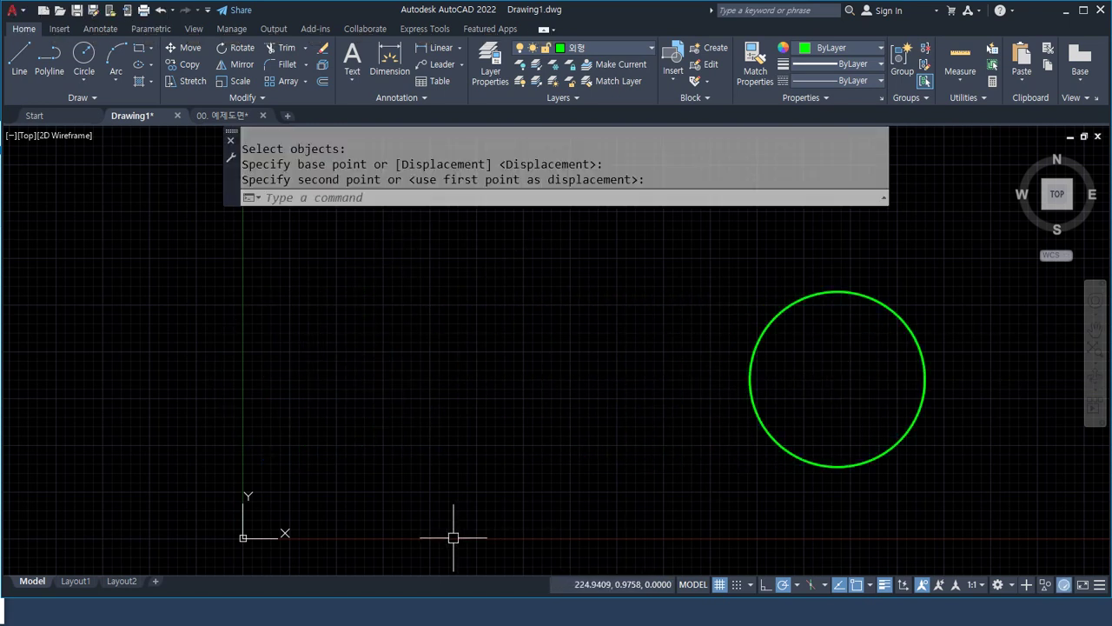
Turn the 중심 layer on to check where its circles are, and turn it off again.
{"action": "left_click", "coordinate": [523, 48]}
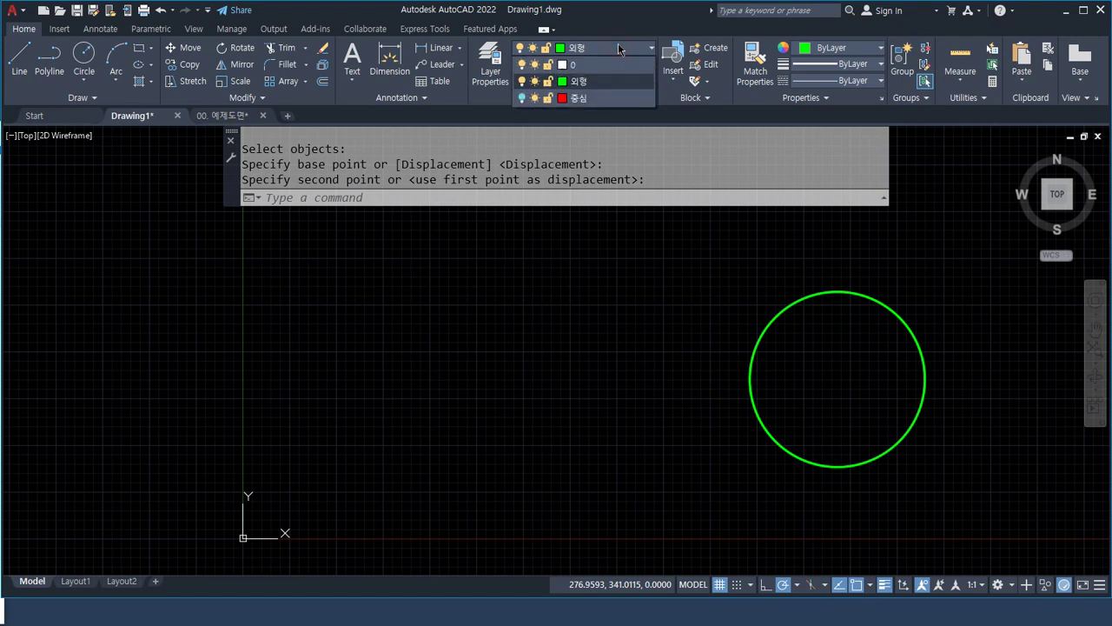
{"action": "left_click", "coordinate": [522, 99]}
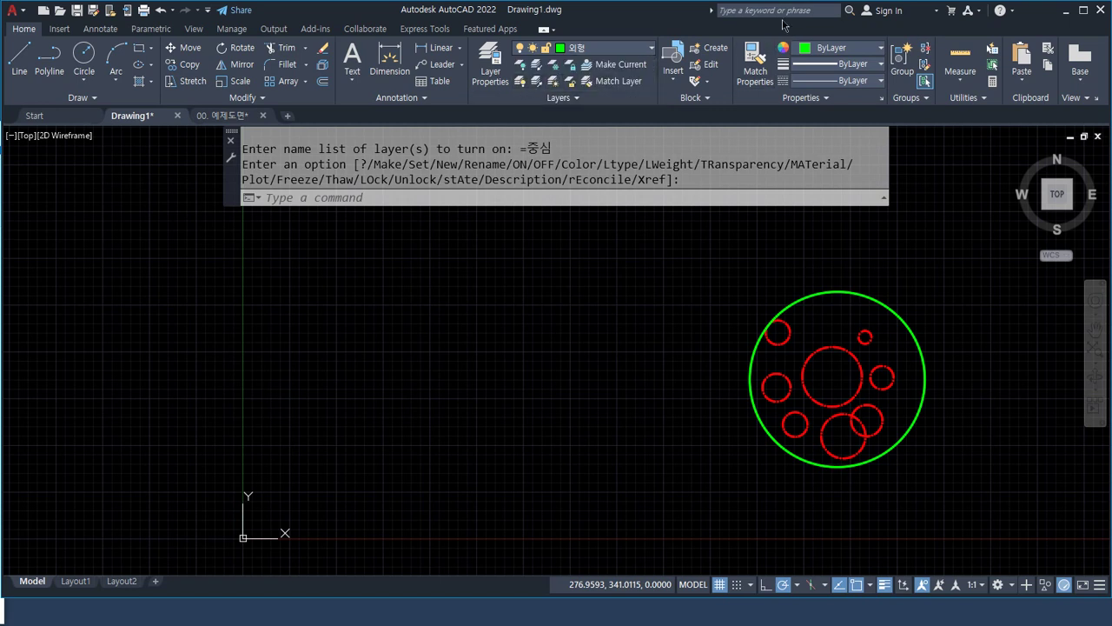
{"action": "left_click", "coordinate": [622, 49]}
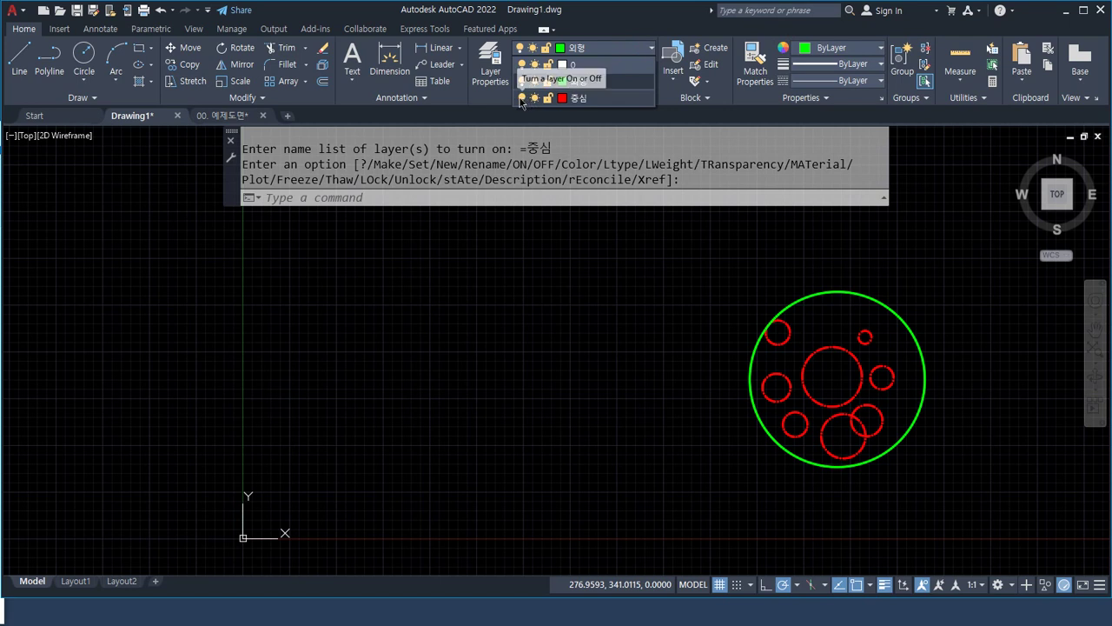
{"action": "left_click", "coordinate": [522, 98]}
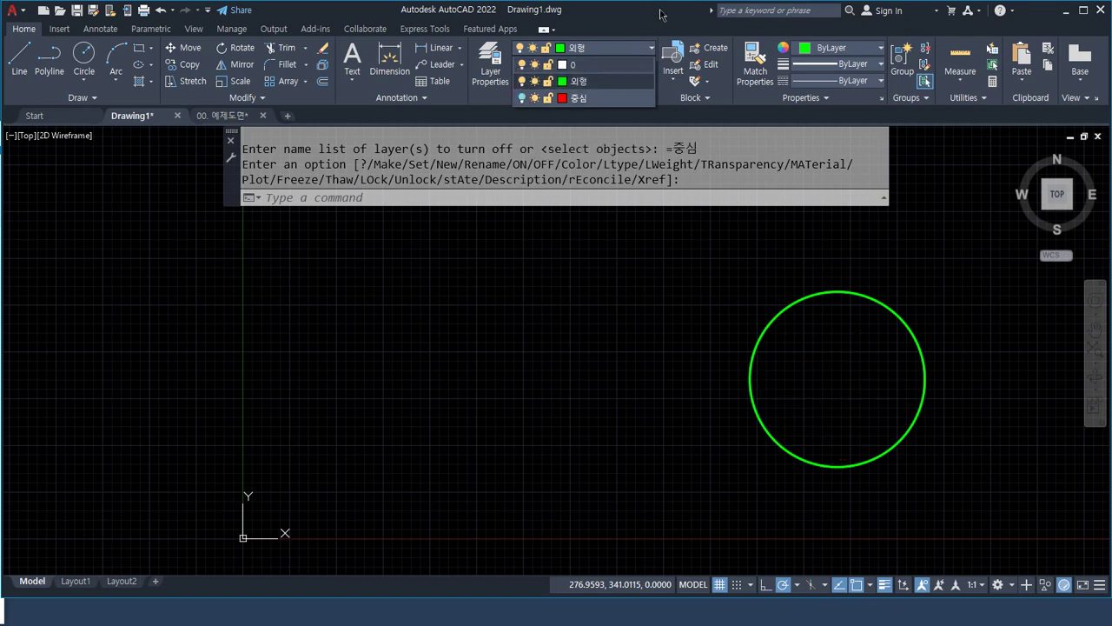
Move all objects, including the hidden circles, horizontally back to the left near the origin.
{"action": "type", "text": "m"}
{"action": "key", "text": "Return"}
{"action": "type", "text": "all"}
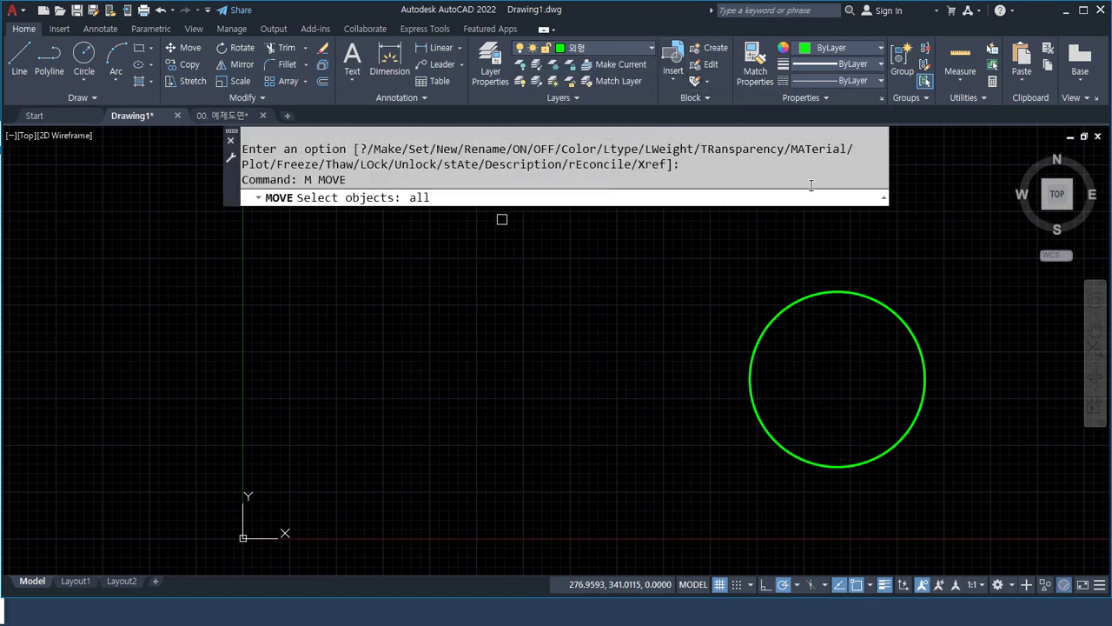
{"action": "key", "text": "Return"}
{"action": "key", "text": "Return"}
{"action": "left_click", "coordinate": [830, 369]}
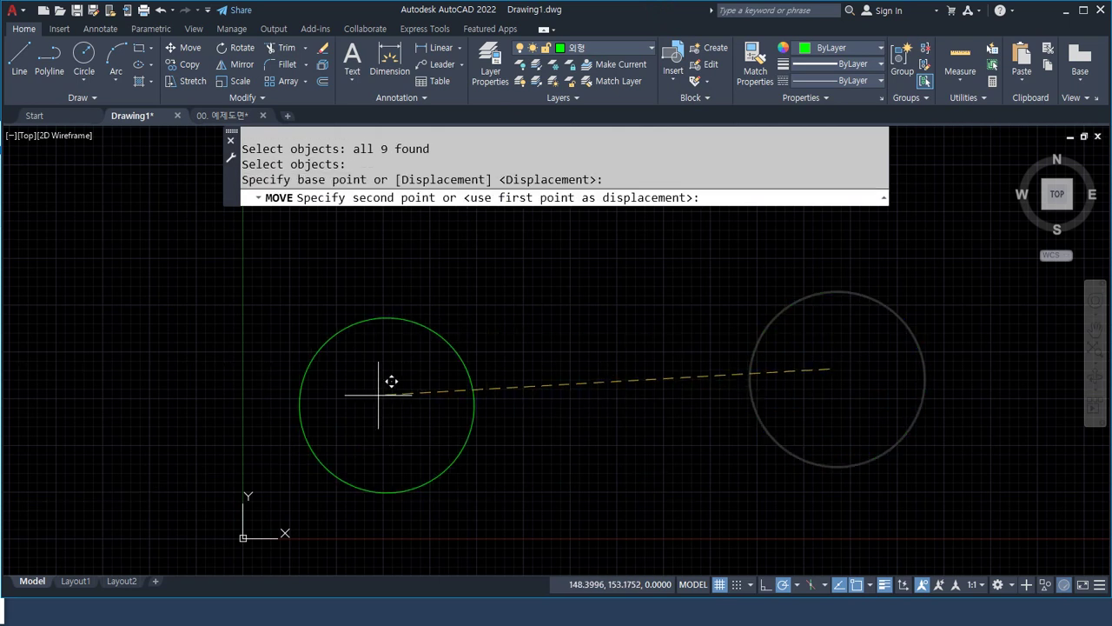
{"action": "left_click", "coordinate": [328, 368]}
Turn the 중심 layer back on so the red circles are displayed.
{"action": "left_click", "coordinate": [600, 49]}
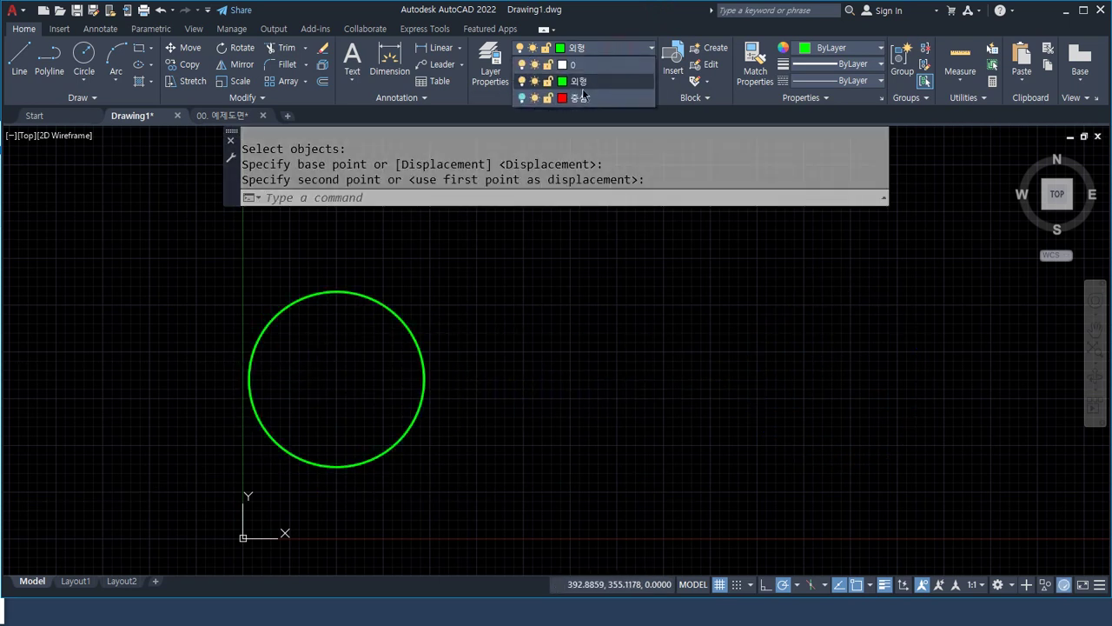
{"action": "left_click", "coordinate": [521, 99]}
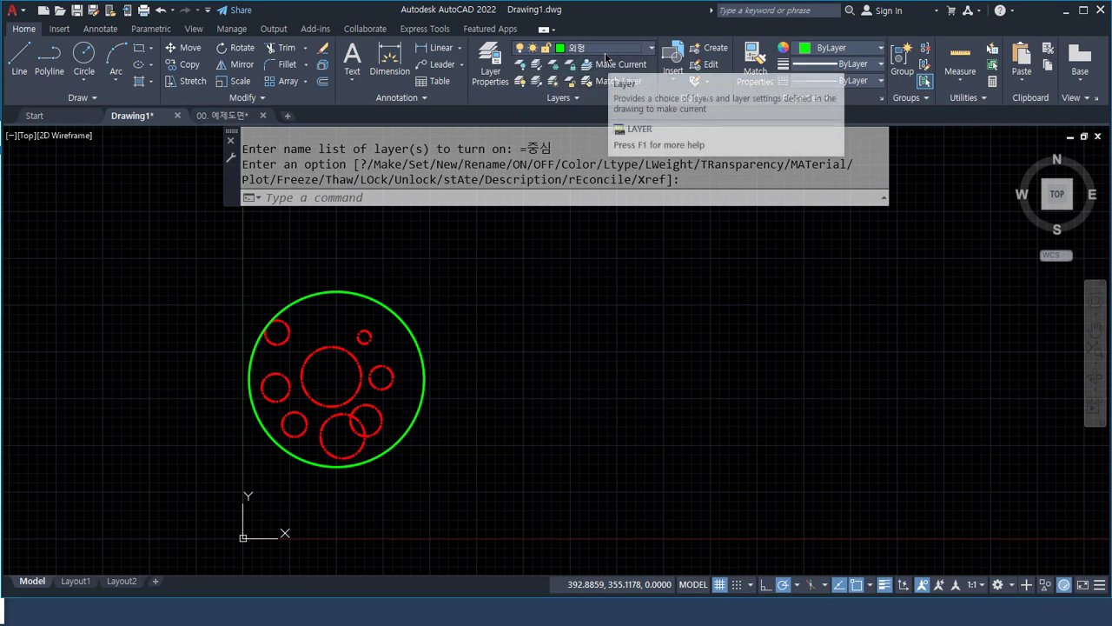
{"action": "left_click", "coordinate": [606, 52]}
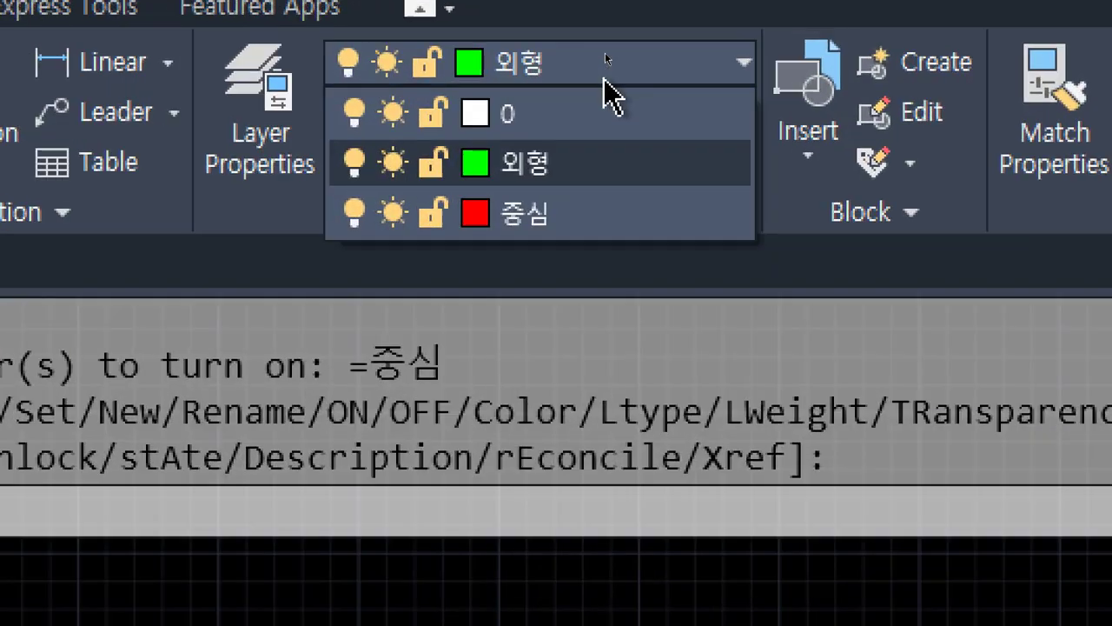
{"action": "left_click", "coordinate": [603, 52]}
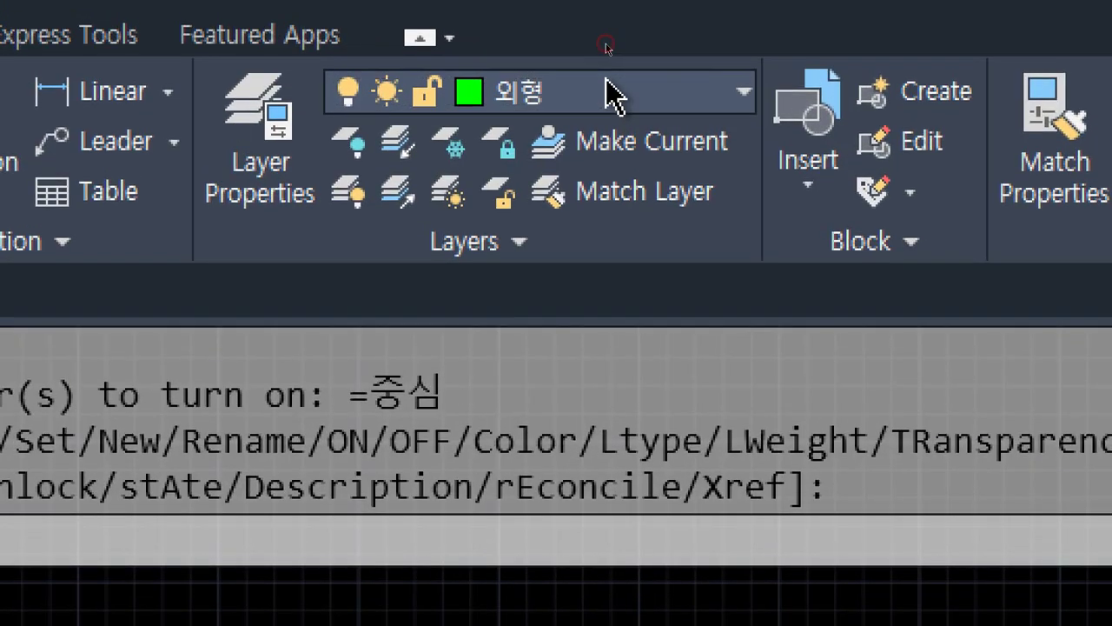
Turn off the current layer 외형, choosing to turn the current layer off.
{"action": "left_click", "coordinate": [609, 66]}
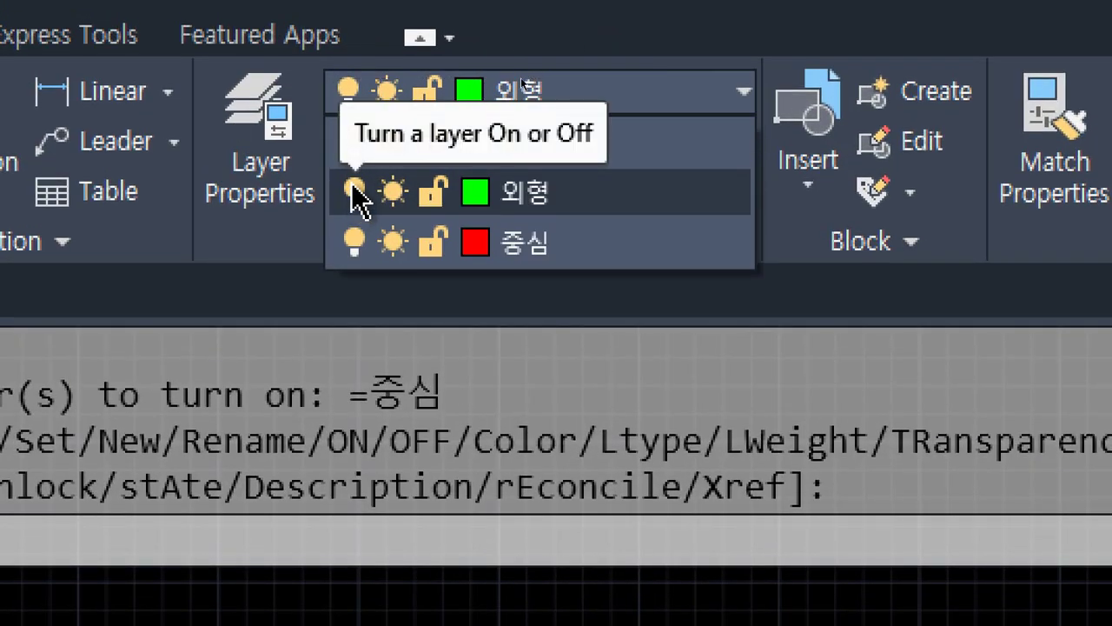
{"action": "left_click", "coordinate": [355, 190]}
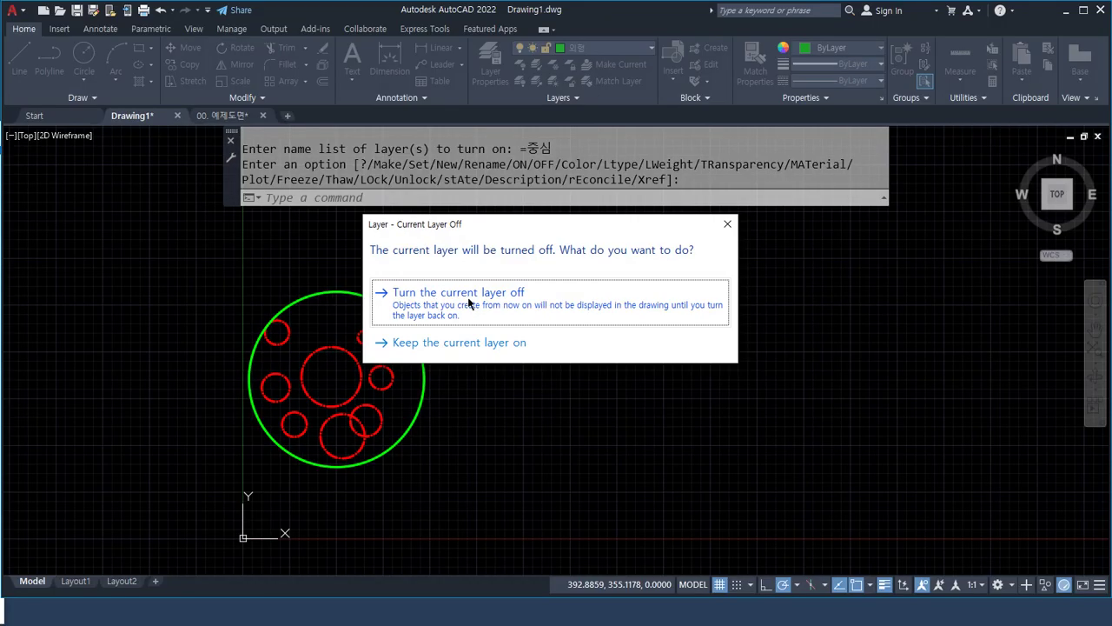
{"action": "left_click", "coordinate": [433, 297]}
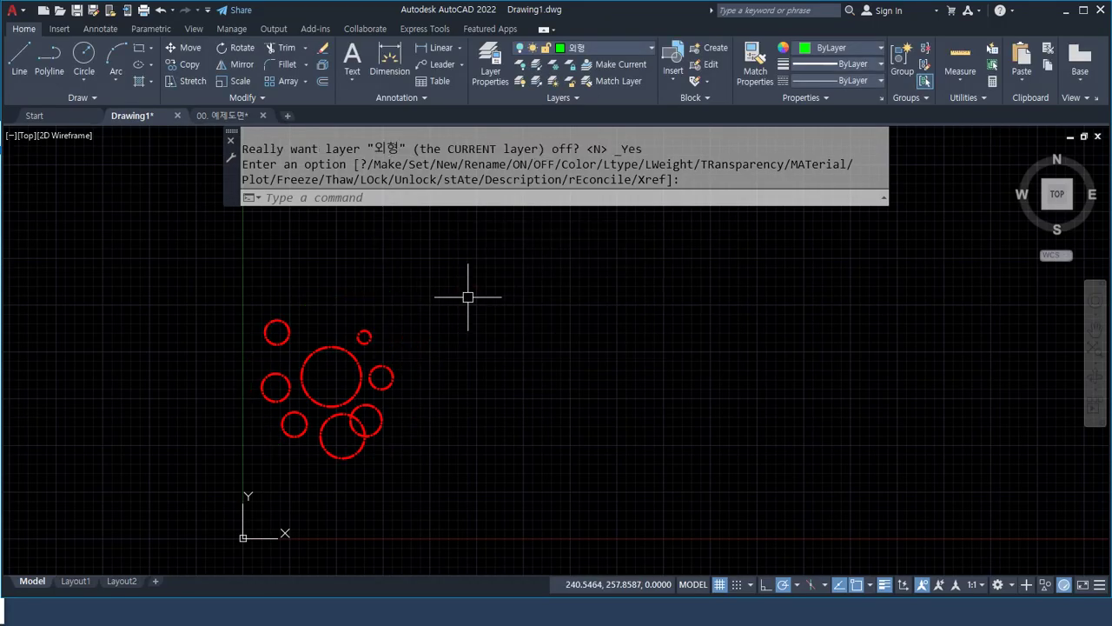
Draw four circles, about 45 to 55 in radius, in the empty area right of the red circles on the turned-off 외형 layer.
{"action": "type", "text": "c"}
{"action": "key", "text": "Return"}
{"action": "left_click", "coordinate": [514, 304]}
{"action": "left_click", "coordinate": [515, 266]}
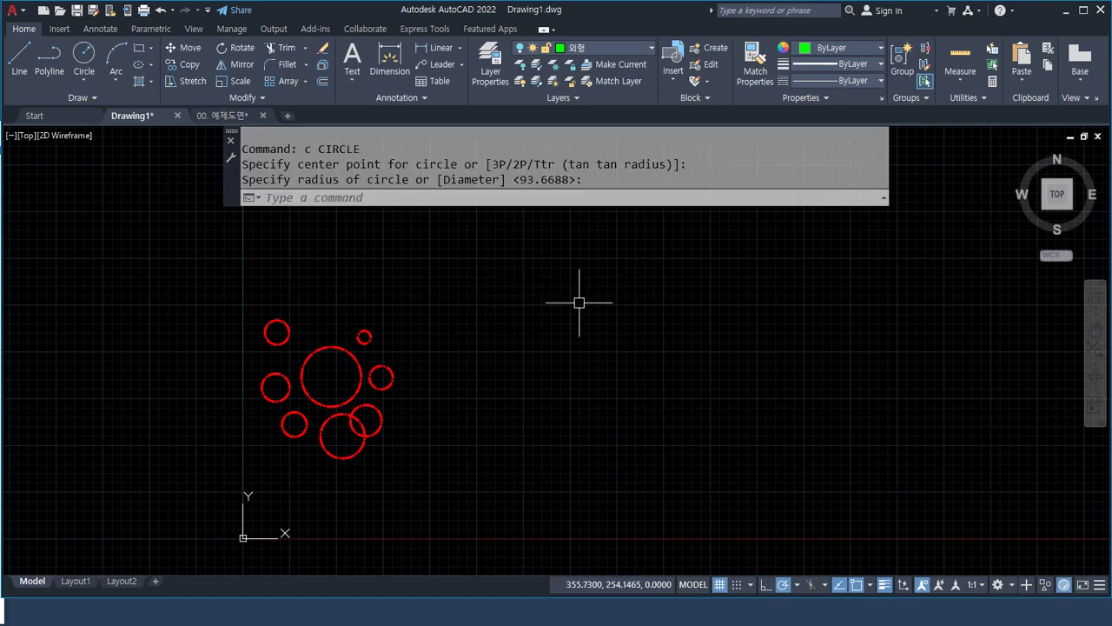
{"action": "key", "text": "Return"}
{"action": "left_click", "coordinate": [597, 311]}
{"action": "left_click", "coordinate": [591, 268]}
{"action": "key", "text": "Return"}
{"action": "left_click", "coordinate": [519, 355]}
{"action": "left_click", "coordinate": [519, 298]}
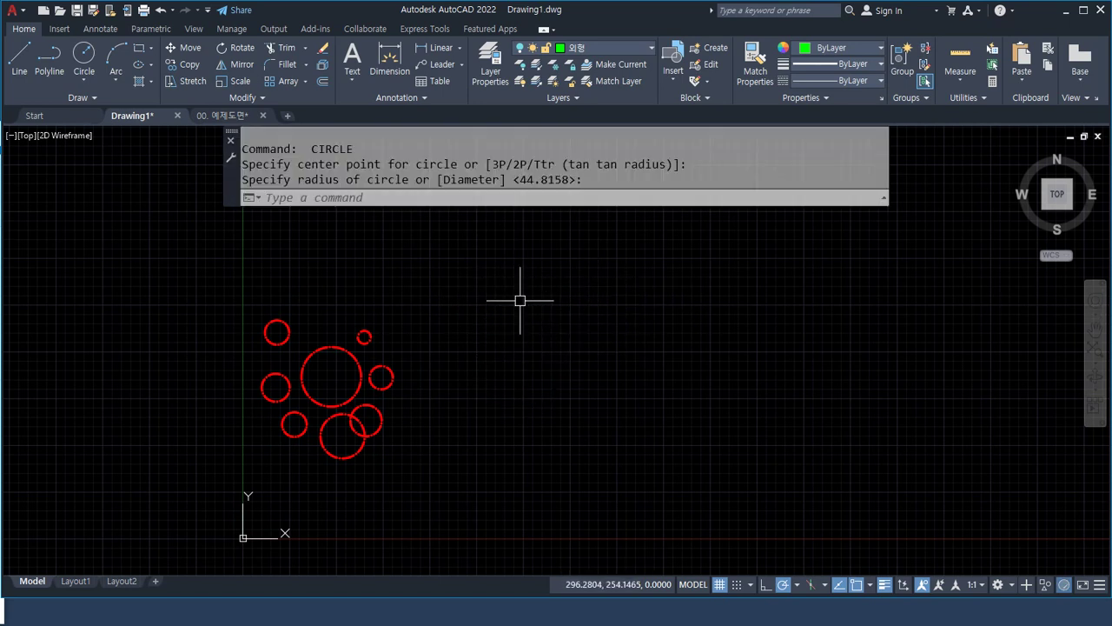
{"action": "key", "text": "Return"}
{"action": "left_click", "coordinate": [577, 360]}
{"action": "left_click", "coordinate": [563, 310]}
Draw six more overlapping circles, up to about 72 in radius, around nearly the same center on the hidden 외형 layer.
{"action": "key", "text": "Return"}
{"action": "left_click", "coordinate": [525, 306]}
{"action": "left_click", "coordinate": [522, 268]}
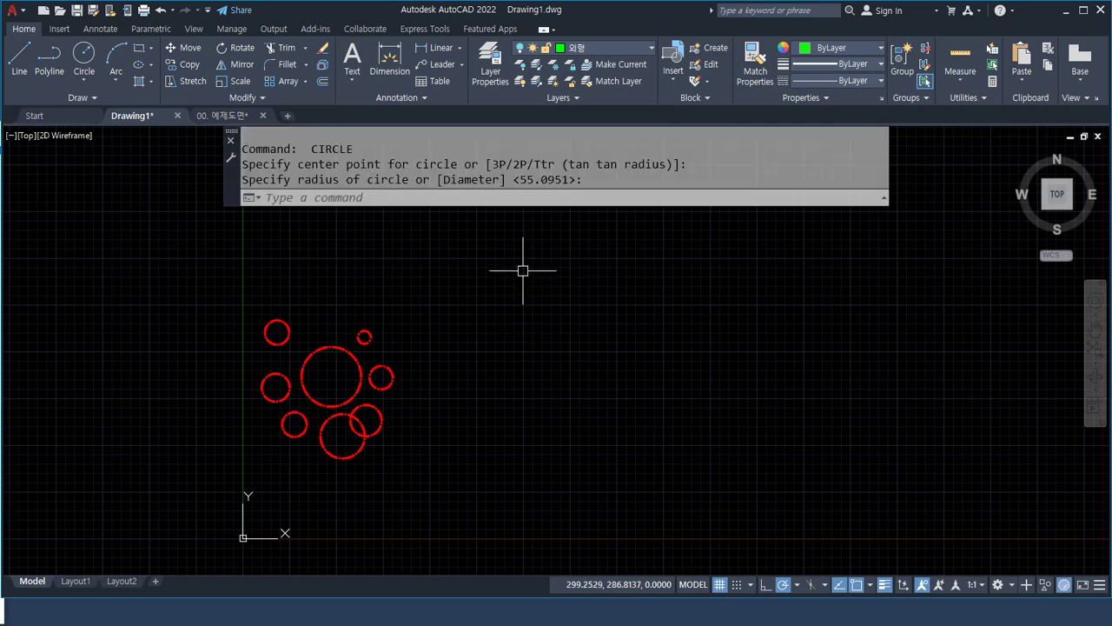
{"action": "key", "text": "Return"}
{"action": "left_click", "coordinate": [514, 319]}
{"action": "left_click", "coordinate": [515, 262]}
{"action": "key", "text": "Return"}
{"action": "left_click", "coordinate": [516, 298]}
{"action": "left_click", "coordinate": [517, 266]}
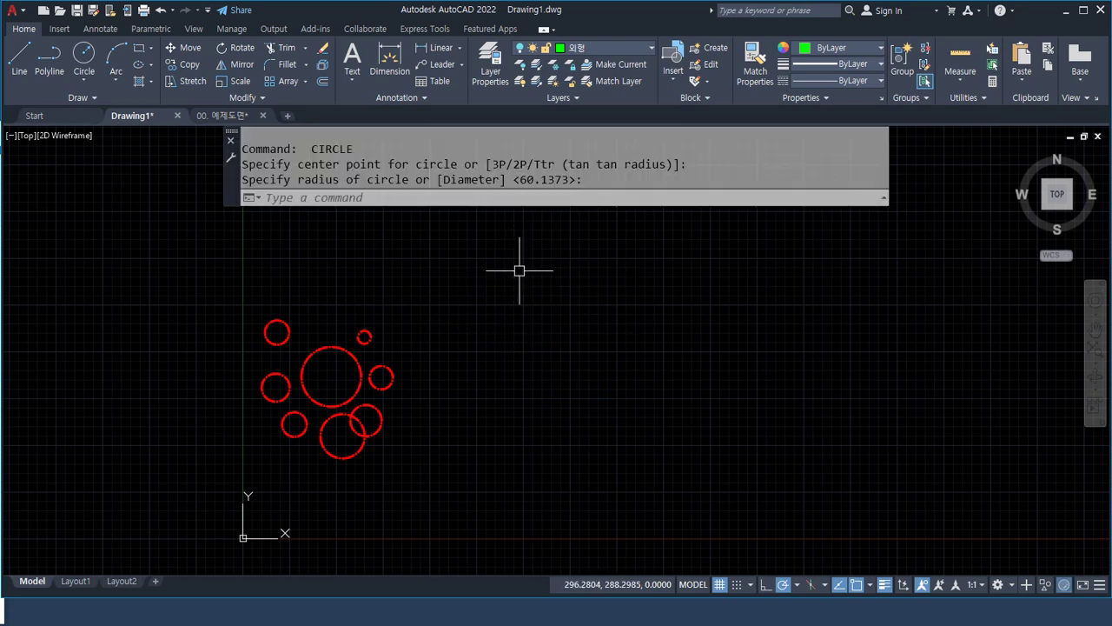
{"action": "key", "text": "Return"}
{"action": "left_click", "coordinate": [511, 309]}
{"action": "left_click", "coordinate": [511, 266]}
{"action": "key", "text": "Return"}
{"action": "left_click", "coordinate": [514, 309]}
{"action": "left_click", "coordinate": [516, 252]}
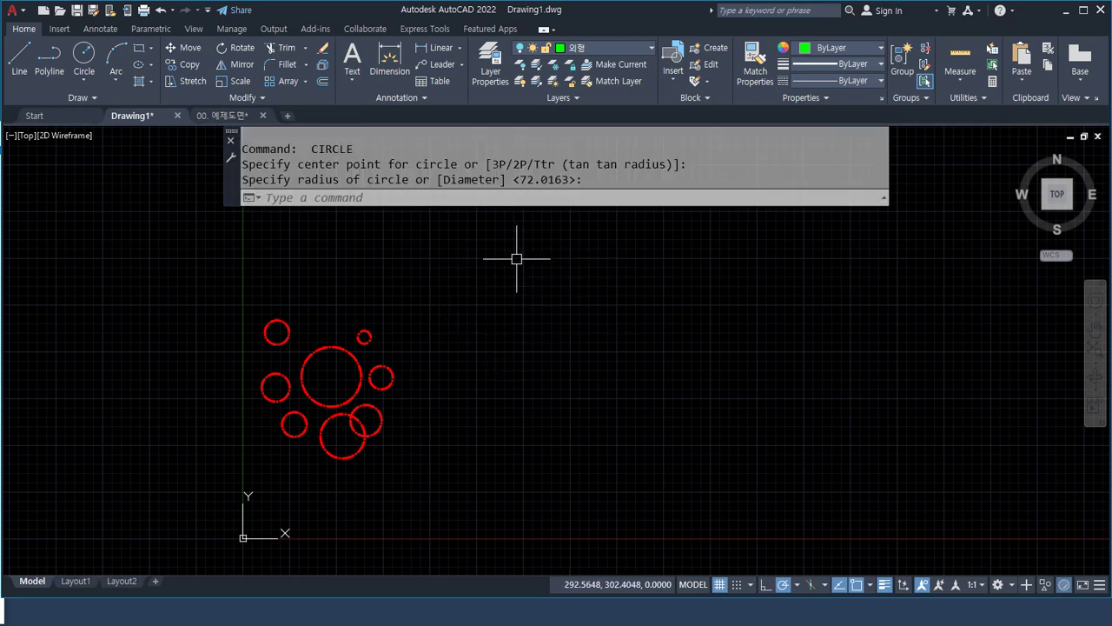
{"action": "key", "text": "Return"}
{"action": "left_click", "coordinate": [516, 309]}
{"action": "left_click", "coordinate": [515, 256]}
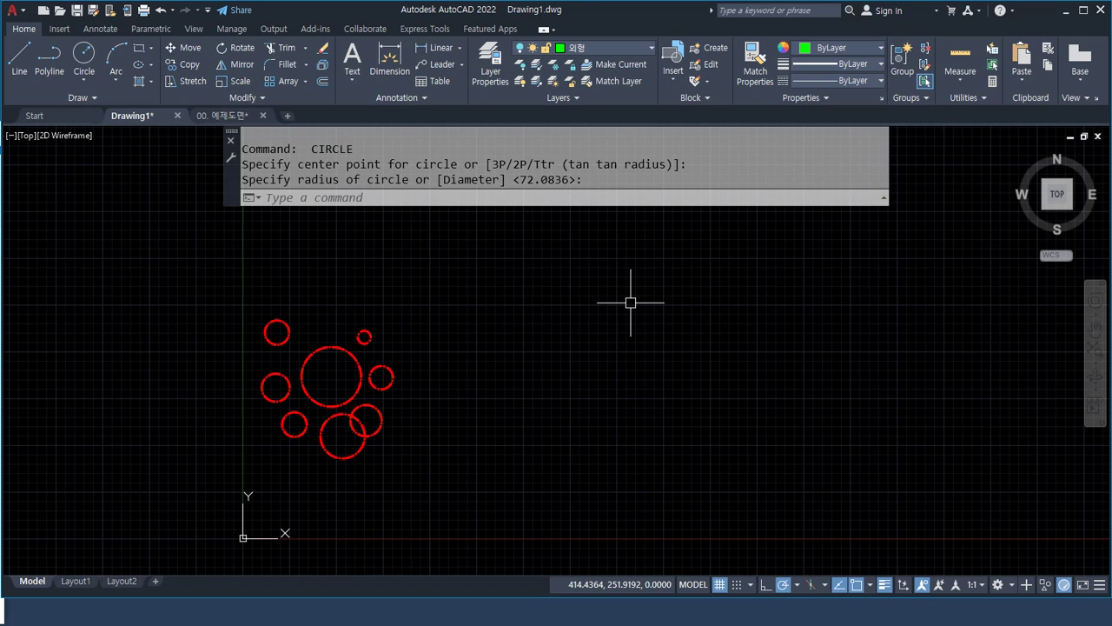
Turn the 외형 layer back on and erase the ten overlapping green circles beside the large circle.
{"action": "left_click", "coordinate": [591, 48]}
{"action": "left_click", "coordinate": [521, 82]}
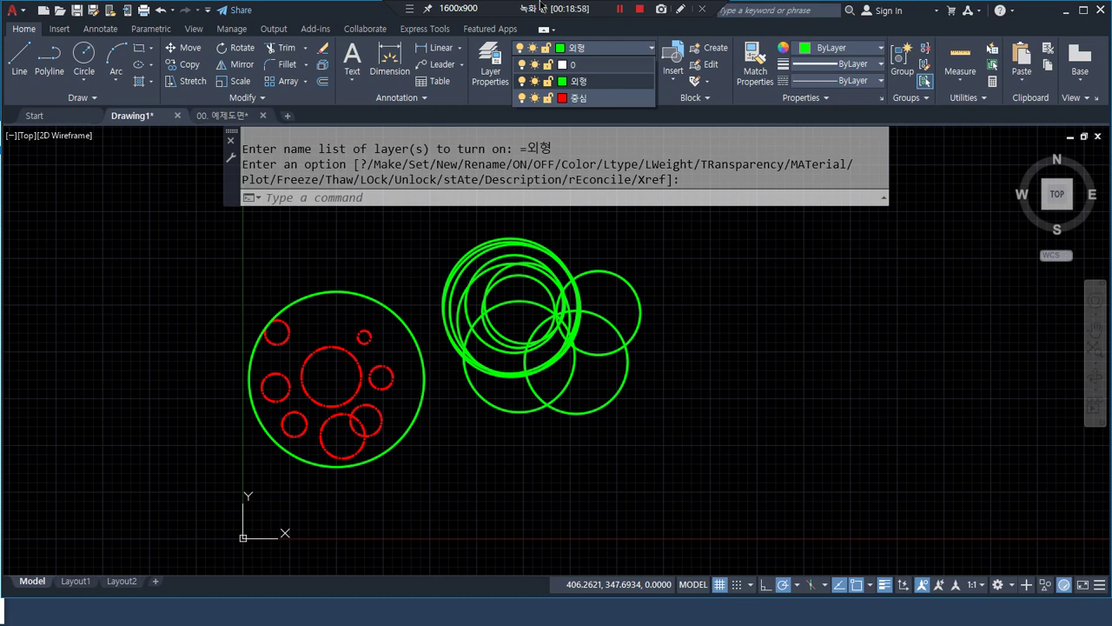
{"action": "left_click", "coordinate": [661, 382]}
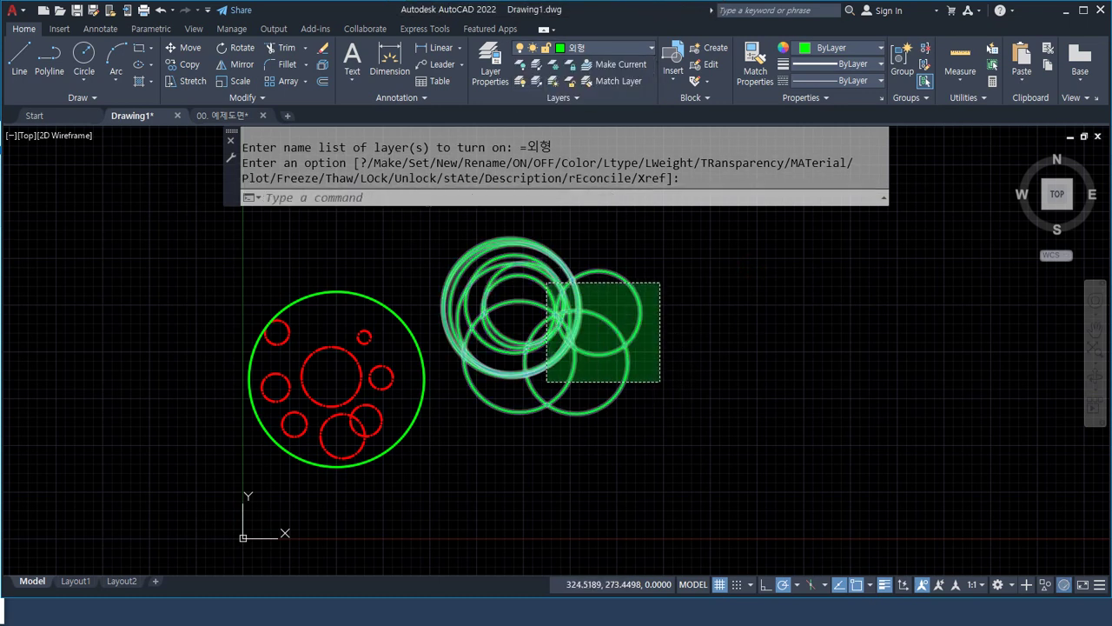
{"action": "left_click", "coordinate": [547, 283]}
{"action": "type", "text": "e"}
{"action": "key", "text": "Return"}
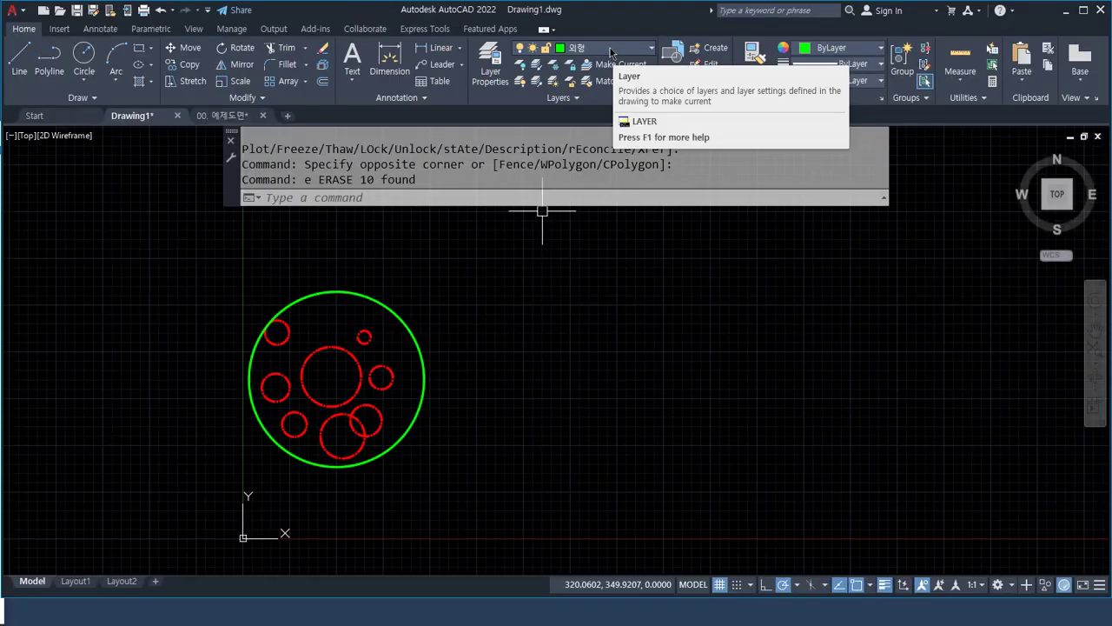
{"action": "key", "text": "Escape"}
Try to freeze the current layer 외형.
{"action": "left_click", "coordinate": [611, 54]}
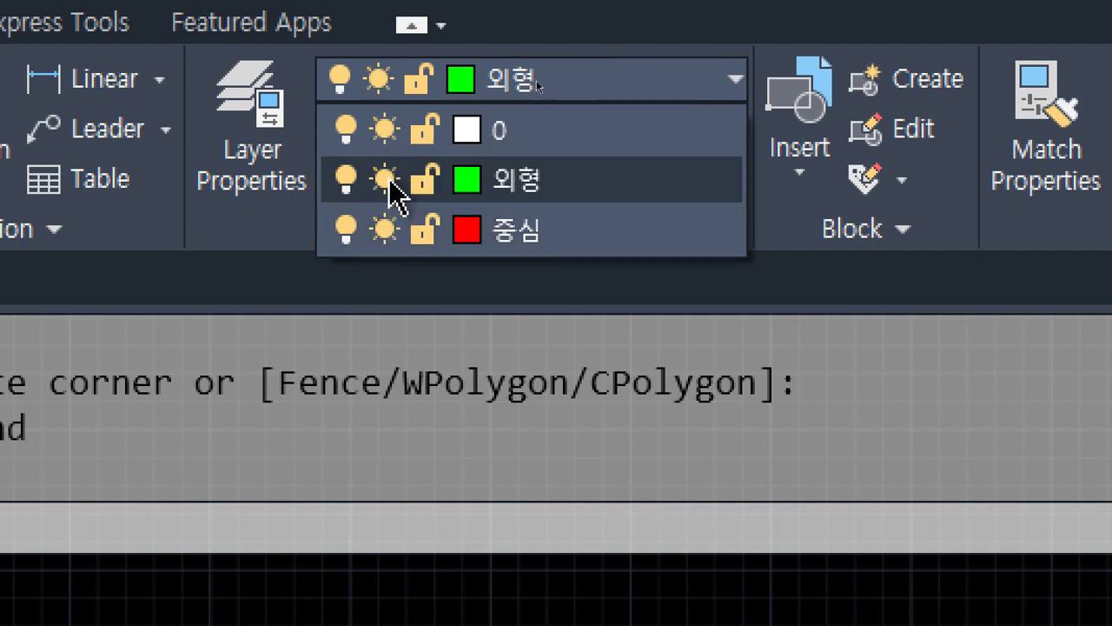
{"action": "left_click", "coordinate": [388, 189]}
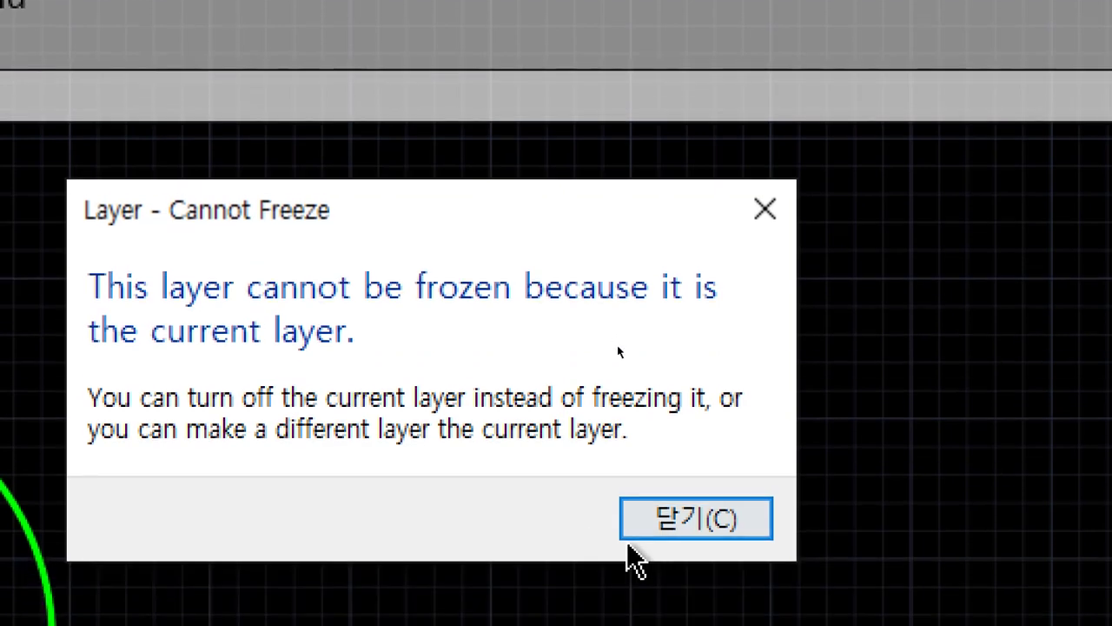
{"action": "left_click", "coordinate": [648, 580]}
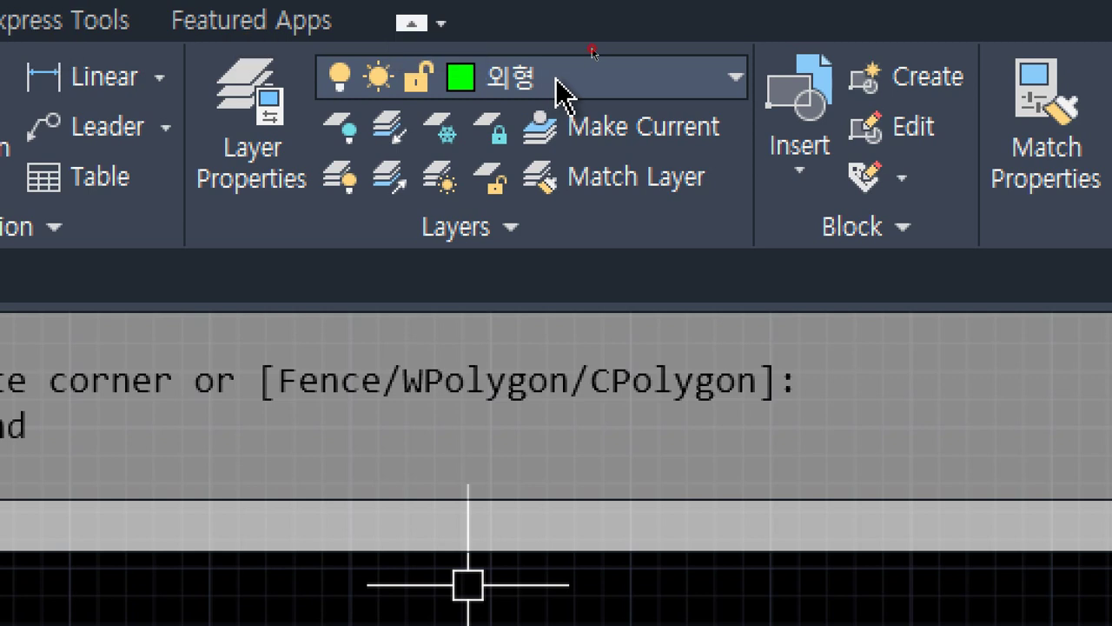
Freeze the 중심 layer in all viewports.
{"action": "left_click", "coordinate": [556, 83]}
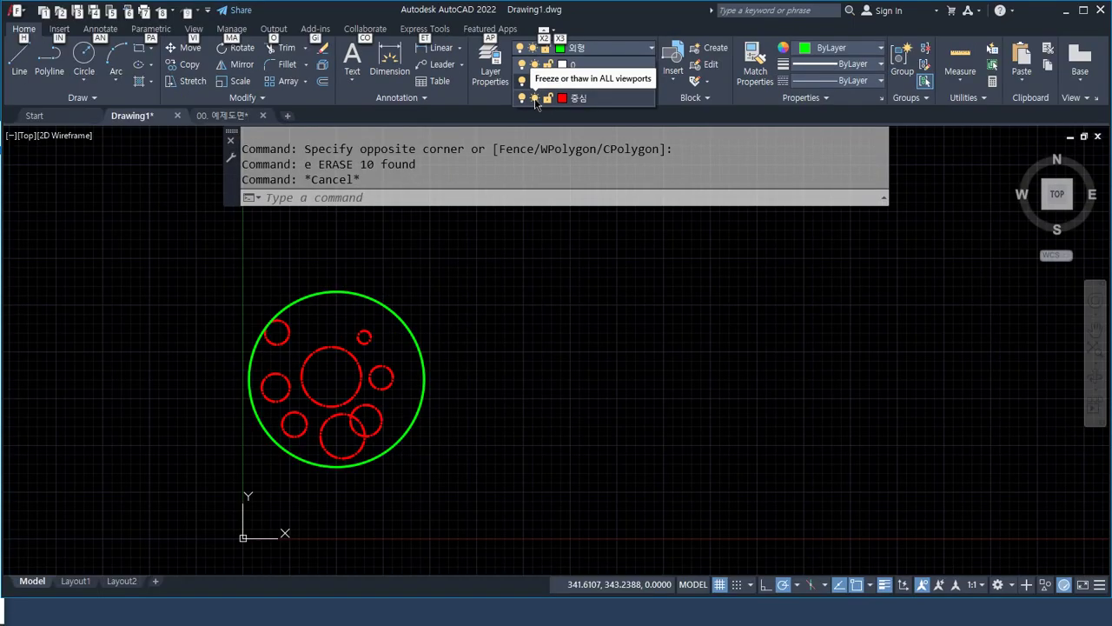
{"action": "left_click", "coordinate": [535, 98]}
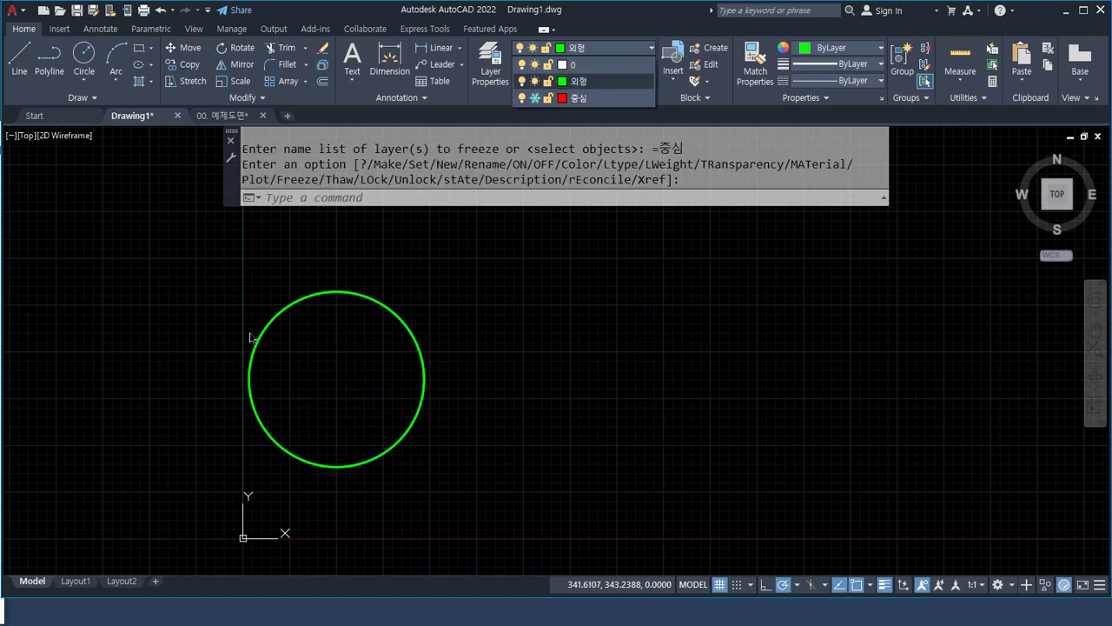
{"action": "left_click", "coordinate": [300, 306]}
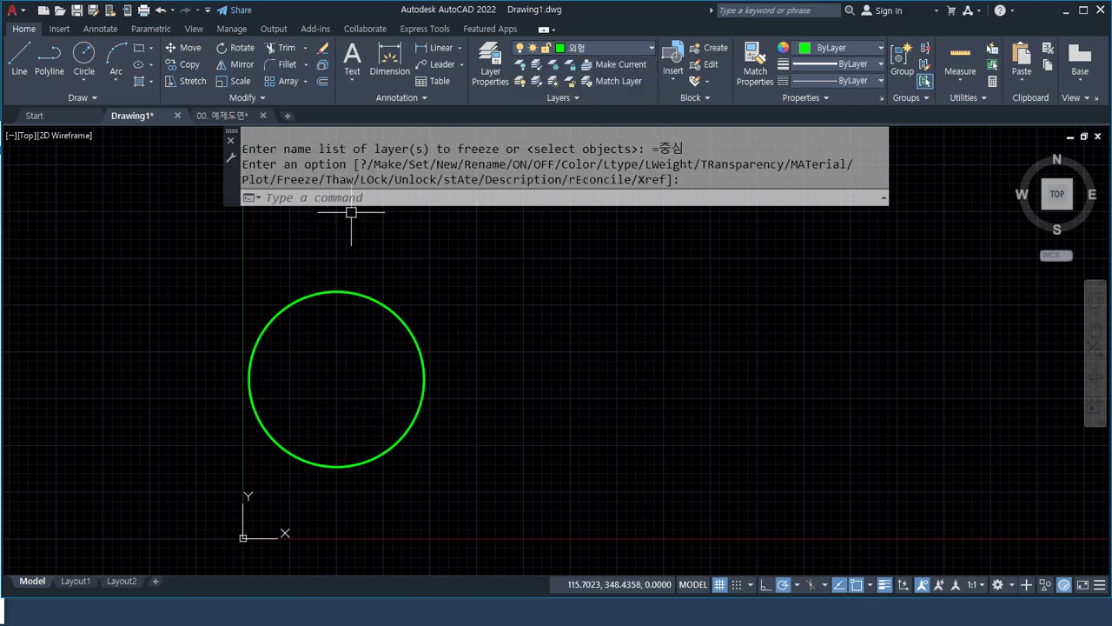
Move all objects horizontally along X from the large green circle's center to the empty area well away from the origin.
{"action": "left_click", "coordinate": [352, 199]}
{"action": "type", "text": "m"}
{"action": "key", "text": "Return"}
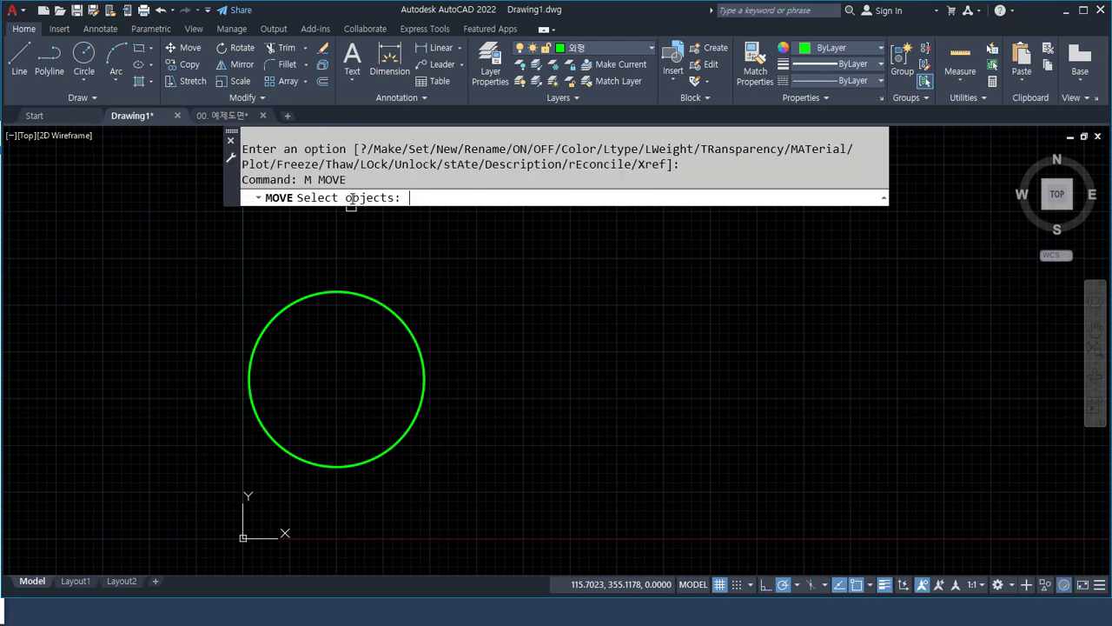
{"action": "type", "text": "all"}
{"action": "key", "text": "Return"}
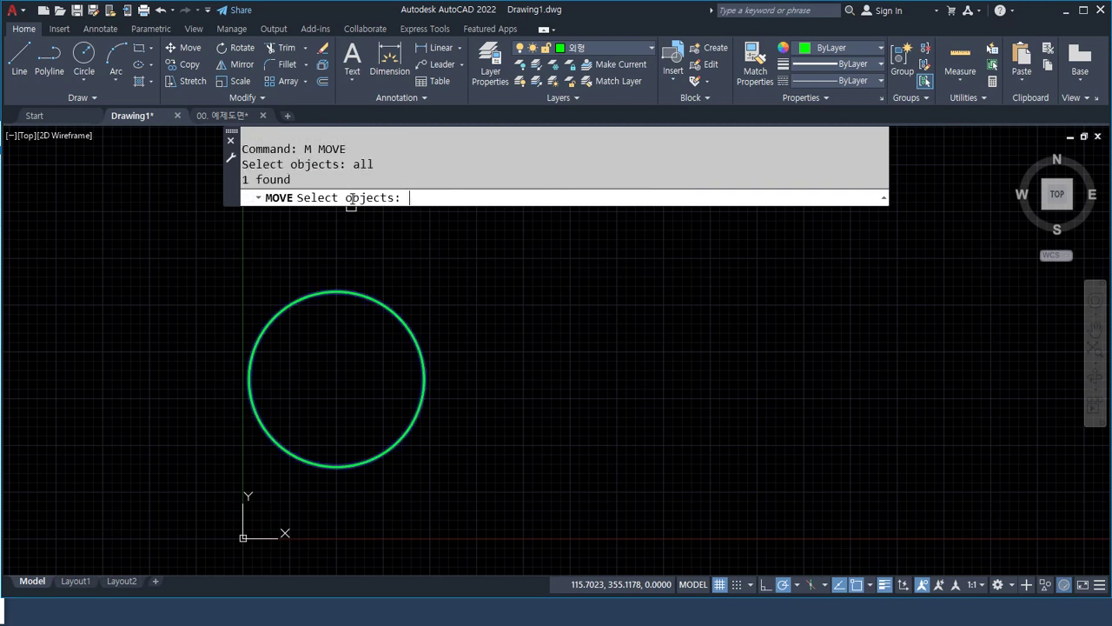
{"action": "key", "text": "Return"}
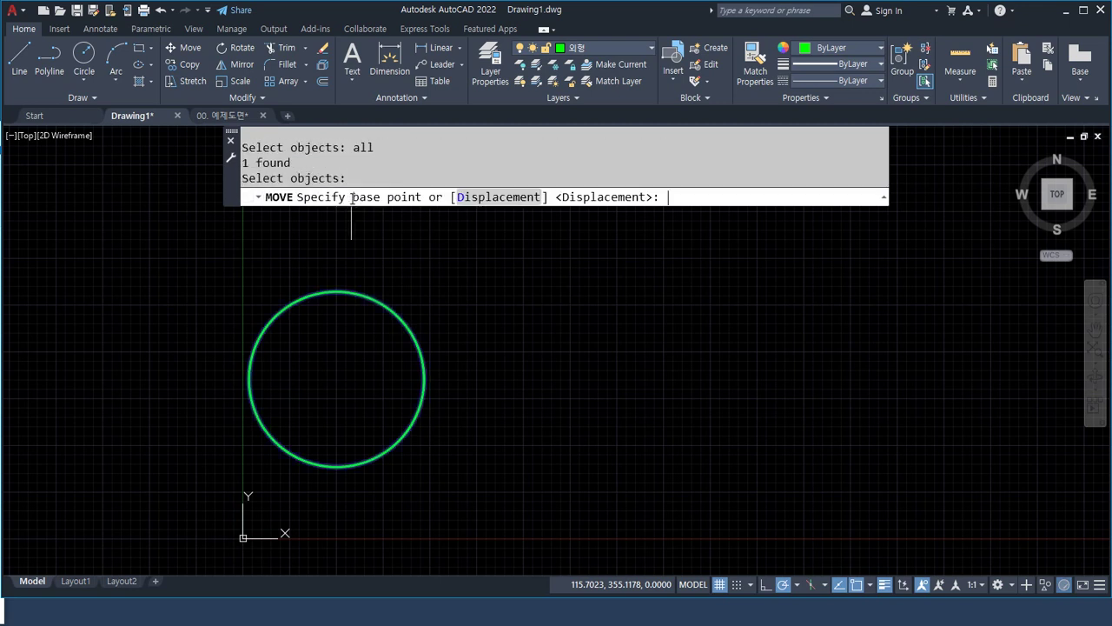
{"action": "left_click", "coordinate": [337, 378]}
{"action": "left_click", "coordinate": [879, 379]}
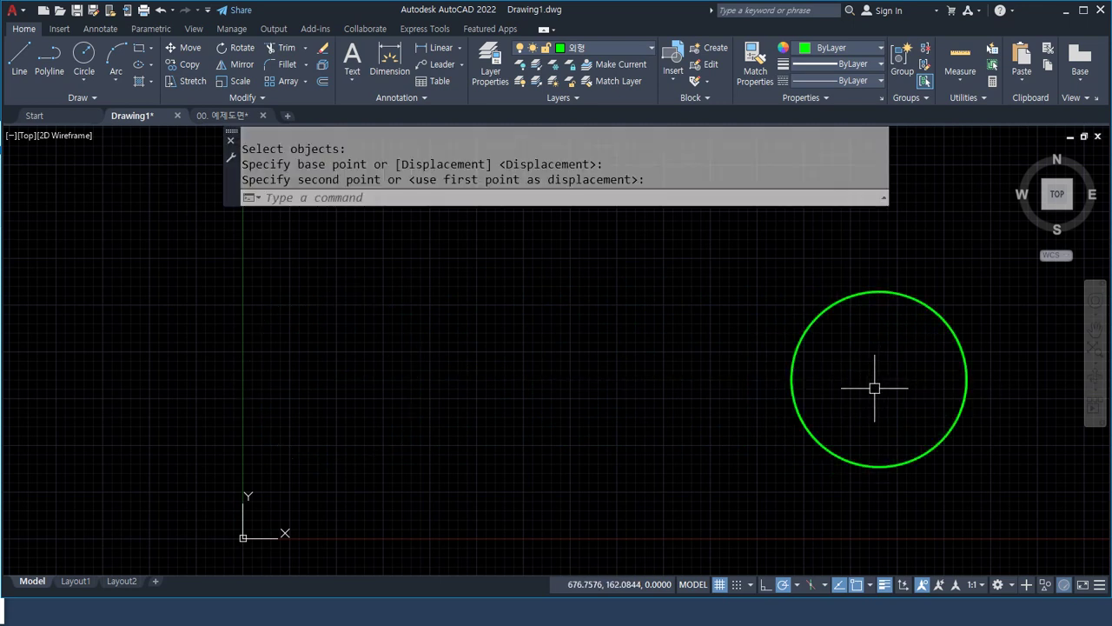
Thaw the 중심 layer to check where the red circles are, and freeze it again.
{"action": "left_click", "coordinate": [611, 54]}
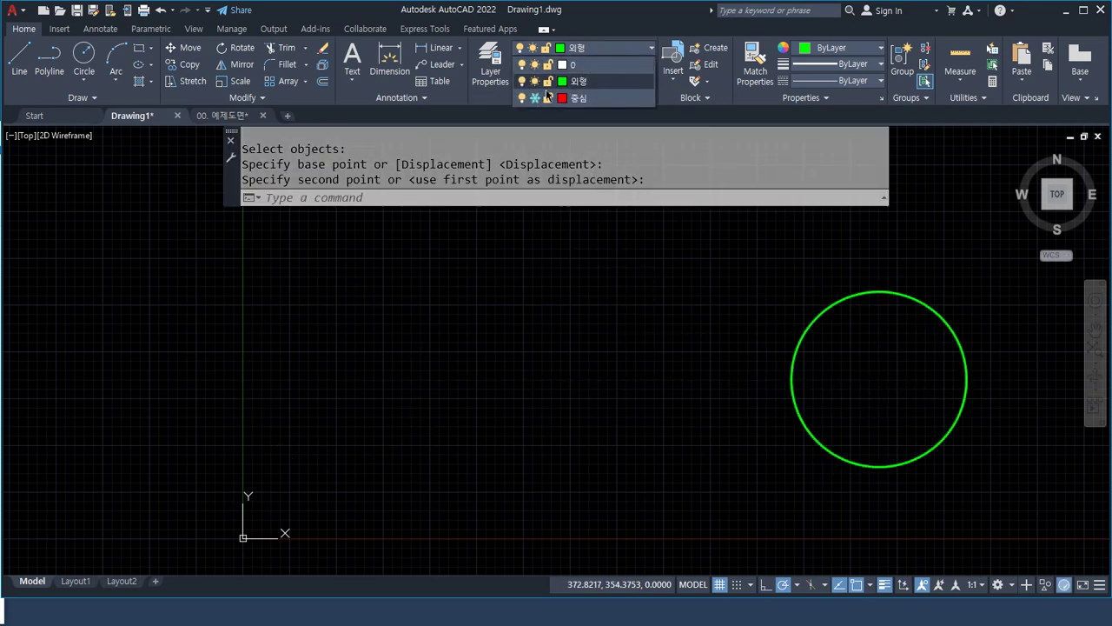
{"action": "left_click", "coordinate": [535, 98]}
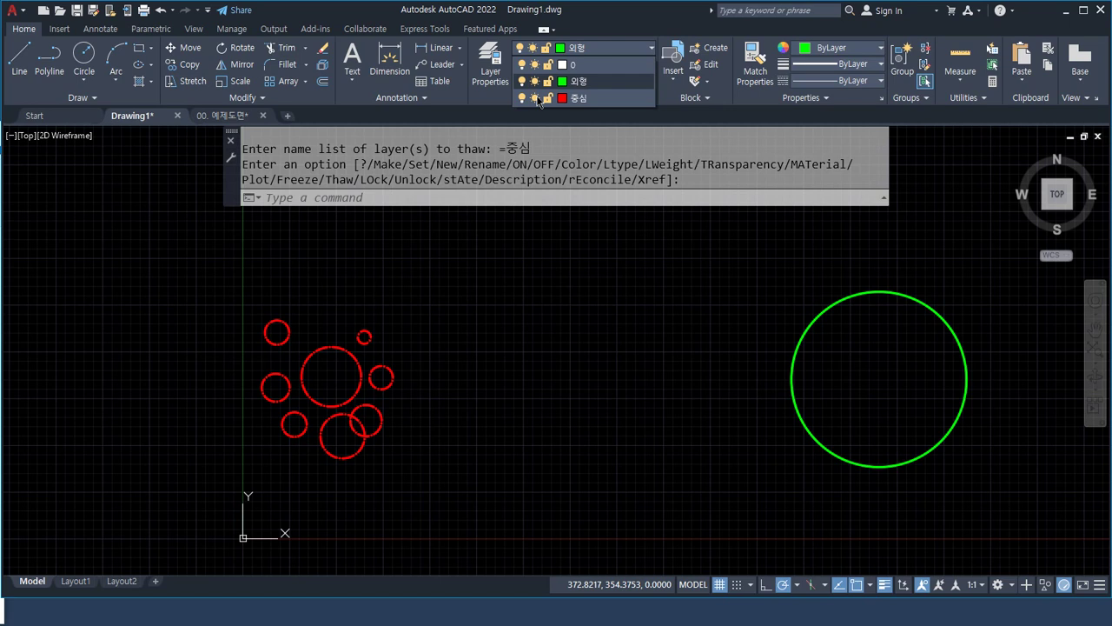
{"action": "left_click", "coordinate": [536, 98]}
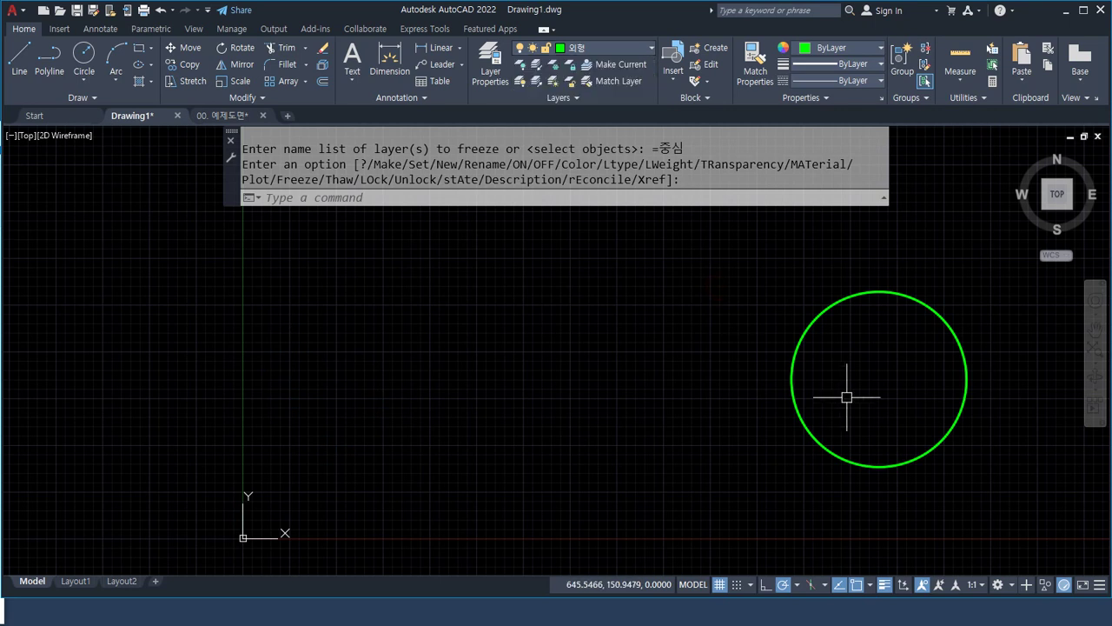
Move all objects from the green circle's center back toward the origin, near the circle's former position.
{"action": "type", "text": "m"}
{"action": "key", "text": "Return"}
{"action": "type", "text": "all"}
{"action": "key", "text": "Return"}
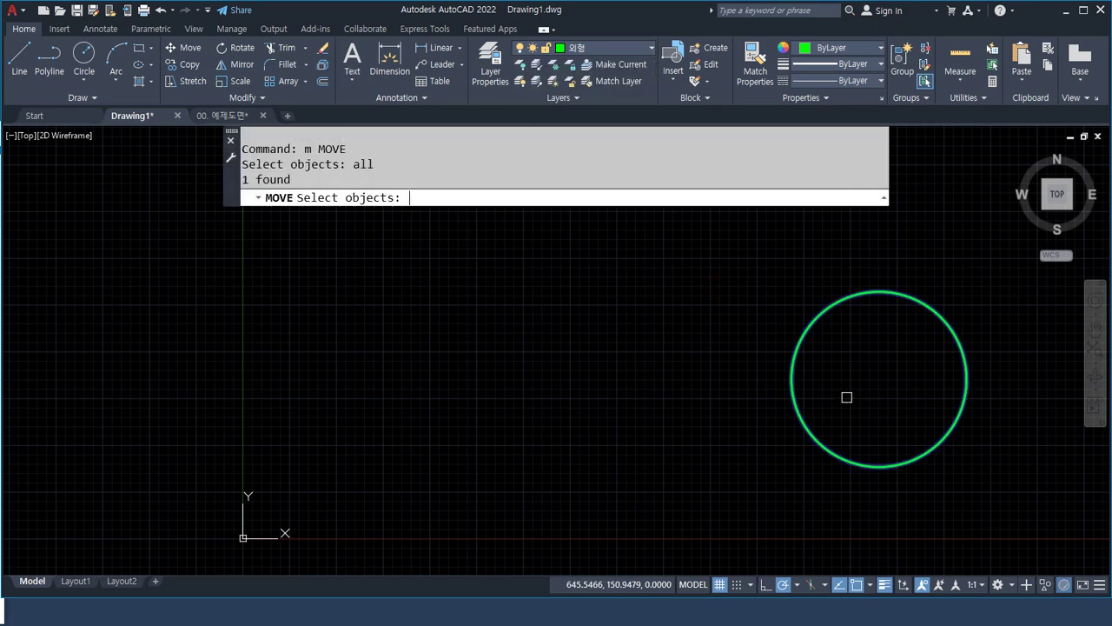
{"action": "key", "text": "Return"}
{"action": "left_click", "coordinate": [879, 379]}
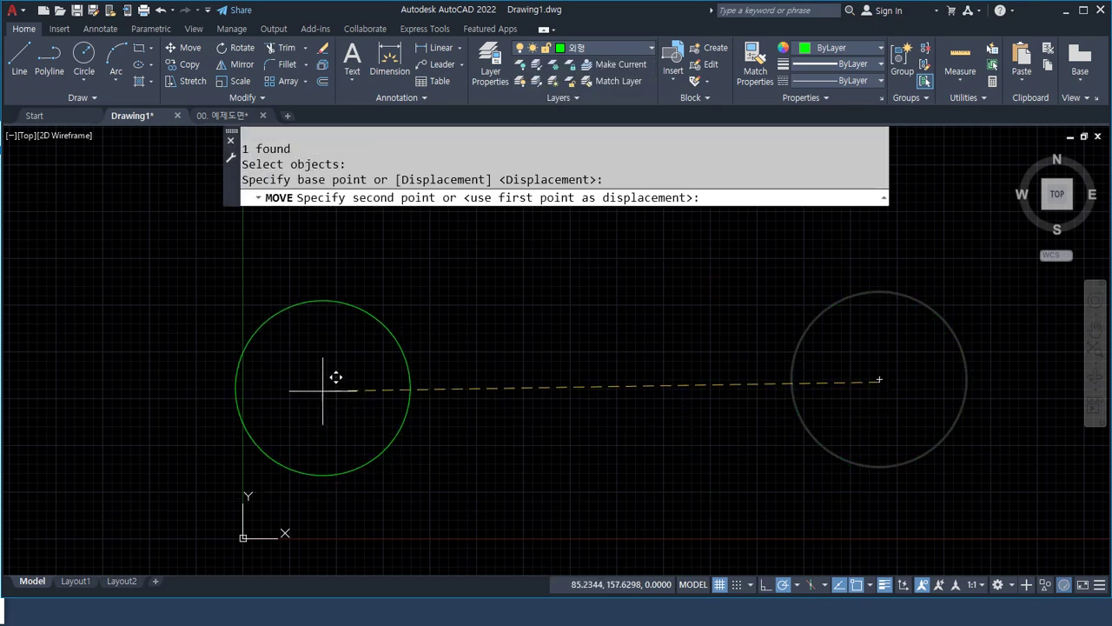
{"action": "left_click", "coordinate": [361, 379]}
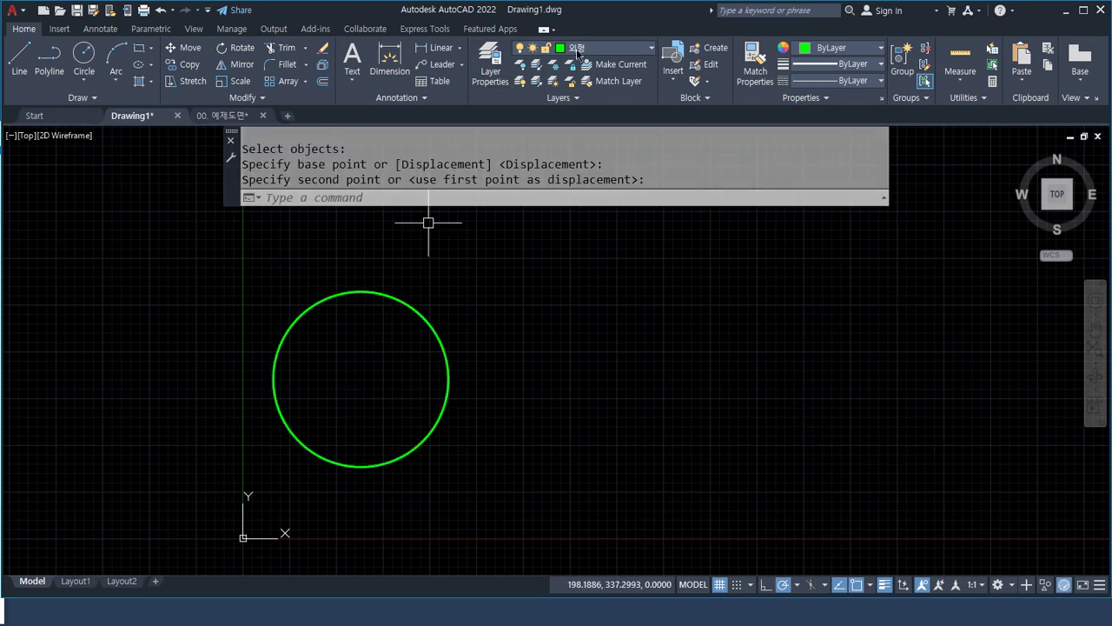
Thaw the 중심 layer and lock both the 중심 and 외형 layers.
{"action": "left_click", "coordinate": [577, 52]}
{"action": "left_click", "coordinate": [537, 99]}
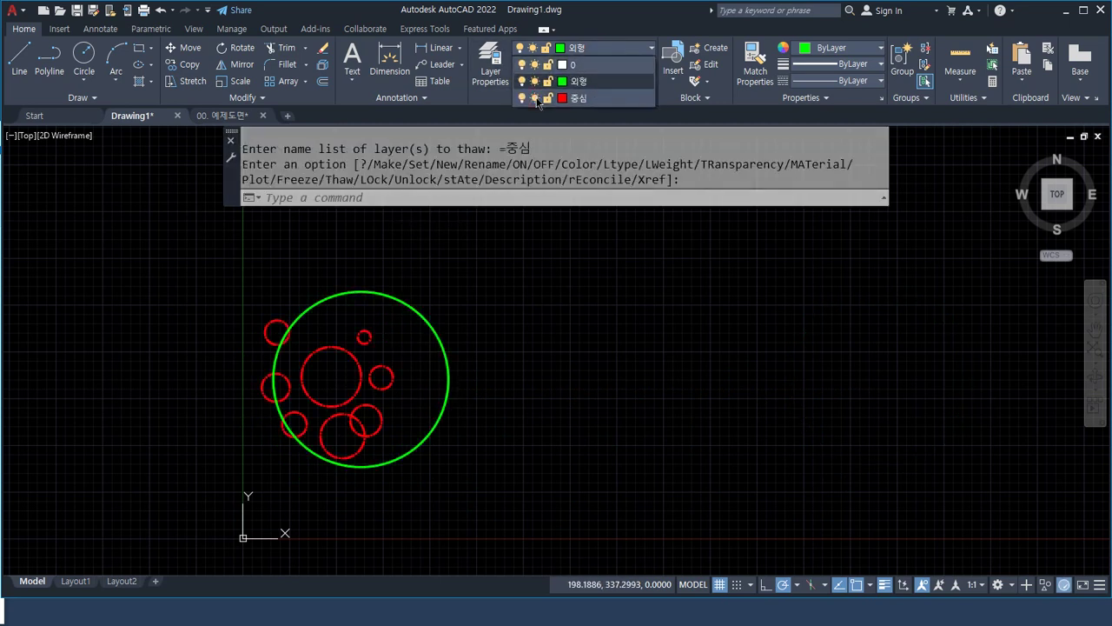
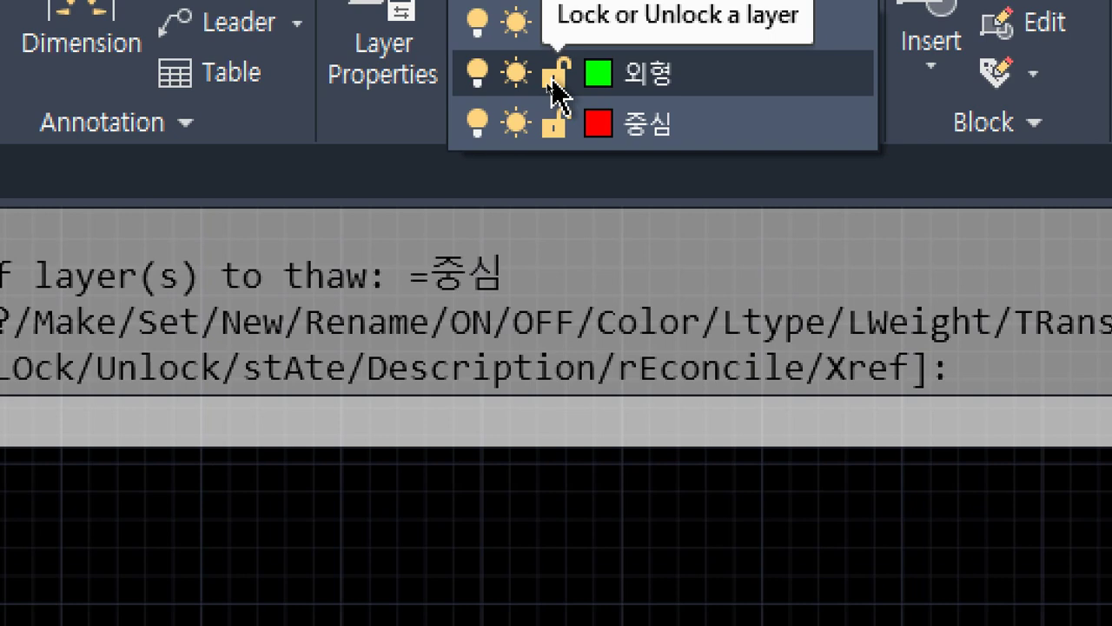
{"action": "left_click", "coordinate": [554, 124]}
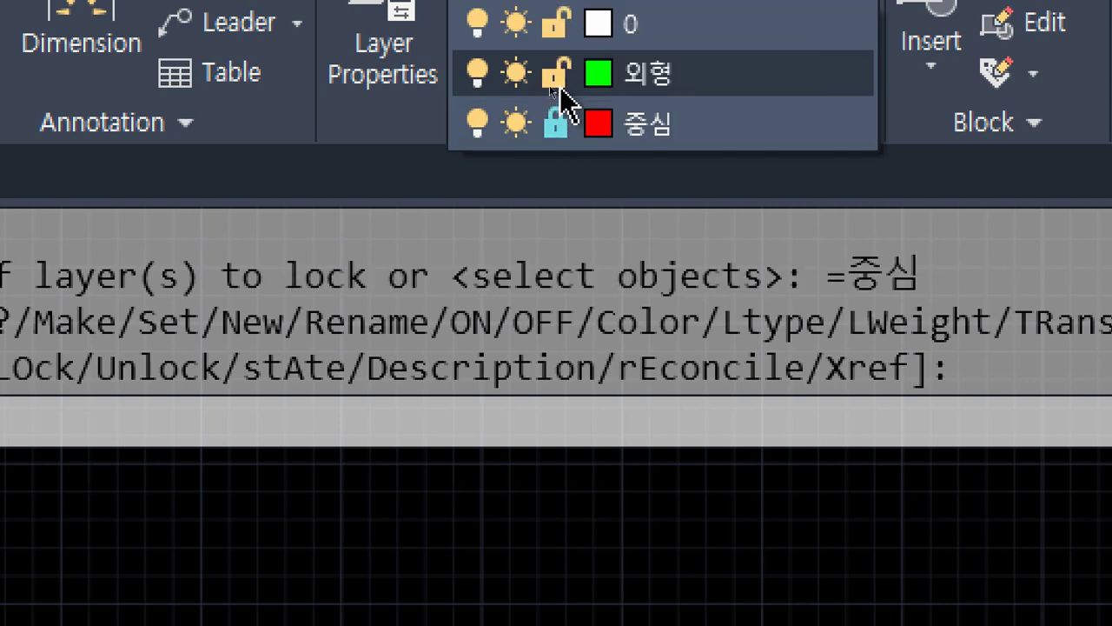
{"action": "left_click", "coordinate": [561, 87]}
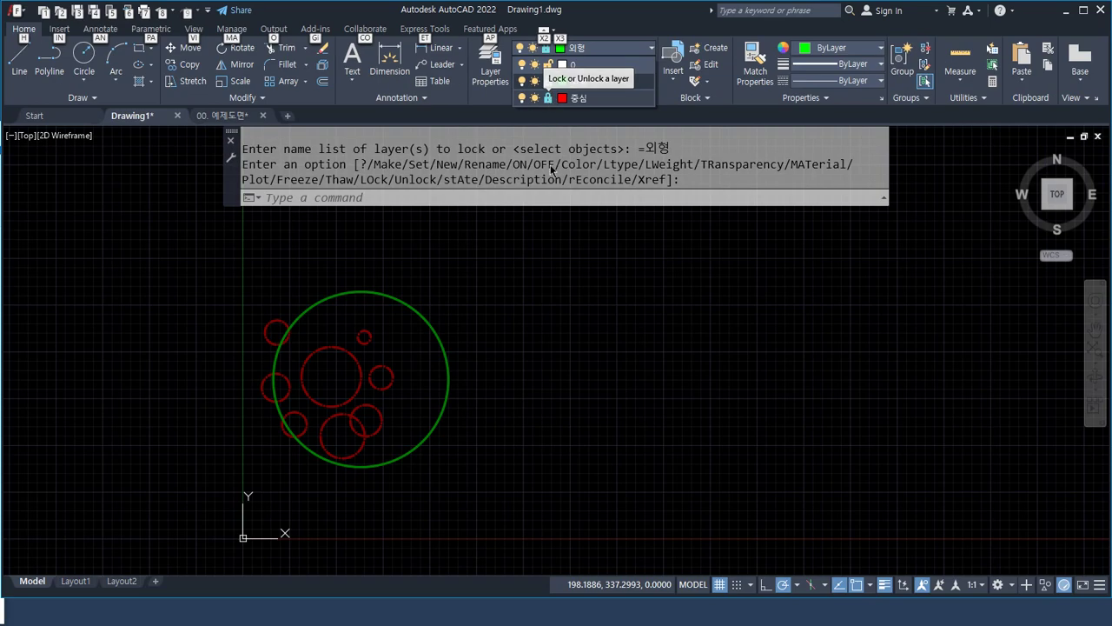
{"action": "key", "text": "Escape"}
{"action": "key", "text": "Escape"}
Try to erase all circles on the locked layers, selecting them before and during the Erase command.
{"action": "left_click", "coordinate": [522, 471]}
{"action": "left_click", "coordinate": [181, 301]}
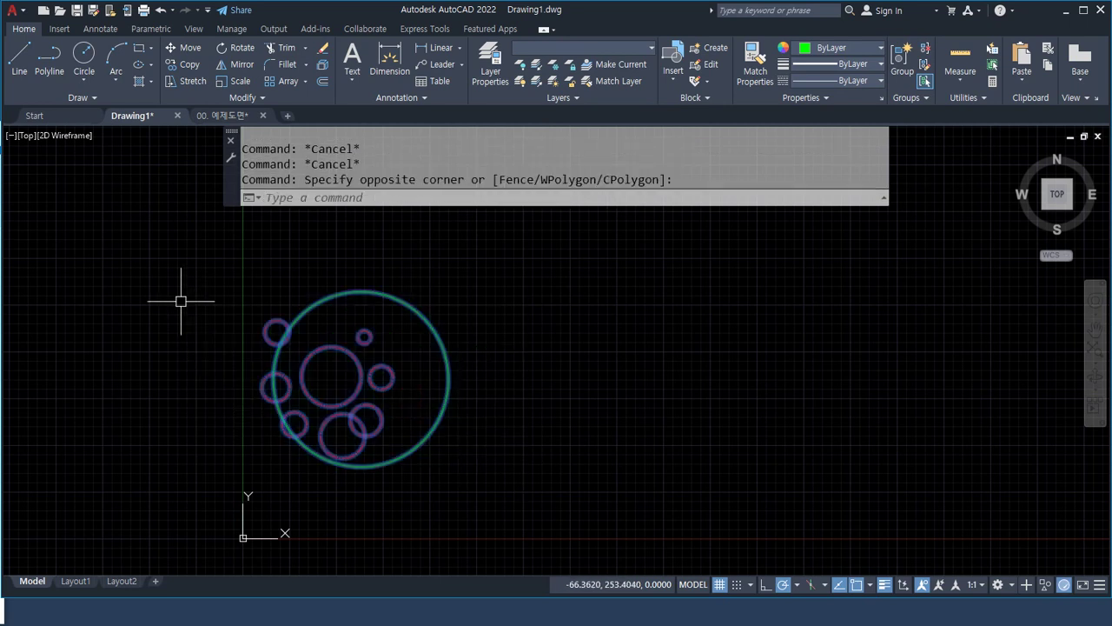
{"action": "key", "text": "Delete"}
{"action": "left_click", "coordinate": [220, 254]}
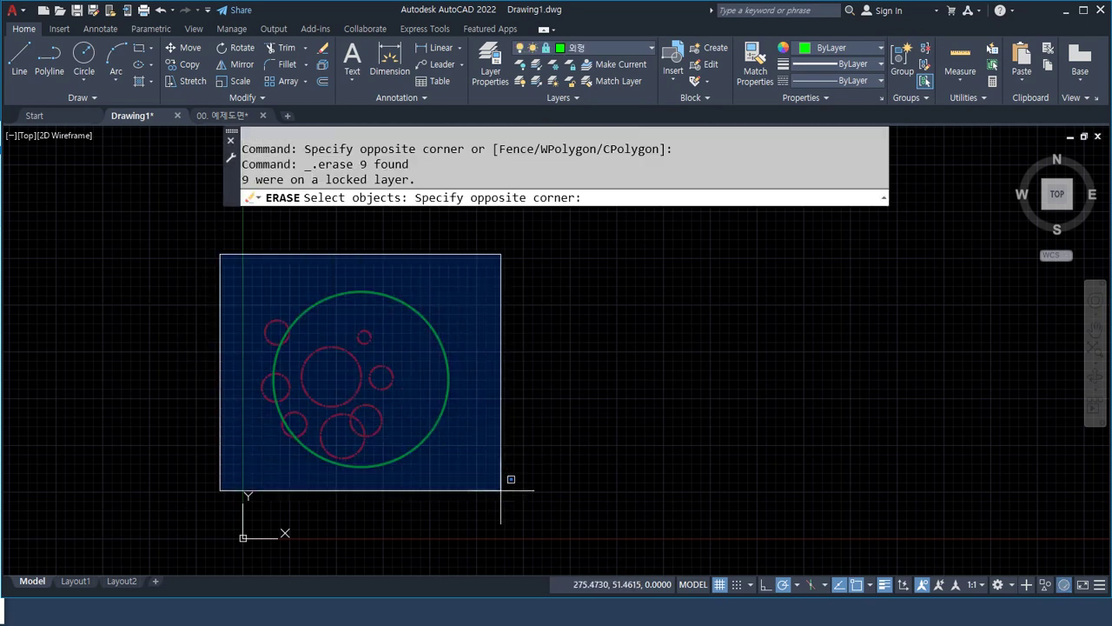
{"action": "left_click", "coordinate": [501, 489]}
{"action": "key", "text": "Return"}
Try to move all objects on the locked layers with the Move command.
{"action": "type", "text": "m"}
{"action": "key", "text": "Return"}
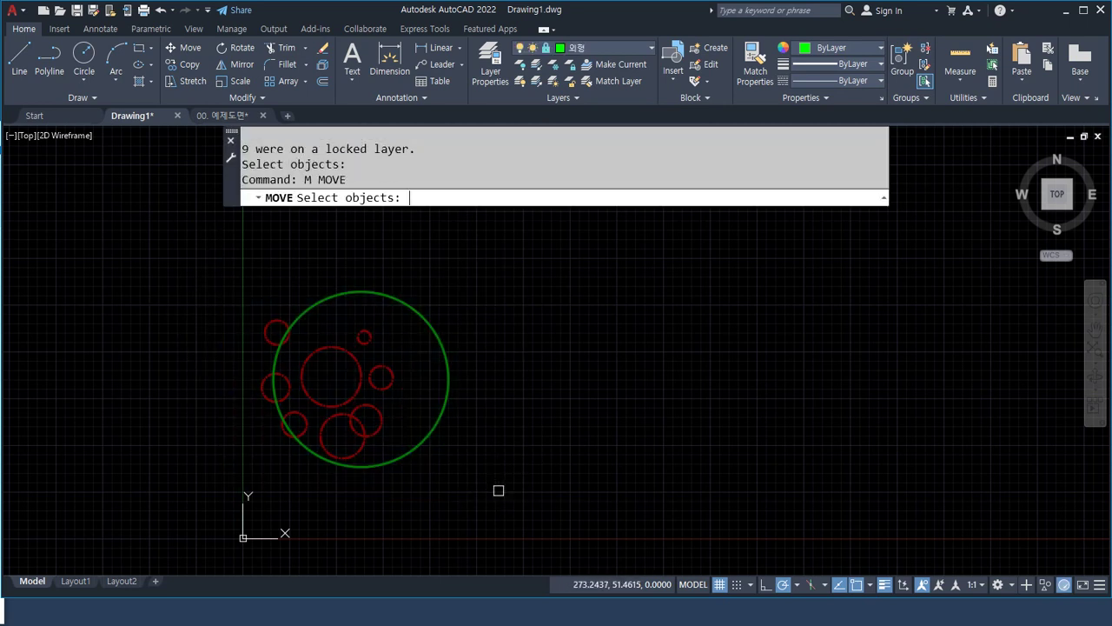
{"action": "type", "text": "all"}
{"action": "key", "text": "Return"}
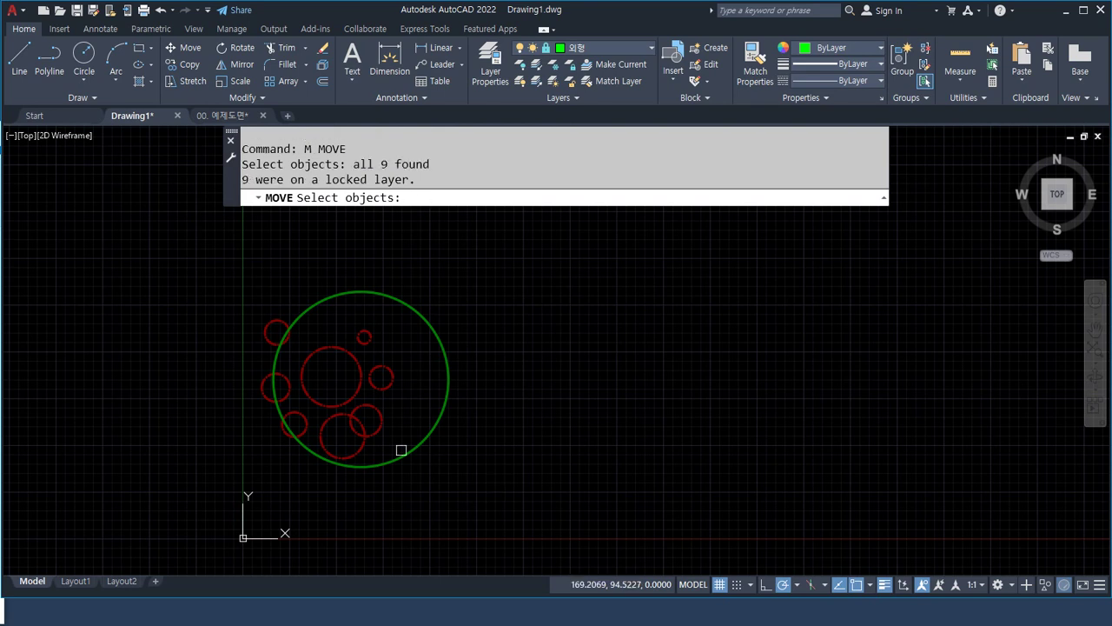
{"action": "left_click", "coordinate": [338, 390]}
{"action": "key", "text": "Escape"}
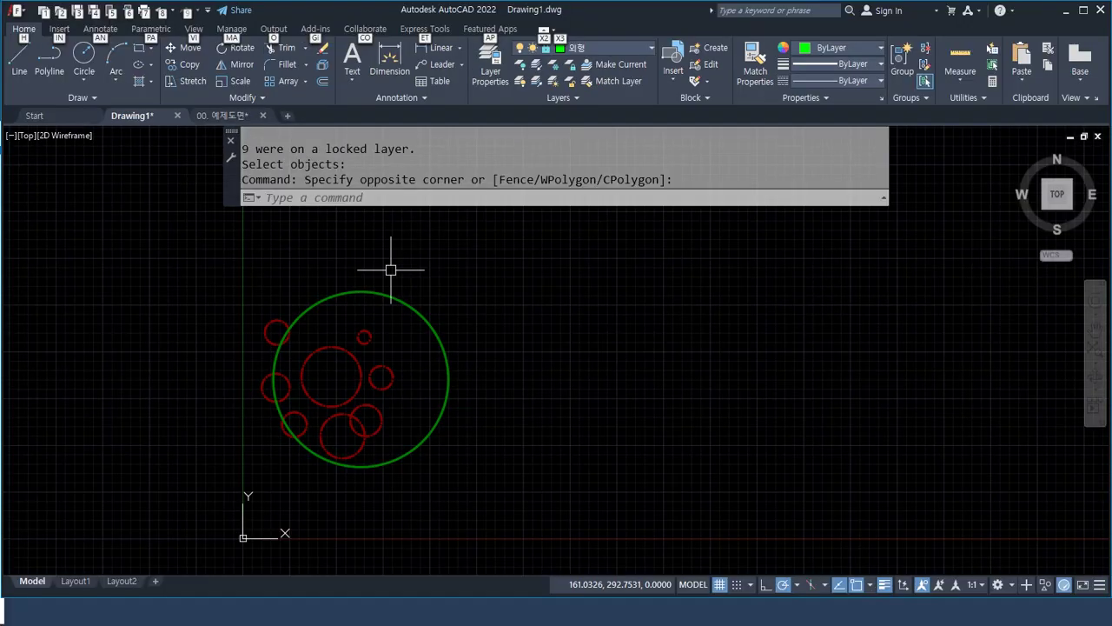
Select all locked circles with crossing windows and try once more to erase them.
{"action": "left_click", "coordinate": [523, 288]}
{"action": "left_click", "coordinate": [244, 503]}
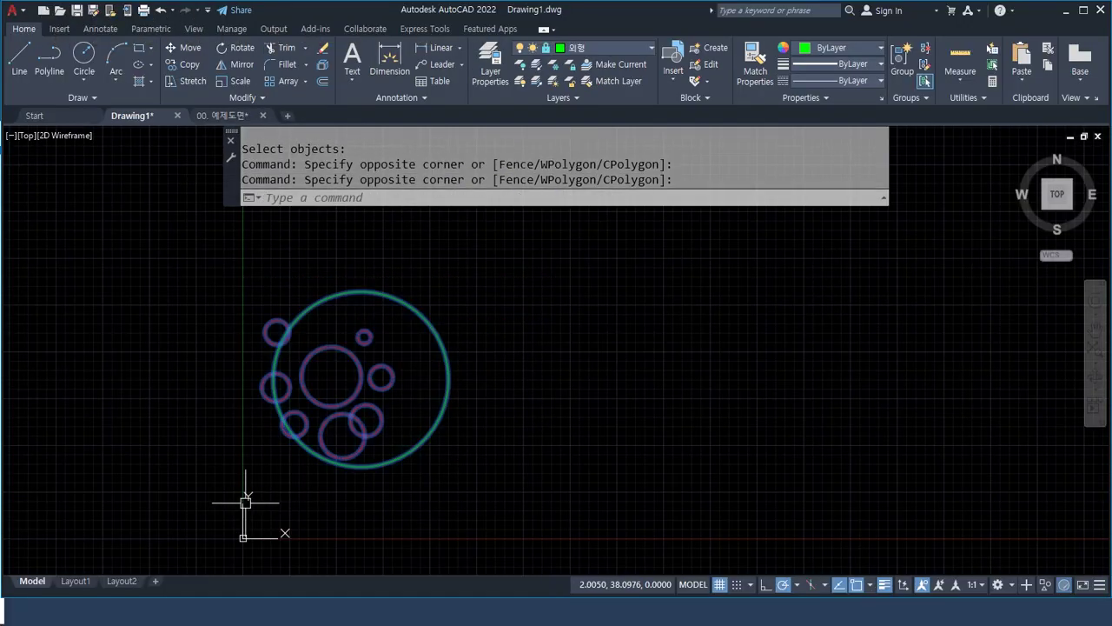
{"action": "left_click", "coordinate": [595, 282]}
{"action": "left_click", "coordinate": [162, 522]}
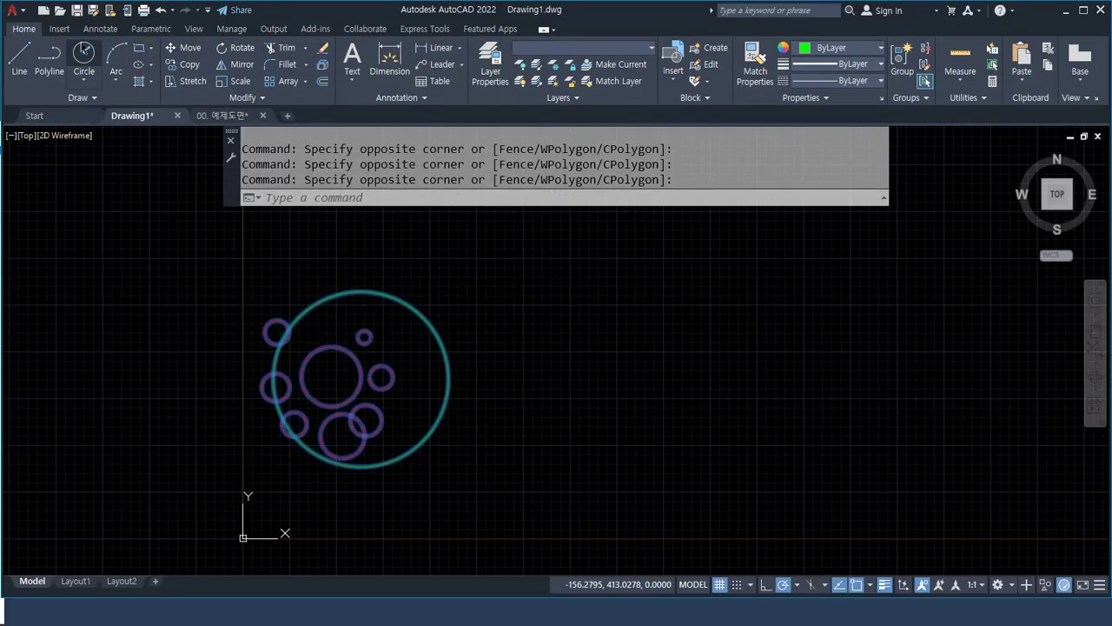
{"action": "left_click", "coordinate": [322, 48]}
{"action": "left_click", "coordinate": [427, 447]}
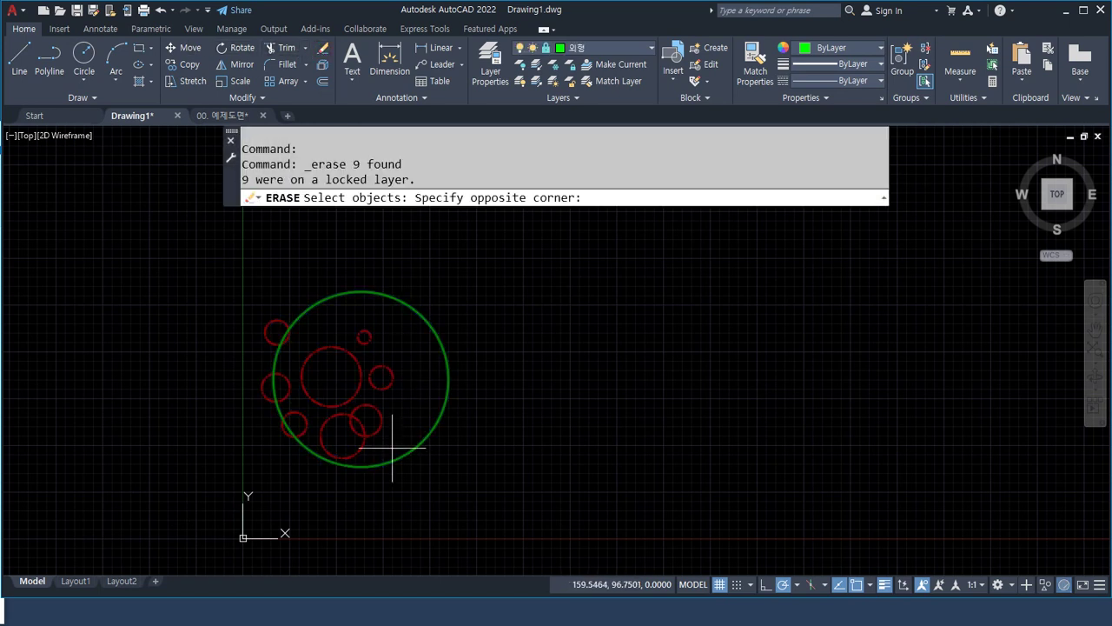
{"action": "key", "text": "Escape"}
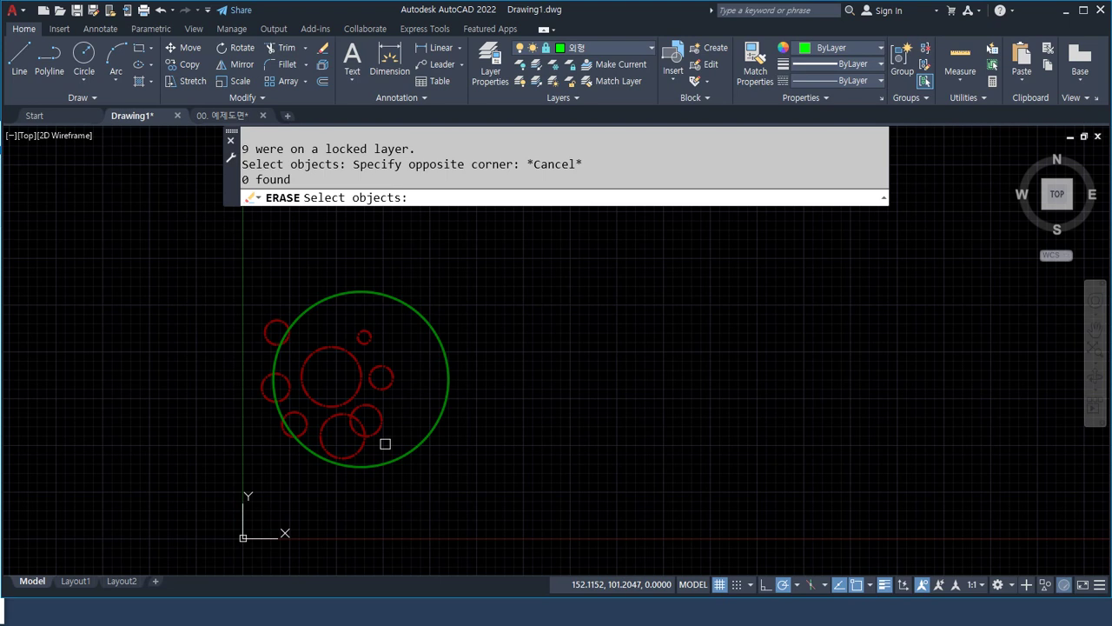
{"action": "key", "text": "Escape"}
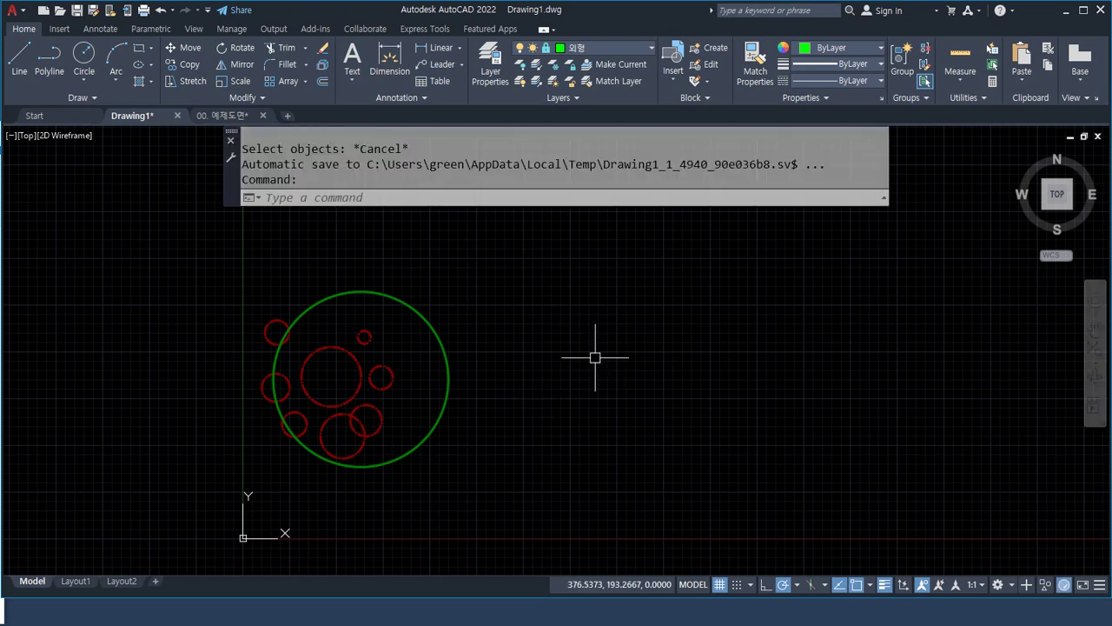
Draw eight overlapping circles with radii of about 65 to 88 units beside the existing circles on the locked 외형 layer.
{"action": "type", "text": "c"}
{"action": "key", "text": "Return"}
{"action": "left_click", "coordinate": [590, 358]}
{"action": "left_click", "coordinate": [578, 294]}
{"action": "key", "text": "space"}
{"action": "left_click", "coordinate": [588, 362]}
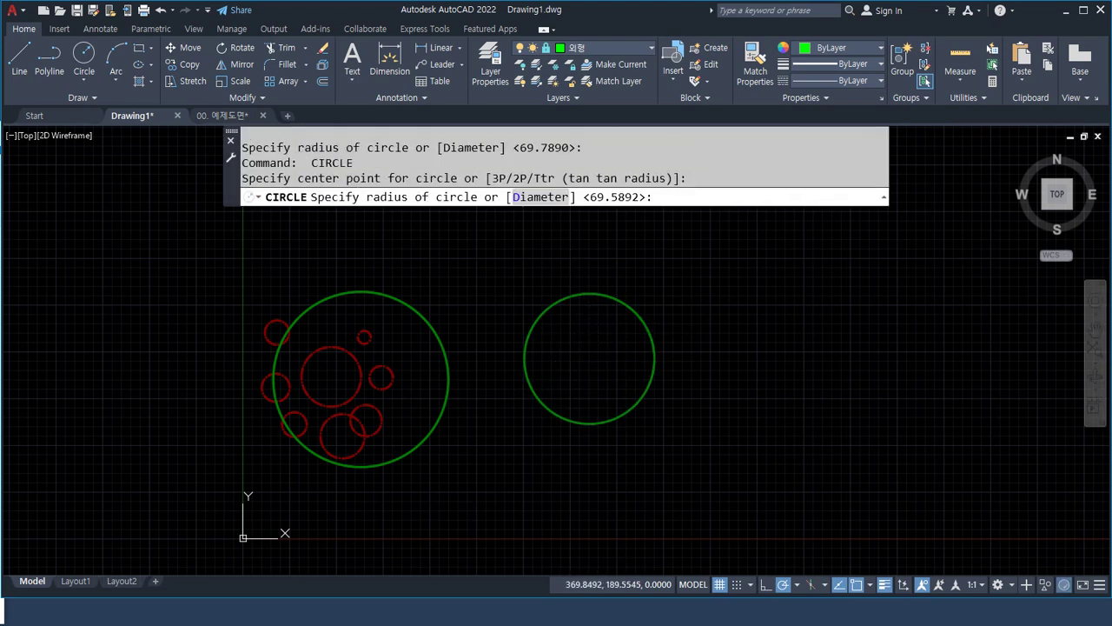
{"action": "left_click", "coordinate": [588, 293]}
{"action": "key", "text": "space"}
{"action": "left_click", "coordinate": [581, 354]}
{"action": "left_click", "coordinate": [586, 289]}
{"action": "key", "text": "space"}
{"action": "left_click", "coordinate": [597, 348]}
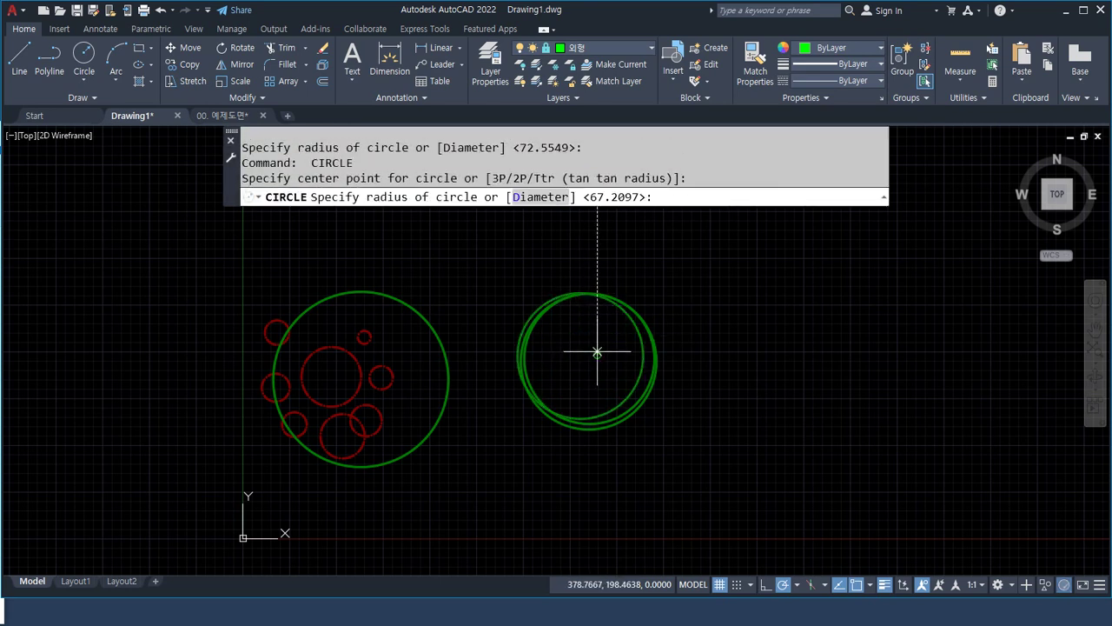
{"action": "left_click", "coordinate": [596, 294]}
{"action": "key", "text": "space"}
{"action": "left_click", "coordinate": [598, 344]}
{"action": "left_click", "coordinate": [598, 287]}
{"action": "key", "text": "space"}
{"action": "left_click", "coordinate": [588, 356]}
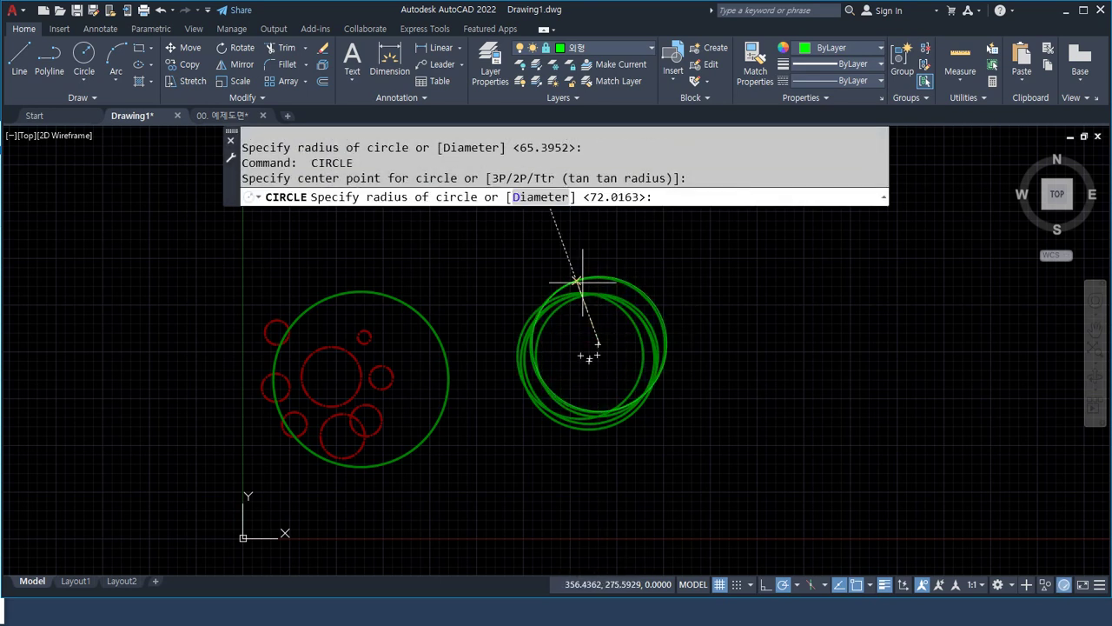
{"action": "left_click", "coordinate": [582, 294]}
{"action": "key", "text": "space"}
{"action": "left_click", "coordinate": [590, 358]}
{"action": "left_click", "coordinate": [549, 262]}
{"action": "key", "text": "space"}
{"action": "left_click", "coordinate": [588, 348]}
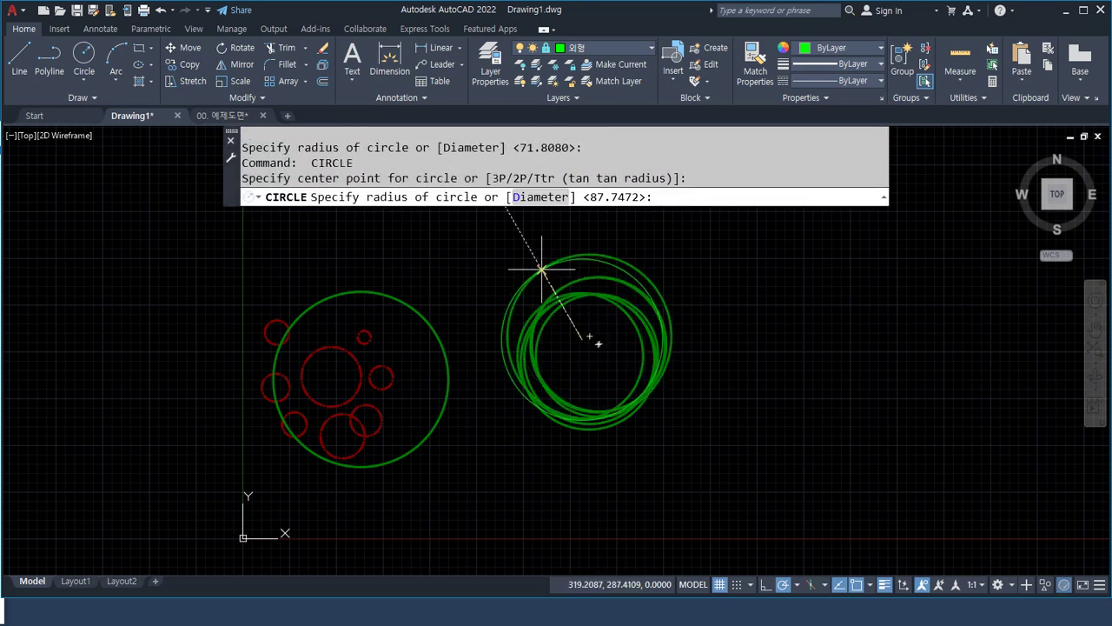
{"action": "left_click", "coordinate": [532, 266]}
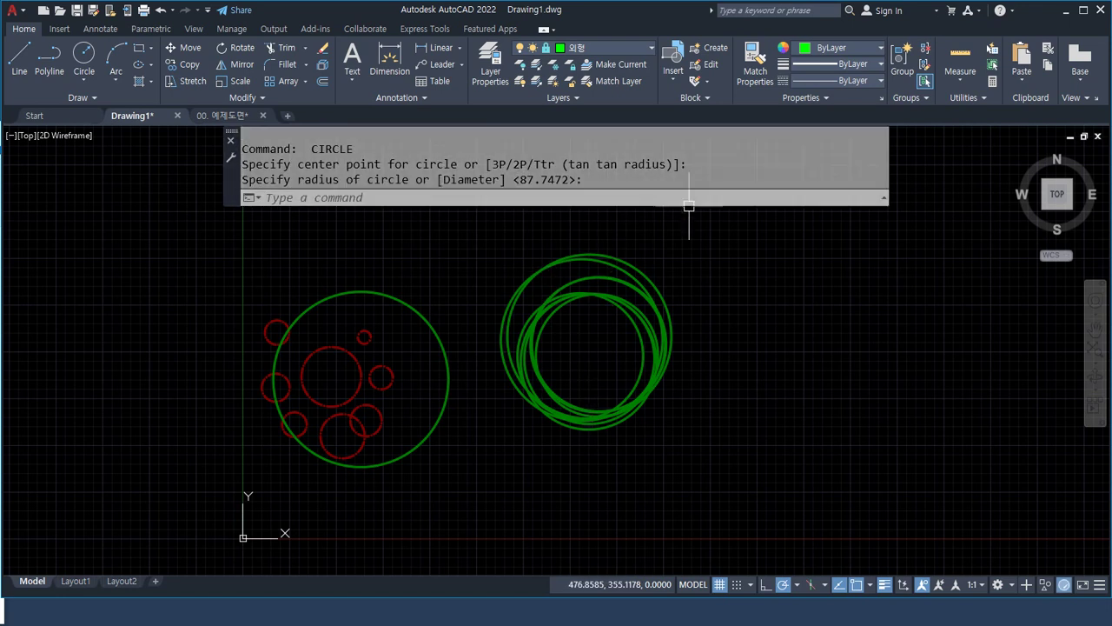
Draw a diagonal line across the new overlapping circles on the locked 외형 layer.
{"action": "left_click", "coordinate": [677, 265]}
{"action": "key", "text": "Escape"}
{"action": "type", "text": "l"}
{"action": "key", "text": "space"}
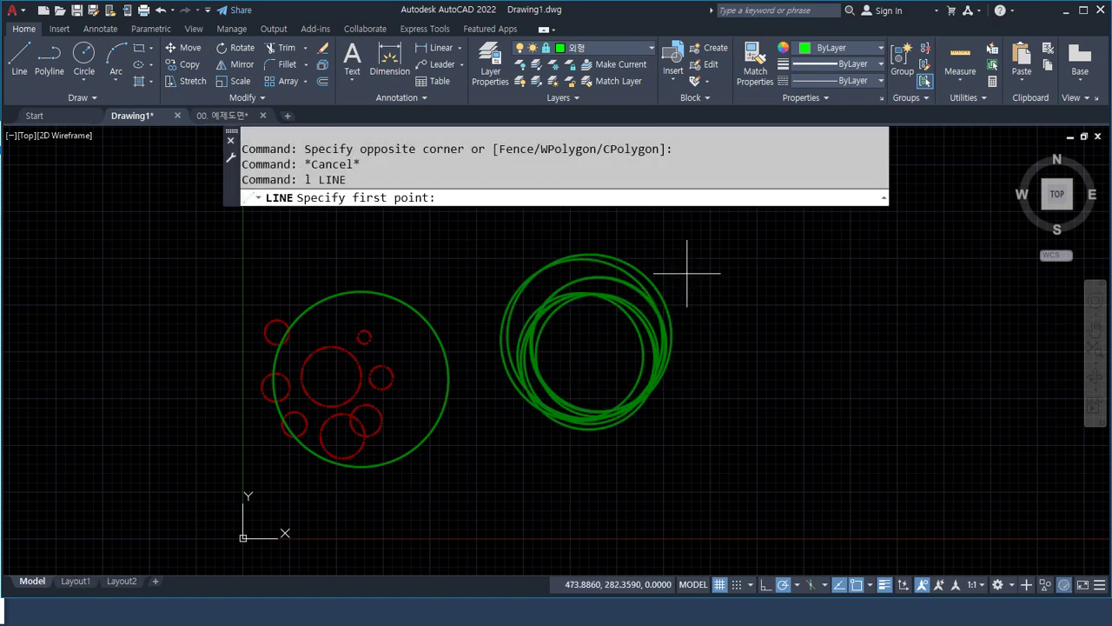
{"action": "left_click", "coordinate": [691, 264]}
{"action": "key", "text": "space"}
Try to trim the overlapping circles and the diagonal line with several fence selections.
{"action": "type", "text": "tr"}
{"action": "key", "text": "space"}
{"action": "left_click", "coordinate": [558, 468]}
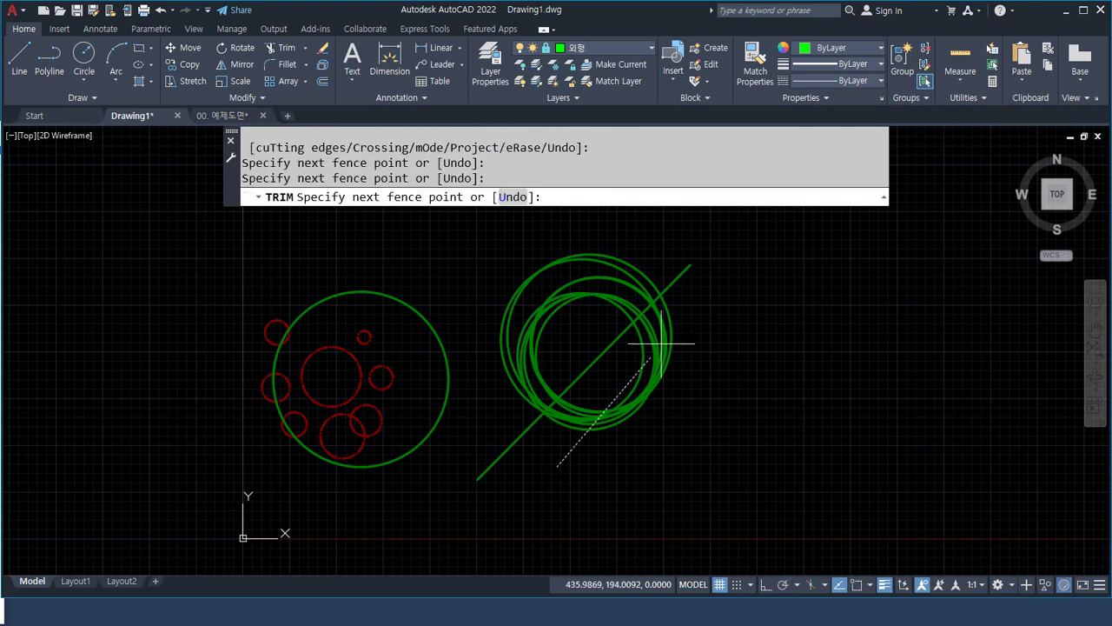
{"action": "left_click", "coordinate": [712, 297]}
{"action": "left_click", "coordinate": [661, 355]}
{"action": "left_click", "coordinate": [571, 464]}
{"action": "left_click", "coordinate": [712, 285]}
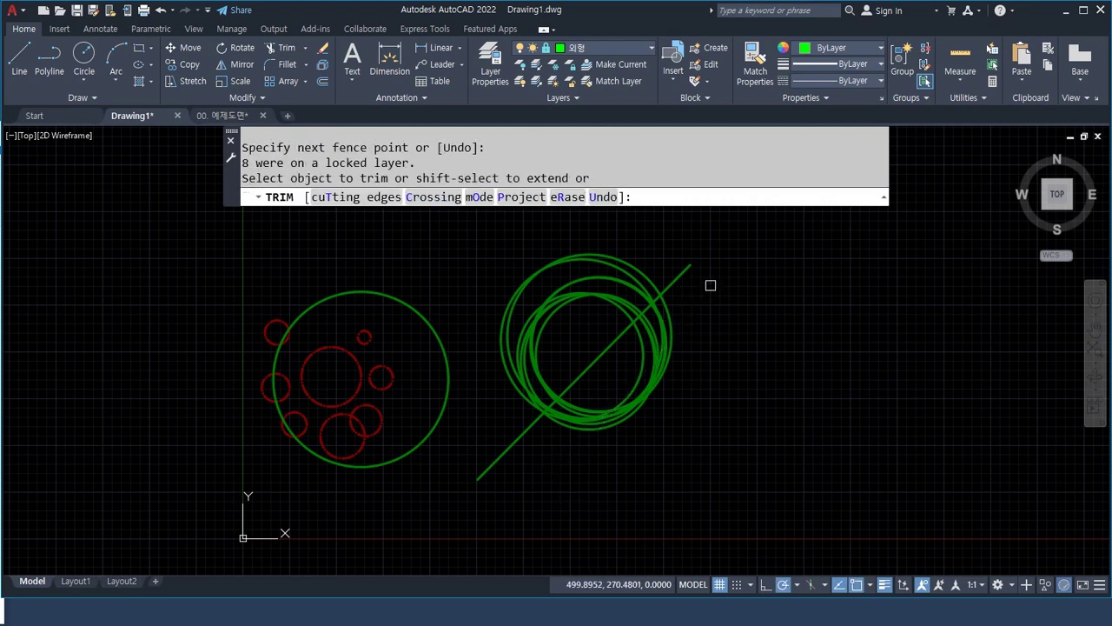
{"action": "left_click", "coordinate": [464, 428]}
{"action": "left_click", "coordinate": [665, 234]}
{"action": "key", "text": "space"}
{"action": "key", "text": "space"}
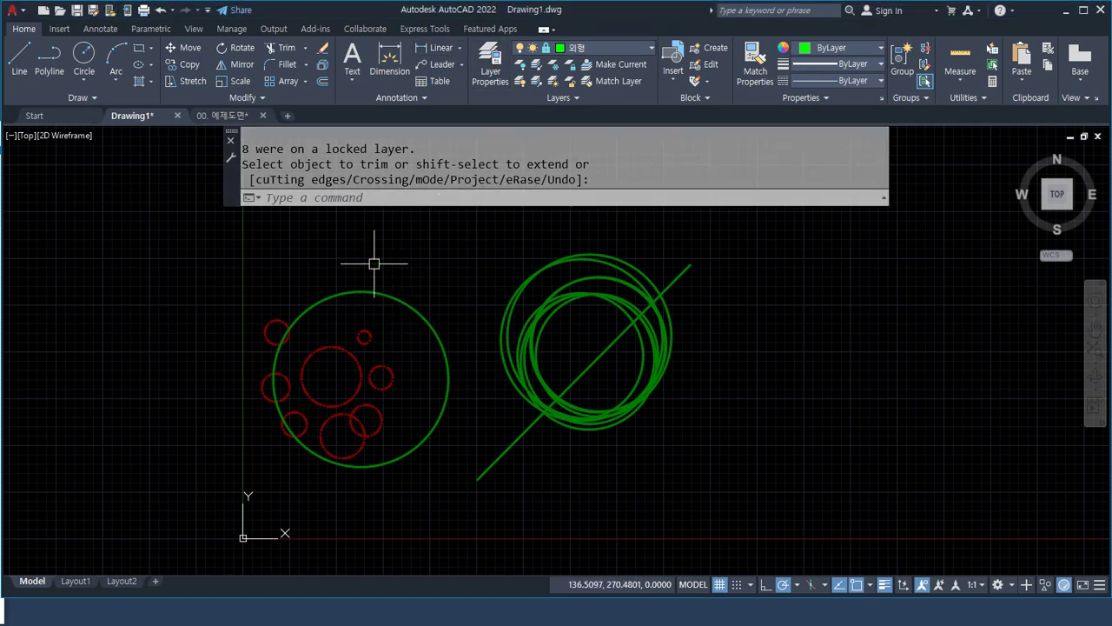
Open the layer properties and place a linear dimension about 51 units long in the empty area beside the red circles.
{"action": "left_click", "coordinate": [491, 69]}
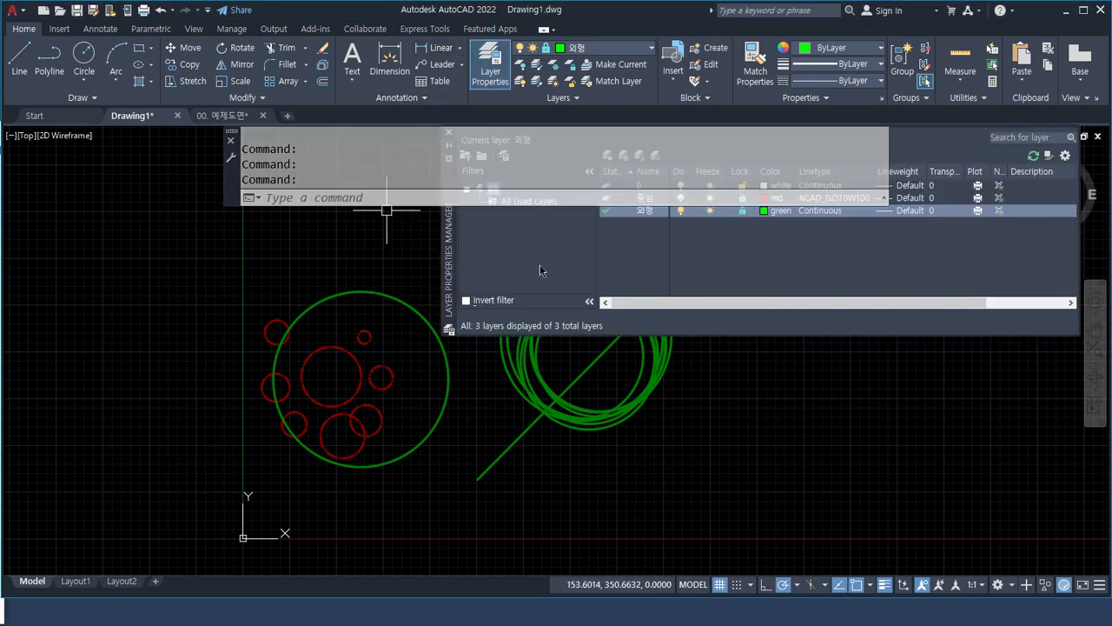
{"action": "left_click_drag", "start_coordinate": [658, 217], "coordinate": [670, 181]}
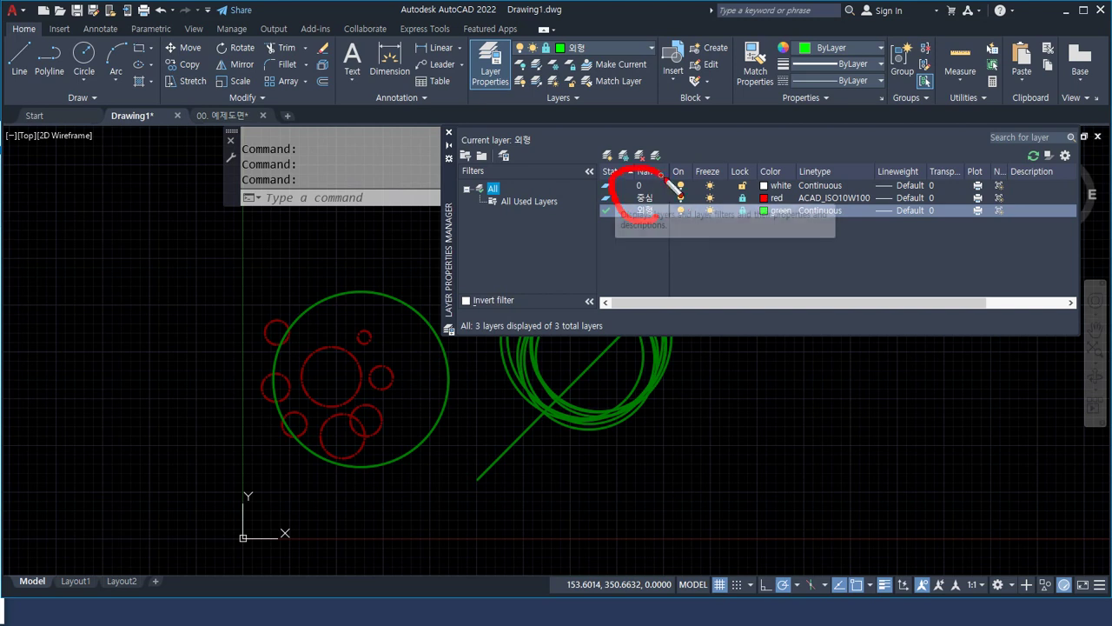
{"action": "left_click", "coordinate": [432, 50]}
{"action": "left_click", "coordinate": [178, 333]}
{"action": "left_click", "coordinate": [225, 276]}
{"action": "left_click", "coordinate": [191, 271]}
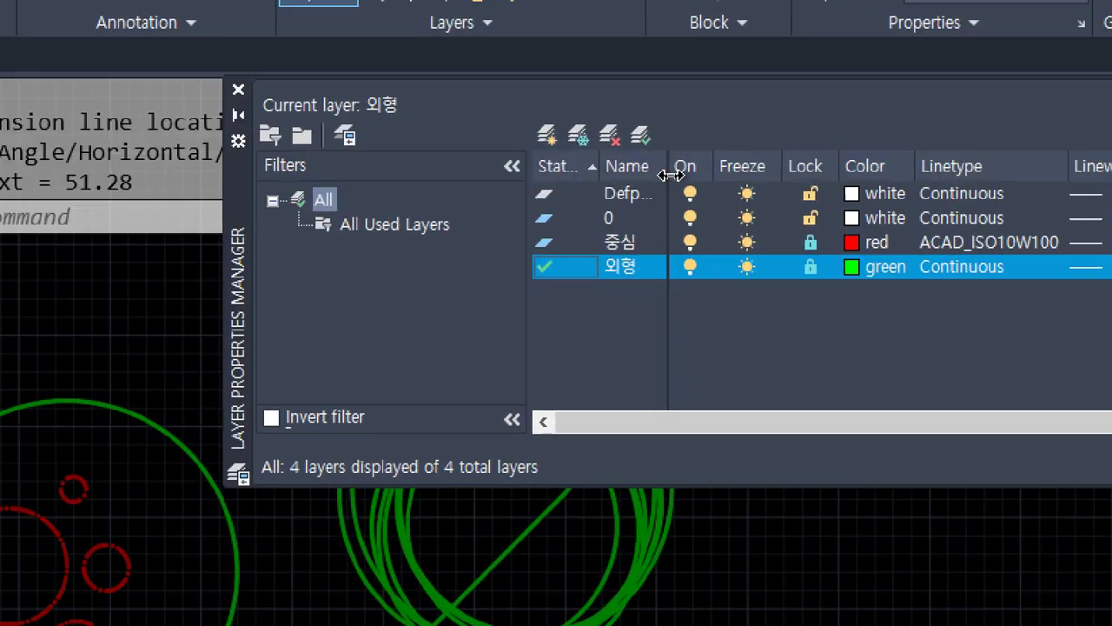
Fit the Name column to the layer names and examine the properties of the Defpoints and 0 layers.
{"action": "double_click", "coordinate": [671, 175]}
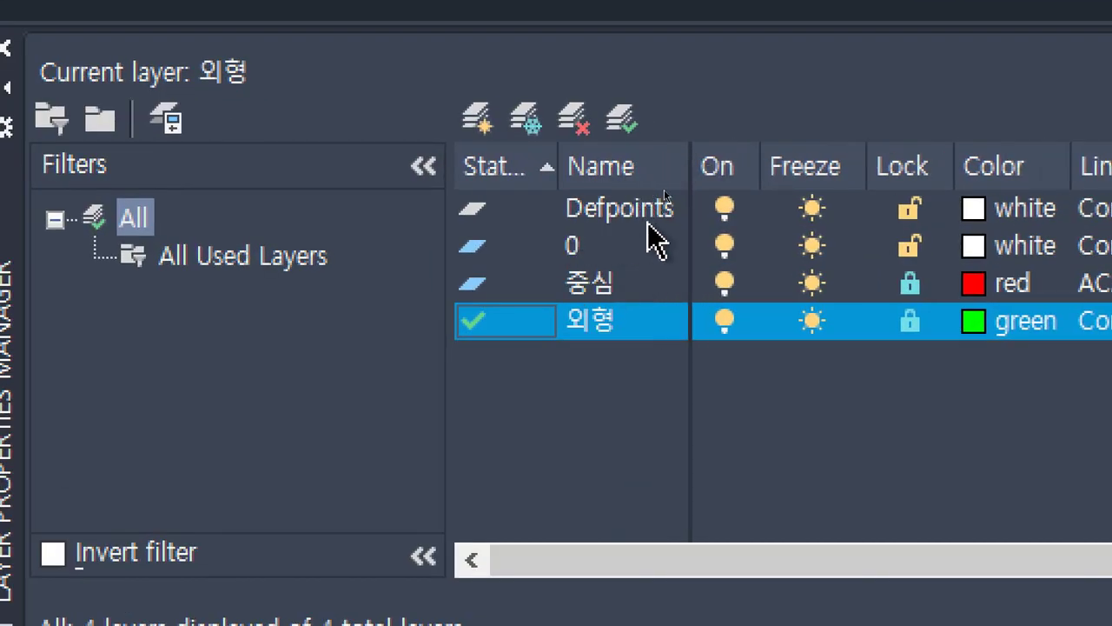
{"action": "left_click", "coordinate": [604, 215]}
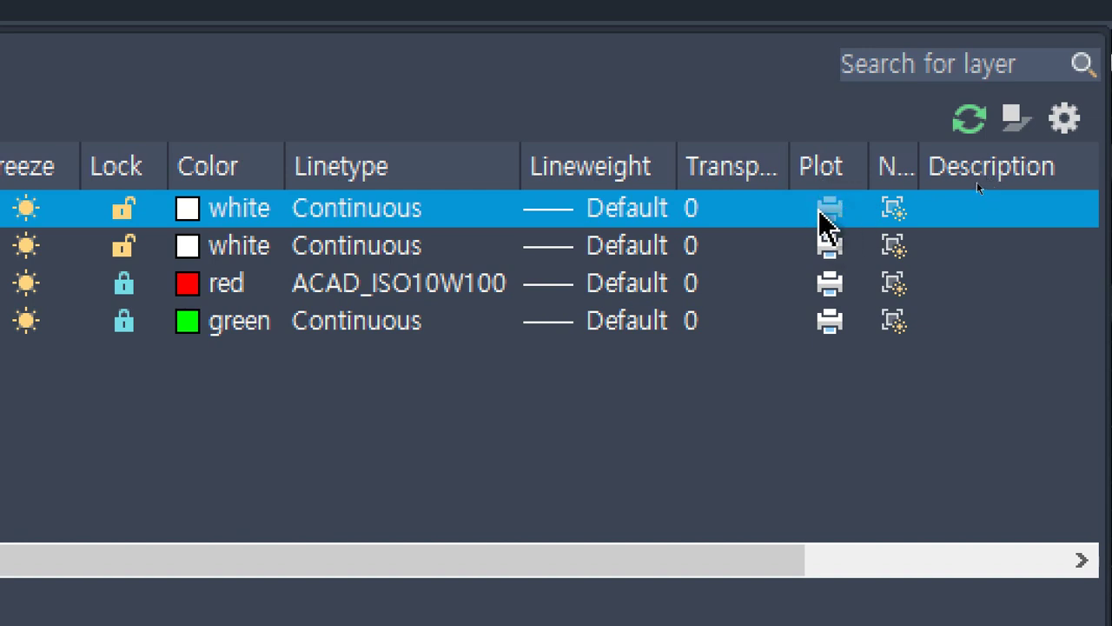
{"action": "left_click", "coordinate": [585, 259]}
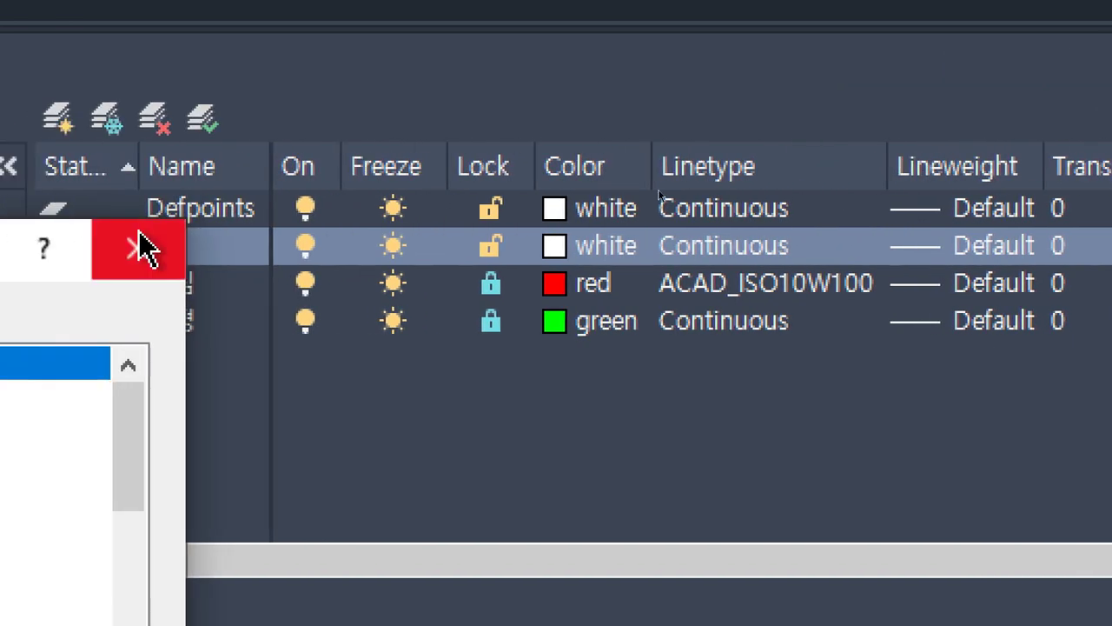
{"action": "left_click", "coordinate": [144, 249]}
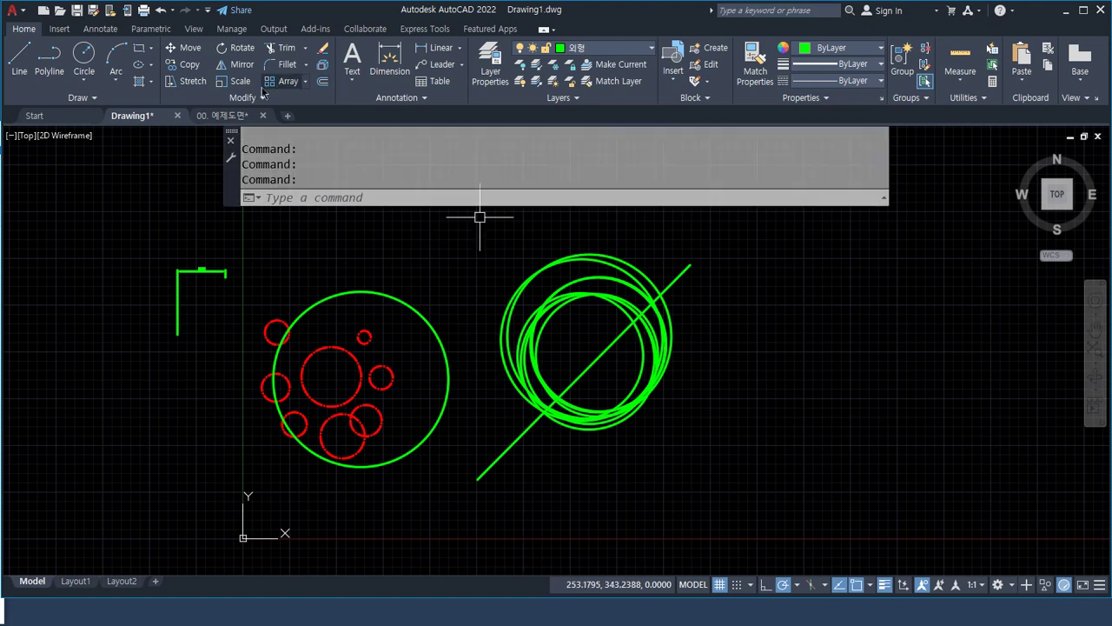
Switch to the 00. 예제도면 drawing.
{"action": "left_click", "coordinate": [230, 119]}
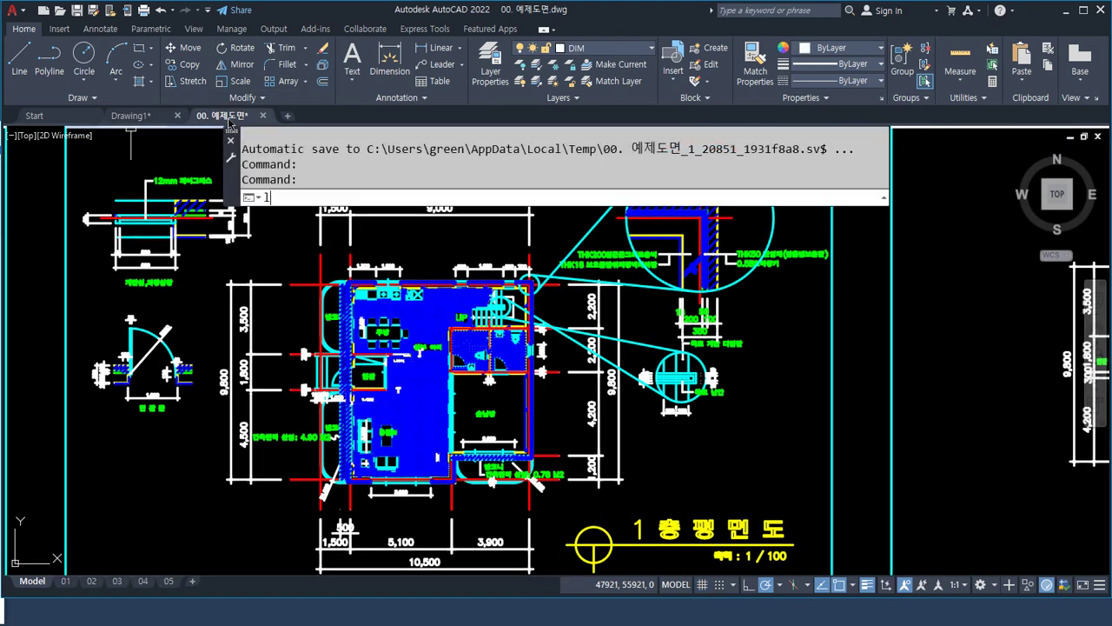
{"action": "type", "text": "L"}
{"action": "key", "text": "Return"}
{"action": "key", "text": "Escape"}
{"action": "key", "text": "Escape"}
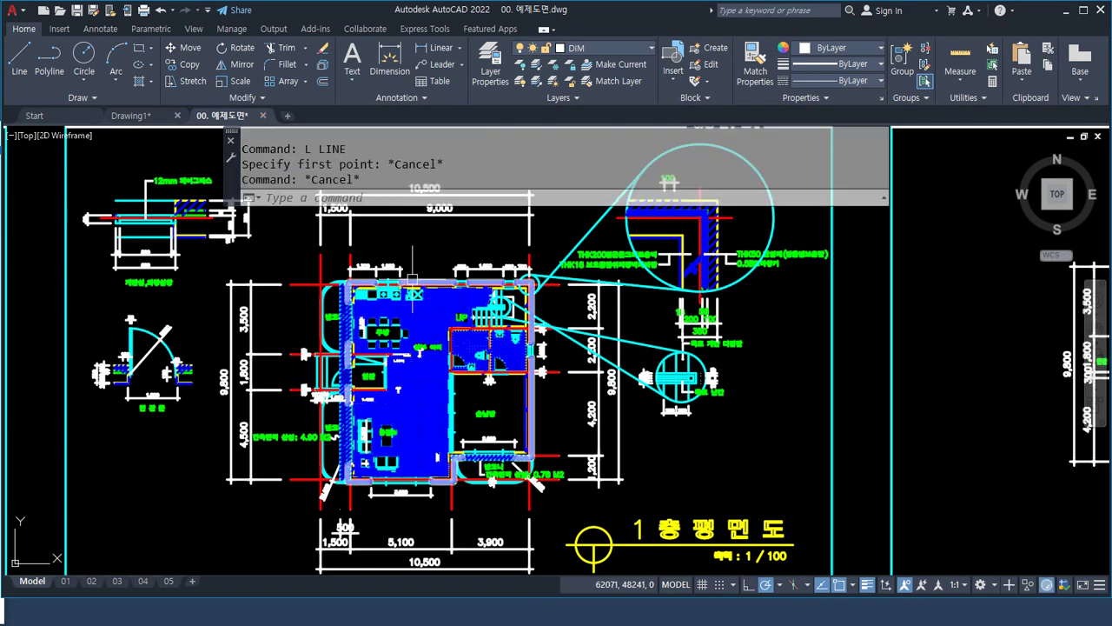
Open the layer properties of the floor plan drawing, retaining all layer filters.
{"action": "type", "text": "la"}
{"action": "key", "text": "Return"}
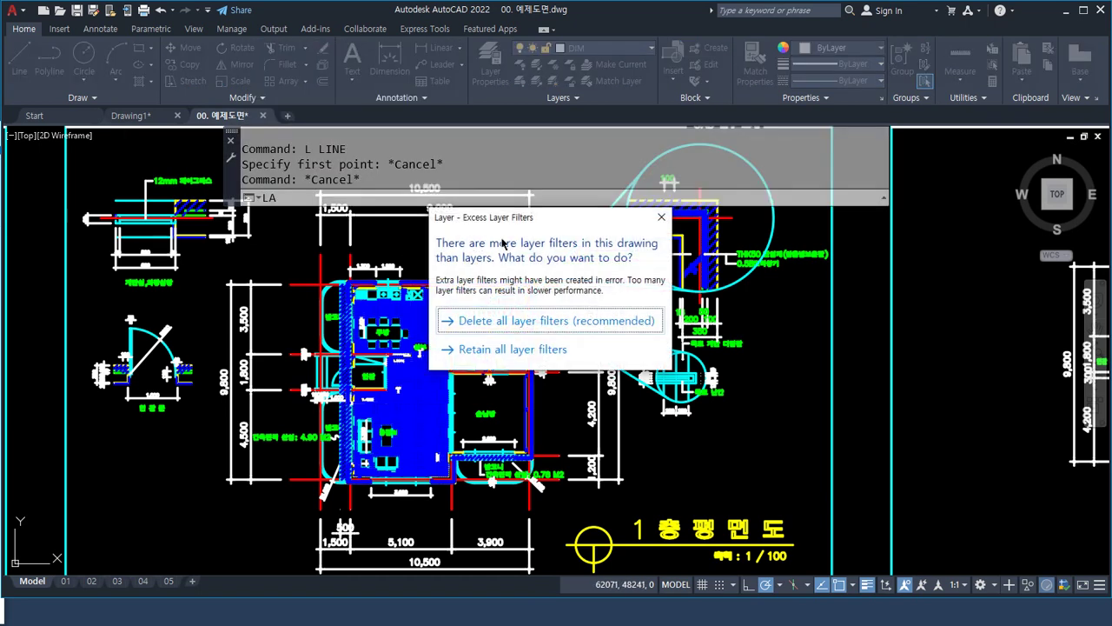
{"action": "left_click", "coordinate": [499, 349]}
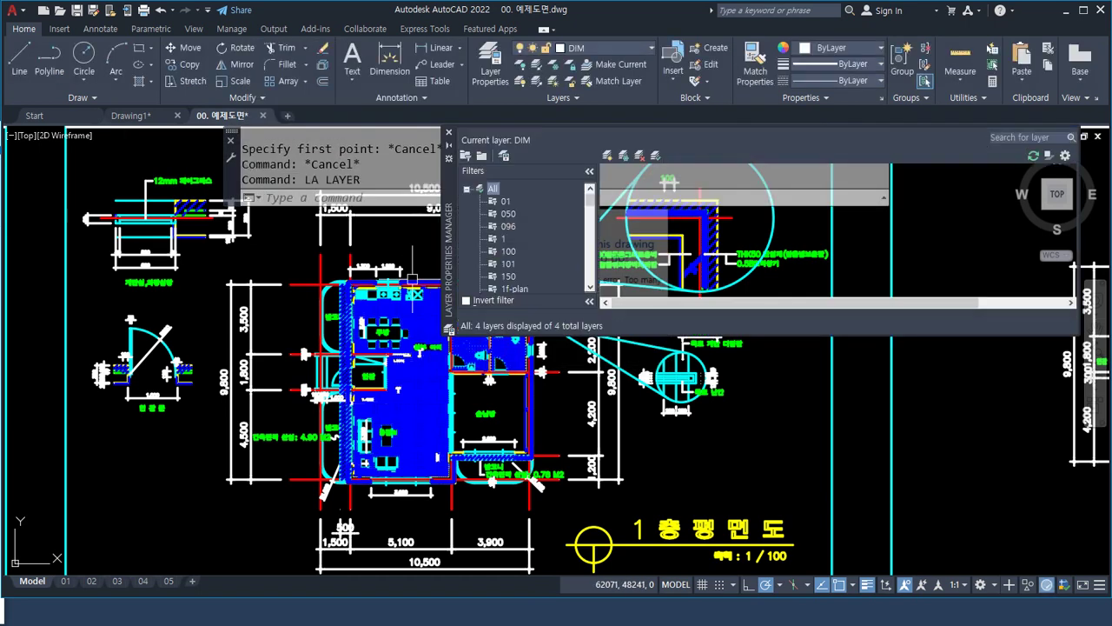
Float the Layer Properties Manager over the floor plan and increase its height to fit more layers.
{"action": "left_click_drag", "start_coordinate": [448, 228], "coordinate": [408, 224]}
{"action": "left_click", "coordinate": [10, 136]}
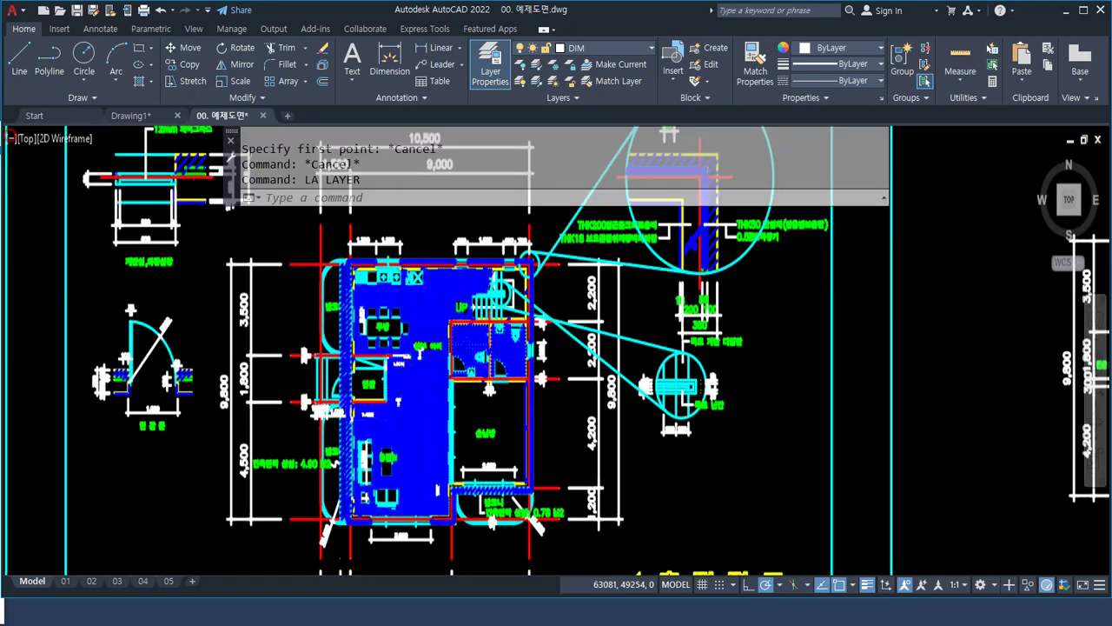
{"action": "type", "text": "LA"}
{"action": "key", "text": "Return"}
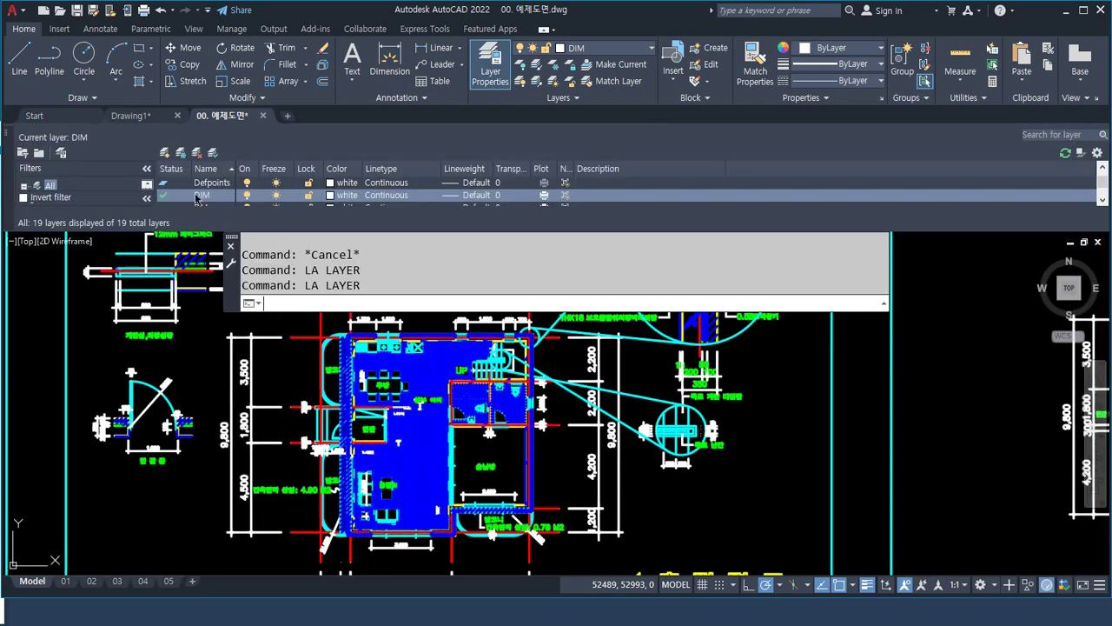
{"action": "double_click", "coordinate": [8, 178]}
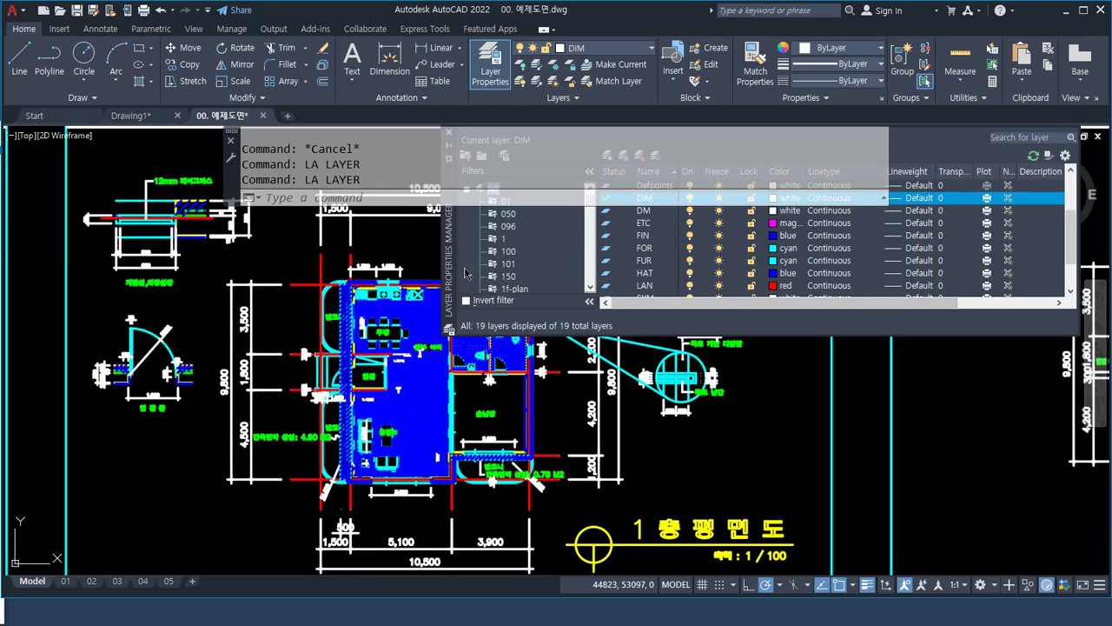
{"action": "left_click_drag", "start_coordinate": [452, 264], "coordinate": [253, 333]}
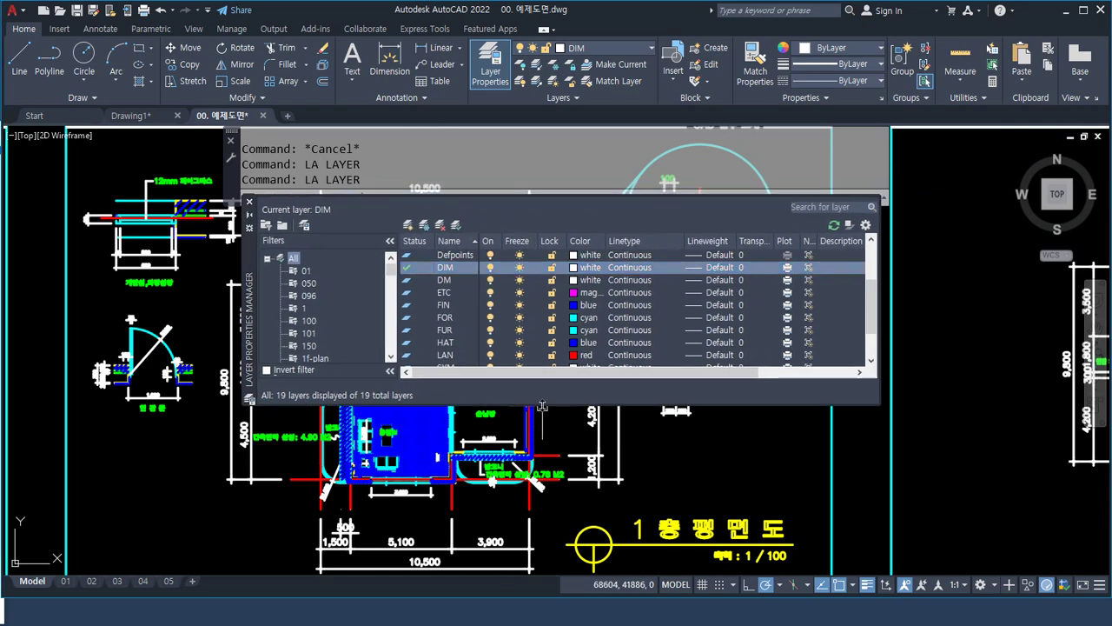
{"action": "left_click_drag", "start_coordinate": [538, 405], "coordinate": [534, 480]}
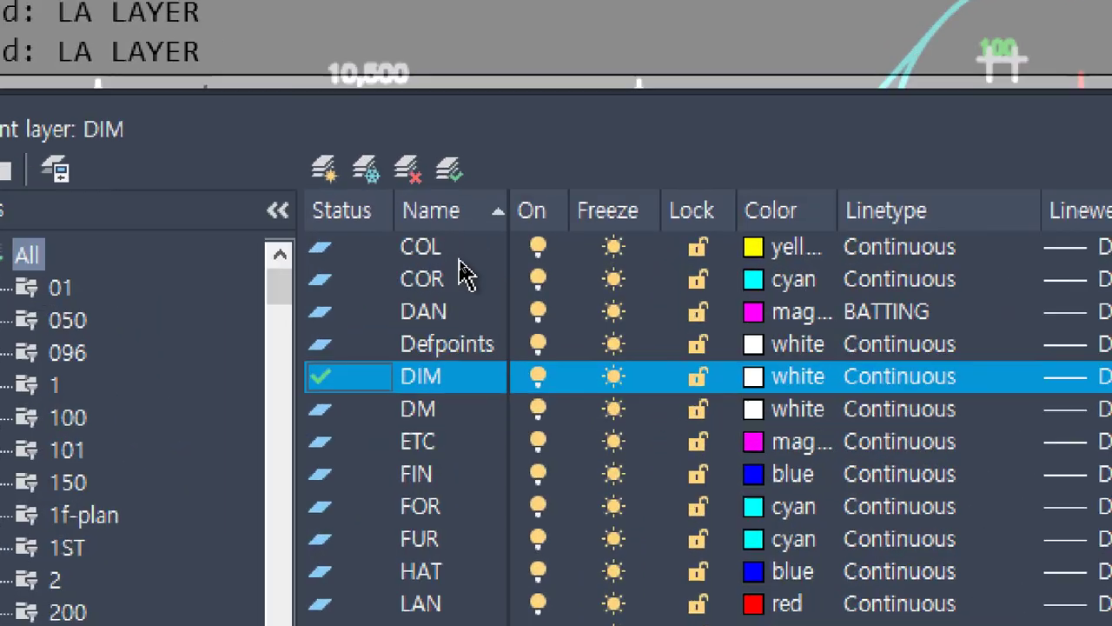
Look over the floor plan's layer list and examine the properties of the layers from CEN through FIN.
{"action": "scroll", "coordinate": [461, 265], "scroll_direction": "up", "scroll_amount": 1}
{"action": "scroll", "coordinate": [408, 280], "scroll_direction": "down", "scroll_amount": 1}
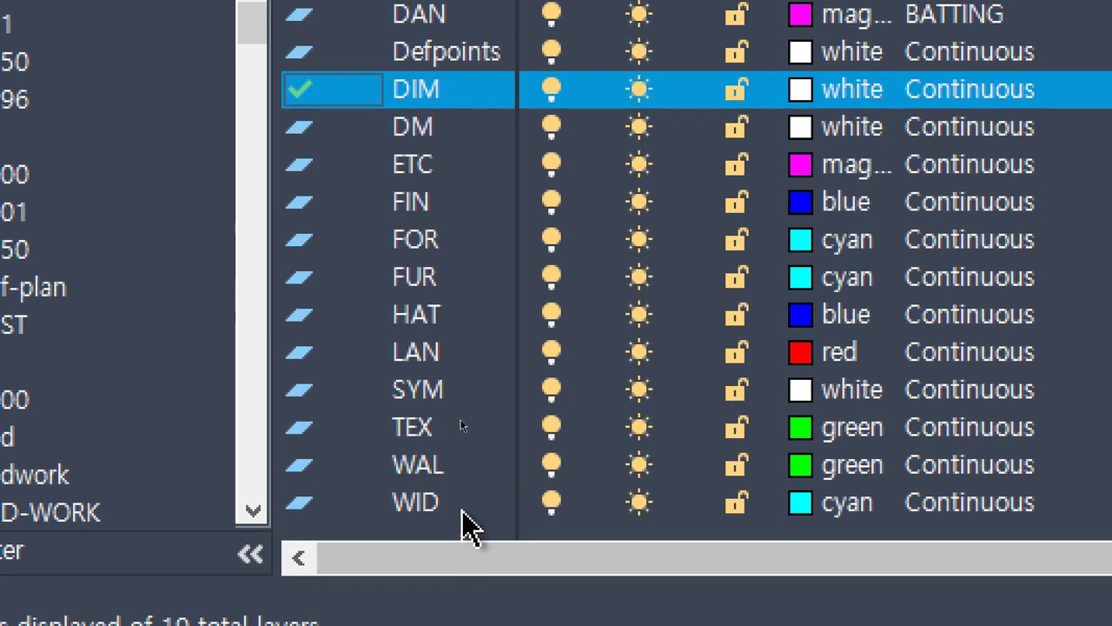
{"action": "scroll", "coordinate": [460, 547], "scroll_direction": "up", "scroll_amount": 1}
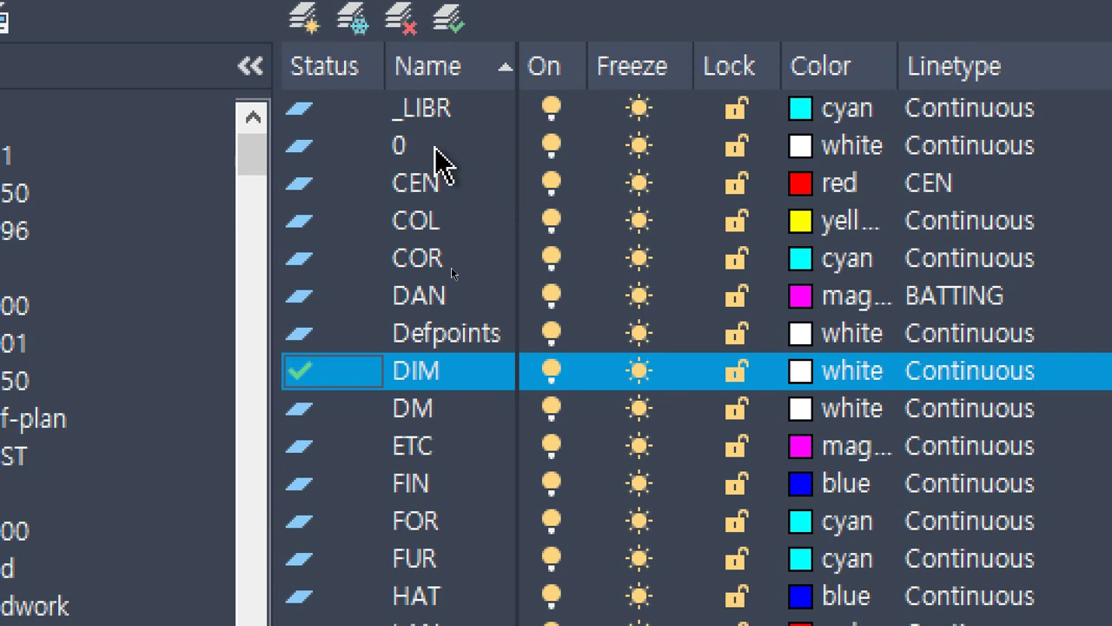
{"action": "left_click", "coordinate": [455, 191]}
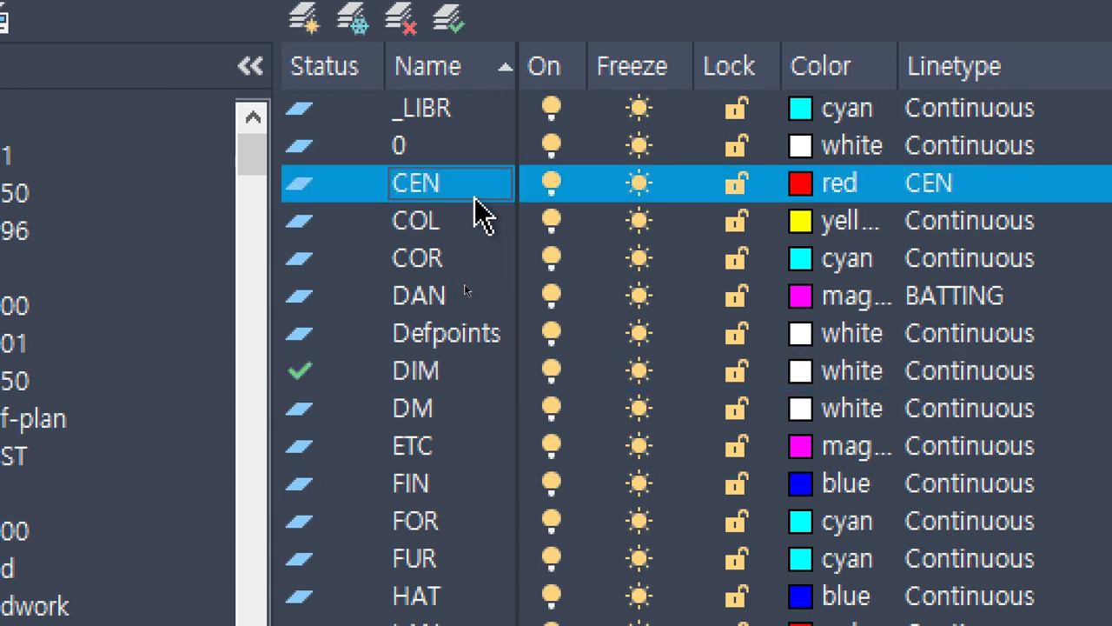
{"action": "left_click", "coordinate": [474, 213]}
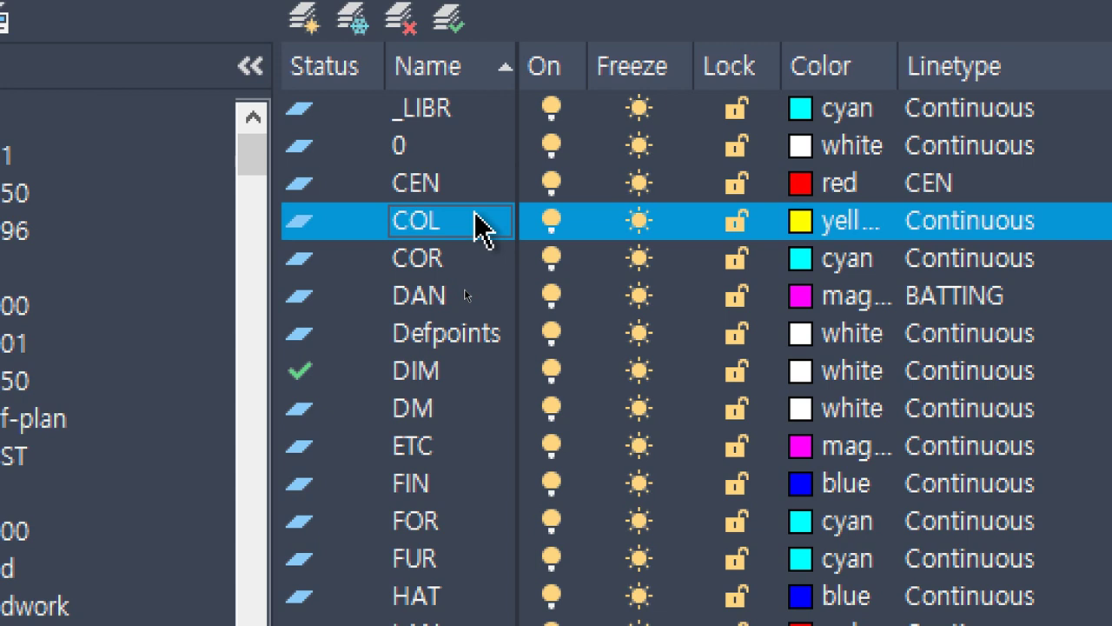
{"action": "left_click", "coordinate": [476, 266]}
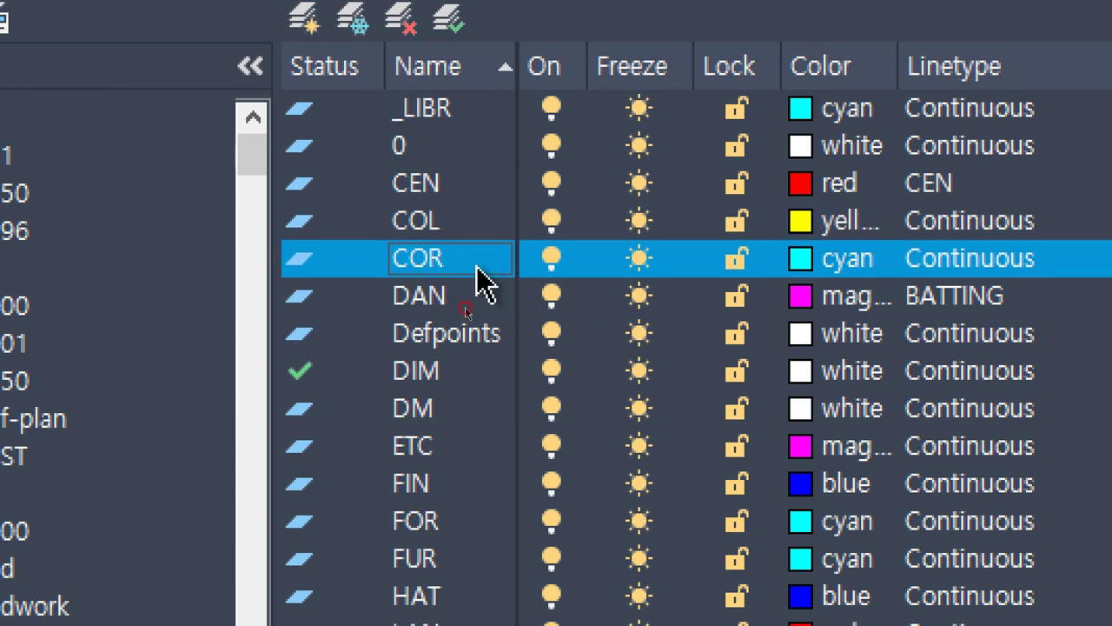
{"action": "left_click", "coordinate": [469, 298]}
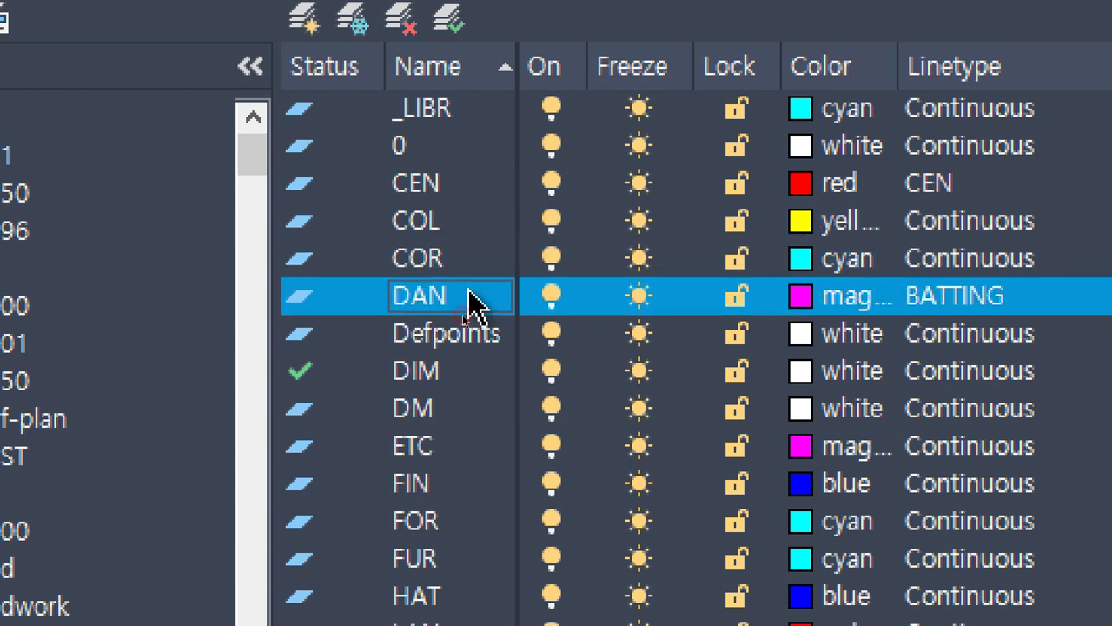
{"action": "left_click", "coordinate": [472, 375]}
{"action": "left_click", "coordinate": [474, 411]}
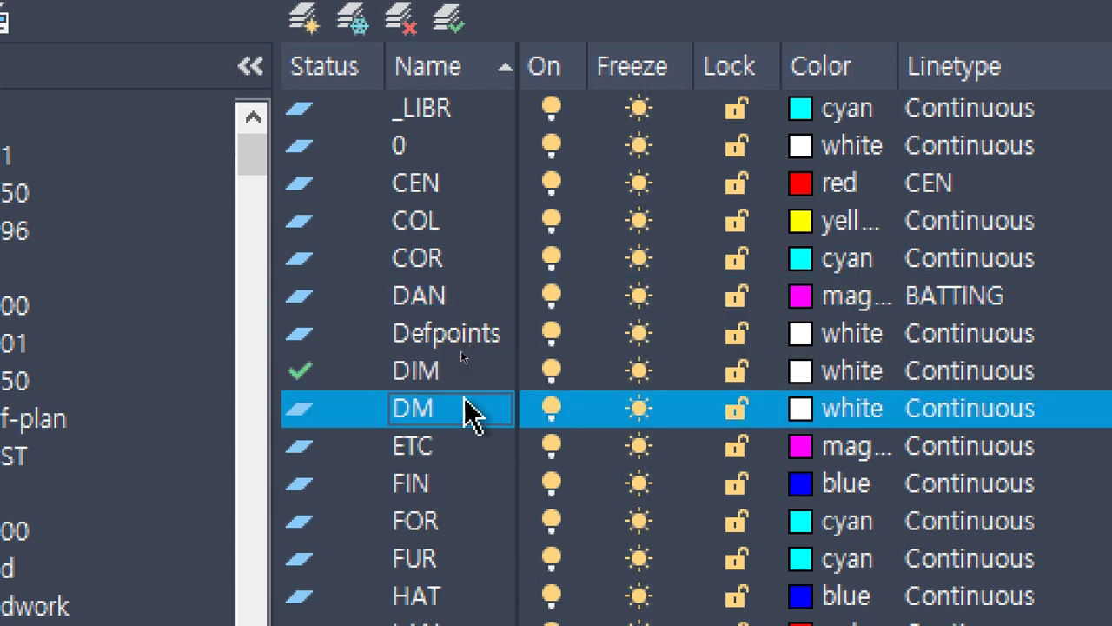
{"action": "left_click", "coordinate": [452, 452]}
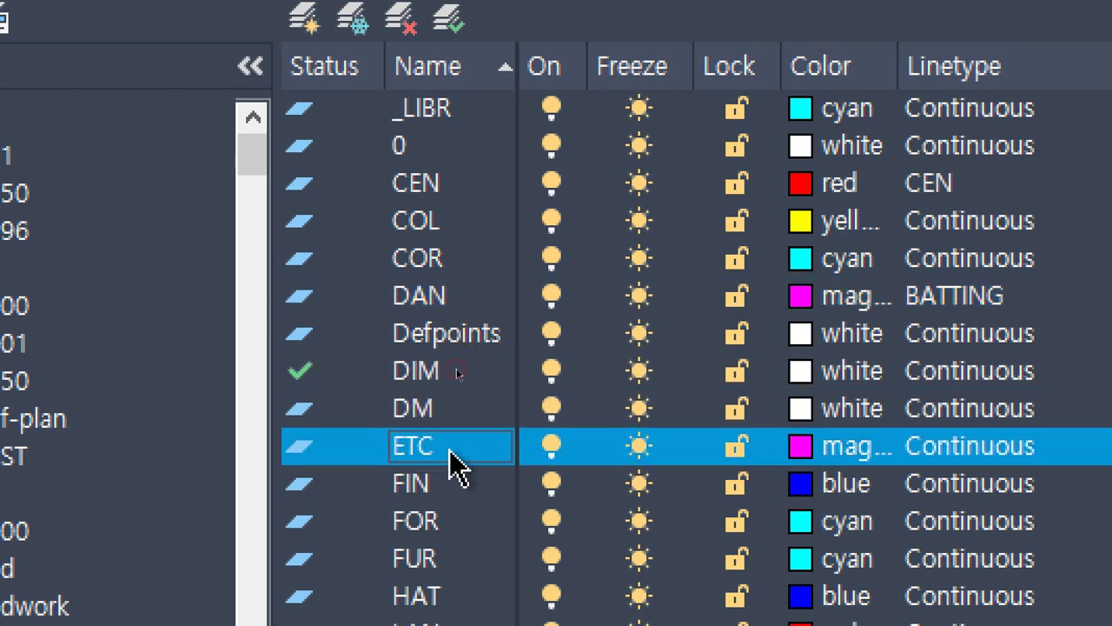
{"action": "left_click", "coordinate": [461, 488]}
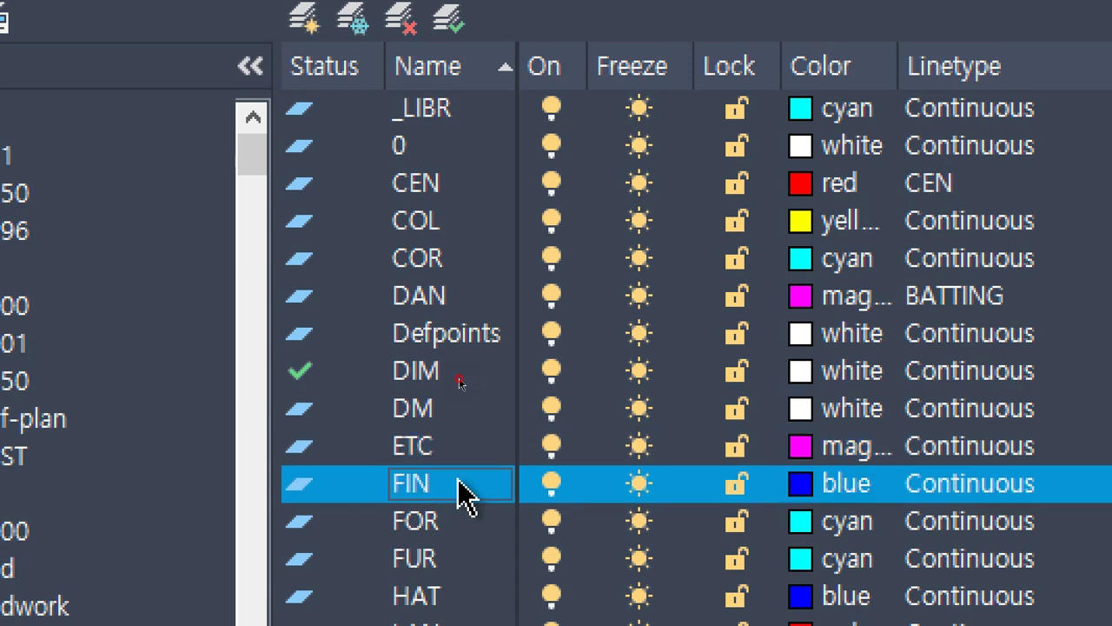
Examine the properties of the remaining floor plan layers from FOR through WID, and revisit the DAN layer.
{"action": "left_click", "coordinate": [453, 525]}
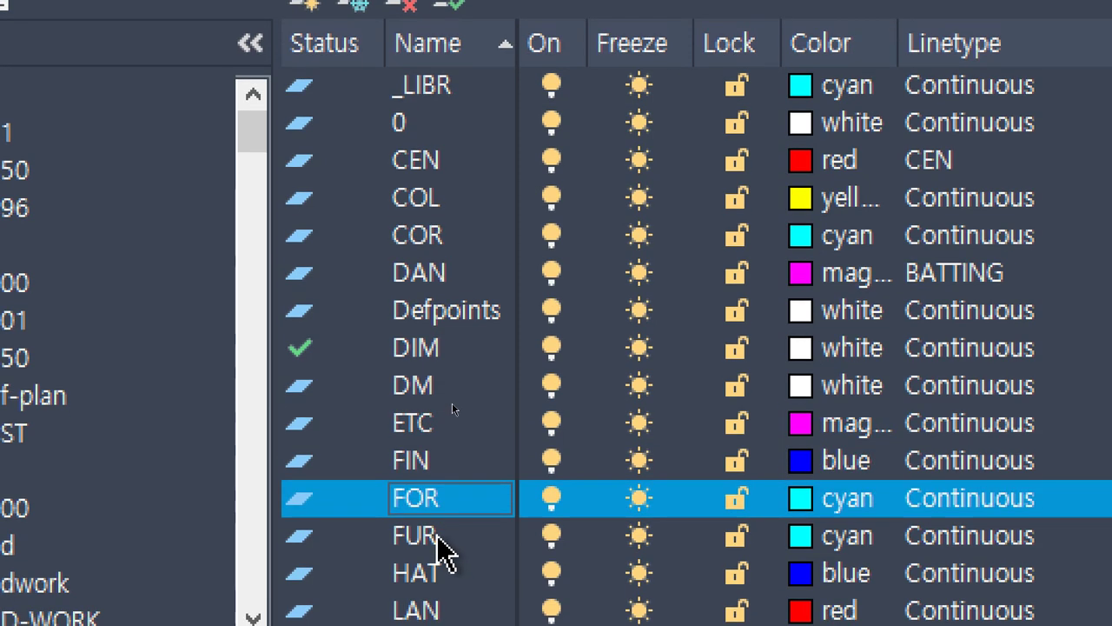
{"action": "left_click", "coordinate": [460, 557]}
{"action": "scroll", "coordinate": [483, 408], "scroll_direction": "down", "scroll_amount": 1}
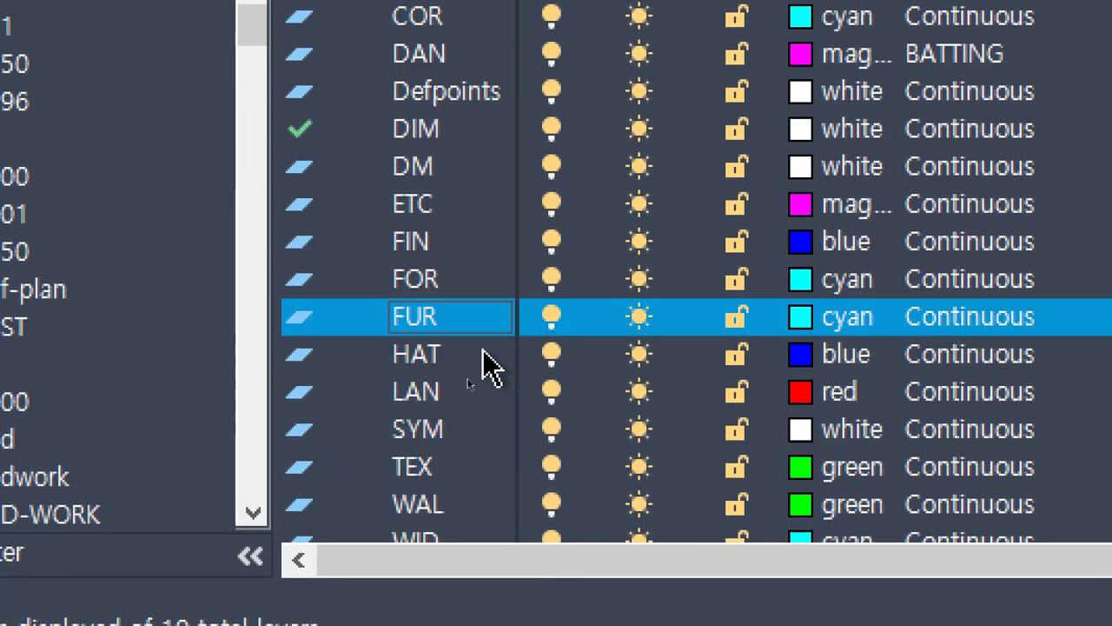
{"action": "left_click", "coordinate": [485, 408]}
{"action": "left_click", "coordinate": [465, 395]}
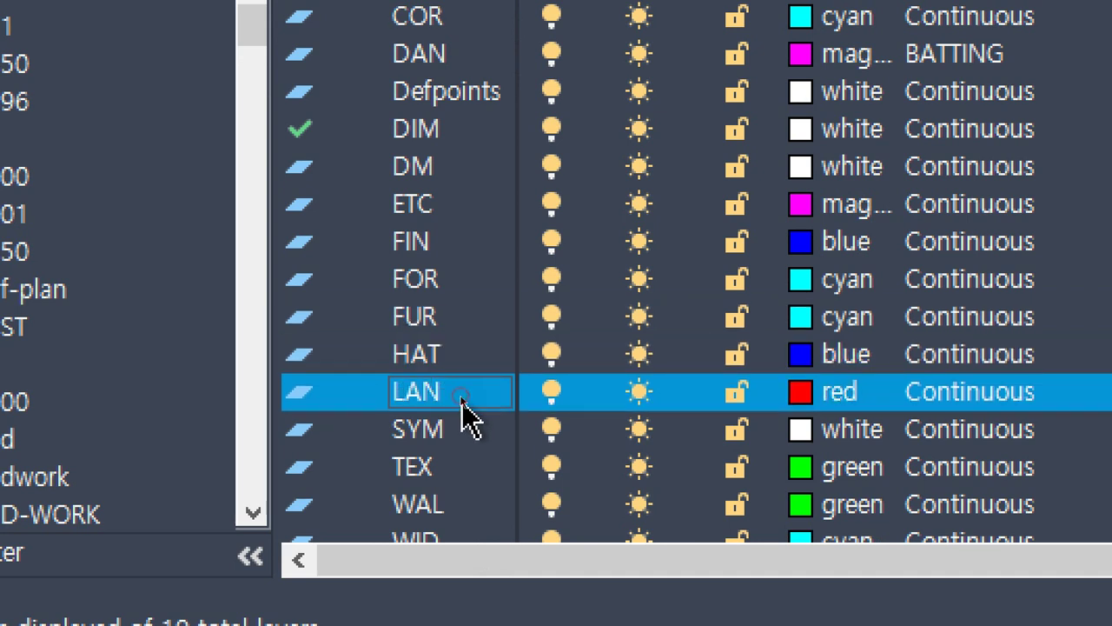
{"action": "left_click", "coordinate": [463, 431]}
{"action": "left_click", "coordinate": [457, 461]}
{"action": "scroll", "coordinate": [454, 445], "scroll_direction": "down", "scroll_amount": 1}
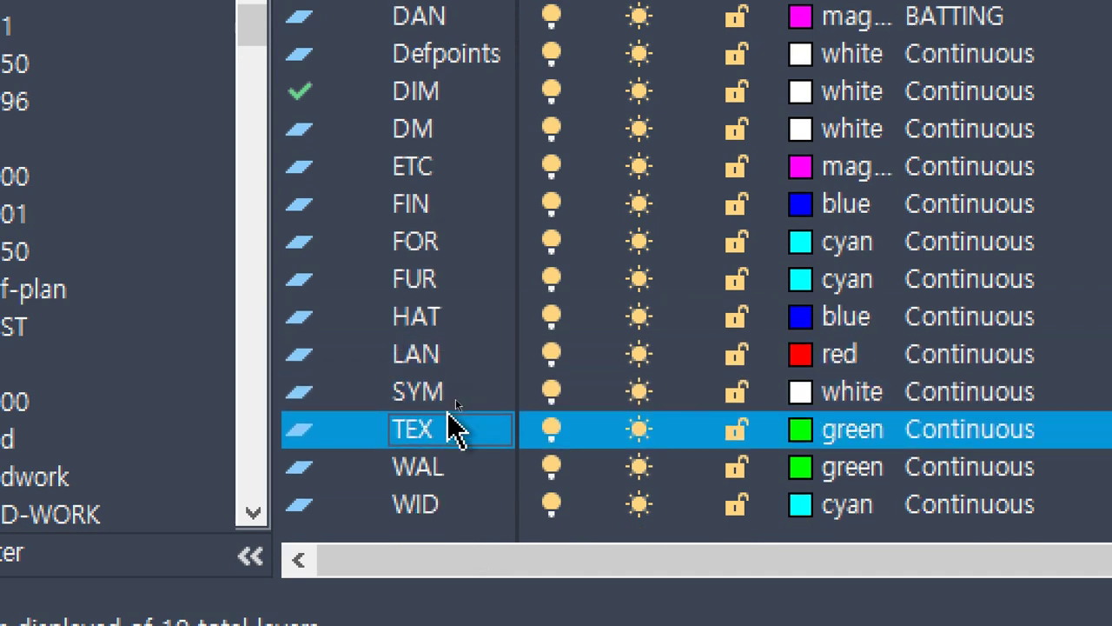
{"action": "left_click", "coordinate": [450, 469]}
{"action": "left_click", "coordinate": [452, 515]}
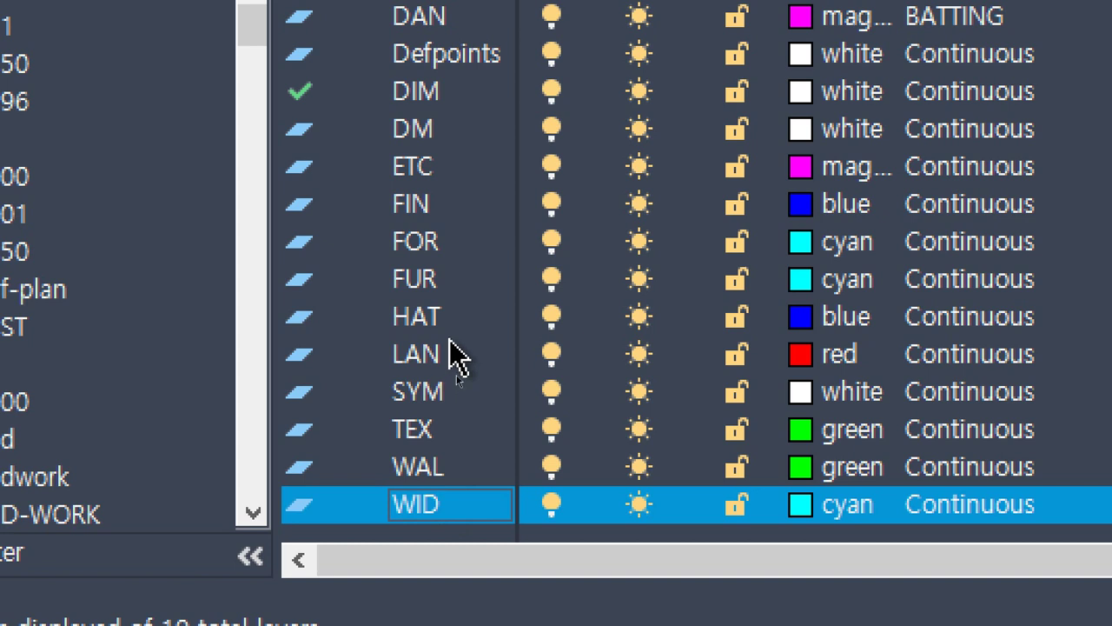
{"action": "scroll", "coordinate": [457, 356], "scroll_direction": "up", "scroll_amount": 1}
{"action": "left_click", "coordinate": [430, 129]}
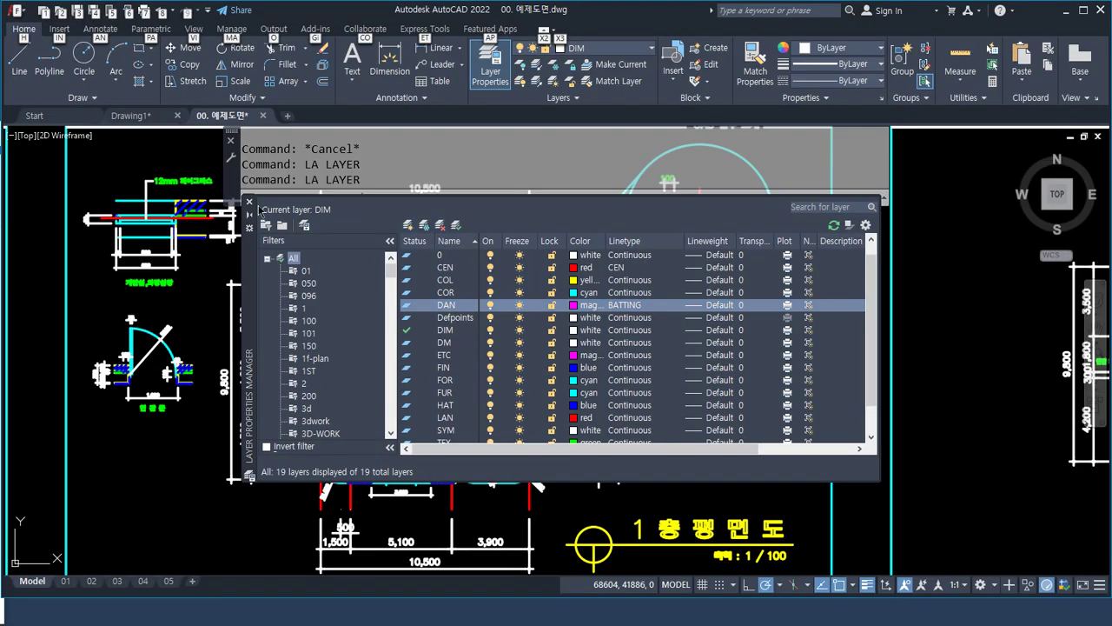
Close the Layer Properties Manager and switch to the Drawing1 drawing.
{"action": "left_click", "coordinate": [254, 205]}
{"action": "left_click", "coordinate": [132, 116]}
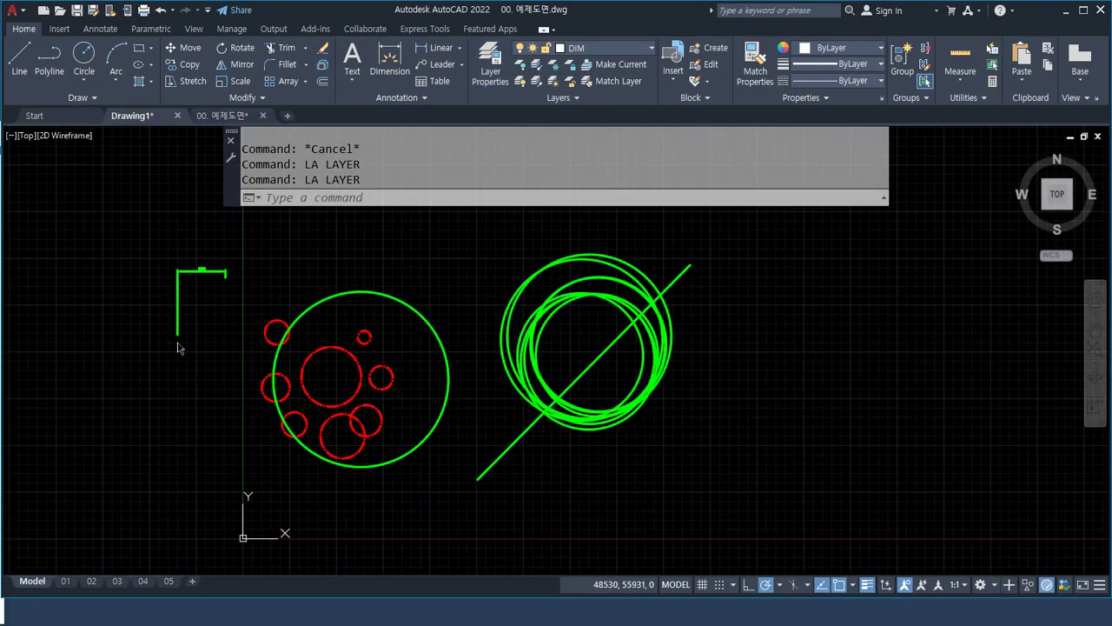
Switch to the Notepad notes and add the heading "그리기 명령" above the Line command list, separated by a blank line.
{"action": "key", "text": "alt+Tab"}
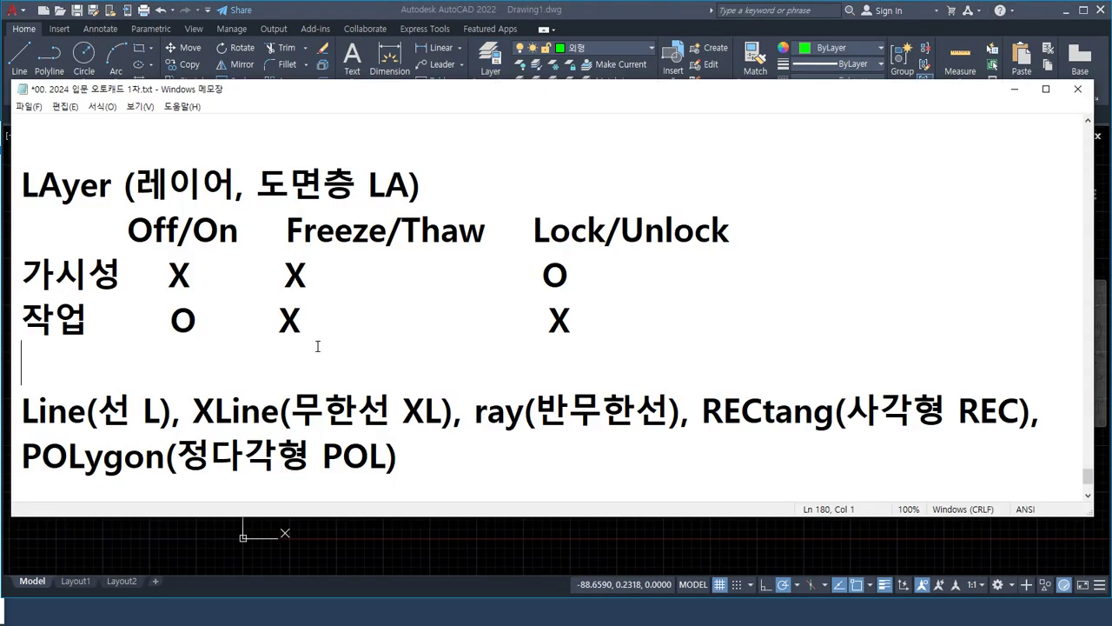
{"action": "scroll", "coordinate": [539, 307], "scroll_direction": "down", "scroll_amount": 1}
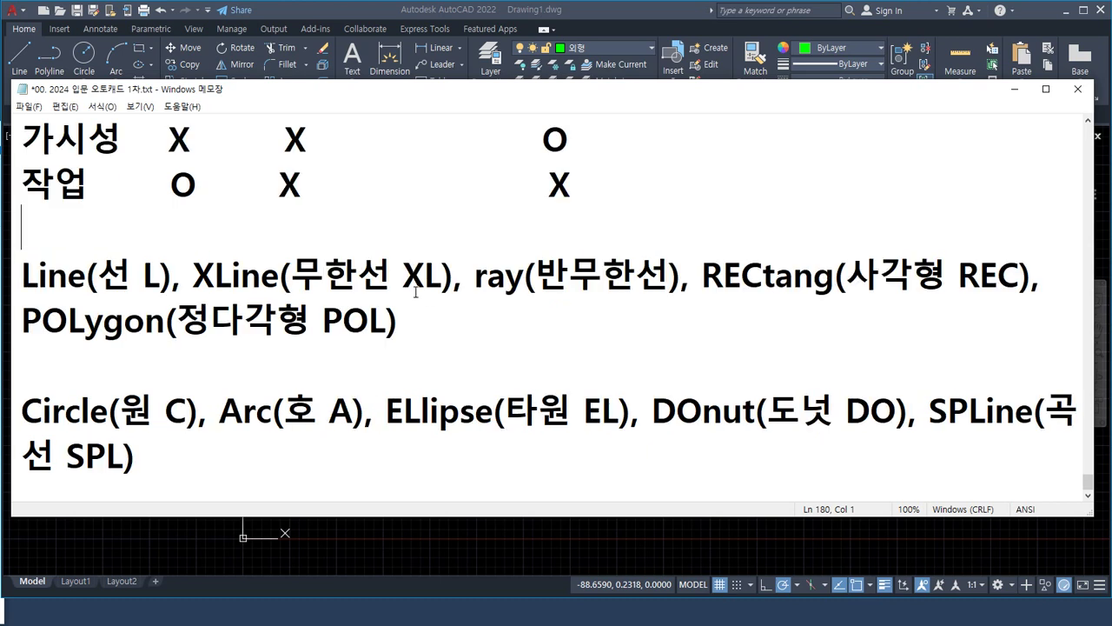
{"action": "type", "text": "그리"}
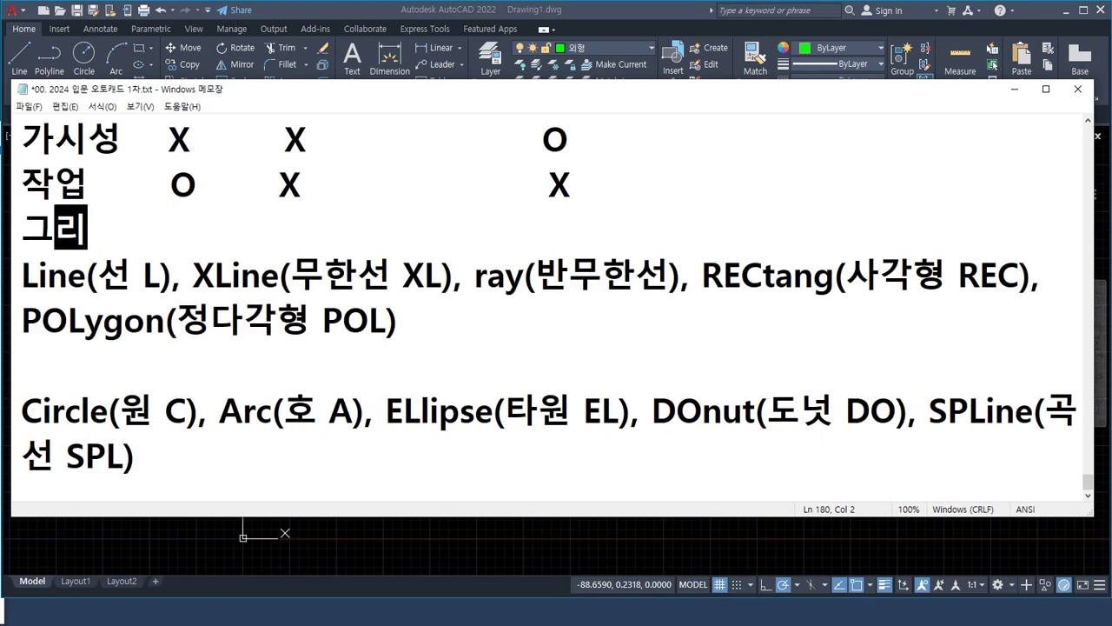
{"action": "type", "text": "기 명ㄹㅕㅇ"}
{"action": "key", "text": "Home"}
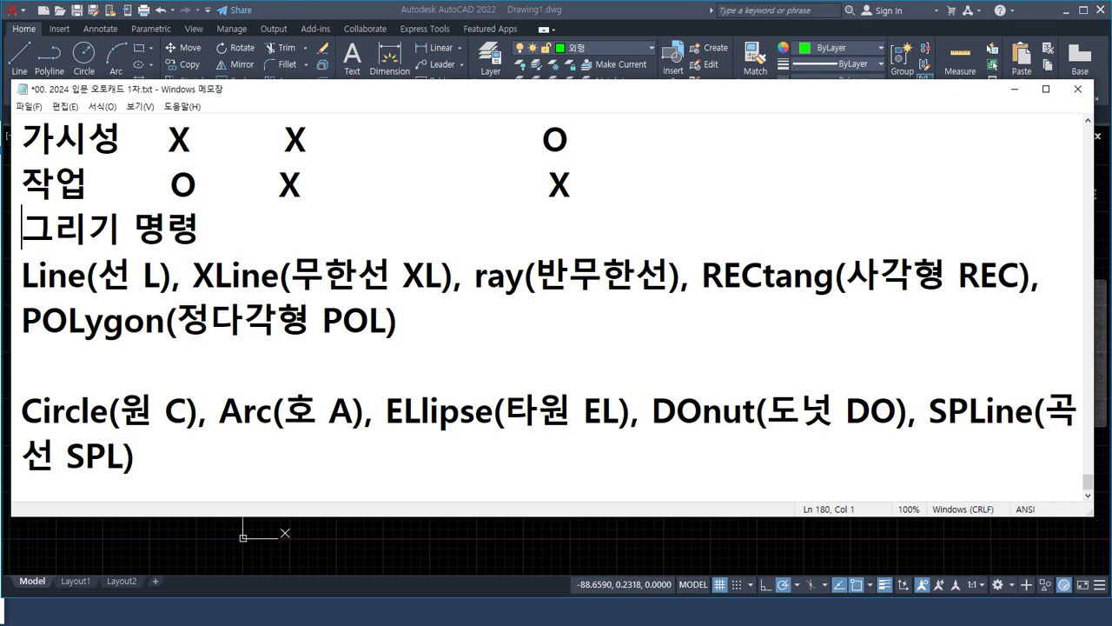
{"action": "key", "text": "Return"}
{"action": "scroll", "coordinate": [406, 301], "scroll_direction": "down", "scroll_amount": 1}
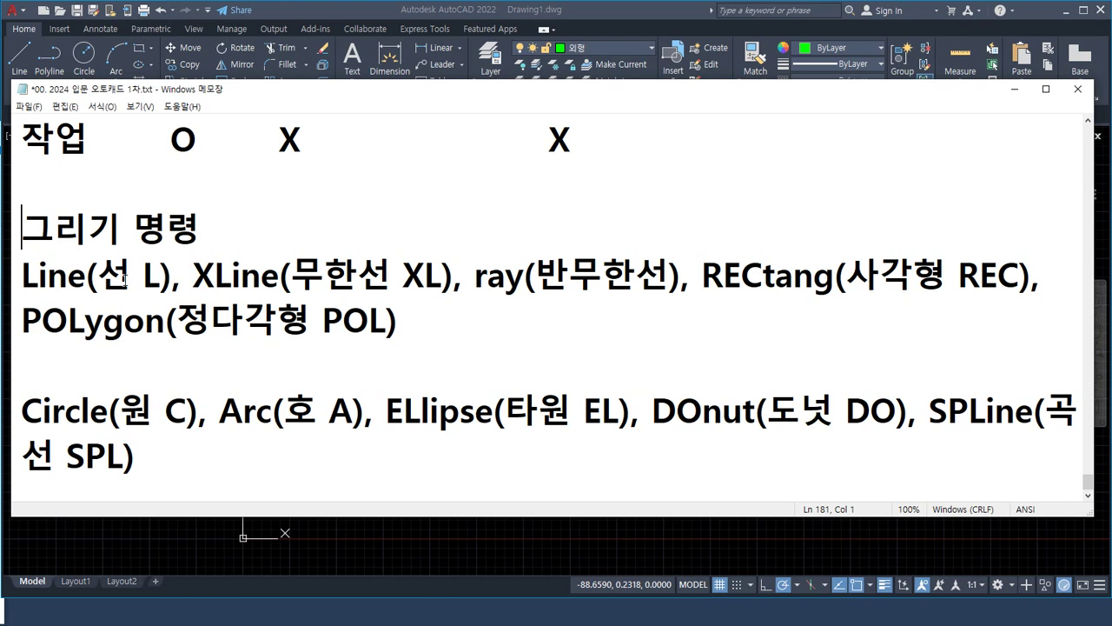
Highlight the Line, Circle, XLine and ray entries one after another in the command notes.
{"action": "left_click_drag", "start_coordinate": [174, 276], "coordinate": [25, 275]}
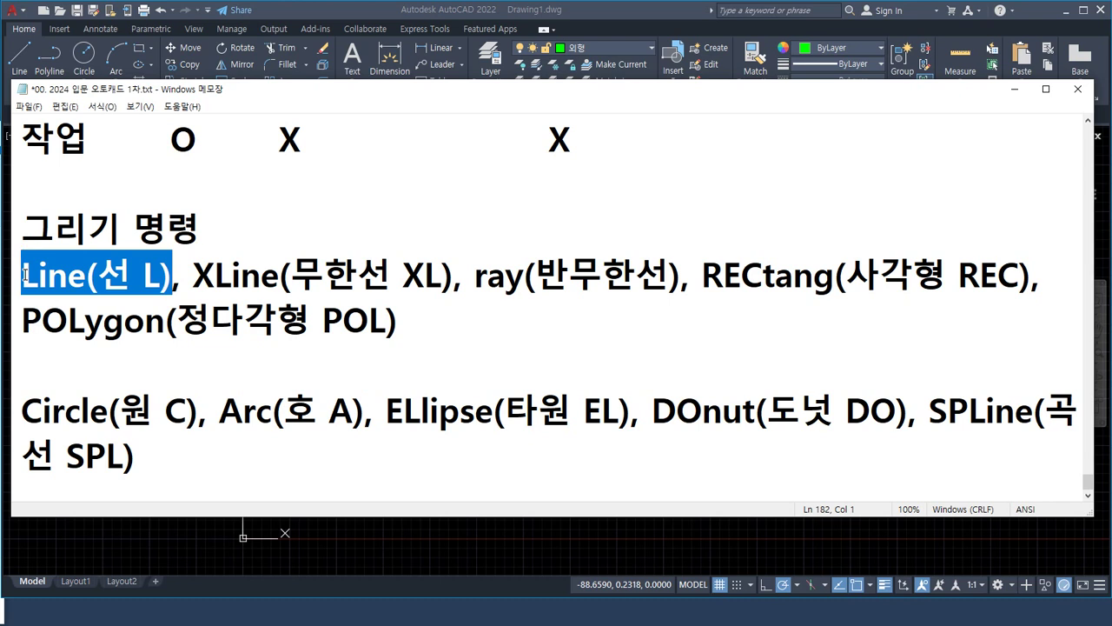
{"action": "left_click_drag", "start_coordinate": [189, 410], "coordinate": [7, 428]}
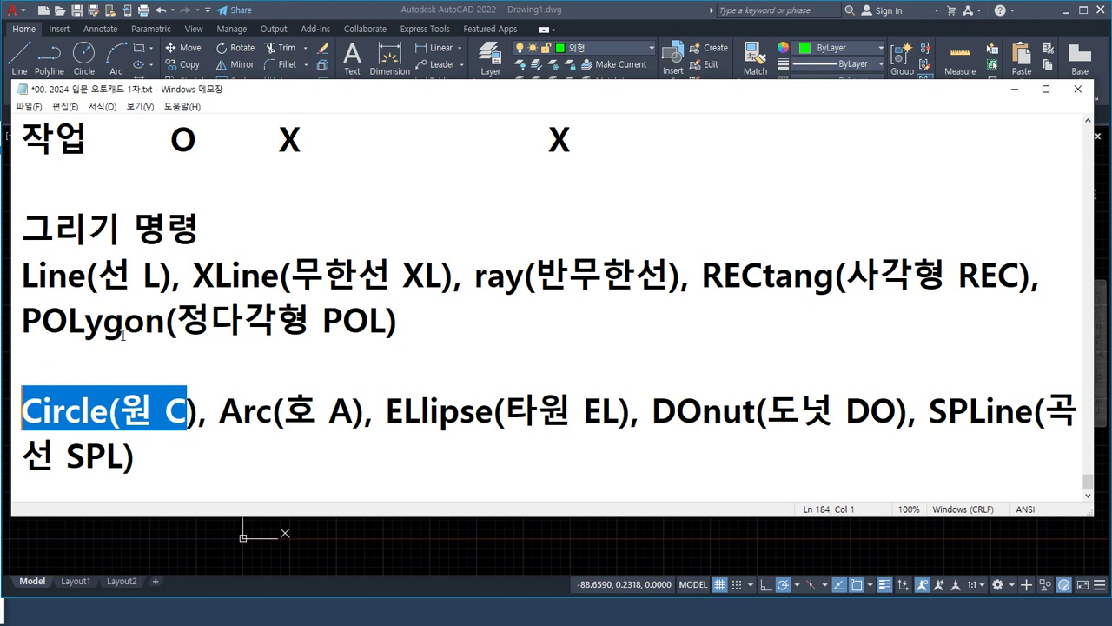
{"action": "left_click_drag", "start_coordinate": [194, 277], "coordinate": [453, 278]}
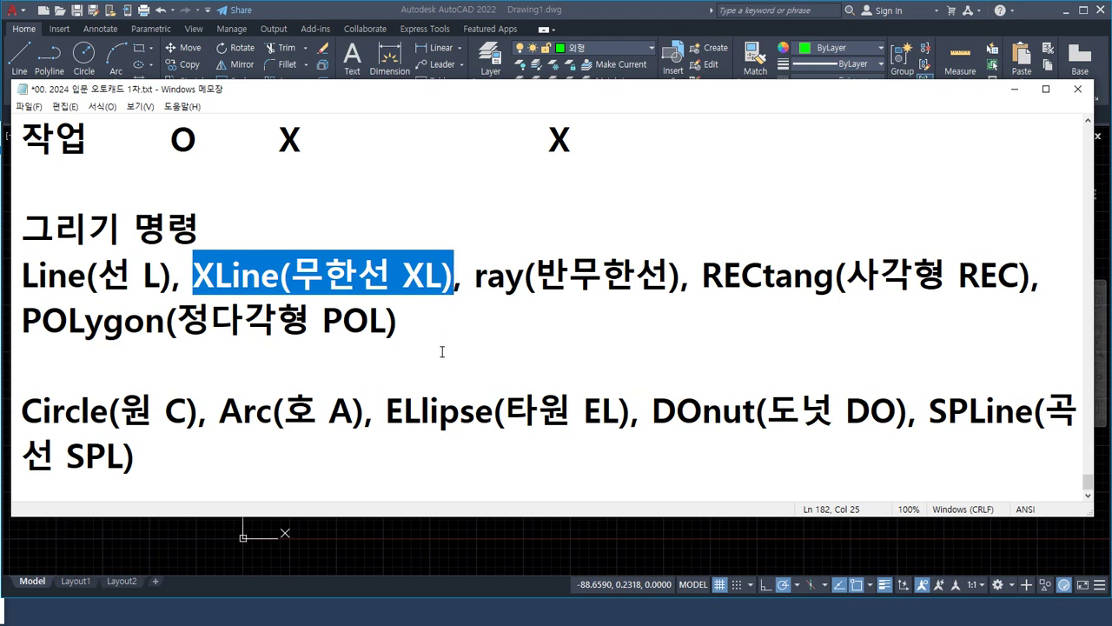
{"action": "left_click_drag", "start_coordinate": [474, 276], "coordinate": [670, 279]}
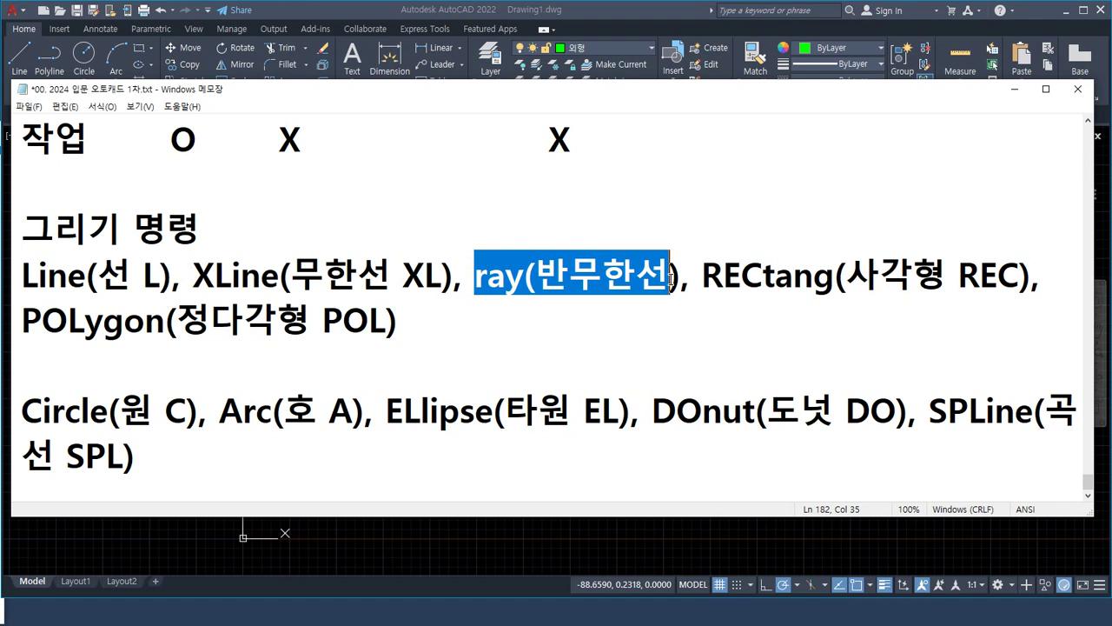
Switch to AutoCAD, erase all existing objects in Drawing1 and make 중심 the current layer.
{"action": "left_click", "coordinate": [240, 24]}
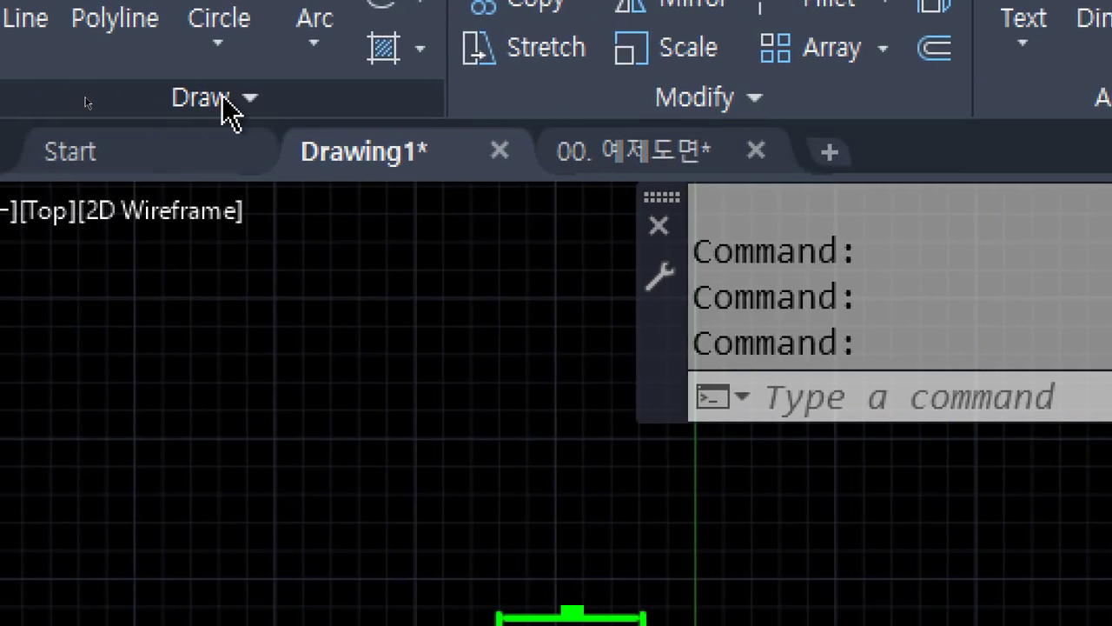
{"action": "left_click", "coordinate": [230, 98]}
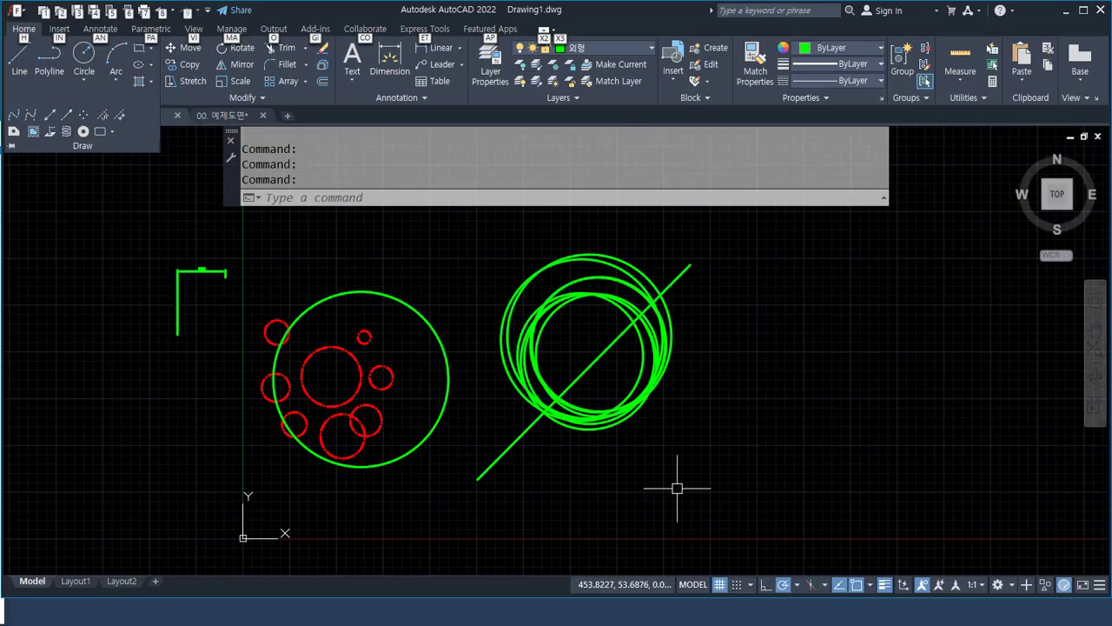
{"action": "left_click", "coordinate": [828, 495]}
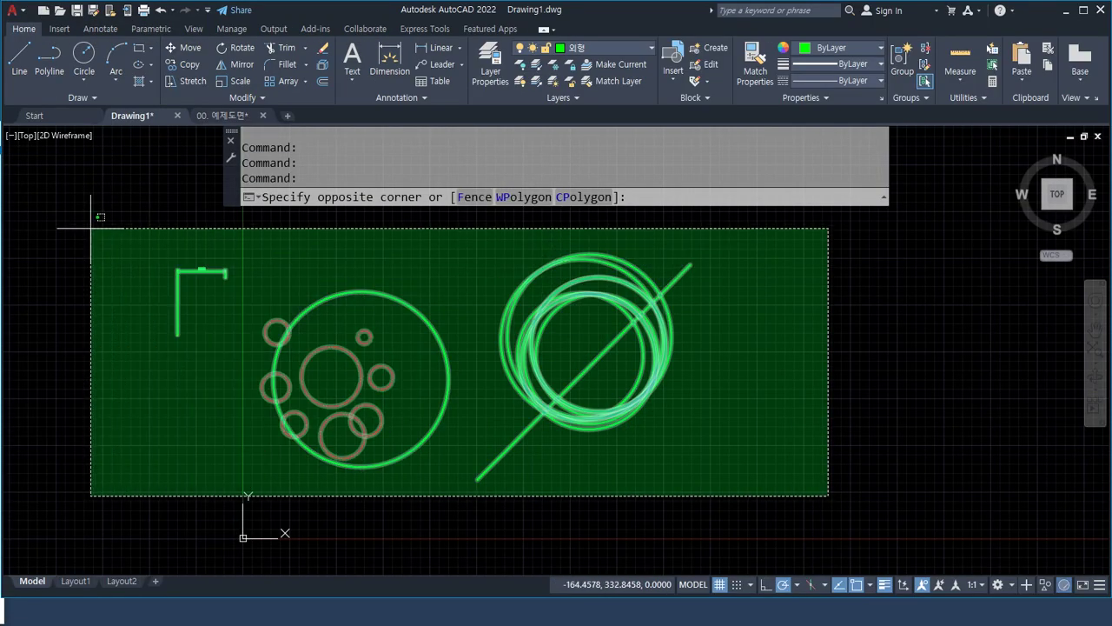
{"action": "left_click", "coordinate": [94, 218]}
{"action": "type", "text": "e"}
{"action": "key", "text": "Return"}
{"action": "left_click", "coordinate": [600, 48]}
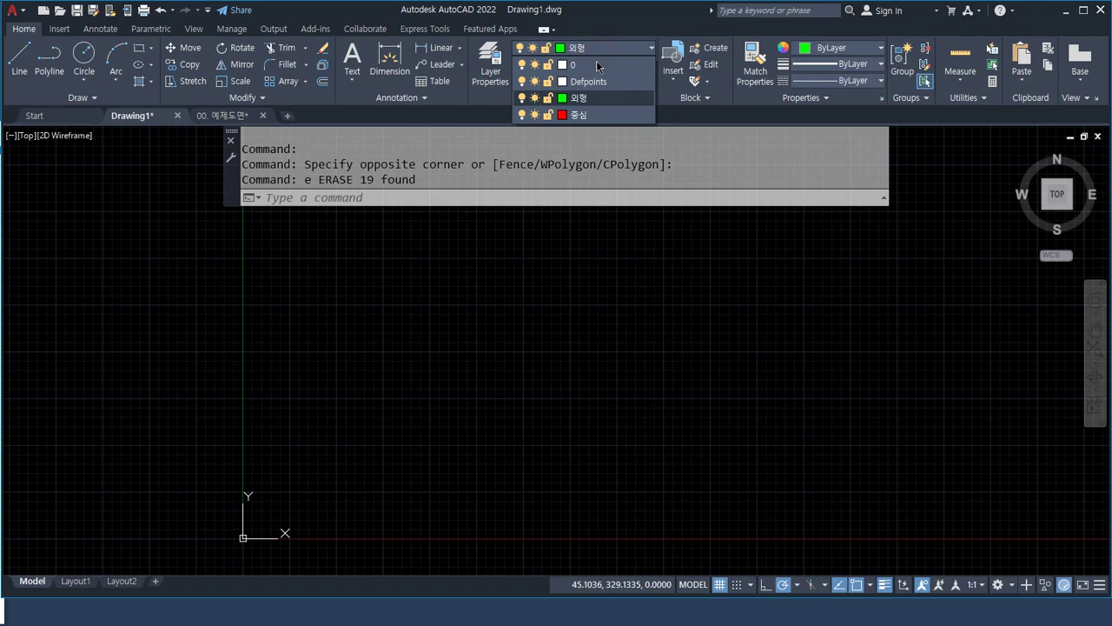
{"action": "left_click", "coordinate": [597, 116]}
Draw four XLINE construction lines in different directions through one common point.
{"action": "type", "text": "xl"}
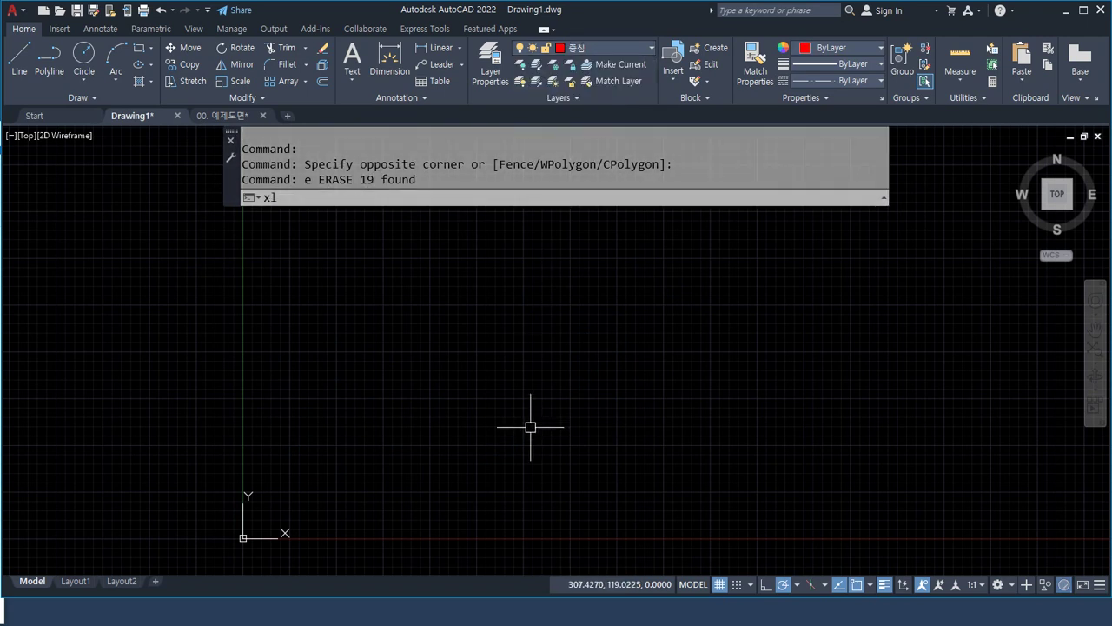
{"action": "key", "text": "Return"}
{"action": "left_click", "coordinate": [500, 371]}
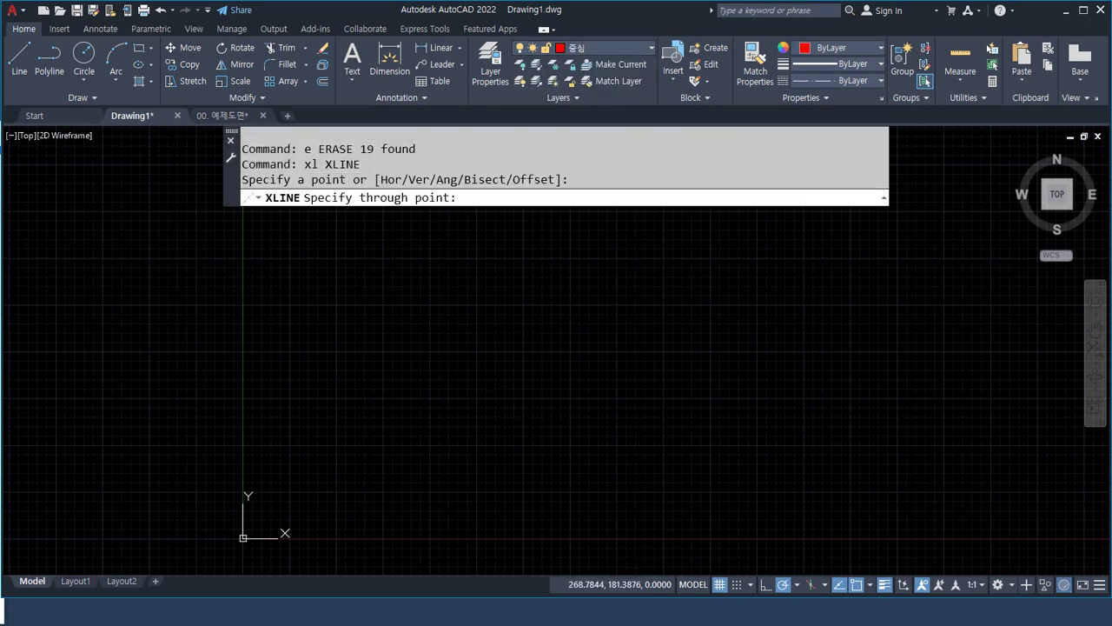
{"action": "left_click", "coordinate": [596, 349]}
{"action": "left_click", "coordinate": [533, 305]}
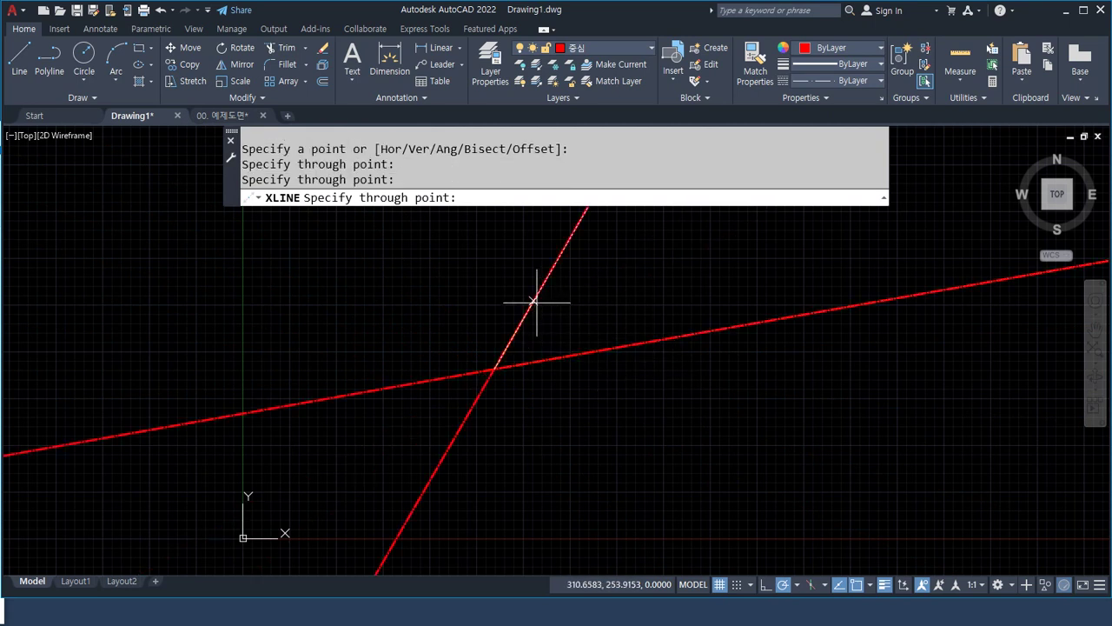
{"action": "left_click", "coordinate": [440, 272]}
{"action": "left_click", "coordinate": [385, 318]}
{"action": "key", "text": "Return"}
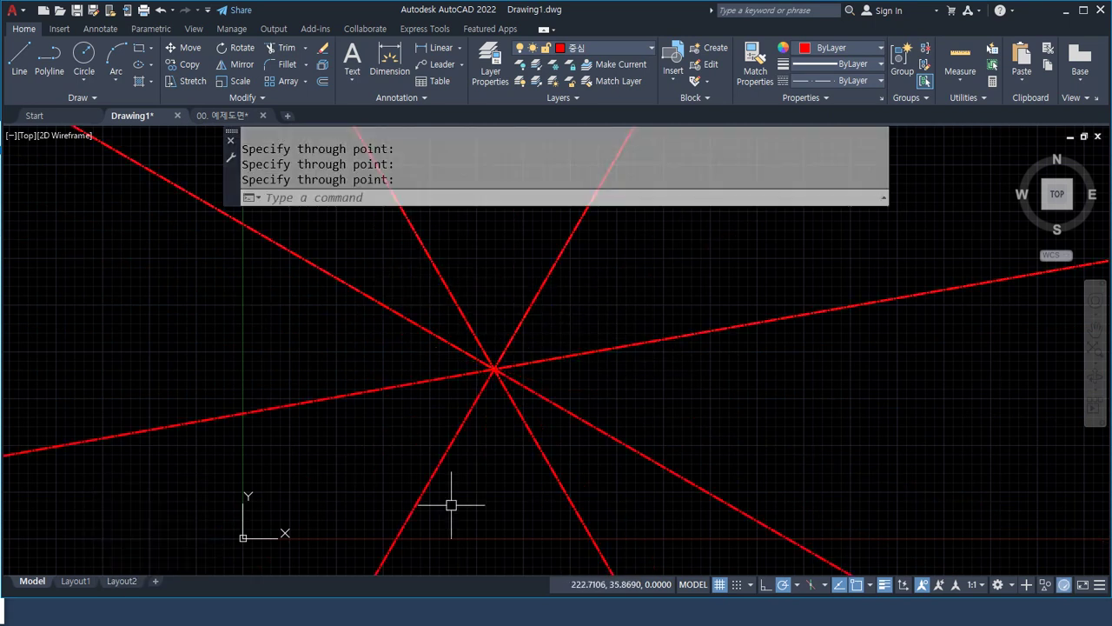
Erase the four construction lines by selecting them where they cross.
{"action": "scroll", "coordinate": [452, 504], "scroll_direction": "down", "scroll_amount": 2}
{"action": "scroll", "coordinate": [451, 504], "scroll_direction": "down", "scroll_amount": 3}
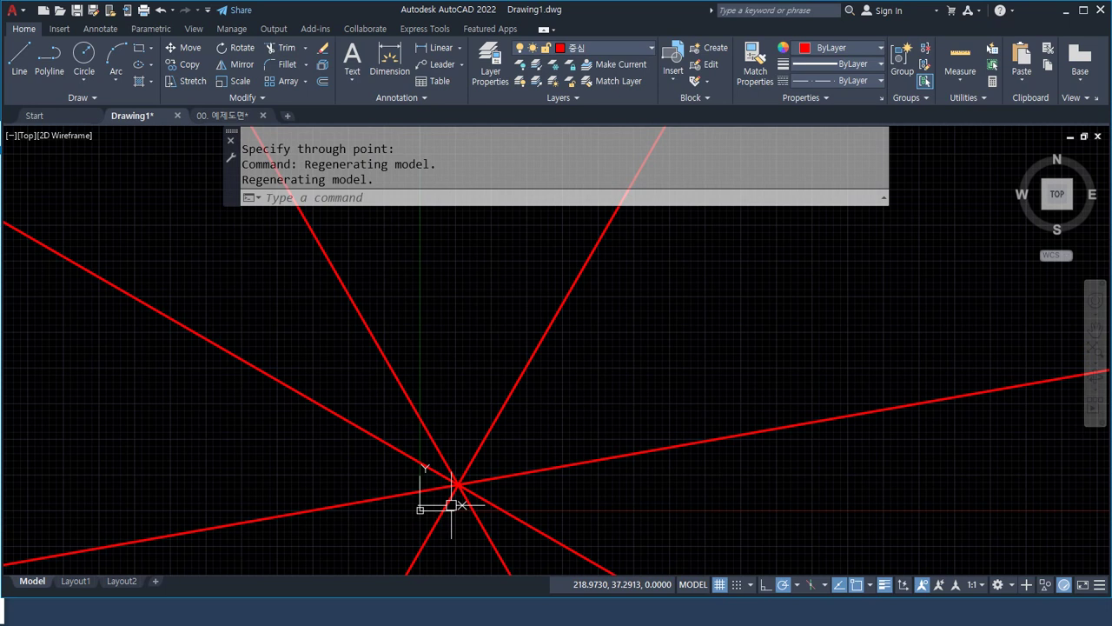
{"action": "scroll", "coordinate": [372, 365], "scroll_direction": "down", "scroll_amount": 3}
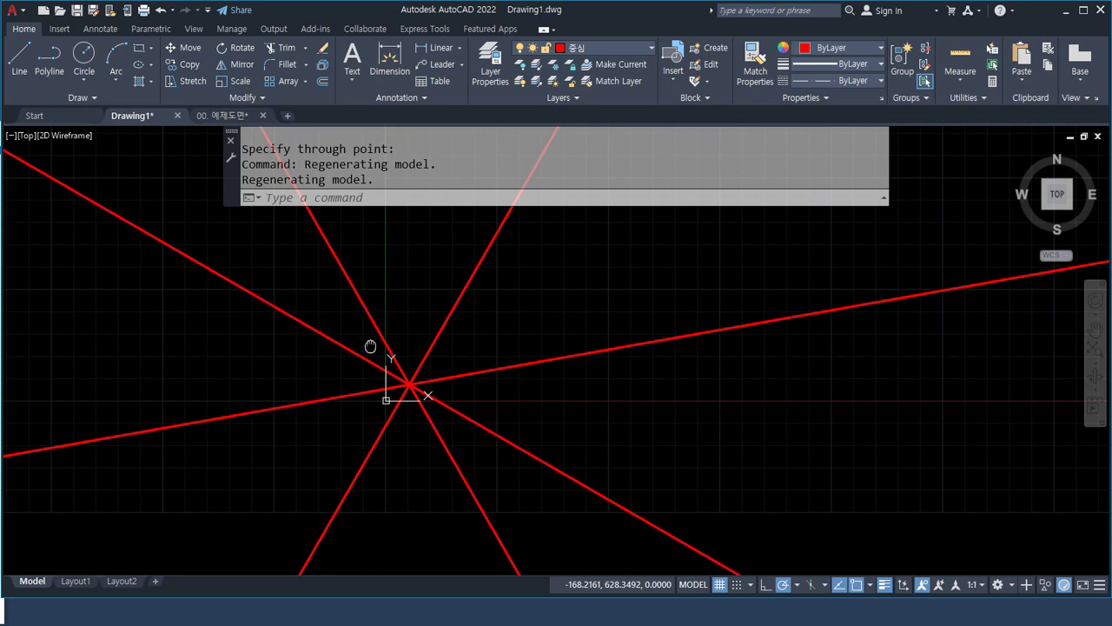
{"action": "left_click", "coordinate": [447, 408]}
{"action": "left_click", "coordinate": [384, 362]}
{"action": "type", "text": "e"}
{"action": "key", "text": "Return"}
Draw four rays fanning out from one common start point, the last one vertical.
{"action": "type", "text": "ra"}
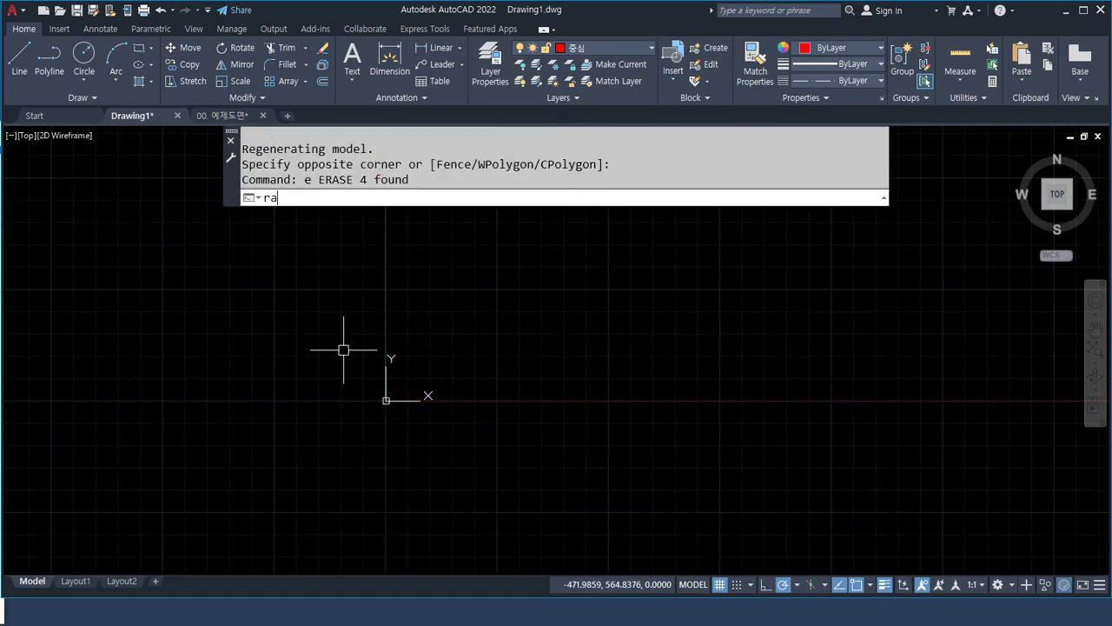
{"action": "type", "text": "y"}
{"action": "key", "text": "Return"}
{"action": "left_click", "coordinate": [575, 354]}
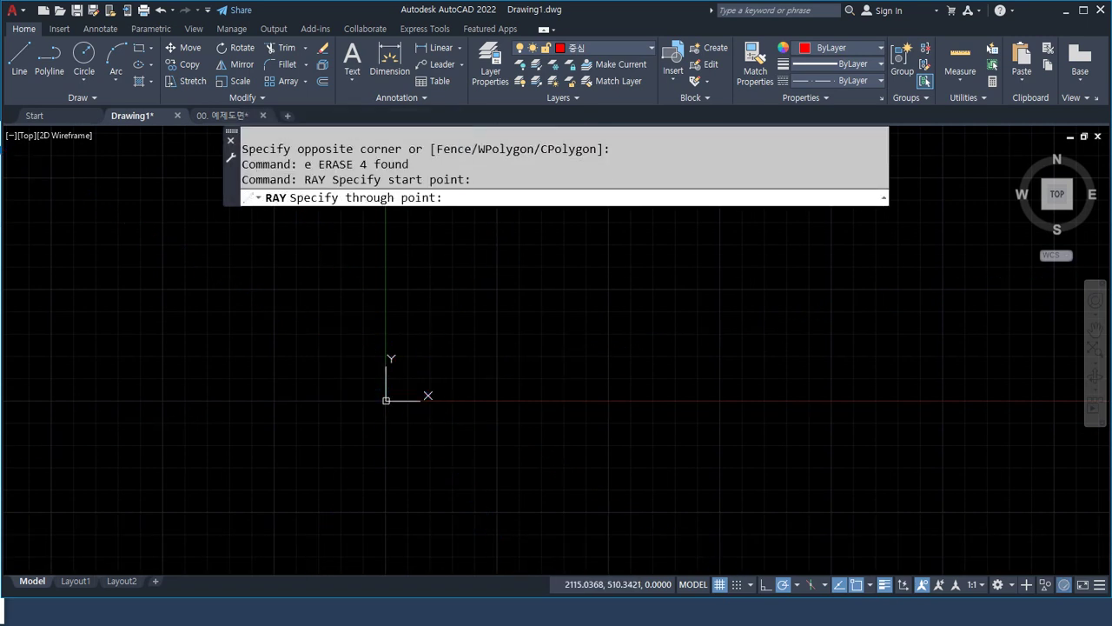
{"action": "left_click", "coordinate": [686, 325]}
{"action": "left_click", "coordinate": [683, 265]}
{"action": "left_click", "coordinate": [643, 240]}
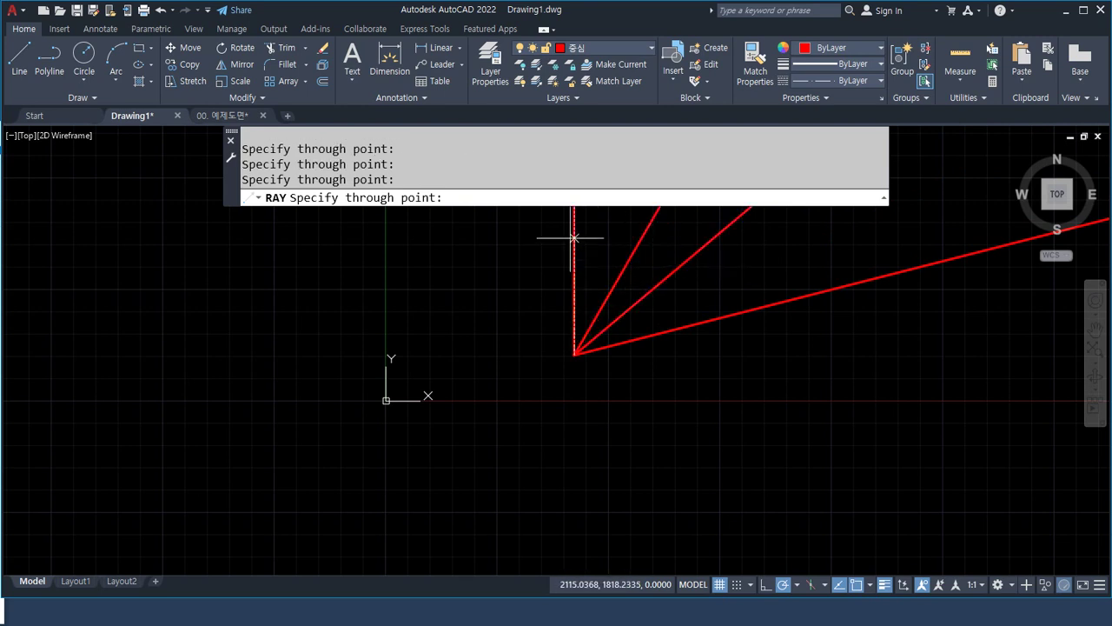
{"action": "left_click", "coordinate": [574, 238]}
{"action": "key", "text": "Return"}
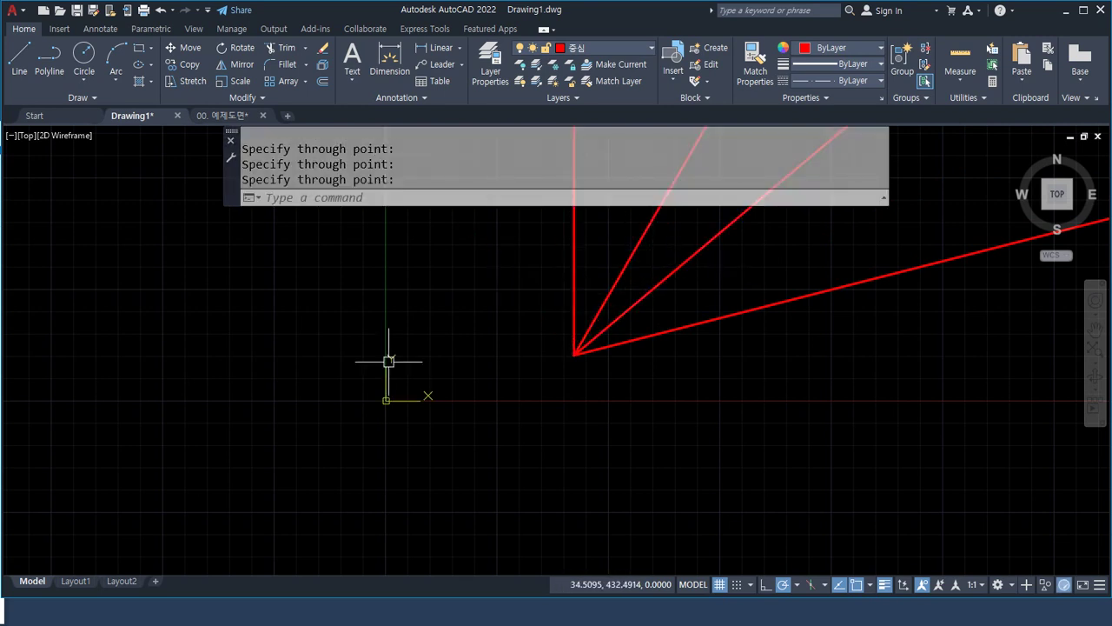
Erase all four rays from the drawing.
{"action": "left_click", "coordinate": [648, 408]}
{"action": "left_click", "coordinate": [426, 265]}
{"action": "key", "text": "Delete"}
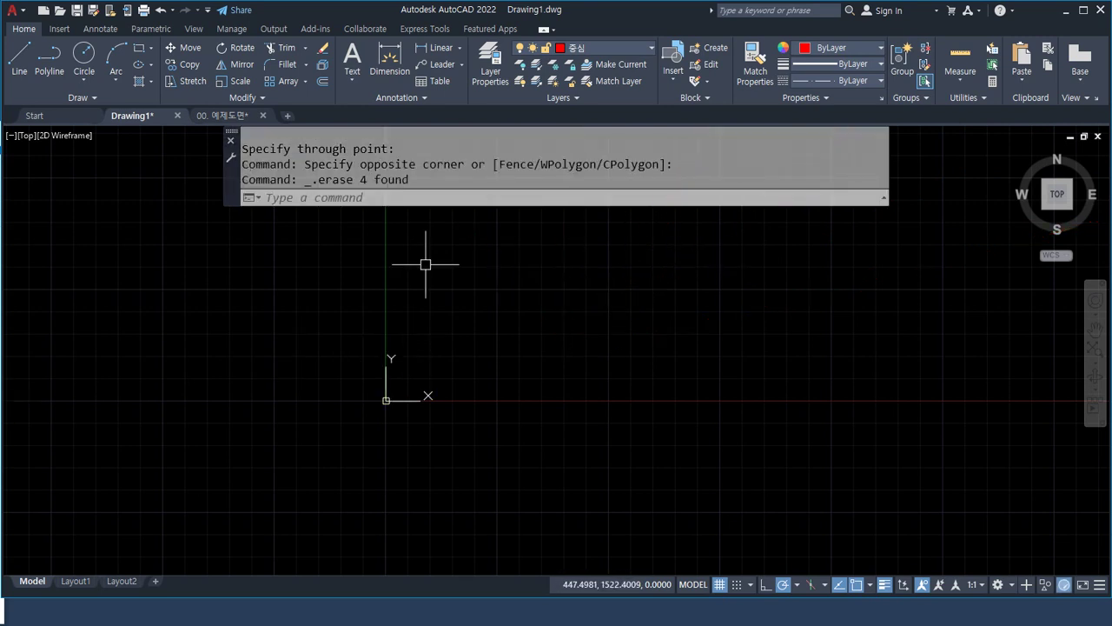
Choose a polar tracking increment and draw six construction lines through one point, spaced 30° apart from 0° to 150°.
{"action": "type", "text": "xl"}
{"action": "key", "text": "Return"}
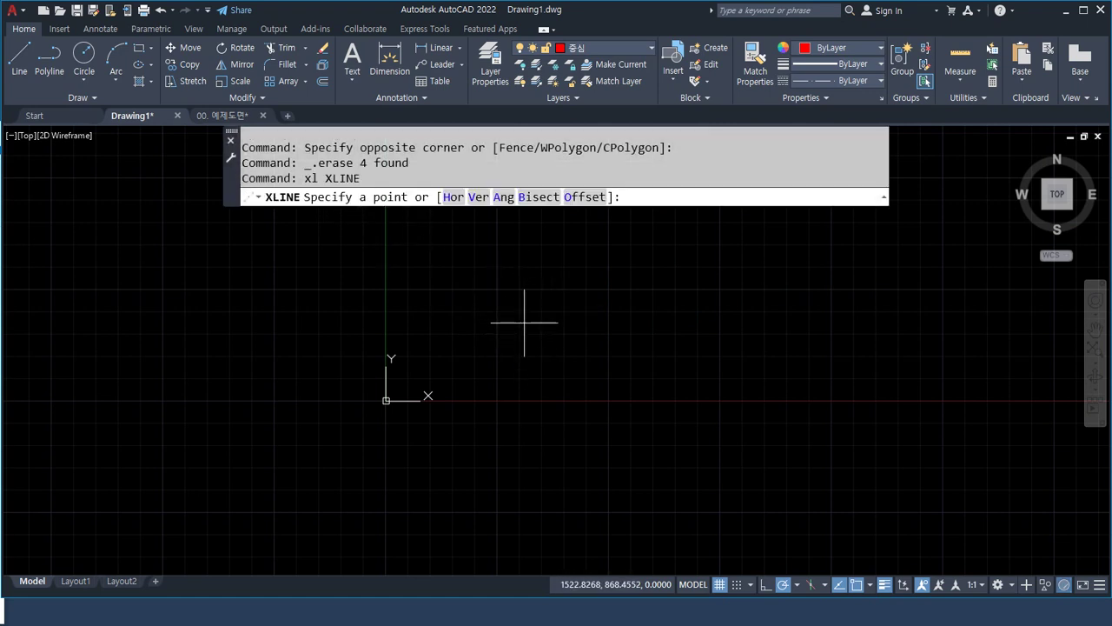
{"action": "left_click", "coordinate": [540, 322]}
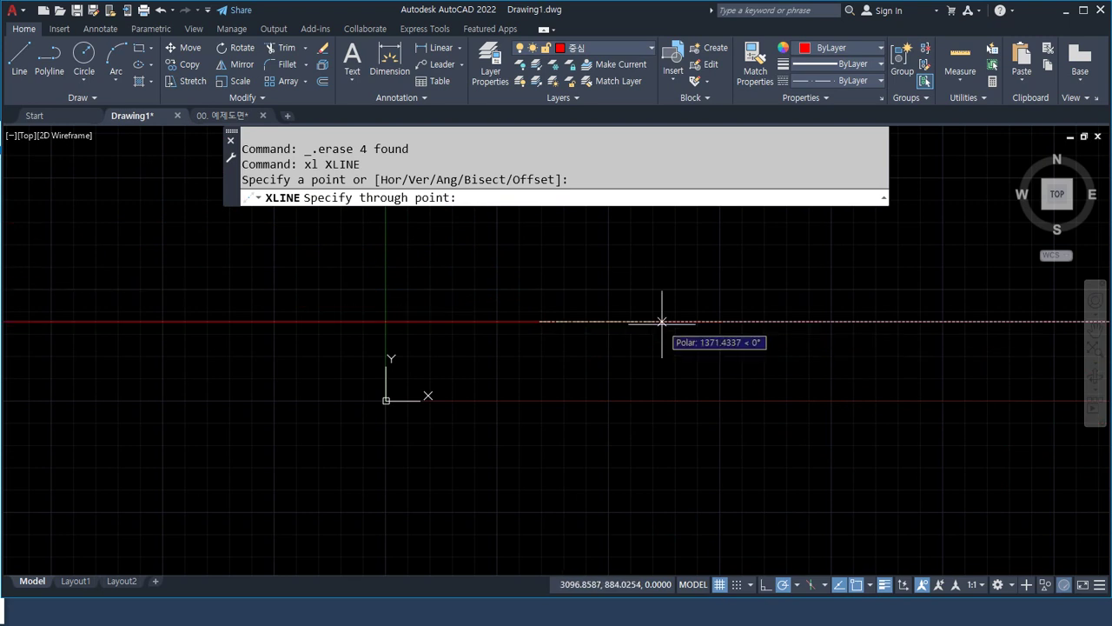
{"action": "left_click", "coordinate": [798, 586]}
{"action": "left_click", "coordinate": [803, 464]}
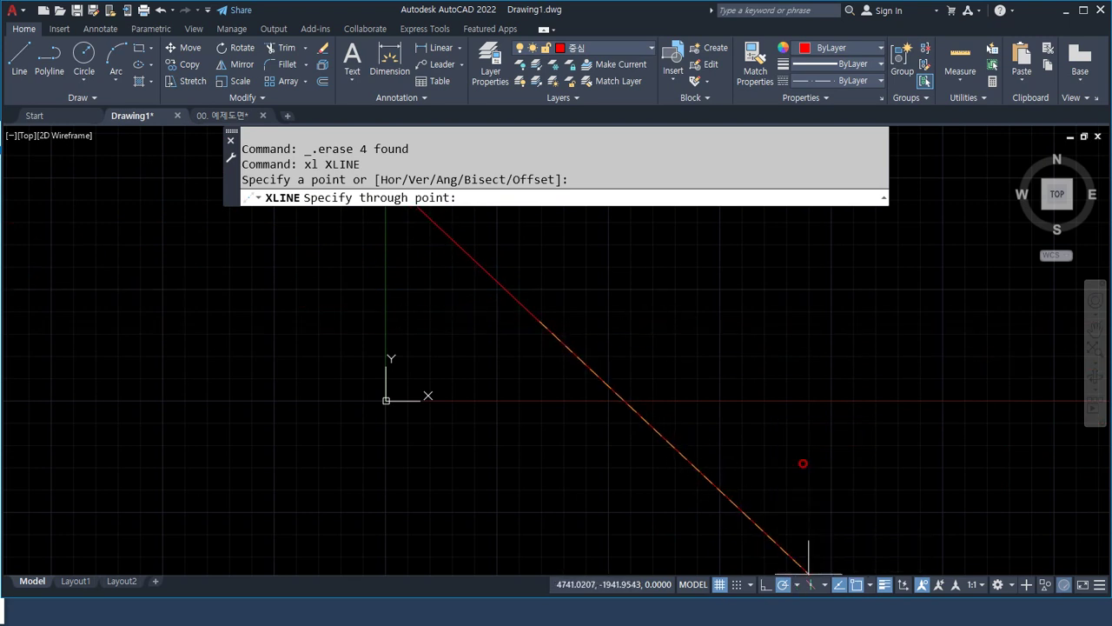
{"action": "left_click", "coordinate": [671, 322]}
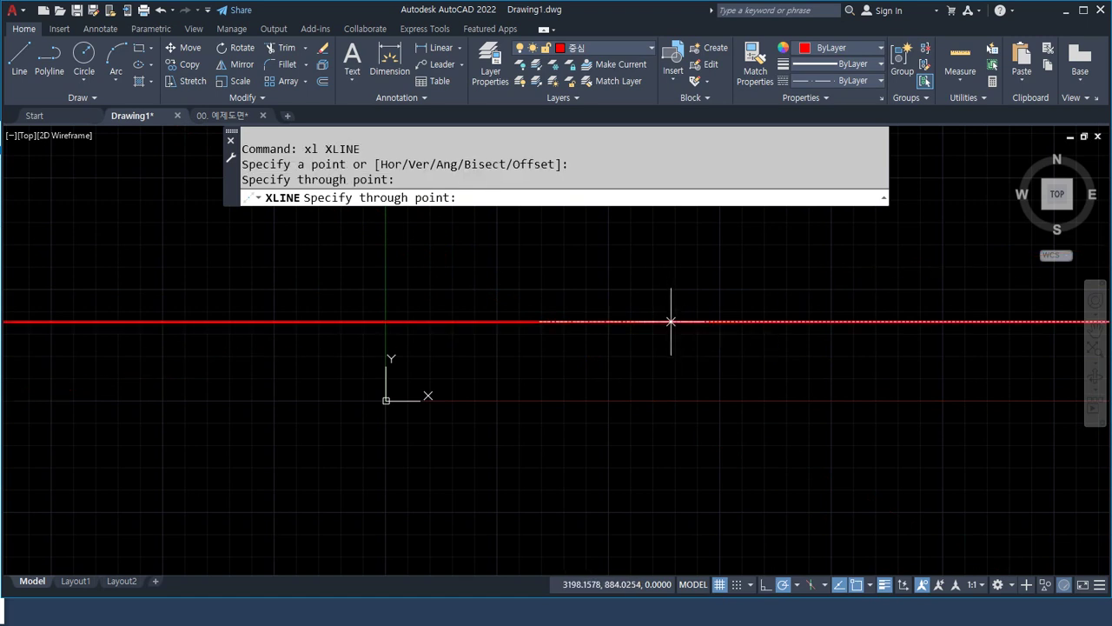
{"action": "left_click", "coordinate": [631, 259]}
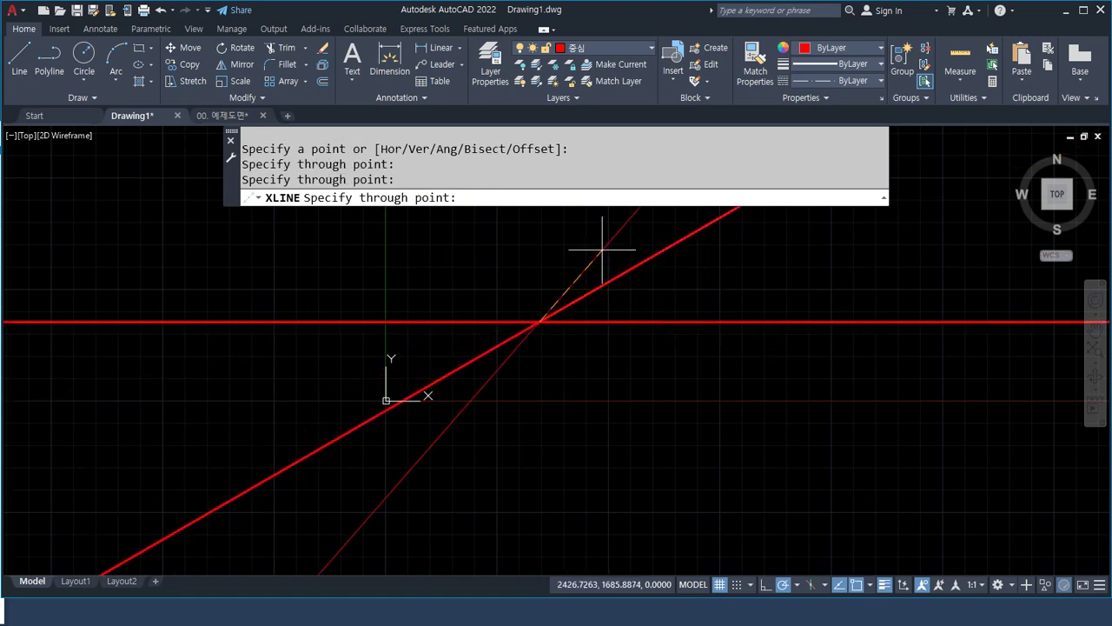
{"action": "left_click", "coordinate": [588, 240]}
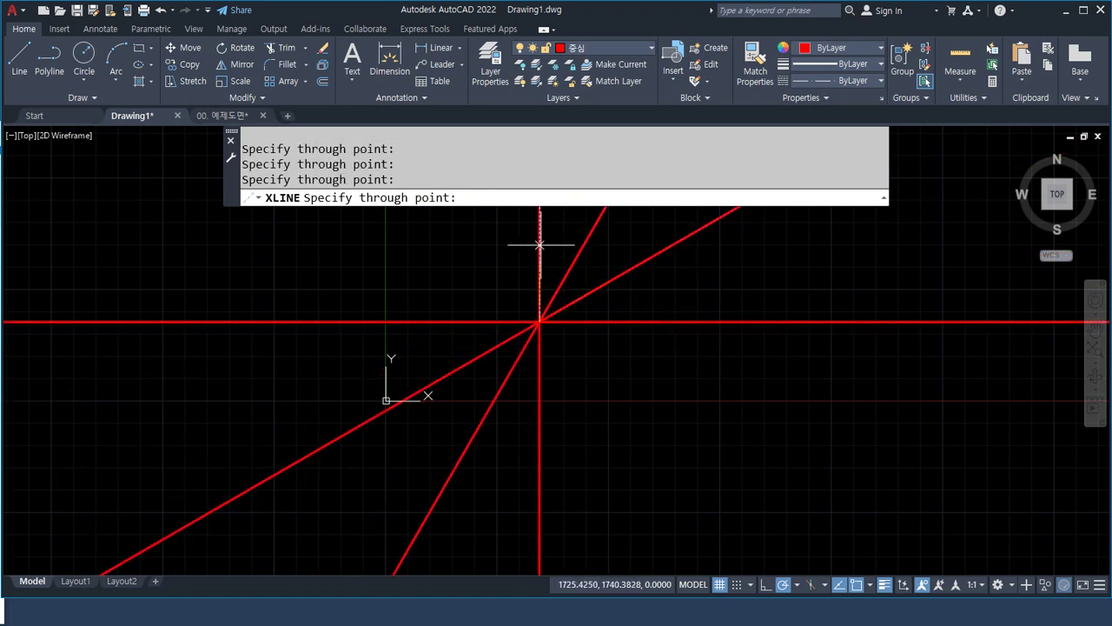
{"action": "left_click", "coordinate": [539, 245]}
{"action": "left_click", "coordinate": [492, 239]}
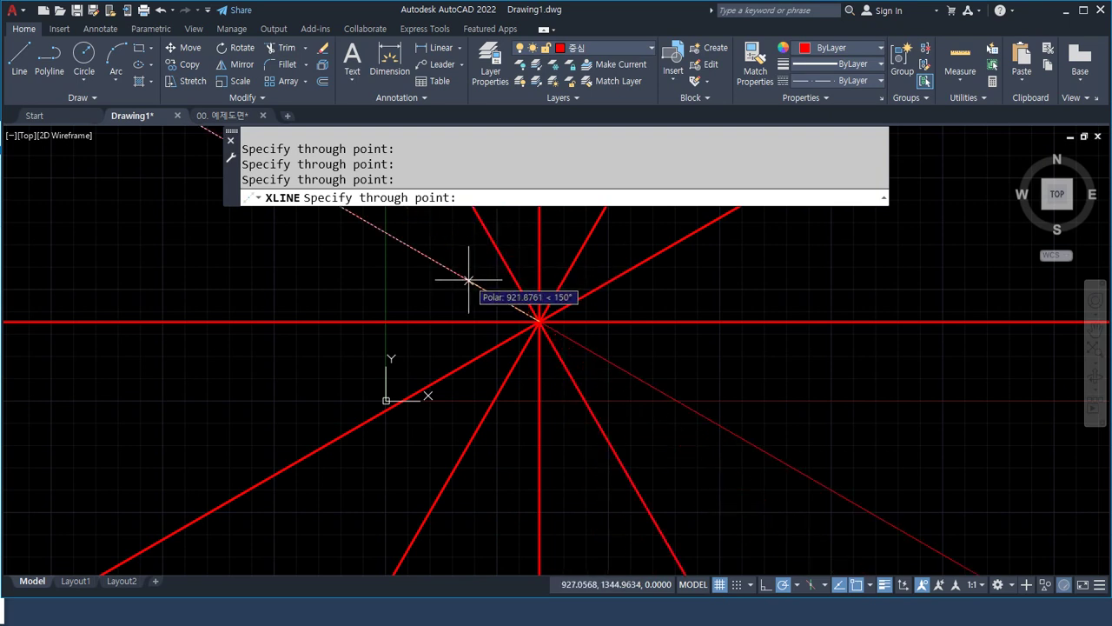
{"action": "left_click", "coordinate": [468, 280]}
{"action": "key", "text": "Escape"}
Select the six construction lines radiating from the common point and erase them.
{"action": "middle_click_drag", "start_coordinate": [474, 325], "coordinate": [397, 400]}
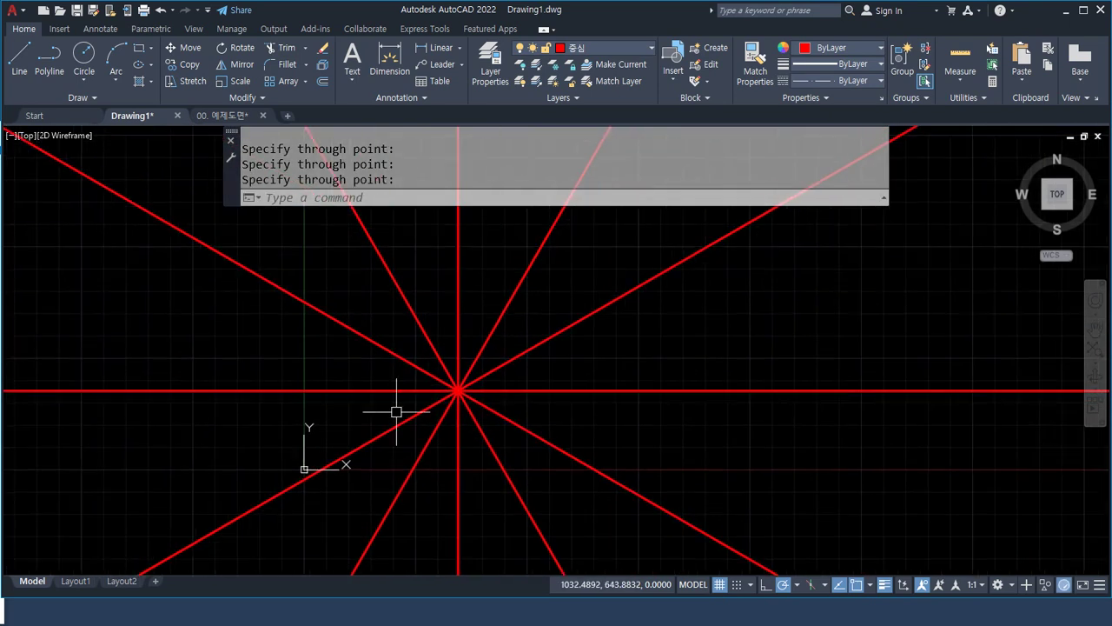
{"action": "left_click", "coordinate": [673, 492]}
{"action": "left_click", "coordinate": [357, 538]}
{"action": "type", "text": "e"}
{"action": "key", "text": "Return"}
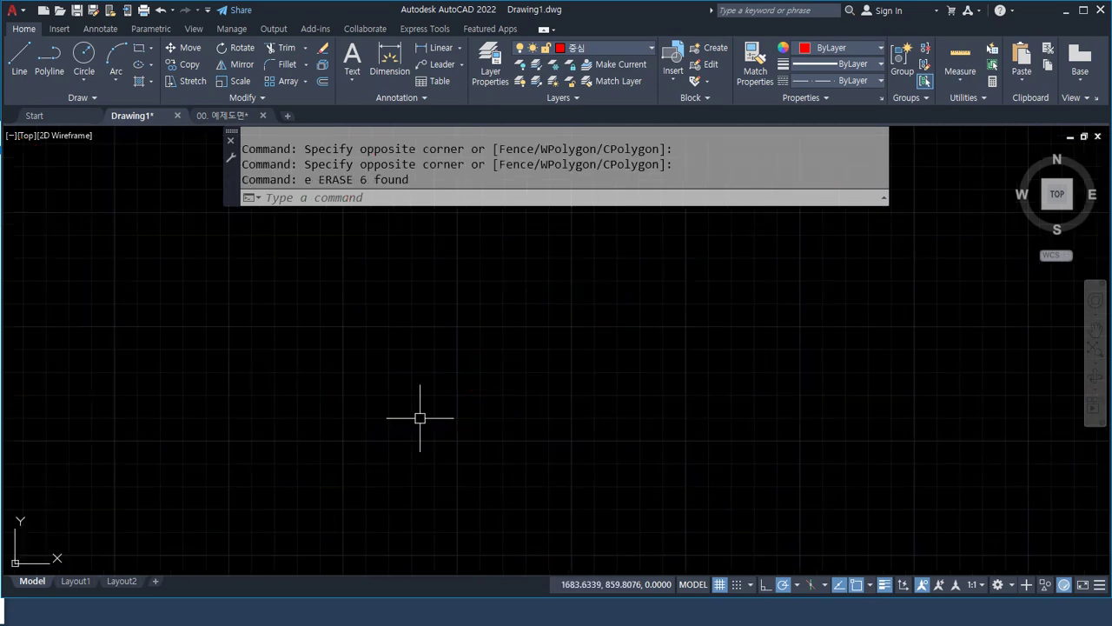
Draw five horizontal construction lines at different heights using the XLINE Hor option.
{"action": "type", "text": "xl"}
{"action": "key", "text": "Return"}
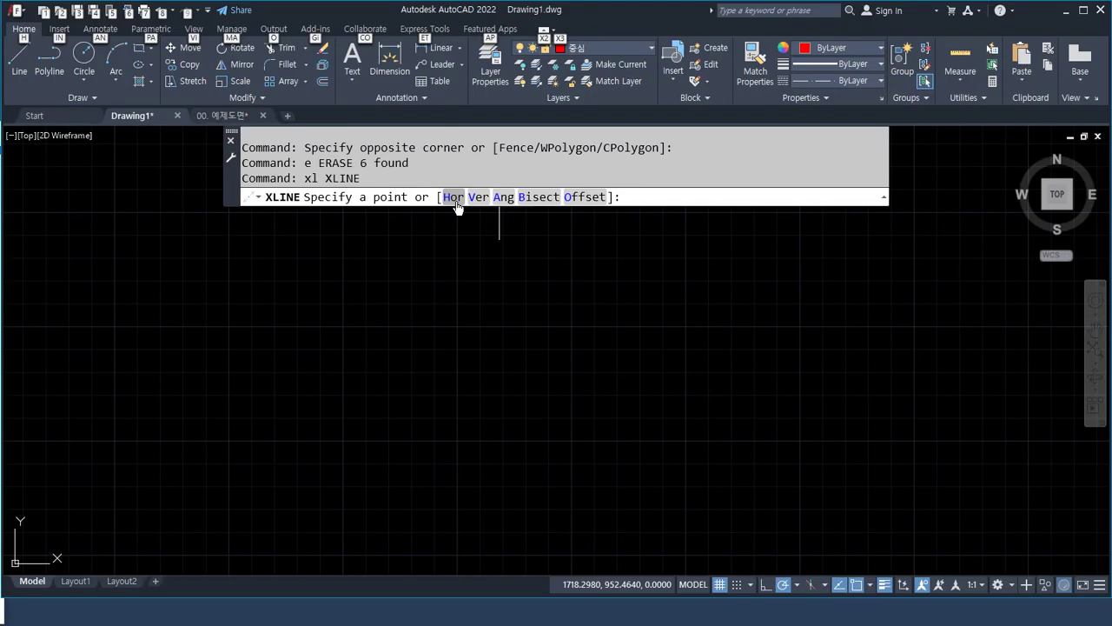
{"action": "left_click", "coordinate": [452, 199]}
{"action": "left_click", "coordinate": [494, 431]}
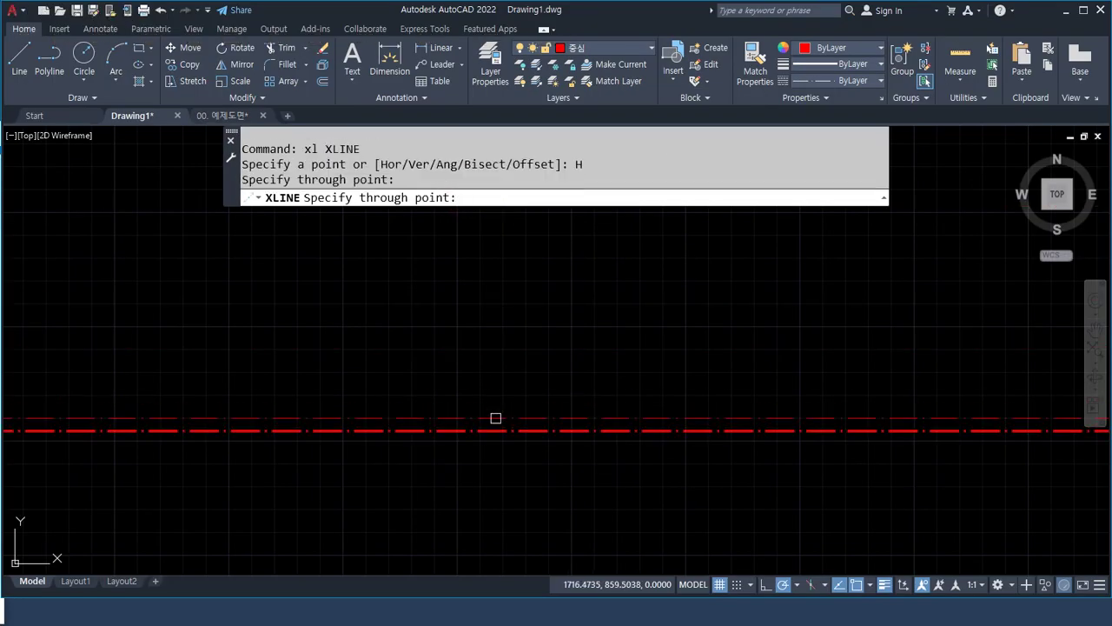
{"action": "left_click", "coordinate": [506, 369]}
{"action": "left_click", "coordinate": [513, 319]}
{"action": "left_click", "coordinate": [514, 285]}
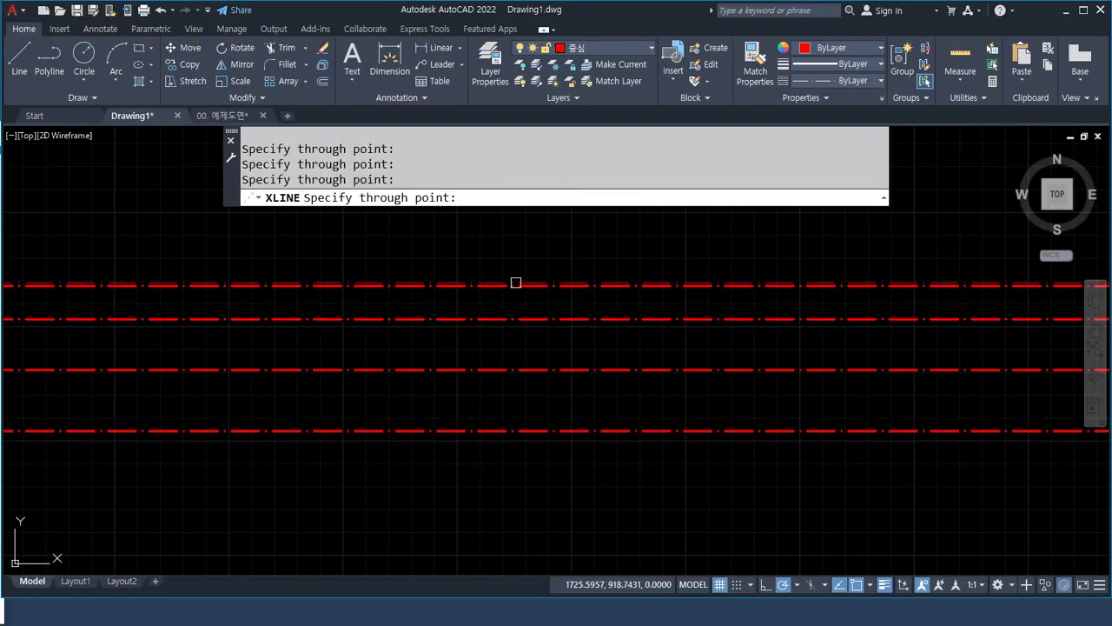
{"action": "left_click", "coordinate": [512, 255]}
{"action": "key", "text": "Return"}
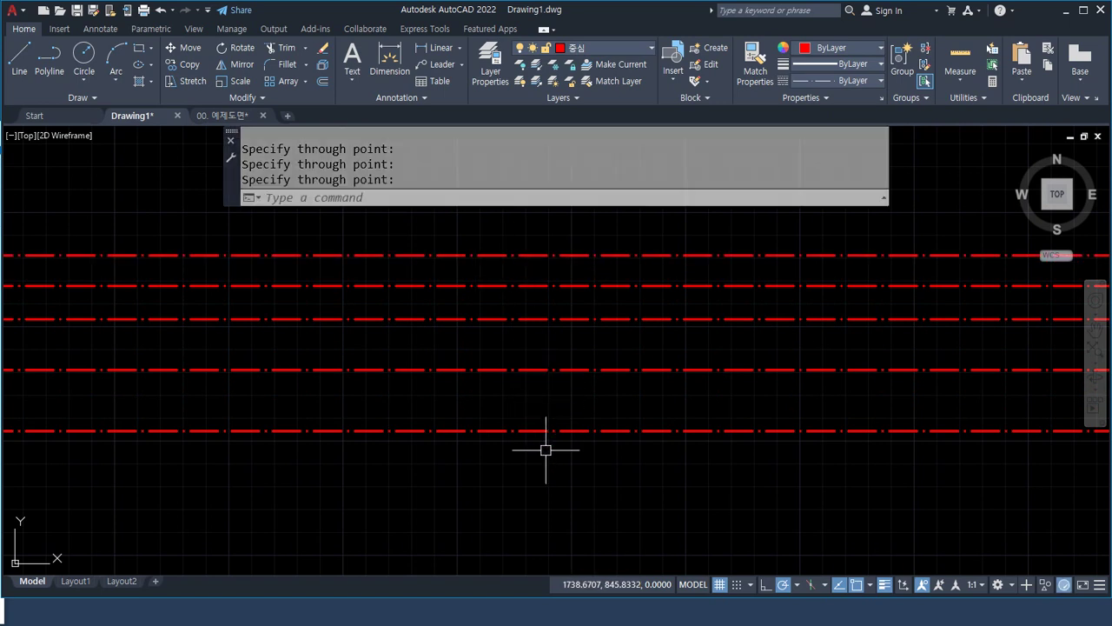
Make 외형 the current layer and draw six vertical construction lines across the horizontal ones using the XLINE Ver option.
{"action": "left_click", "coordinate": [606, 54]}
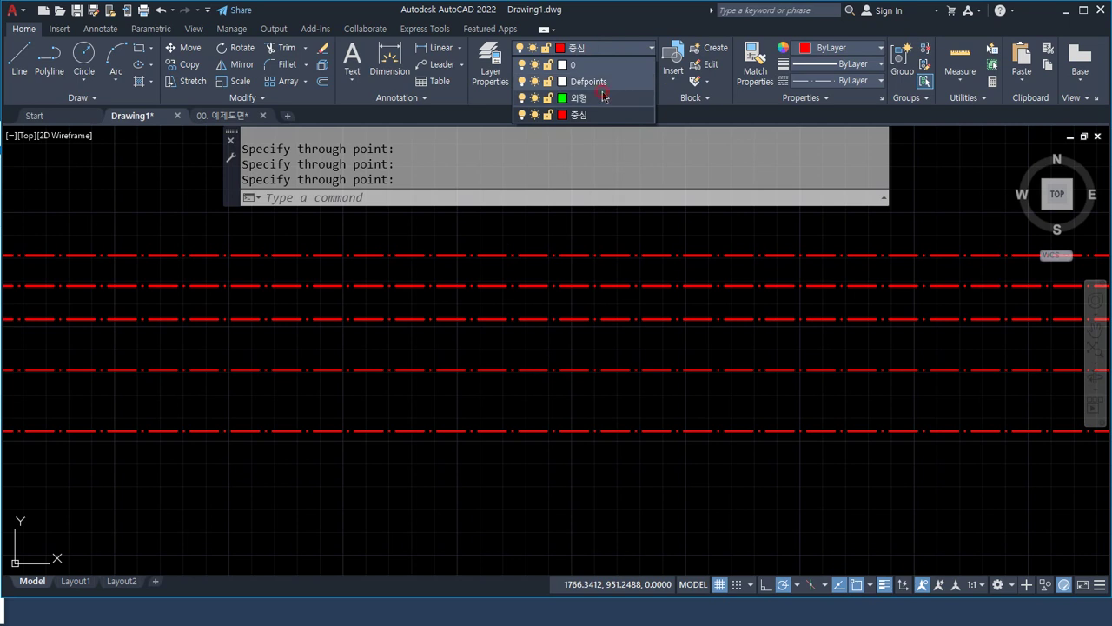
{"action": "left_click", "coordinate": [604, 99]}
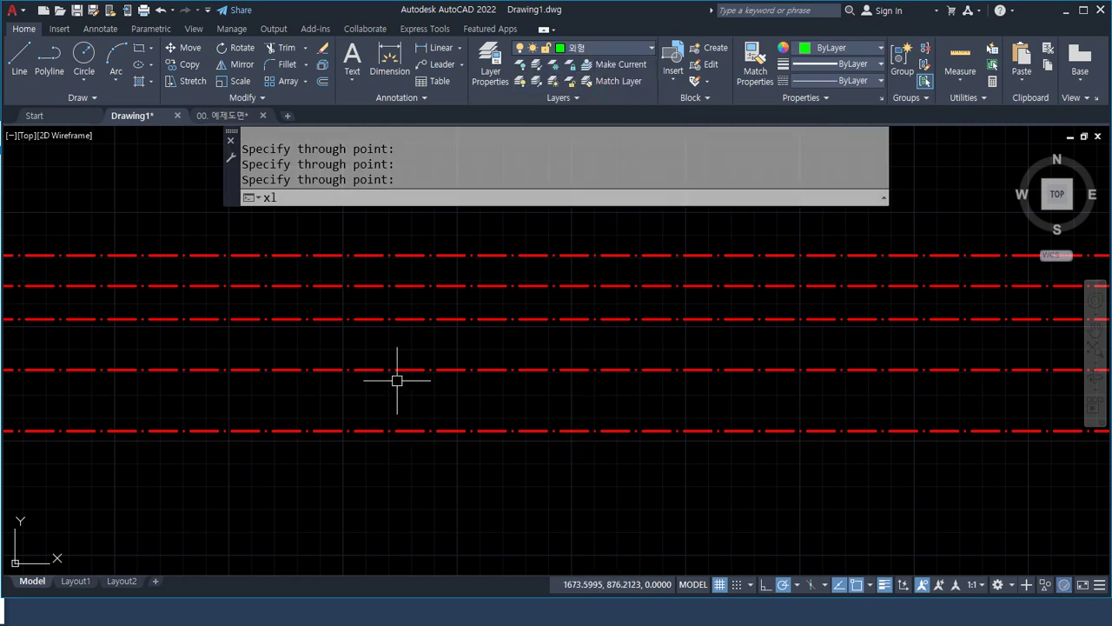
{"action": "type", "text": "xl"}
{"action": "key", "text": "Return"}
{"action": "left_click", "coordinate": [480, 197]}
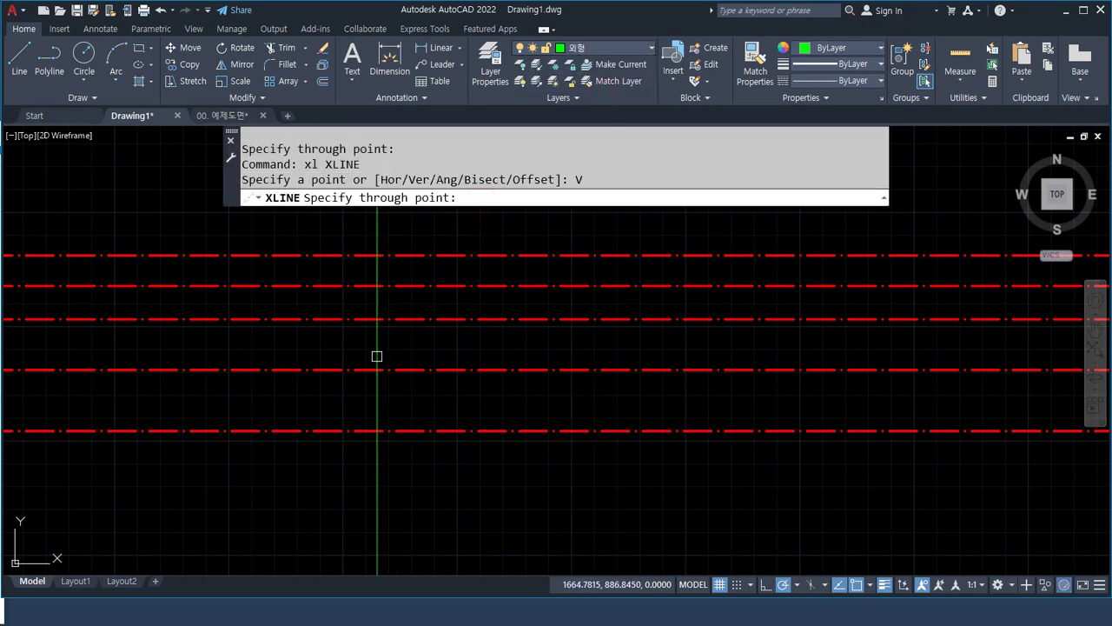
{"action": "left_click", "coordinate": [377, 354]}
{"action": "left_click", "coordinate": [442, 352]}
{"action": "left_click", "coordinate": [514, 350]}
{"action": "left_click", "coordinate": [593, 344]}
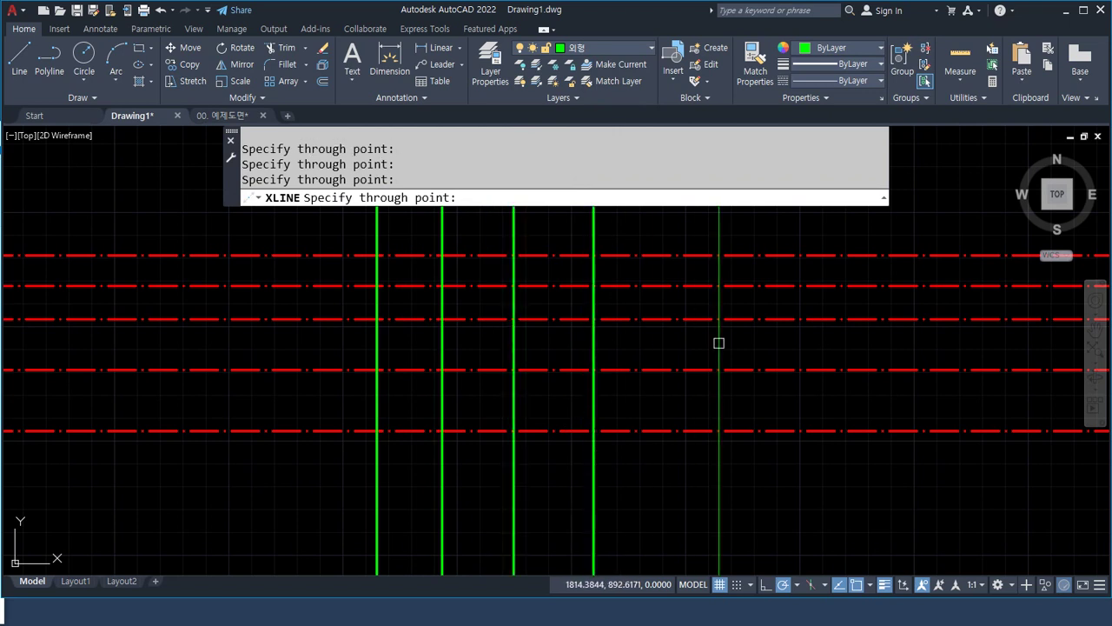
{"action": "left_click", "coordinate": [719, 340]}
{"action": "left_click", "coordinate": [825, 340]}
{"action": "key", "text": "Return"}
Select all the horizontal and vertical construction lines and erase them.
{"action": "left_click", "coordinate": [903, 489]}
{"action": "left_click", "coordinate": [273, 236]}
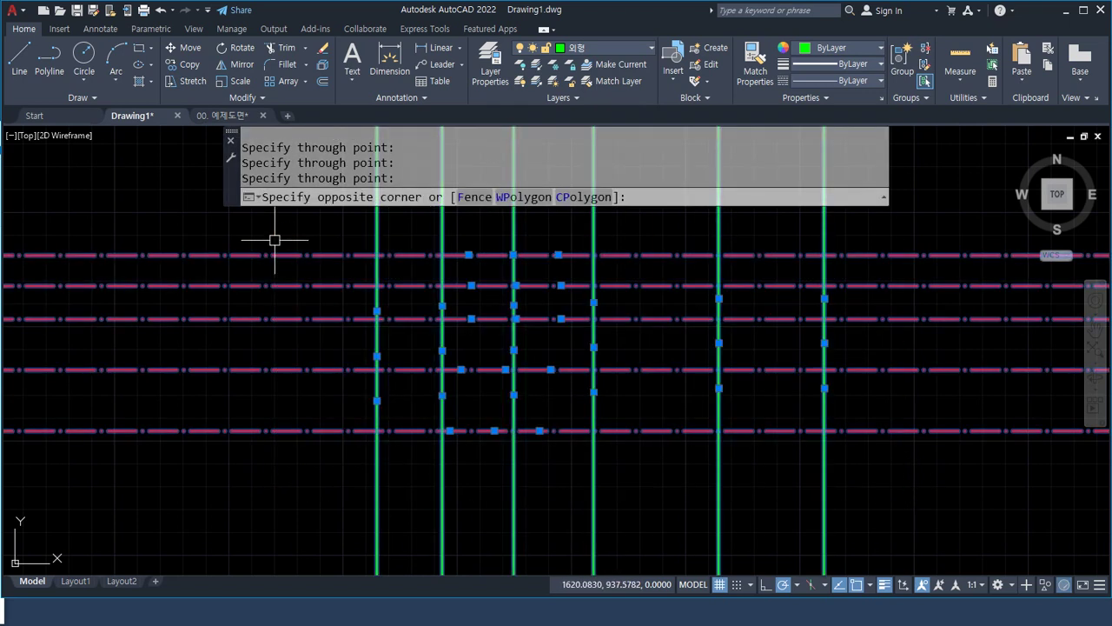
{"action": "type", "text": "e"}
{"action": "key", "text": "Return"}
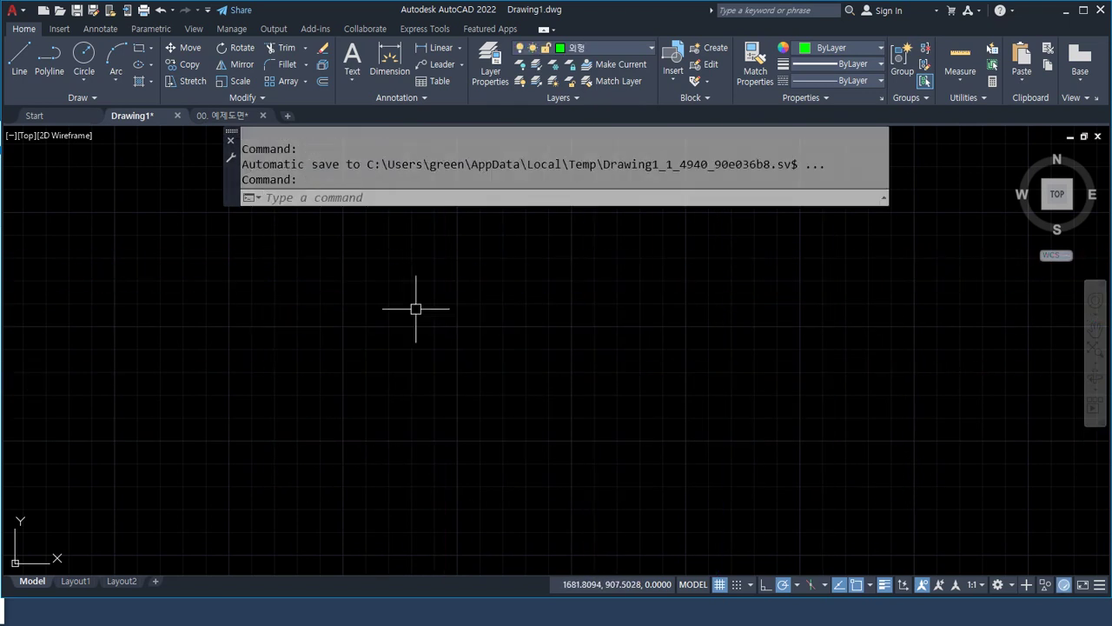
Draw five parallel construction lines at a 45° angle using the XLINE Ang option.
{"action": "type", "text": "x"}
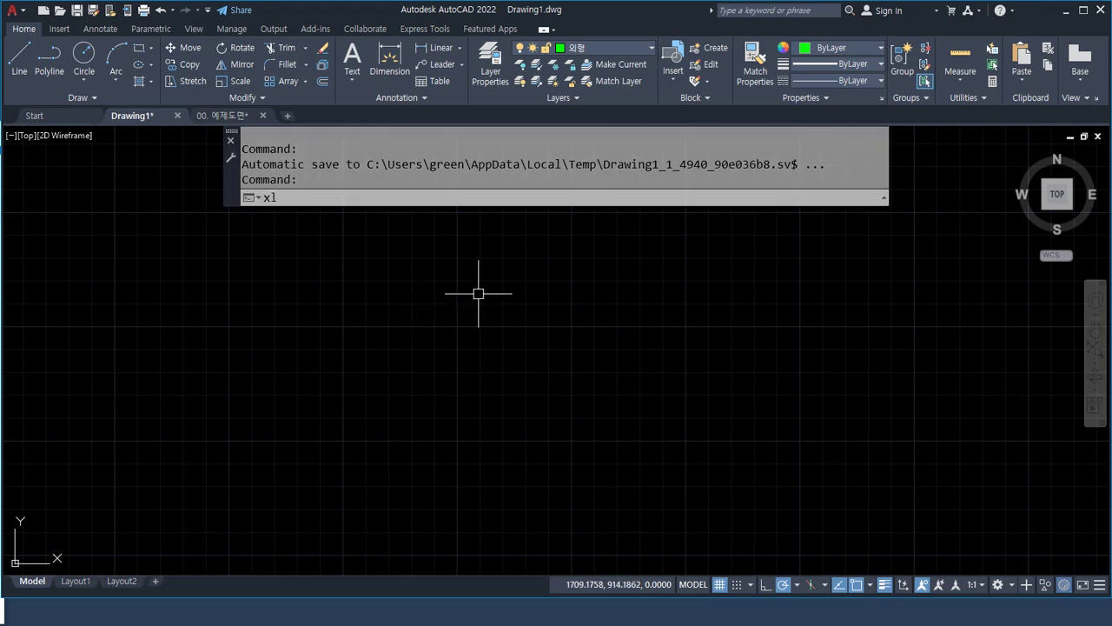
{"action": "type", "text": "l"}
{"action": "key", "text": "Return"}
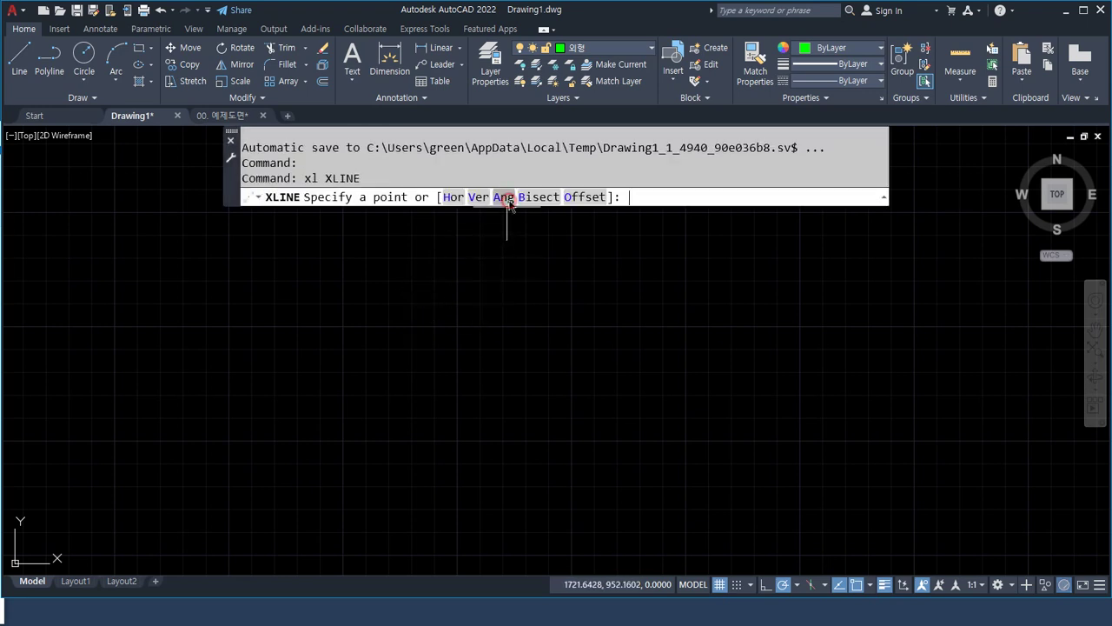
{"action": "left_click", "coordinate": [504, 197]}
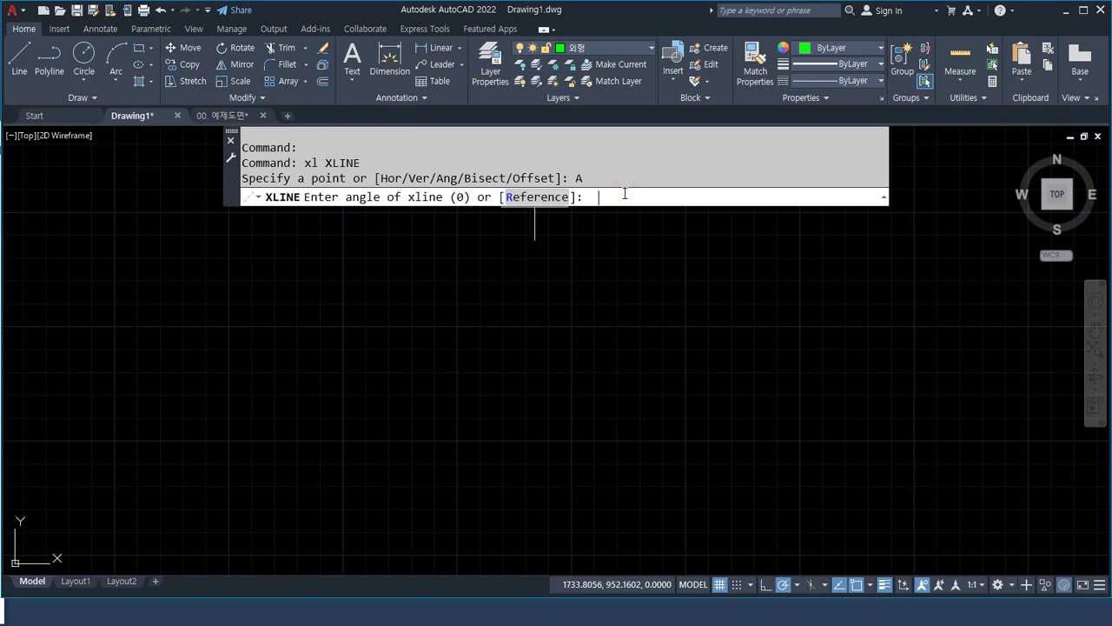
{"action": "key", "text": "Return"}
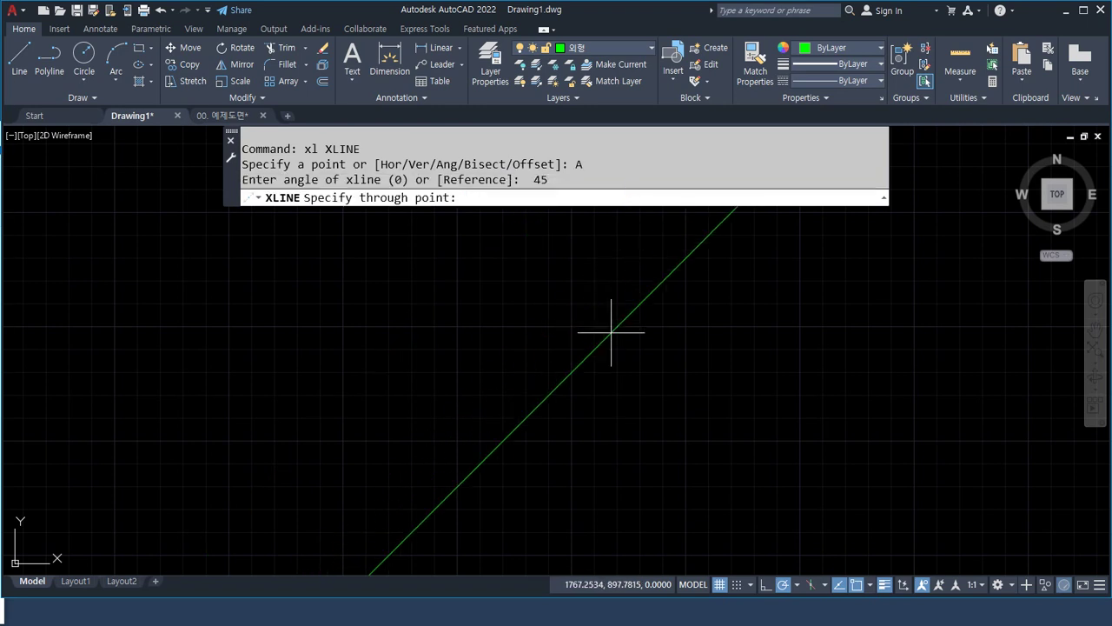
{"action": "left_click", "coordinate": [621, 337]}
{"action": "left_click", "coordinate": [537, 326]}
{"action": "left_click", "coordinate": [460, 315]}
{"action": "left_click", "coordinate": [358, 290]}
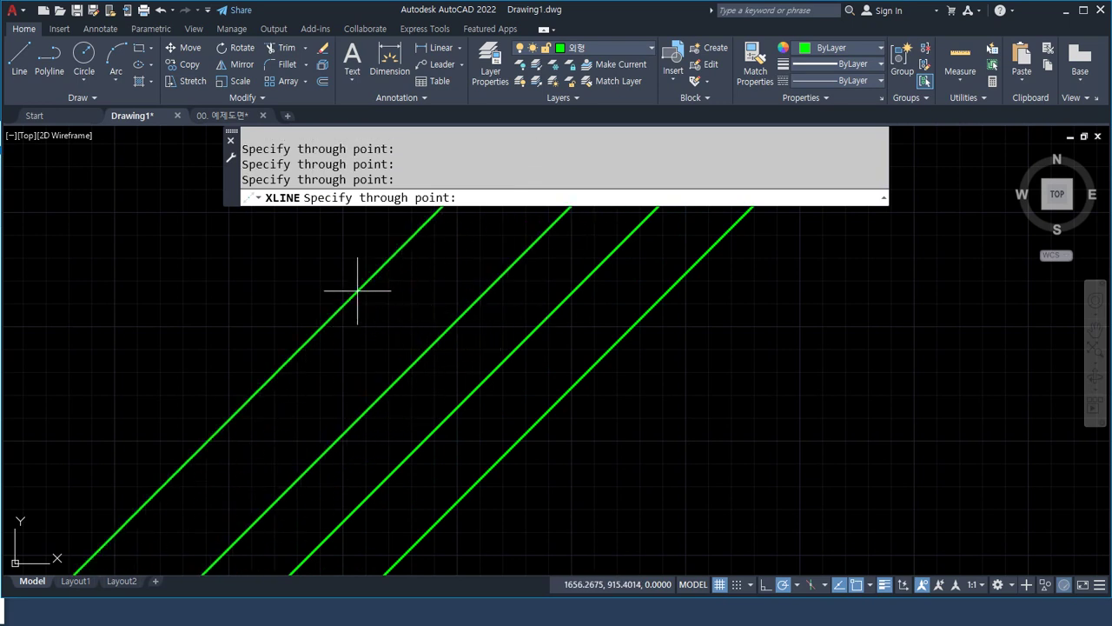
{"action": "left_click", "coordinate": [721, 376]}
{"action": "key", "text": "Return"}
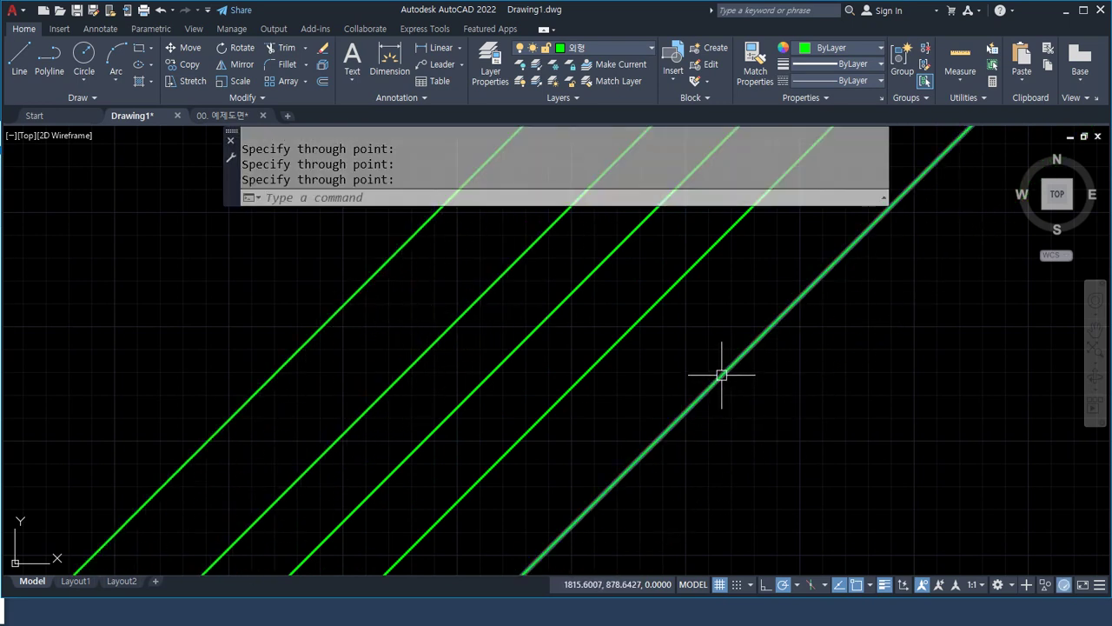
Make 중심 the current layer.
{"action": "type", "text": "z"}
{"action": "key", "text": "Return"}
{"action": "type", "text": "a"}
{"action": "key", "text": "Return"}
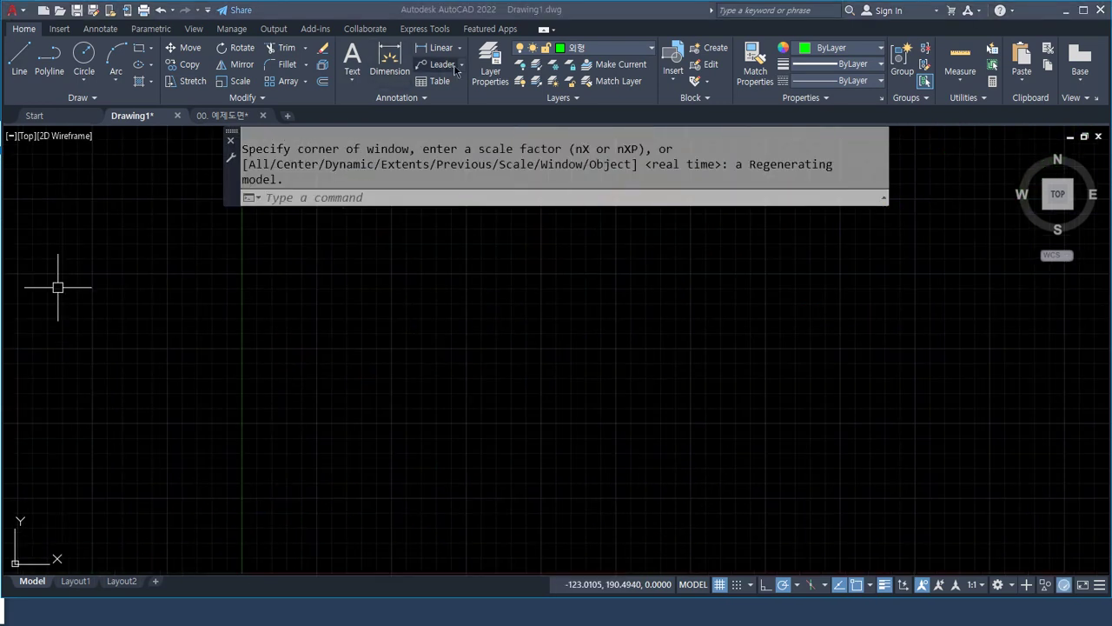
{"action": "left_click", "coordinate": [616, 49]}
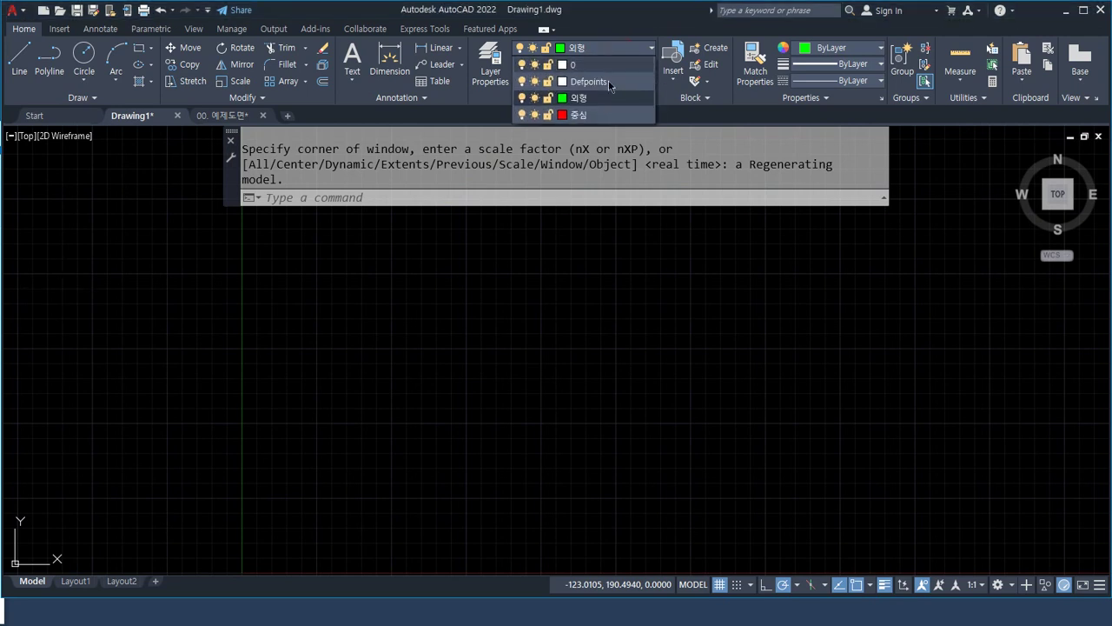
{"action": "left_click", "coordinate": [578, 115]}
Switch to the browser and examine the 150 by 100 example drawing with tangent circles and 10° sloped edges.
{"action": "key", "text": "alt+Tab"}
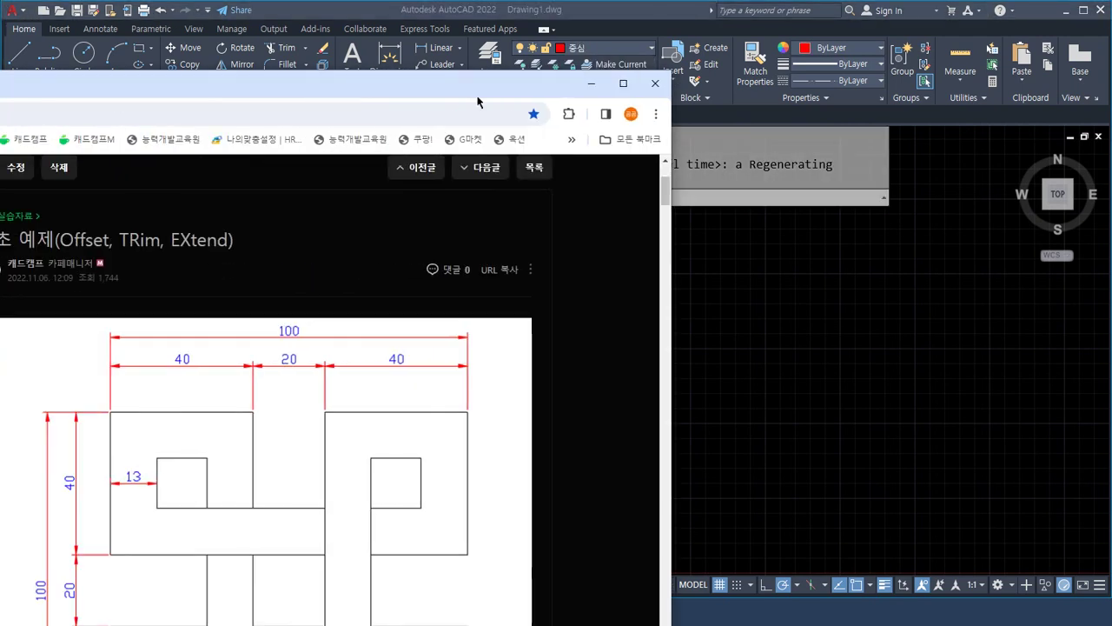
{"action": "scroll", "coordinate": [802, 354], "scroll_direction": "down", "scroll_amount": 12}
{"action": "scroll", "coordinate": [802, 354], "scroll_direction": "down", "scroll_amount": 8}
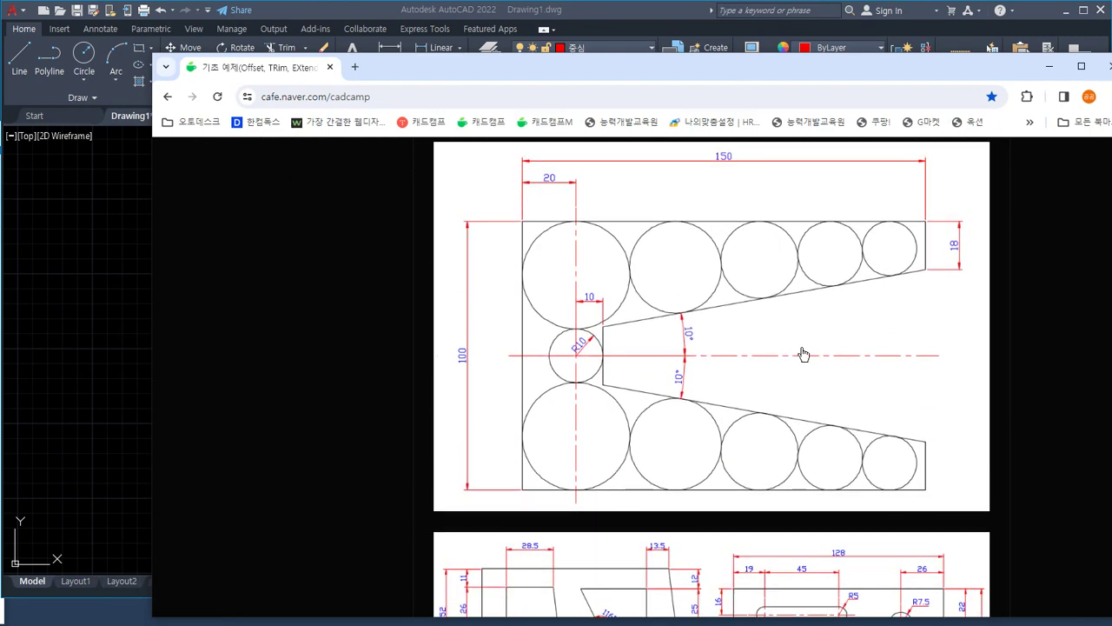
{"action": "key", "text": "alt+Tab"}
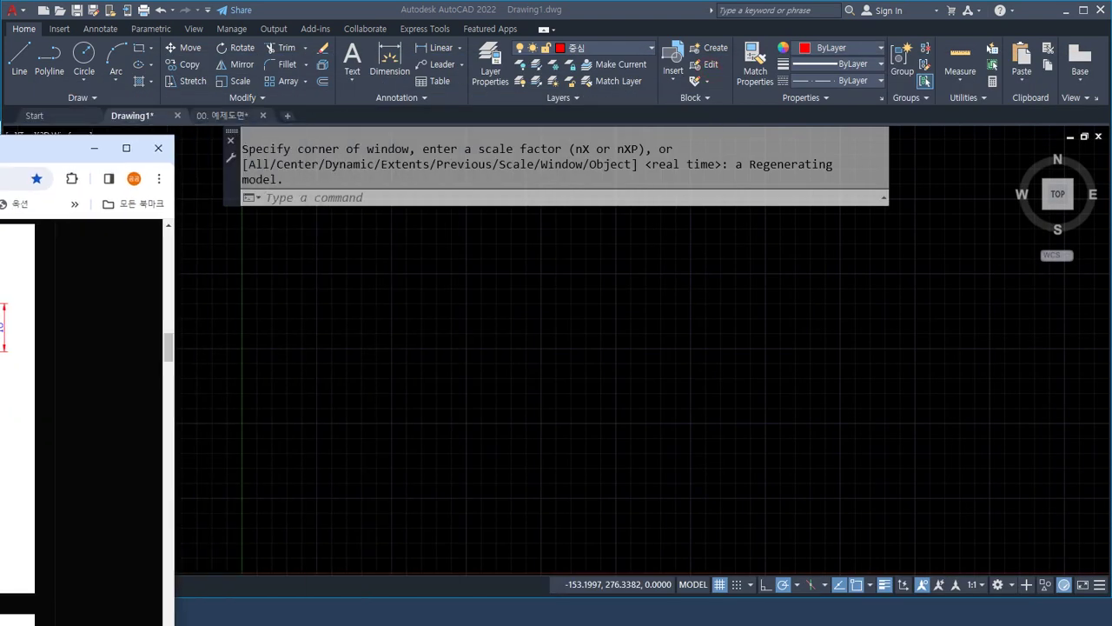
In AutoCAD, draw one horizontal and one vertical construction line through a common point as centre lines.
{"action": "type", "text": "xl"}
{"action": "key", "text": "Return"}
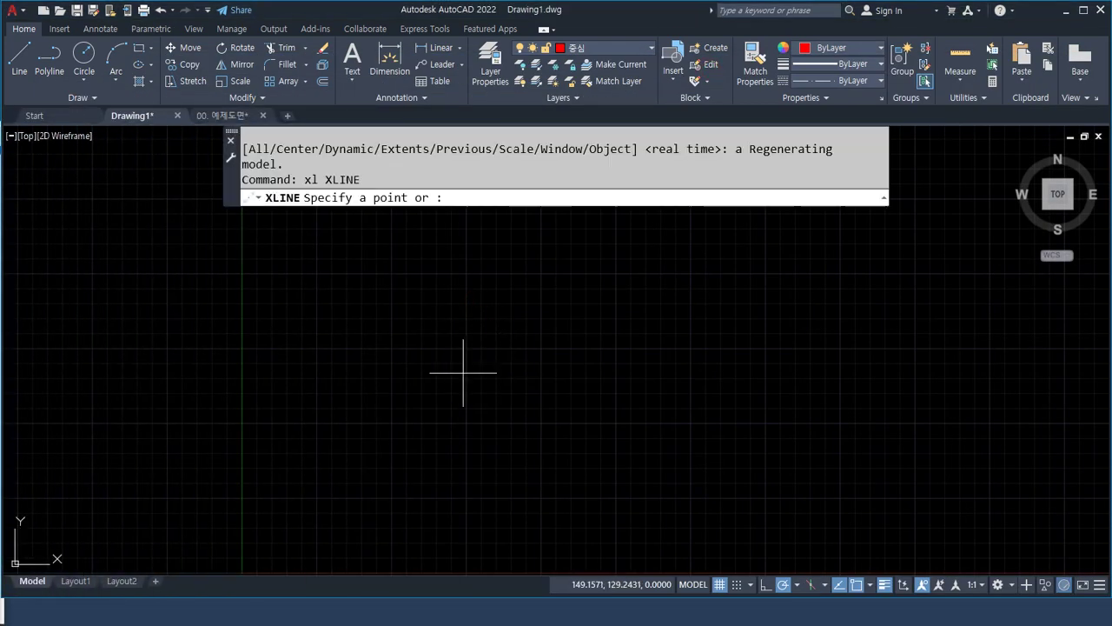
{"action": "left_click", "coordinate": [462, 372]}
{"action": "left_click", "coordinate": [541, 372]}
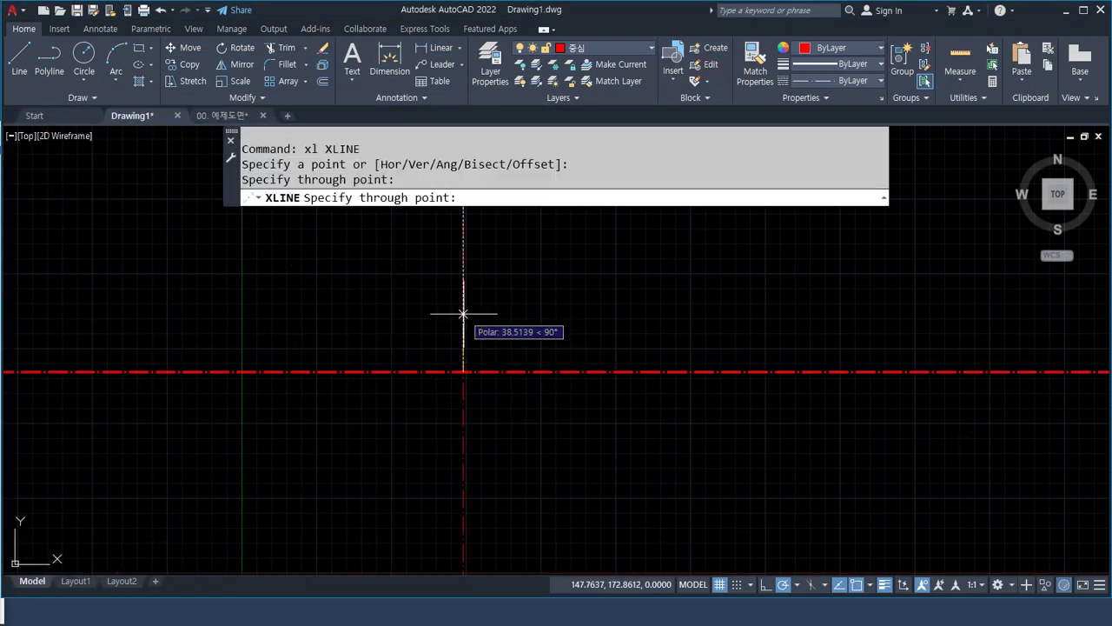
{"action": "left_click", "coordinate": [463, 315]}
{"action": "key", "text": "Return"}
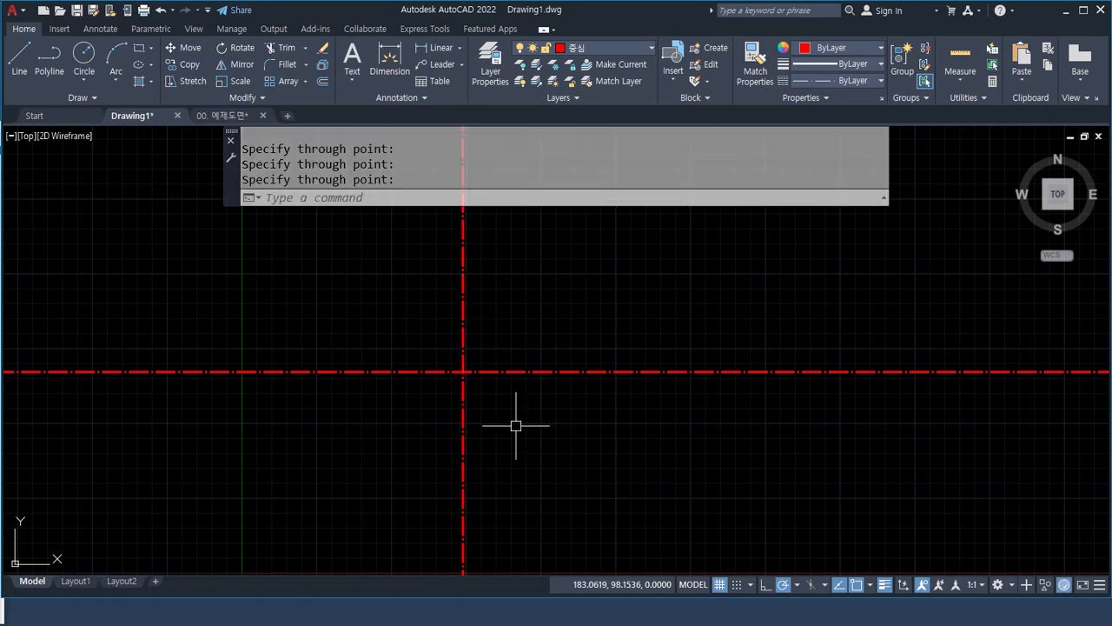
Offset the horizontal centre line by 50 both upward and downward.
{"action": "type", "text": "o"}
{"action": "key", "text": "Return"}
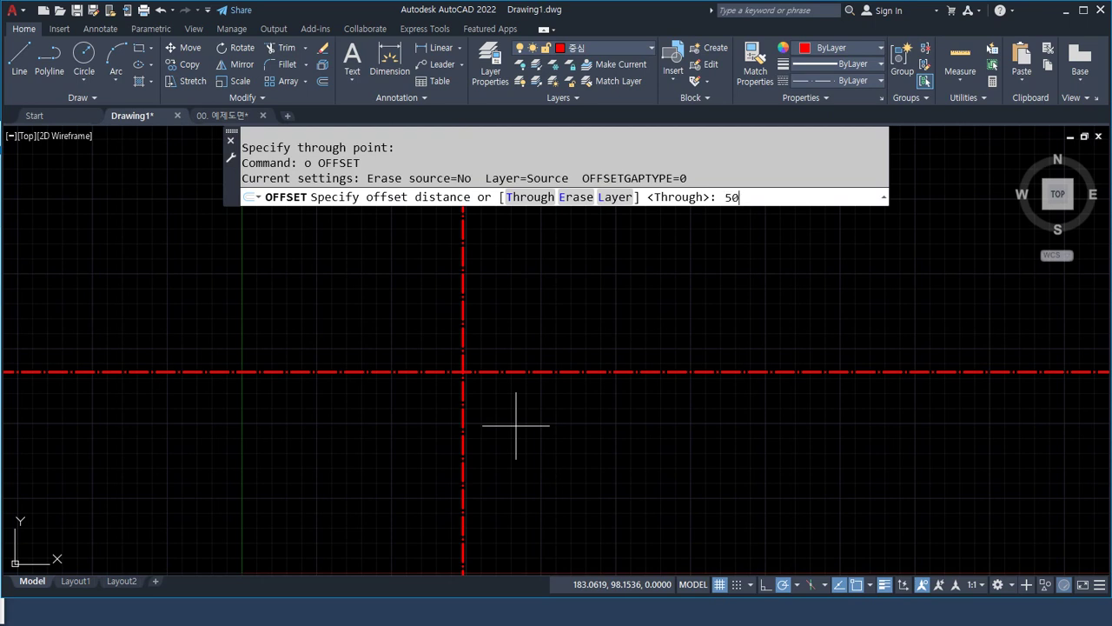
{"action": "key", "text": "Return"}
{"action": "left_click", "coordinate": [516, 372]}
{"action": "left_click", "coordinate": [516, 330]}
{"action": "left_click", "coordinate": [509, 372]}
{"action": "left_click", "coordinate": [511, 463]}
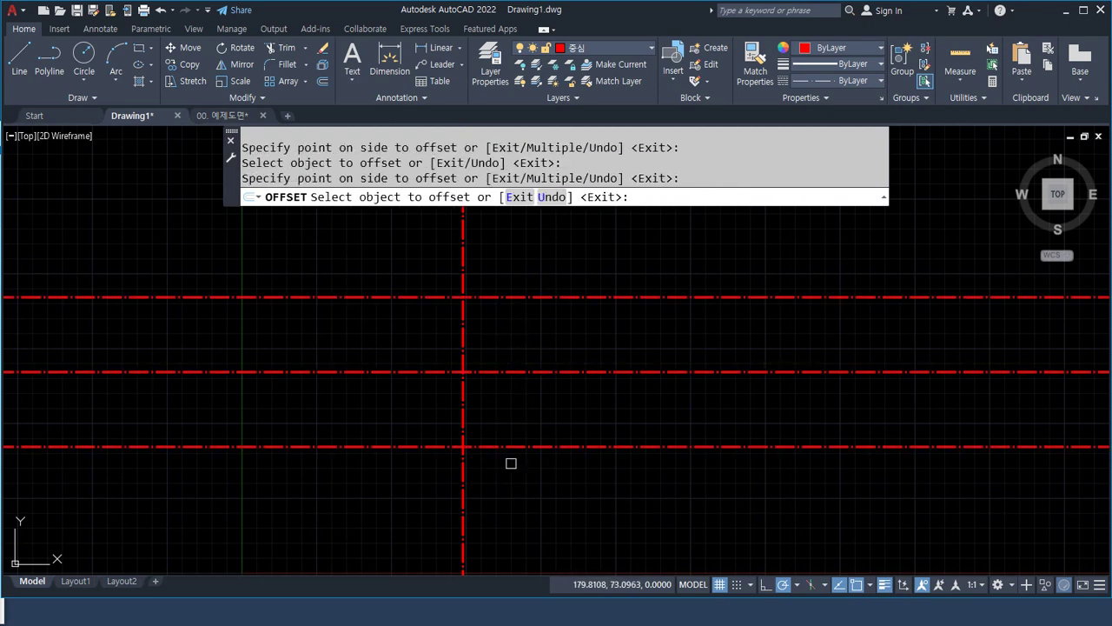
{"action": "key", "text": "Return"}
Offset the vertical centre line by 20 to its left.
{"action": "scroll", "coordinate": [501, 406], "scroll_direction": "up", "scroll_amount": 2}
{"action": "type", "text": "o"}
{"action": "key", "text": "Return"}
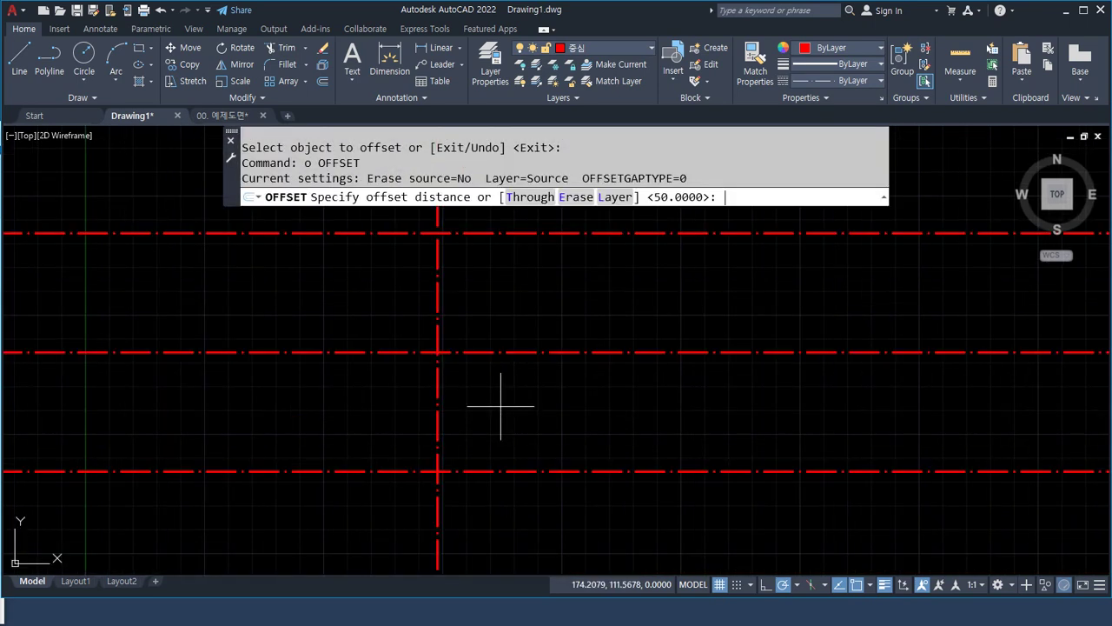
{"action": "type", "text": "20"}
{"action": "key", "text": "Return"}
{"action": "left_click", "coordinate": [439, 321]}
{"action": "left_click", "coordinate": [400, 318]}
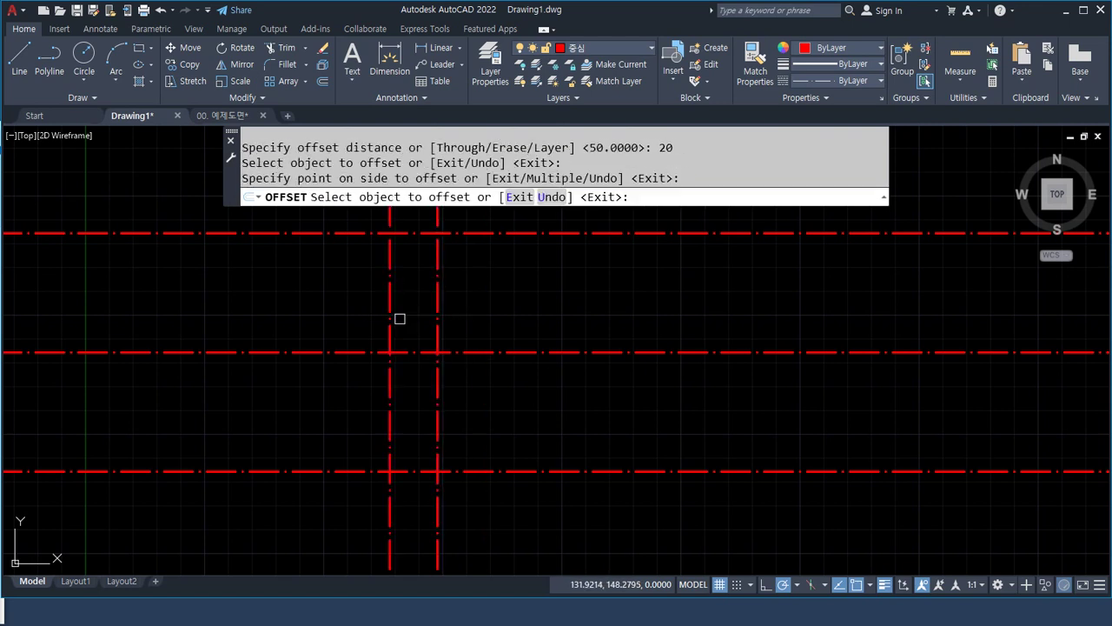
{"action": "key", "text": "Return"}
Offset the leftmost vertical line by 150 to its right.
{"action": "key", "text": "Return"}
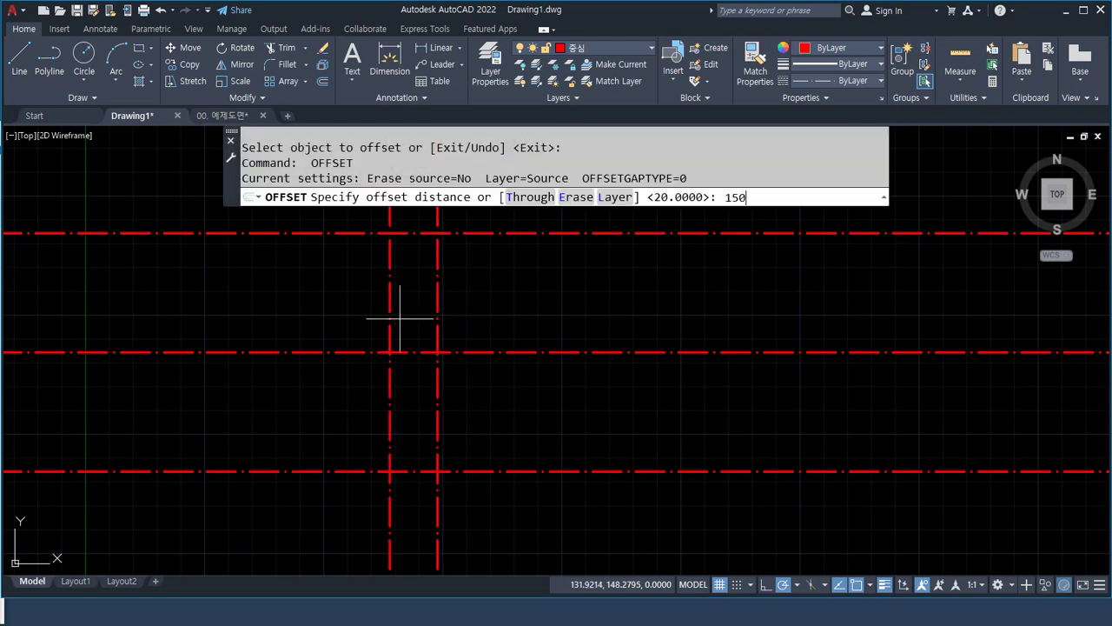
{"action": "type", "text": "150"}
{"action": "key", "text": "Return"}
{"action": "left_click", "coordinate": [390, 304]}
{"action": "left_click", "coordinate": [710, 305]}
Select the four outer boundary lines and move them to the 외형 layer, leaving the two centre lines out.
{"action": "left_click", "coordinate": [789, 273]}
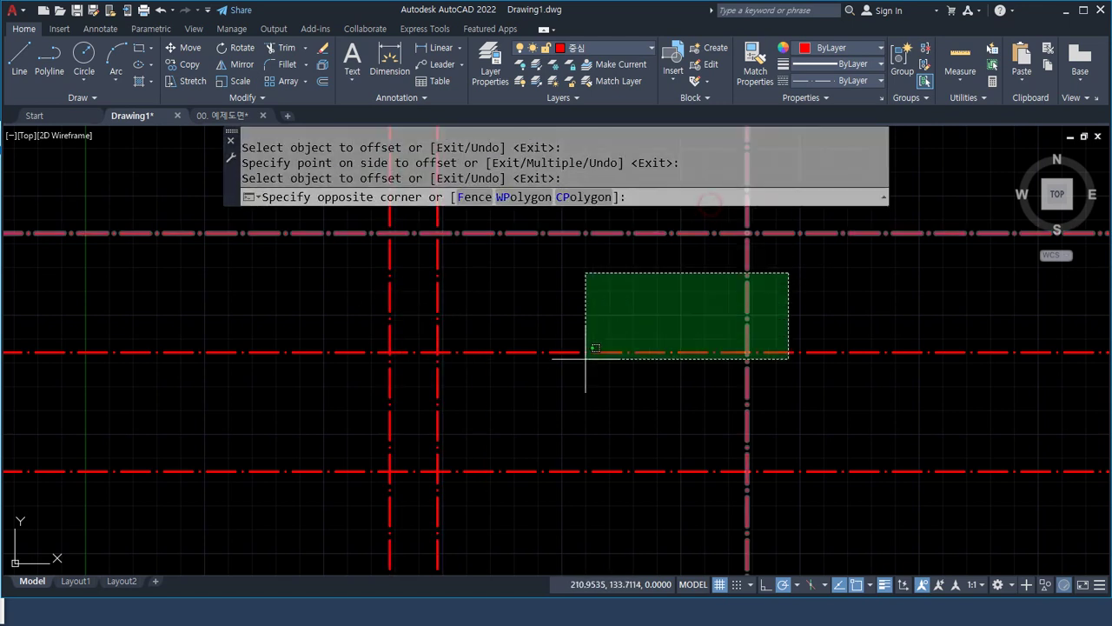
{"action": "left_click", "coordinate": [670, 229]}
{"action": "left_click", "coordinate": [420, 443]}
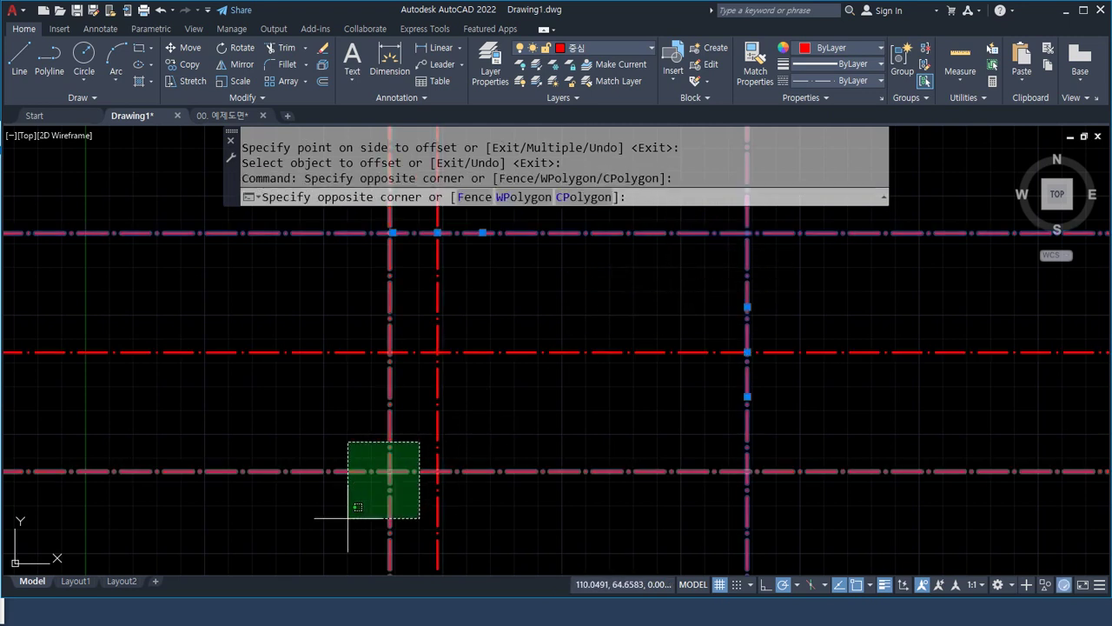
{"action": "left_click", "coordinate": [348, 518]}
{"action": "left_click", "coordinate": [611, 46]}
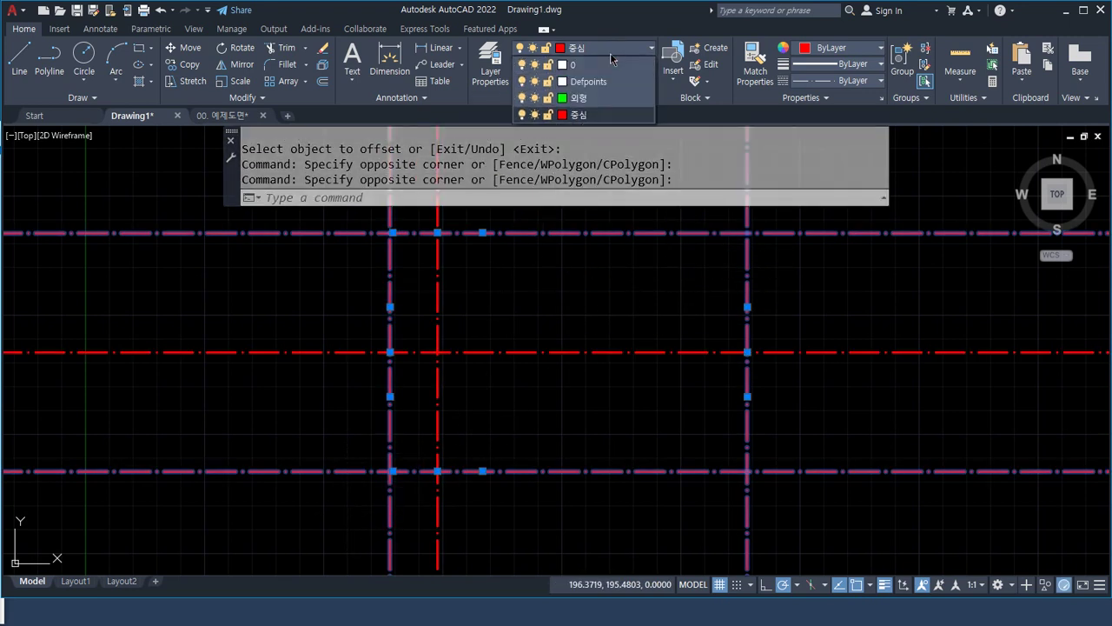
{"action": "left_click", "coordinate": [599, 97]}
{"action": "key", "text": "Escape"}
Trim the protruding ends of the four green boundary lines so they form a closed rectangle.
{"action": "scroll", "coordinate": [799, 466], "scroll_direction": "down", "scroll_amount": 2}
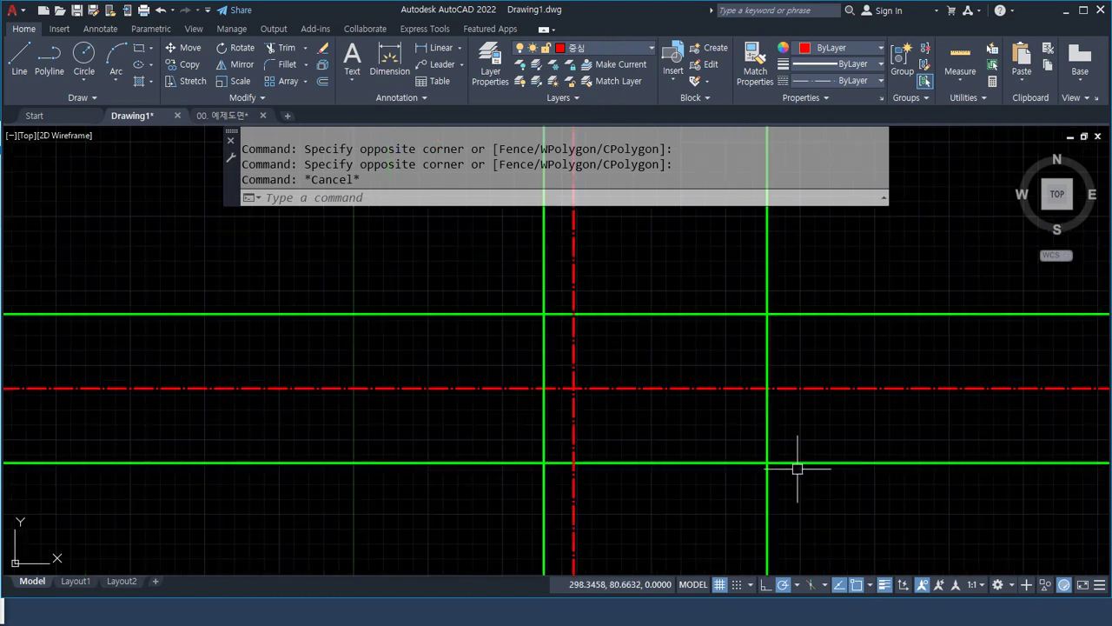
{"action": "type", "text": "tr"}
{"action": "key", "text": "Return"}
{"action": "left_click_drag", "start_coordinate": [739, 516], "coordinate": [848, 445]}
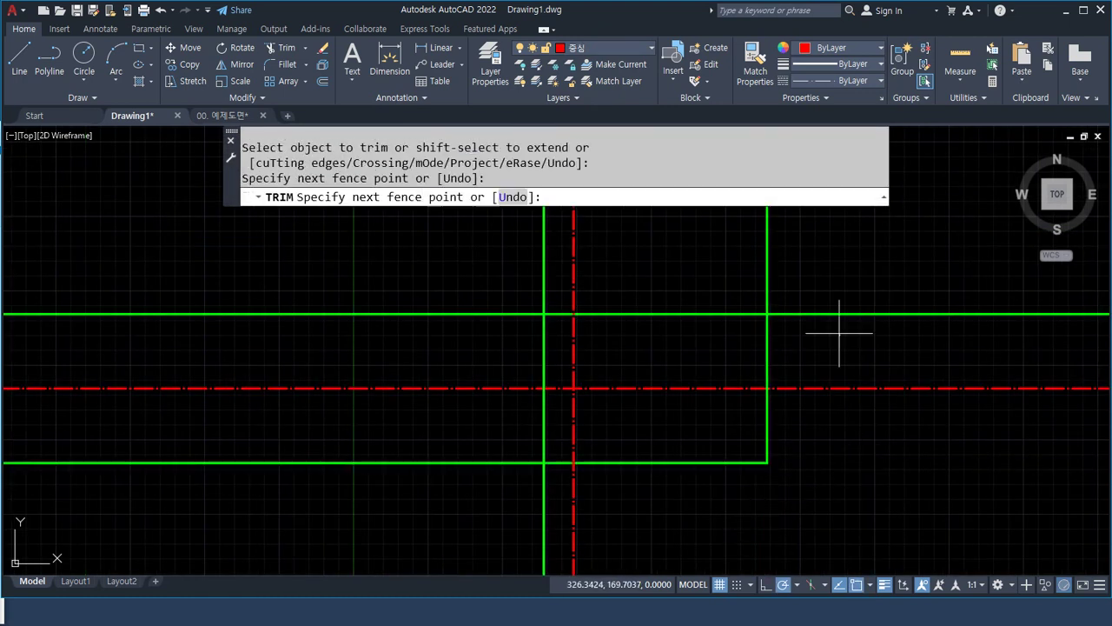
{"action": "left_click_drag", "start_coordinate": [716, 249], "coordinate": [873, 348]}
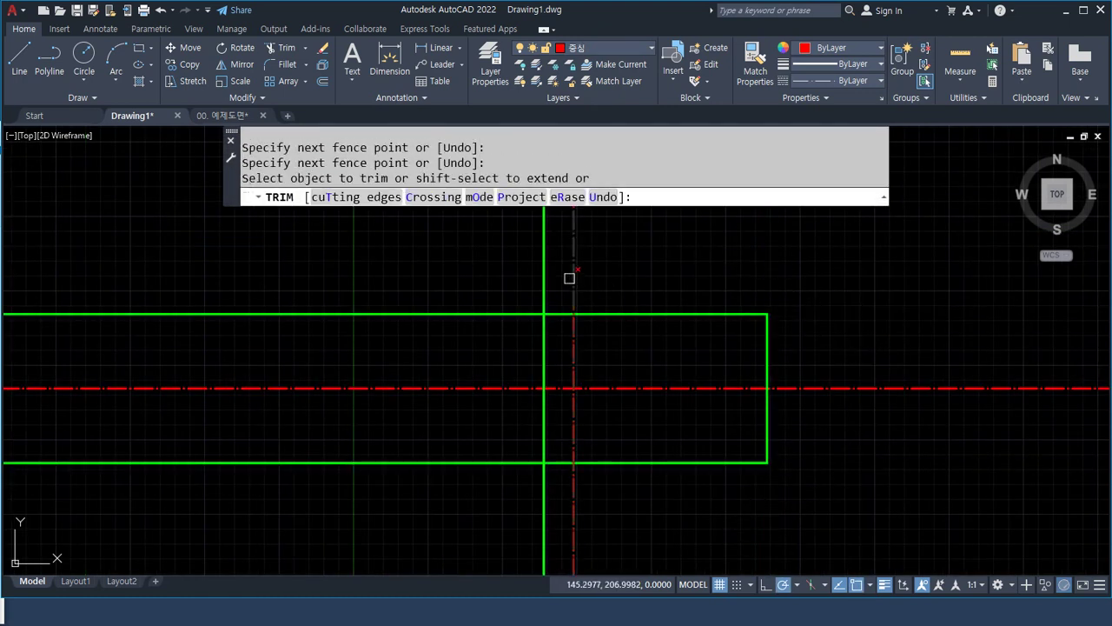
{"action": "left_click", "coordinate": [545, 279]}
{"action": "mouse_move", "coordinate": [527, 283]}
{"action": "left_mouse_down"}
{"action": "mouse_move", "coordinate": [504, 299]}
{"action": "mouse_move", "coordinate": [510, 429]}
{"action": "mouse_move", "coordinate": [538, 484]}
{"action": "mouse_move", "coordinate": [641, 444]}
{"action": "left_mouse_up"}
{"action": "scroll", "coordinate": [692, 410], "scroll_direction": "up", "scroll_amount": 2}
{"action": "middle_click_drag", "start_coordinate": [727, 391], "coordinate": [653, 392]}
{"action": "key", "text": "Return"}
Offset the vertical centre line by 10 to its right.
{"action": "type", "text": "o"}
{"action": "key", "text": "Return"}
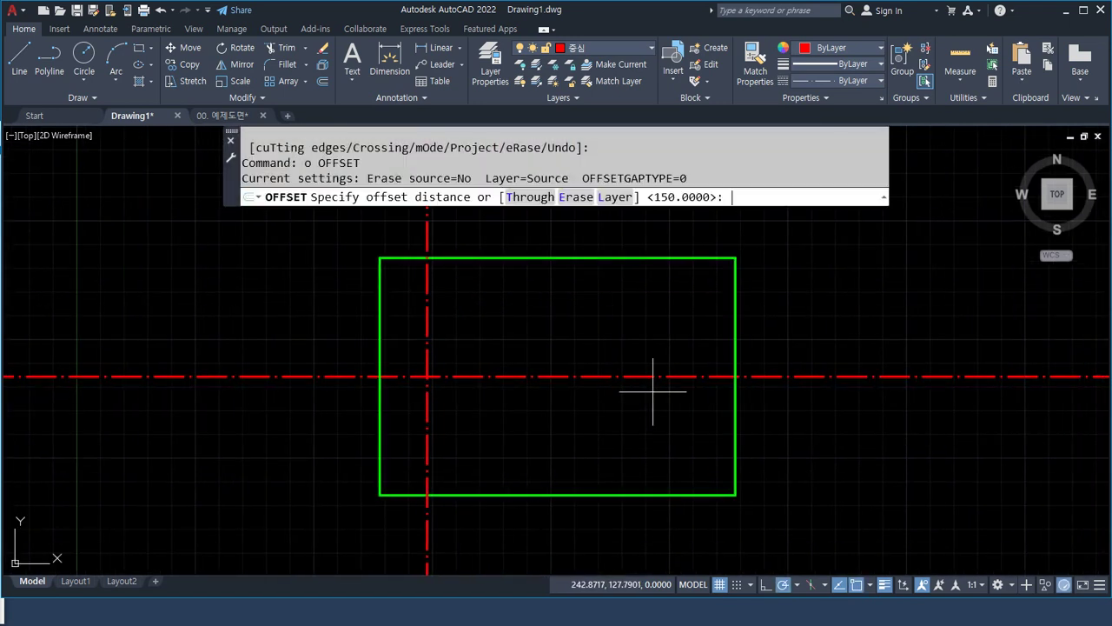
{"action": "type", "text": "10"}
{"action": "key", "text": "Return"}
{"action": "left_click", "coordinate": [425, 409]}
{"action": "left_click", "coordinate": [484, 405]}
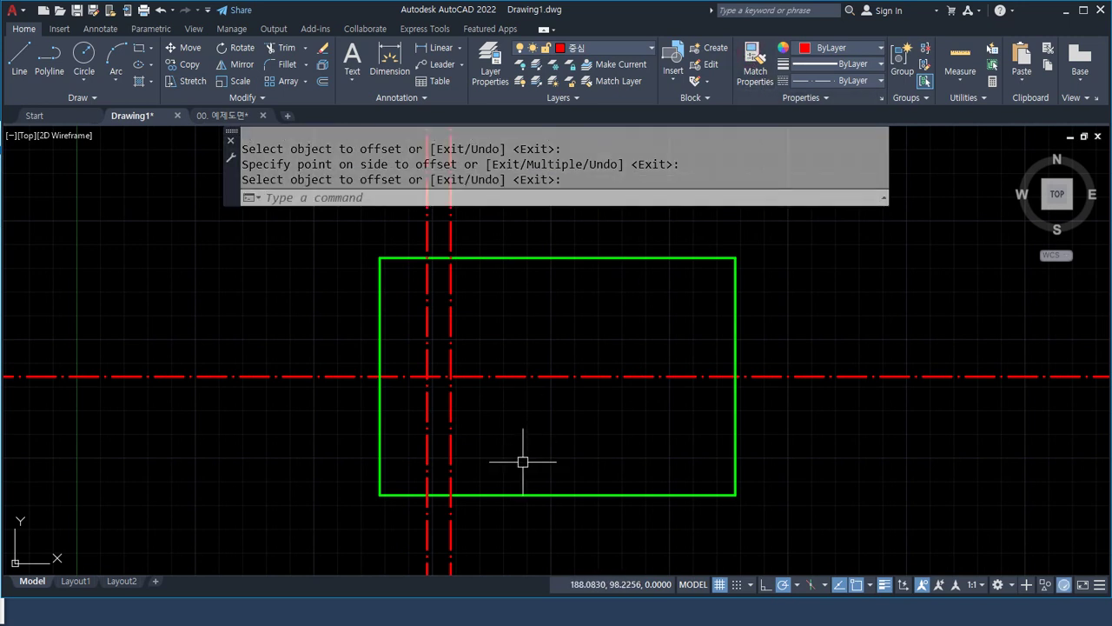
Match the properties of the rectangle's bottom edge onto the newly offset vertical line.
{"action": "left_click", "coordinate": [758, 60]}
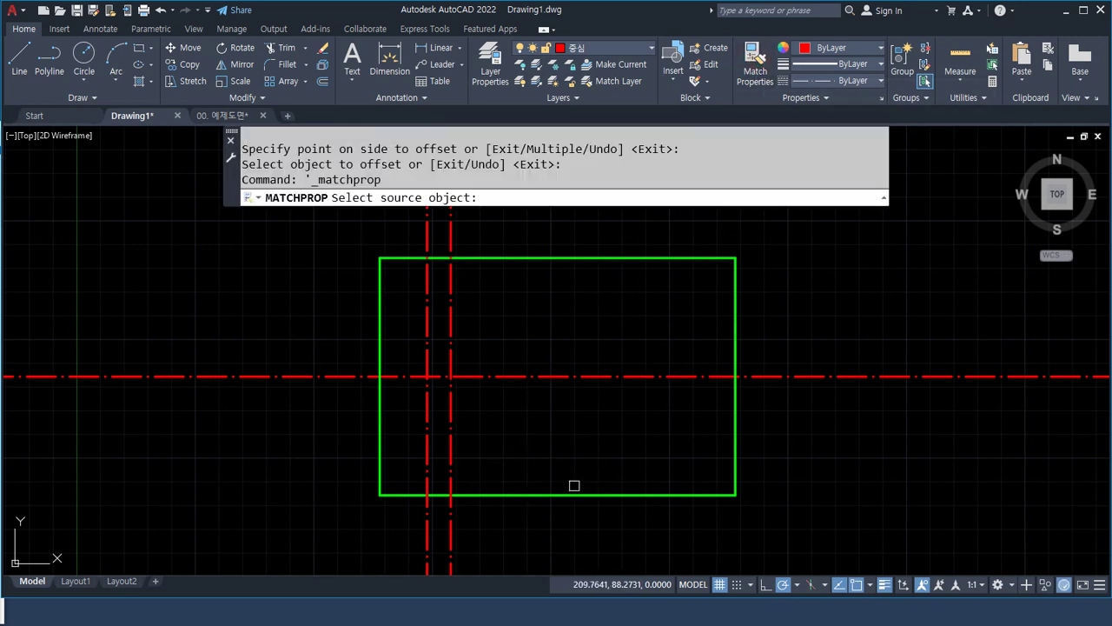
{"action": "left_click", "coordinate": [536, 494]}
{"action": "left_click", "coordinate": [452, 448]}
{"action": "key", "text": "Return"}
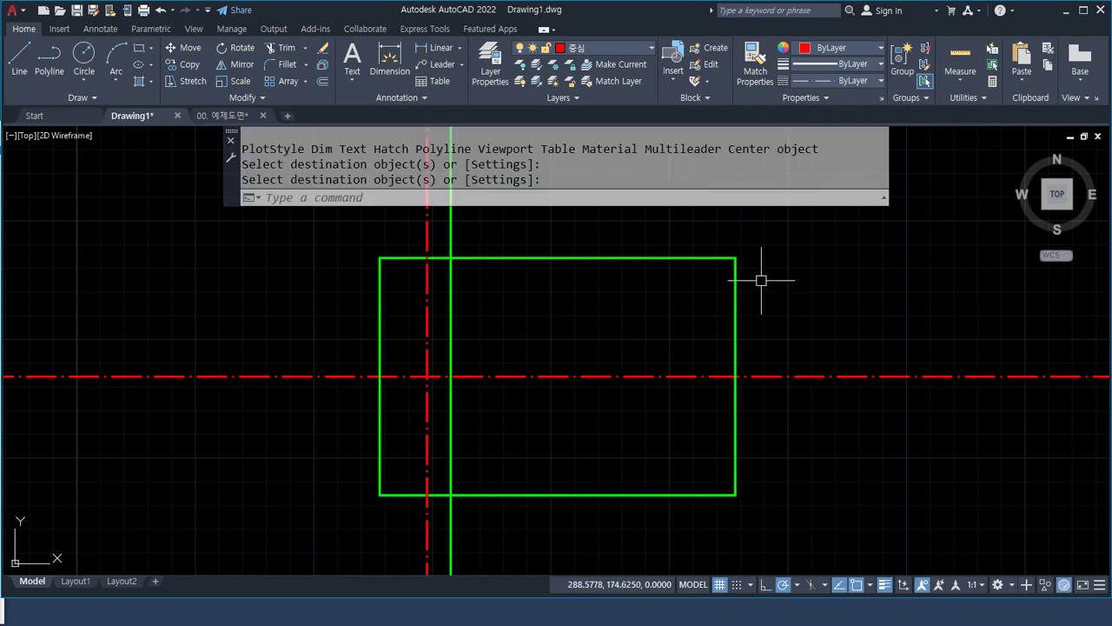
Offset the rectangle's top and bottom edges inward by 18.
{"action": "type", "text": "o"}
{"action": "key", "text": "Return"}
{"action": "type", "text": "18"}
{"action": "key", "text": "Return"}
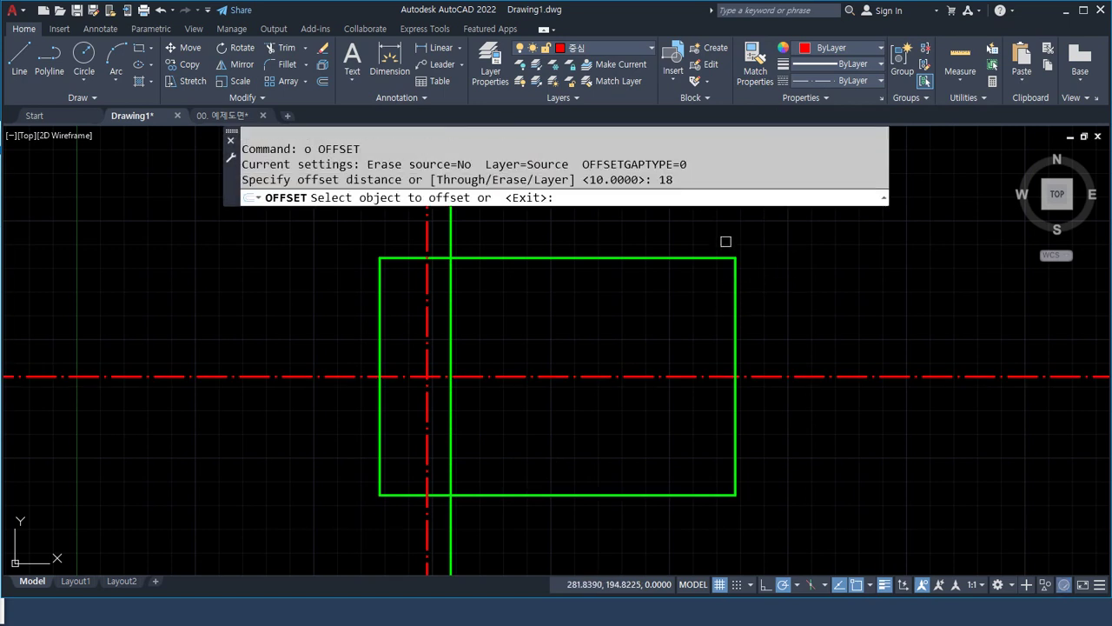
{"action": "left_click", "coordinate": [732, 256]}
{"action": "left_click", "coordinate": [661, 433]}
{"action": "left_click", "coordinate": [661, 491]}
{"action": "left_click", "coordinate": [673, 422]}
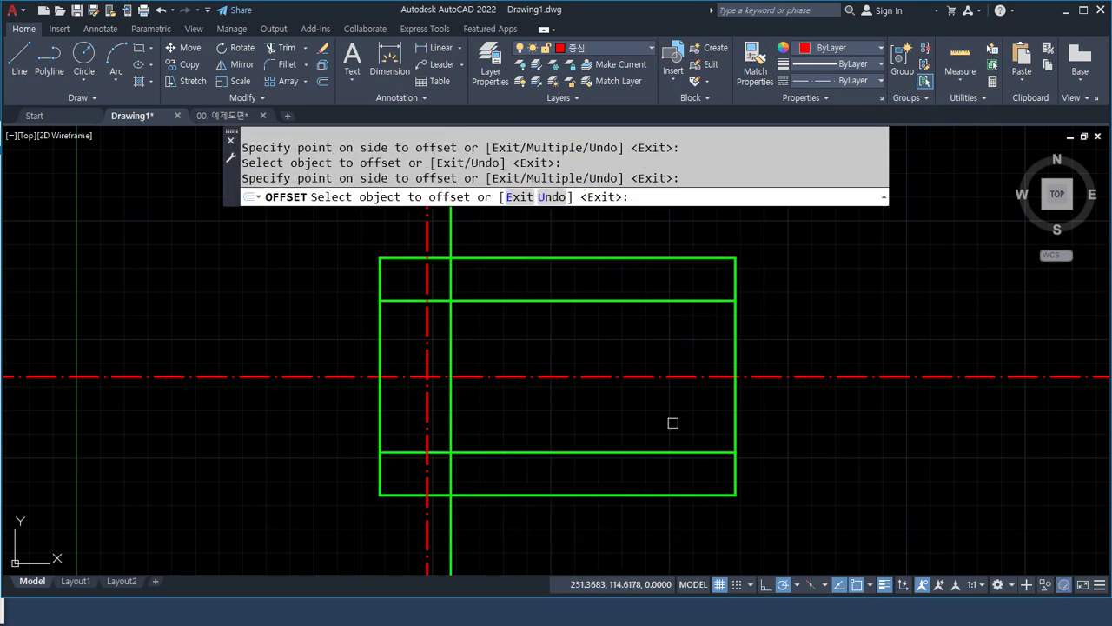
{"action": "key", "text": "Return"}
Trim the middle of the rectangle's right edge between the two inner horizontal lines.
{"action": "type", "text": "tr"}
{"action": "key", "text": "Return"}
{"action": "left_click", "coordinate": [735, 356]}
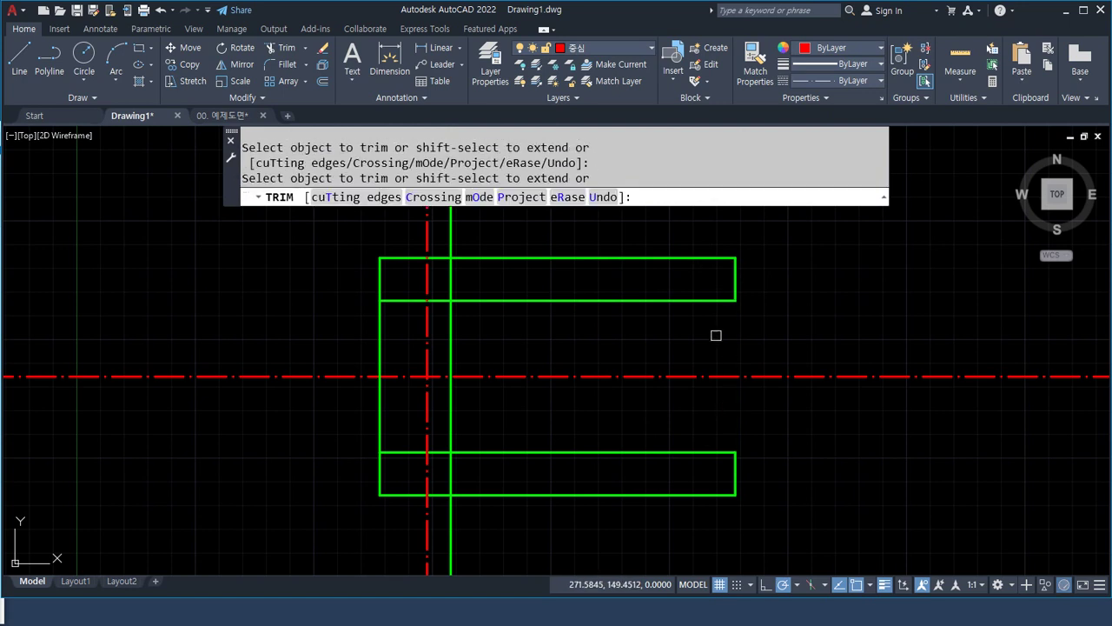
{"action": "key", "text": "Return"}
Erase the two inner horizontal lines that served as trim boundaries.
{"action": "left_click", "coordinate": [695, 301]}
{"action": "left_click", "coordinate": [664, 452]}
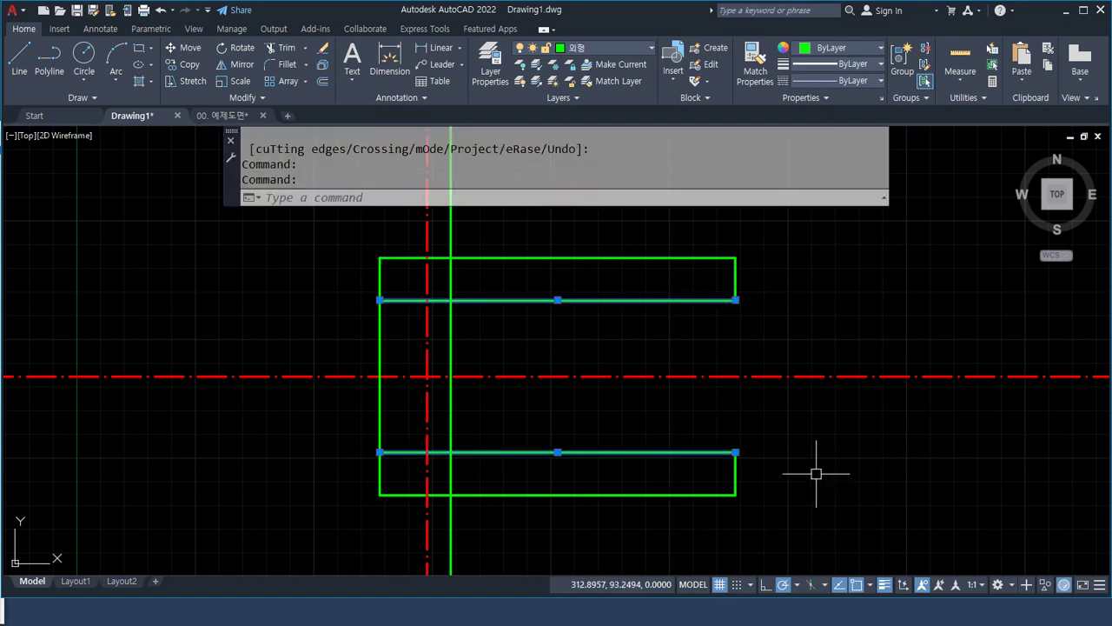
{"action": "key", "text": "Delete"}
{"action": "type", "text": "xl"}
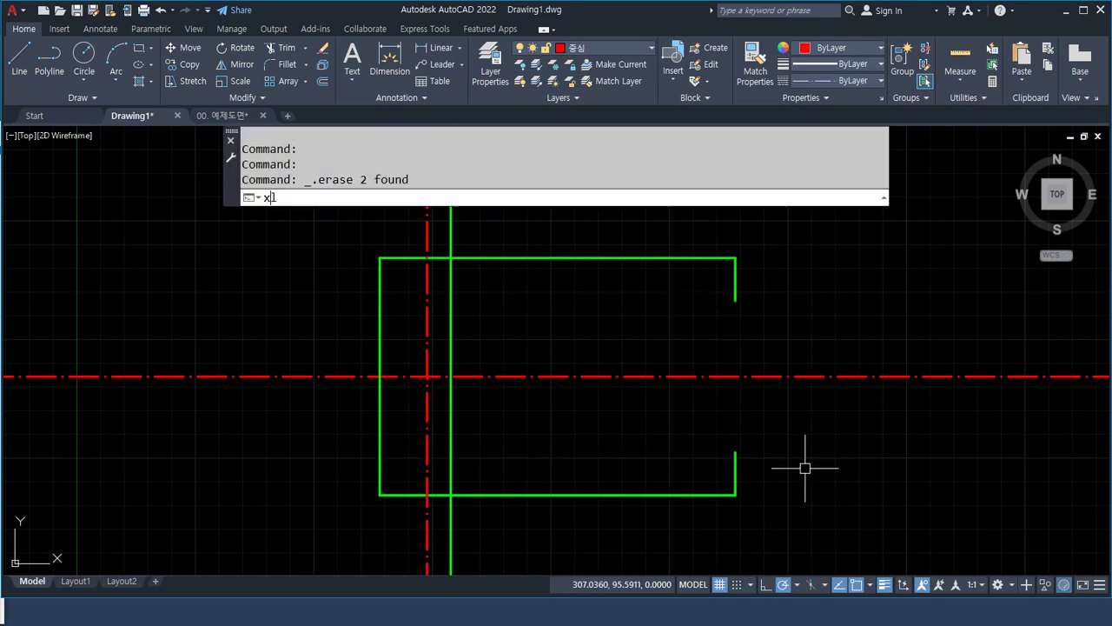
{"action": "key", "text": "Return"}
{"action": "type", "text": "a"}
{"action": "key", "text": "Return"}
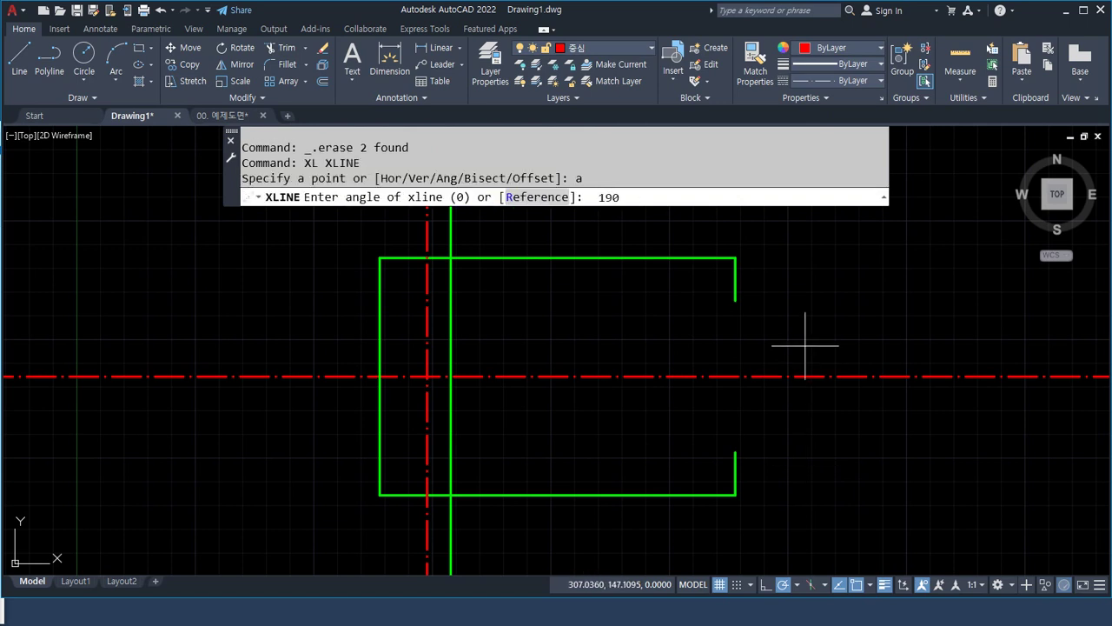
{"action": "key", "text": "Return"}
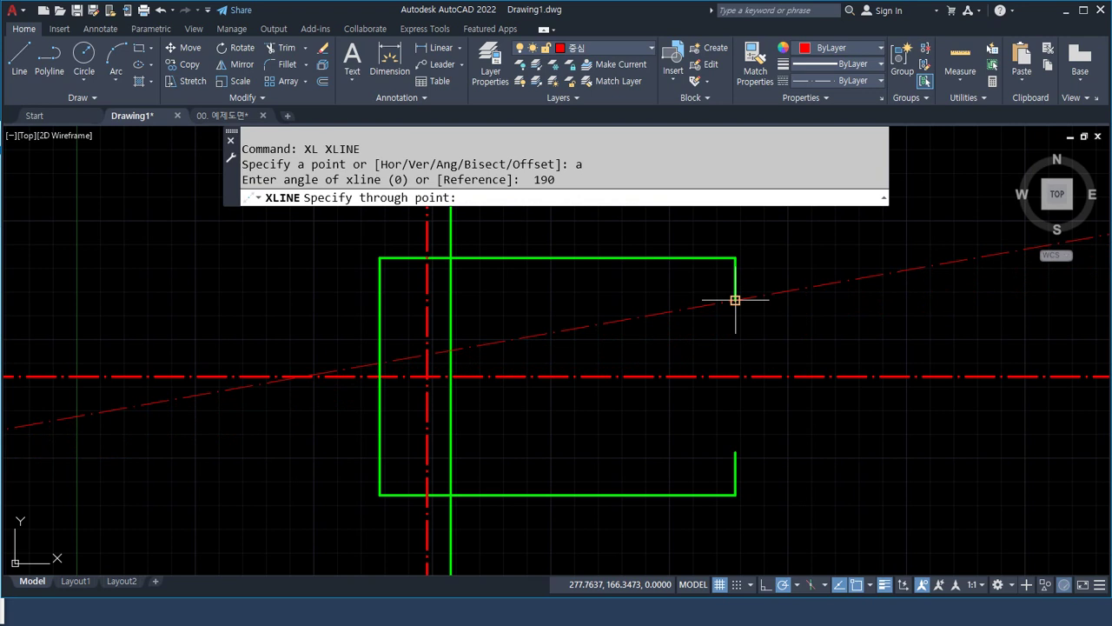
{"action": "key", "text": "Escape"}
Make 외형 the current layer and draw a construction line at 190° through the lower end of the upper right edge.
{"action": "left_click", "coordinate": [608, 48]}
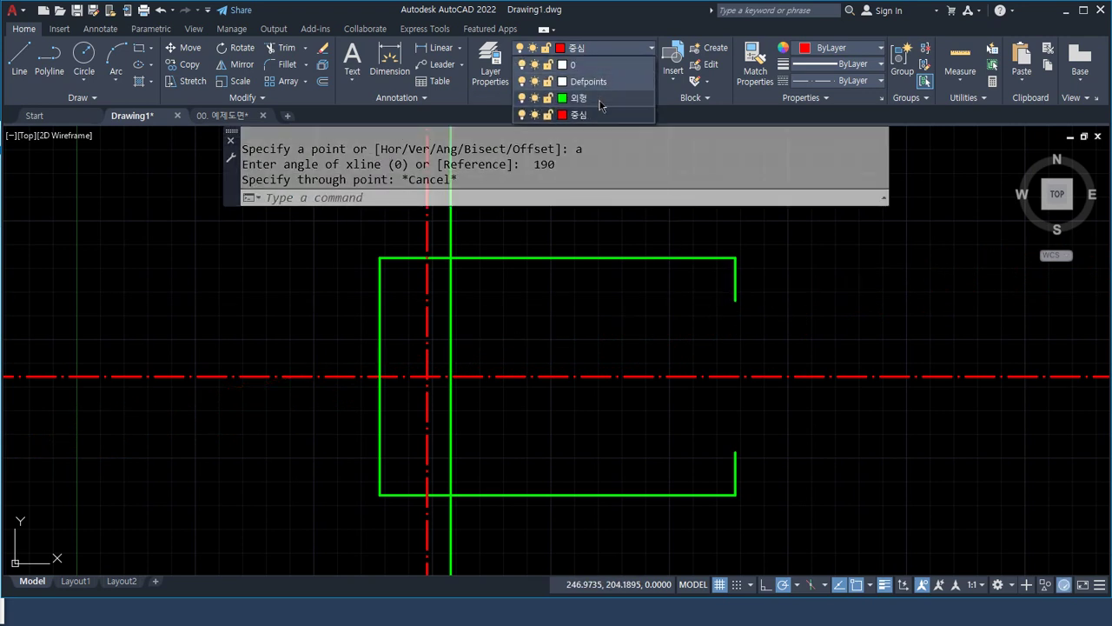
{"action": "left_click", "coordinate": [580, 98]}
{"action": "type", "text": "xl"}
{"action": "key", "text": "Return"}
{"action": "type", "text": "a"}
{"action": "key", "text": "Return"}
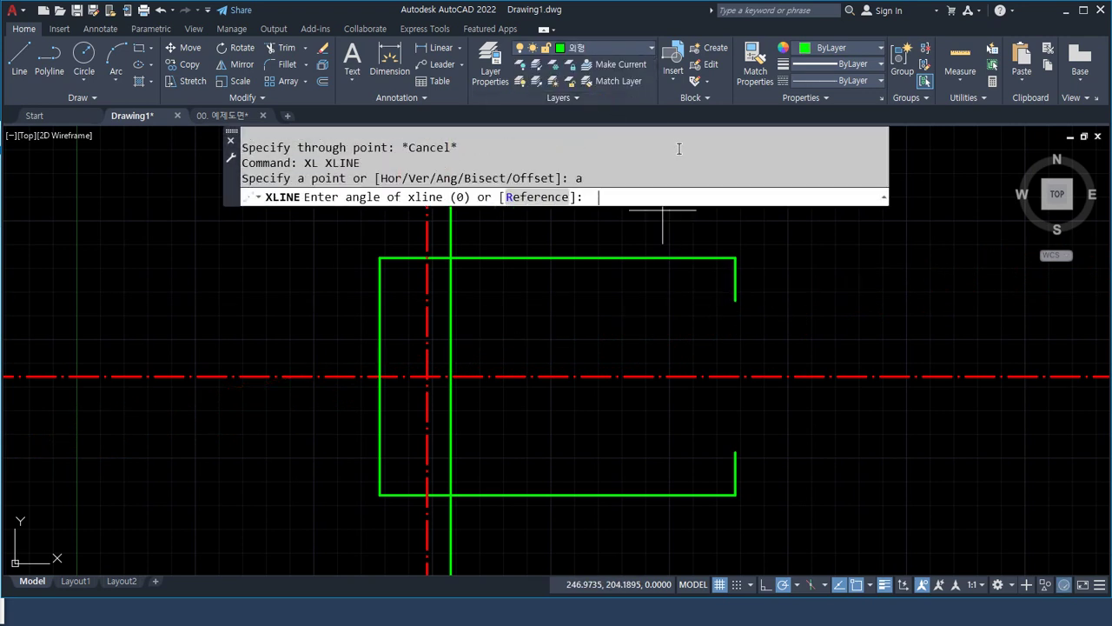
{"action": "type", "text": "190"}
{"action": "key", "text": "Return"}
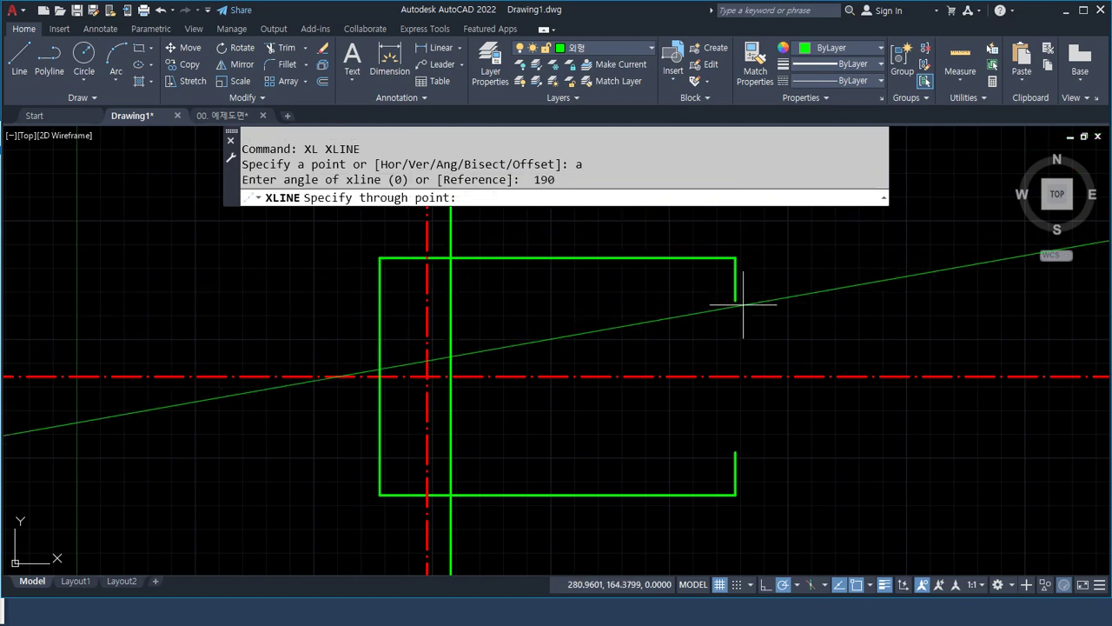
{"action": "left_click", "coordinate": [735, 300]}
{"action": "key", "text": "Return"}
Draw a construction line at 170° through the upper end of the lower right edge.
{"action": "key", "text": "Return"}
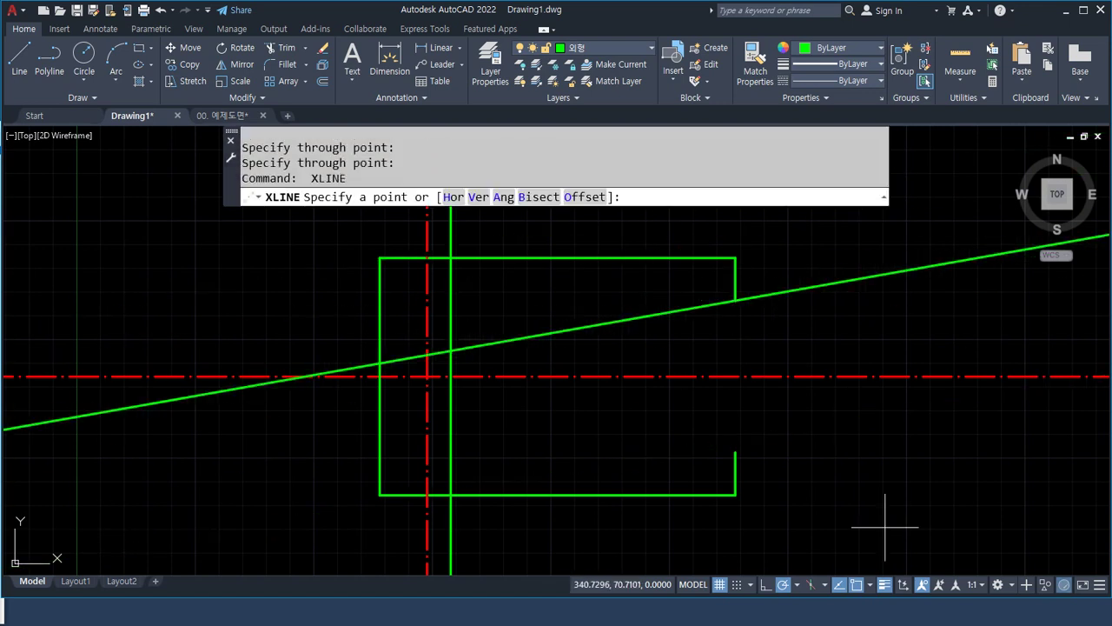
{"action": "type", "text": "a"}
{"action": "key", "text": "Return"}
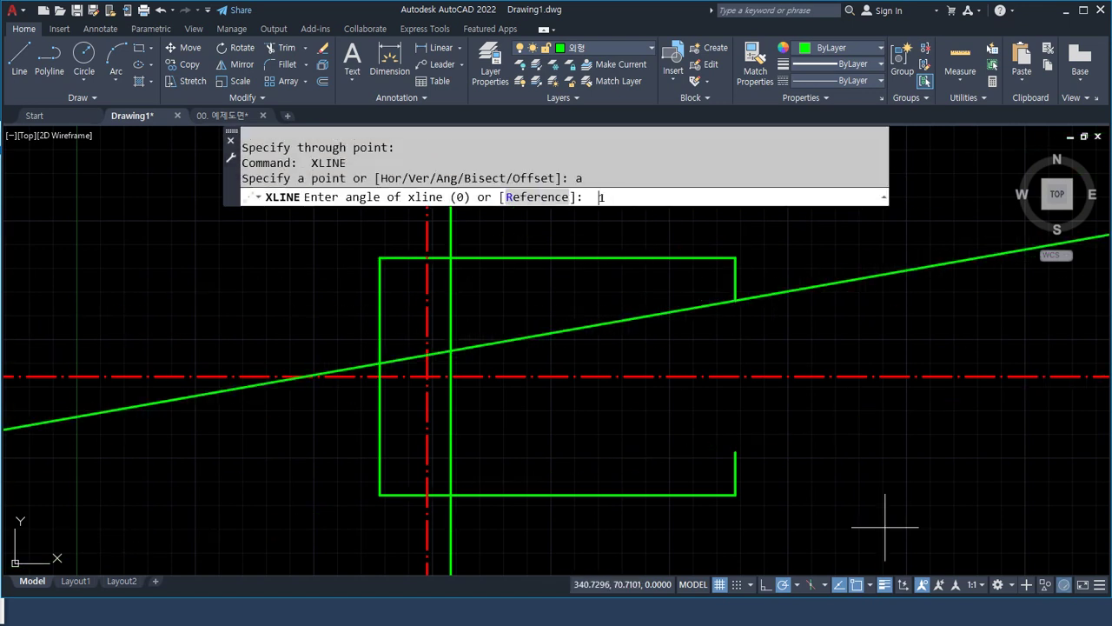
{"action": "type", "text": "170"}
{"action": "key", "text": "Return"}
{"action": "left_click", "coordinate": [735, 453]}
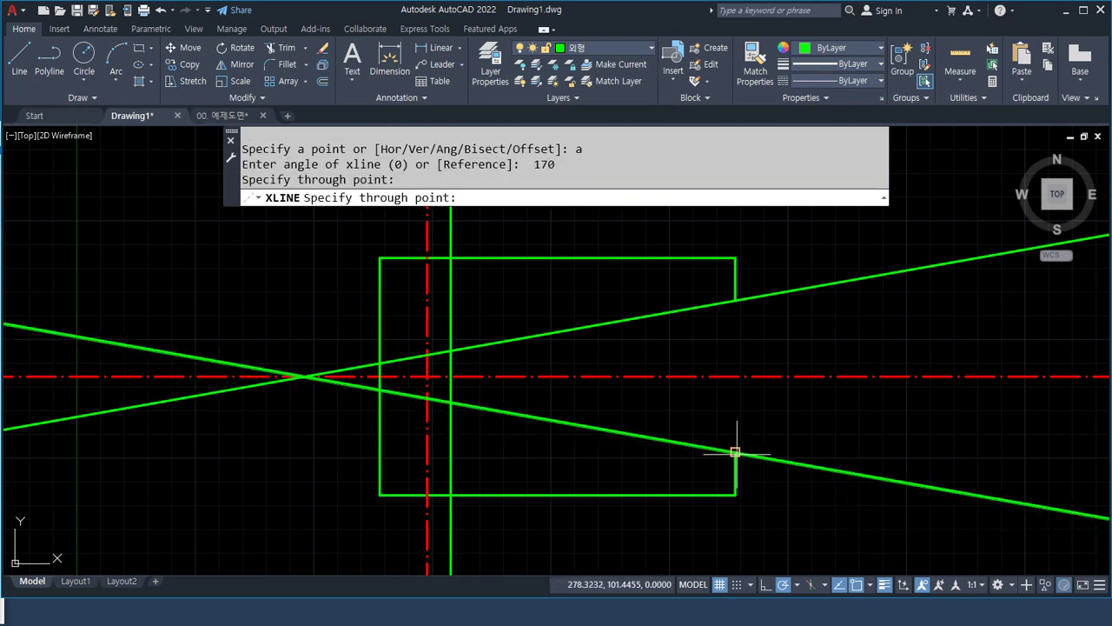
{"action": "key", "text": "Return"}
Trim the angled lines and the inner vertical line so they form a tapered slot open at the right edge.
{"action": "type", "text": "tr"}
{"action": "key", "text": "Return"}
{"action": "left_click_drag", "start_coordinate": [845, 484], "coordinate": [847, 447]}
{"action": "left_click", "coordinate": [808, 290]}
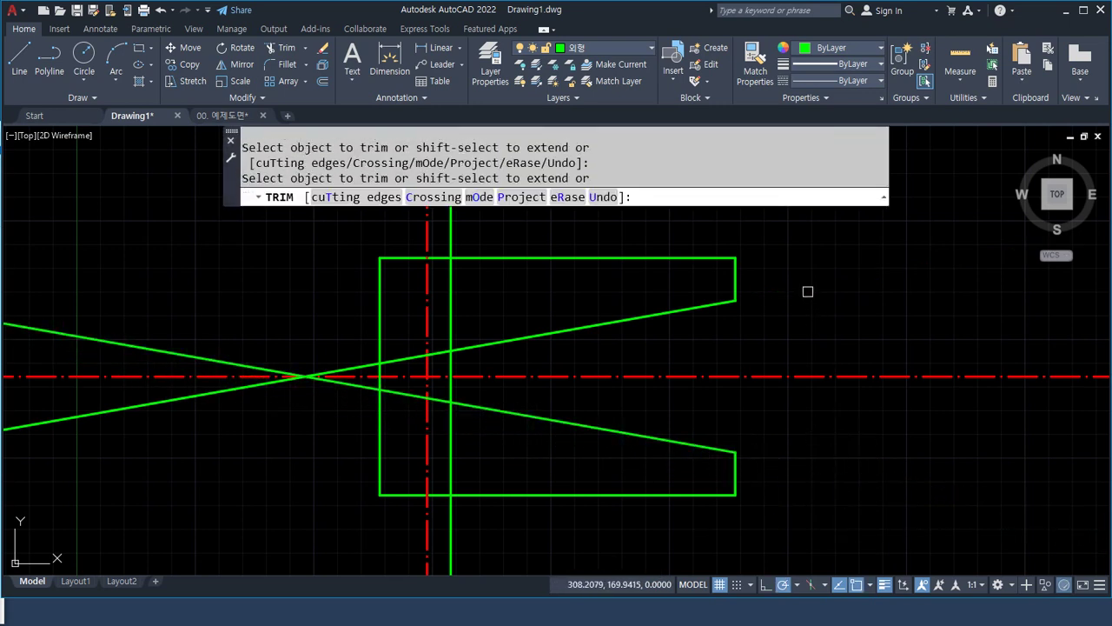
{"action": "left_click", "coordinate": [451, 305]}
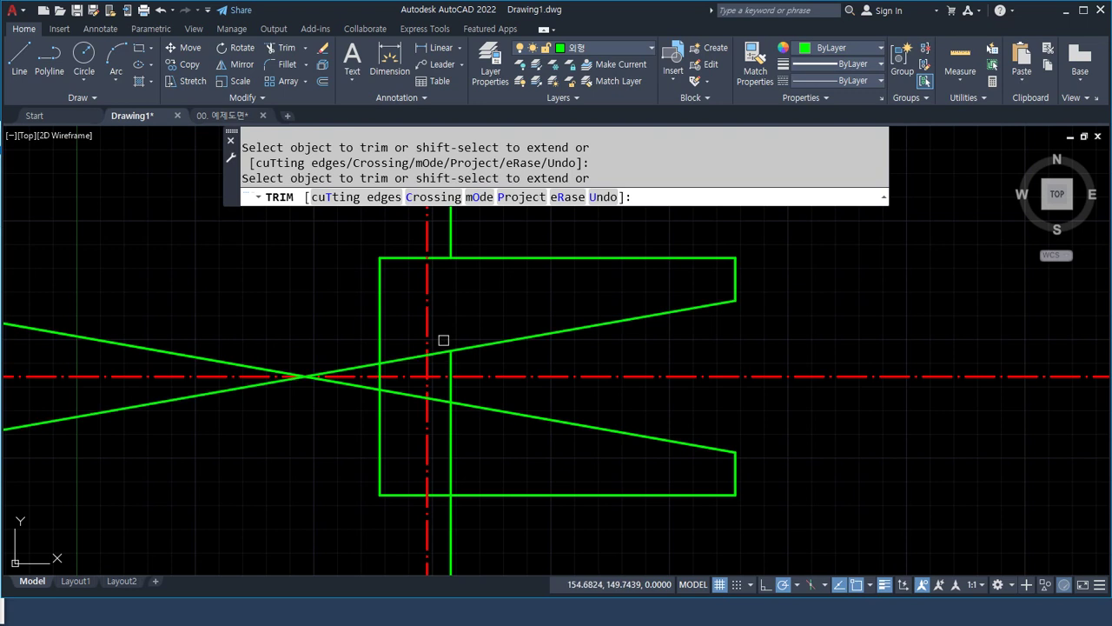
{"action": "left_click", "coordinate": [440, 352]}
{"action": "left_click", "coordinate": [438, 398]}
{"action": "left_click", "coordinate": [451, 429]}
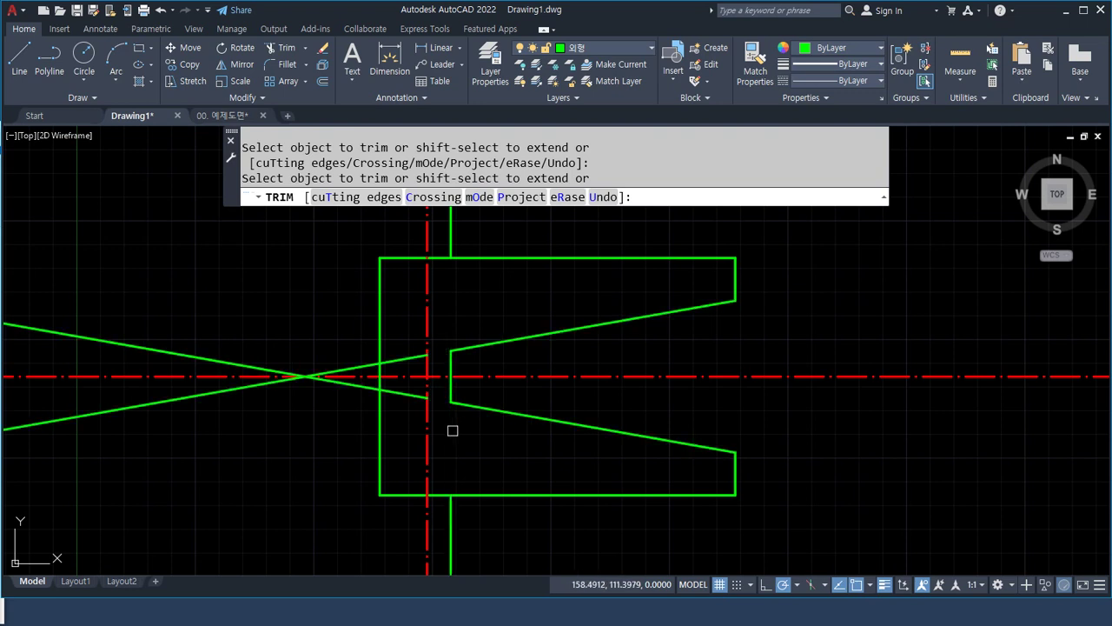
{"action": "key", "text": "Return"}
Erase the four leftover construction line pieces above, below and left of the slot.
{"action": "left_click", "coordinate": [456, 546]}
{"action": "left_click", "coordinate": [172, 405]}
{"action": "left_click", "coordinate": [146, 423]}
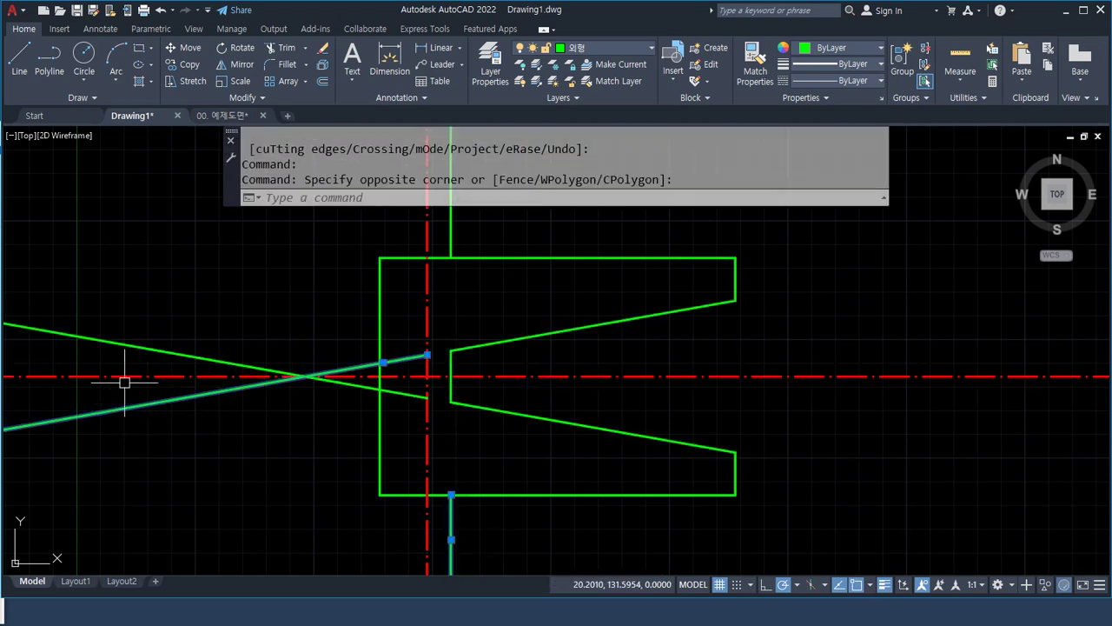
{"action": "left_click", "coordinate": [134, 347]}
{"action": "left_click", "coordinate": [451, 218]}
{"action": "key", "text": "Delete"}
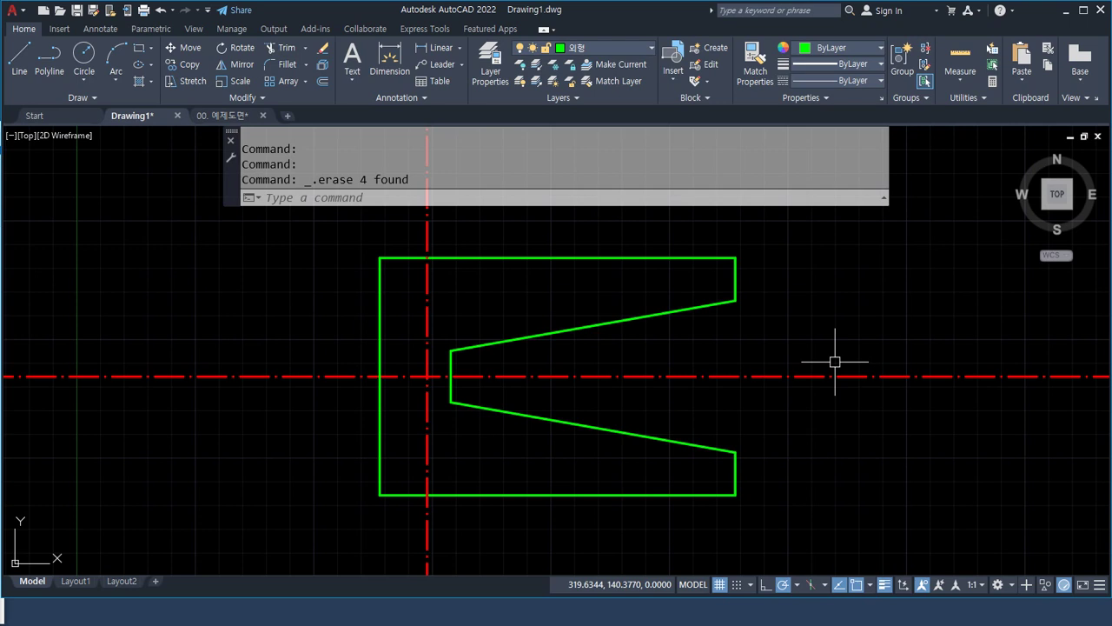
Erase the entire finished example, including the outline and both centre lines.
{"action": "left_click", "coordinate": [830, 528]}
{"action": "left_click", "coordinate": [287, 248]}
{"action": "type", "text": "e"}
{"action": "key", "text": "Return"}
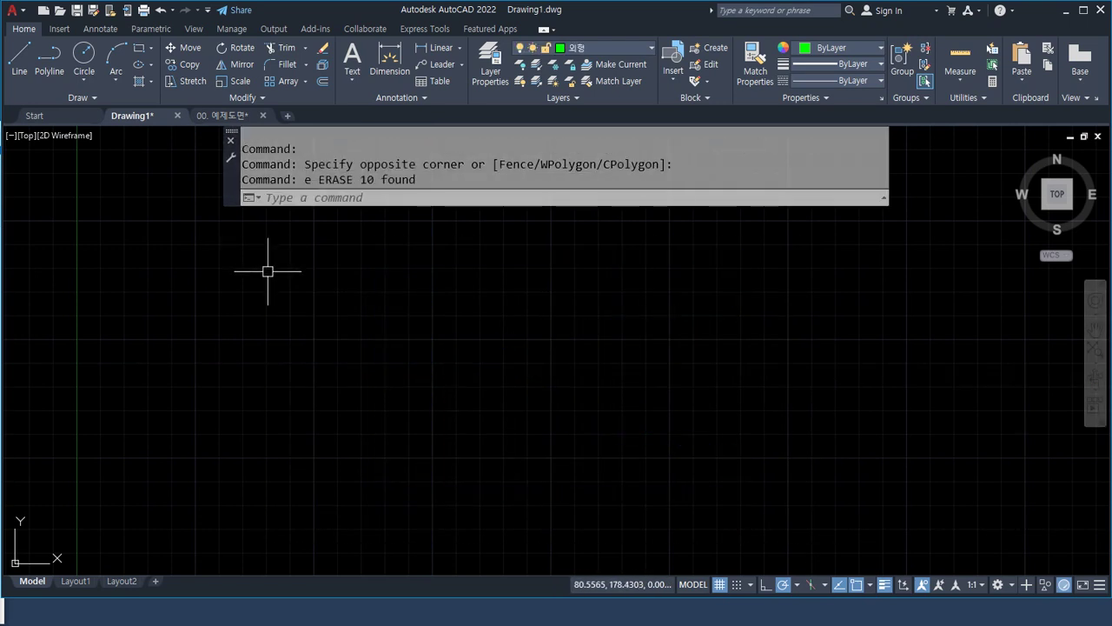
Draw two connected lines freehand as a V shape opening to the right.
{"action": "type", "text": "z"}
{"action": "key", "text": "Return"}
{"action": "type", "text": "a"}
{"action": "key", "text": "Return"}
{"action": "type", "text": "x"}
{"action": "key", "text": "Escape"}
{"action": "type", "text": "l"}
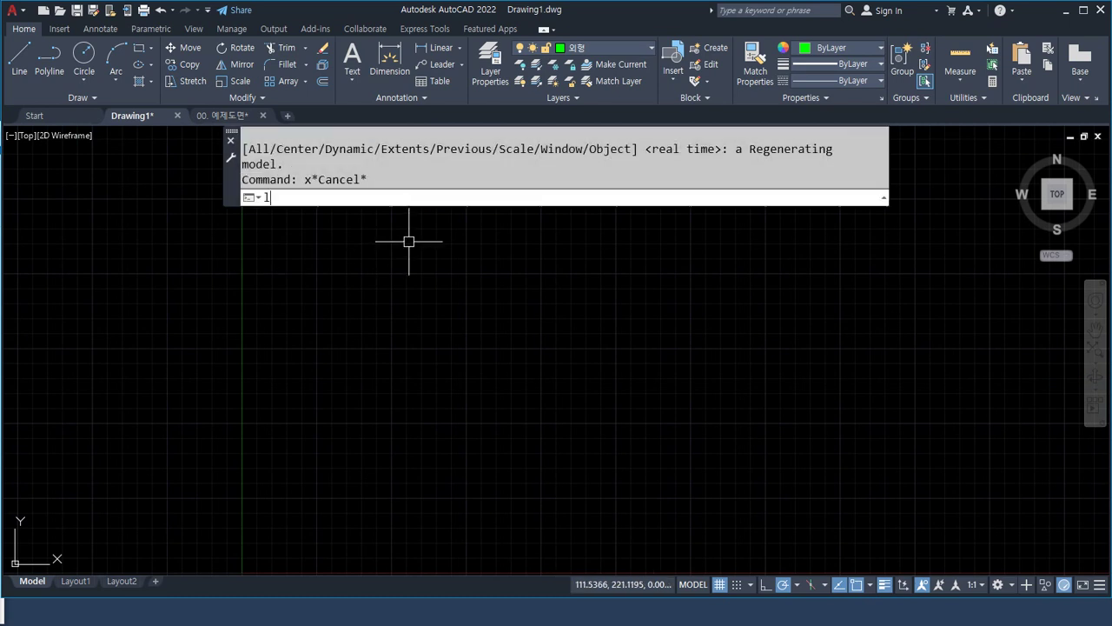
{"action": "key", "text": "Return"}
{"action": "left_click", "coordinate": [525, 233]}
{"action": "left_click", "coordinate": [329, 390]}
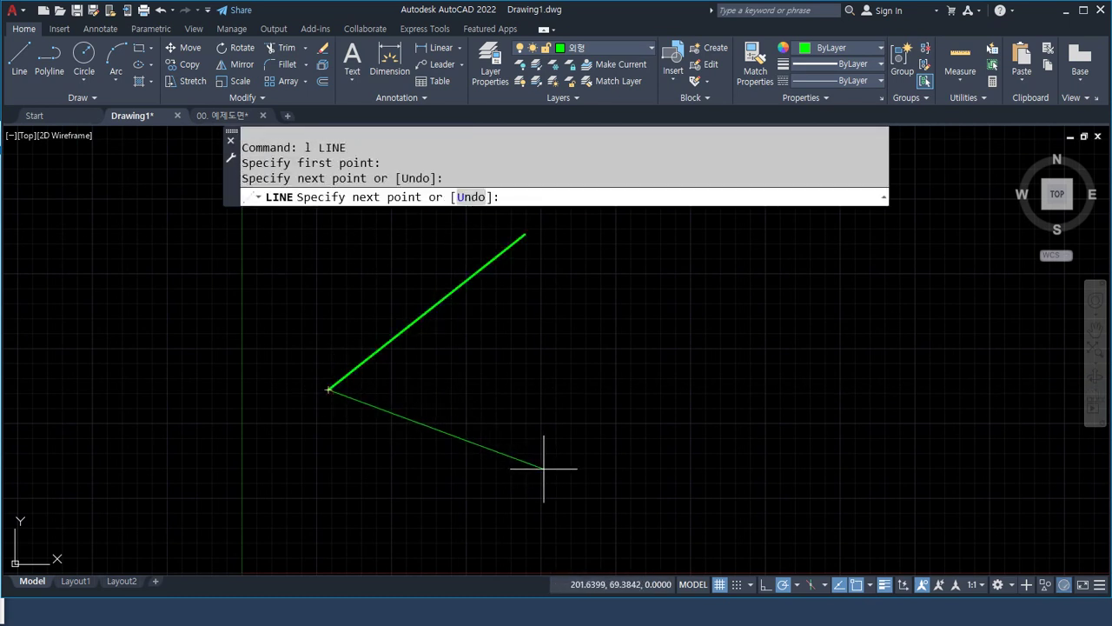
{"action": "left_click", "coordinate": [579, 480]}
{"action": "key", "text": "Return"}
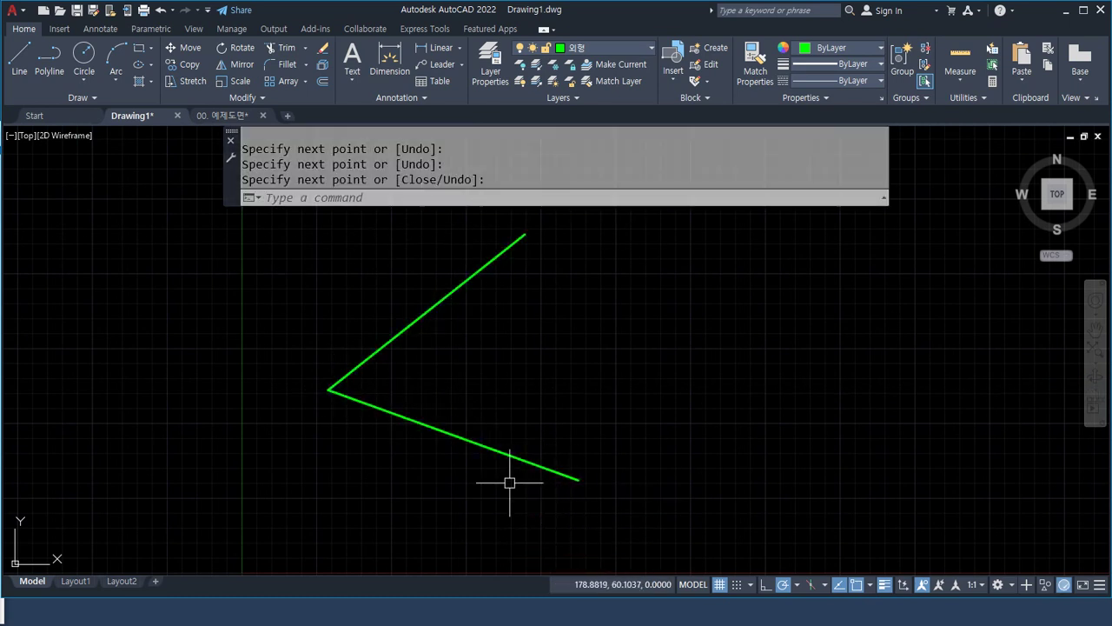
{"action": "middle_click_drag", "start_coordinate": [756, 400], "coordinate": [516, 398]}
{"action": "type", "text": "cp"}
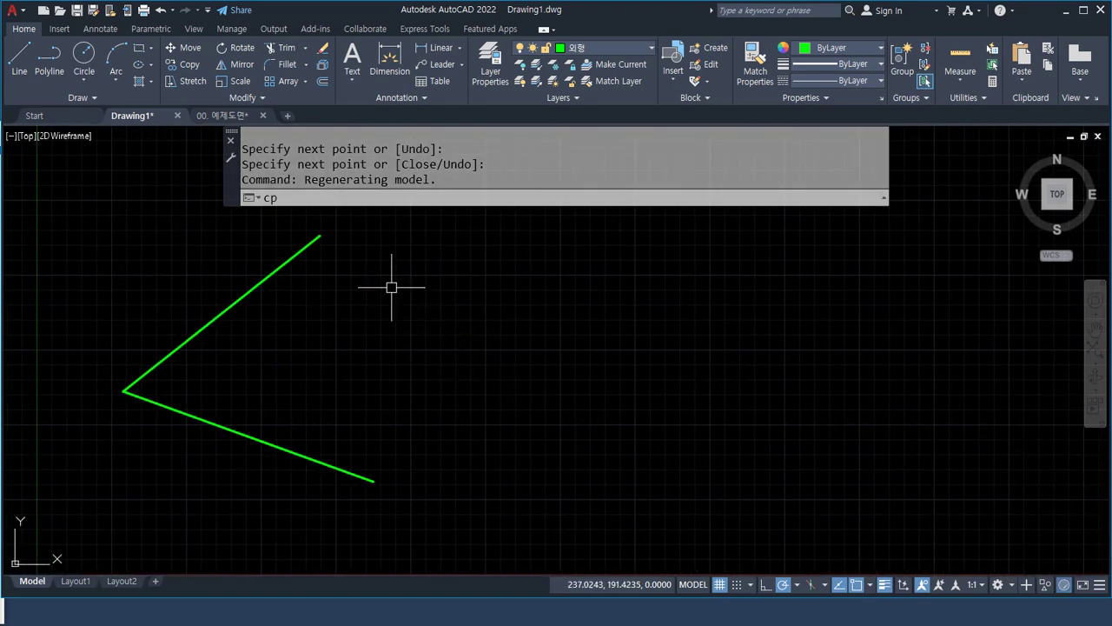
{"action": "key", "text": "Return"}
{"action": "key", "text": "Escape"}
{"action": "key", "text": "Escape"}
Draw a second pair of connected lines as a right-opening V, to the right of the first one.
{"action": "type", "text": "l"}
{"action": "key", "text": "Return"}
{"action": "left_click", "coordinate": [735, 231]}
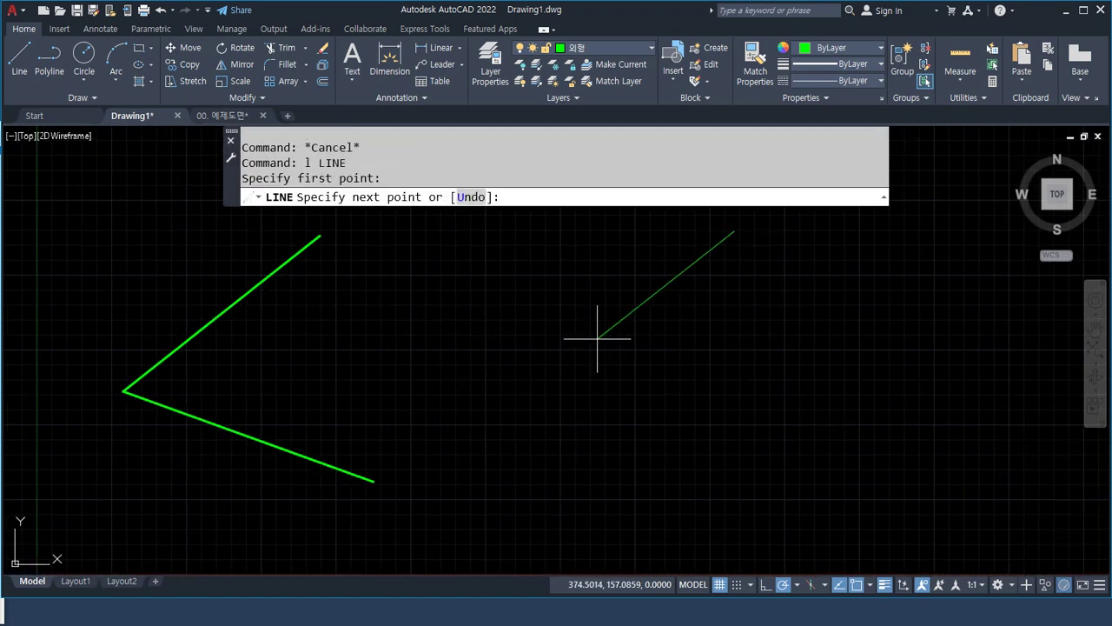
{"action": "left_click", "coordinate": [566, 355]}
{"action": "left_click", "coordinate": [770, 511]}
{"action": "key", "text": "Return"}
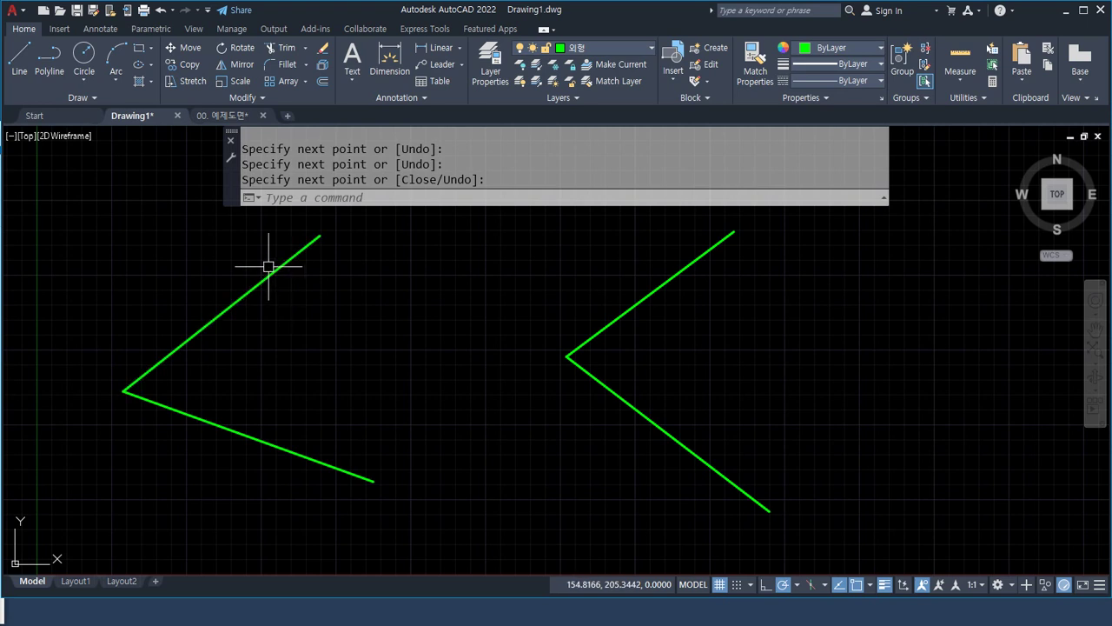
{"action": "mouse_move", "coordinate": [244, 292]}
{"action": "left_mouse_down"}
{"action": "mouse_move", "coordinate": [126, 391]}
{"action": "mouse_move", "coordinate": [226, 412]}
{"action": "mouse_move", "coordinate": [383, 494]}
{"action": "left_mouse_up"}
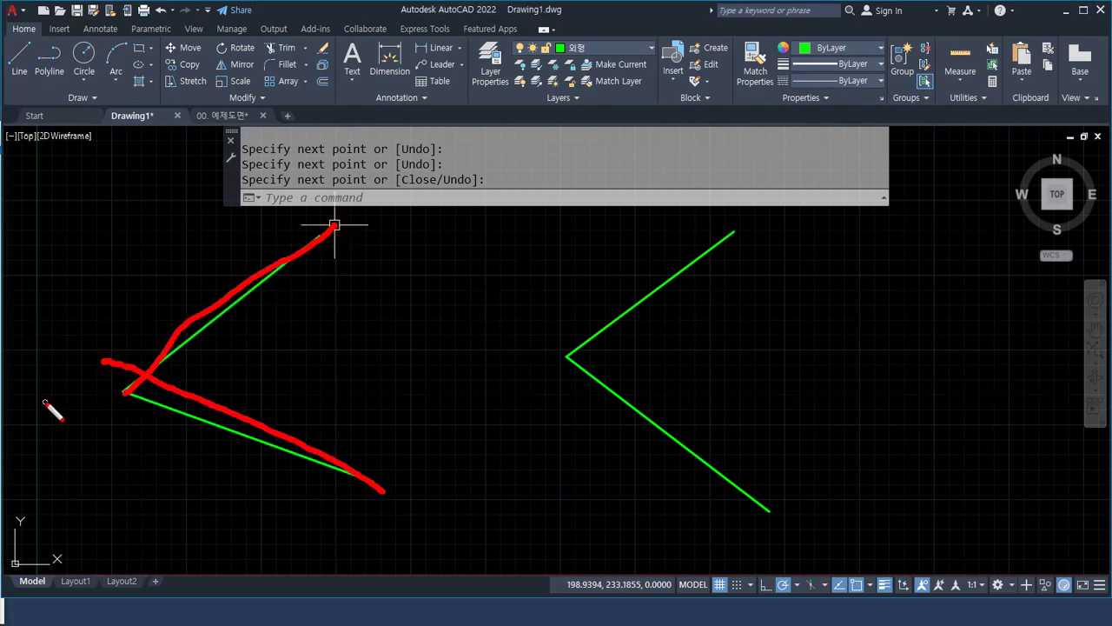
{"action": "key", "text": "Escape"}
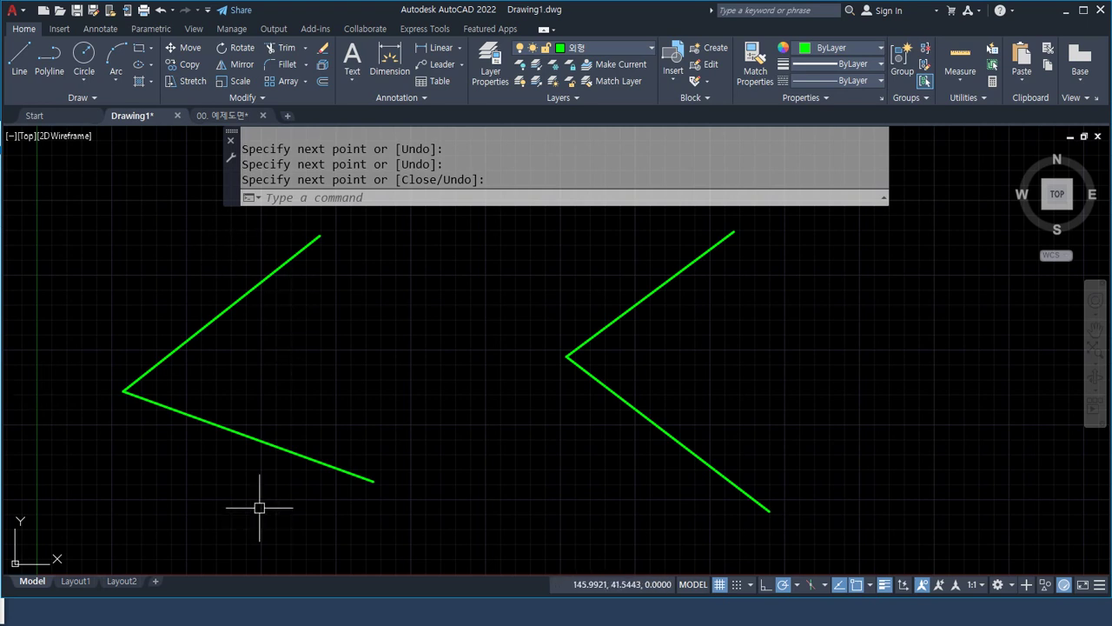
{"action": "middle_click_drag", "start_coordinate": [437, 416], "coordinate": [465, 407]}
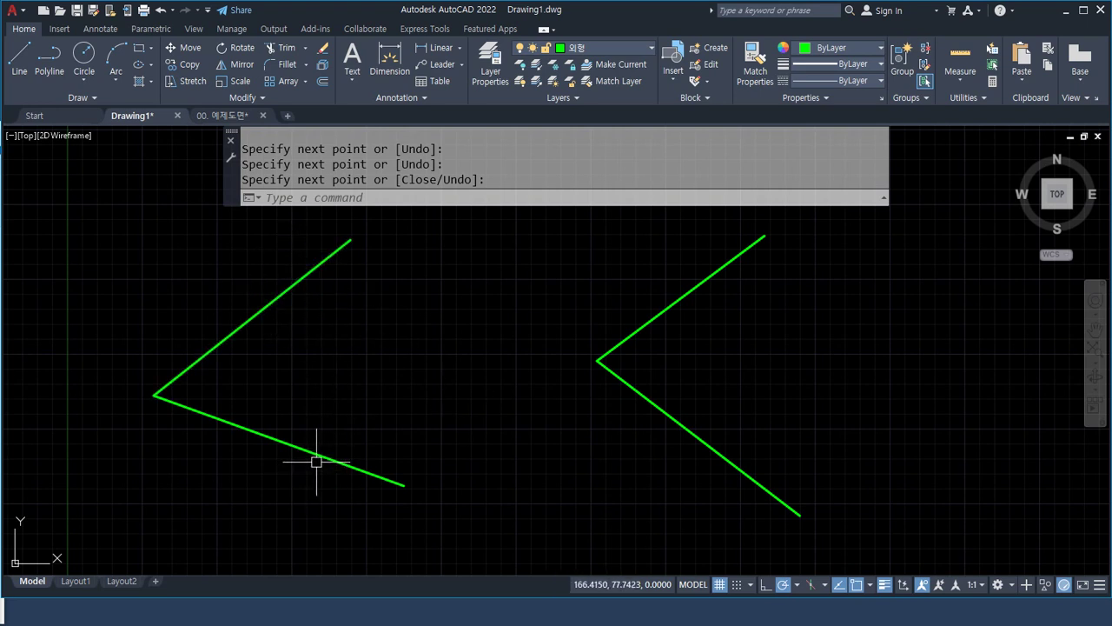
Draw a circle centred on the left V's vertex, large enough to cross both of its legs.
{"action": "type", "text": "c"}
{"action": "key", "text": "Return"}
{"action": "left_click", "coordinate": [154, 396]}
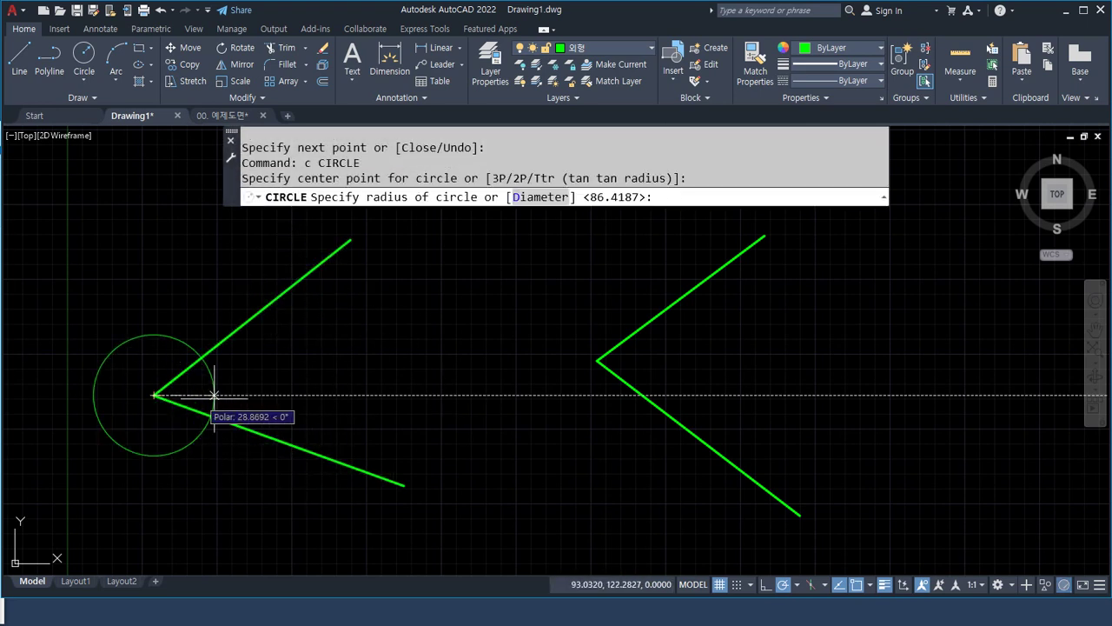
{"action": "left_click", "coordinate": [313, 385]}
Trim away the part of the circle outside the left V, leaving only the arc between its legs.
{"action": "type", "text": "tr"}
{"action": "key", "text": "Return"}
{"action": "left_click", "coordinate": [148, 185]}
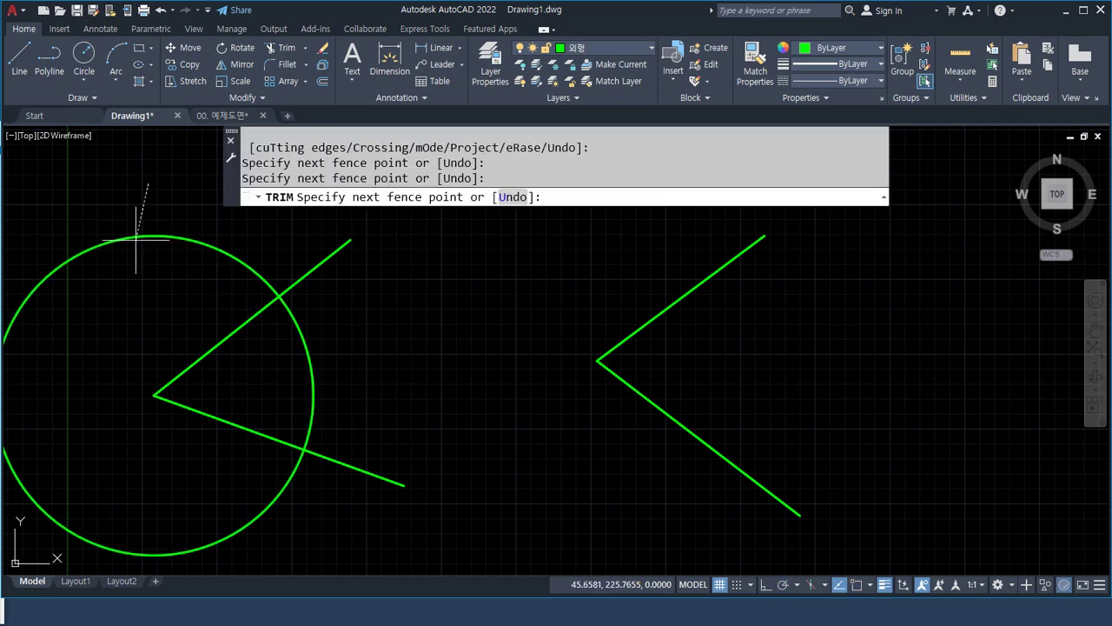
{"action": "left_click", "coordinate": [135, 241]}
{"action": "key", "text": "Return"}
{"action": "key", "text": "Return"}
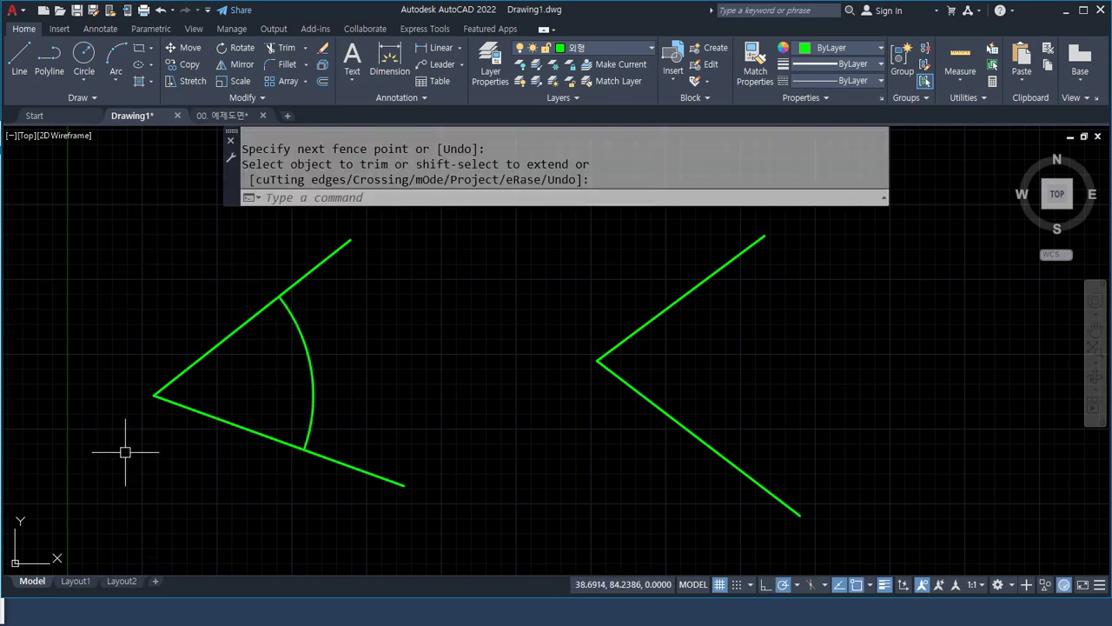
Draw a line from the left V's vertex to the midpoint of the arc, using the midpoint snap.
{"action": "type", "text": "l"}
{"action": "key", "text": "Return"}
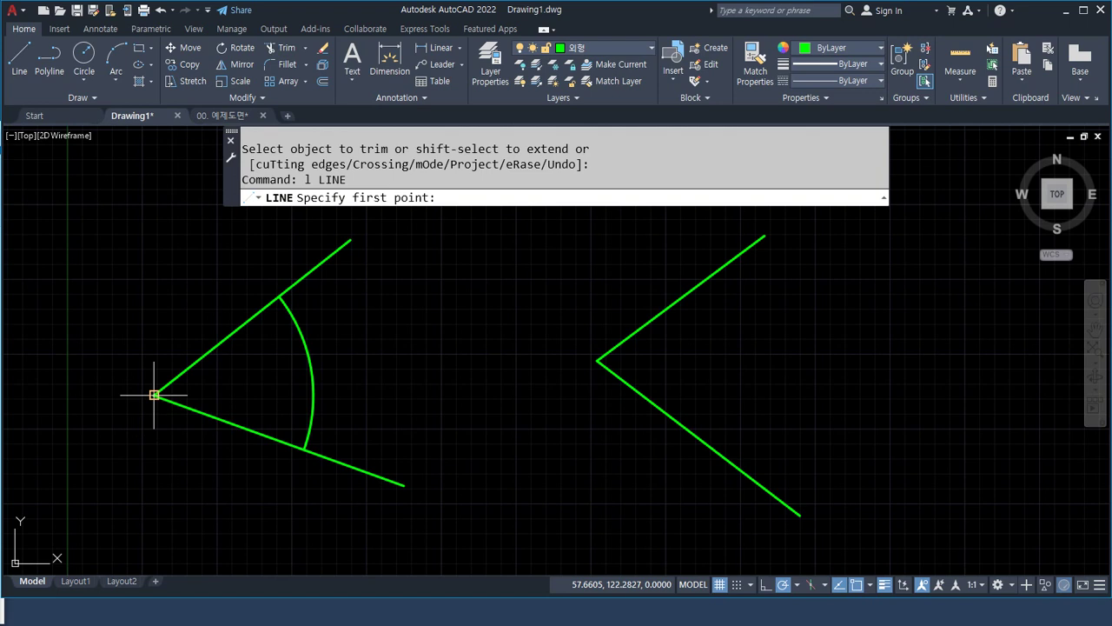
{"action": "left_click", "coordinate": [154, 395]}
{"action": "type", "text": "mid"}
{"action": "key", "text": "Return"}
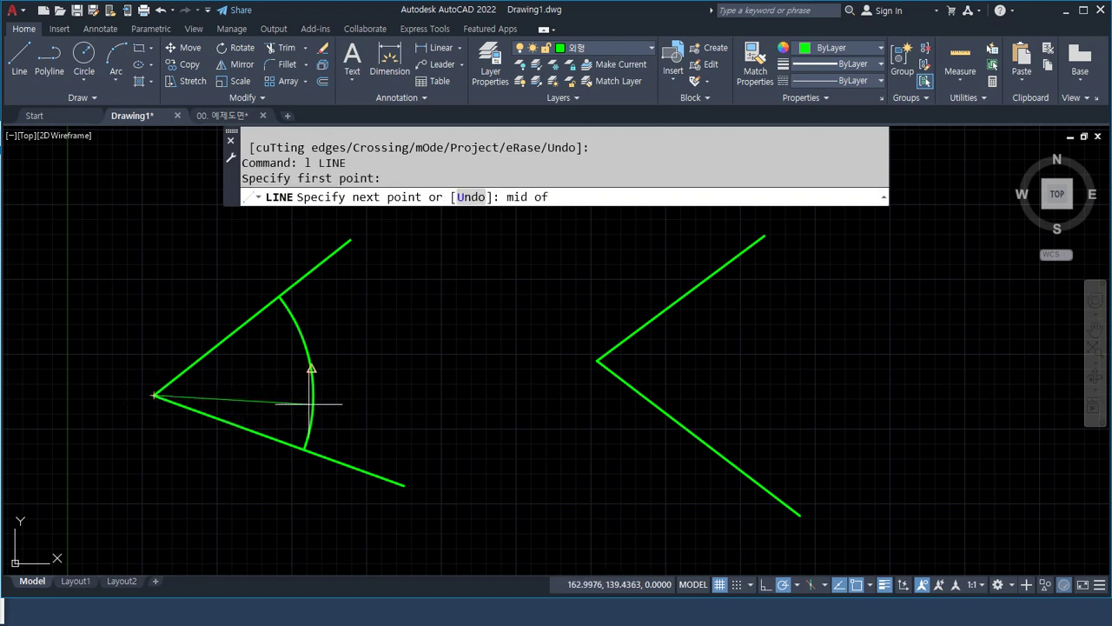
{"action": "left_click", "coordinate": [309, 403]}
{"action": "key", "text": "Return"}
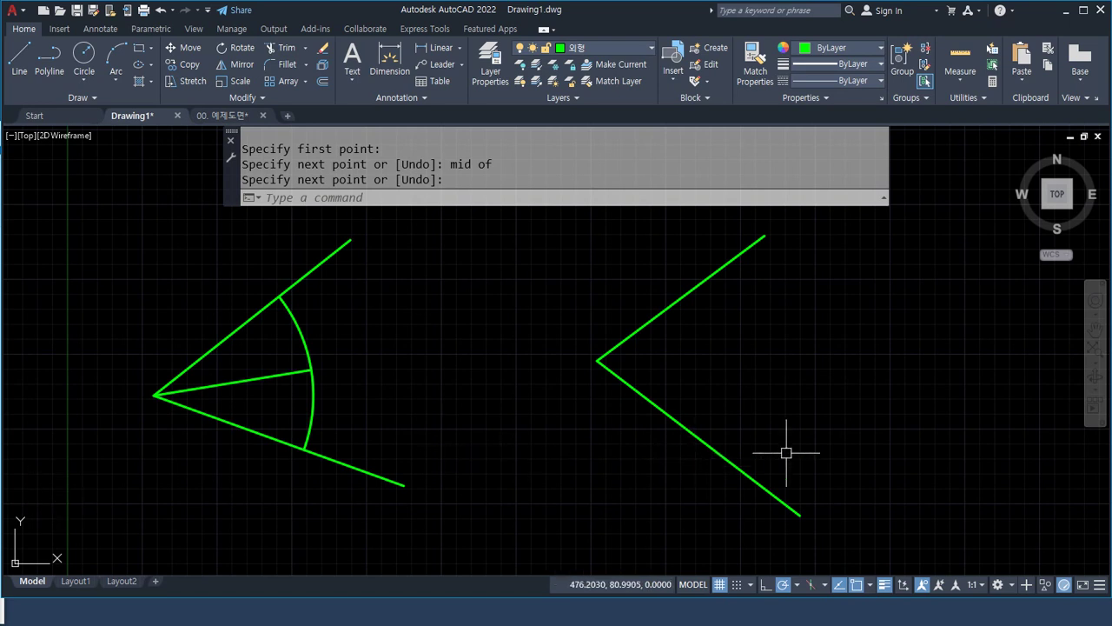
Bisect the right V with an XLINE Bisect construction line, using its vertex, lower leg's end and upper leg's end.
{"action": "type", "text": "xl"}
{"action": "key", "text": "Return"}
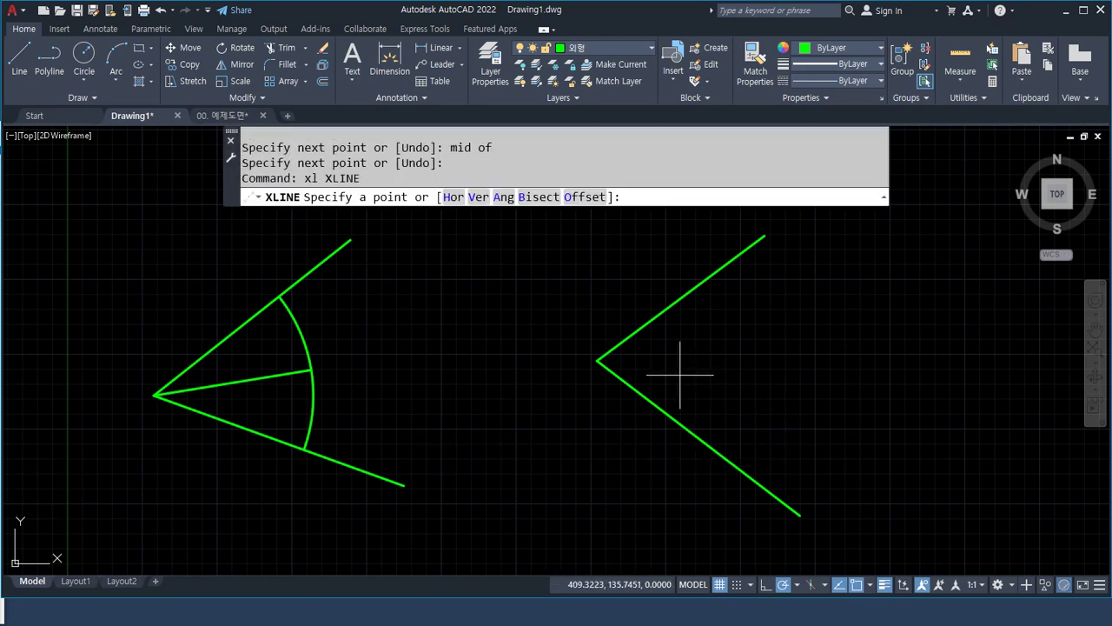
{"action": "left_click", "coordinate": [541, 197]}
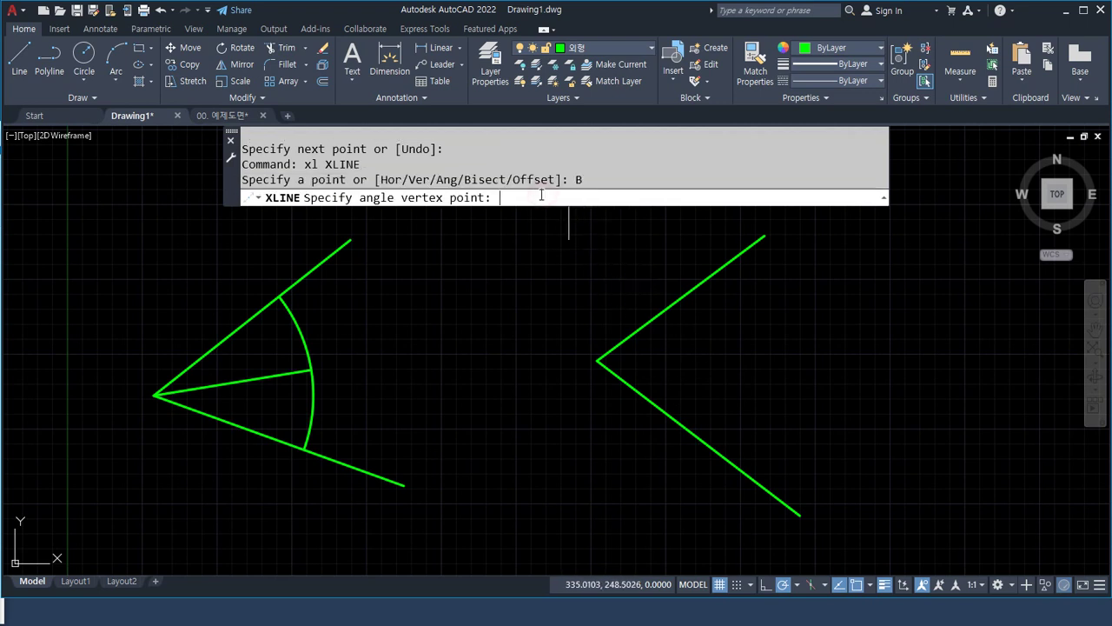
{"action": "left_click", "coordinate": [598, 360]}
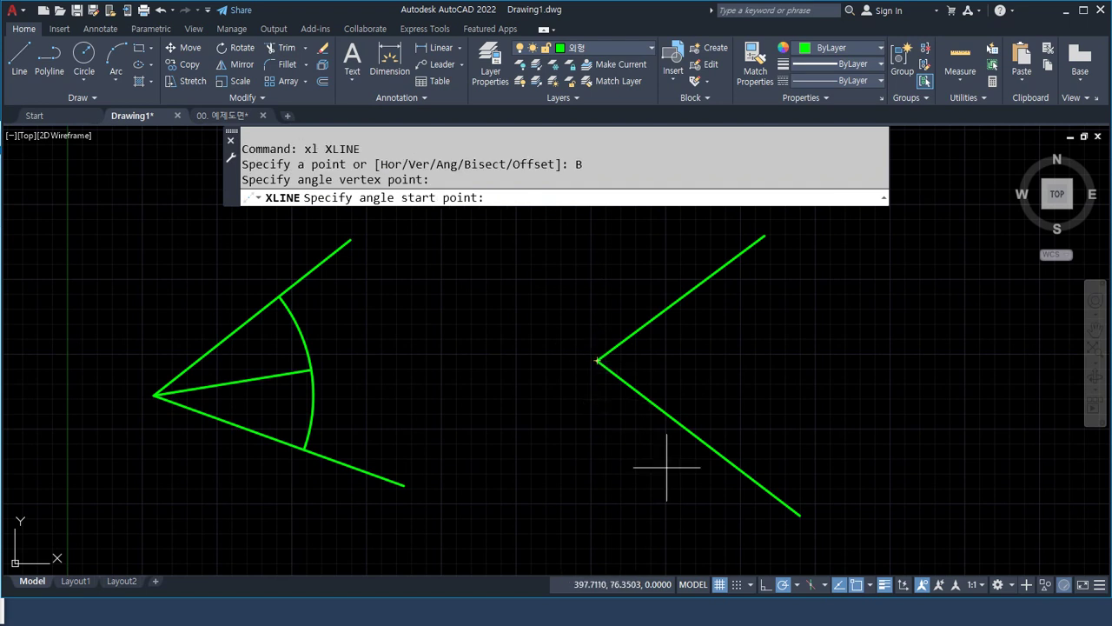
{"action": "left_click", "coordinate": [799, 516]}
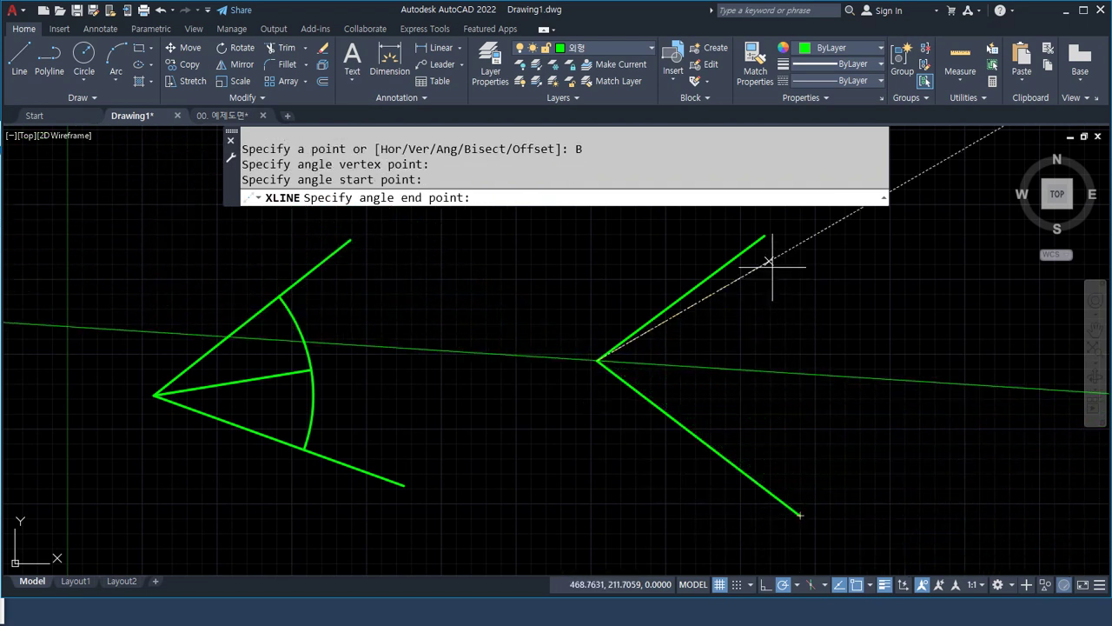
{"action": "left_click", "coordinate": [764, 234]}
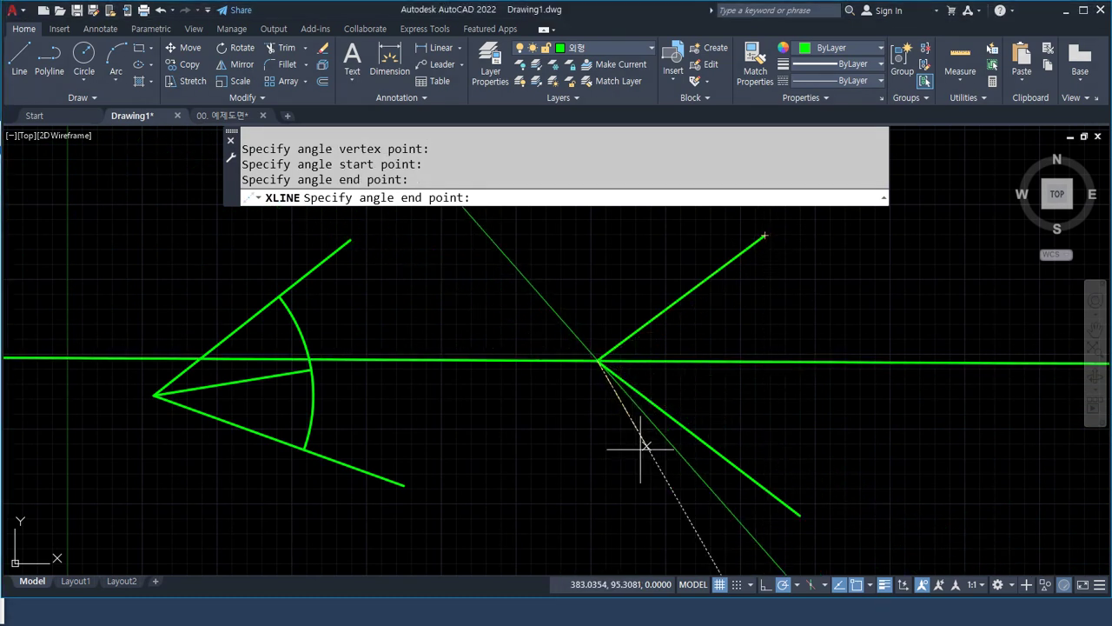
{"action": "key", "text": "Escape"}
{"action": "left_click_drag", "start_coordinate": [594, 341], "coordinate": [602, 363]}
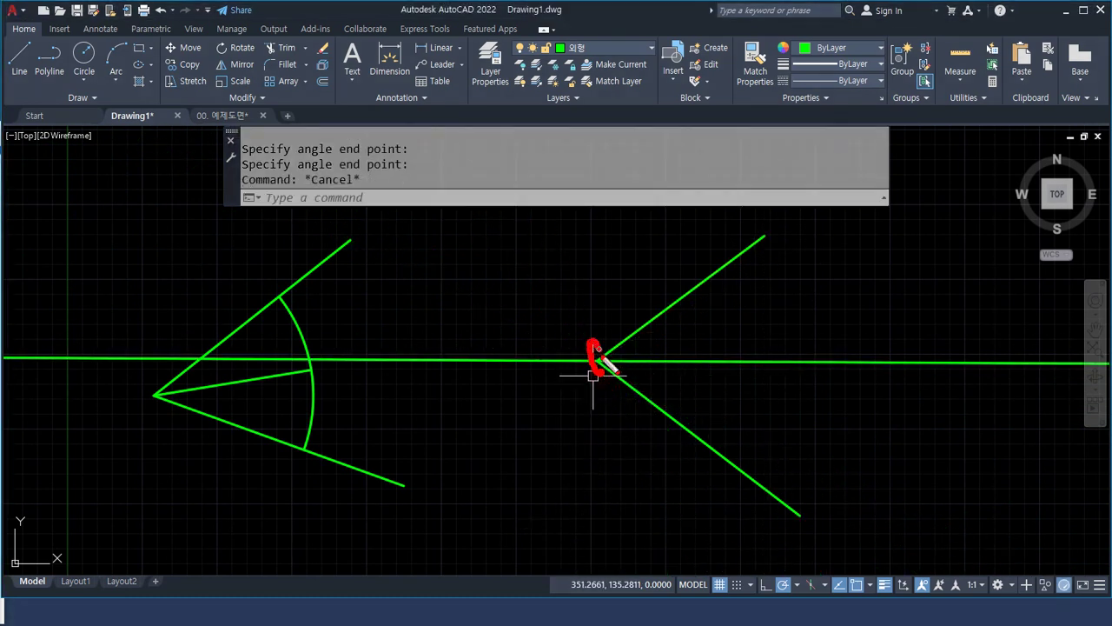
{"action": "left_click_drag", "start_coordinate": [801, 513], "coordinate": [805, 514]}
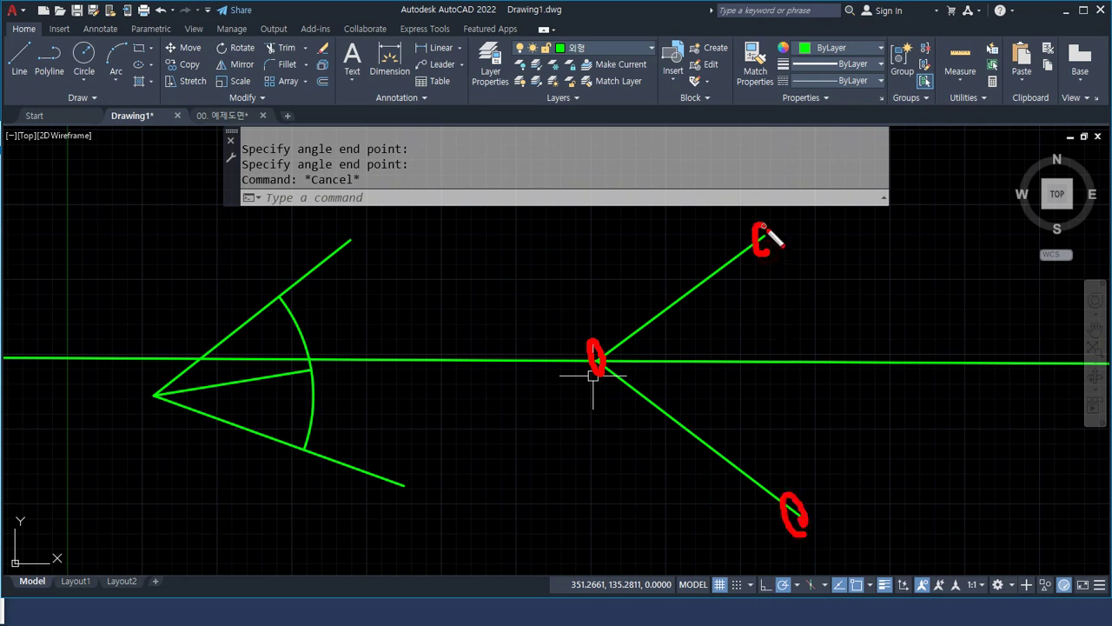
{"action": "key", "text": "Escape"}
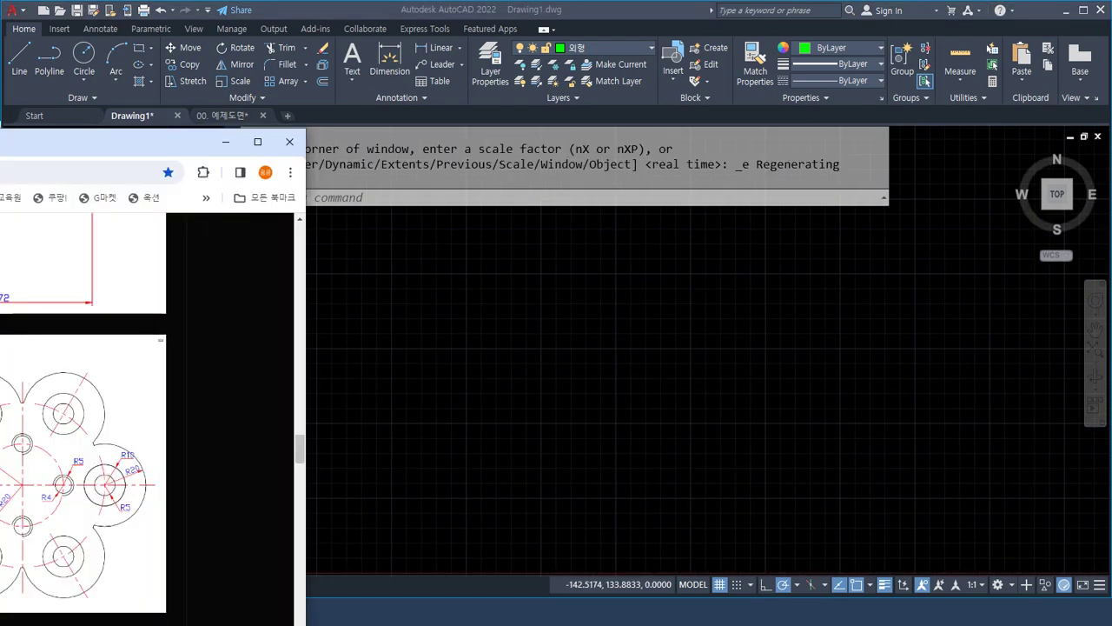
Look at the browser's reference drawing of the round flange with six holes.
{"action": "left_click_drag", "start_coordinate": [0, 147], "coordinate": [548, 119]}
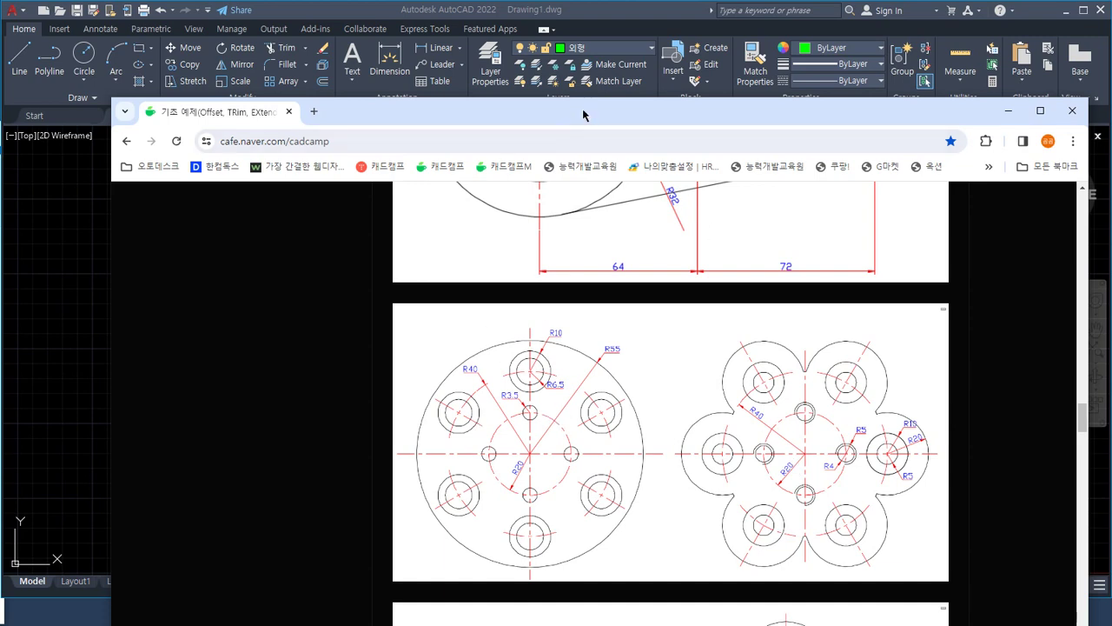
{"action": "mouse_move", "coordinate": [583, 116]}
{"action": "left_mouse_down"}
{"action": "mouse_move", "coordinate": [380, 129]}
{"action": "mouse_move", "coordinate": [0, 126]}
{"action": "left_mouse_up"}
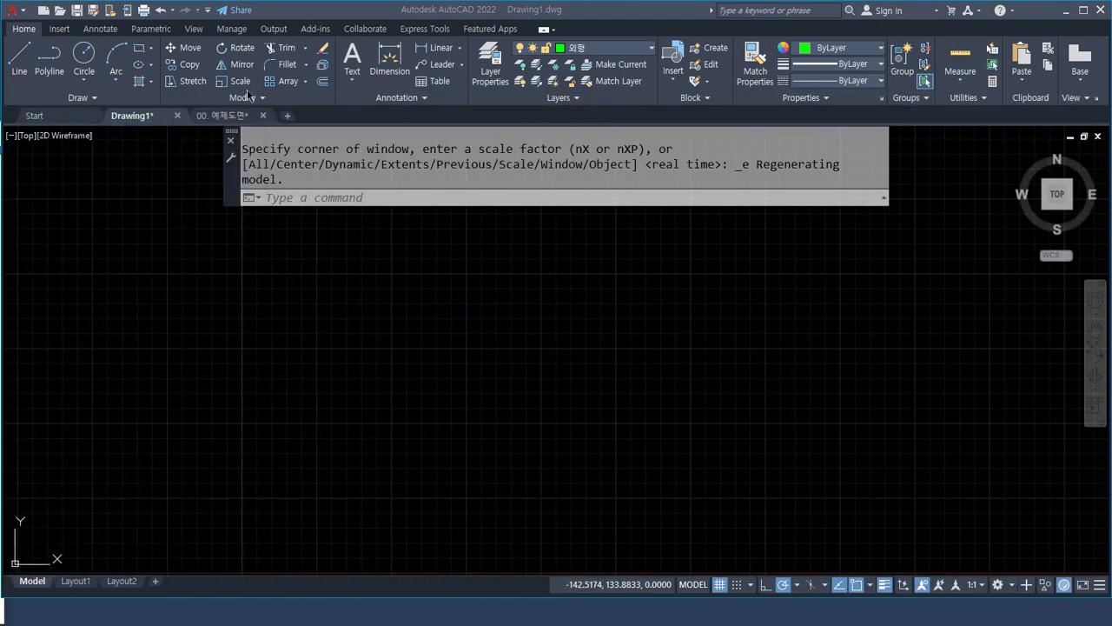
Make the red 중심 layer current.
{"action": "left_click", "coordinate": [619, 54]}
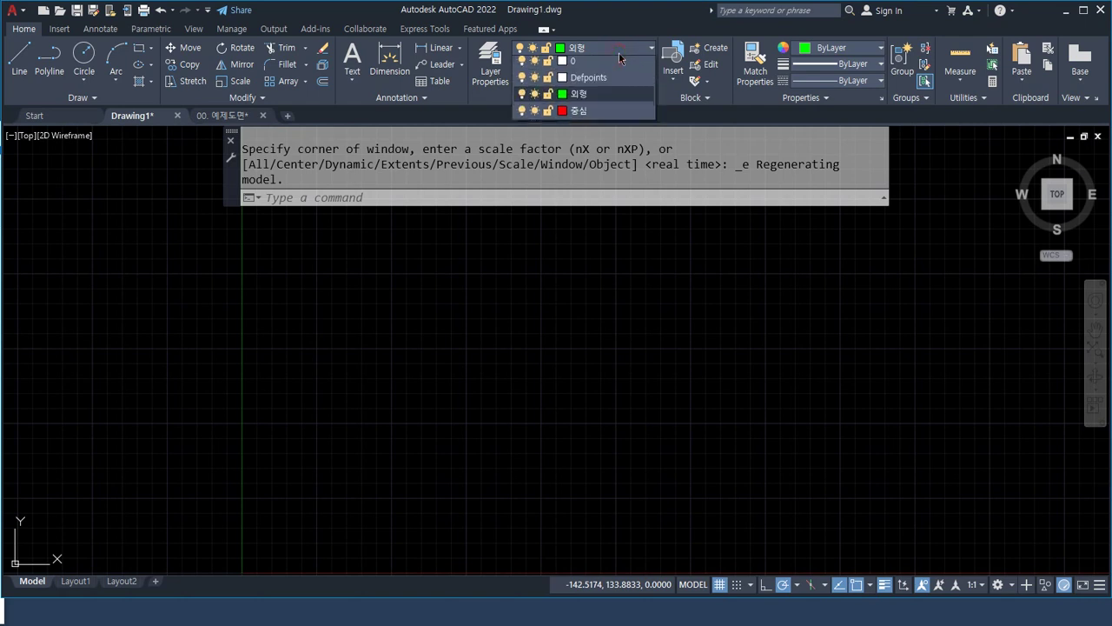
{"action": "left_click", "coordinate": [602, 113]}
{"action": "left_click", "coordinate": [500, 411]}
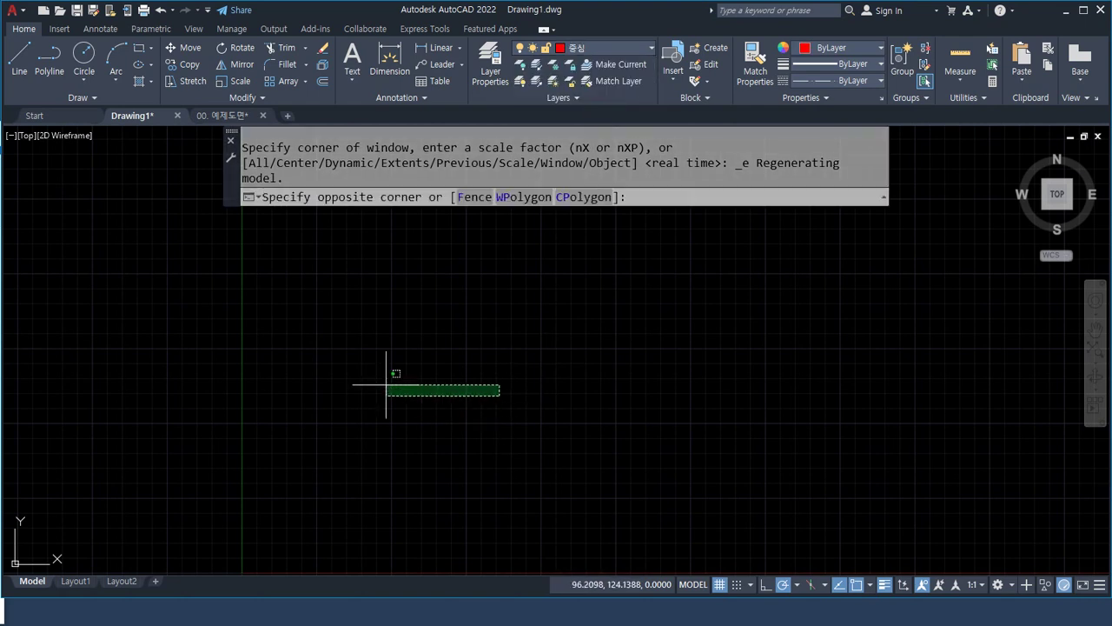
{"action": "left_click", "coordinate": [387, 380]}
Draw horizontal, 30-degree and vertical construction lines through one common point in the empty drawing.
{"action": "type", "text": "xl"}
{"action": "key", "text": "Return"}
{"action": "left_click", "coordinate": [484, 380]}
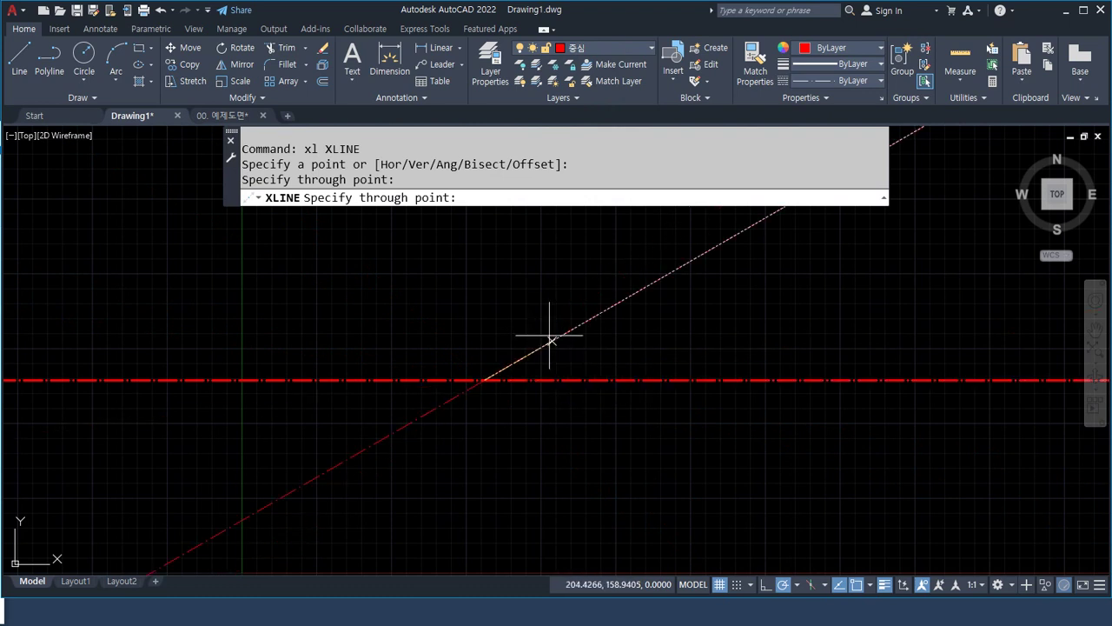
{"action": "left_click", "coordinate": [549, 336]}
{"action": "left_click", "coordinate": [484, 311]}
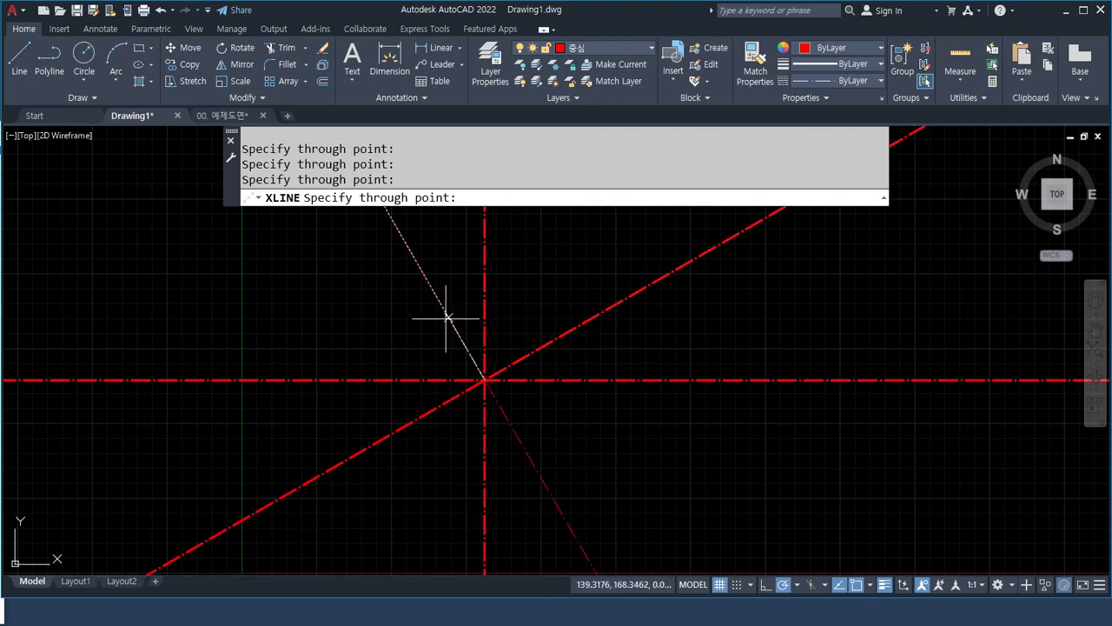
Add a 150-degree construction line through the common point and erase the stray skewed line beside it.
{"action": "left_click", "coordinate": [418, 351]}
{"action": "key", "text": "ctrl+z"}
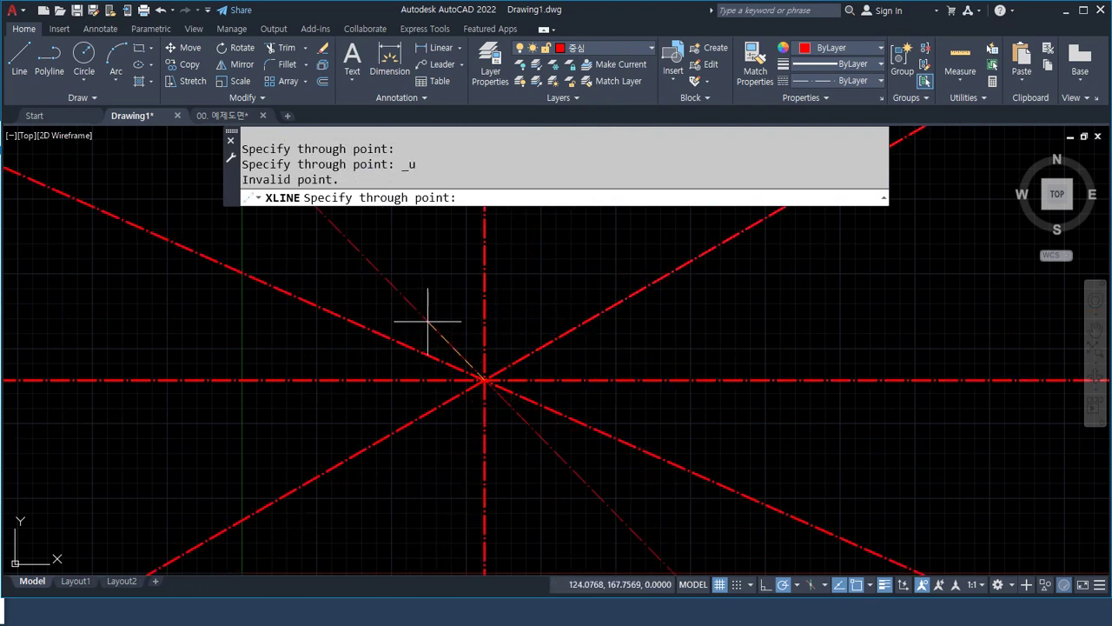
{"action": "key", "text": "Return"}
{"action": "left_click", "coordinate": [395, 339]}
{"action": "key", "text": "Delete"}
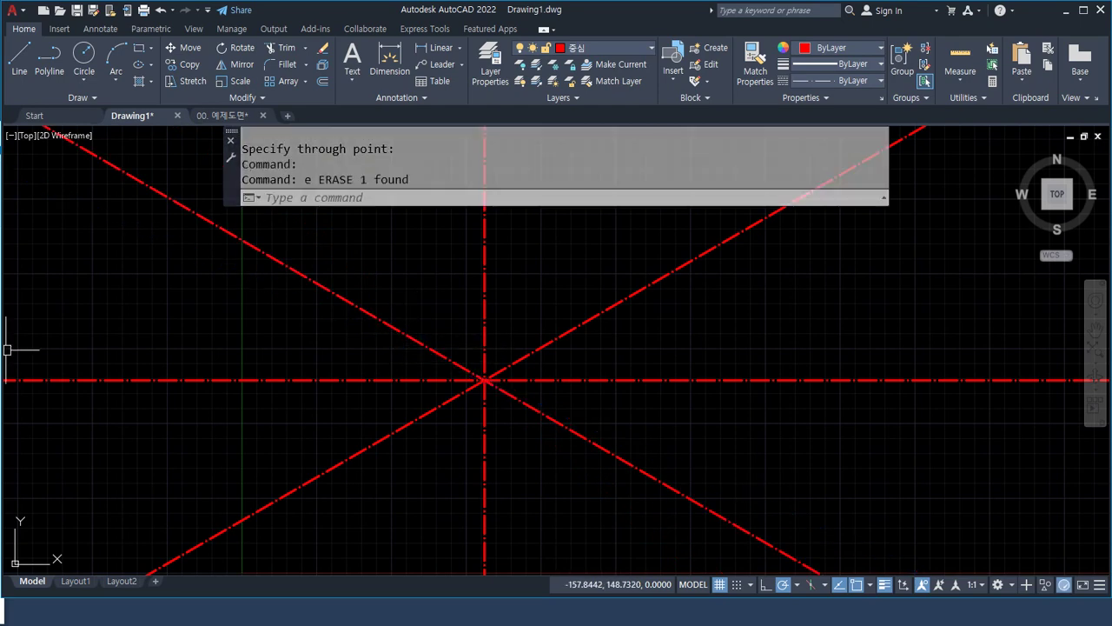
Switch to the browser and examine the round flange's six-hole arrangement, angular spacing and radii in the reference drawing.
{"action": "key", "text": "alt+Tab"}
{"action": "left_click_drag", "start_coordinate": [648, 91], "coordinate": [661, 87]}
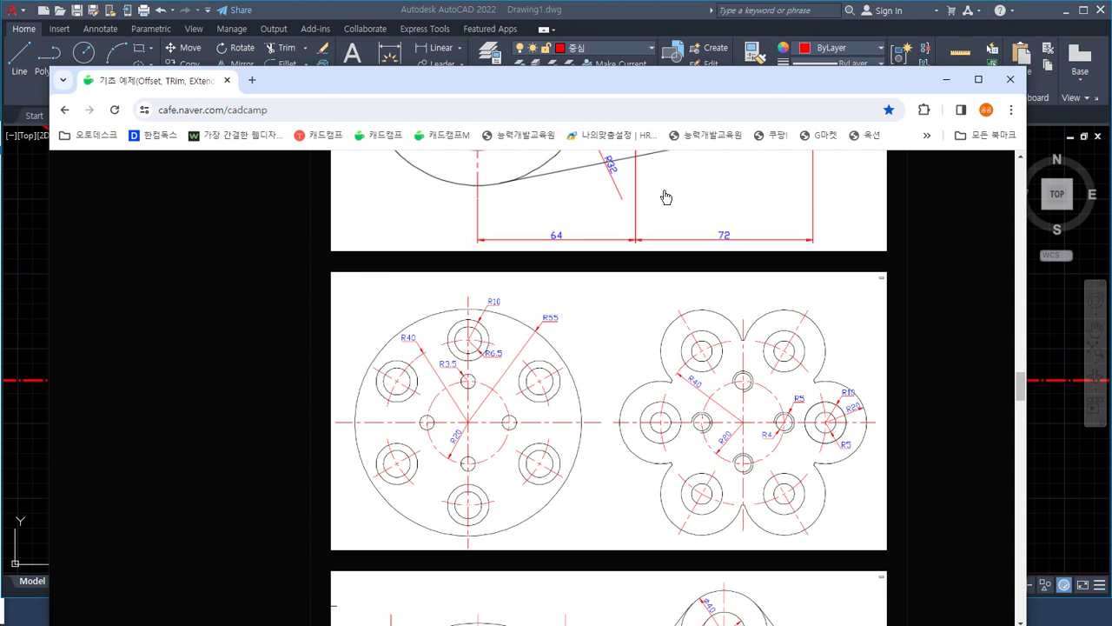
{"action": "left_click_drag", "start_coordinate": [551, 434], "coordinate": [565, 439]}
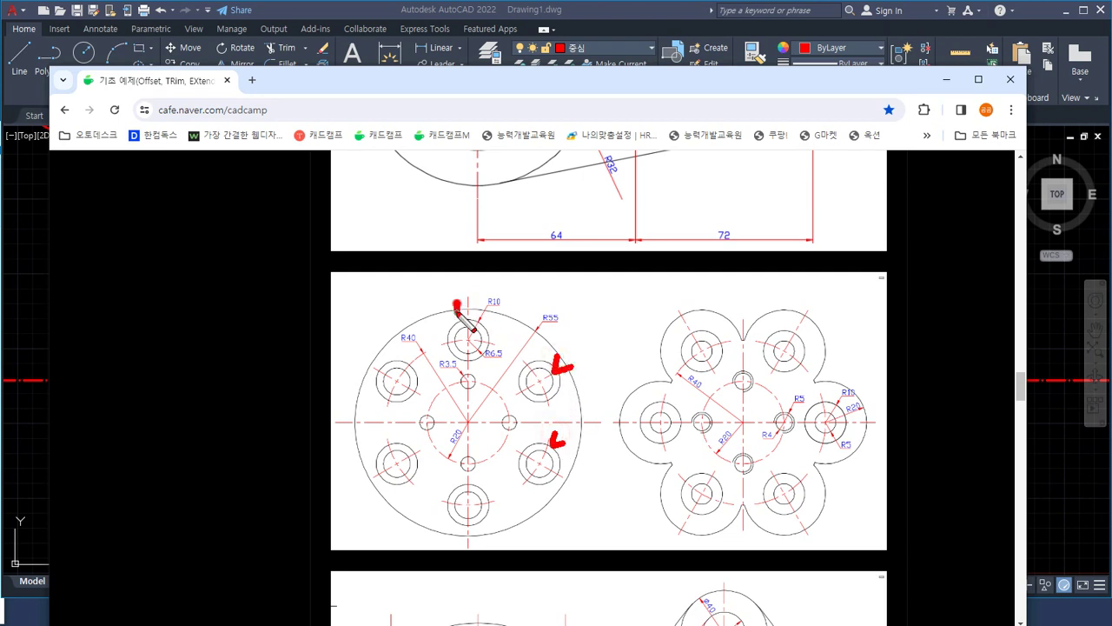
{"action": "left_click_drag", "start_coordinate": [386, 345], "coordinate": [409, 362]}
{"action": "left_click_drag", "start_coordinate": [385, 423], "coordinate": [417, 426]}
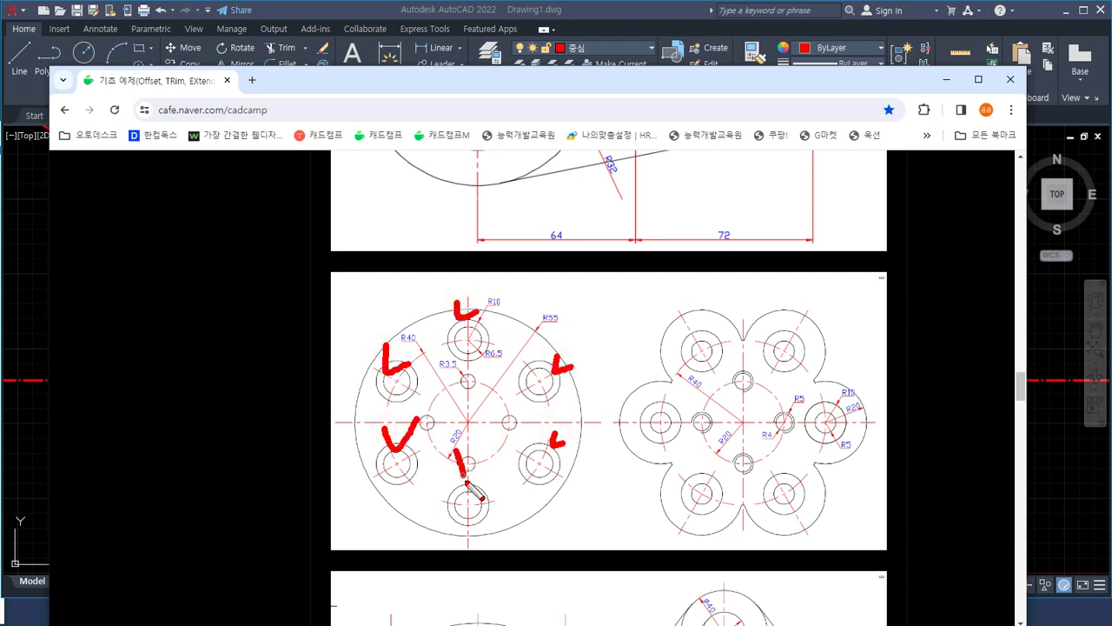
{"action": "left_click_drag", "start_coordinate": [466, 482], "coordinate": [495, 465]}
{"action": "key", "text": "e"}
{"action": "mouse_move", "coordinate": [597, 271]}
{"action": "left_mouse_down"}
{"action": "mouse_move", "coordinate": [611, 342]}
{"action": "mouse_move", "coordinate": [565, 316]}
{"action": "left_mouse_up"}
{"action": "left_click_drag", "start_coordinate": [640, 268], "coordinate": [647, 400]}
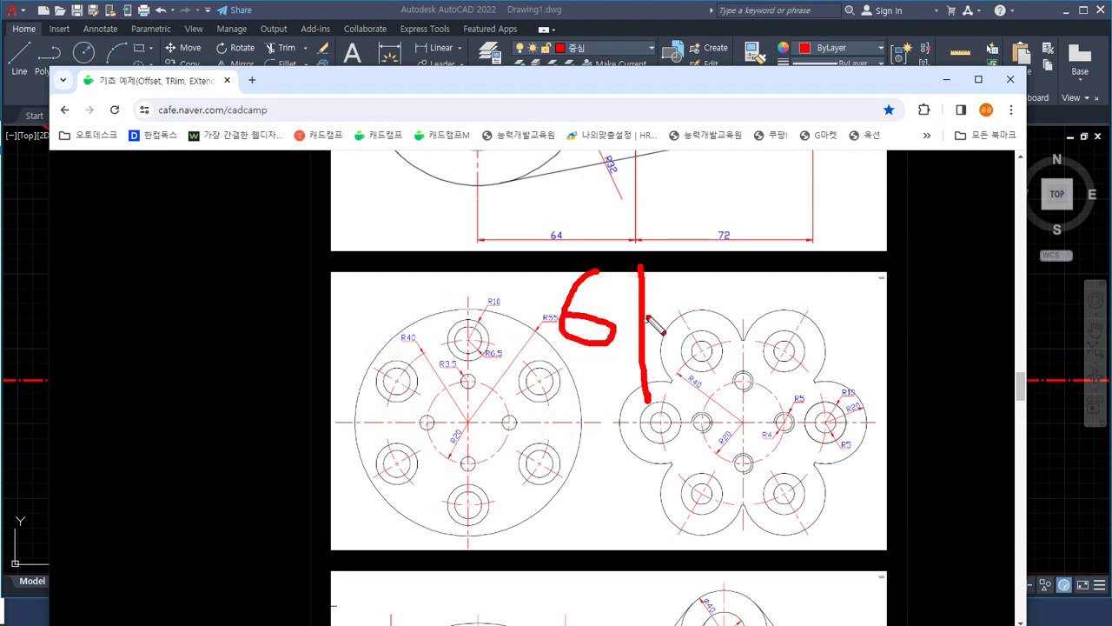
{"action": "left_click_drag", "start_coordinate": [639, 295], "coordinate": [834, 274]}
{"action": "mouse_move", "coordinate": [700, 322]}
{"action": "left_mouse_down"}
{"action": "mouse_move", "coordinate": [750, 352]}
{"action": "mouse_move", "coordinate": [726, 372]}
{"action": "left_mouse_up"}
{"action": "mouse_move", "coordinate": [769, 300]}
{"action": "left_mouse_down"}
{"action": "mouse_move", "coordinate": [772, 361]}
{"action": "mouse_move", "coordinate": [776, 350]}
{"action": "left_mouse_up"}
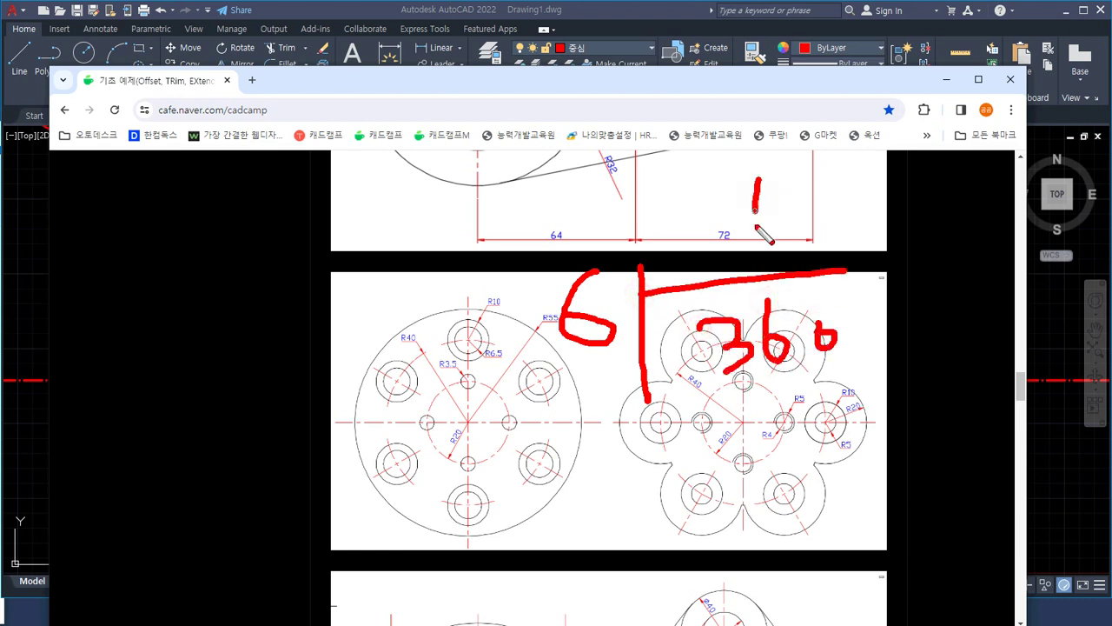
{"action": "left_click_drag", "start_coordinate": [756, 228], "coordinate": [778, 230]}
{"action": "key", "text": "e"}
{"action": "left_click_drag", "start_coordinate": [471, 261], "coordinate": [474, 477], "text": "shift"}
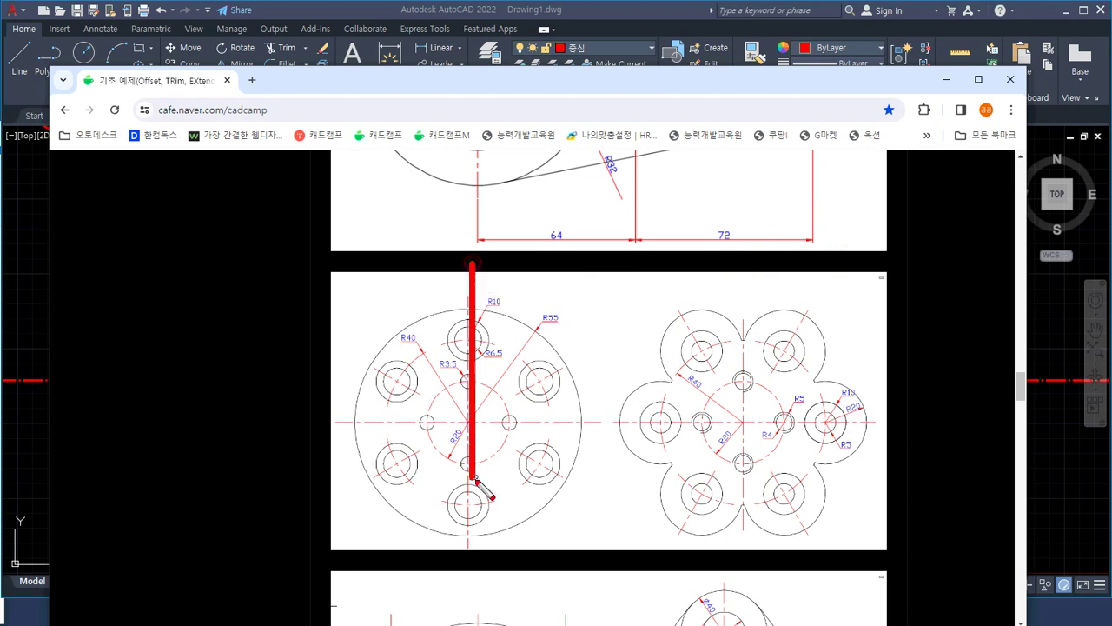
{"action": "left_click_drag", "start_coordinate": [601, 354], "coordinate": [476, 460]}
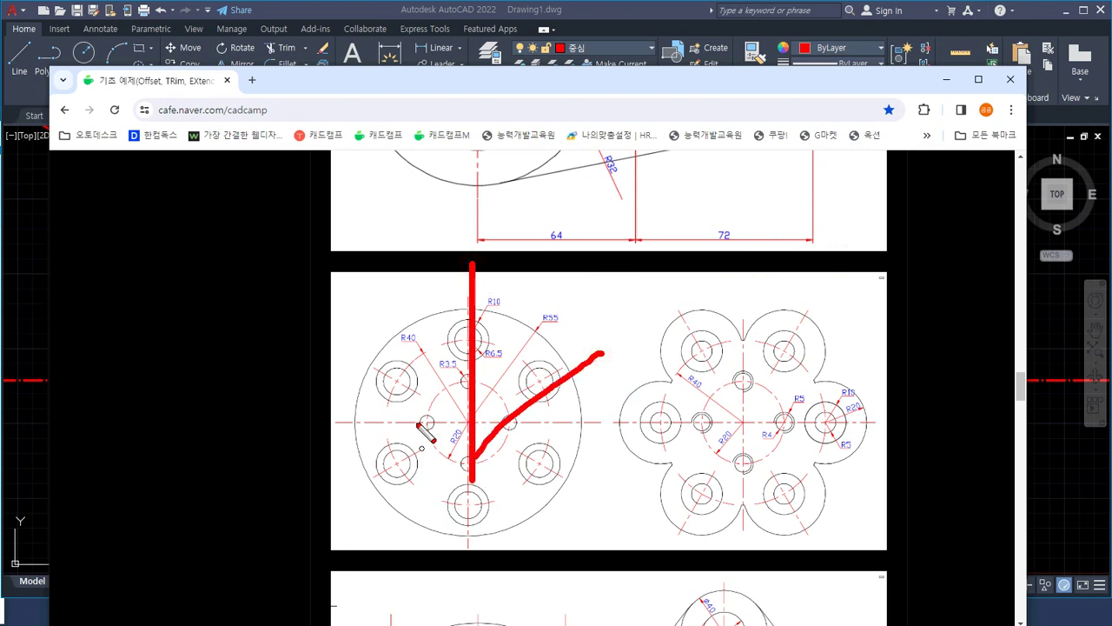
{"action": "left_click_drag", "start_coordinate": [345, 345], "coordinate": [522, 451]}
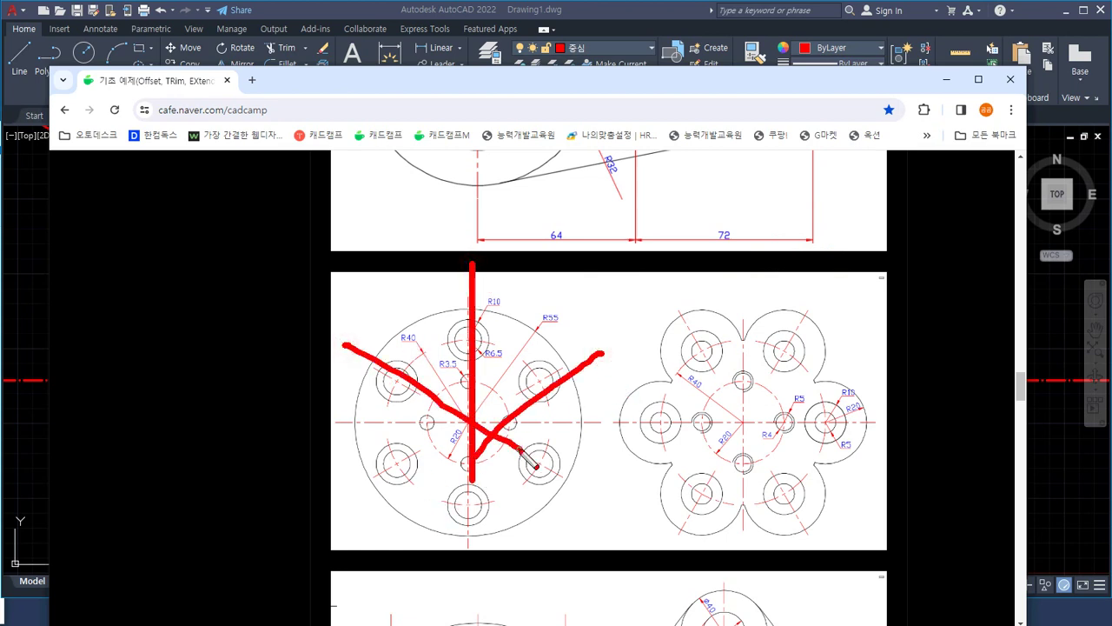
{"action": "key", "text": "e"}
{"action": "mouse_move", "coordinate": [622, 289]}
{"action": "left_mouse_down"}
{"action": "mouse_move", "coordinate": [570, 353]}
{"action": "mouse_move", "coordinate": [611, 351]}
{"action": "left_mouse_up"}
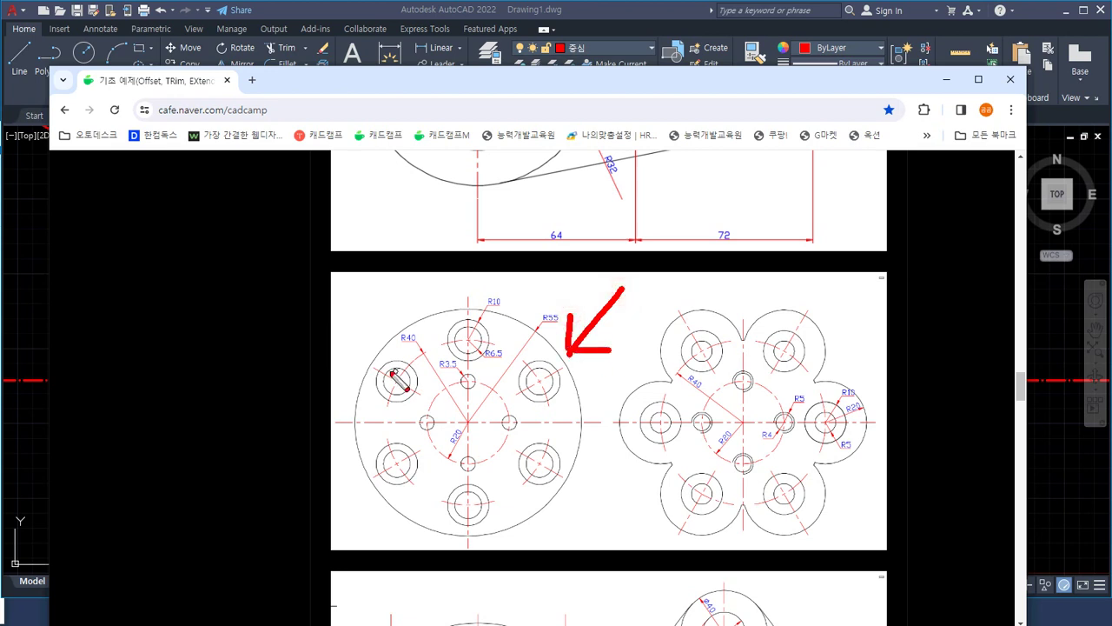
{"action": "mouse_move", "coordinate": [360, 299]}
{"action": "left_mouse_down"}
{"action": "mouse_move", "coordinate": [377, 358]}
{"action": "mouse_move", "coordinate": [343, 348]}
{"action": "left_mouse_up"}
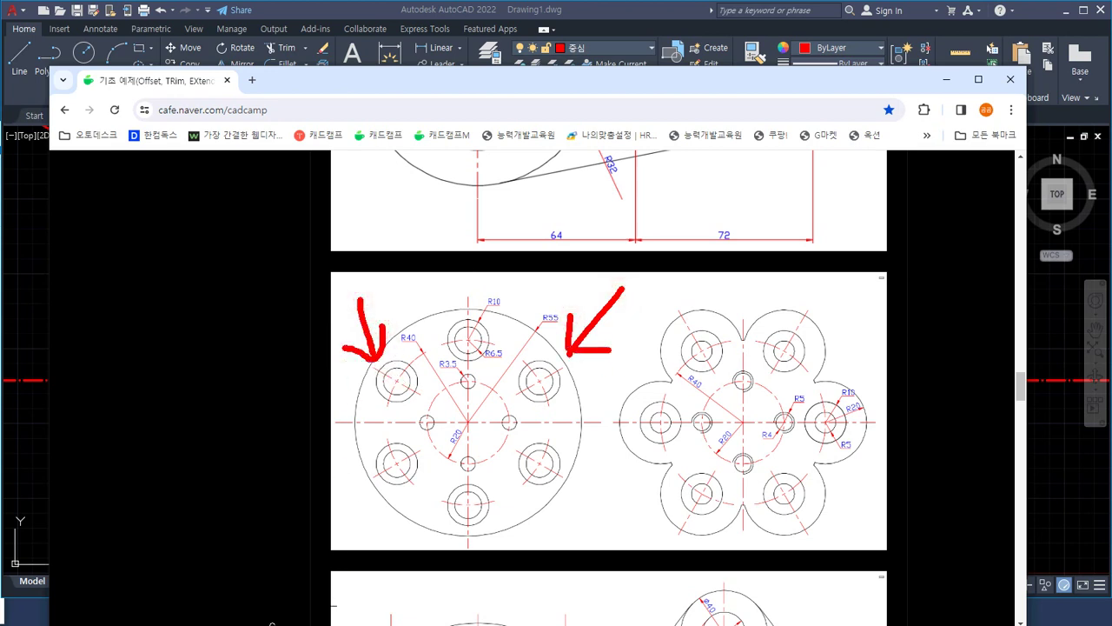
{"action": "key", "text": "e"}
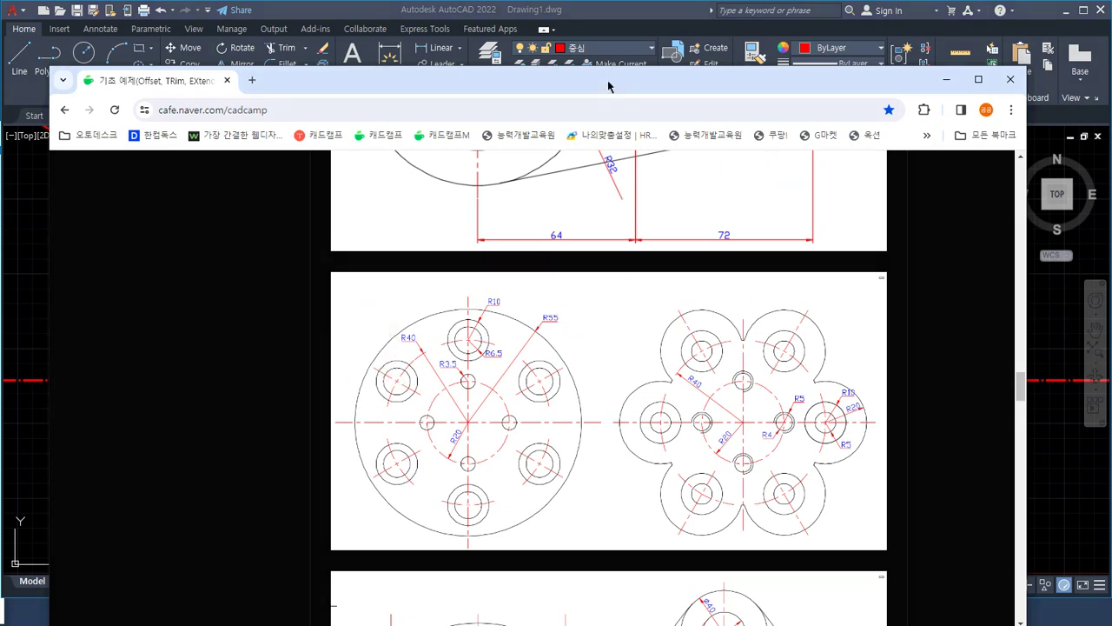
Switch back to AutoCAD and draw circles of radius 20 and 40 centred on the construction lines' common point.
{"action": "key", "text": "alt+Tab"}
{"action": "type", "text": "c"}
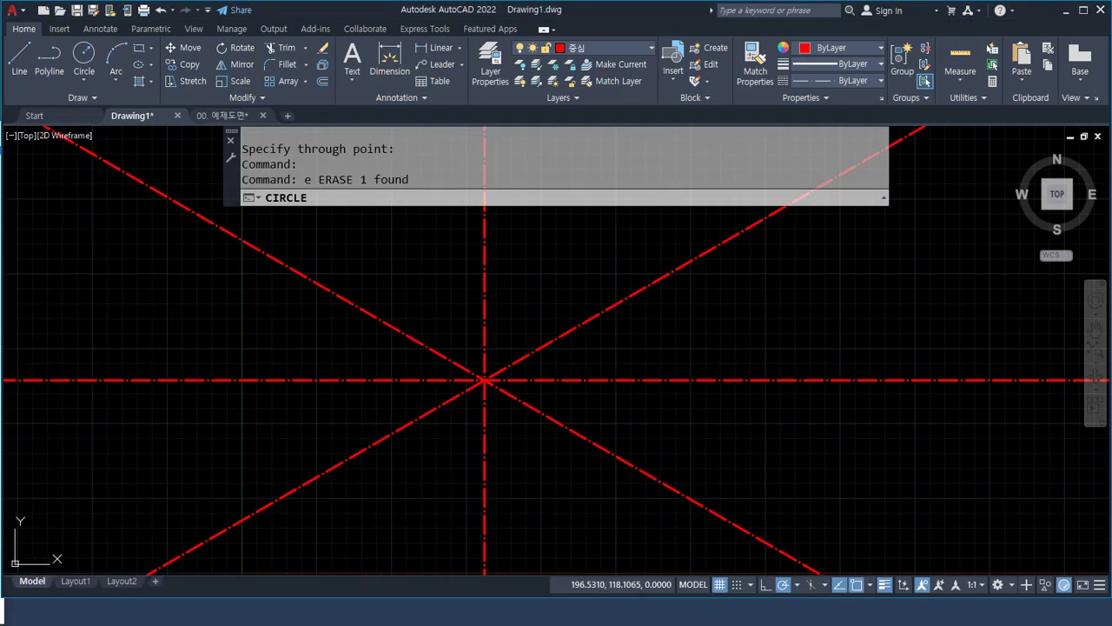
{"action": "key", "text": "Return"}
{"action": "left_click", "coordinate": [485, 380]}
{"action": "type", "text": "2"}
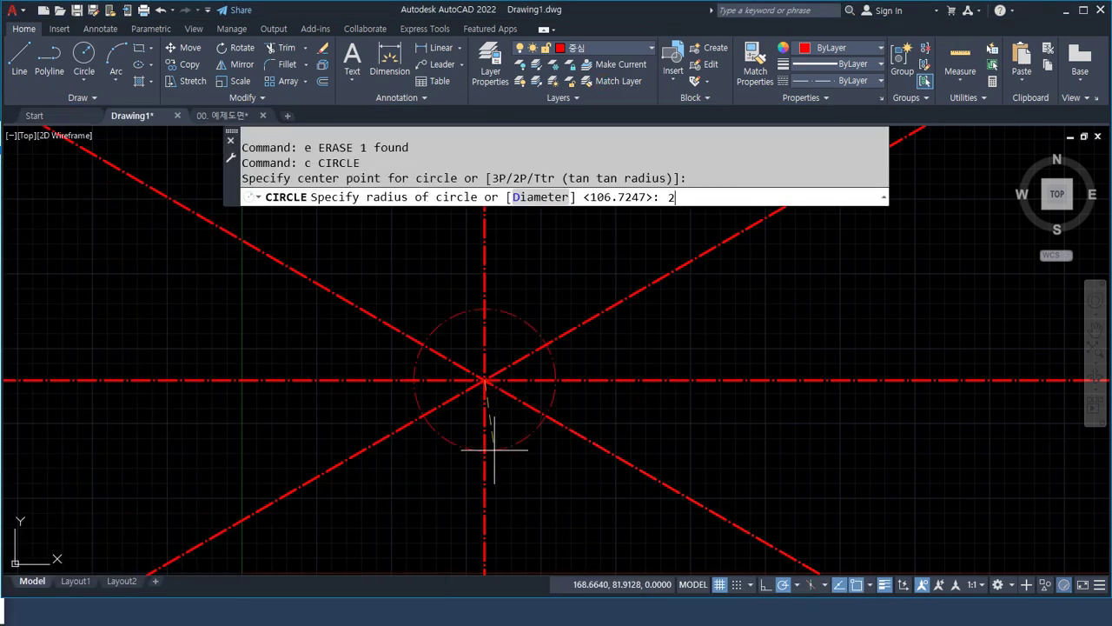
{"action": "type", "text": "0"}
{"action": "key", "text": "Return"}
{"action": "type", "text": "c"}
{"action": "key", "text": "Return"}
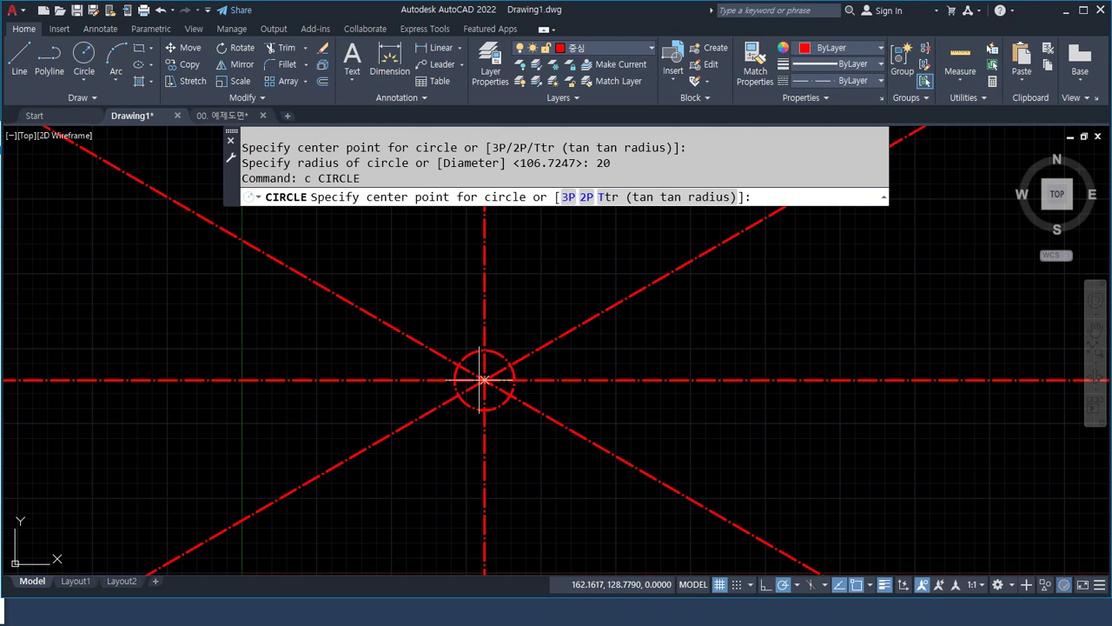
{"action": "left_click", "coordinate": [484, 380]}
{"action": "type", "text": "4"}
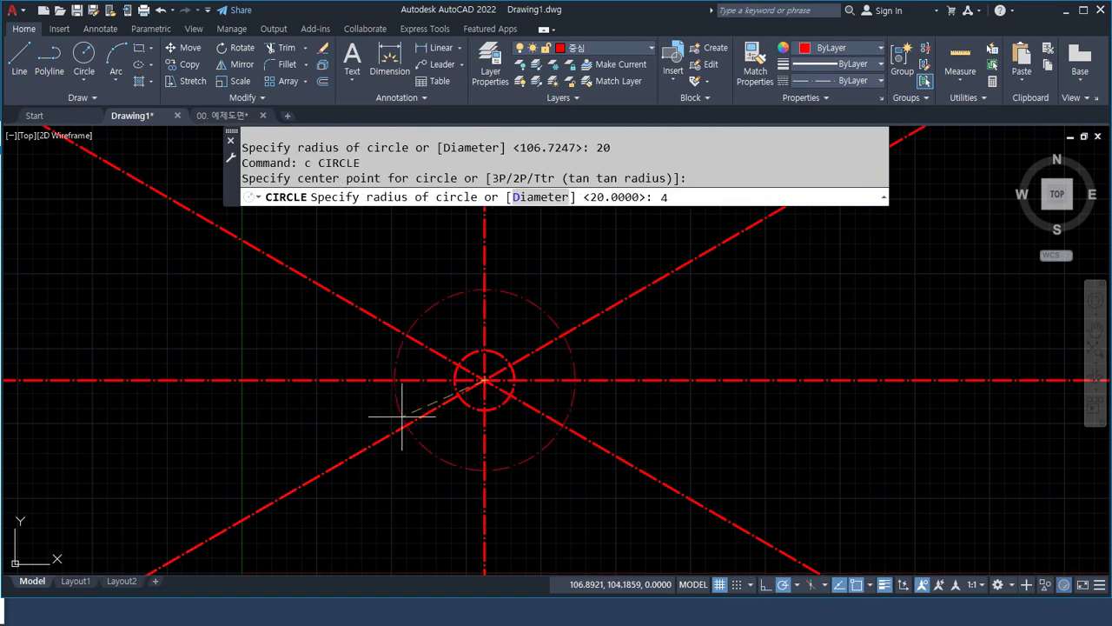
{"action": "type", "text": "0"}
{"action": "key", "text": "Return"}
Draw a concentric circle of radius 55 and move it to the green 외형 layer.
{"action": "type", "text": "c"}
{"action": "key", "text": "Return"}
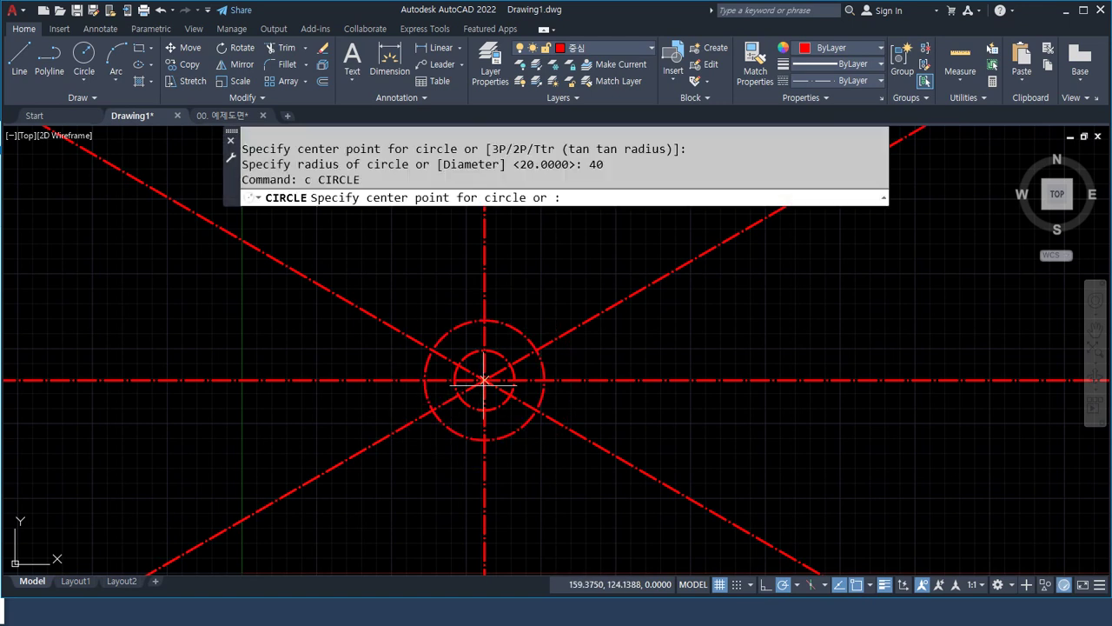
{"action": "left_click", "coordinate": [485, 380]}
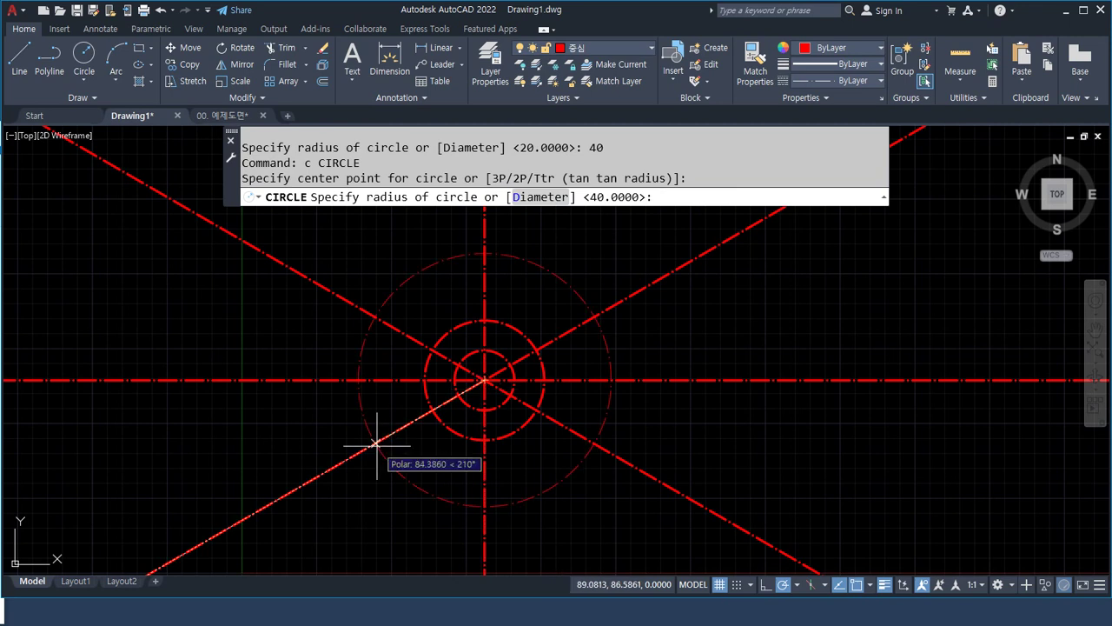
{"action": "type", "text": "55"}
{"action": "key", "text": "Return"}
{"action": "left_click", "coordinate": [526, 308]}
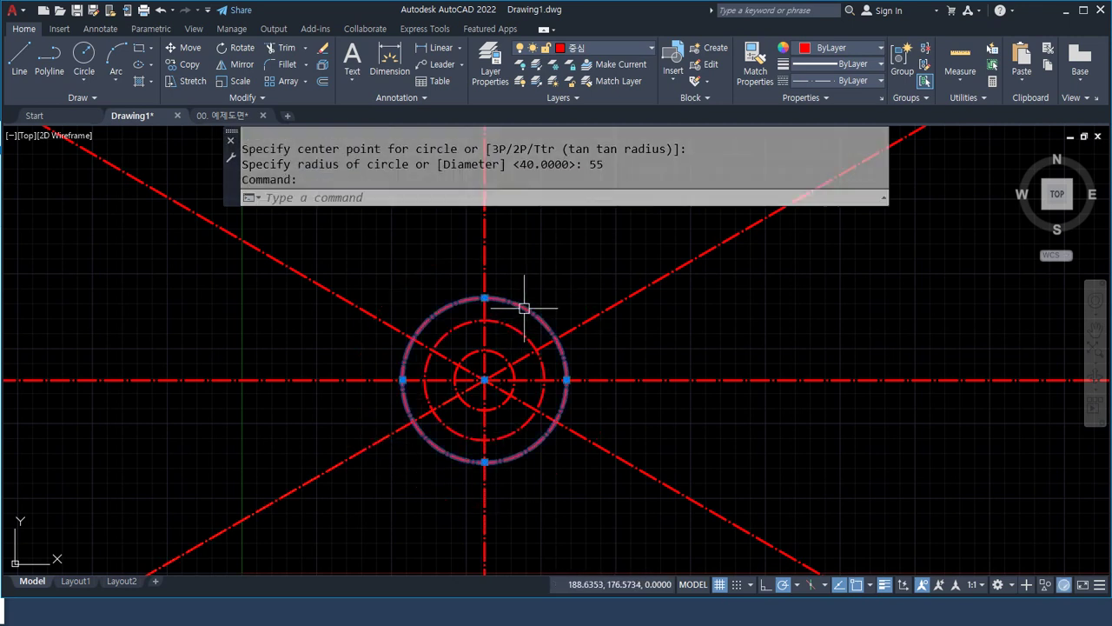
{"action": "left_click", "coordinate": [600, 48]}
{"action": "left_click", "coordinate": [574, 94]}
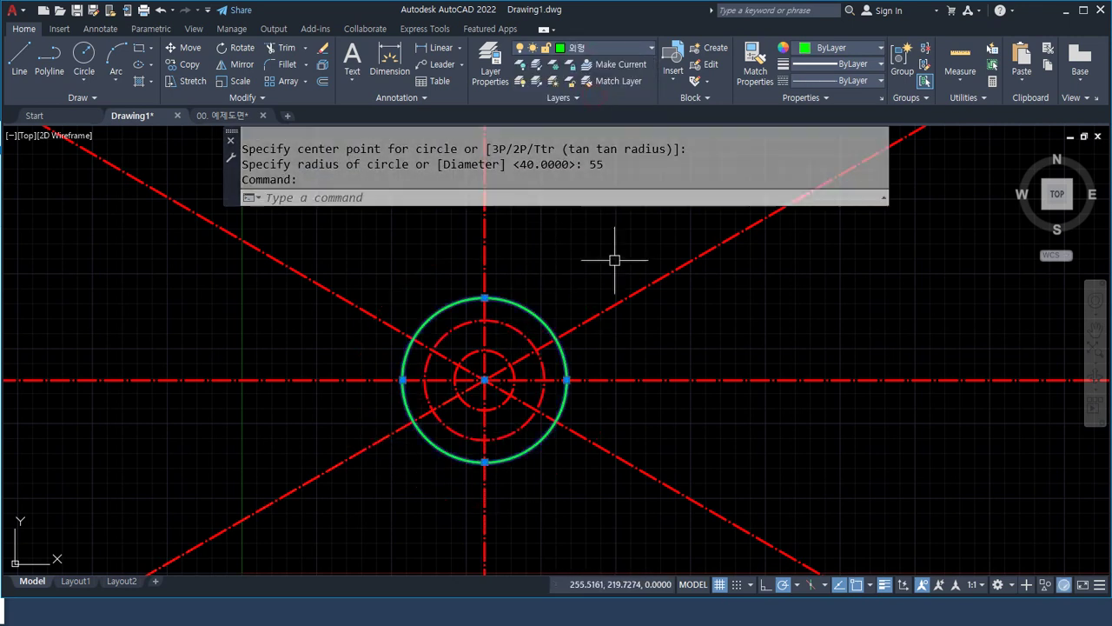
{"action": "key", "text": "Escape"}
Offset the radius-55 circle slightly outward as a trimming boundary for the centre lines.
{"action": "type", "text": "o"}
{"action": "key", "text": "Return"}
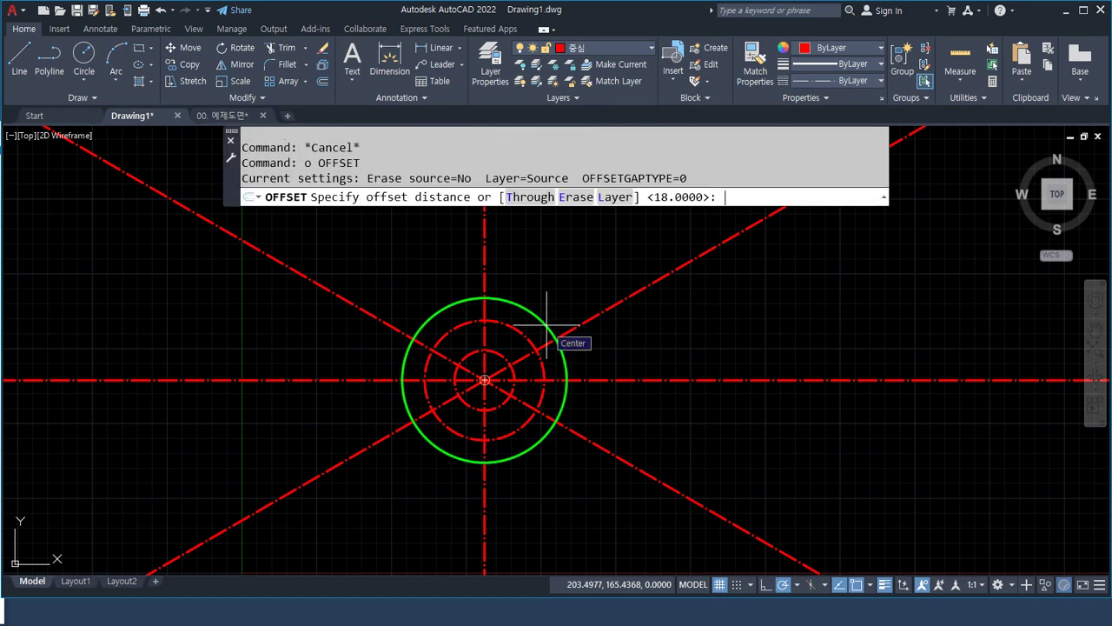
{"action": "key", "text": "Return"}
{"action": "left_click", "coordinate": [559, 345]}
{"action": "left_click", "coordinate": [643, 345]}
{"action": "key", "text": "Return"}
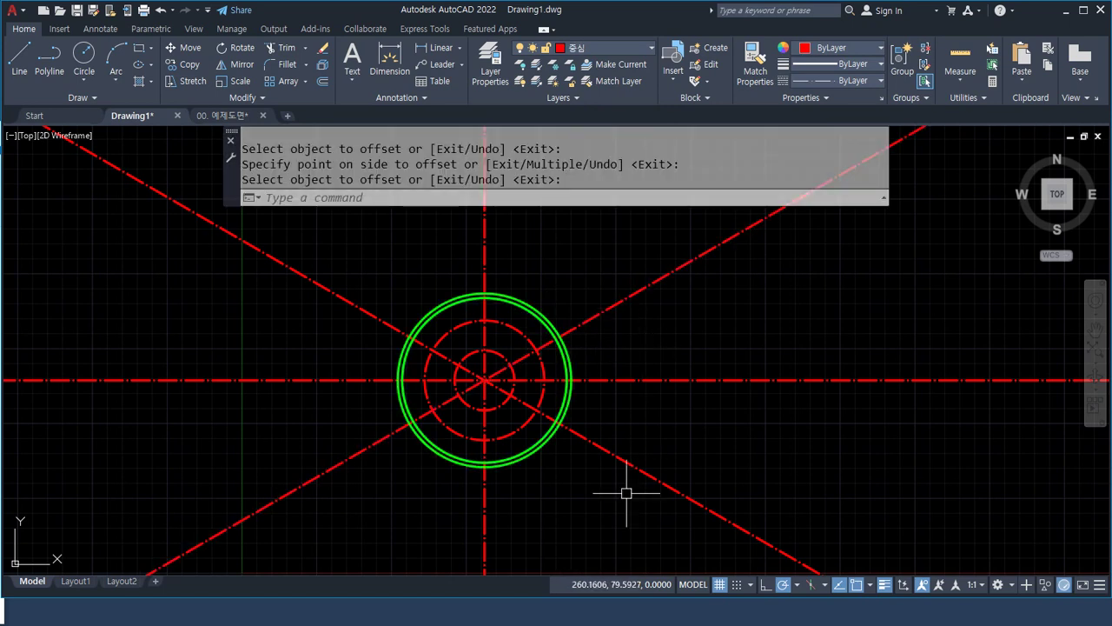
Trim all four construction lines where they extend beyond the outer offset circle.
{"action": "type", "text": "tr"}
{"action": "key", "text": "Return"}
{"action": "left_click", "coordinate": [622, 527]}
{"action": "left_click", "coordinate": [621, 448]}
{"action": "left_click", "coordinate": [614, 238]}
{"action": "key", "text": "Return"}
{"action": "left_click", "coordinate": [321, 238]}
{"action": "left_click", "coordinate": [323, 489]}
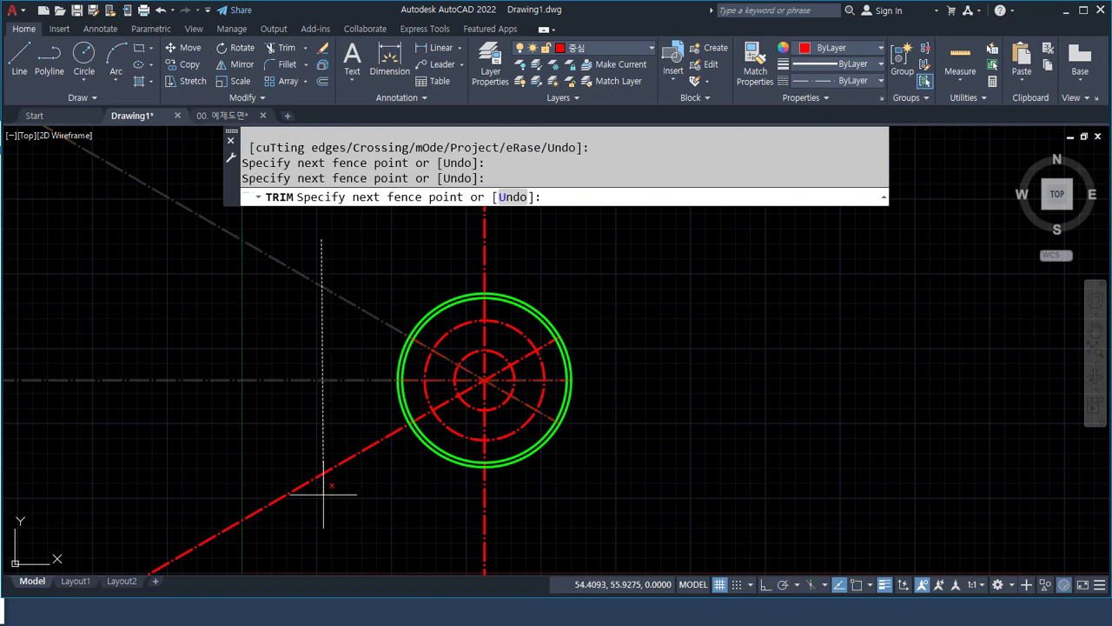
{"action": "key", "text": "Return"}
{"action": "left_click", "coordinate": [482, 524]}
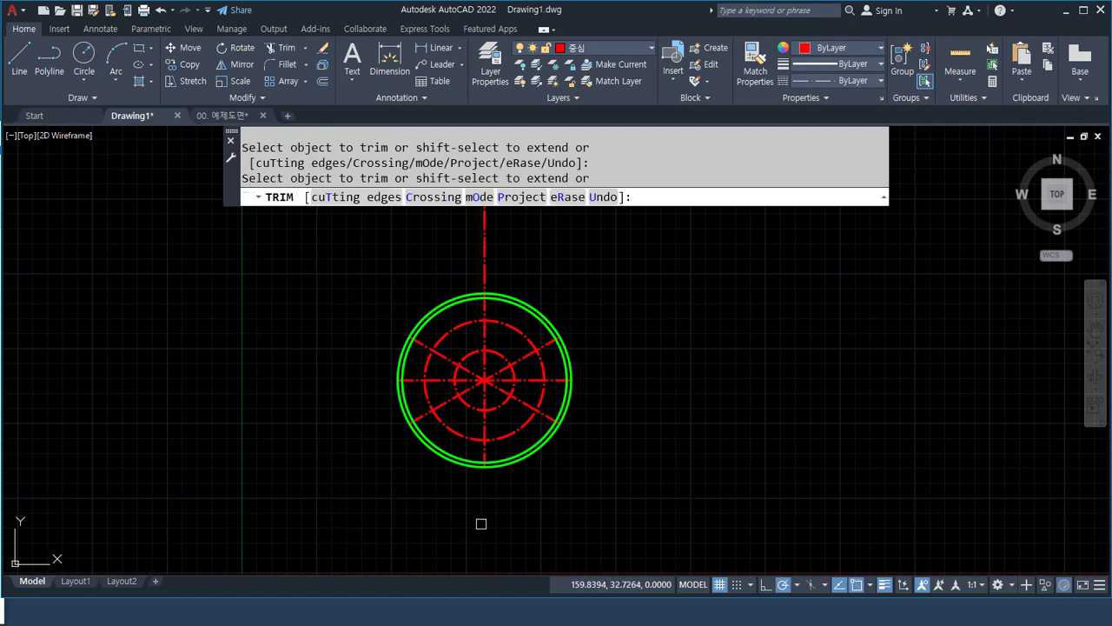
{"action": "key", "text": "Return"}
Erase the outer offset circle around the flange outline.
{"action": "left_click", "coordinate": [513, 296]}
{"action": "type", "text": "e"}
{"action": "key", "text": "Return"}
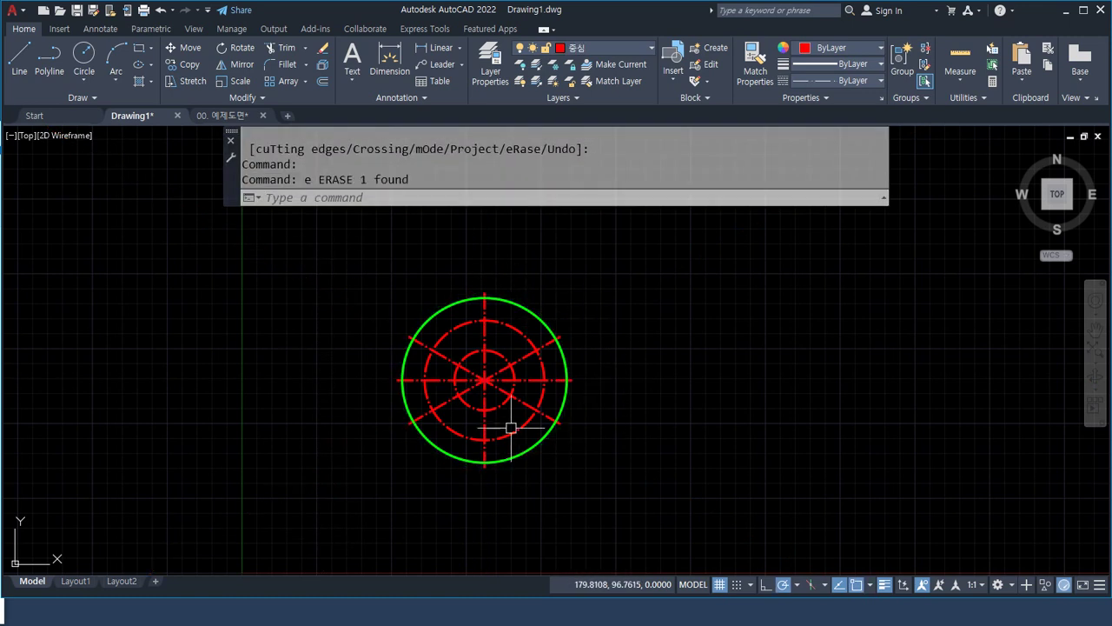
Make the green 외형 layer current and draw a radius-3.5 circle at the top crossing of the radius-20 centre circle.
{"action": "left_click", "coordinate": [609, 53]}
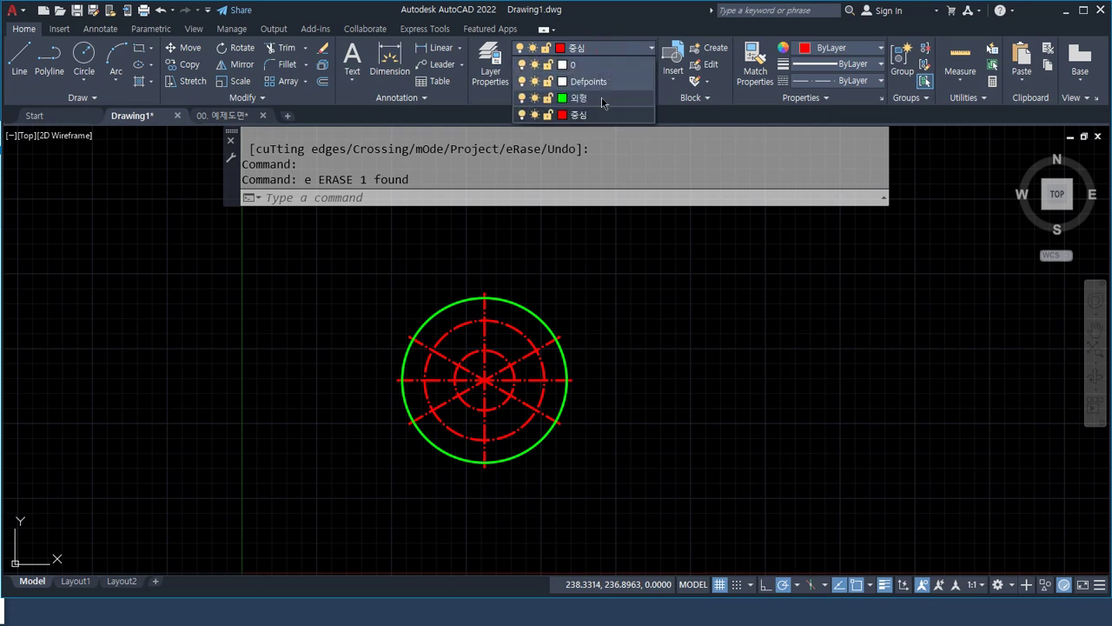
{"action": "left_click", "coordinate": [604, 100]}
{"action": "scroll", "coordinate": [495, 443], "scroll_direction": "up", "scroll_amount": 4}
{"action": "middle_click_drag", "start_coordinate": [505, 344], "coordinate": [488, 432]}
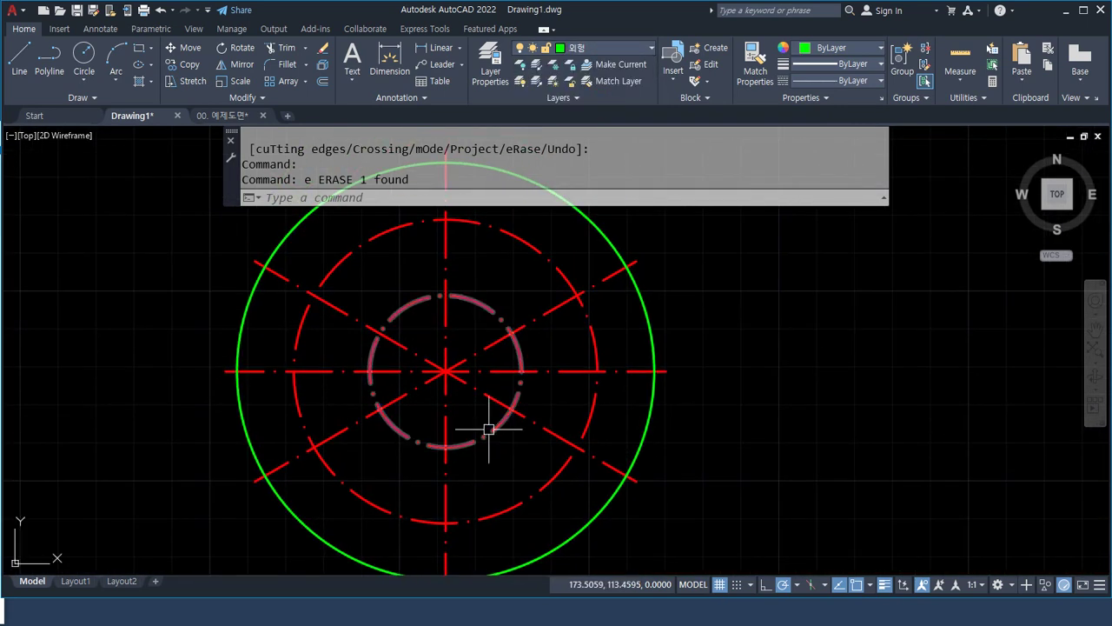
{"action": "type", "text": "c"}
{"action": "key", "text": "Return"}
{"action": "left_click", "coordinate": [445, 296]}
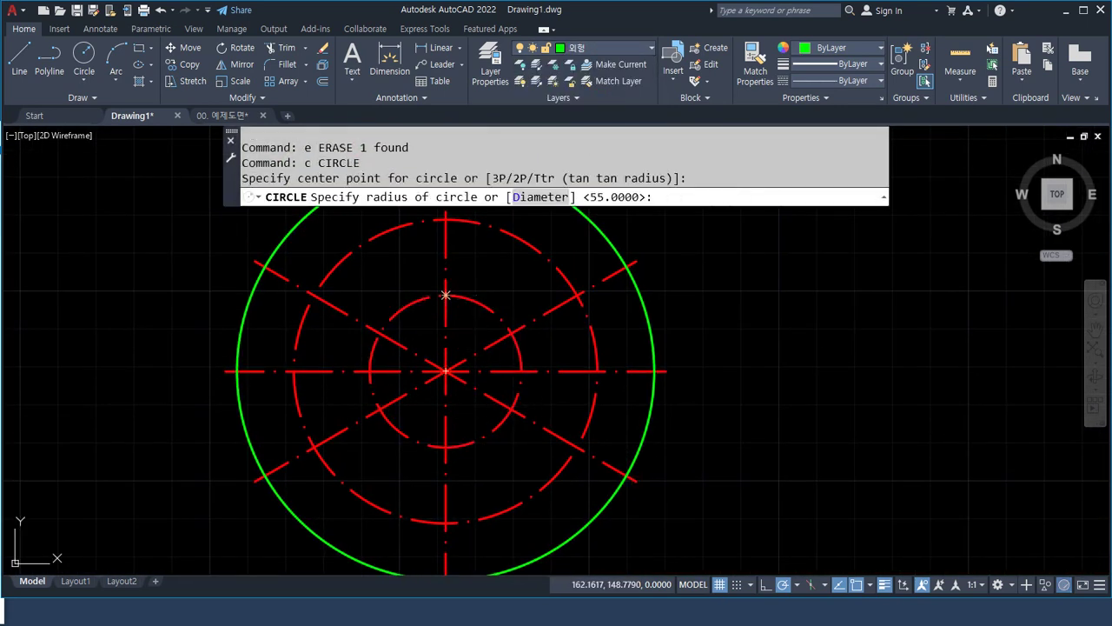
{"action": "type", "text": "3.5"}
{"action": "key", "text": "Return"}
Draw radius-3.5 circles at the left, bottom and right crossings of the radius-20 centre circle.
{"action": "key", "text": "Return"}
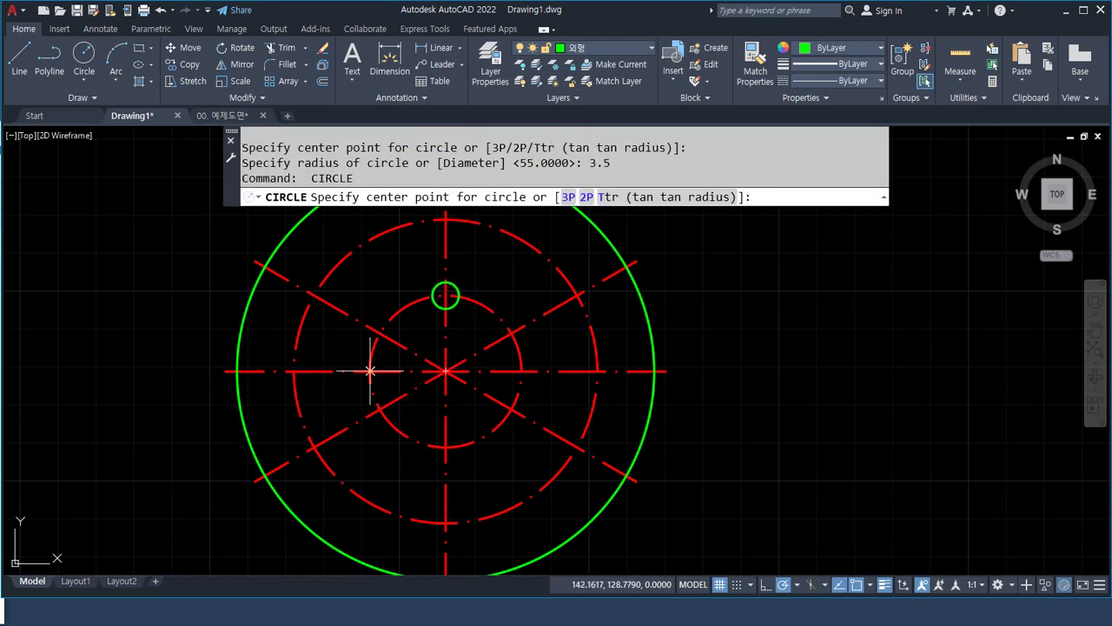
{"action": "left_click", "coordinate": [371, 371]}
{"action": "key", "text": "Return"}
{"action": "key", "text": "Return"}
{"action": "left_click", "coordinate": [445, 448]}
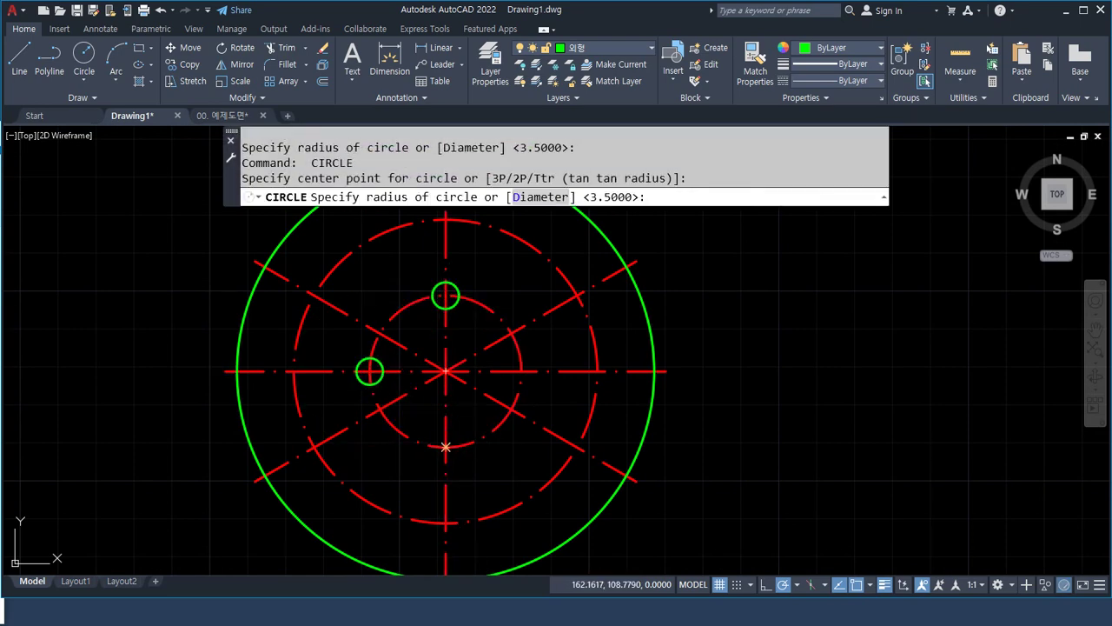
{"action": "key", "text": "Return"}
{"action": "key", "text": "Return"}
{"action": "left_click", "coordinate": [519, 371]}
{"action": "key", "text": "Return"}
Draw radius-6.5 circles at the upper-right, top and upper-left crossings of the radius-40 centre circle.
{"action": "middle_click_drag", "start_coordinate": [515, 284], "coordinate": [497, 323]}
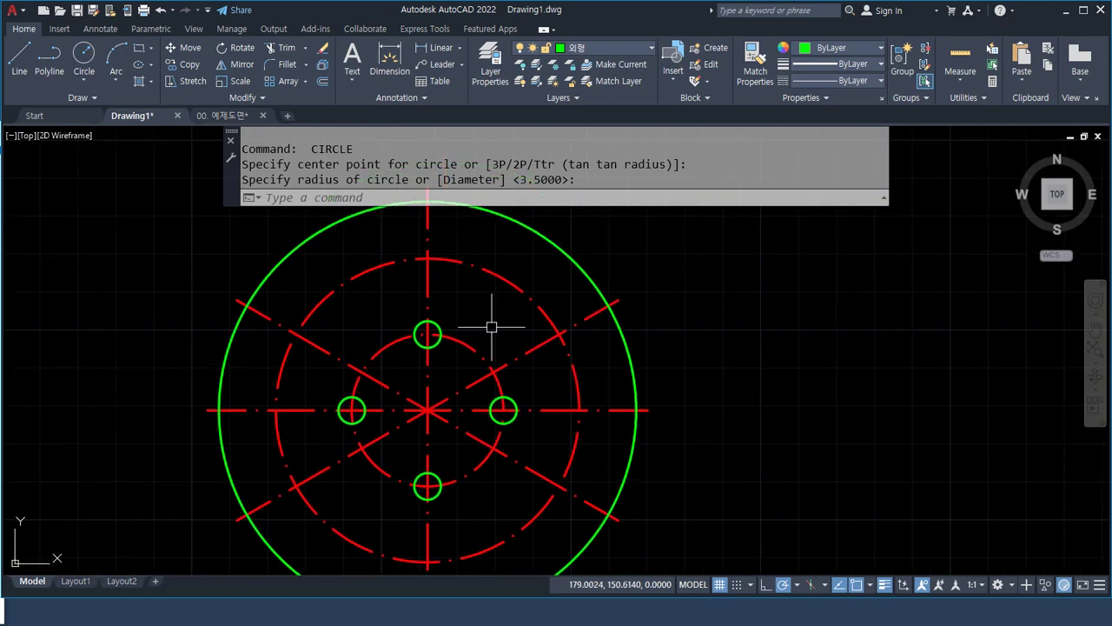
{"action": "key", "text": "Return"}
{"action": "left_click", "coordinate": [558, 333]}
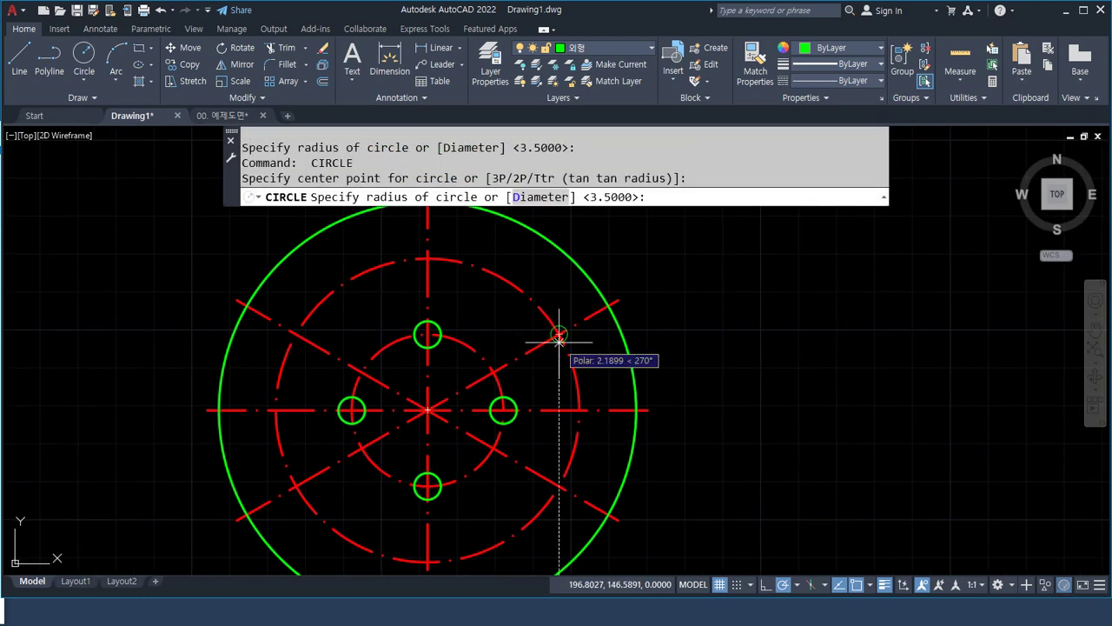
{"action": "type", "text": "6.5"}
{"action": "key", "text": "Return"}
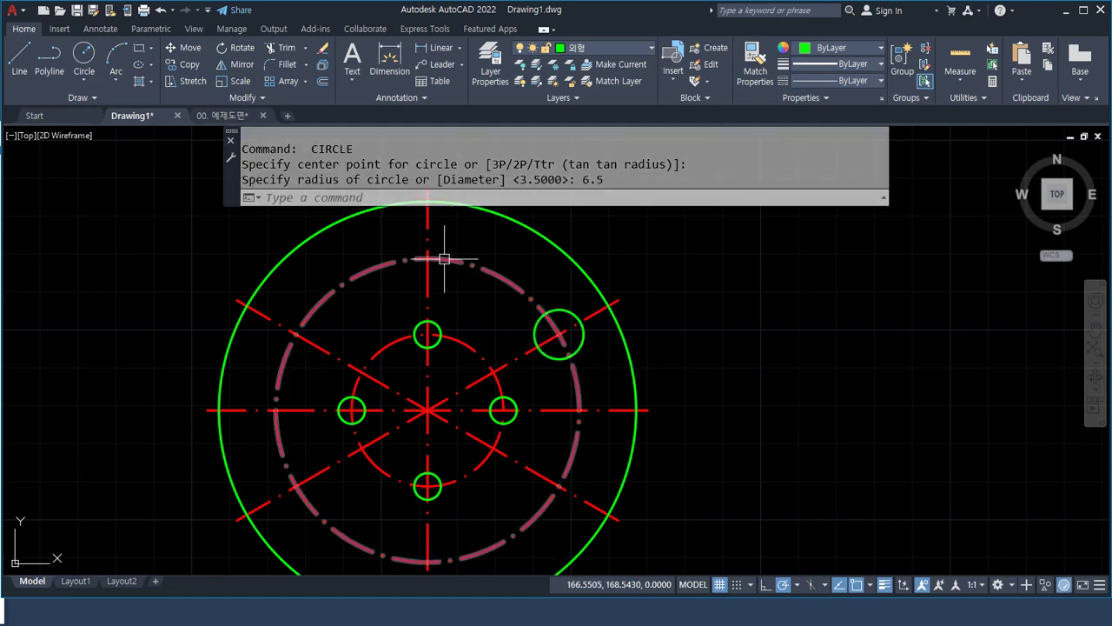
{"action": "key", "text": "Return"}
{"action": "left_click", "coordinate": [426, 259]}
{"action": "key", "text": "Return"}
{"action": "key", "text": "Return"}
{"action": "left_click", "coordinate": [296, 333]}
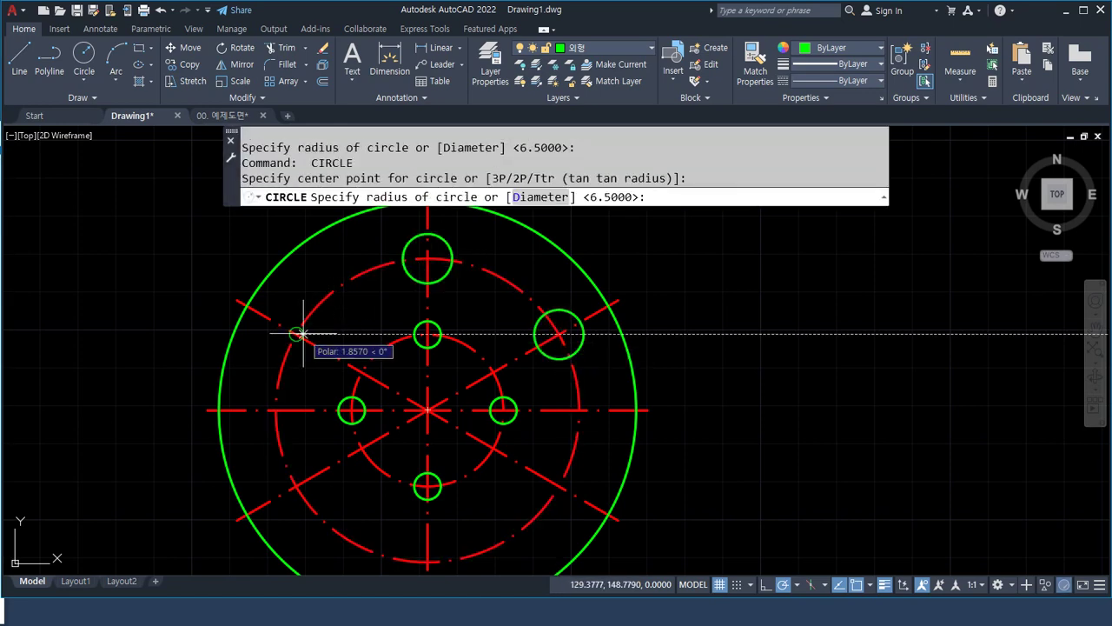
{"action": "key", "text": "Return"}
Draw radius-6.5 circles at the lower-left, bottom and lower-right crossings of the radius-40 centre circle.
{"action": "key", "text": "Return"}
{"action": "left_click", "coordinate": [297, 484]}
{"action": "key", "text": "Return"}
{"action": "key", "text": "Return"}
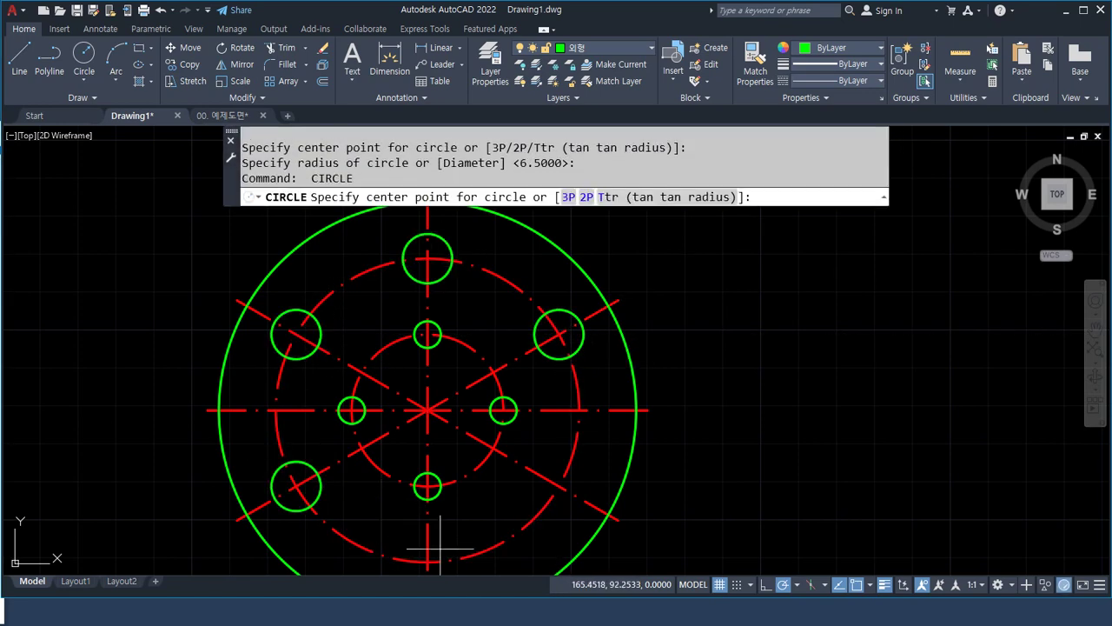
{"action": "left_click", "coordinate": [426, 553]}
{"action": "key", "text": "Return"}
{"action": "key", "text": "Return"}
{"action": "left_click", "coordinate": [558, 484]}
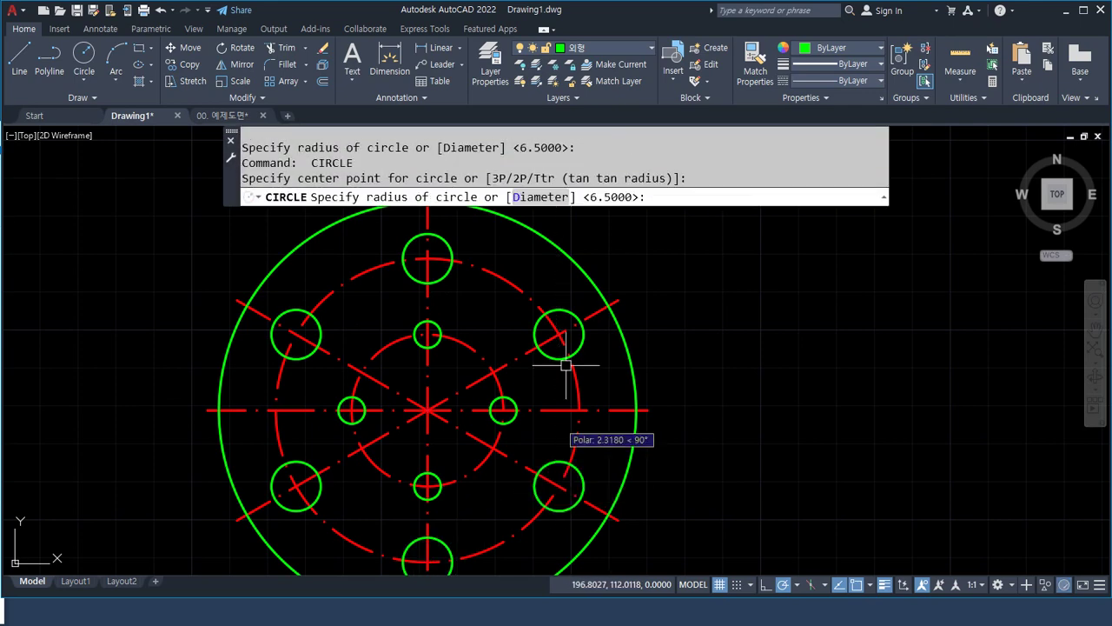
{"action": "key", "text": "Return"}
Draw radius-10 circles concentric with the upper-right, top and upper-left radius-6.5 holes.
{"action": "key", "text": "Return"}
{"action": "left_click", "coordinate": [558, 333]}
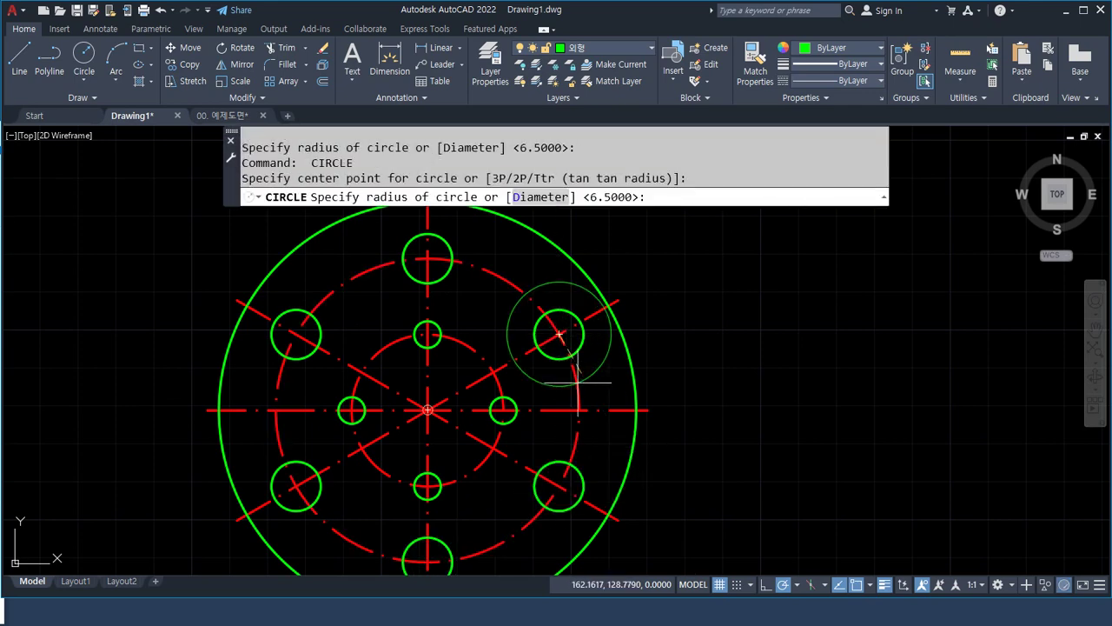
{"action": "key", "text": "Return"}
{"action": "key", "text": "Return"}
{"action": "left_click", "coordinate": [426, 259]}
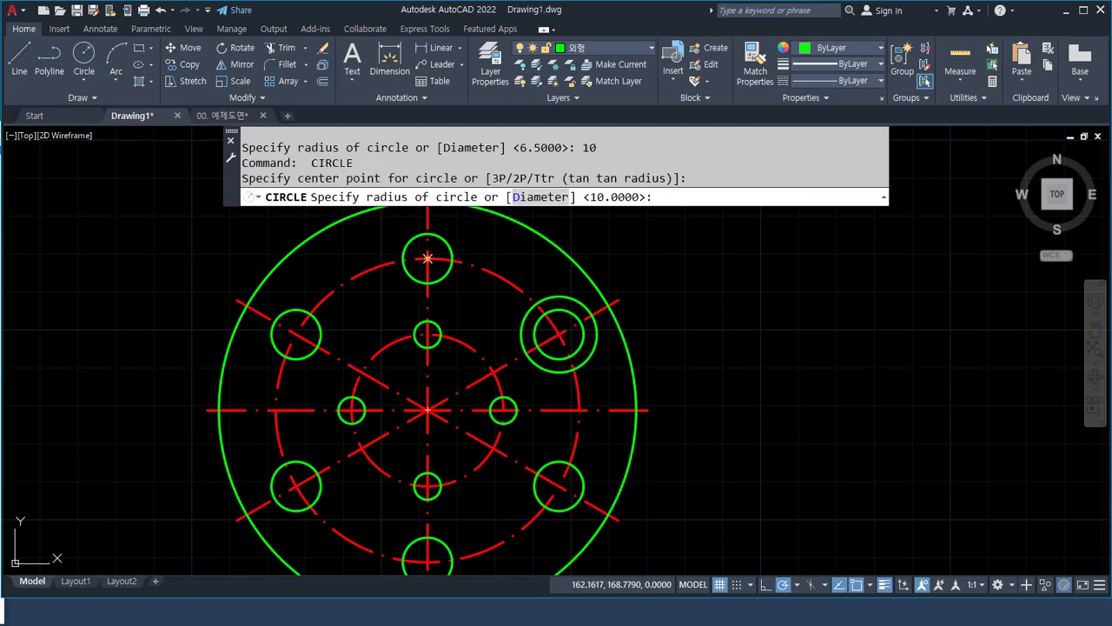
{"action": "key", "text": "Return"}
{"action": "key", "text": "Return"}
{"action": "left_click", "coordinate": [296, 333]}
{"action": "key", "text": "Return"}
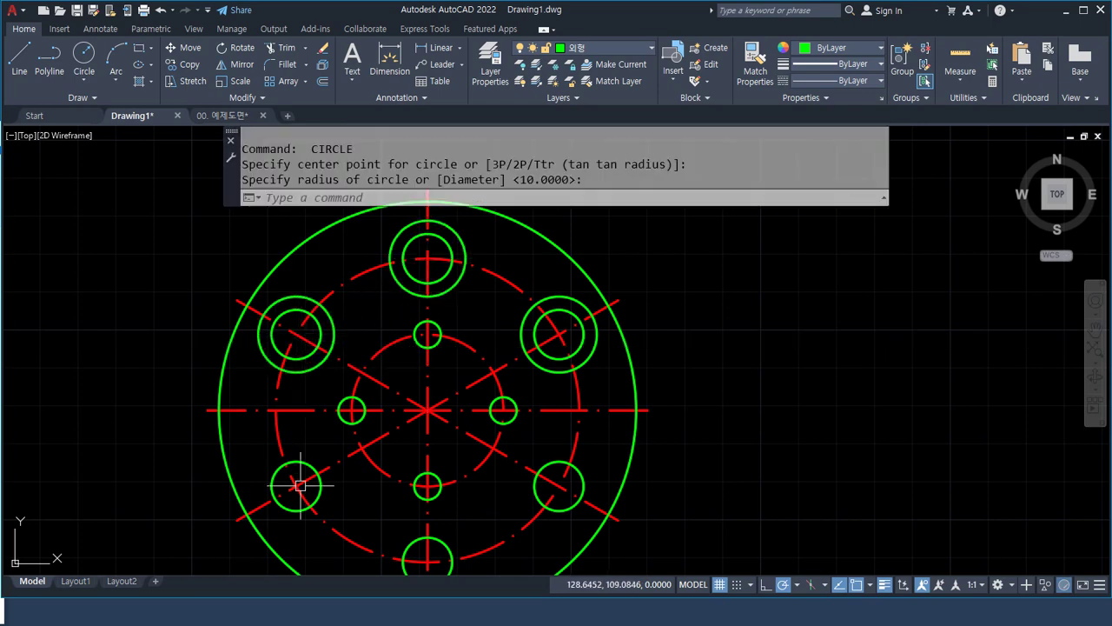
Draw radius-10 circles concentric with the lower-left, bottom and lower-right radius-6.5 holes.
{"action": "key", "text": "Return"}
{"action": "left_click", "coordinate": [296, 485]}
{"action": "key", "text": "Return"}
{"action": "key", "text": "Return"}
{"action": "left_click", "coordinate": [426, 556]}
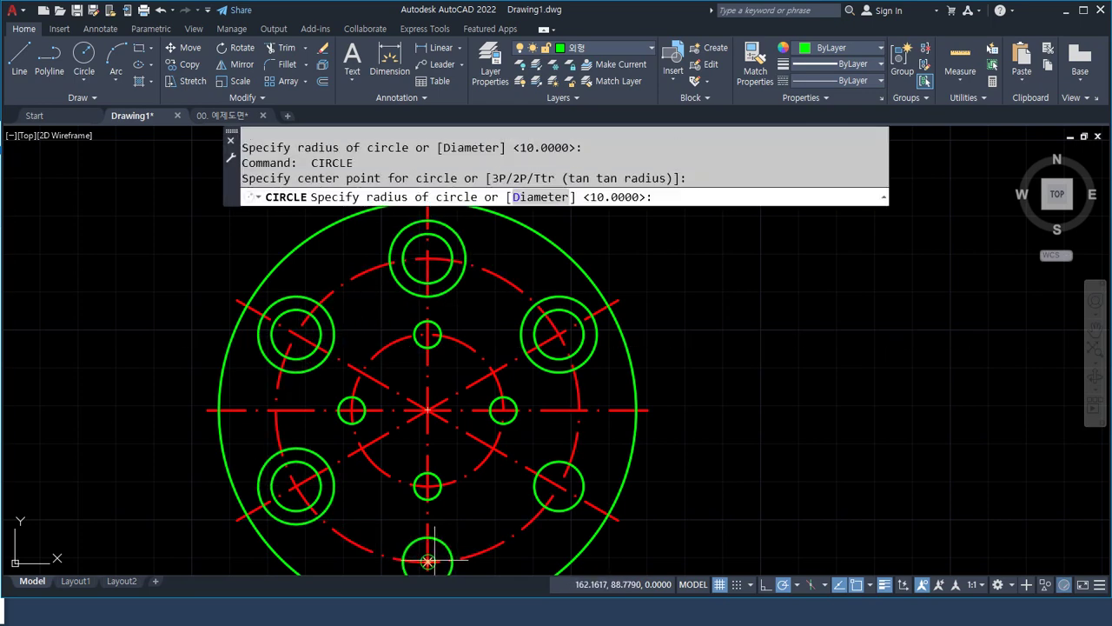
{"action": "key", "text": "Return"}
{"action": "key", "text": "Return"}
{"action": "left_click", "coordinate": [559, 485]}
{"action": "key", "text": "Return"}
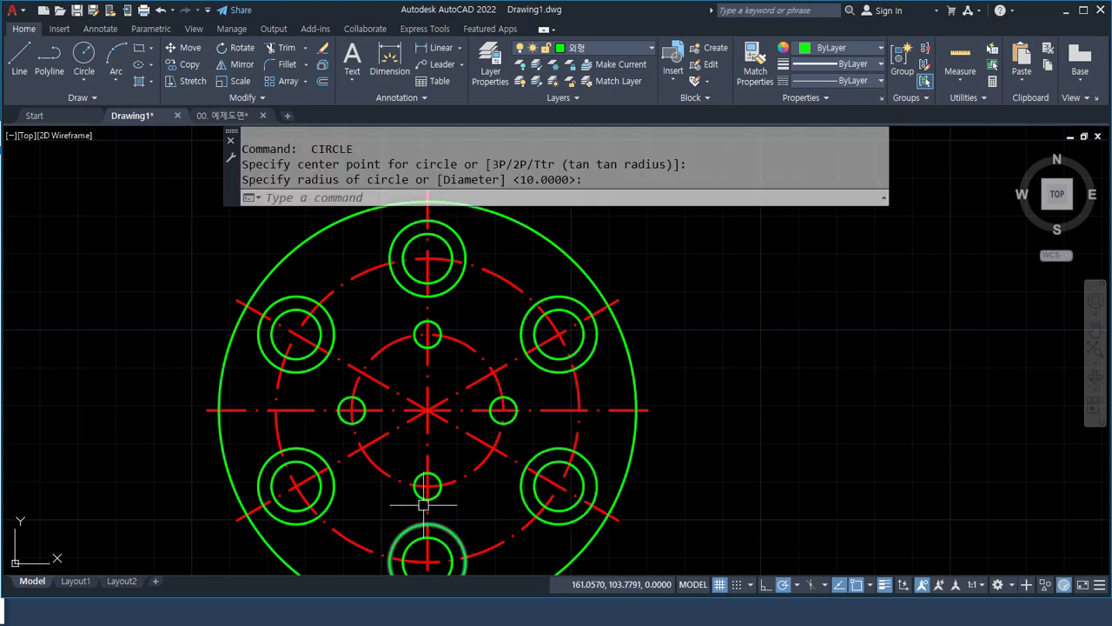
{"action": "scroll", "coordinate": [407, 483], "scroll_direction": "down", "scroll_amount": 2}
{"action": "middle_click_drag", "start_coordinate": [658, 561], "coordinate": [637, 525]}
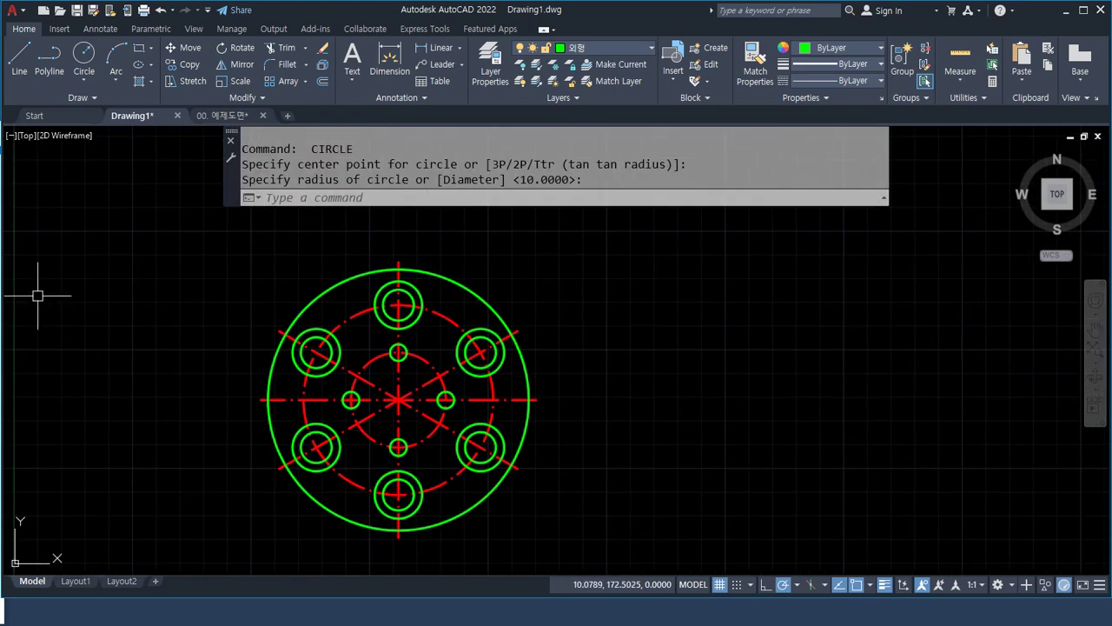
Switch to the Notepad list of drawing commands and point out the RECtang entry.
{"action": "key", "text": "alt+Tab"}
{"action": "left_click_drag", "start_coordinate": [834, 305], "coordinate": [732, 305]}
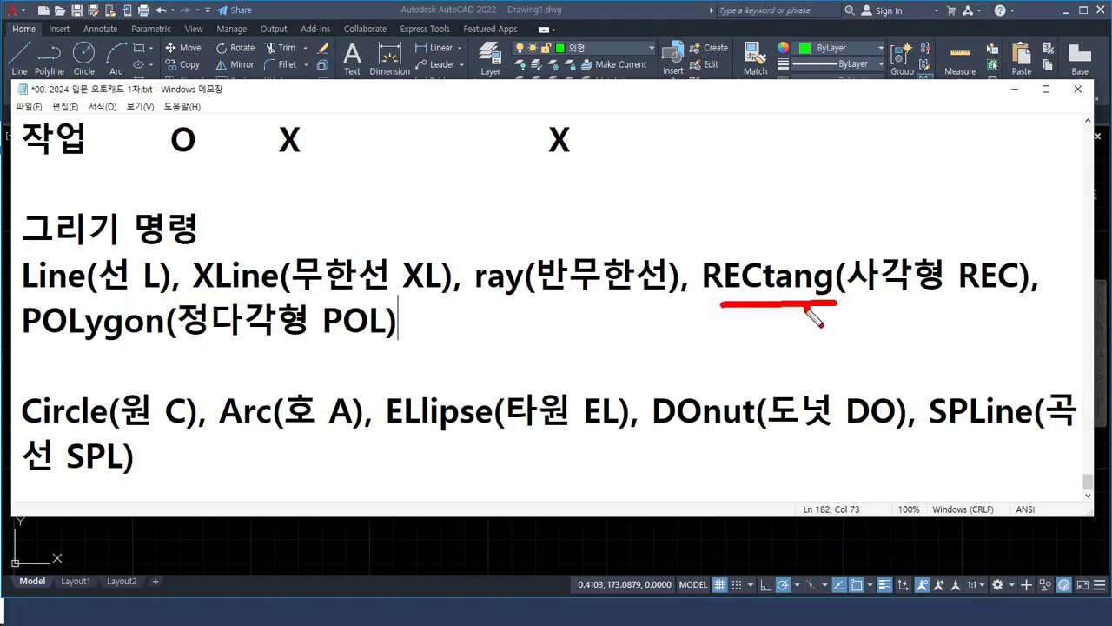
{"action": "left_click_drag", "start_coordinate": [807, 306], "coordinate": [708, 309]}
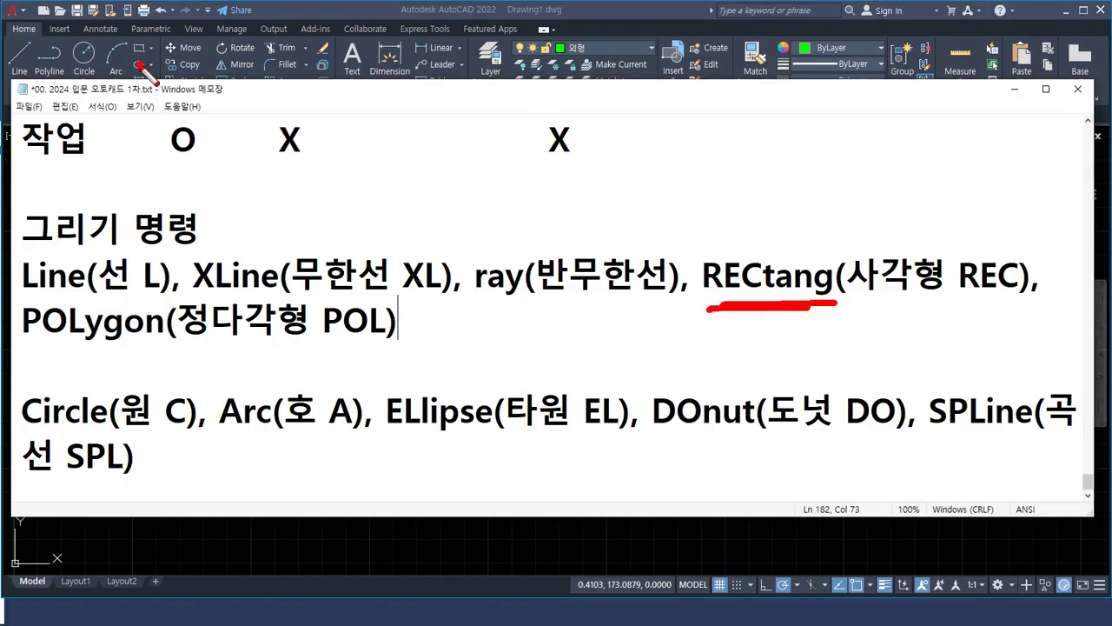
{"action": "key", "text": "Escape"}
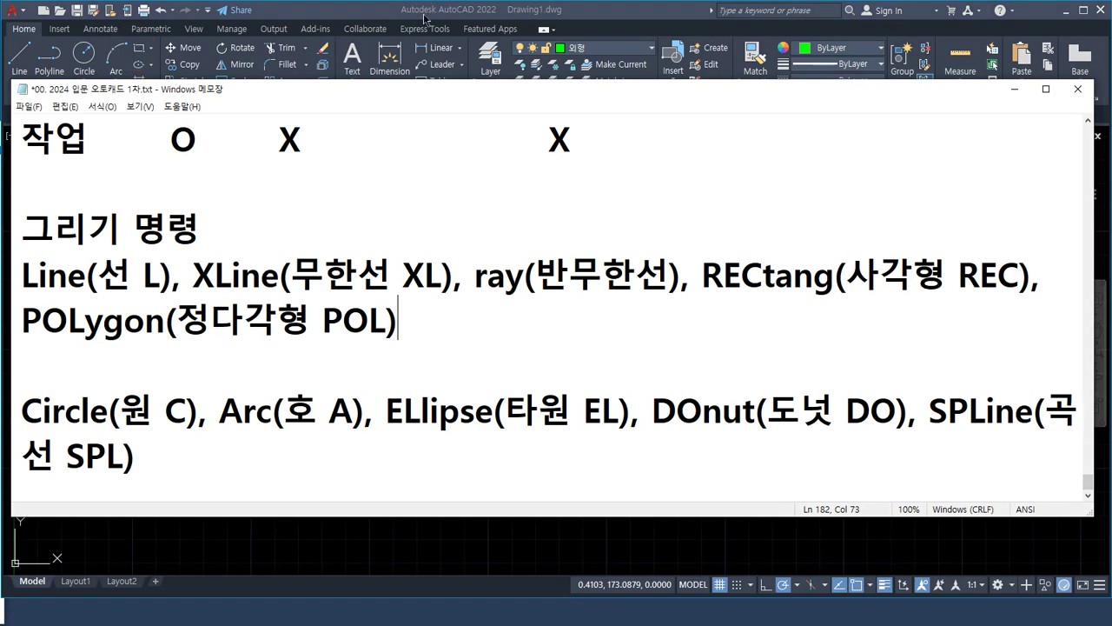
Switch back to AutoCAD, erase the whole flange, and draw an upright rectangle between two freely picked corners.
{"action": "key", "text": "alt+Tab"}
{"action": "type", "text": "rec"}
{"action": "key", "text": "Return"}
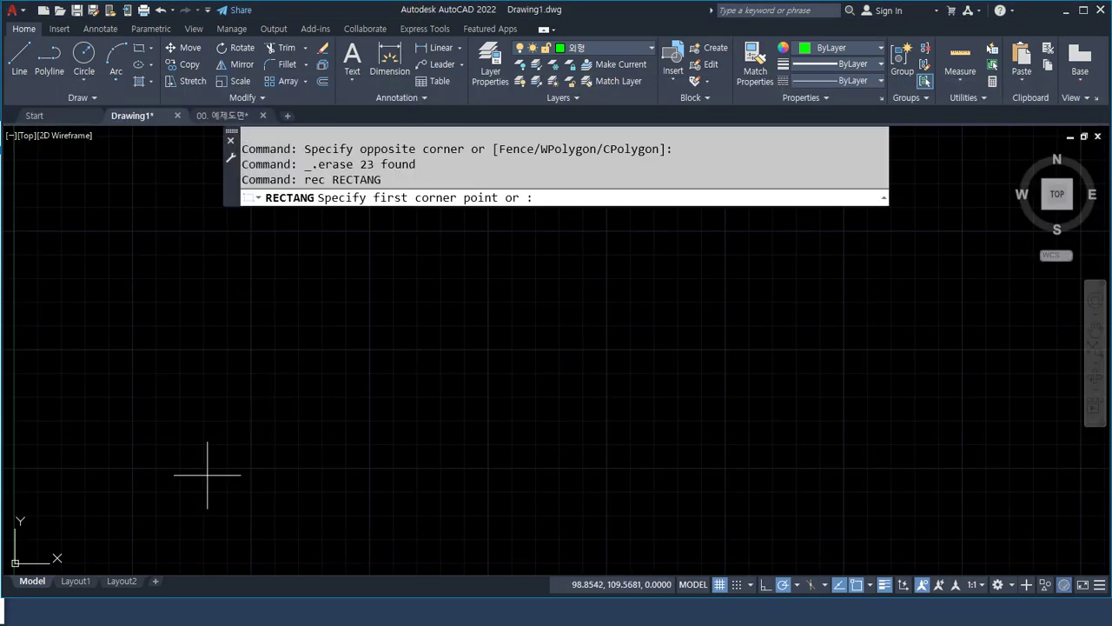
{"action": "left_click", "coordinate": [179, 497]}
{"action": "left_click", "coordinate": [357, 217]}
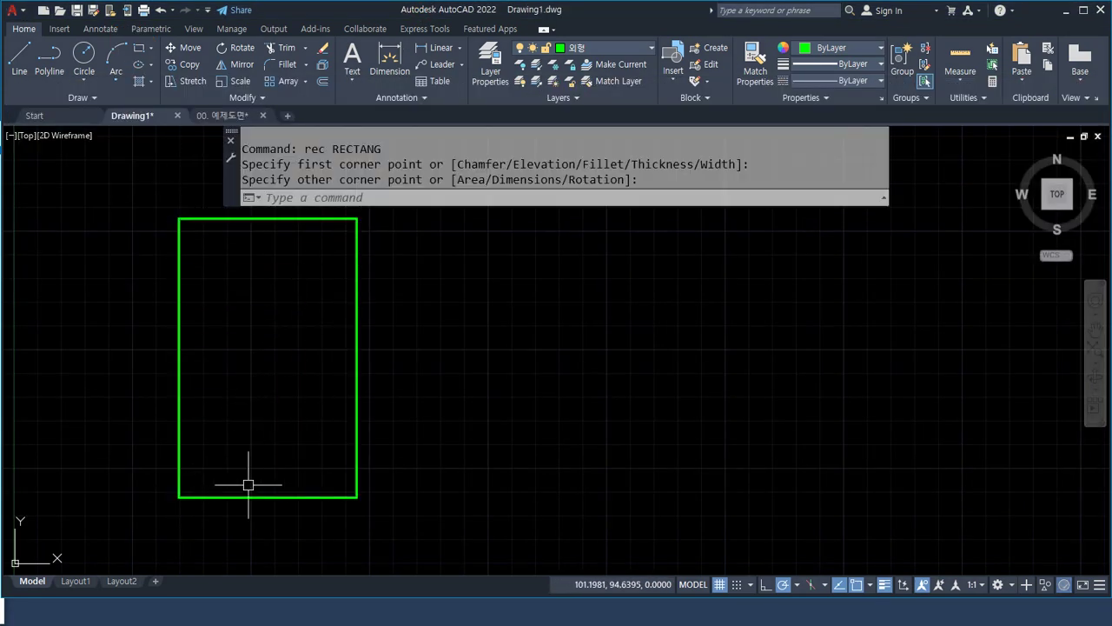
Mark the rectangle's opposite corners and its possible diagonal drawing directions with temporary pen strokes.
{"action": "key", "text": "ctrl+2"}
{"action": "mouse_move", "coordinate": [213, 527]}
{"action": "left_mouse_down"}
{"action": "mouse_move", "coordinate": [166, 495]}
{"action": "mouse_move", "coordinate": [179, 519]}
{"action": "left_mouse_up"}
{"action": "left_click_drag", "start_coordinate": [320, 234], "coordinate": [360, 253]}
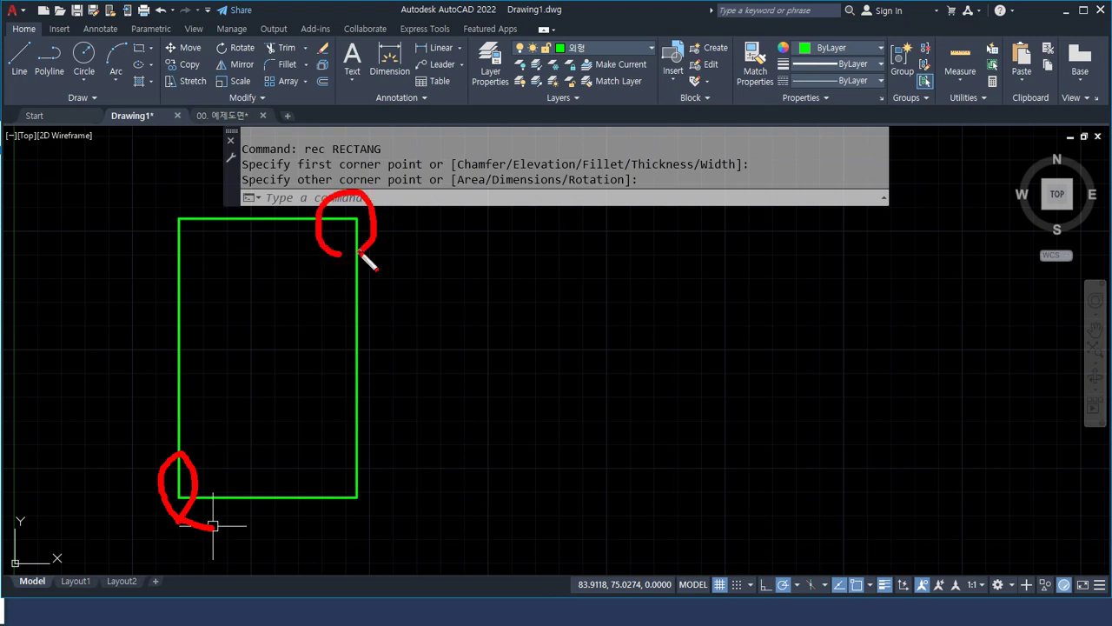
{"action": "left_click_drag", "start_coordinate": [203, 471], "coordinate": [352, 215]}
{"action": "left_click_drag", "start_coordinate": [197, 425], "coordinate": [203, 480]}
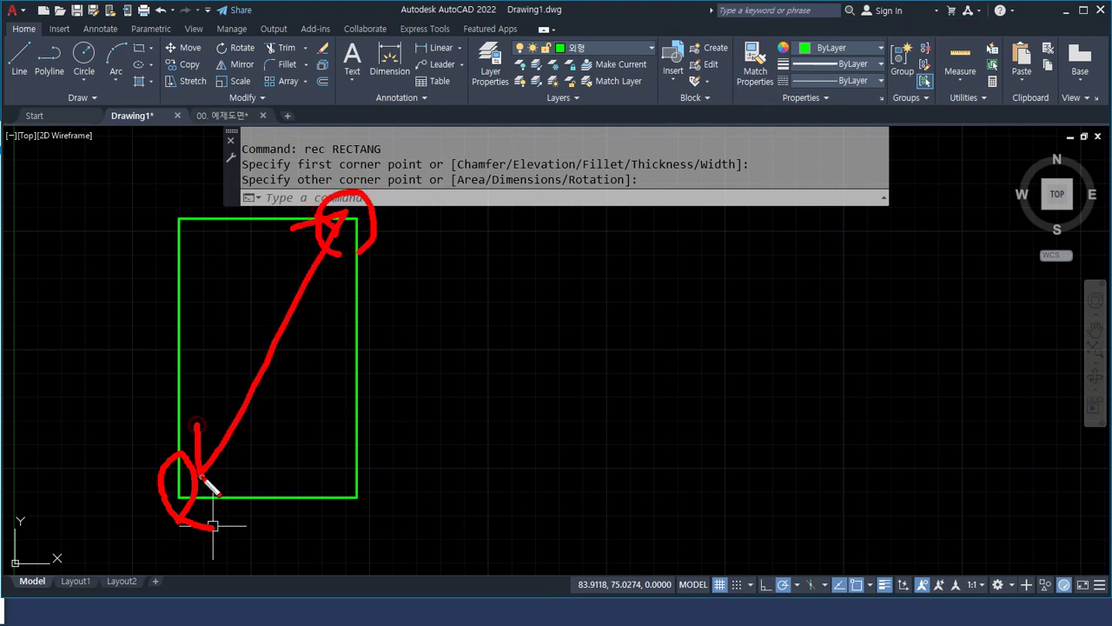
{"action": "mouse_move", "coordinate": [221, 252]}
{"action": "left_mouse_down"}
{"action": "mouse_move", "coordinate": [199, 211]}
{"action": "mouse_move", "coordinate": [193, 228]}
{"action": "left_mouse_up"}
{"action": "left_click_drag", "start_coordinate": [193, 230], "coordinate": [277, 441]}
{"action": "left_click_drag", "start_coordinate": [283, 400], "coordinate": [233, 447]}
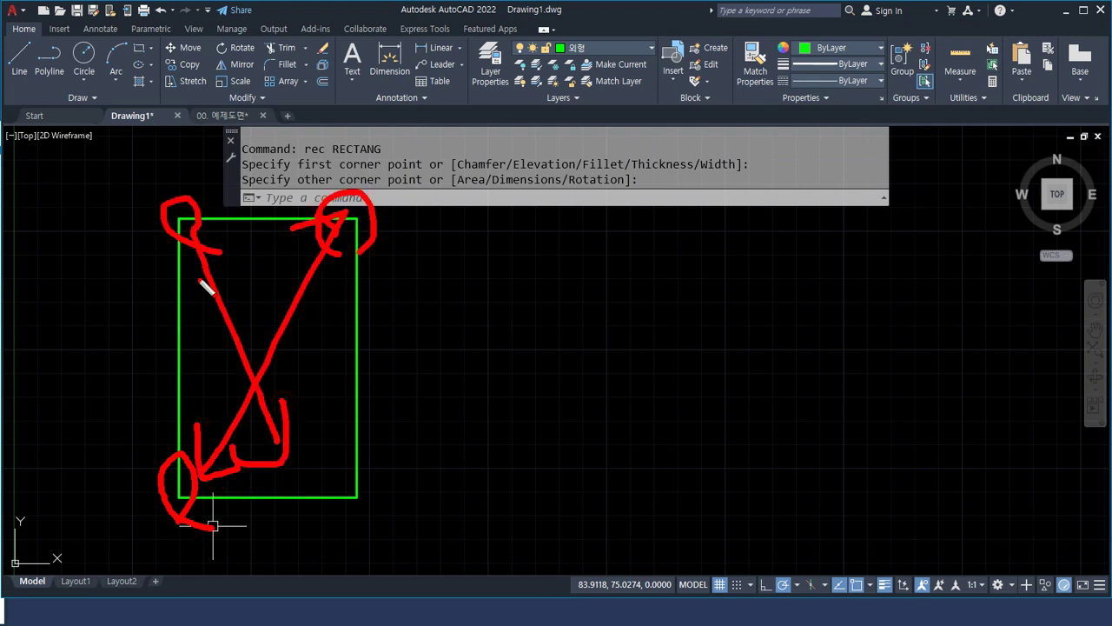
{"action": "left_click_drag", "start_coordinate": [179, 220], "coordinate": [185, 303]}
{"action": "left_click_drag", "start_coordinate": [187, 261], "coordinate": [230, 262]}
{"action": "key", "text": "Escape"}
Draw a second upright rectangle beside the first, picking its upper-right corner and its lower-left corner freely.
{"action": "type", "text": "rec"}
{"action": "key", "text": "Return"}
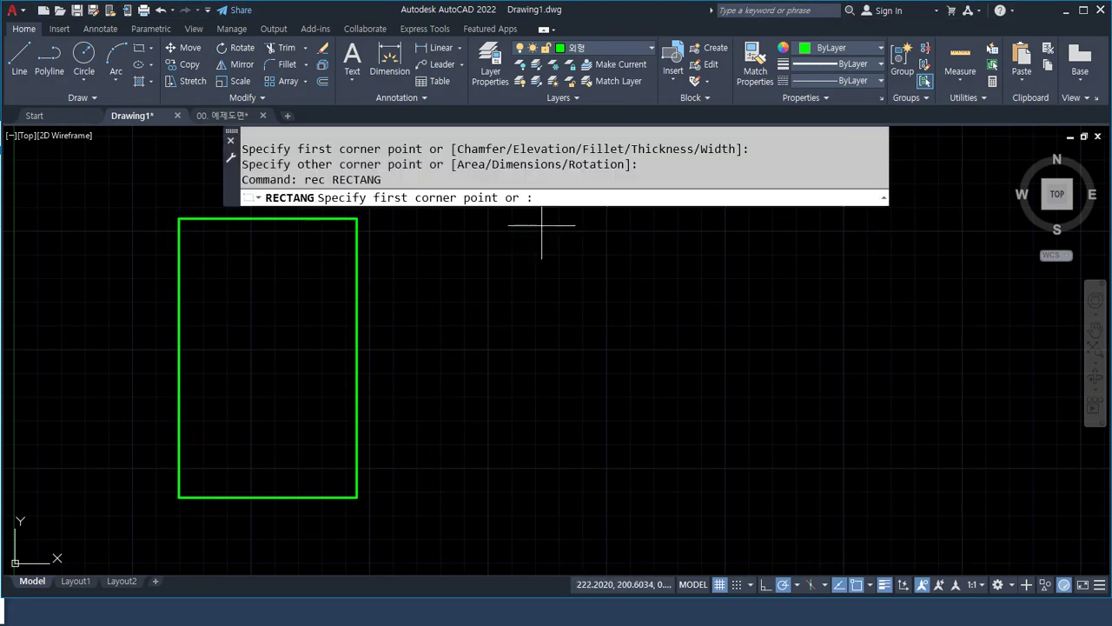
{"action": "left_click", "coordinate": [544, 219]}
{"action": "left_click", "coordinate": [405, 477]}
Draw a third upright rectangle beside the second, freely picking its upper-left corner and its lower-right corner.
{"action": "middle_click_drag", "start_coordinate": [589, 383], "coordinate": [484, 397]}
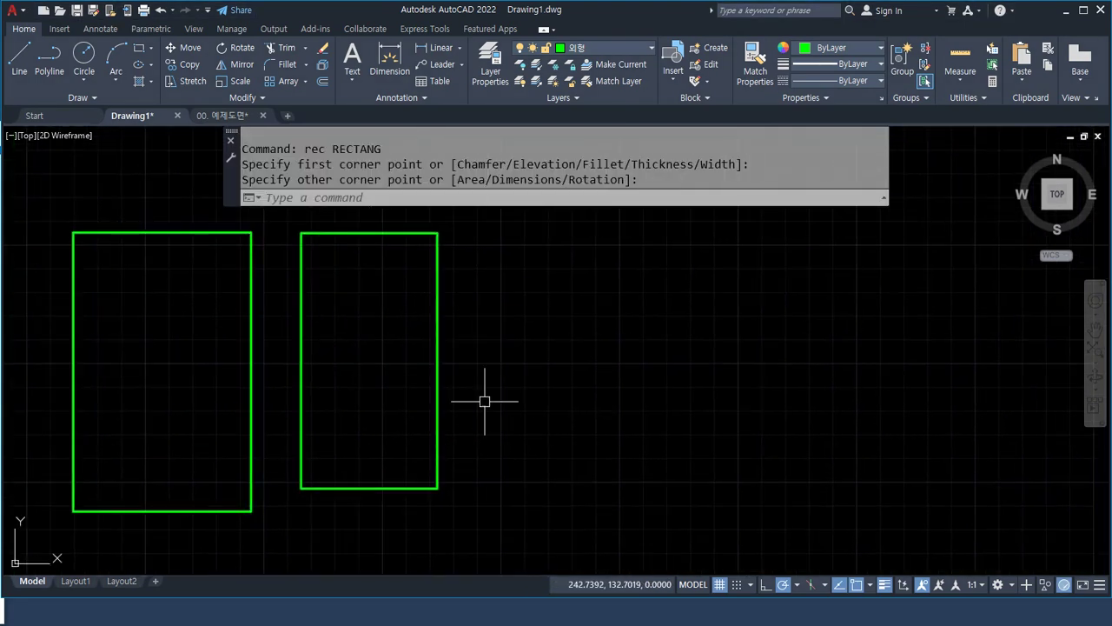
{"action": "type", "text": "rec"}
{"action": "key", "text": "Return"}
{"action": "left_click", "coordinate": [475, 232]}
{"action": "left_click", "coordinate": [643, 480]}
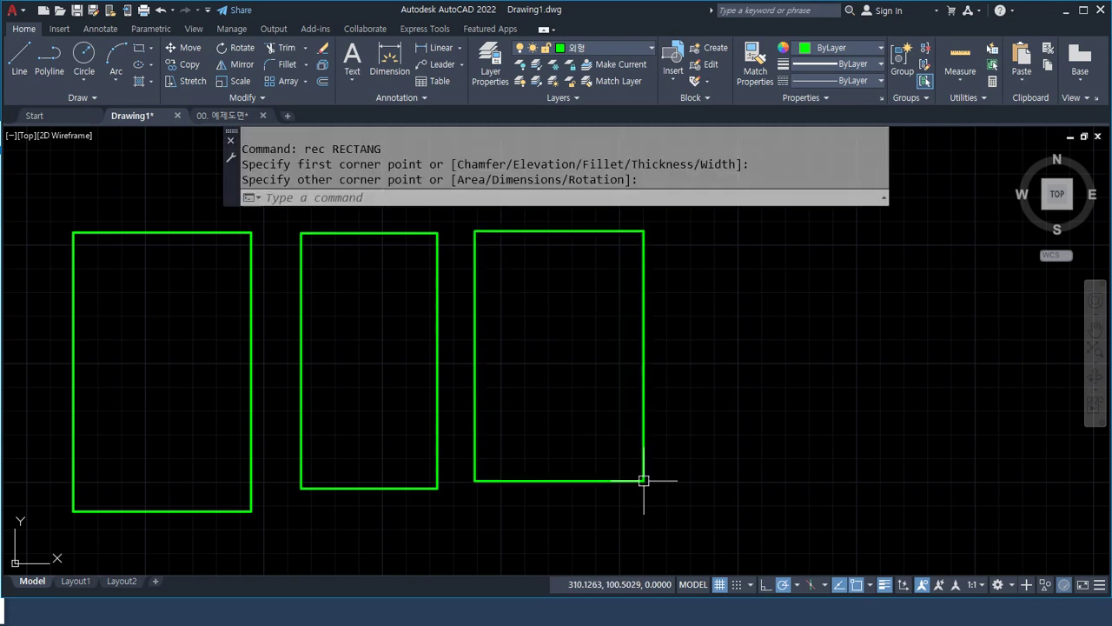
Draw a fourth rectangle at the end of the row, freely picking its lower-right corner and its upper-left corner.
{"action": "type", "text": "rec"}
{"action": "key", "text": "Return"}
{"action": "left_click", "coordinate": [857, 474]}
{"action": "left_click", "coordinate": [669, 242]}
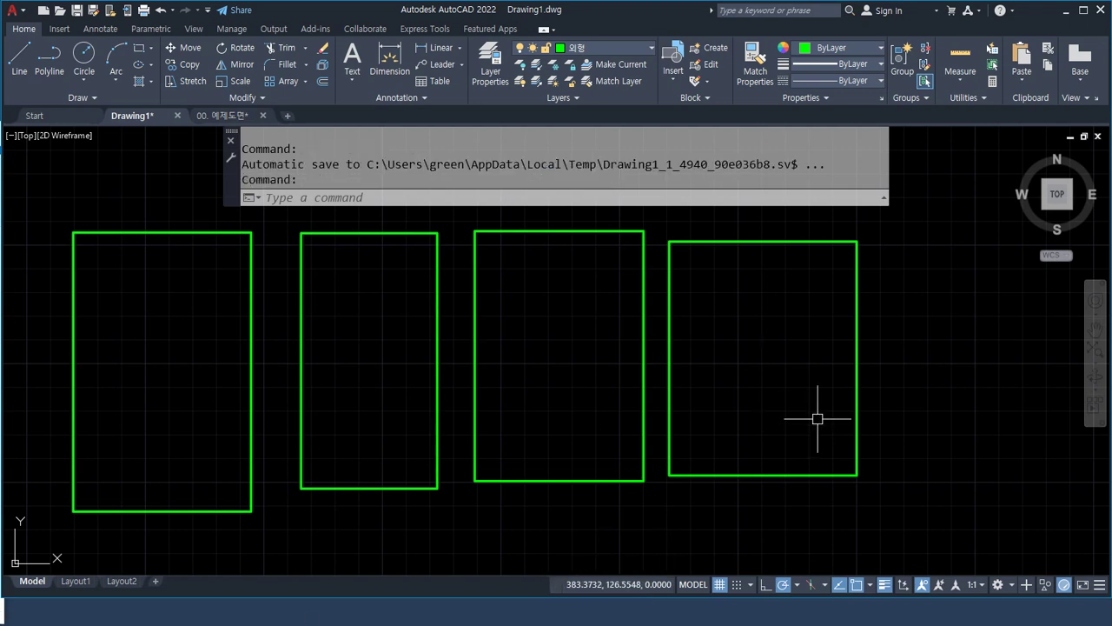
Erase all four rectangles and undo the erasure to bring them back.
{"action": "left_click", "coordinate": [745, 390]}
{"action": "left_click", "coordinate": [242, 494]}
{"action": "type", "text": "e"}
{"action": "key", "text": "Return"}
{"action": "type", "text": "rec"}
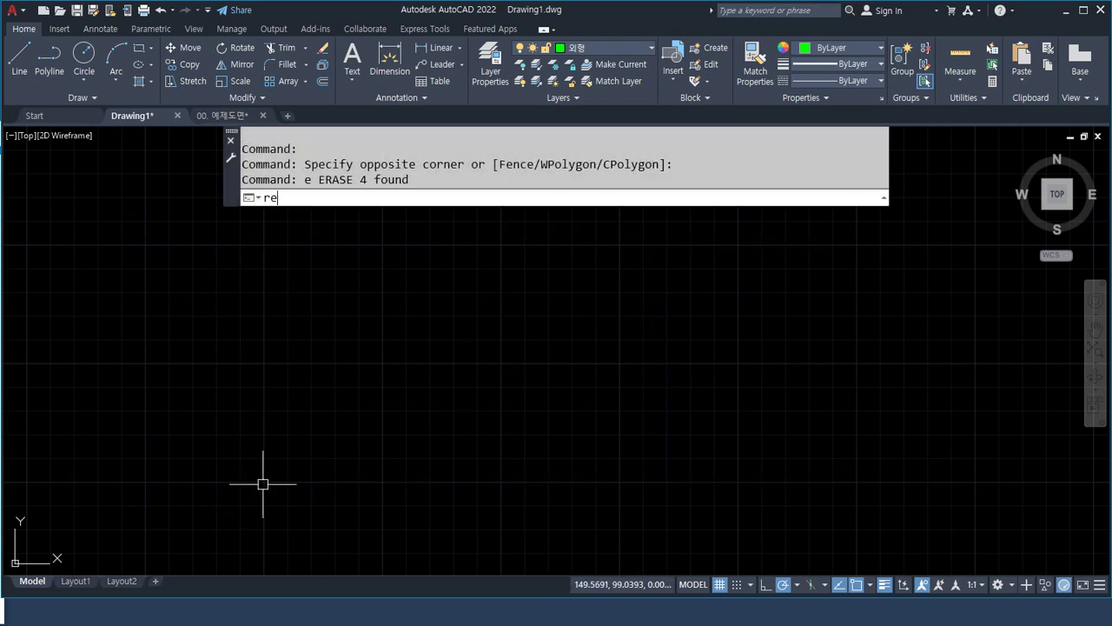
{"action": "key", "text": "Return"}
{"action": "key", "text": "Escape"}
{"action": "key", "text": "Escape"}
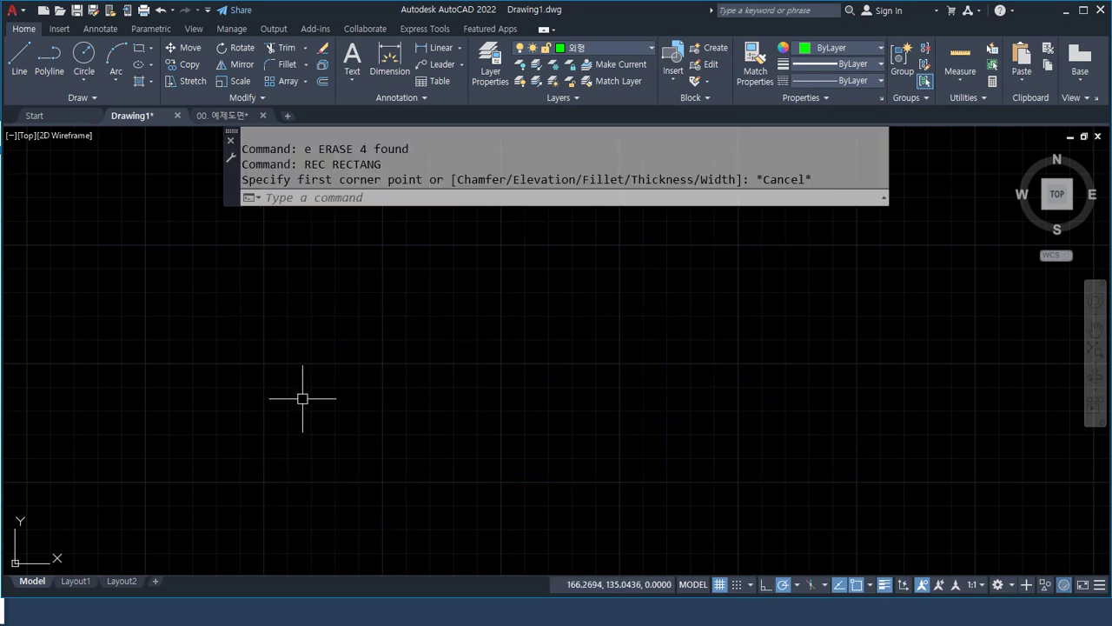
{"action": "key", "text": "ctrl+z"}
{"action": "key", "text": "ctrl+z"}
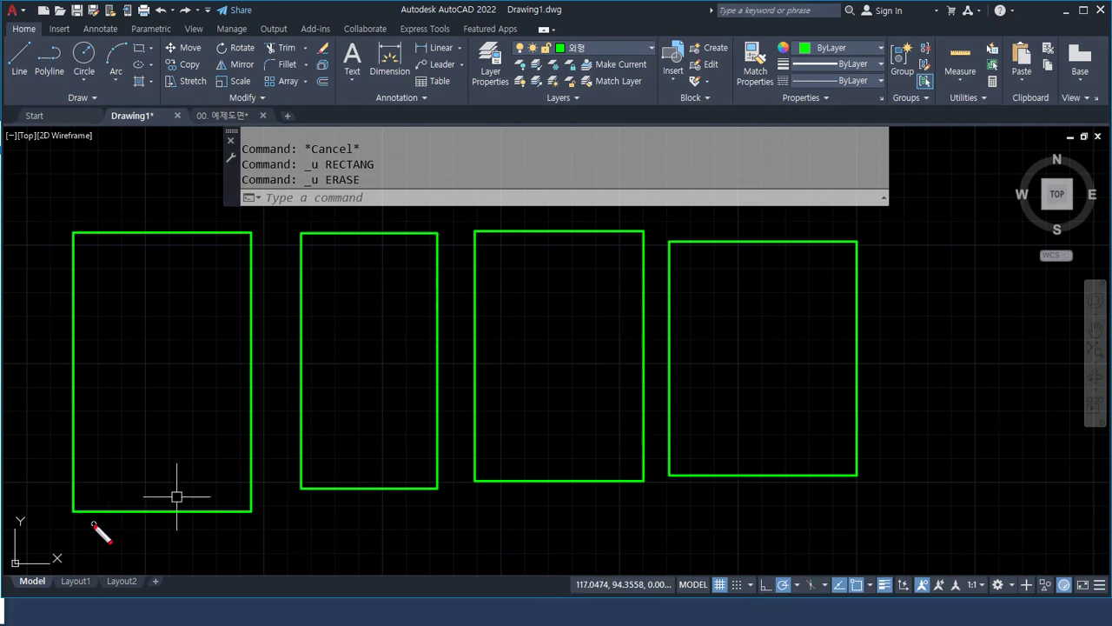
Mark the diagonal, horizontal and vertical drawing directions on the first two rectangles with temporary pen strokes.
{"action": "left_click_drag", "start_coordinate": [90, 483], "coordinate": [215, 259]}
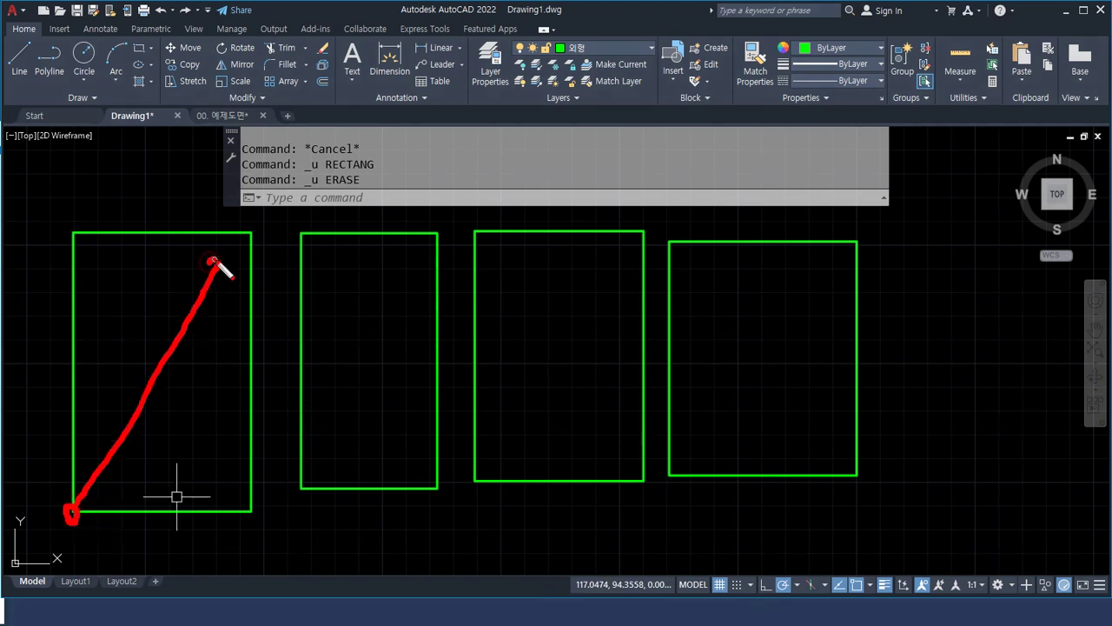
{"action": "left_click_drag", "start_coordinate": [98, 526], "coordinate": [226, 526]}
{"action": "left_click_drag", "start_coordinate": [257, 487], "coordinate": [258, 280]}
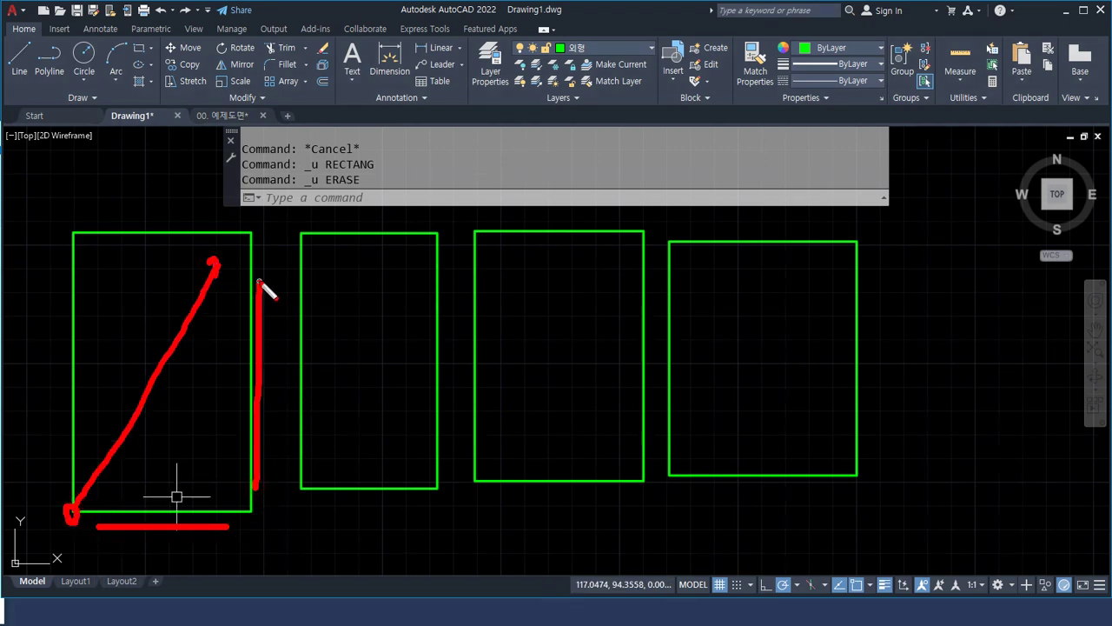
{"action": "left_click_drag", "start_coordinate": [445, 233], "coordinate": [328, 469]}
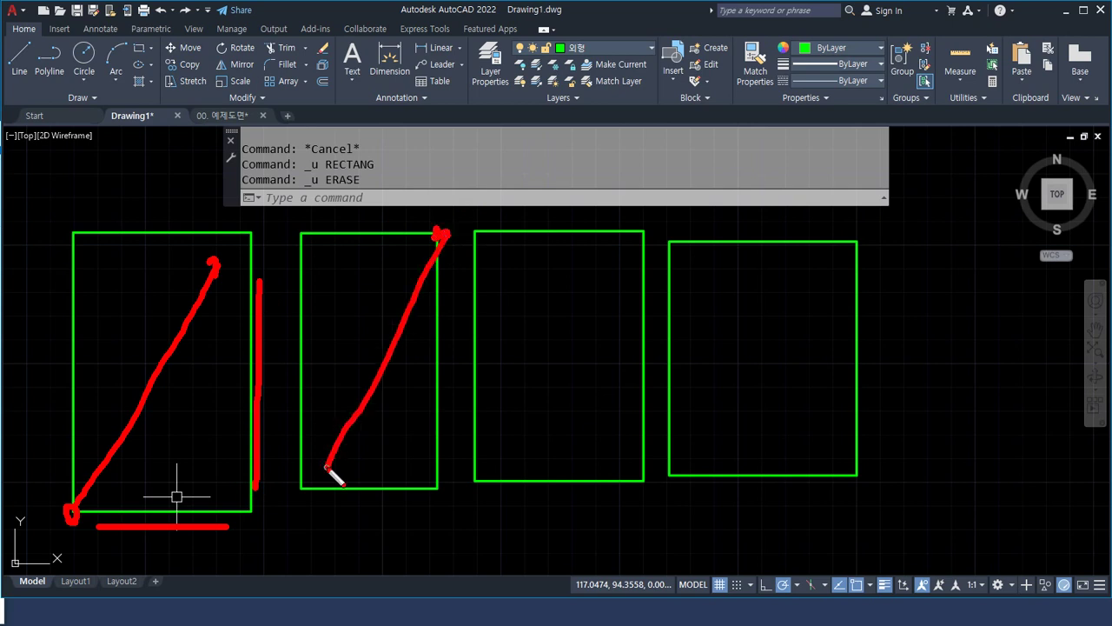
{"action": "left_click_drag", "start_coordinate": [311, 411], "coordinate": [341, 447]}
{"action": "mouse_move", "coordinate": [403, 231]}
{"action": "left_mouse_down"}
{"action": "mouse_move", "coordinate": [335, 225]}
{"action": "mouse_move", "coordinate": [294, 450]}
{"action": "mouse_move", "coordinate": [297, 404]}
{"action": "left_mouse_up"}
{"action": "mouse_move", "coordinate": [224, 528]}
{"action": "left_mouse_down"}
{"action": "mouse_move", "coordinate": [36, 412]}
{"action": "mouse_move", "coordinate": [370, 188]}
{"action": "mouse_move", "coordinate": [710, 415]}
{"action": "mouse_move", "coordinate": [335, 528]}
{"action": "left_mouse_up"}
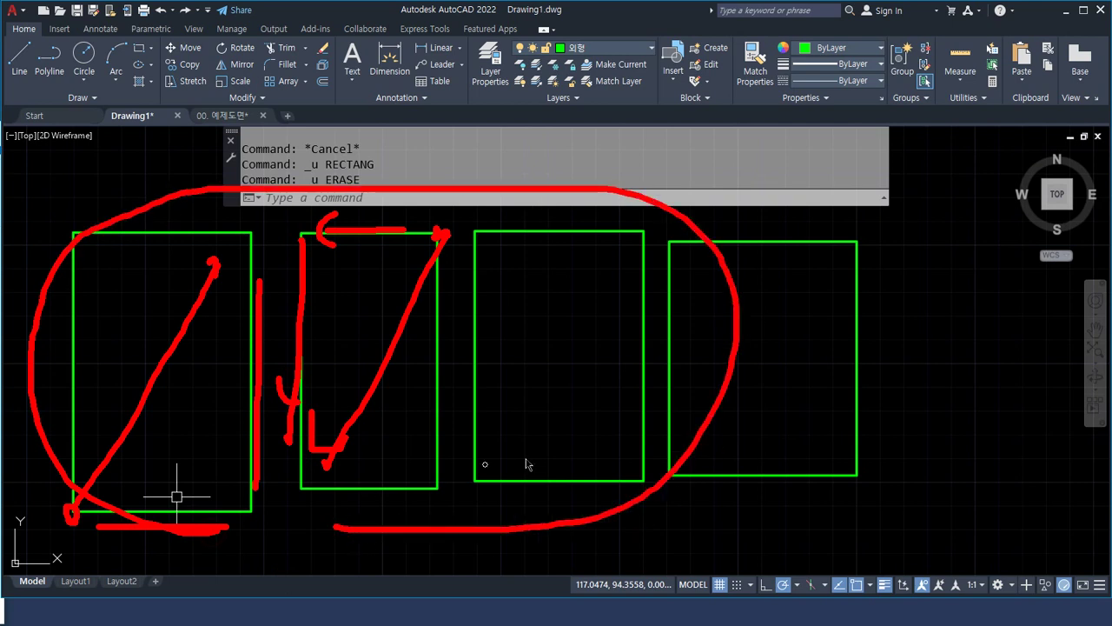
{"action": "key", "text": "Escape"}
Erase all four freely drawn rectangles.
{"action": "left_click", "coordinate": [811, 392]}
{"action": "left_click", "coordinate": [186, 283]}
{"action": "type", "text": "e"}
{"action": "key", "text": "Return"}
{"action": "type", "text": "rec"}
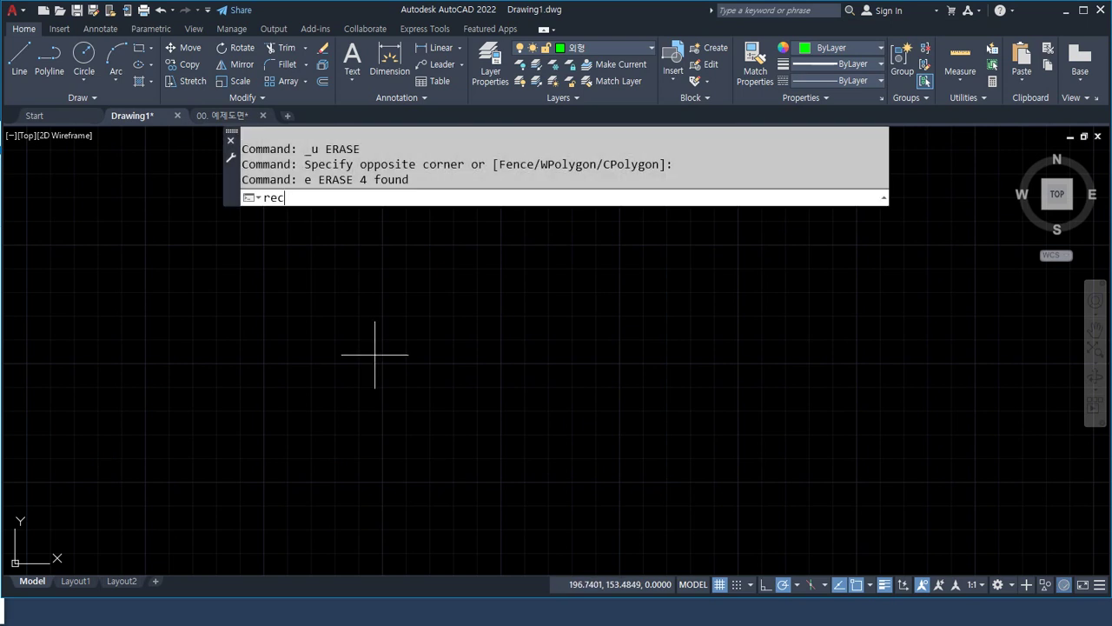
{"action": "key", "text": "Return"}
{"action": "left_click", "coordinate": [242, 450]}
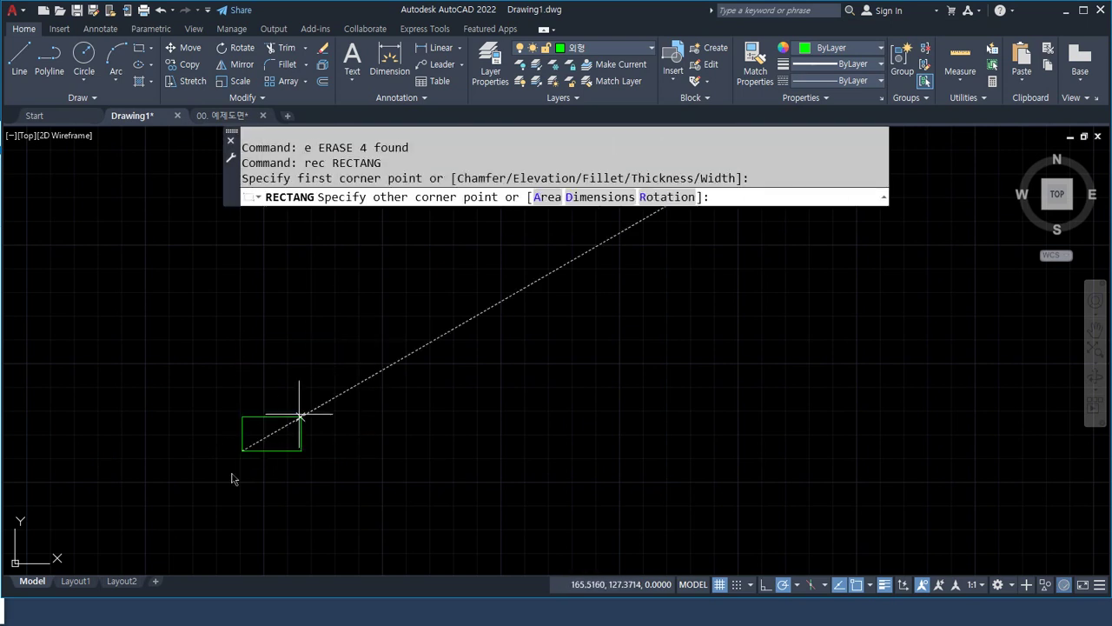
{"action": "mouse_move", "coordinate": [236, 461]}
{"action": "left_mouse_down"}
{"action": "mouse_move", "coordinate": [347, 443]}
{"action": "mouse_move", "coordinate": [352, 463]}
{"action": "left_mouse_up"}
{"action": "left_click_drag", "start_coordinate": [406, 447], "coordinate": [401, 299]}
{"action": "left_click_drag", "start_coordinate": [364, 339], "coordinate": [421, 310]}
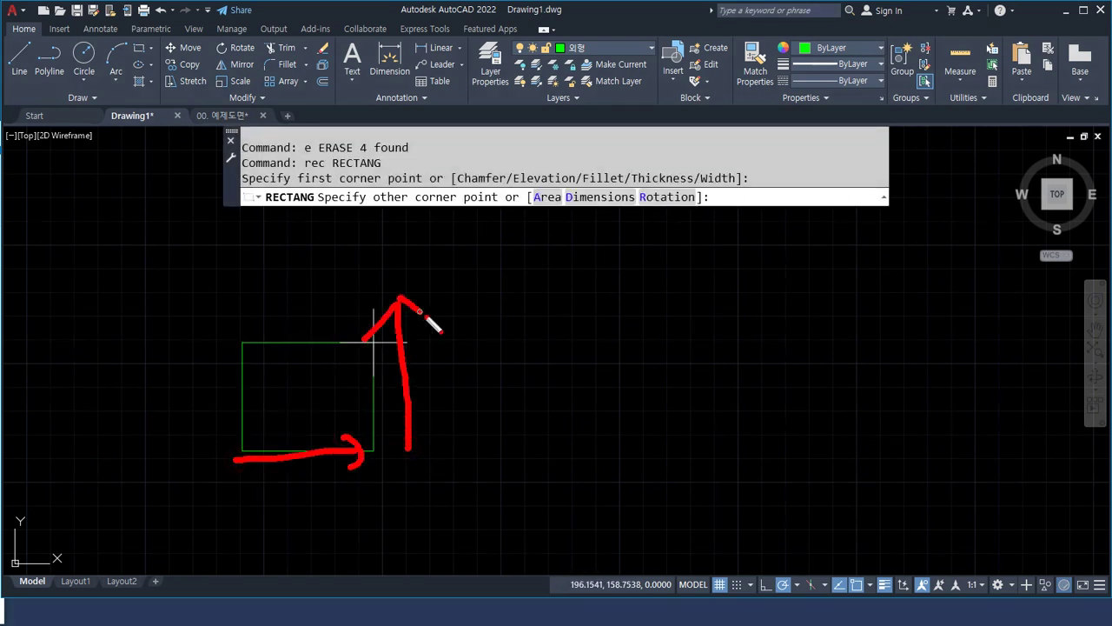
{"action": "key", "text": "Escape"}
{"action": "type", "text": "@"}
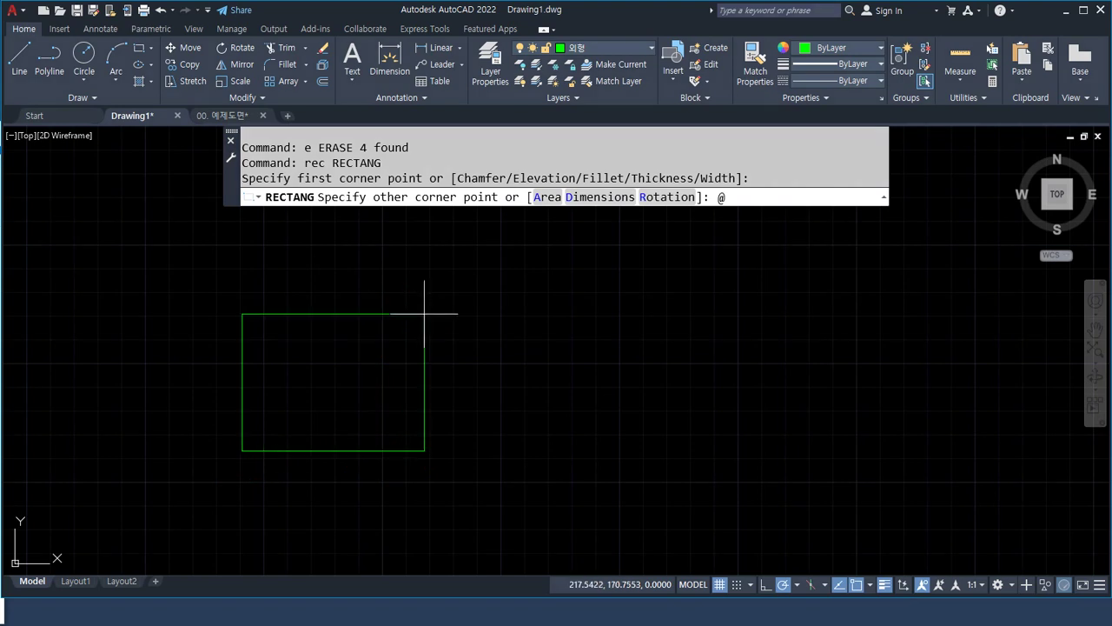
{"action": "type", "text": "100,50"}
{"action": "key", "text": "Return"}
{"action": "mouse_move", "coordinate": [264, 453]}
{"action": "left_mouse_down"}
{"action": "mouse_move", "coordinate": [479, 454]}
{"action": "mouse_move", "coordinate": [480, 334]}
{"action": "left_mouse_up"}
{"action": "key", "text": "Escape"}
Draw a second 100 by 50 rectangle from a freely picked upper-right corner, entering @-100,-50 for the opposite corner.
{"action": "key", "text": "Return"}
{"action": "left_click", "coordinate": [791, 327]}
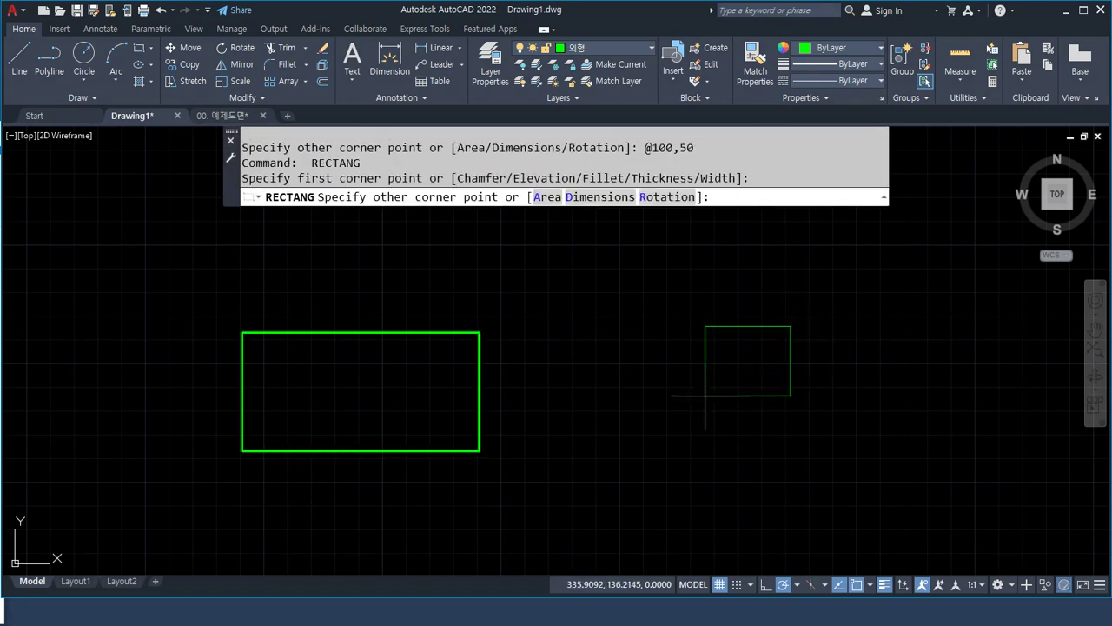
{"action": "mouse_move", "coordinate": [757, 317]}
{"action": "left_mouse_down"}
{"action": "mouse_move", "coordinate": [577, 315]}
{"action": "mouse_move", "coordinate": [524, 419]}
{"action": "left_mouse_up"}
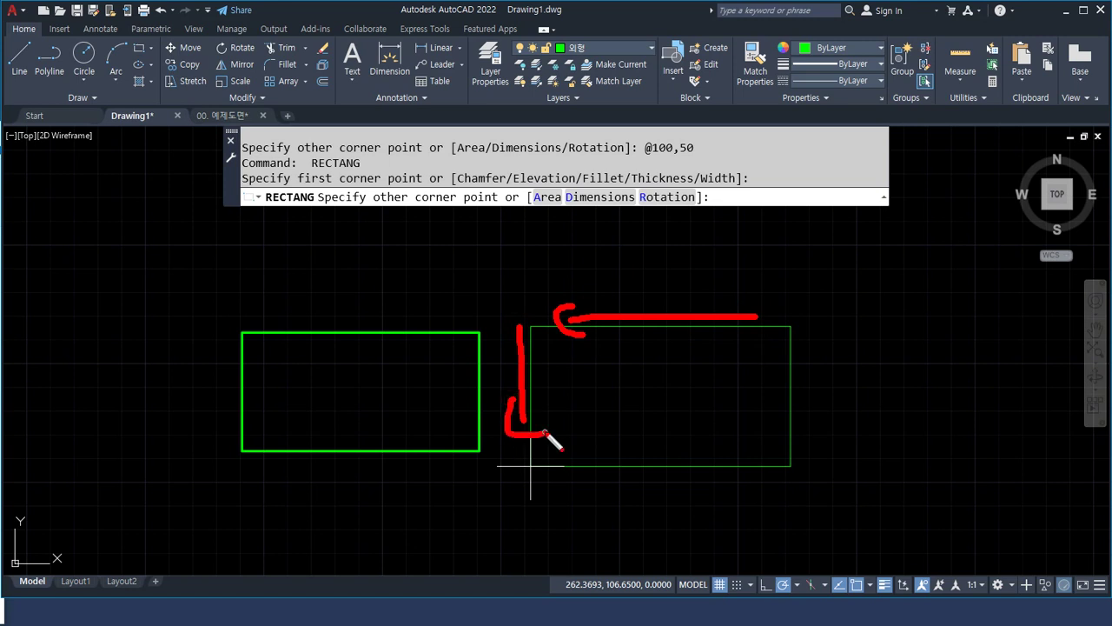
{"action": "key", "text": "Escape"}
{"action": "type", "text": "@-"}
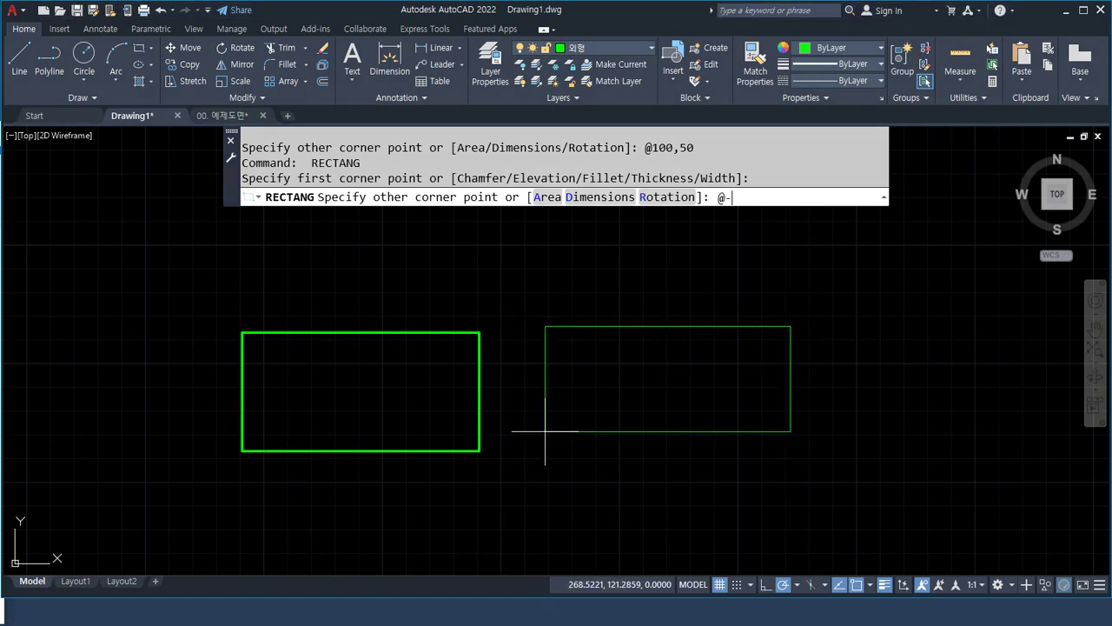
{"action": "type", "text": "100,-50"}
{"action": "key", "text": "Return"}
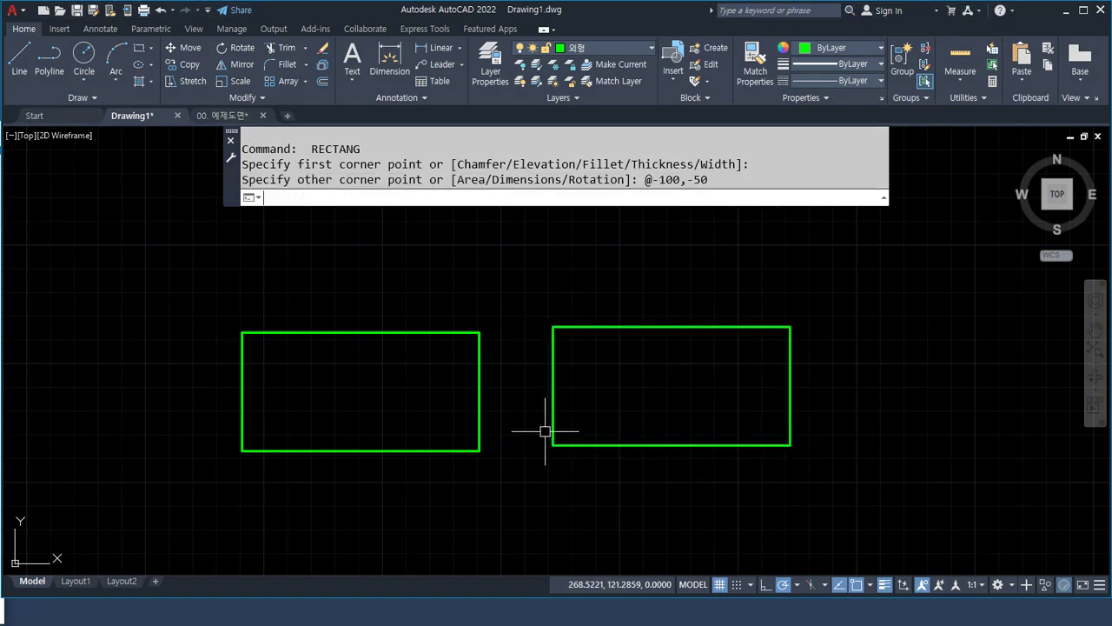
{"action": "middle_click_drag", "start_coordinate": [835, 429], "coordinate": [487, 453]}
{"action": "key", "text": "Return"}
{"action": "left_click", "coordinate": [495, 356]}
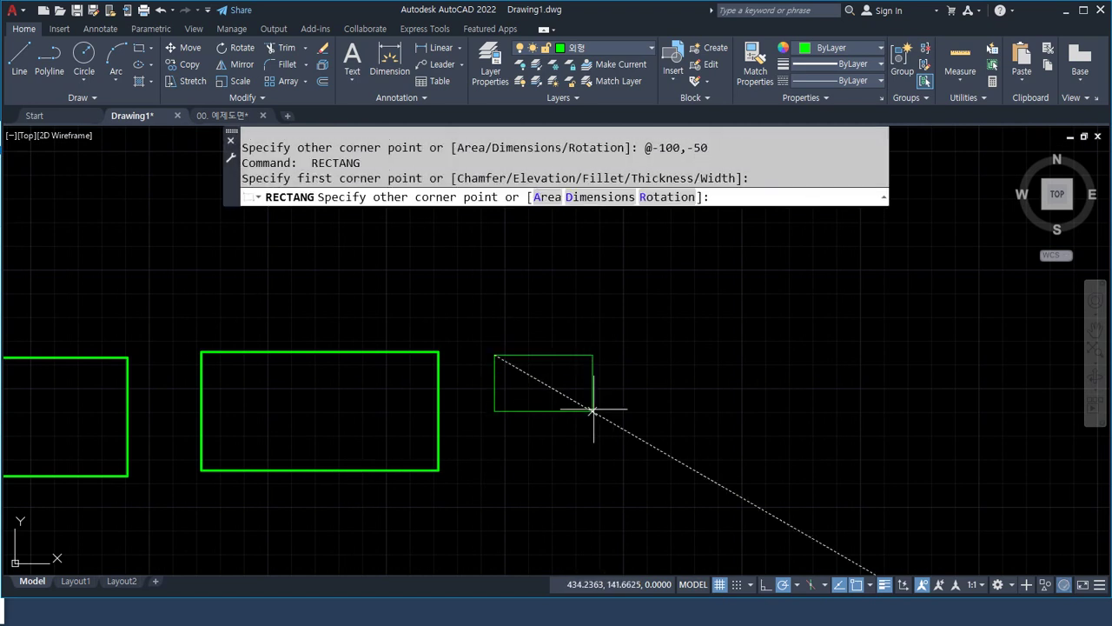
{"action": "type", "text": "@"}
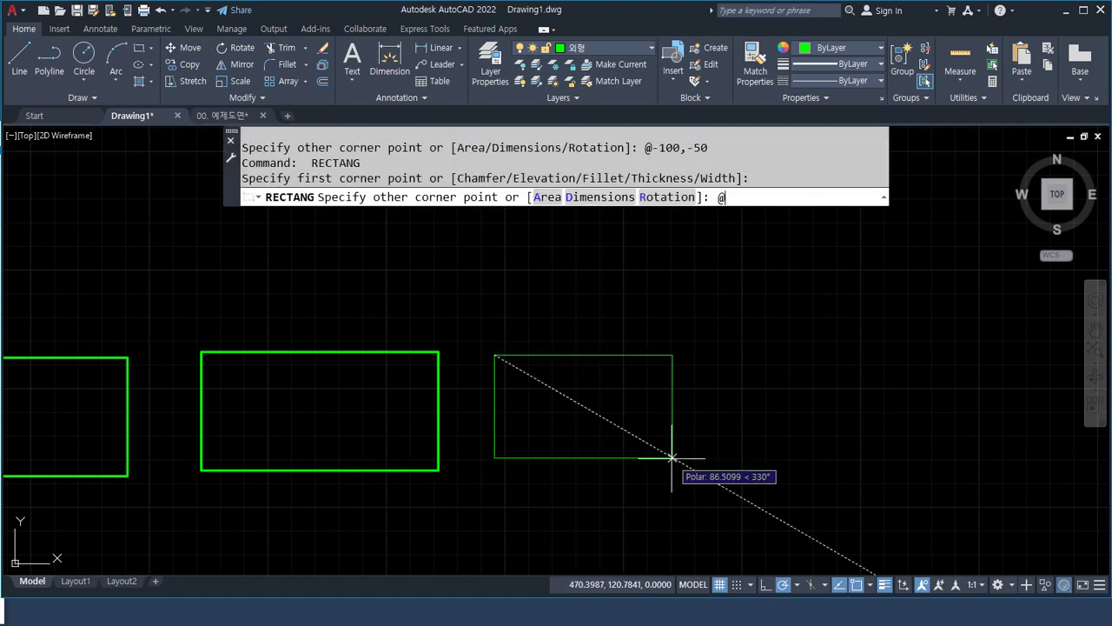
{"action": "type", "text": "100,-50"}
{"action": "key", "text": "Return"}
Draw a fourth 100 by 50 rectangle from a freely picked lower-right corner, entering @-100,50 for the opposite corner.
{"action": "key", "text": "Return"}
{"action": "left_click", "coordinate": [1103, 467]}
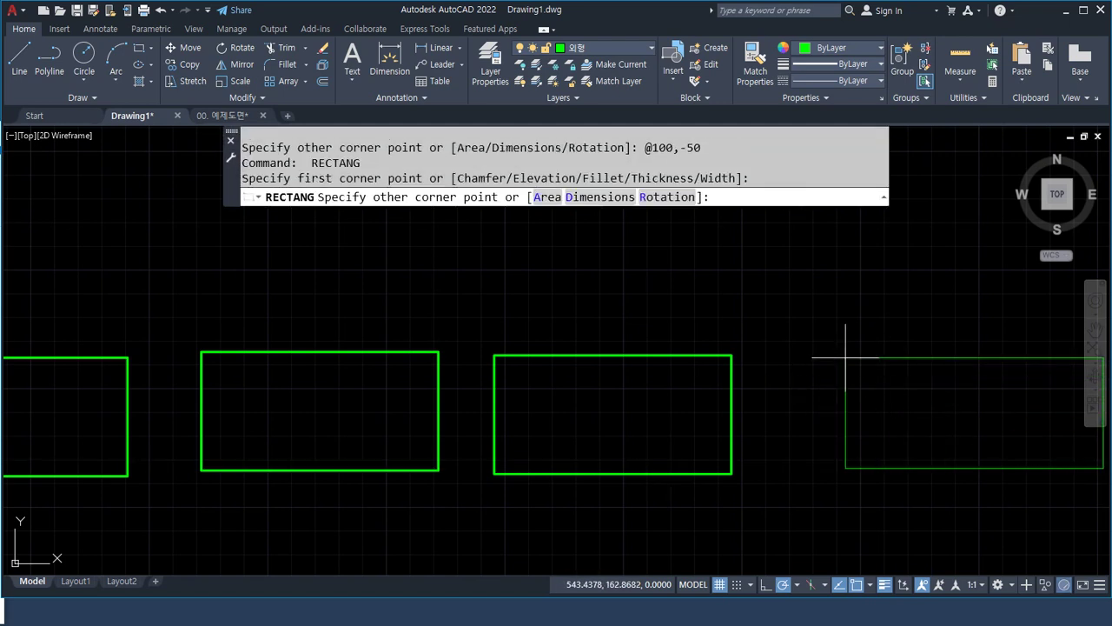
{"action": "mouse_move", "coordinate": [843, 335]}
{"action": "middle_mouse_down"}
{"action": "mouse_move", "coordinate": [706, 339]}
{"action": "mouse_move", "coordinate": [695, 324]}
{"action": "middle_mouse_up"}
{"action": "type", "text": "@-100,50"}
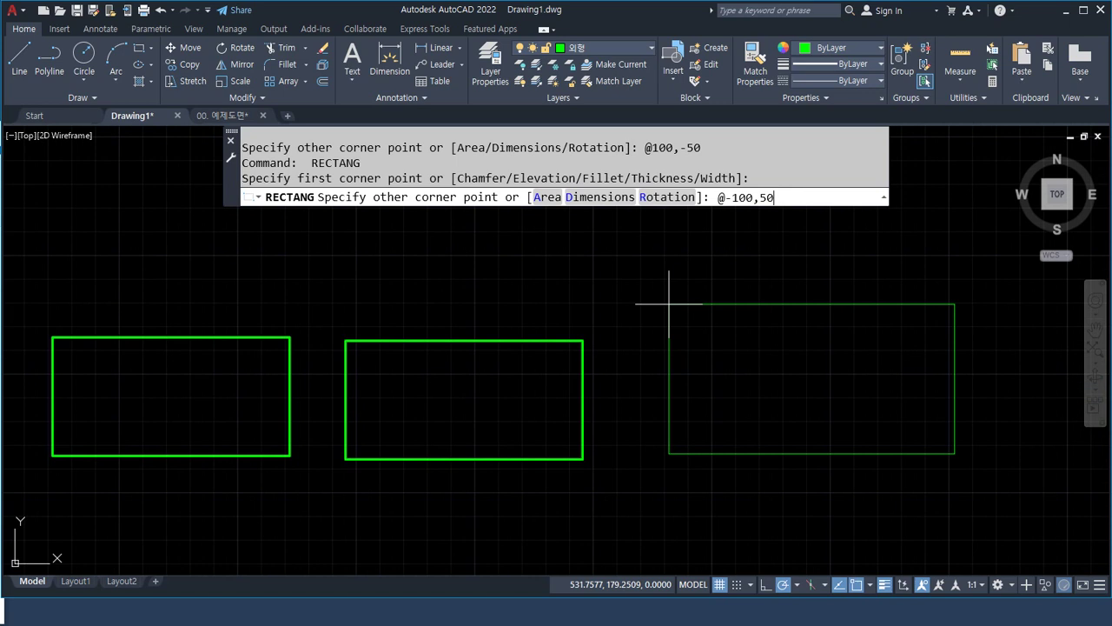
{"action": "key", "text": "Return"}
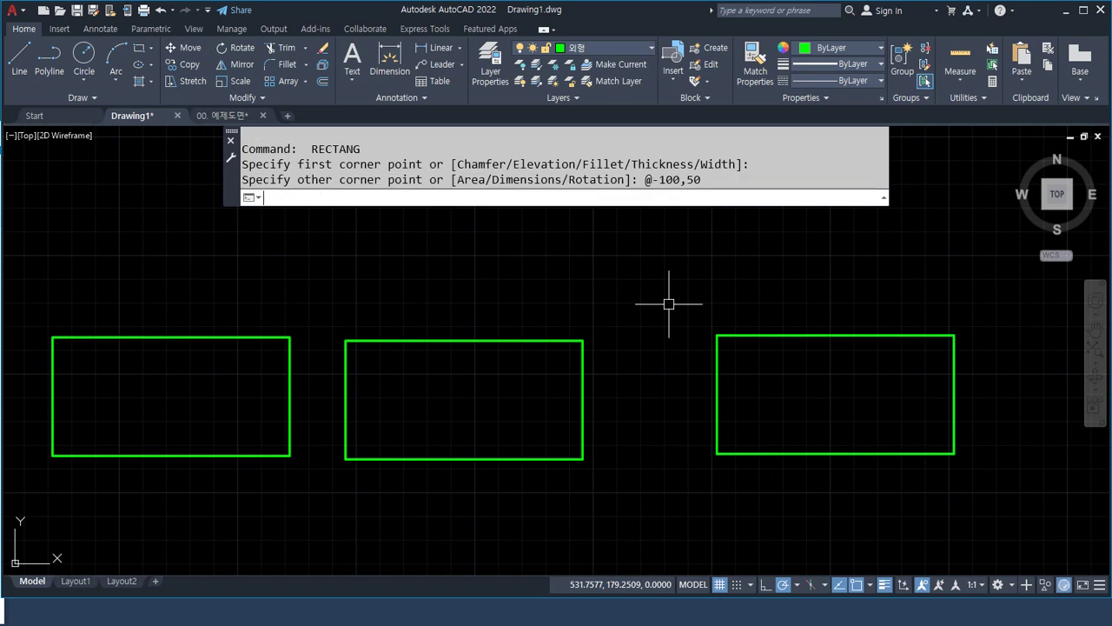
Show all four rectangles and mark each one's corner-to-corner drawing direction with temporary pen arrows.
{"action": "scroll", "coordinate": [683, 323], "scroll_direction": "down", "scroll_amount": 2}
{"action": "middle_click_drag", "start_coordinate": [579, 348], "coordinate": [745, 348]}
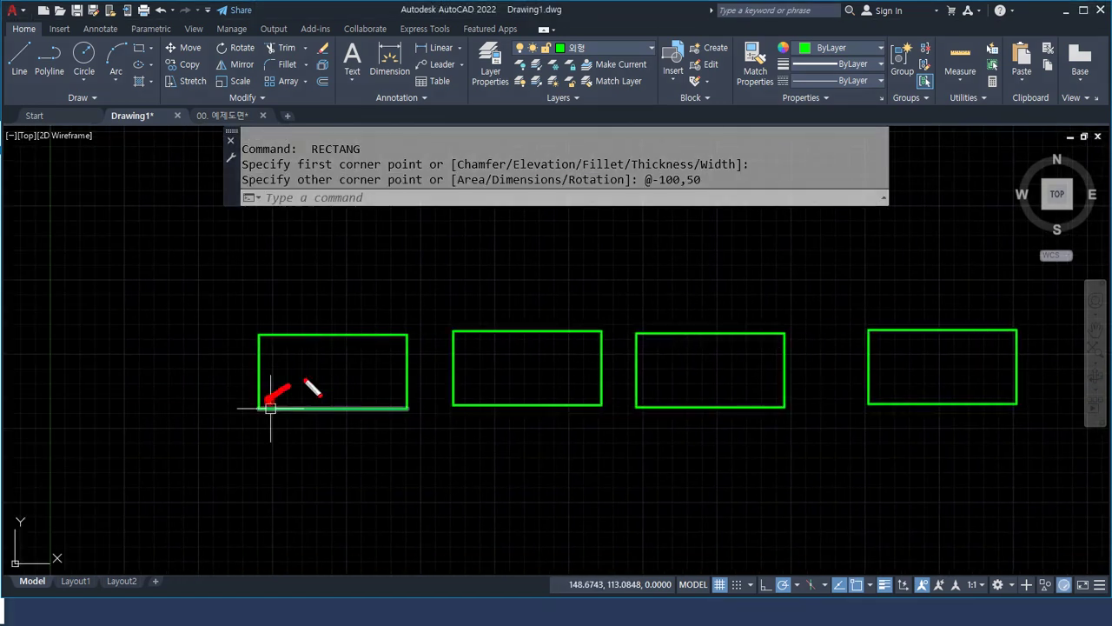
{"action": "mouse_move", "coordinate": [269, 404]}
{"action": "left_mouse_down"}
{"action": "mouse_move", "coordinate": [360, 336]}
{"action": "mouse_move", "coordinate": [370, 362]}
{"action": "left_mouse_up"}
{"action": "mouse_move", "coordinate": [580, 326]}
{"action": "left_mouse_down"}
{"action": "mouse_move", "coordinate": [491, 374]}
{"action": "mouse_move", "coordinate": [542, 377]}
{"action": "left_mouse_up"}
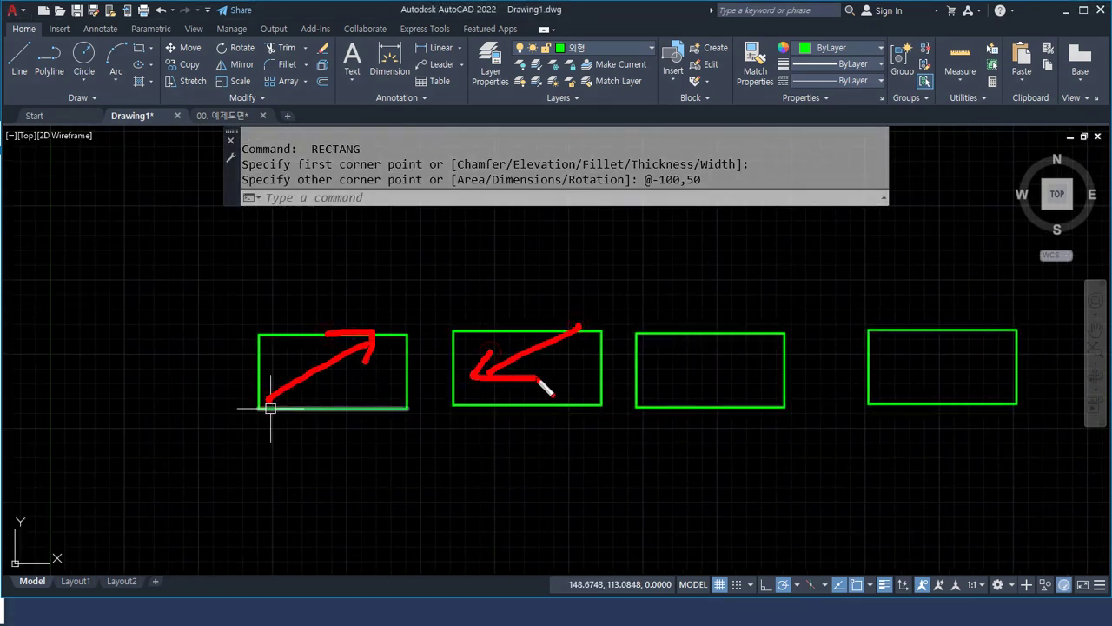
{"action": "mouse_move", "coordinate": [649, 332]}
{"action": "left_mouse_down"}
{"action": "mouse_move", "coordinate": [757, 369]}
{"action": "mouse_move", "coordinate": [749, 381]}
{"action": "left_mouse_up"}
{"action": "mouse_move", "coordinate": [980, 378]}
{"action": "left_mouse_down"}
{"action": "mouse_move", "coordinate": [909, 346]}
{"action": "mouse_move", "coordinate": [893, 365]}
{"action": "left_mouse_up"}
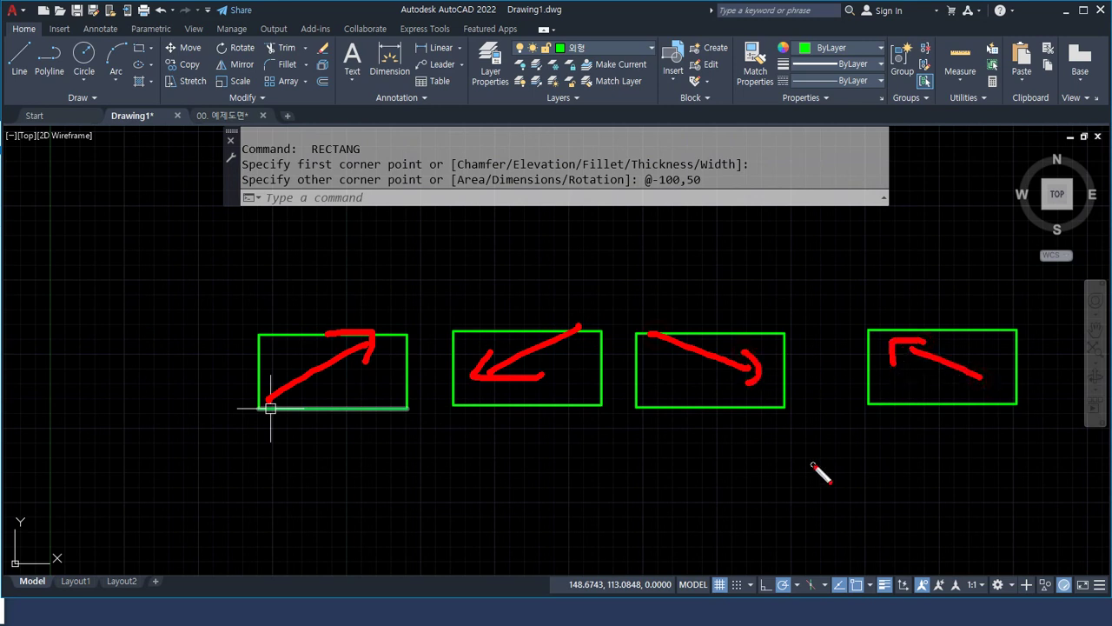
{"action": "key", "text": "e"}
{"action": "mouse_move", "coordinate": [265, 425]}
{"action": "left_mouse_down"}
{"action": "mouse_move", "coordinate": [251, 425]}
{"action": "mouse_move", "coordinate": [362, 365]}
{"action": "mouse_move", "coordinate": [352, 352]}
{"action": "mouse_move", "coordinate": [370, 378]}
{"action": "left_mouse_up"}
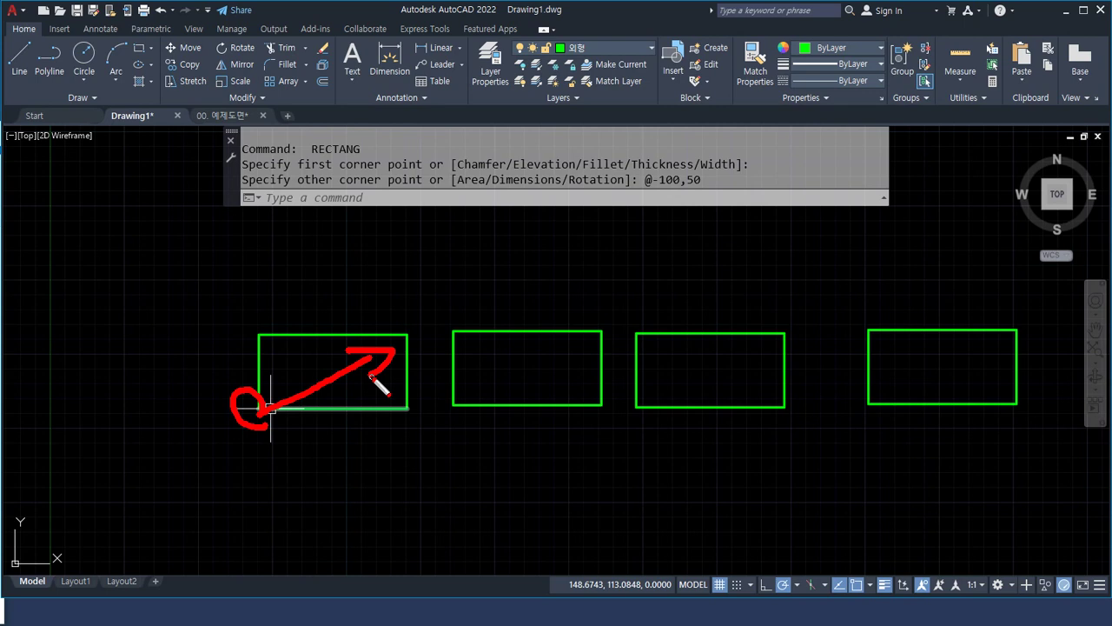
{"action": "key", "text": "Escape"}
Erase the four 100 by 50 rectangles.
{"action": "middle_click_drag", "start_coordinate": [368, 373], "coordinate": [281, 371]}
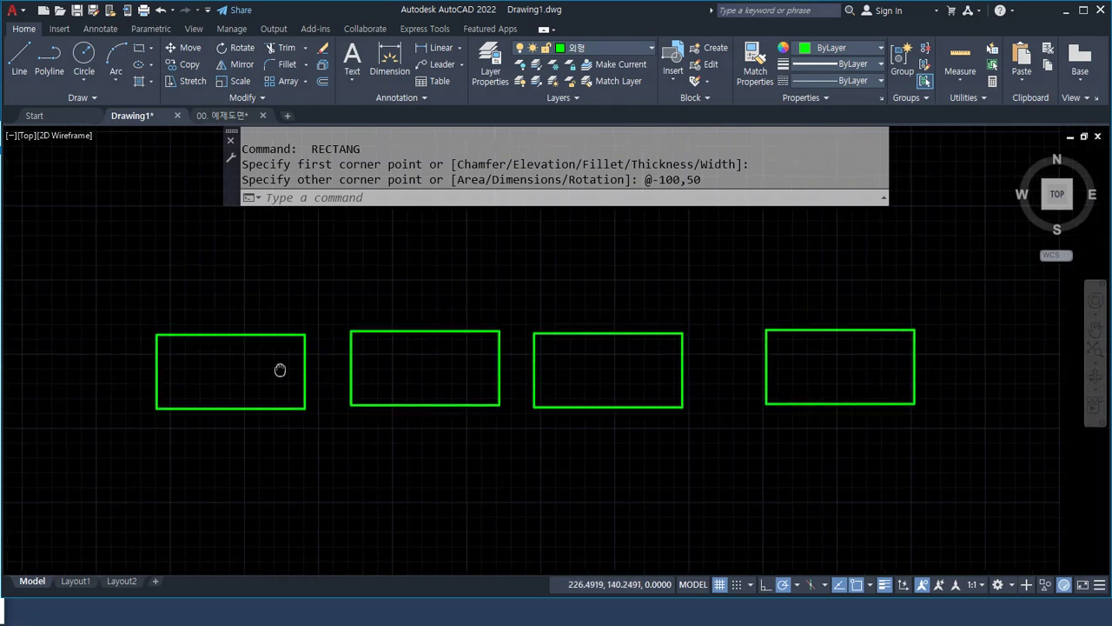
{"action": "left_click", "coordinate": [871, 342]}
{"action": "left_click", "coordinate": [37, 377]}
{"action": "type", "text": "e"}
{"action": "key", "text": "Return"}
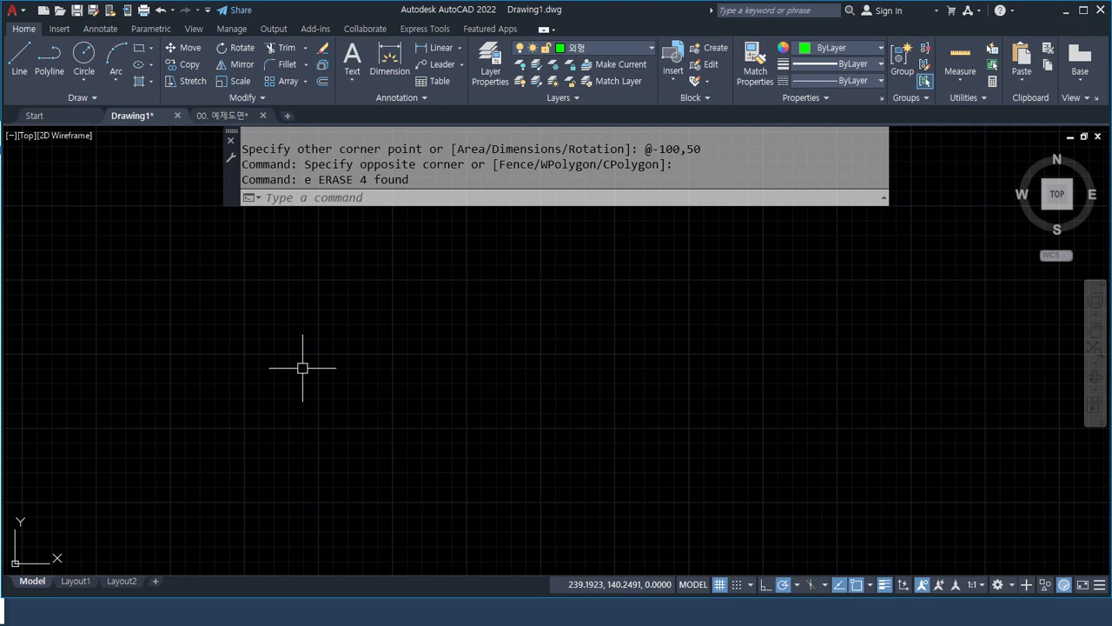
{"action": "type", "text": "rec"}
{"action": "key", "text": "Return"}
{"action": "left_click", "coordinate": [322, 388]}
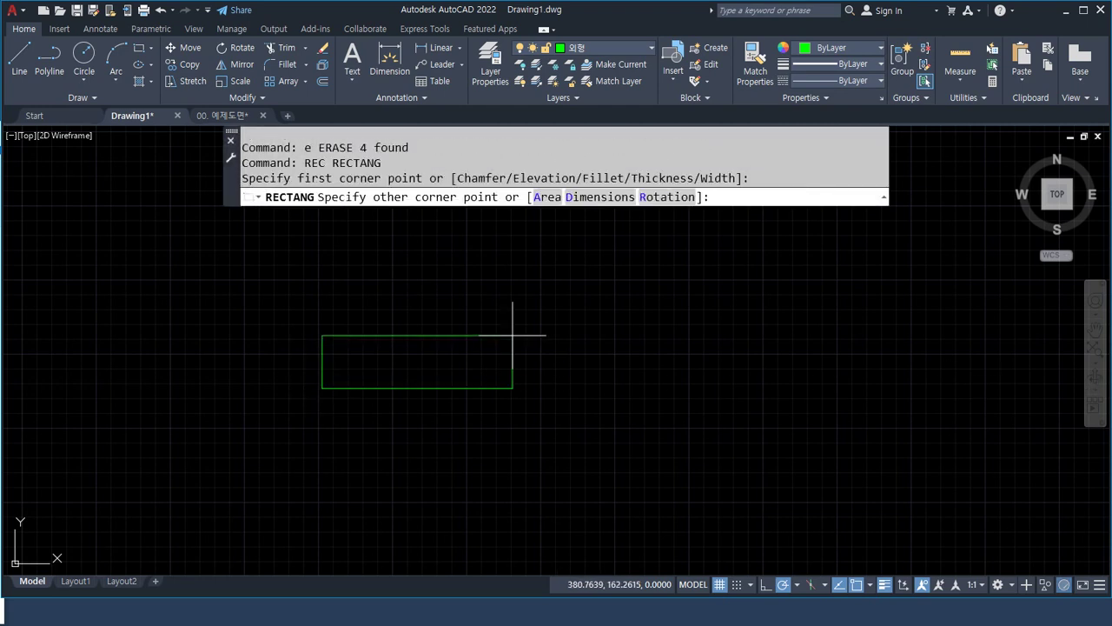
{"action": "type", "text": "@420,297"}
{"action": "key", "text": "Return"}
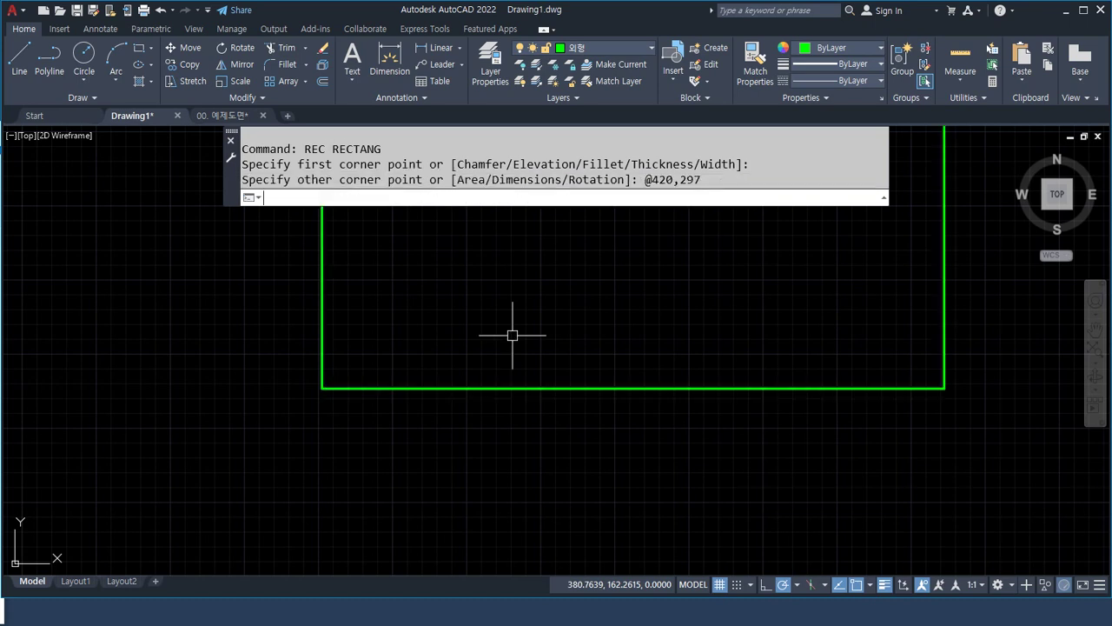
Offset the 420 by 297 rectangle inward by a distance of 10.
{"action": "scroll", "coordinate": [534, 360], "scroll_direction": "down", "scroll_amount": 4}
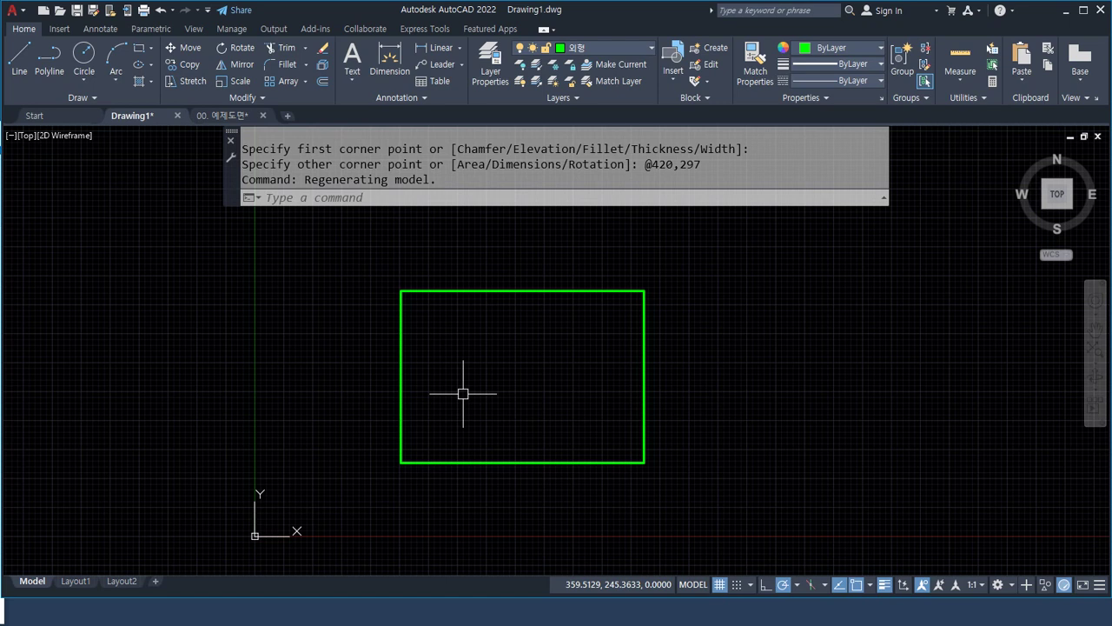
{"action": "type", "text": "o"}
{"action": "key", "text": "Return"}
{"action": "type", "text": "10"}
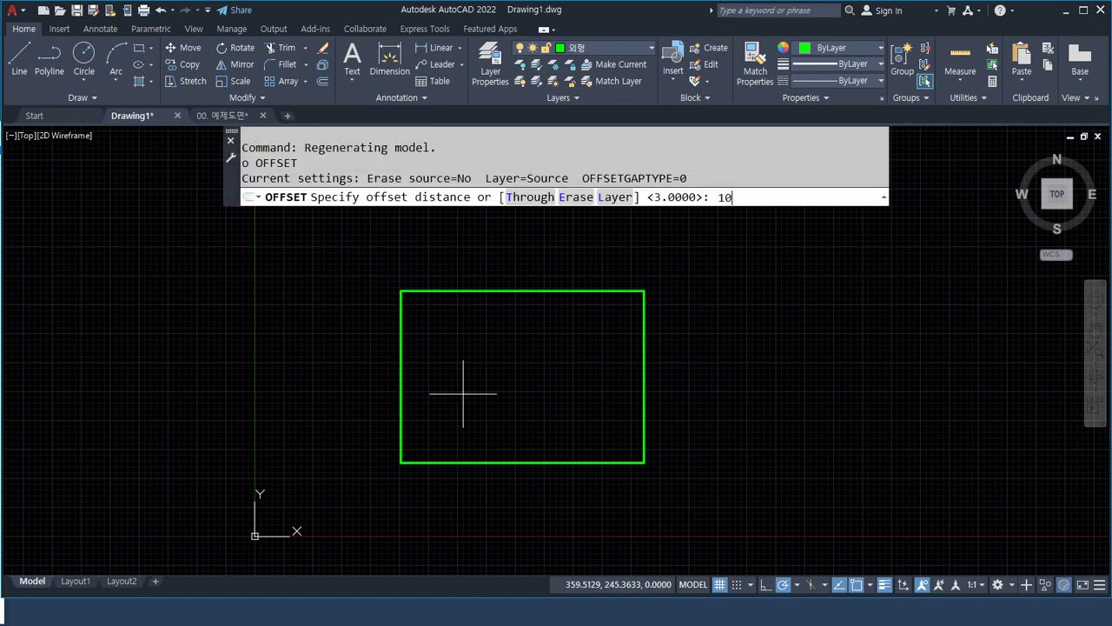
{"action": "key", "text": "Return"}
{"action": "left_click", "coordinate": [469, 290]}
{"action": "left_click", "coordinate": [479, 331]}
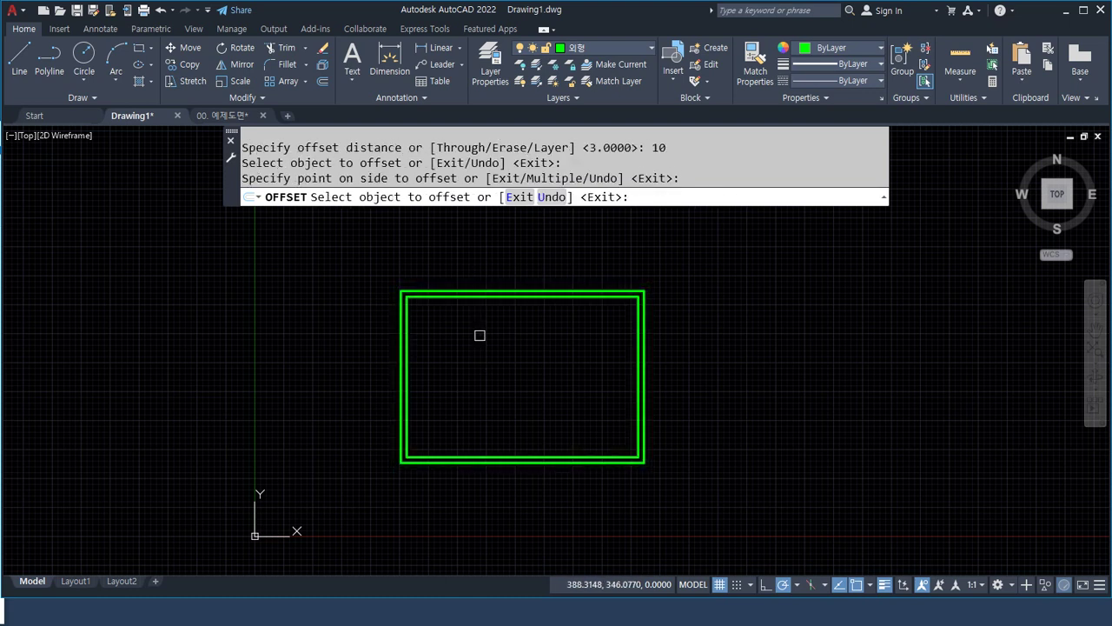
{"action": "key", "text": "Return"}
Set the inner rectangle's global width to 1 in its properties and deselect it.
{"action": "scroll", "coordinate": [465, 300], "scroll_direction": "up", "scroll_amount": 4}
{"action": "middle_click_drag", "start_coordinate": [546, 361], "coordinate": [507, 283]}
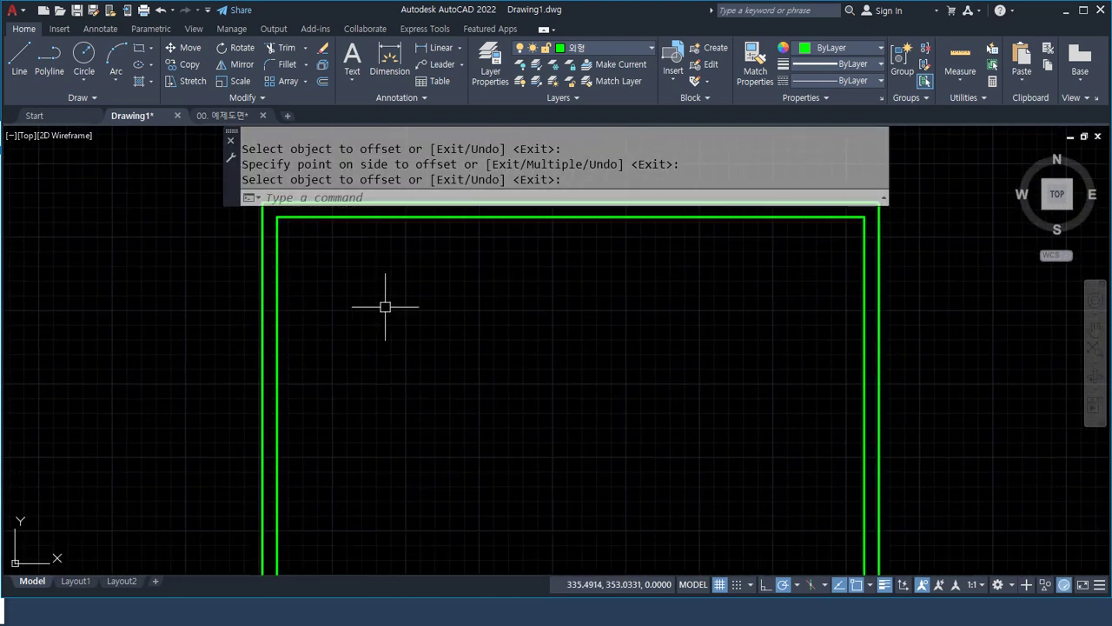
{"action": "scroll", "coordinate": [340, 263], "scroll_direction": "down", "scroll_amount": 2}
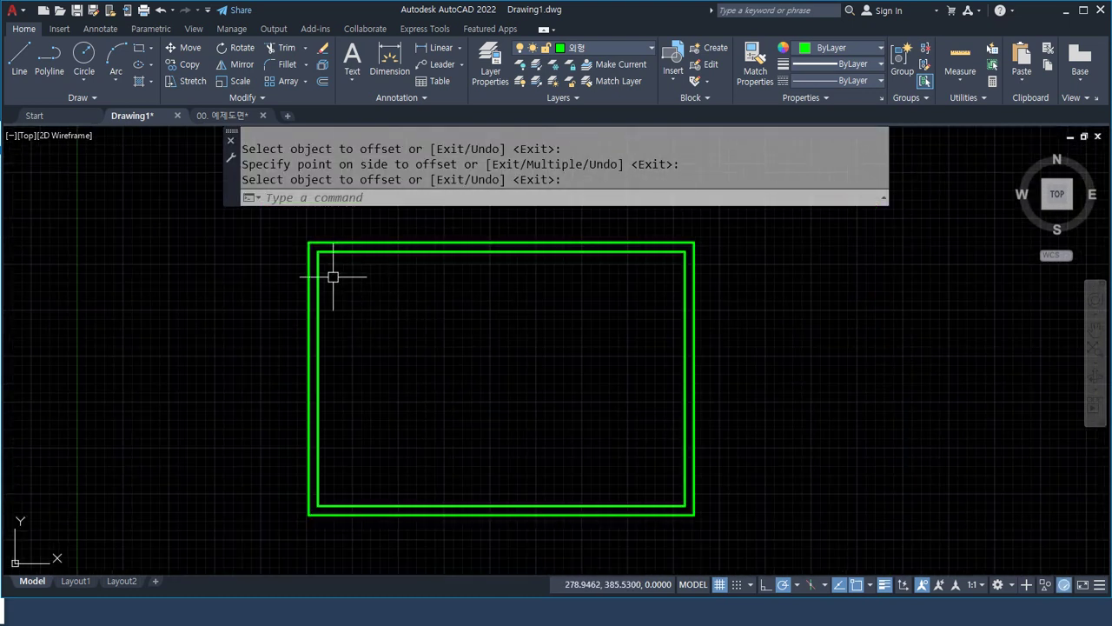
{"action": "key", "text": "ctrl+1"}
{"action": "scroll", "coordinate": [365, 269], "scroll_direction": "up", "scroll_amount": 2}
{"action": "mouse_move", "coordinate": [366, 269]}
{"action": "middle_mouse_down"}
{"action": "mouse_move", "coordinate": [470, 273]}
{"action": "mouse_move", "coordinate": [470, 239]}
{"action": "middle_mouse_up"}
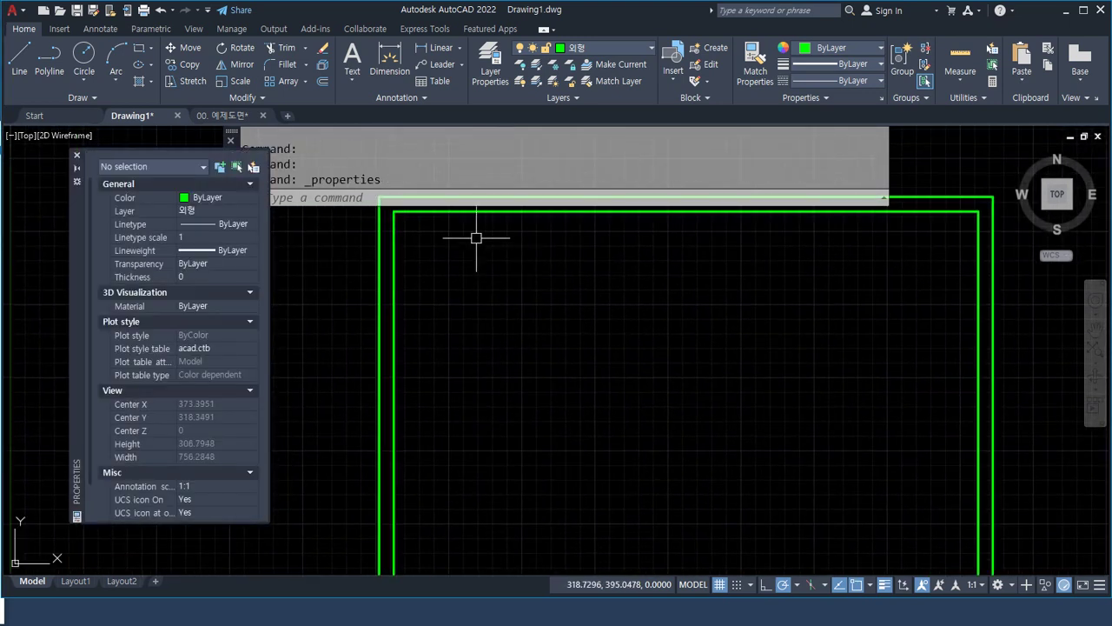
{"action": "scroll", "coordinate": [476, 238], "scroll_direction": "up", "scroll_amount": 6}
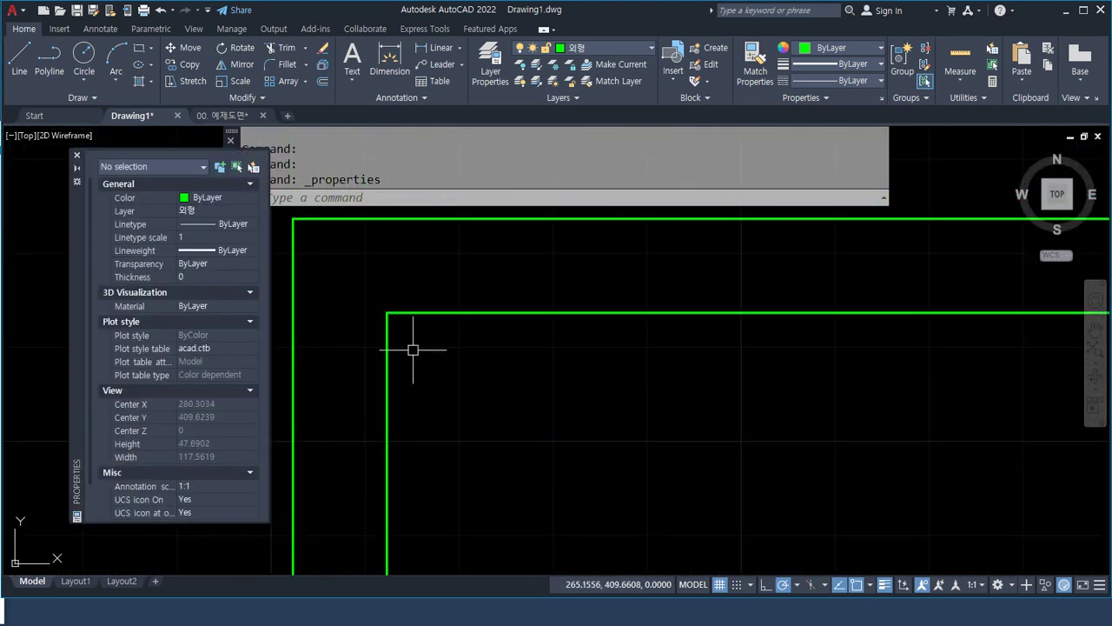
{"action": "left_click", "coordinate": [389, 339]}
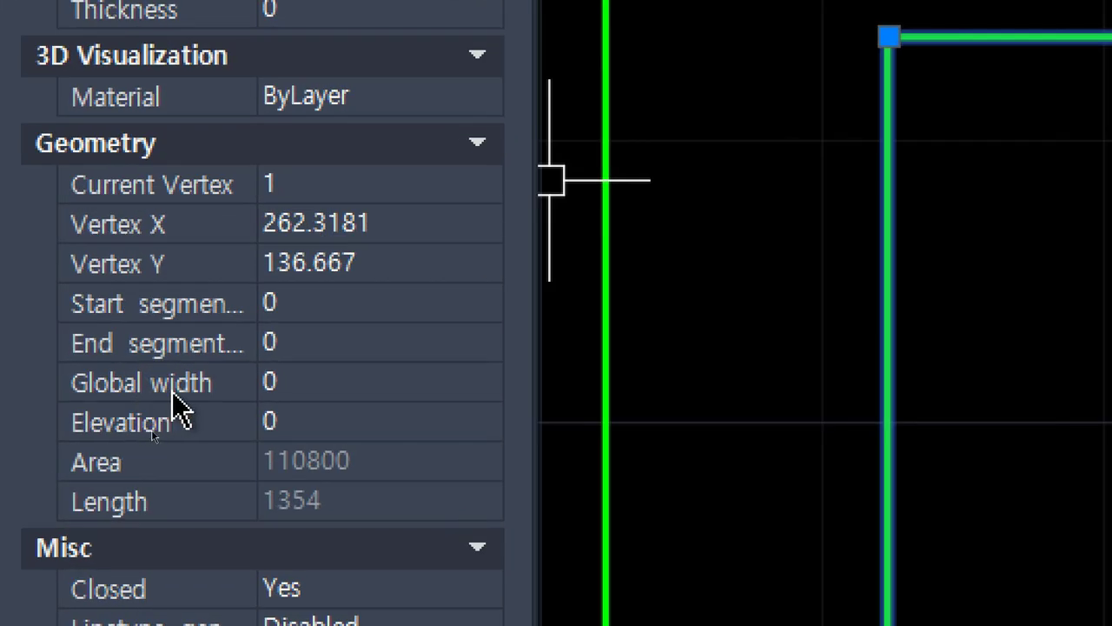
{"action": "left_click", "coordinate": [287, 382]}
{"action": "type", "text": "1"}
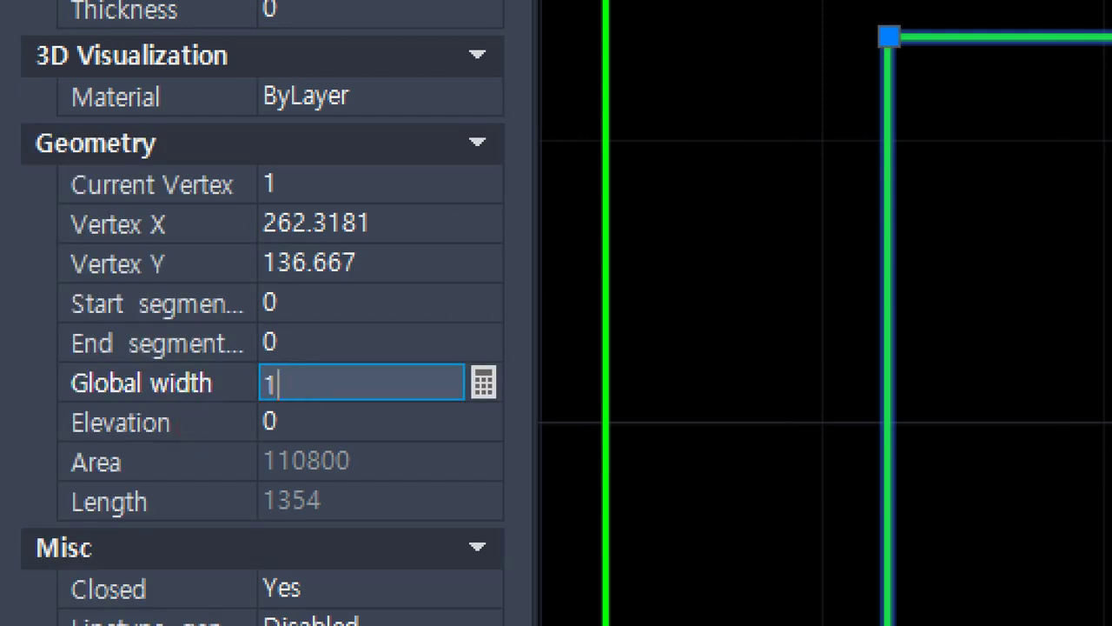
{"action": "key", "text": "Return"}
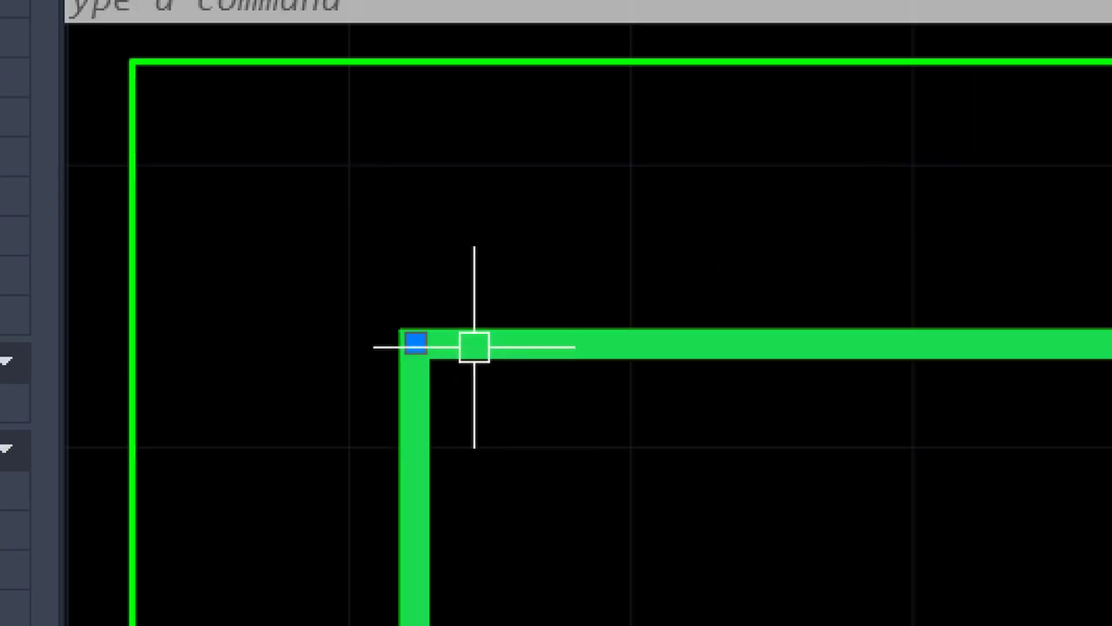
{"action": "middle_click_drag", "start_coordinate": [909, 101], "coordinate": [1094, 23]}
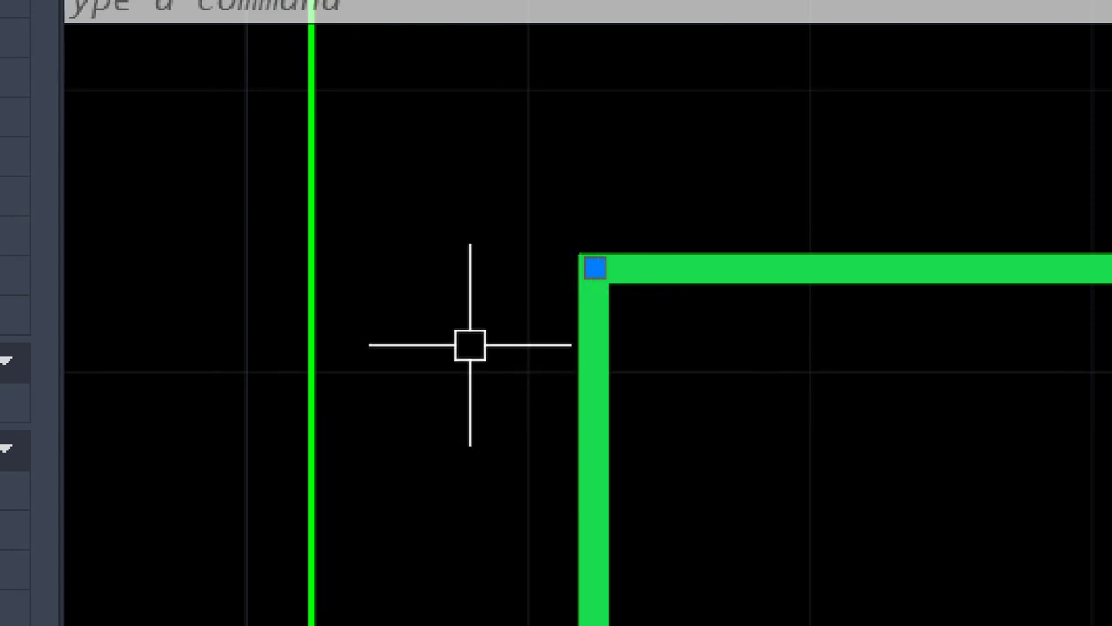
{"action": "key", "text": "Escape"}
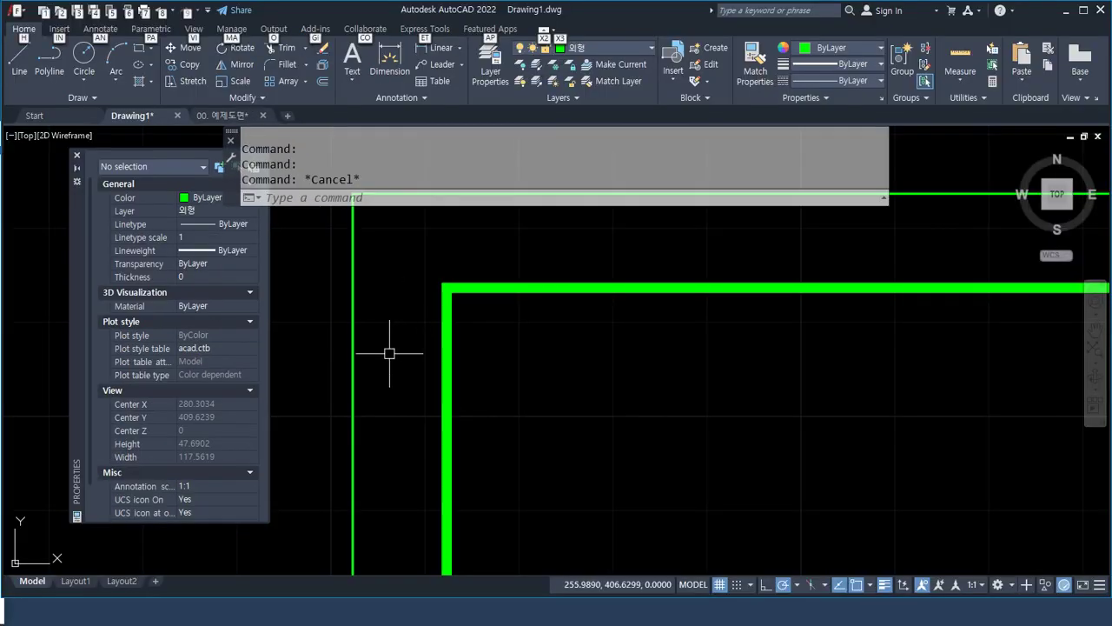
Switch to the Notepad notes and add the heading "테두리선" with the line "A0,A1 20mm" above the drawing commands section.
{"action": "key", "text": "alt+Tab"}
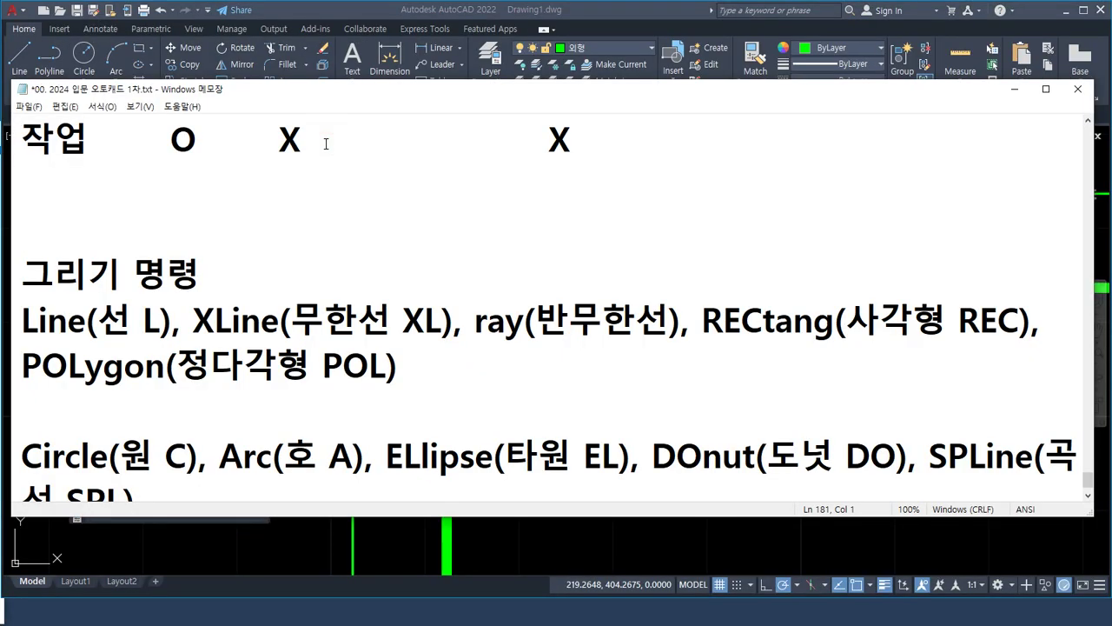
{"action": "type", "text": "테두리"}
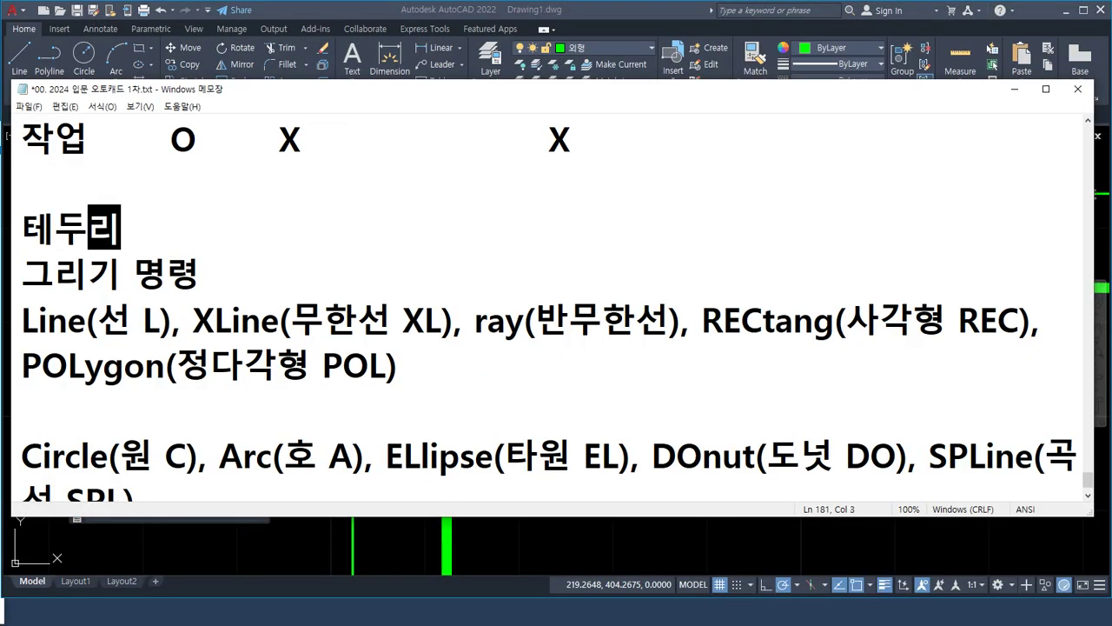
{"action": "type", "text": "선"}
{"action": "key", "text": "Return"}
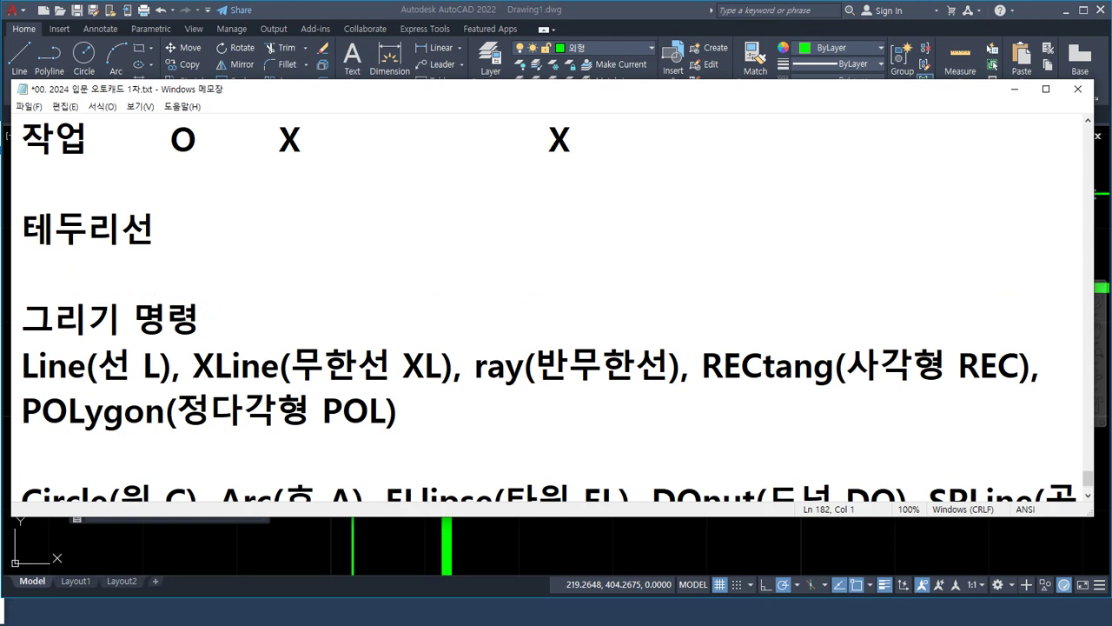
{"action": "type", "text": "A0,A"}
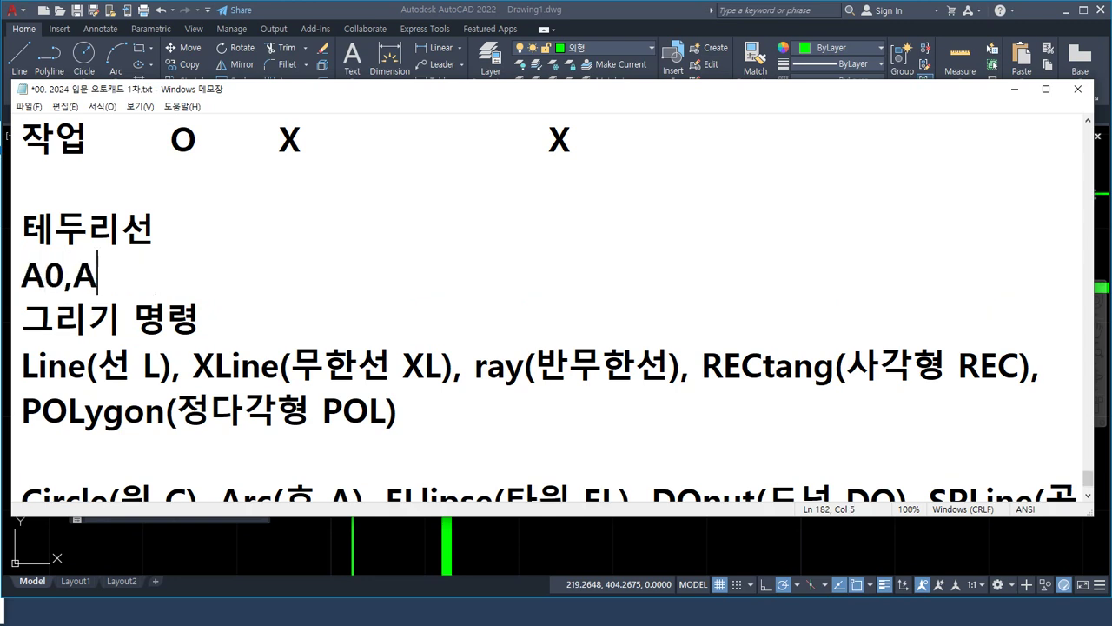
{"action": "type", "text": "1 20mm"}
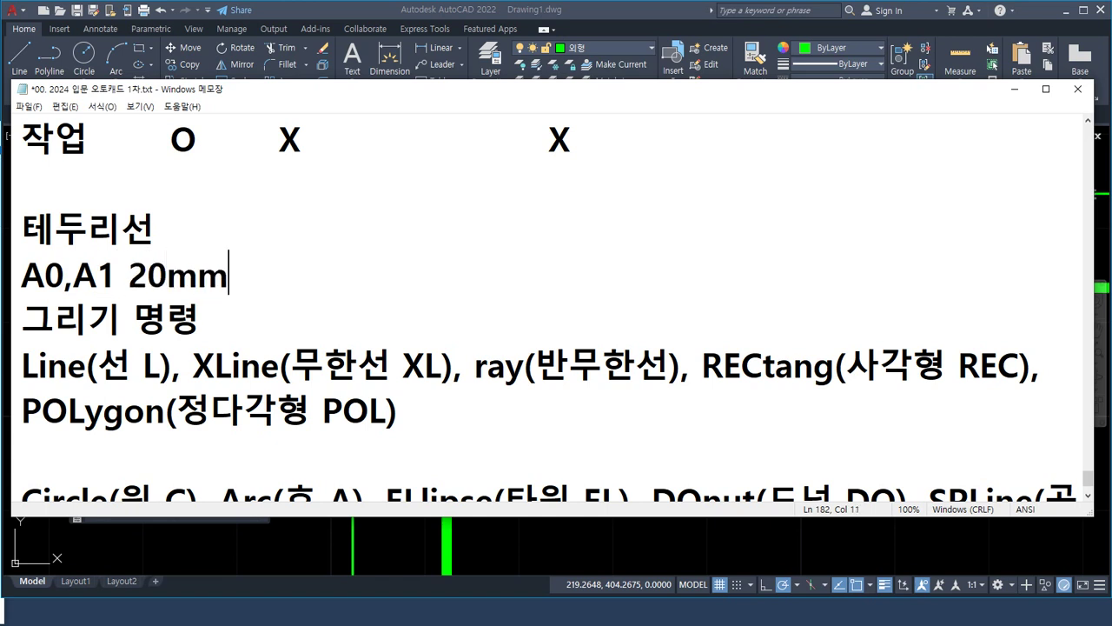
{"action": "key", "text": "Return"}
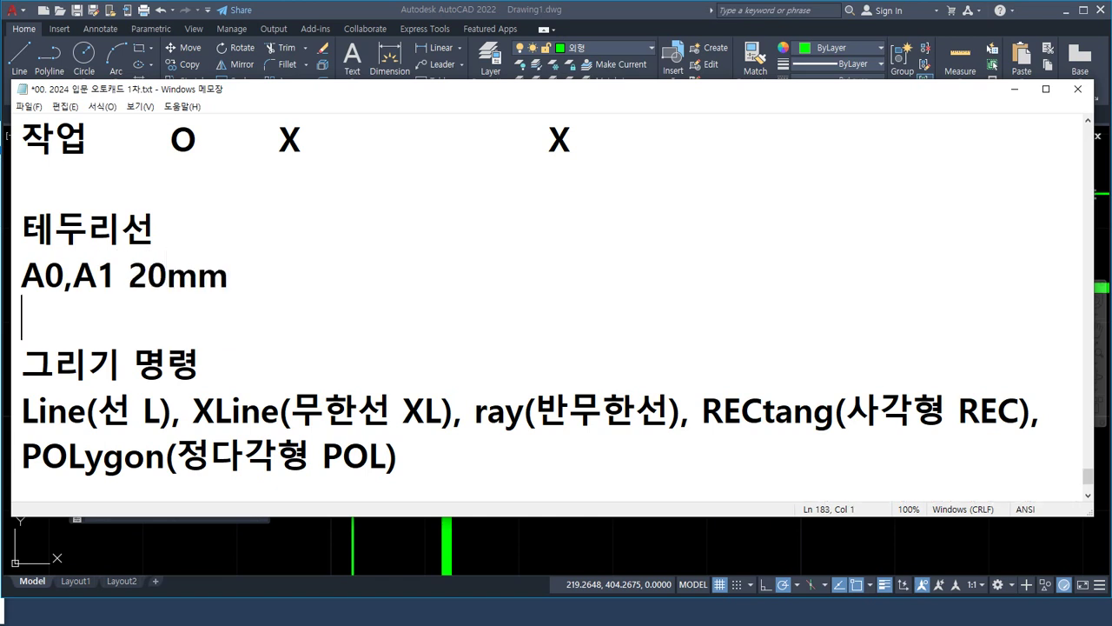
Add the line "A2~ 10mm" below the A0,A1 border entry.
{"action": "type", "text": "A2~ "}
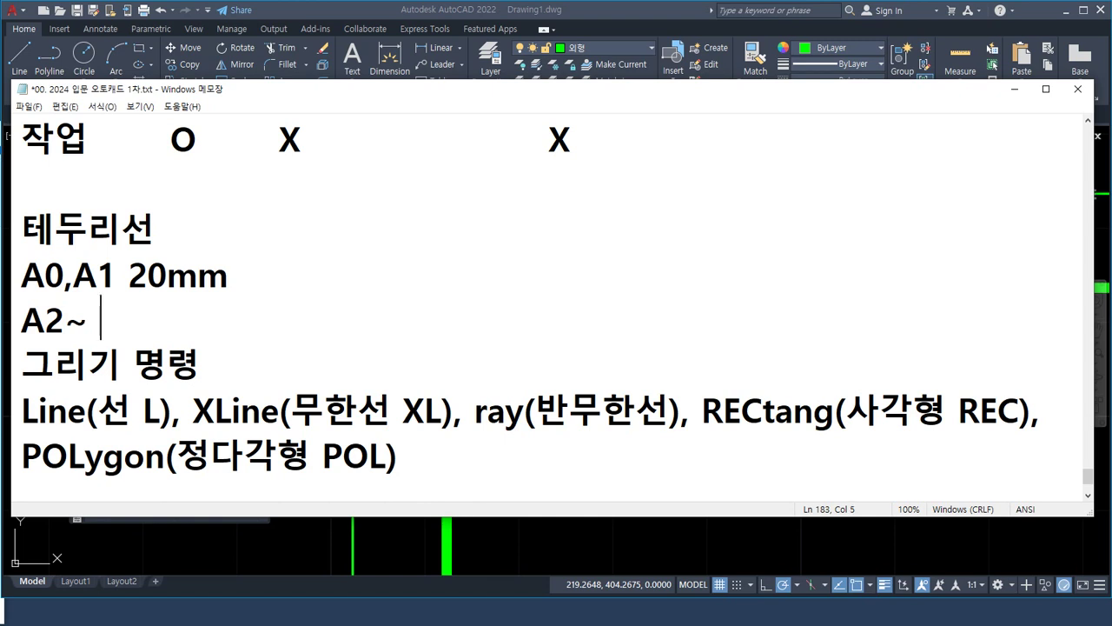
{"action": "type", "text": "12"}
{"action": "key", "text": "BackSpace"}
{"action": "key", "text": "BackSpace"}
{"action": "type", "text": "10"}
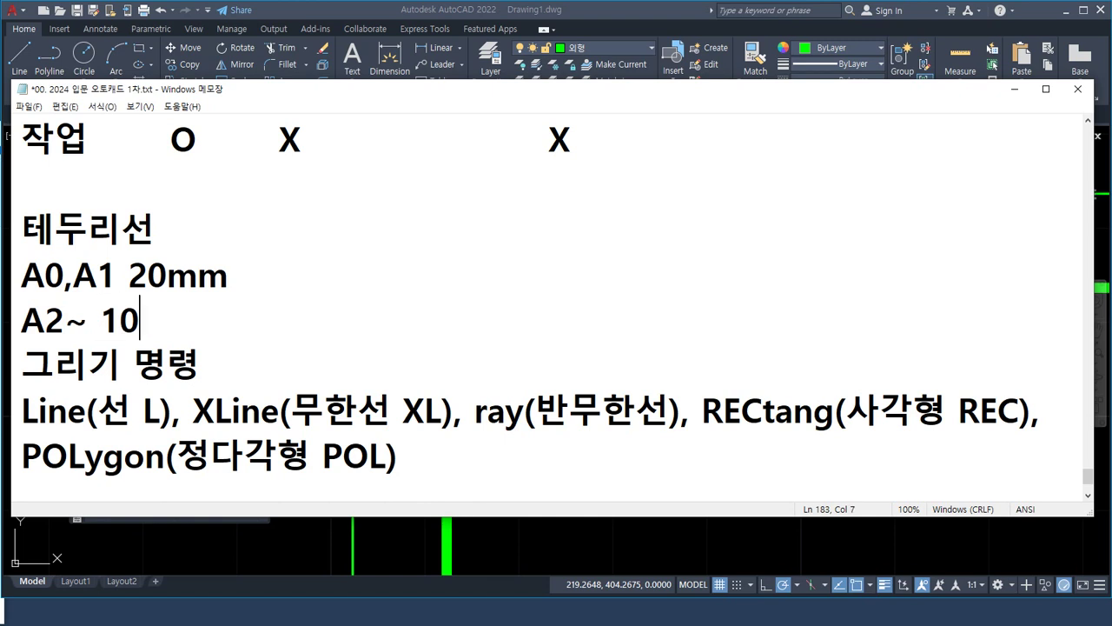
{"action": "type", "text": "mm"}
{"action": "key", "text": "Return"}
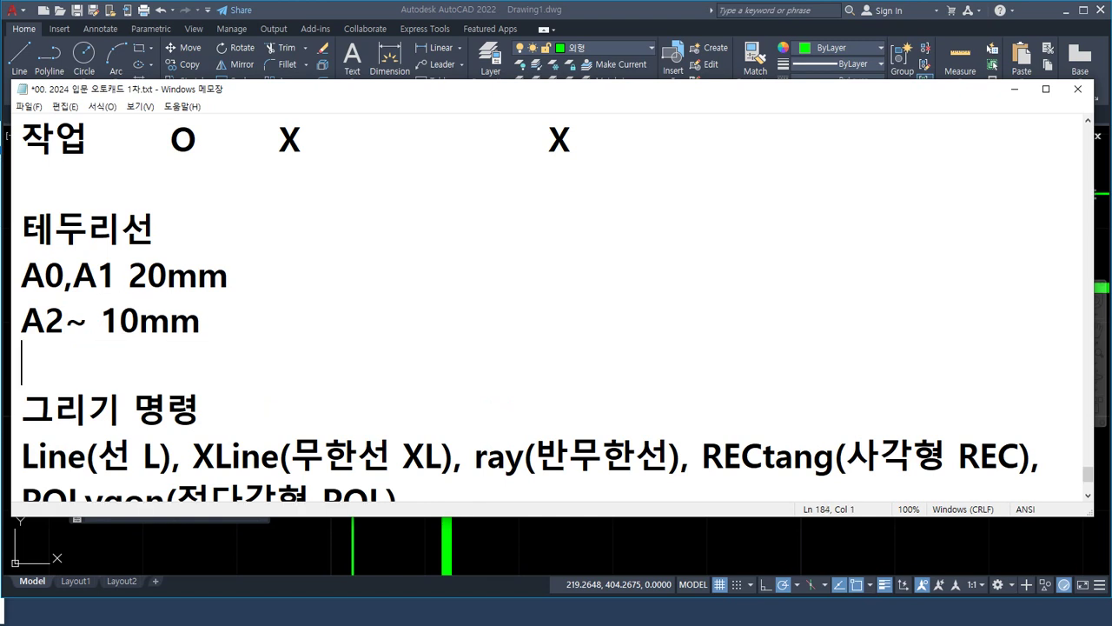
Add the line "A4 10mm, 5mm" below the A2 border entry.
{"action": "type", "text": "A4"}
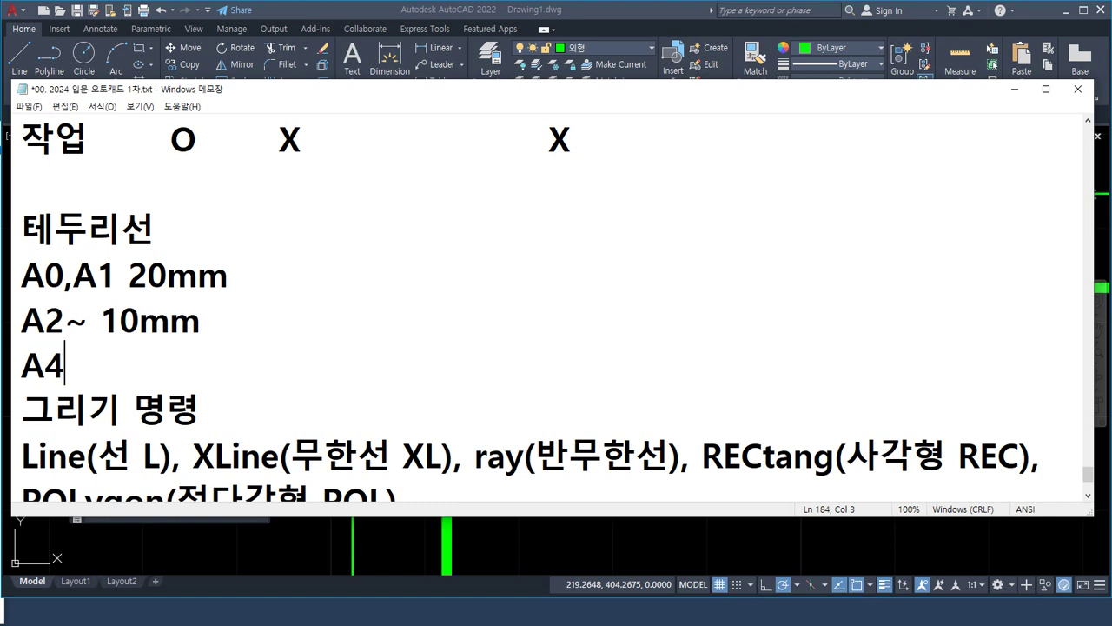
{"action": "type", "text": " 10"}
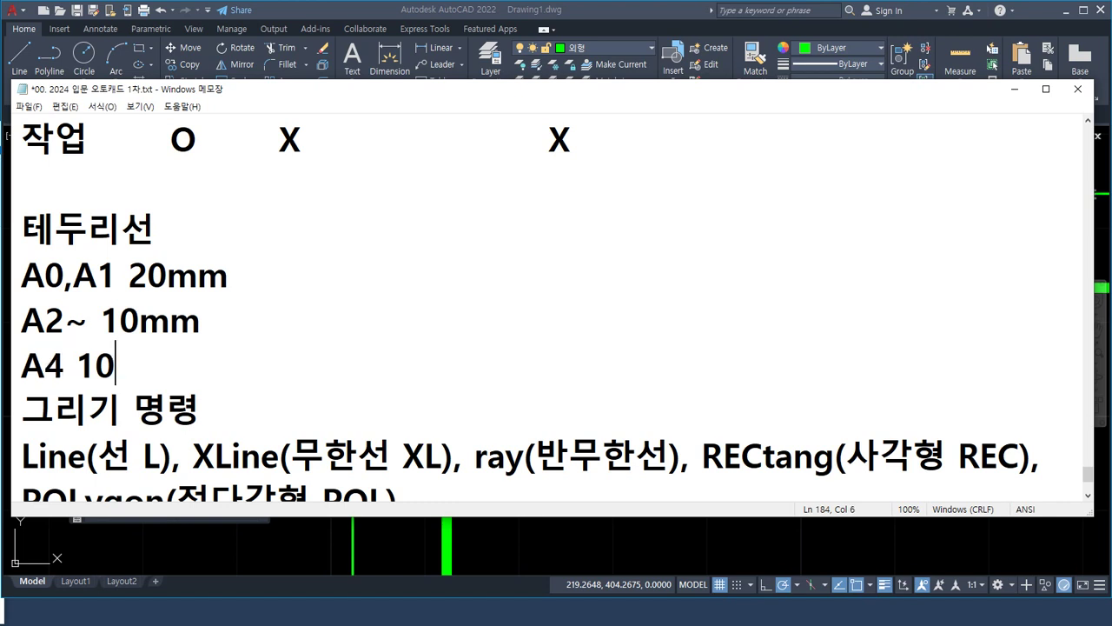
{"action": "type", "text": "mm,"}
{"action": "key", "text": "BackSpace"}
{"action": "type", "text": "mm, "}
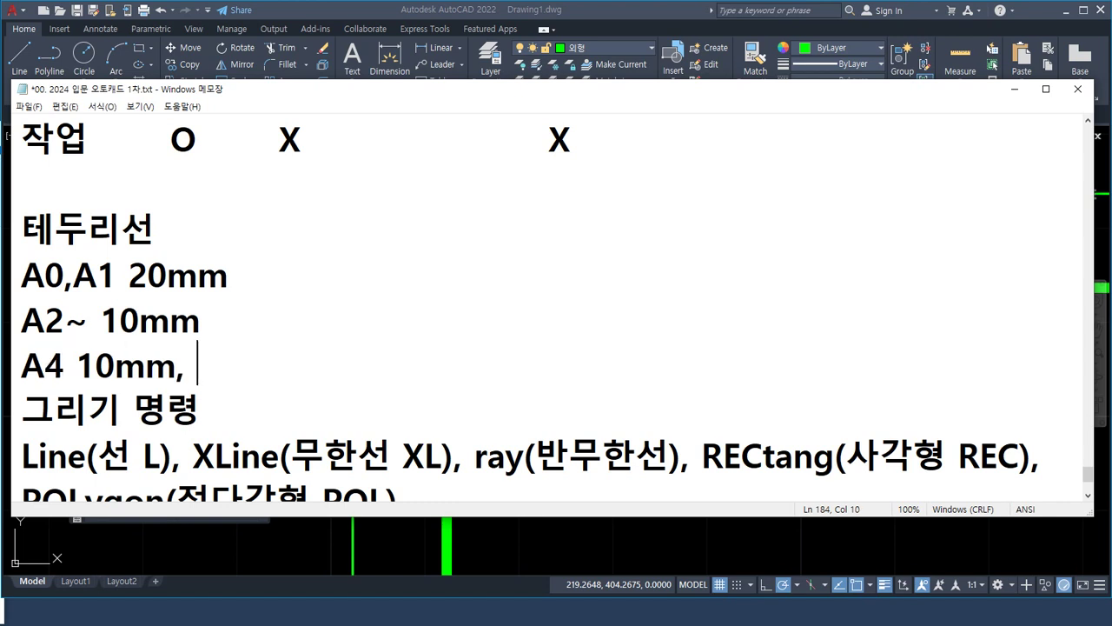
{"action": "type", "text": "5mm"}
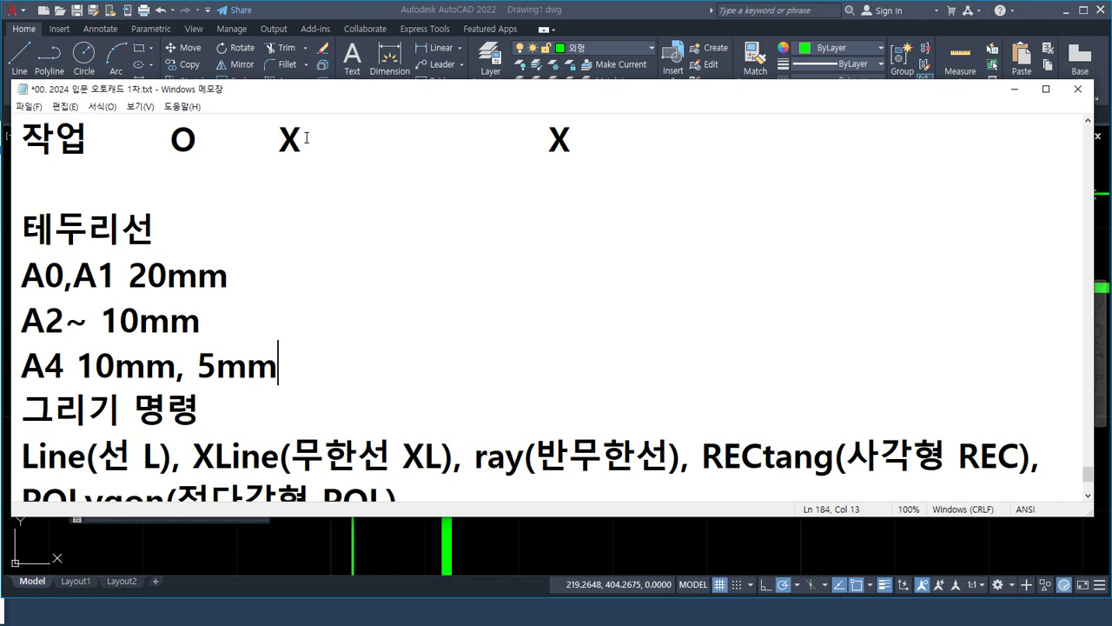
Start a new line below the A4 entry reading "도면을 제본할 경우".
{"action": "left_click_drag", "start_coordinate": [128, 276], "coordinate": [256, 279]}
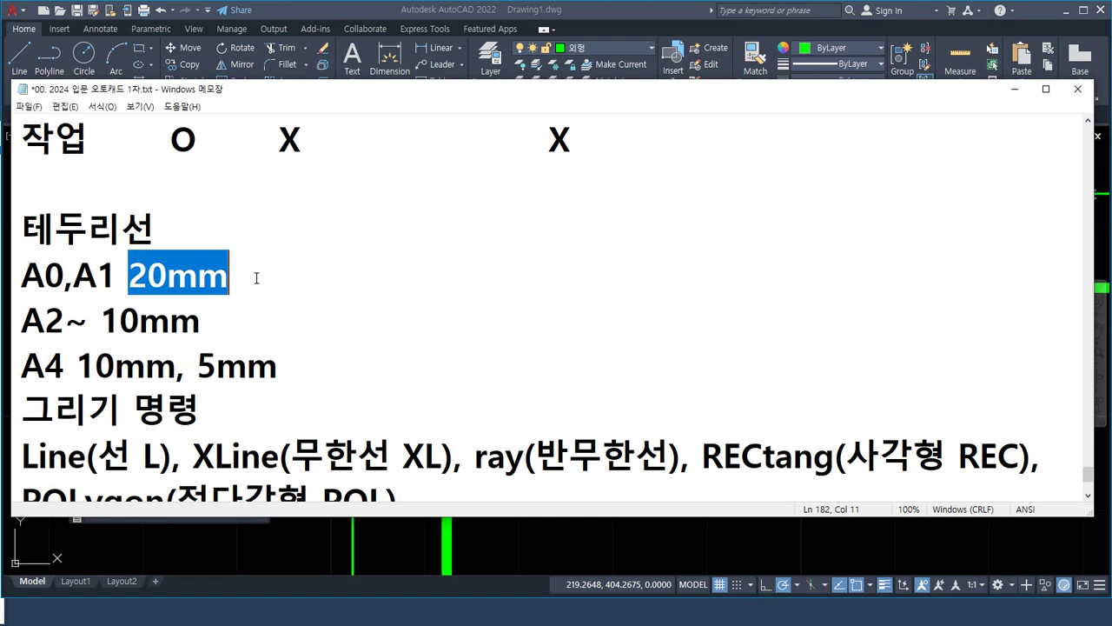
{"action": "key", "text": "Down"}
{"action": "key", "text": "Down"}
{"action": "key", "text": "End"}
{"action": "key", "text": "Return"}
{"action": "type", "text": "\\"}
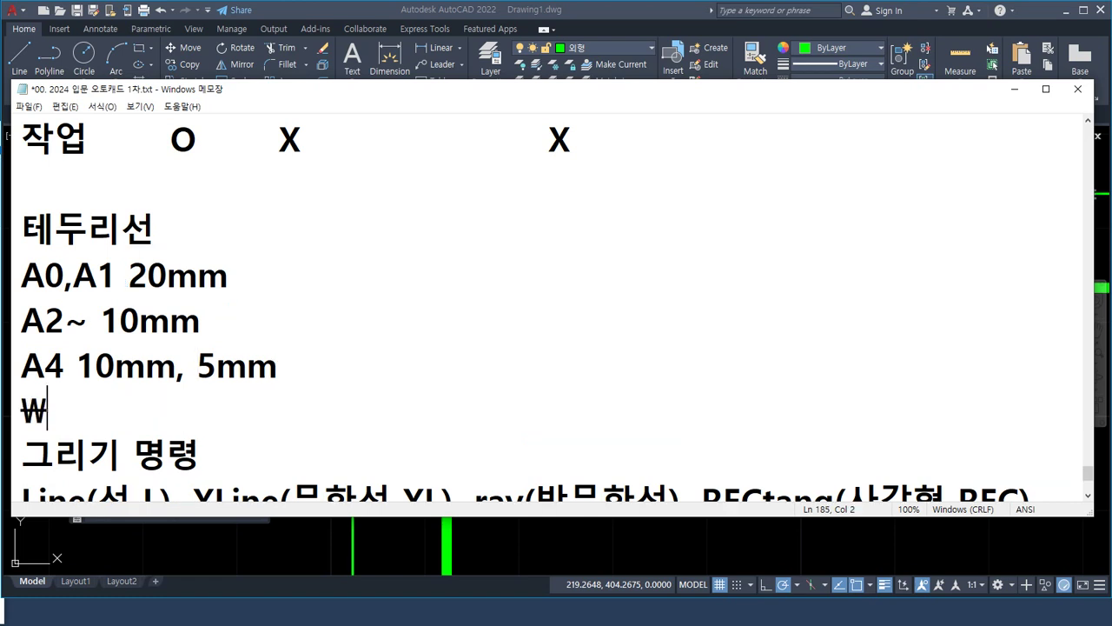
{"action": "key", "text": "BackSpace"}
{"action": "type", "text": "eha"}
{"action": "key", "text": "BackSpace"}
{"action": "key", "text": "BackSpace"}
{"action": "key", "text": "BackSpace"}
{"action": "key", "text": "Hangul"}
{"action": "type", "text": "도며ㄴ으"}
{"action": "type", "text": "본"}
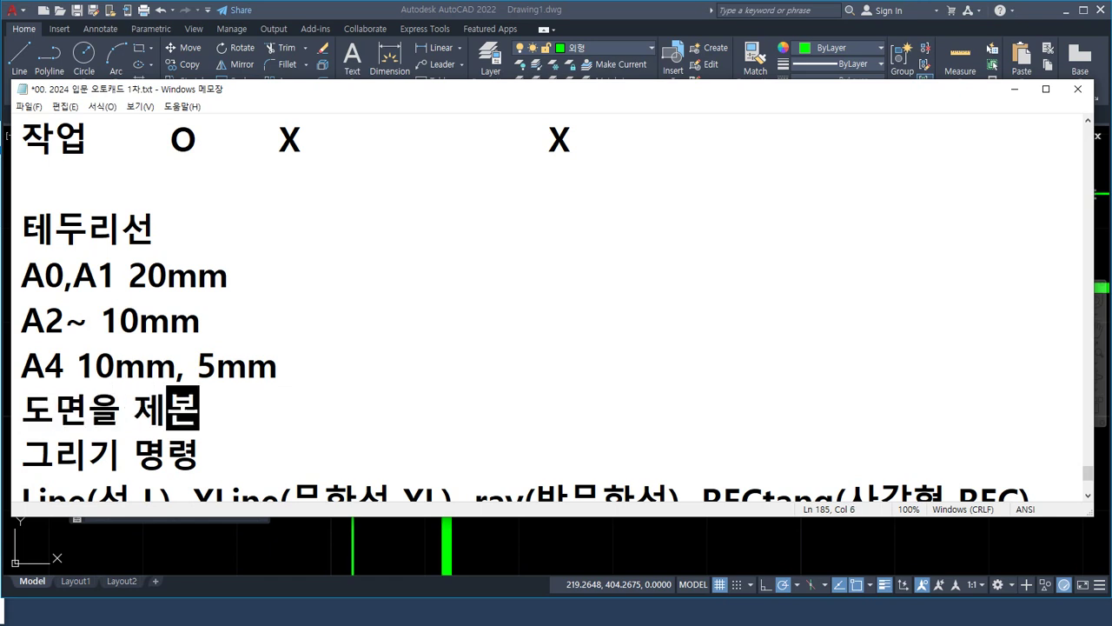
{"action": "type", "text": "할"}
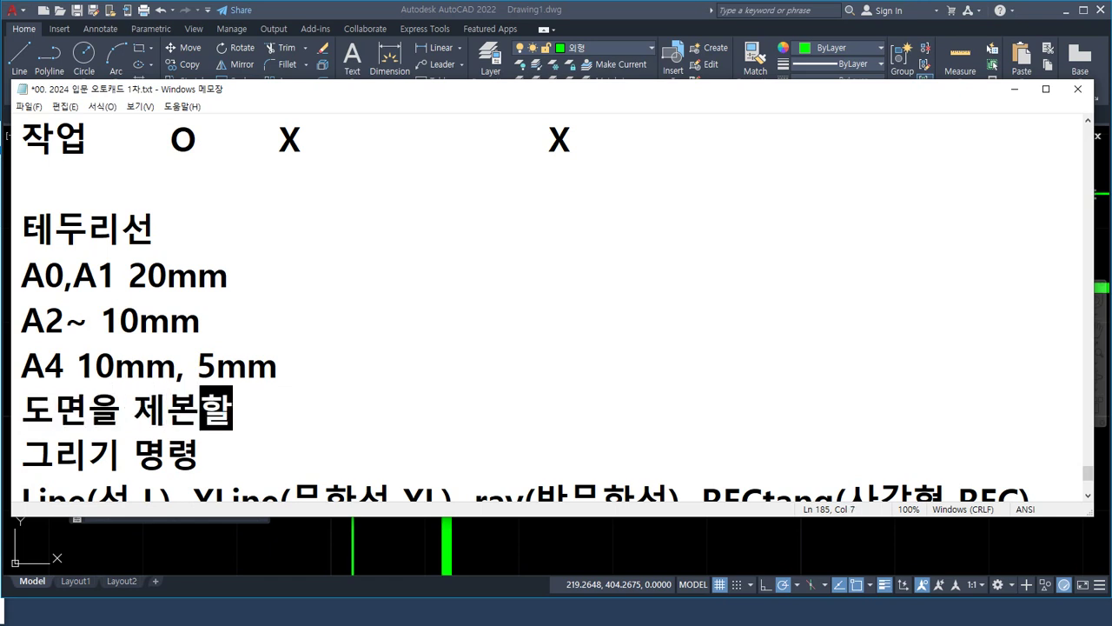
{"action": "type", "text": " 경ㅇㅜ"}
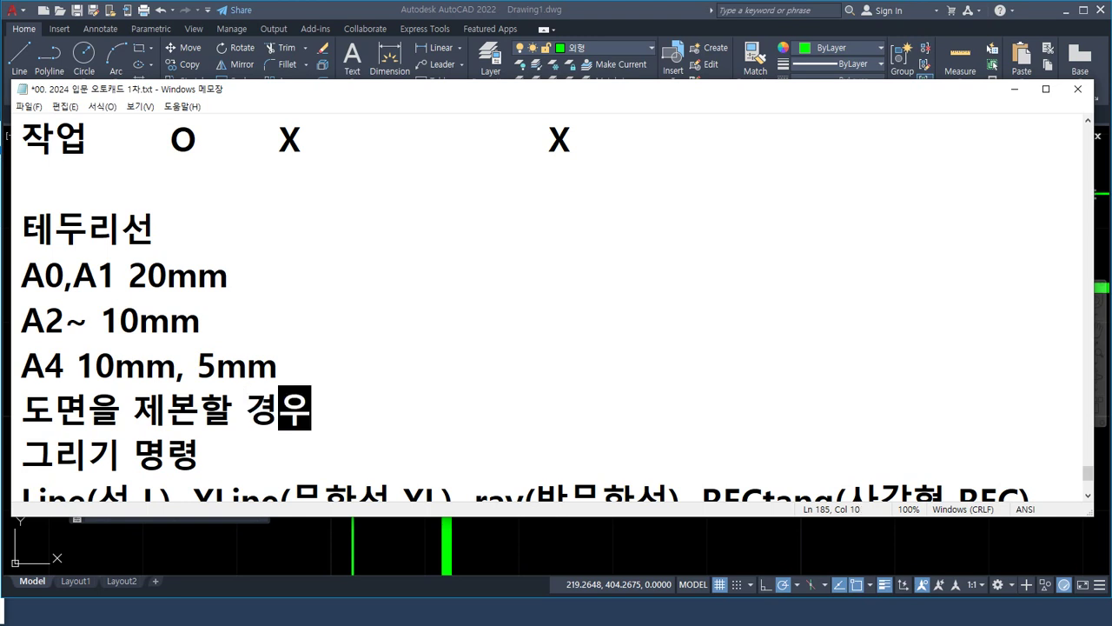
Insert "(책)" directly after "제본" in the drawing-binding note.
{"action": "key", "text": "Hangul_Hanja"}
{"action": "key", "text": "Escape"}
{"action": "key", "text": "Left"}
{"action": "key", "text": "Left"}
{"action": "key", "text": "Left"}
{"action": "key", "text": "Left"}
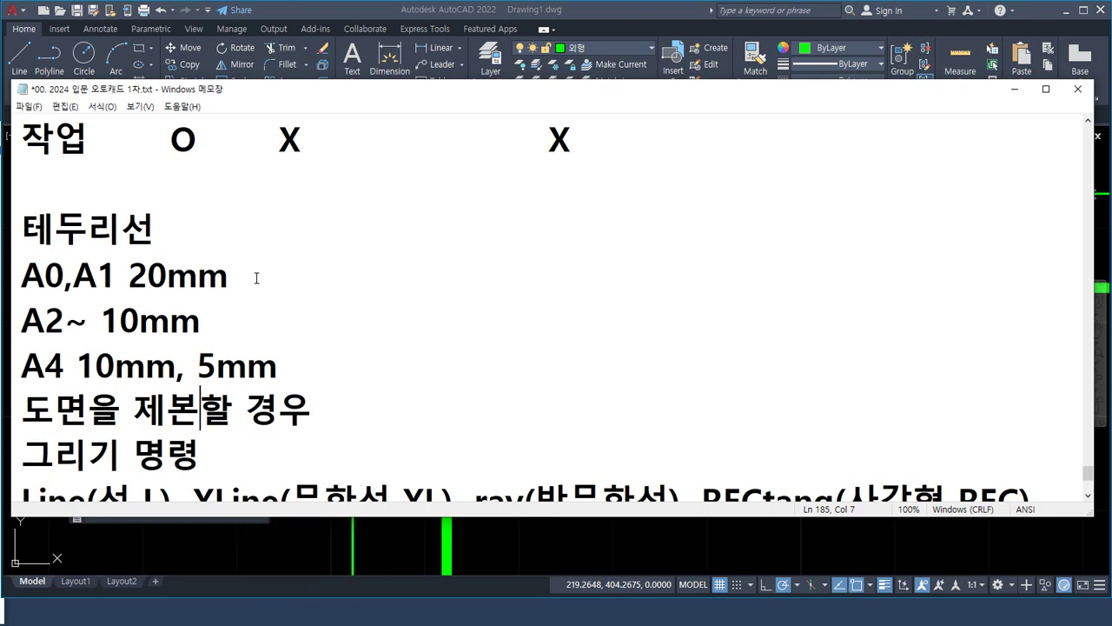
{"action": "type", "text": "(ㅊㅐㄱ)"}
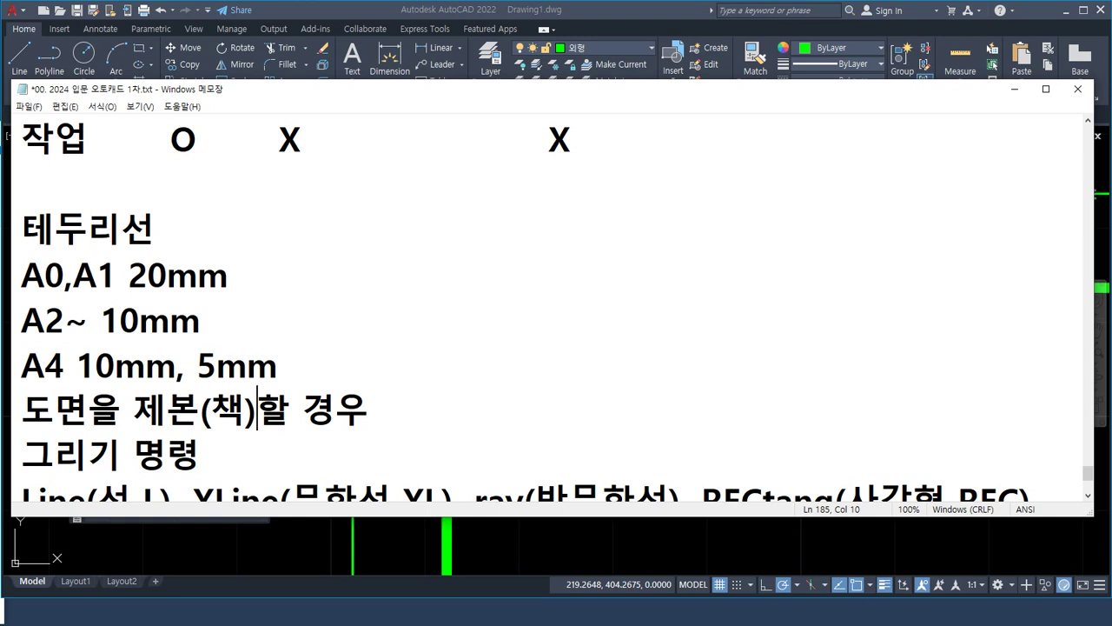
Append "왼쪽" to the end of the drawing-binding note line.
{"action": "key", "text": "End"}
{"action": "type", "text": "dhl"}
{"action": "key", "text": "BackSpace"}
{"action": "key", "text": "BackSpace"}
{"action": "key", "text": "BackSpace"}
{"action": "key", "text": "Hangul"}
{"action": "type", "text": "오ㅣ쪽"}
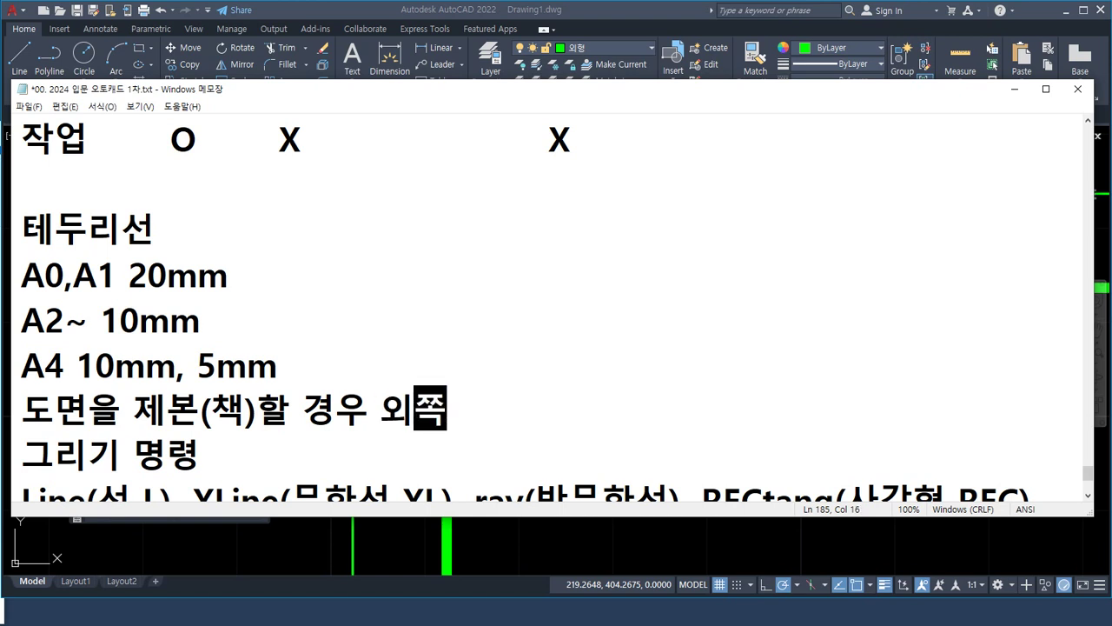
{"action": "key", "text": "BackSpace"}
{"action": "key", "text": "BackSpace"}
{"action": "key", "text": "BackSpace"}
{"action": "key", "text": "BackSpace"}
{"action": "type", "text": "왼쪽"}
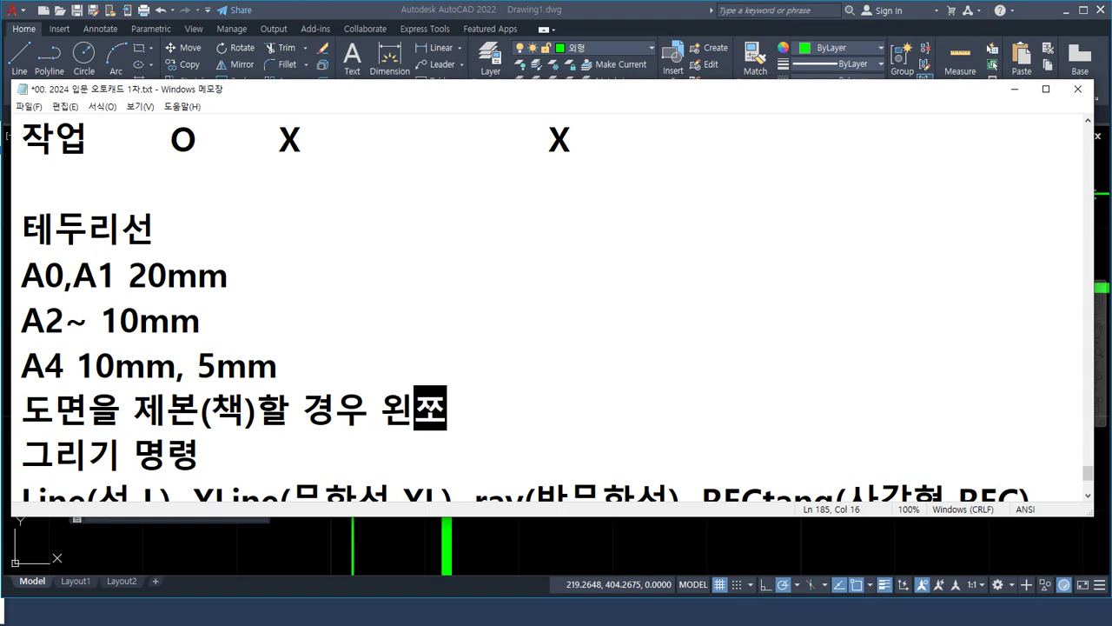
Complete the binding note with "테두리선의 간격은 25mm" and start a new line below it.
{"action": "type", "text": " 데"}
{"action": "key", "text": "BackSpace"}
{"action": "key", "text": "BackSpace"}
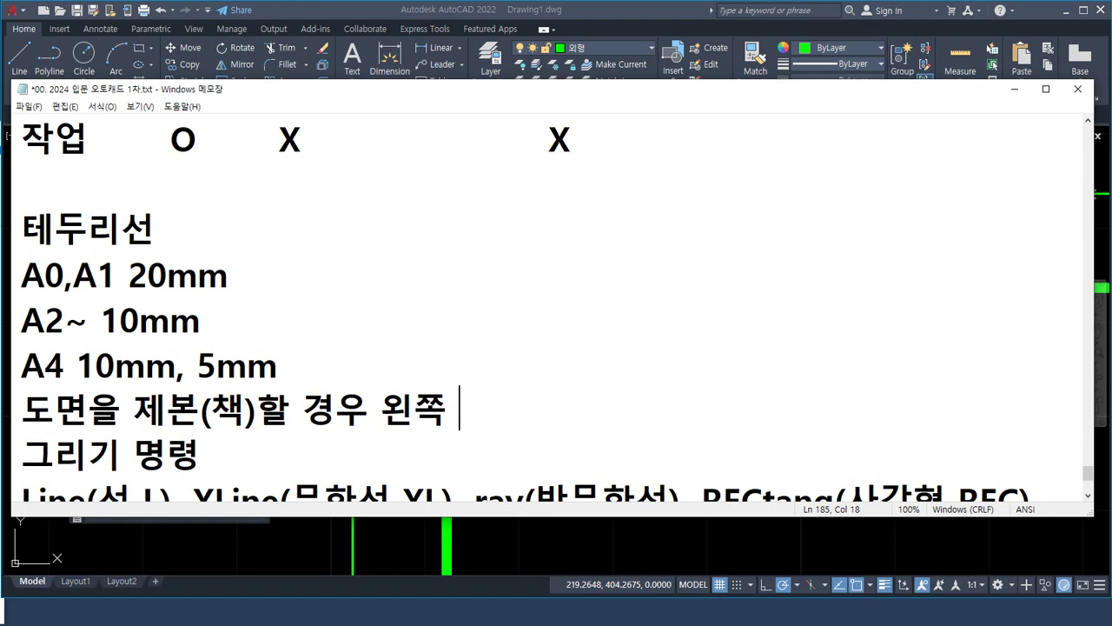
{"action": "type", "text": "템두리선의 간"}
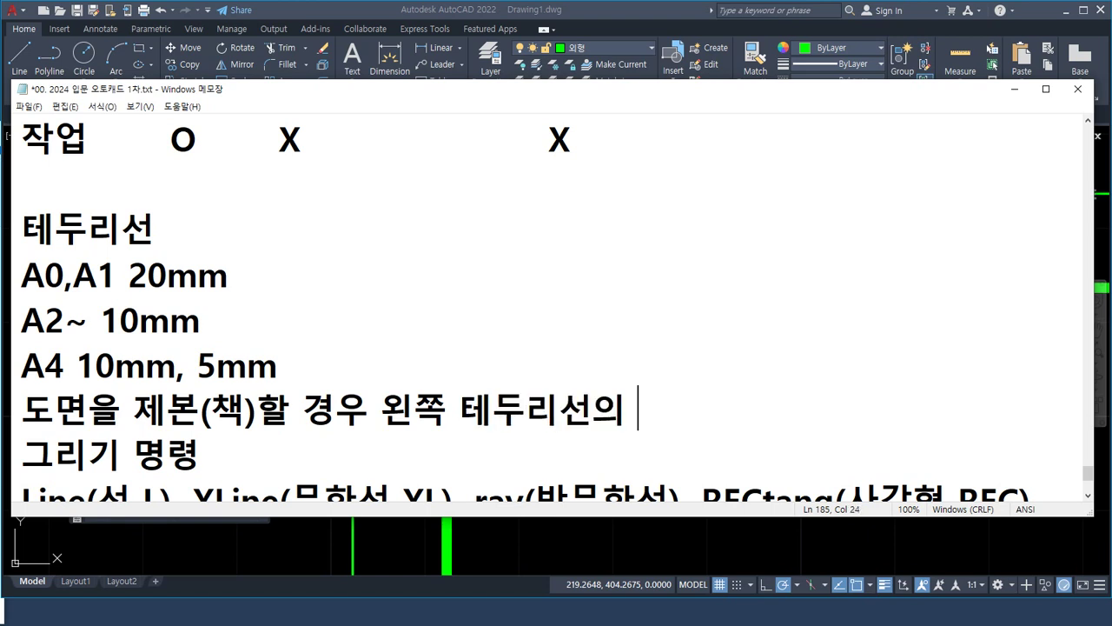
{"action": "type", "text": "격은"}
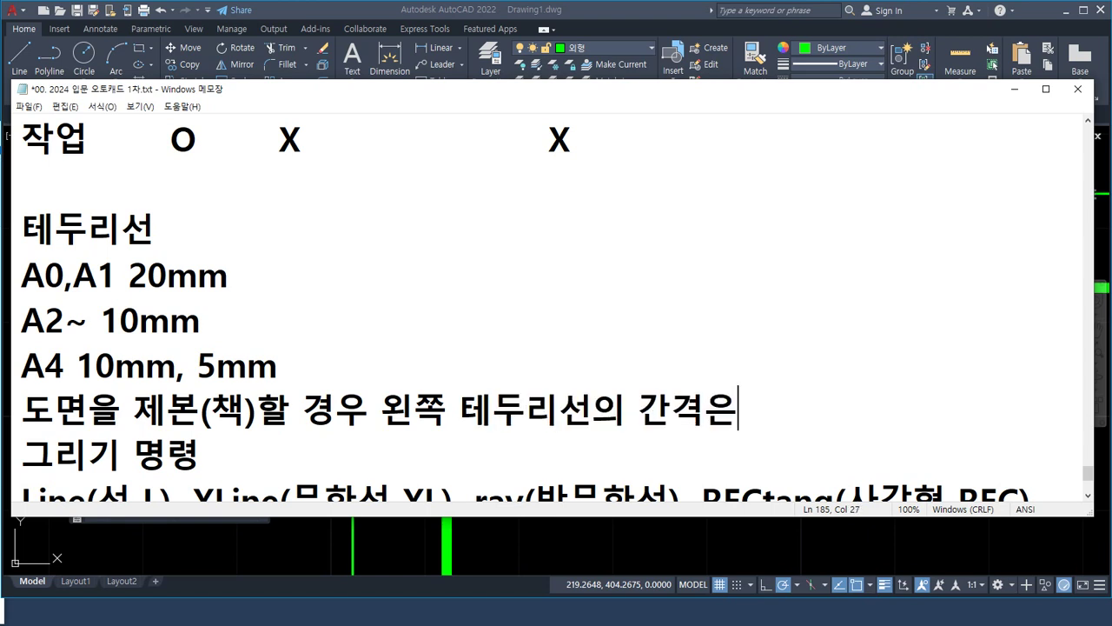
{"action": "type", "text": " 25mm"}
{"action": "key", "text": "Return"}
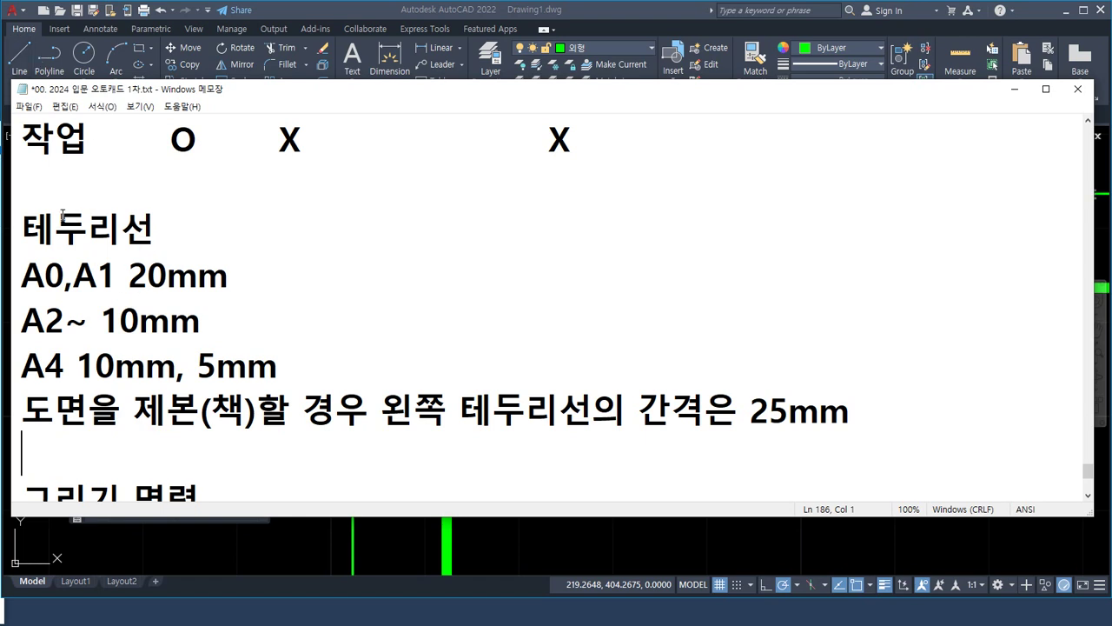
Switch to AutoCAD and examine the gap between the sheet outline and the thick border at their upper-left corner.
{"action": "mouse_move", "coordinate": [20, 209]}
{"action": "left_mouse_down"}
{"action": "mouse_move", "coordinate": [69, 447]}
{"action": "mouse_move", "coordinate": [700, 459]}
{"action": "mouse_move", "coordinate": [632, 249]}
{"action": "mouse_move", "coordinate": [129, 198]}
{"action": "mouse_move", "coordinate": [38, 219]}
{"action": "left_mouse_up"}
{"action": "key", "text": "Escape"}
{"action": "left_click", "coordinate": [360, 7]}
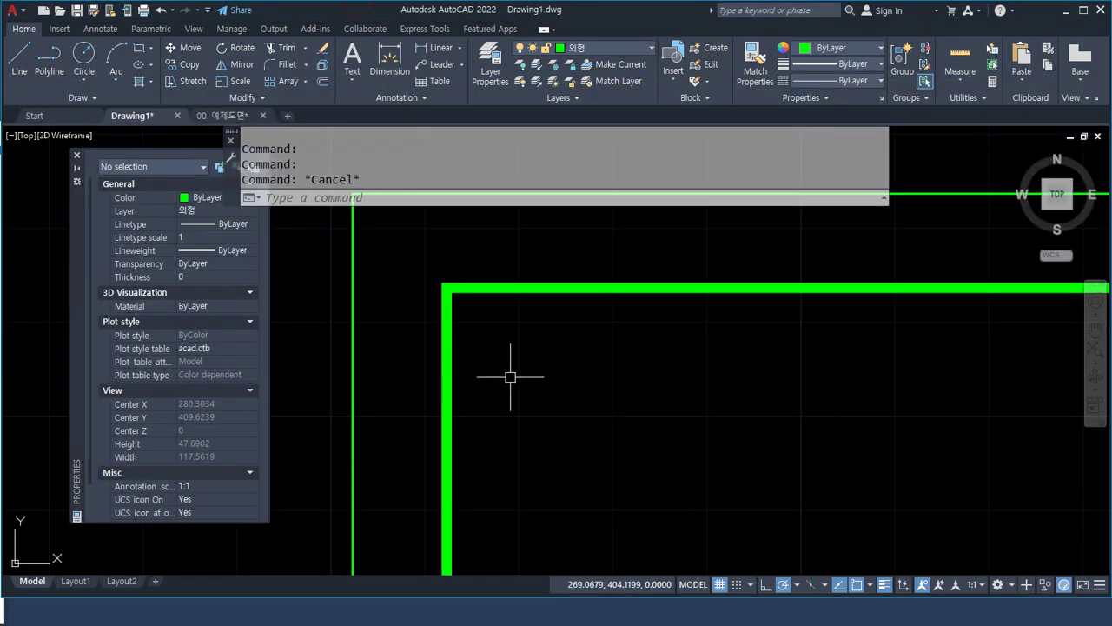
{"action": "scroll", "coordinate": [474, 315], "scroll_direction": "down", "scroll_amount": 2}
{"action": "scroll", "coordinate": [474, 315], "scroll_direction": "up", "scroll_amount": 2}
{"action": "middle_click_drag", "start_coordinate": [472, 311], "coordinate": [379, 365]}
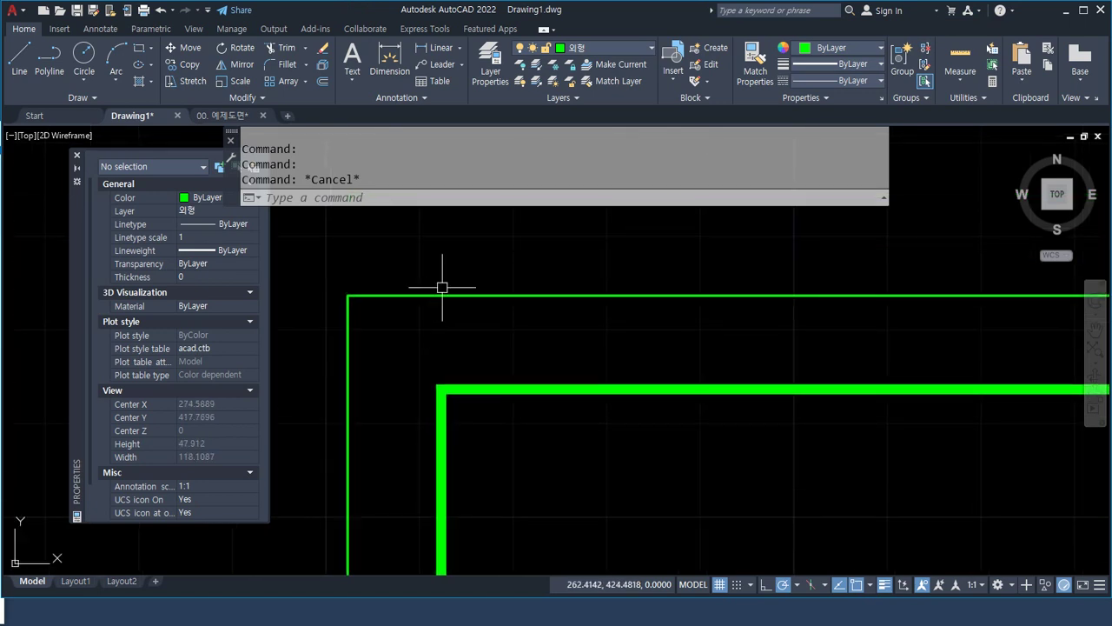
{"action": "left_click_drag", "start_coordinate": [444, 273], "coordinate": [477, 284]}
{"action": "mouse_move", "coordinate": [534, 306]}
{"action": "left_mouse_down"}
{"action": "mouse_move", "coordinate": [527, 272]}
{"action": "mouse_move", "coordinate": [549, 249]}
{"action": "mouse_move", "coordinate": [538, 269]}
{"action": "mouse_move", "coordinate": [565, 290]}
{"action": "left_mouse_up"}
{"action": "mouse_move", "coordinate": [666, 304]}
{"action": "left_mouse_down"}
{"action": "mouse_move", "coordinate": [674, 364]}
{"action": "mouse_move", "coordinate": [687, 366]}
{"action": "left_mouse_up"}
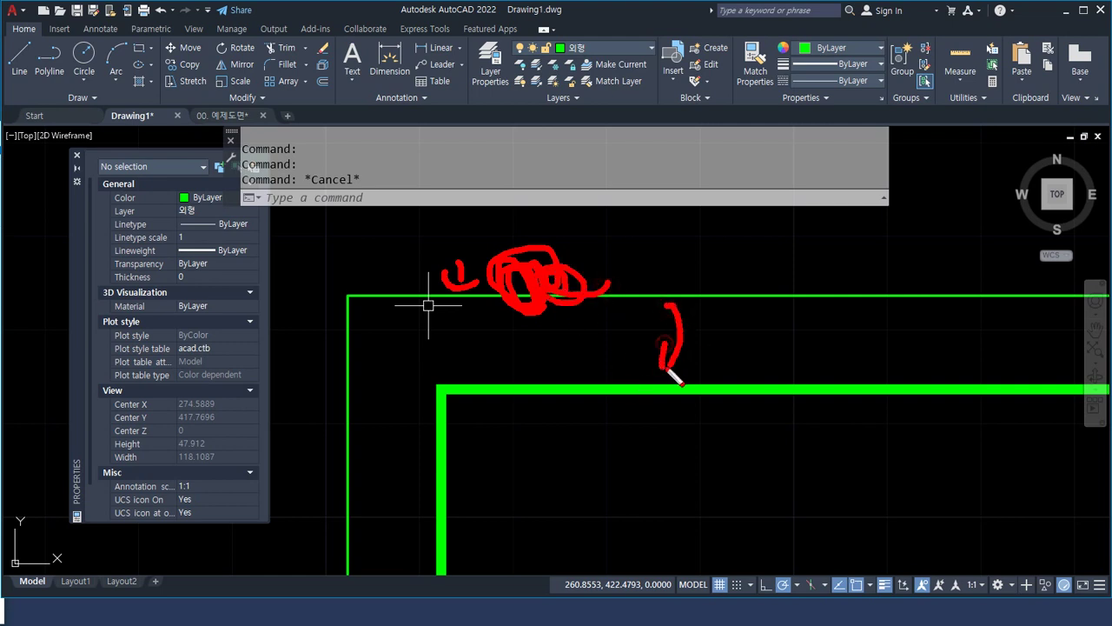
{"action": "mouse_move", "coordinate": [714, 331]}
{"action": "left_mouse_down"}
{"action": "mouse_move", "coordinate": [713, 350]}
{"action": "mouse_move", "coordinate": [740, 348]}
{"action": "left_mouse_up"}
{"action": "mouse_move", "coordinate": [491, 422]}
{"action": "left_mouse_down"}
{"action": "mouse_move", "coordinate": [416, 377]}
{"action": "mouse_move", "coordinate": [452, 439]}
{"action": "mouse_move", "coordinate": [439, 409]}
{"action": "mouse_move", "coordinate": [477, 402]}
{"action": "mouse_move", "coordinate": [439, 409]}
{"action": "mouse_move", "coordinate": [448, 415]}
{"action": "left_mouse_up"}
{"action": "key", "text": "Escape"}
Select the thick inner border, examine its global width among the polyline properties, and deselect it.
{"action": "left_click", "coordinate": [460, 391]}
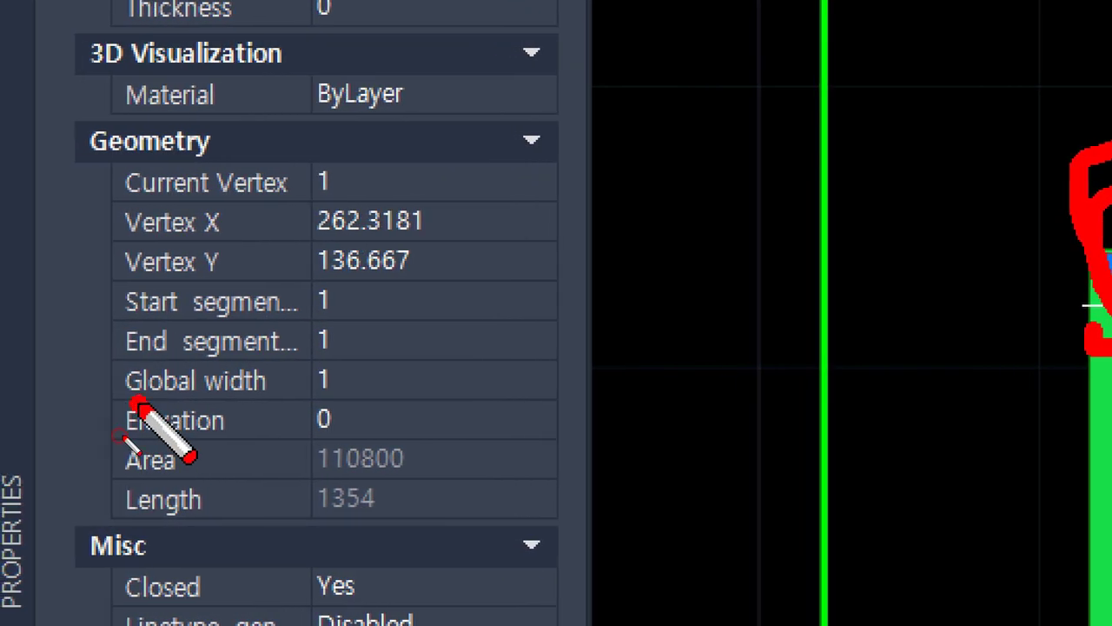
{"action": "left_click_drag", "start_coordinate": [124, 404], "coordinate": [274, 407]}
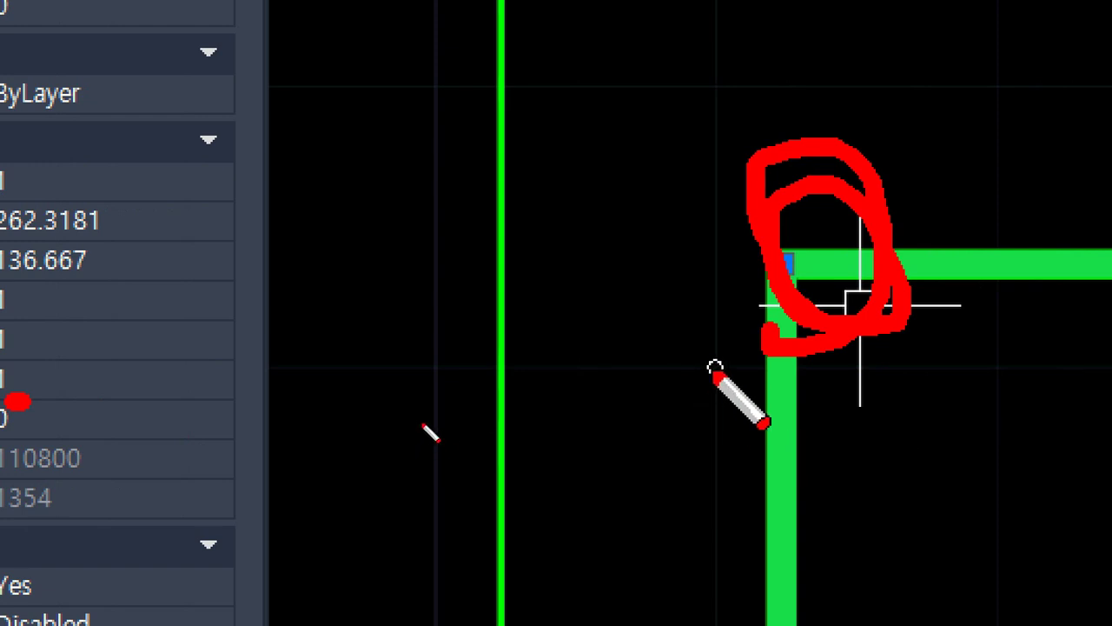
{"action": "key", "text": "Escape"}
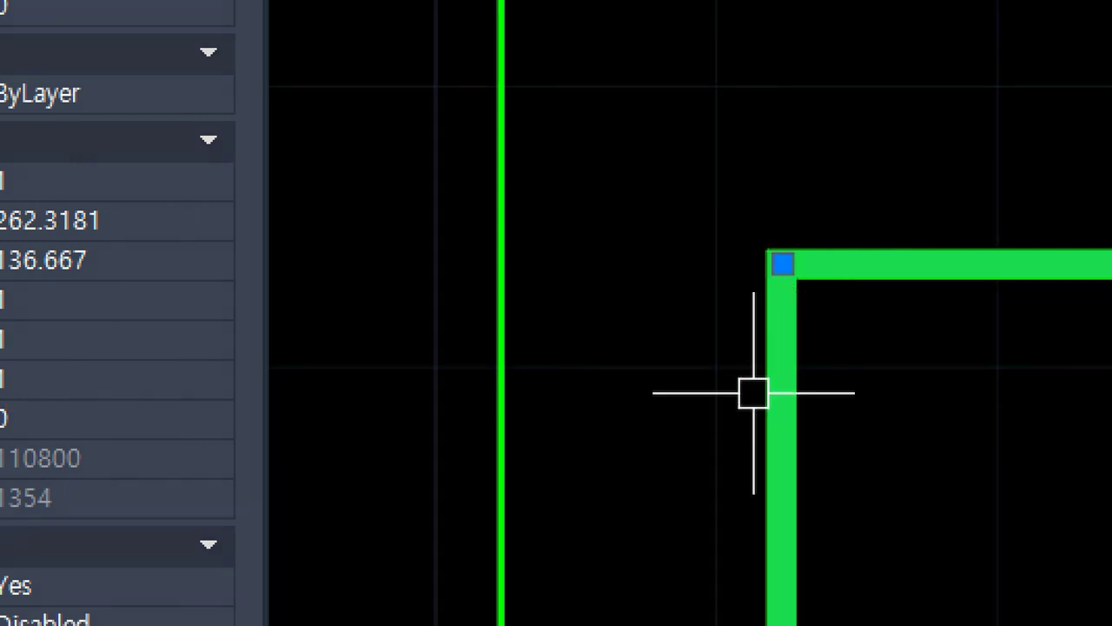
{"action": "key", "text": "Escape"}
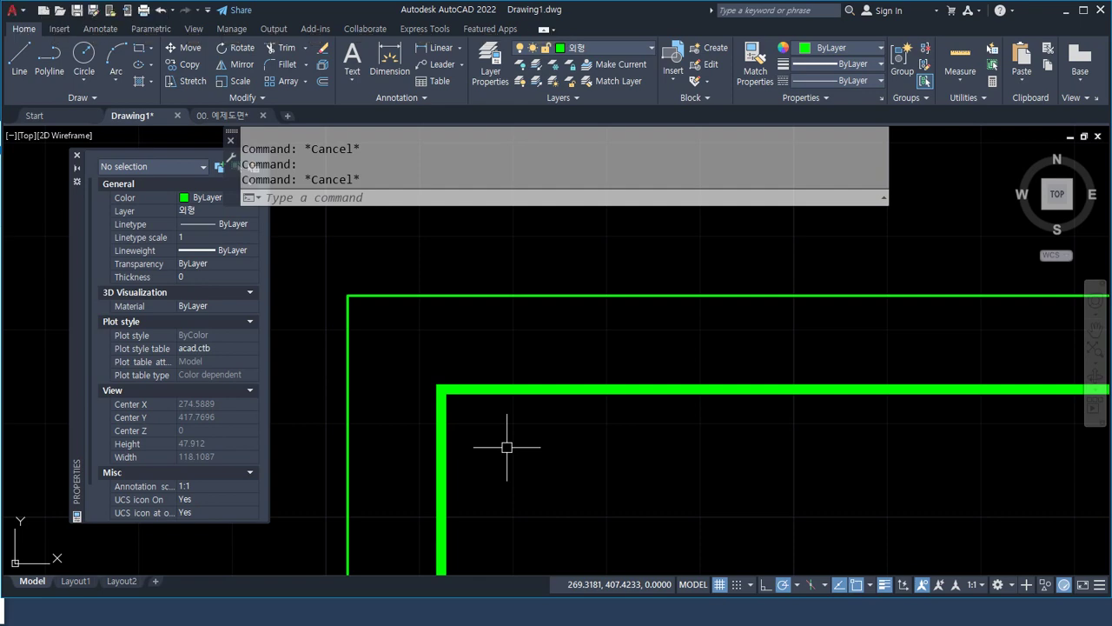
Switch to Notepad and break the drawing-commands line so that RECtang starts a new line.
{"action": "scroll", "coordinate": [319, 240], "scroll_direction": "down", "scroll_amount": 10}
{"action": "key", "text": "alt+Tab"}
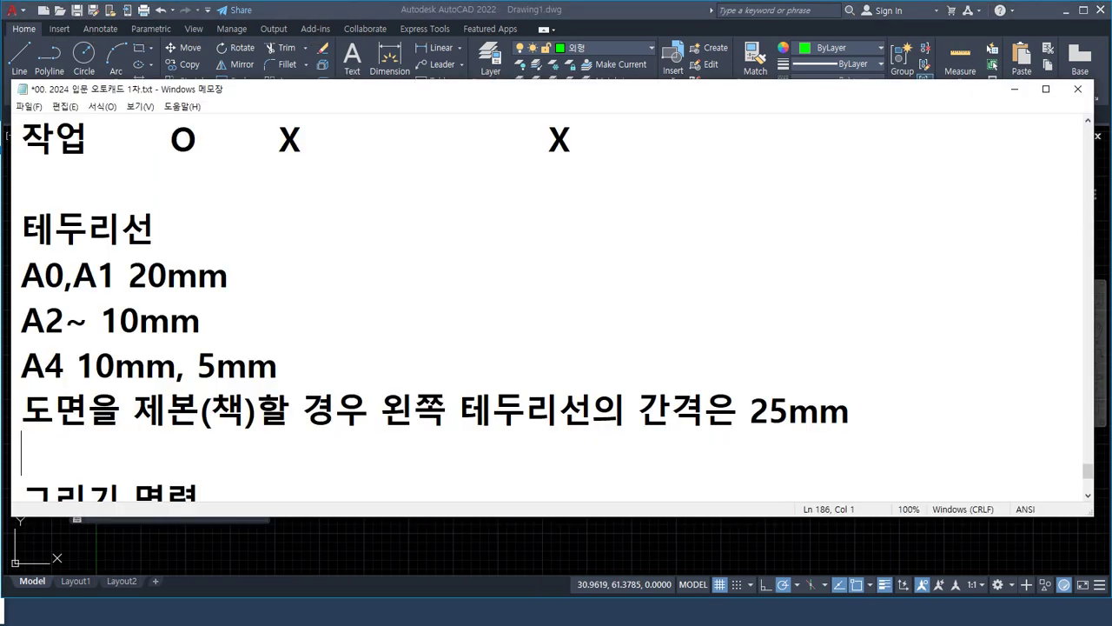
{"action": "scroll", "coordinate": [787, 273], "scroll_direction": "down", "scroll_amount": 2}
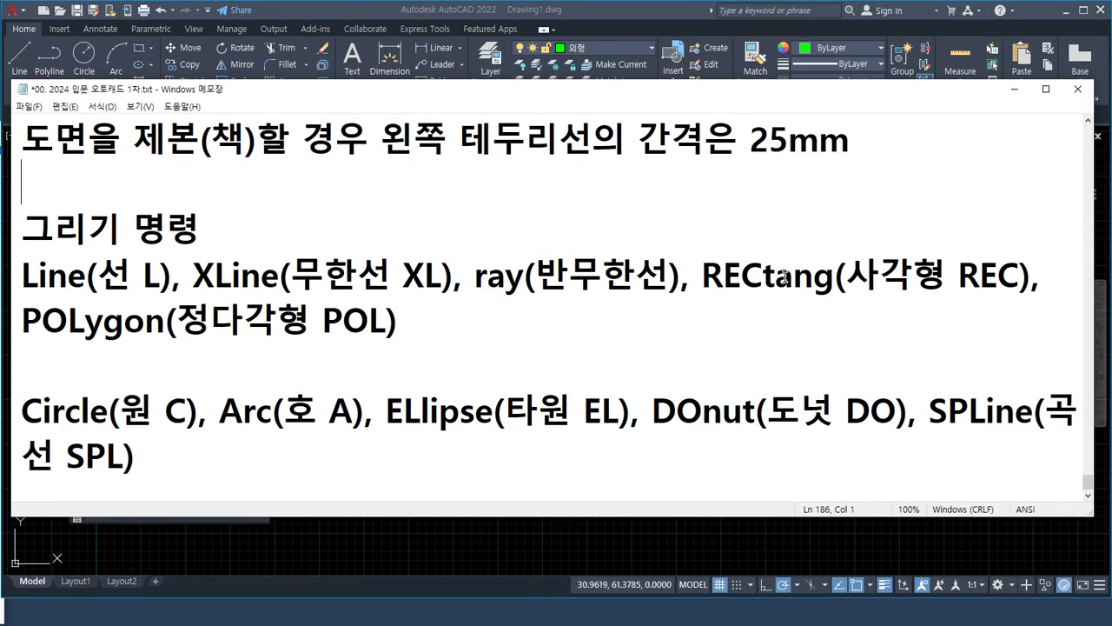
{"action": "left_click", "coordinate": [702, 276]}
{"action": "key", "text": "Return"}
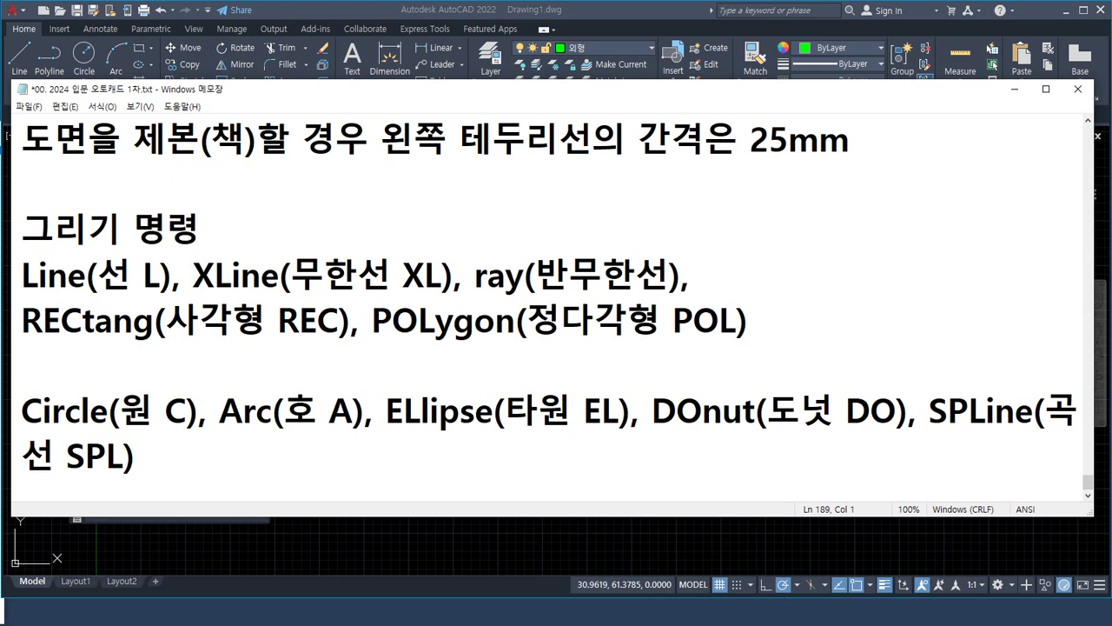
Insert "polyline(폴리선) - " in front of RECtang on the new line.
{"action": "type", "text": "polyl"}
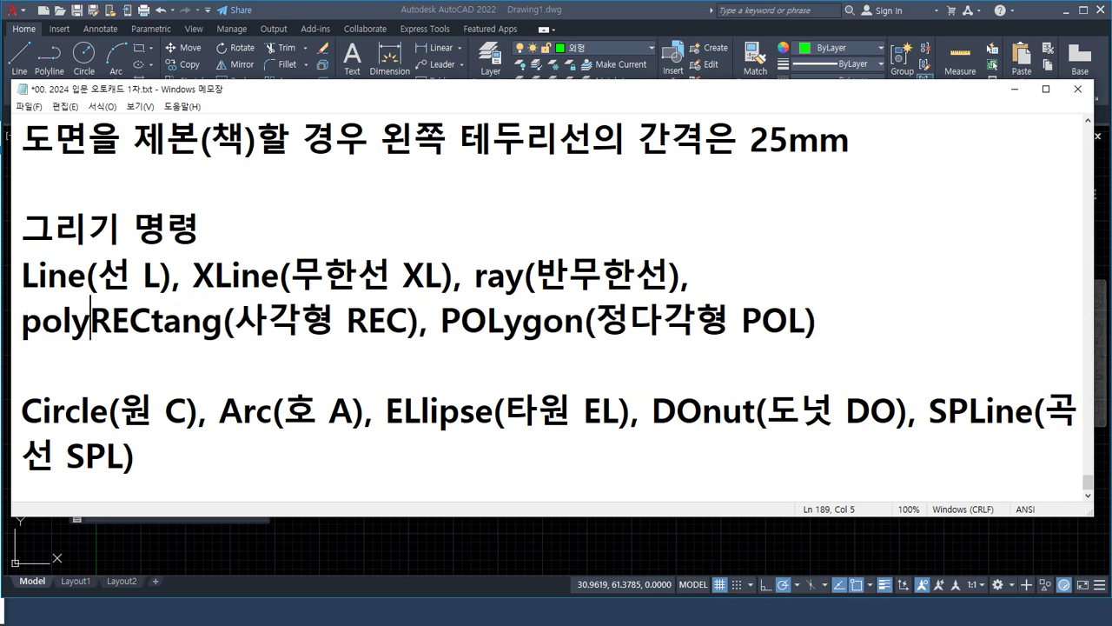
{"action": "type", "text": "ine -"}
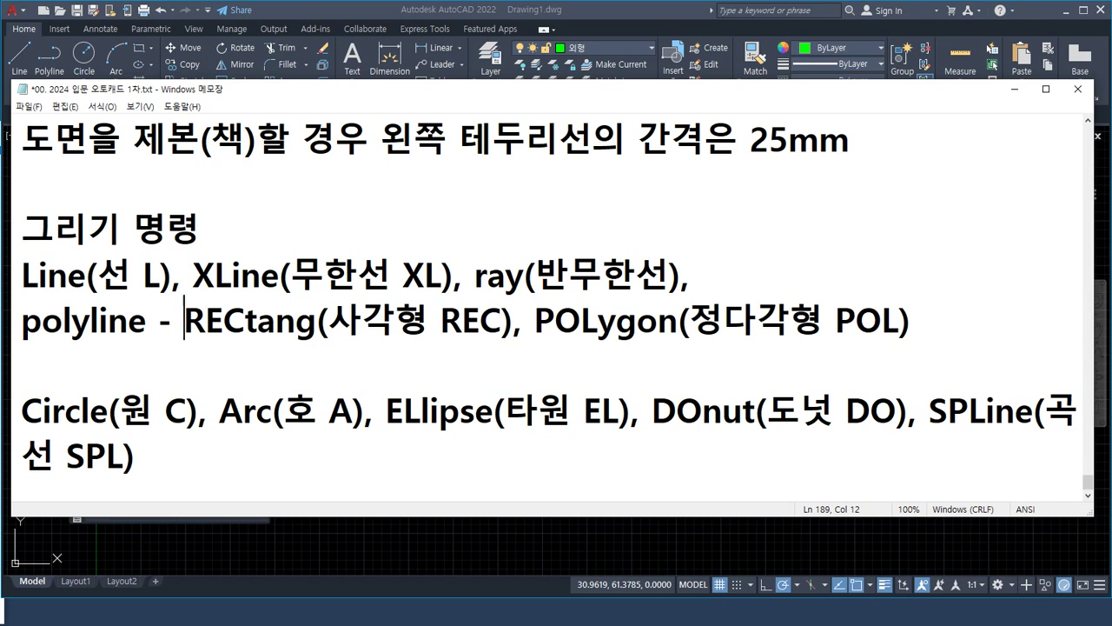
{"action": "key", "text": "Left"}
{"action": "key", "text": "Left"}
{"action": "key", "text": "Left"}
{"action": "type", "text": "(폴"}
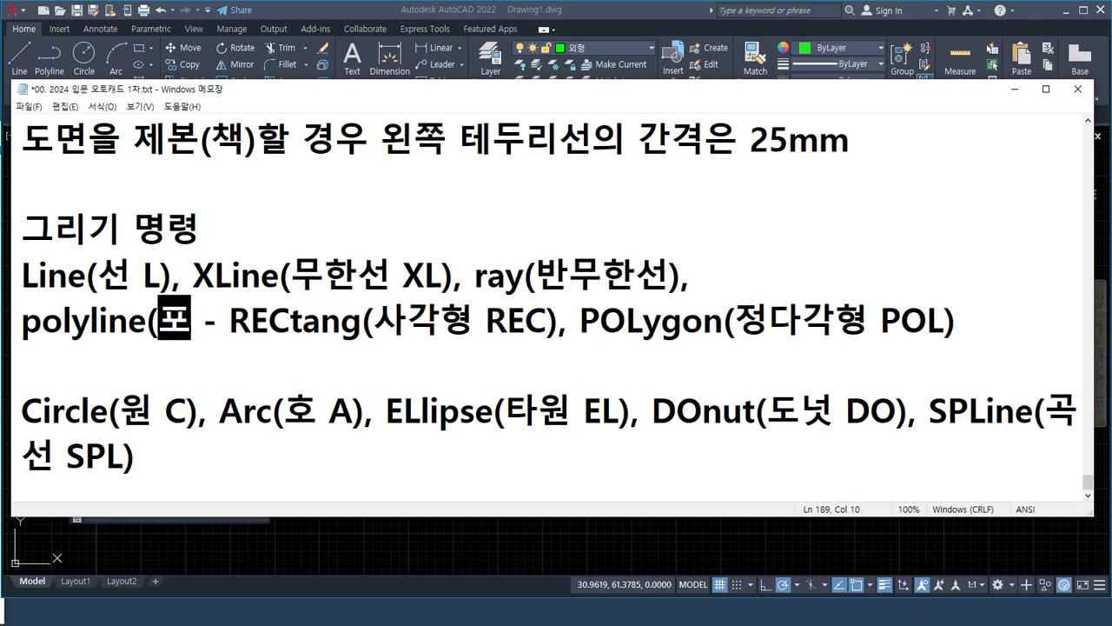
{"action": "type", "text": "리선)"}
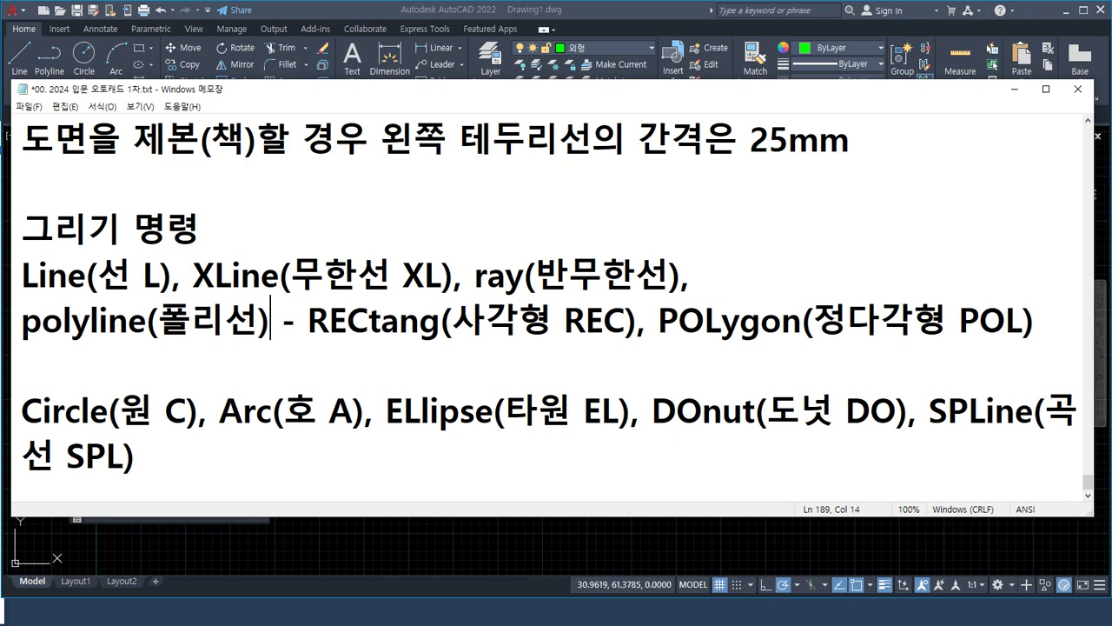
Add an empty line below the line listing the RECtang and POLygon commands.
{"action": "left_click_drag", "start_coordinate": [337, 342], "coordinate": [593, 345]}
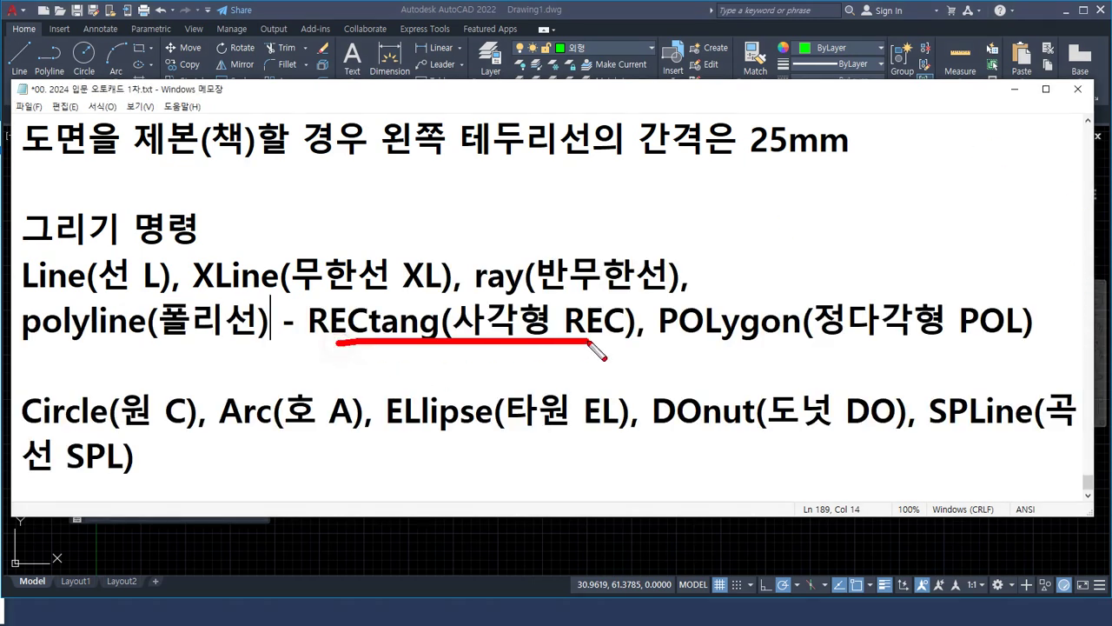
{"action": "left_click_drag", "start_coordinate": [691, 342], "coordinate": [900, 335]}
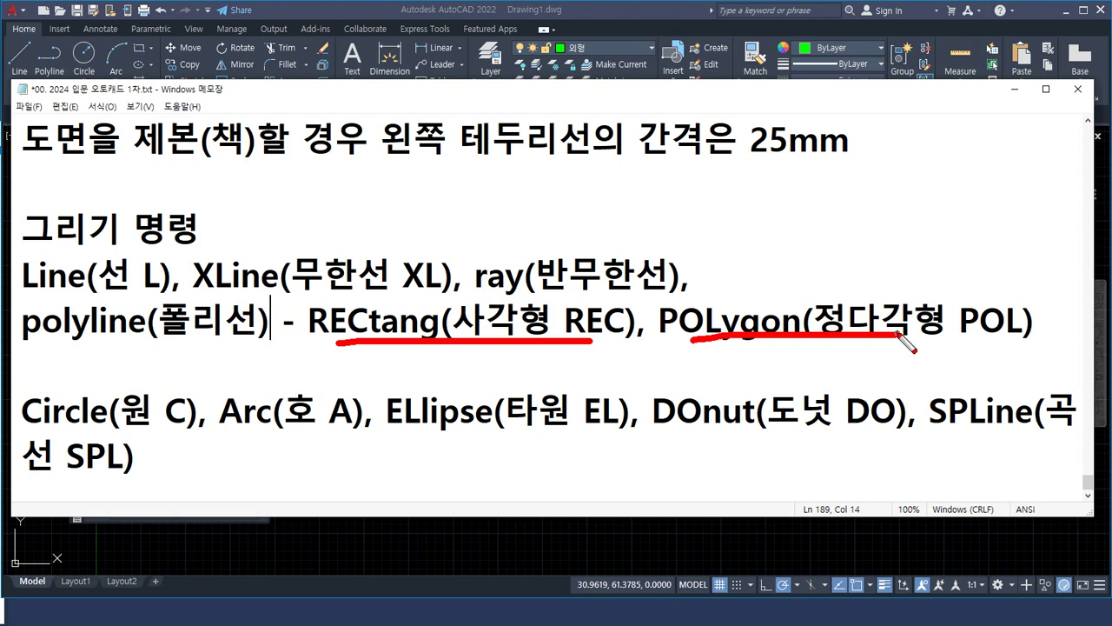
{"action": "key", "text": "Escape"}
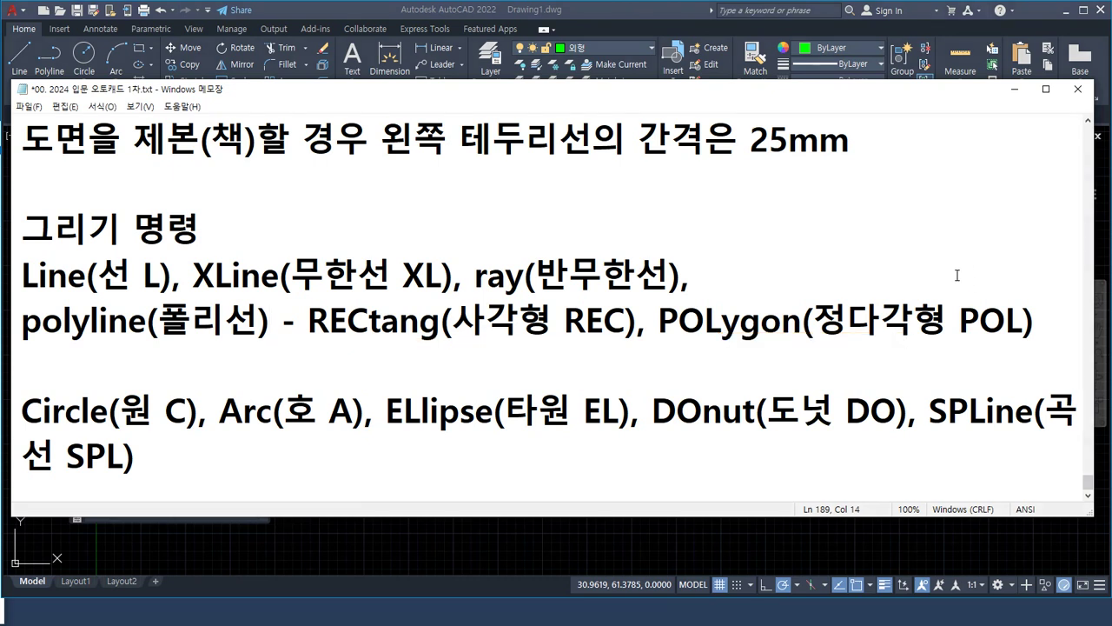
{"action": "left_click", "coordinate": [902, 332]}
{"action": "key", "text": "End"}
{"action": "key", "text": "Return"}
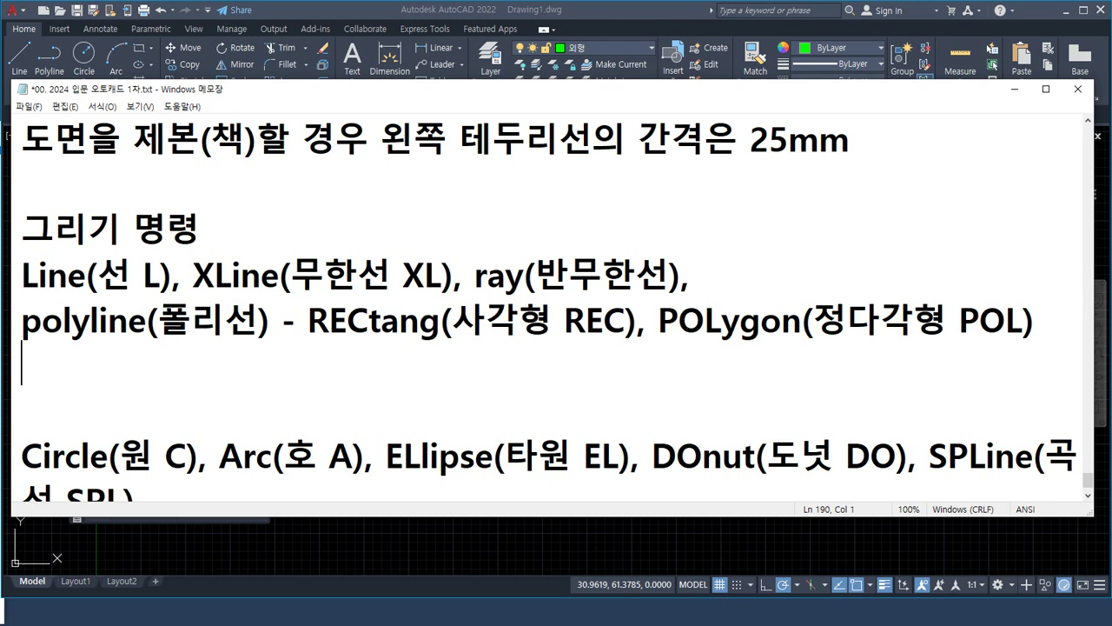
Switch to AutoCAD, select the inner border to inspect it as a single polyline, and deselect it.
{"action": "left_click", "coordinate": [730, 4]}
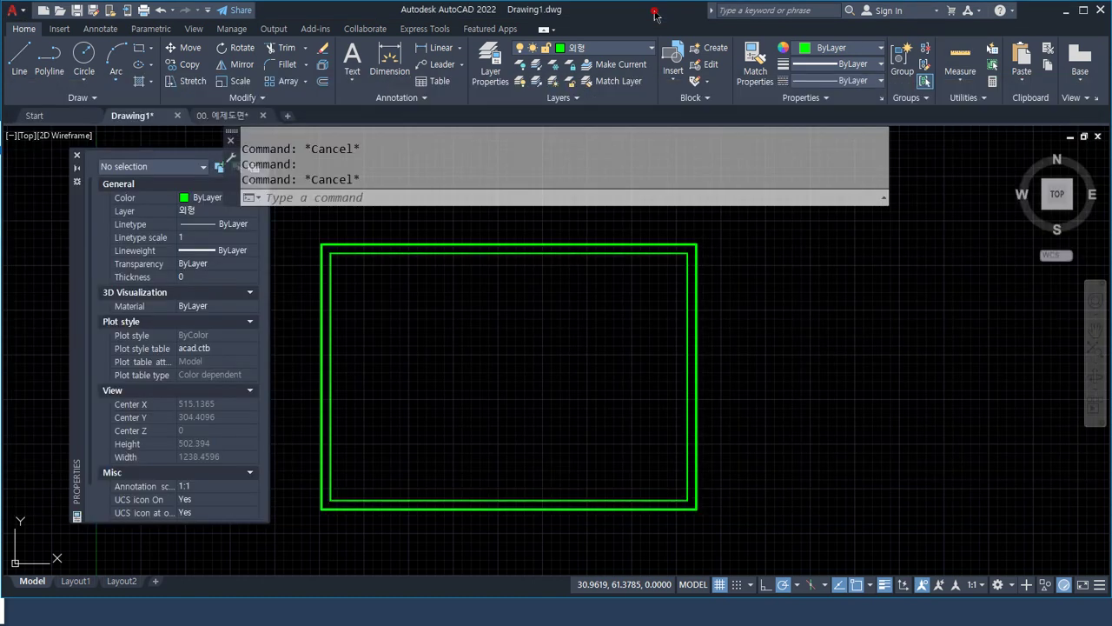
{"action": "left_click", "coordinate": [589, 252]}
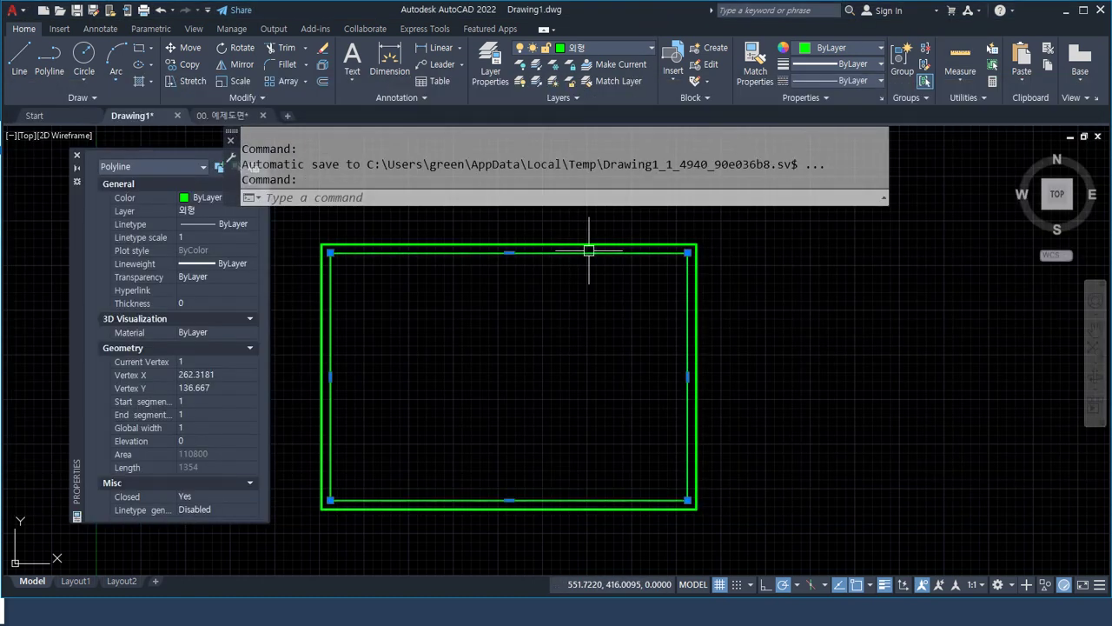
{"action": "scroll", "coordinate": [513, 245], "scroll_direction": "up", "scroll_amount": 3}
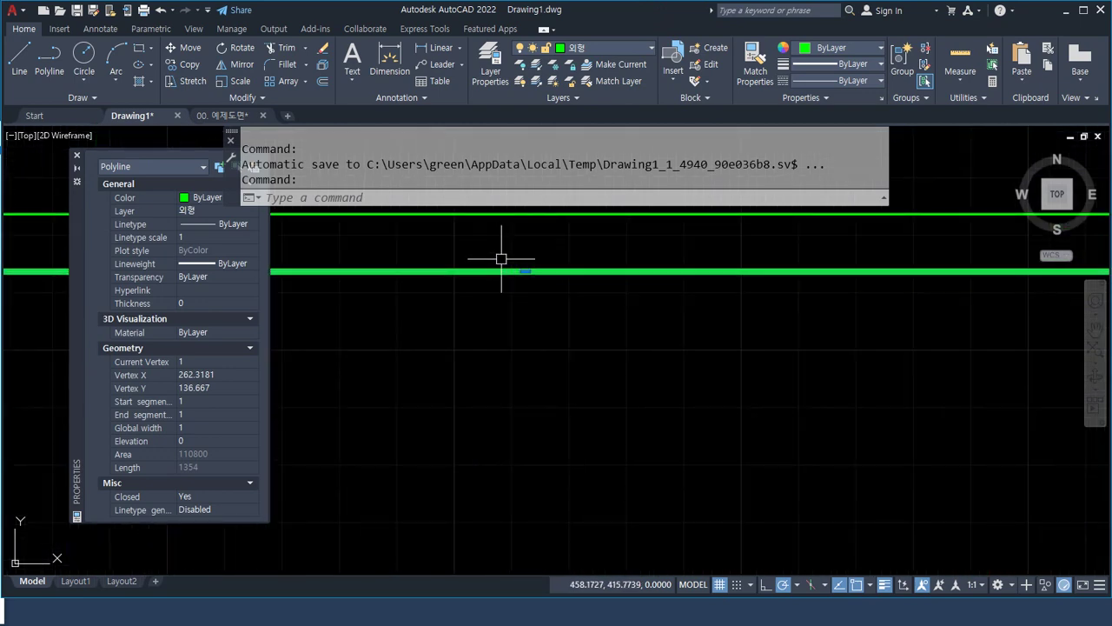
{"action": "scroll", "coordinate": [626, 300], "scroll_direction": "up", "scroll_amount": 2}
{"action": "scroll", "coordinate": [737, 345], "scroll_direction": "down", "scroll_amount": 1}
{"action": "scroll", "coordinate": [744, 349], "scroll_direction": "down", "scroll_amount": 6}
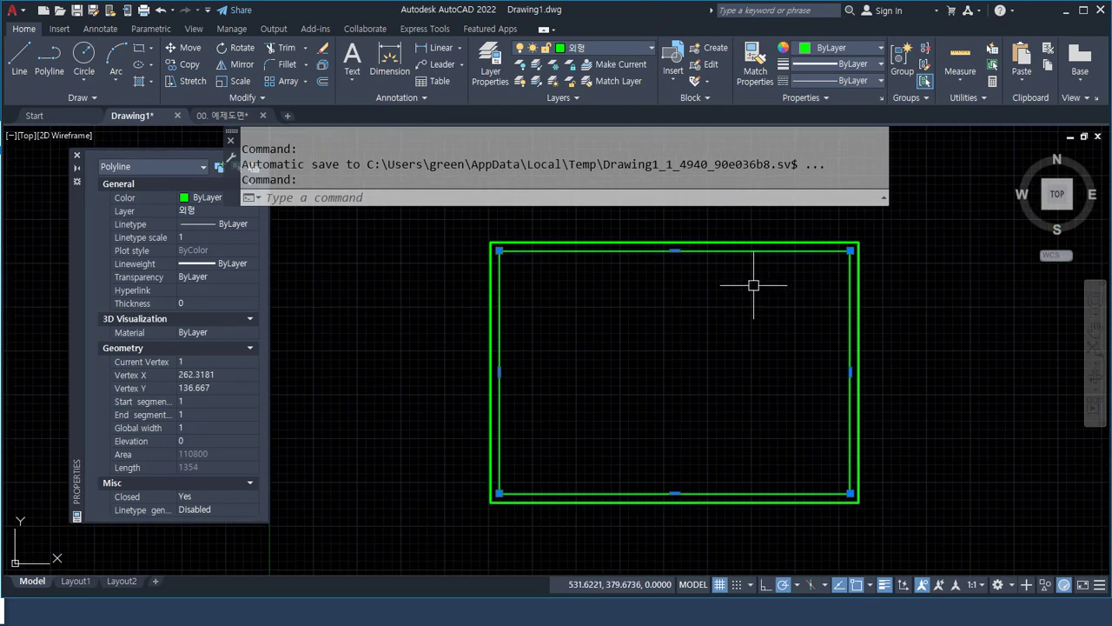
{"action": "scroll", "coordinate": [758, 306], "scroll_direction": "up", "scroll_amount": 2}
{"action": "scroll", "coordinate": [760, 307], "scroll_direction": "up", "scroll_amount": 2}
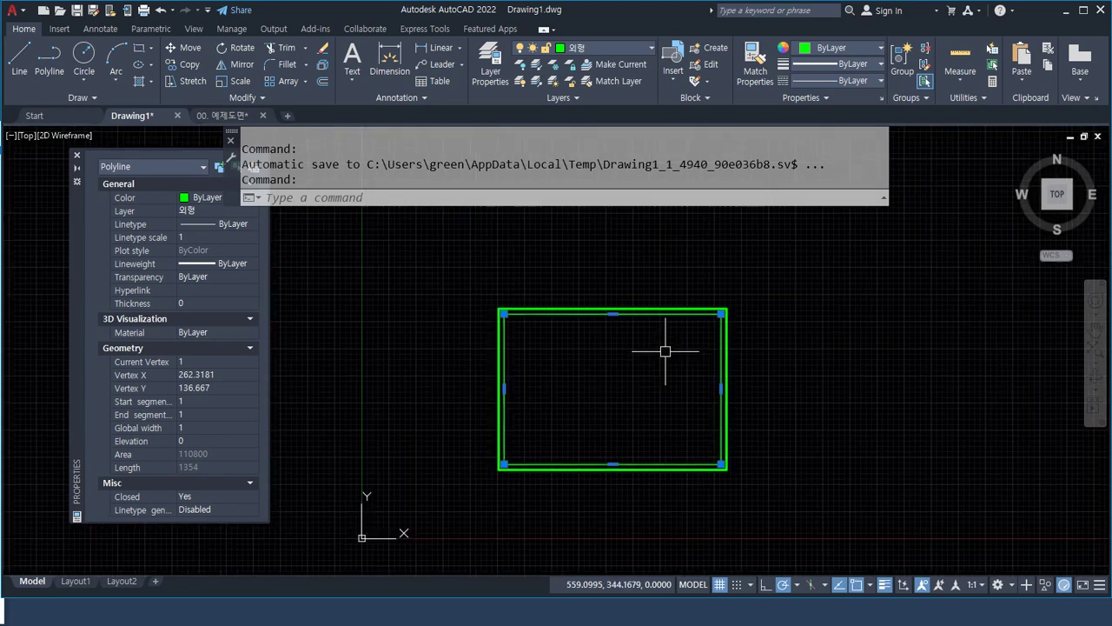
{"action": "key", "text": "Escape"}
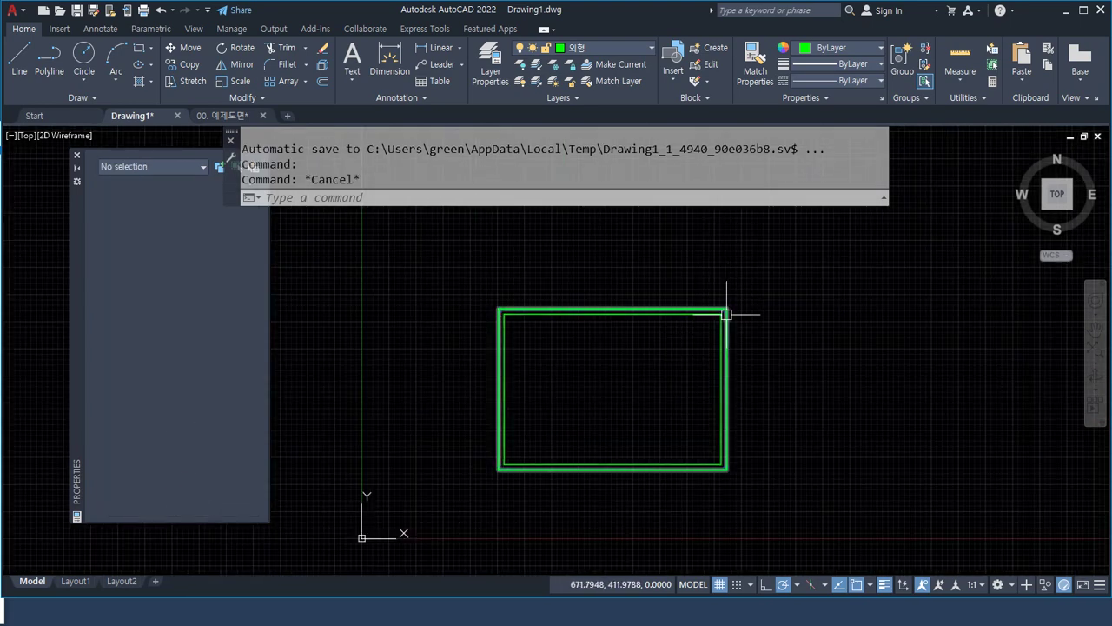
Select the inner border and examine its grips at the four corners and the side midpoints.
{"action": "scroll", "coordinate": [725, 305], "scroll_direction": "up", "scroll_amount": 3}
{"action": "middle_click_drag", "start_coordinate": [531, 331], "coordinate": [609, 238]}
{"action": "scroll", "coordinate": [602, 258], "scroll_direction": "down", "scroll_amount": 1}
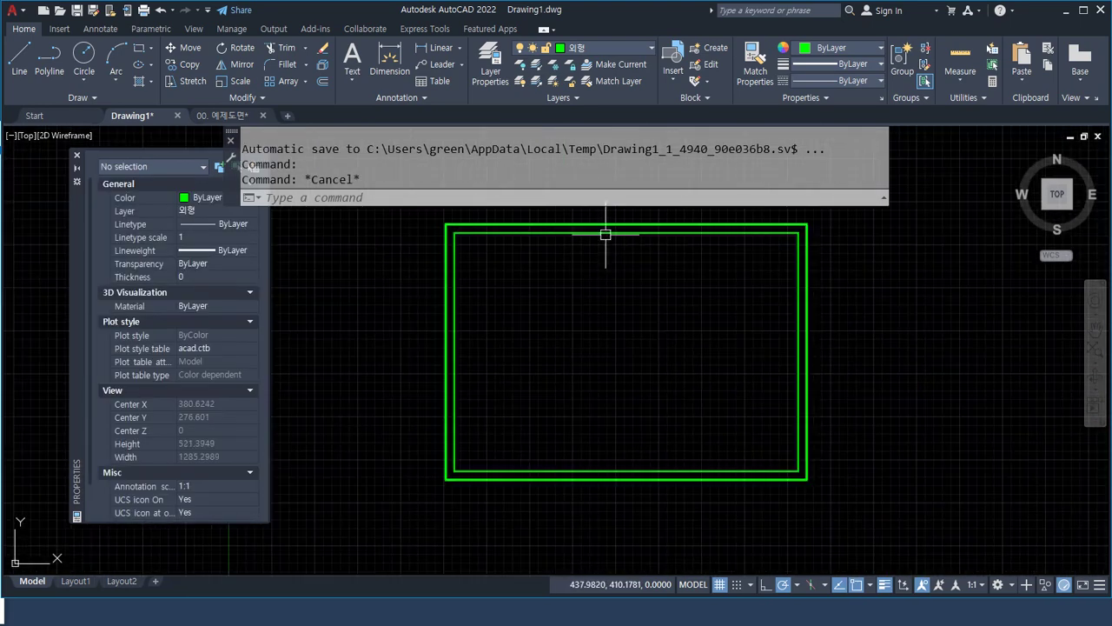
{"action": "left_click", "coordinate": [604, 233]}
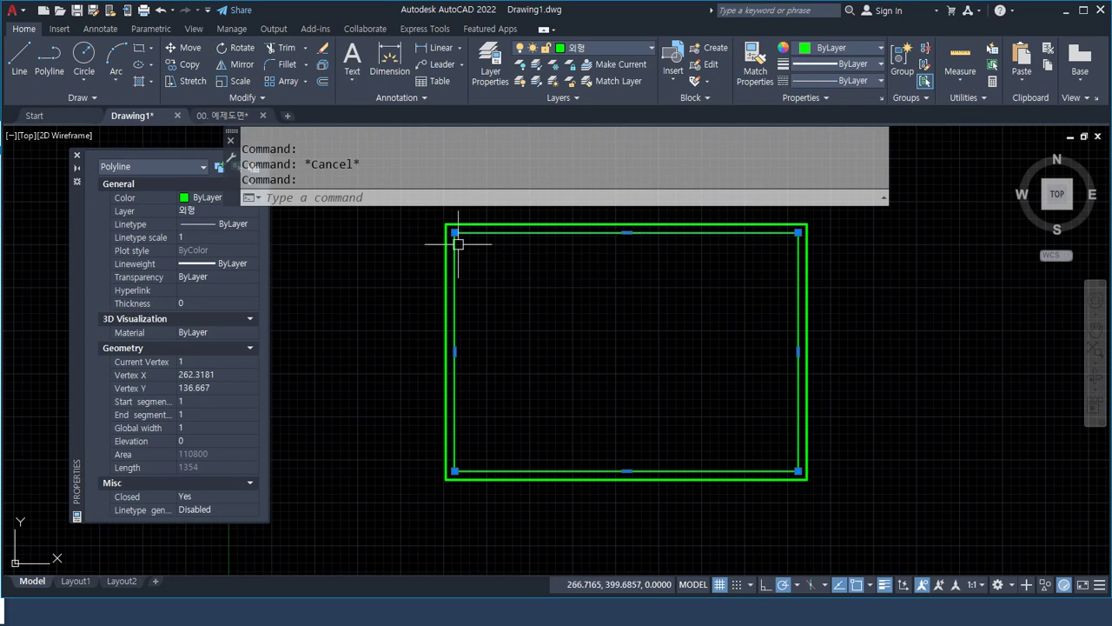
{"action": "scroll", "coordinate": [447, 238], "scroll_direction": "up", "scroll_amount": 4}
{"action": "scroll", "coordinate": [541, 266], "scroll_direction": "down", "scroll_amount": 4}
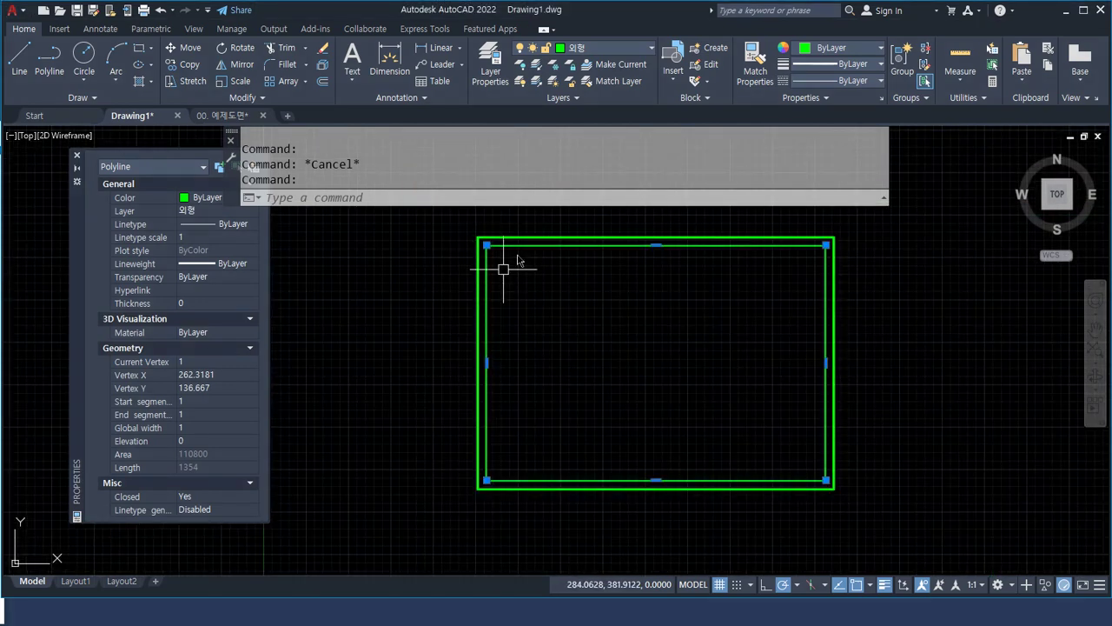
{"action": "left_click_drag", "start_coordinate": [513, 261], "coordinate": [511, 272]}
{"action": "left_click_drag", "start_coordinate": [648, 248], "coordinate": [676, 273]}
{"action": "mouse_move", "coordinate": [804, 248]}
{"action": "left_mouse_down"}
{"action": "mouse_move", "coordinate": [880, 274]}
{"action": "mouse_move", "coordinate": [834, 287]}
{"action": "left_mouse_up"}
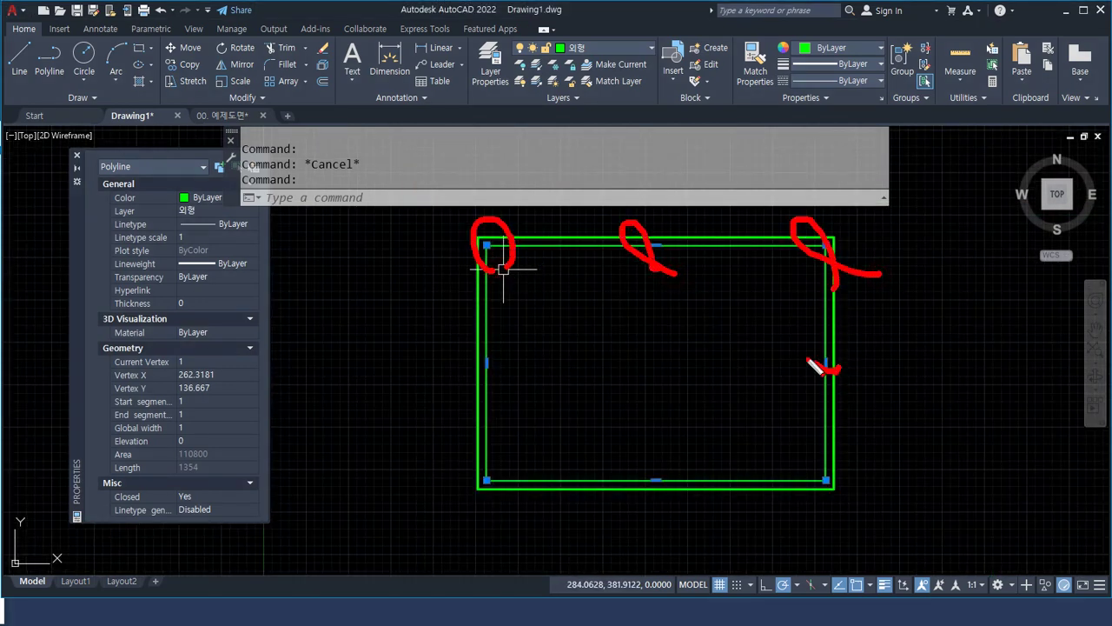
{"action": "left_click_drag", "start_coordinate": [824, 363], "coordinate": [849, 398]}
{"action": "left_click_drag", "start_coordinate": [813, 452], "coordinate": [834, 483]}
{"action": "left_click_drag", "start_coordinate": [660, 478], "coordinate": [695, 504]}
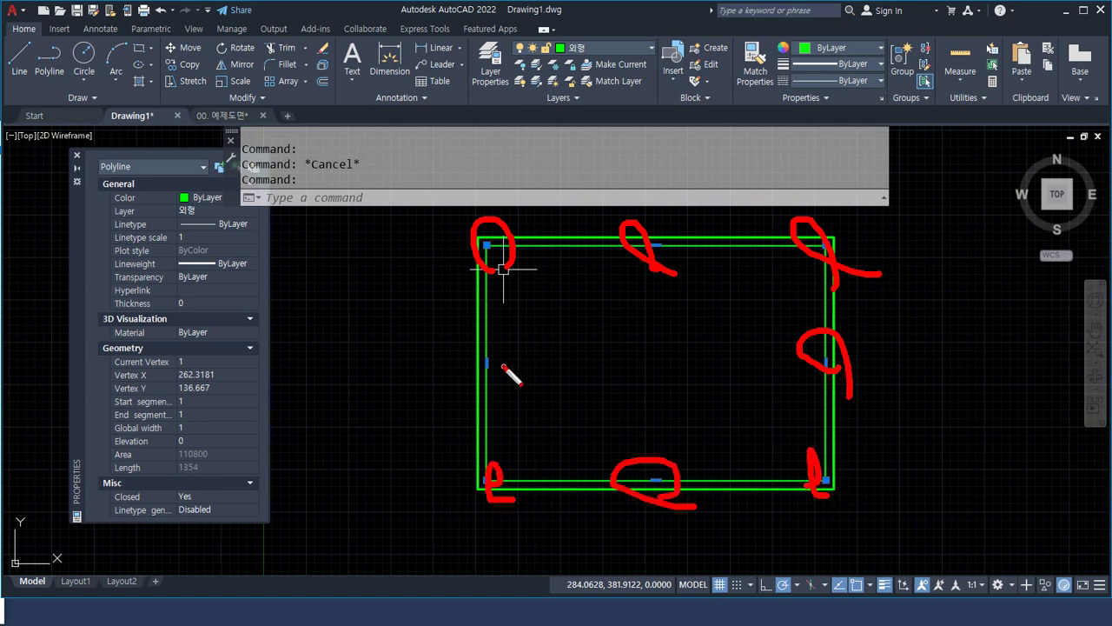
{"action": "key", "text": "Escape"}
{"action": "left_click", "coordinate": [597, 279]}
{"action": "type", "text": "WP"}
{"action": "key", "text": "Return"}
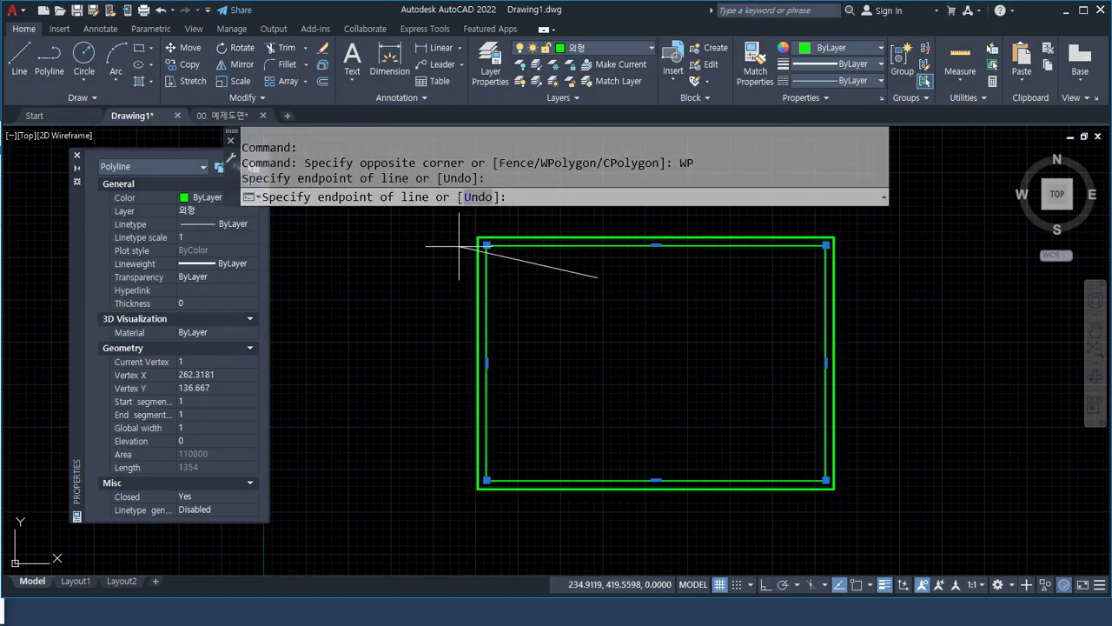
{"action": "key", "text": "Escape"}
{"action": "key", "text": "Escape"}
Move both border rectangles to layer 0 and check the inner one's polyline properties.
{"action": "left_click", "coordinate": [511, 290]}
{"action": "left_click", "coordinate": [454, 244]}
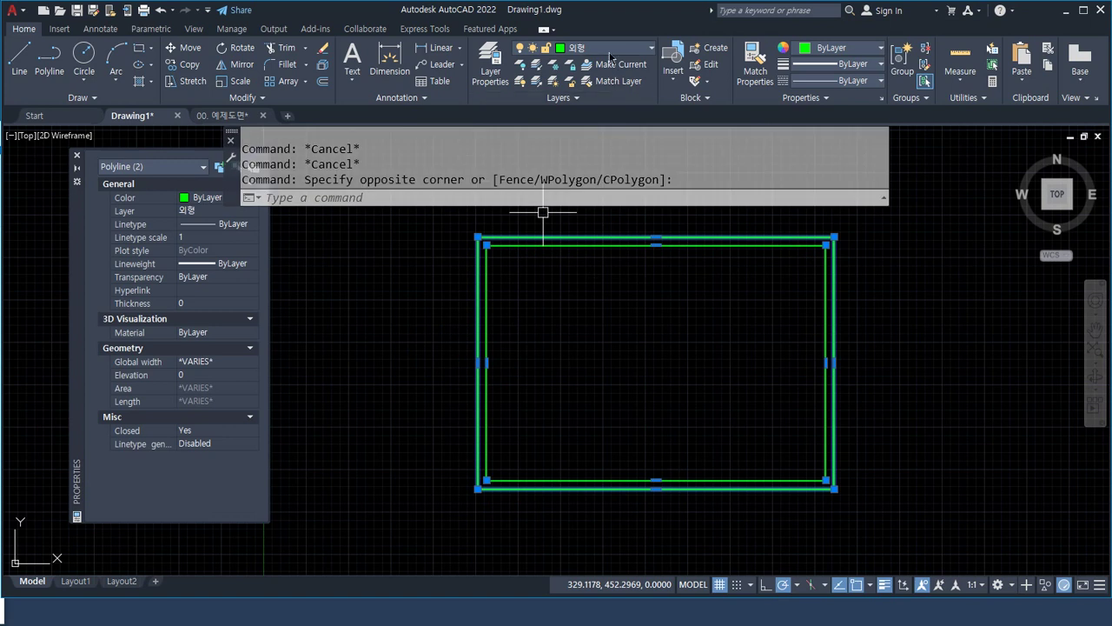
{"action": "left_click", "coordinate": [609, 52]}
{"action": "left_click", "coordinate": [600, 65]}
{"action": "key", "text": "Escape"}
{"action": "key", "text": "Escape"}
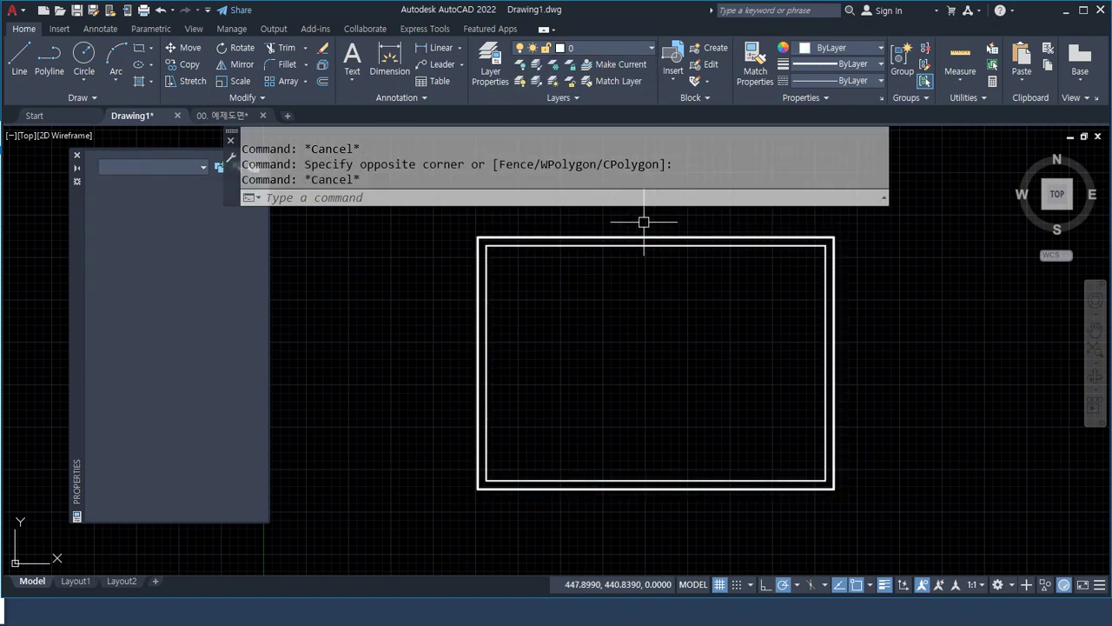
{"action": "left_click", "coordinate": [632, 247]}
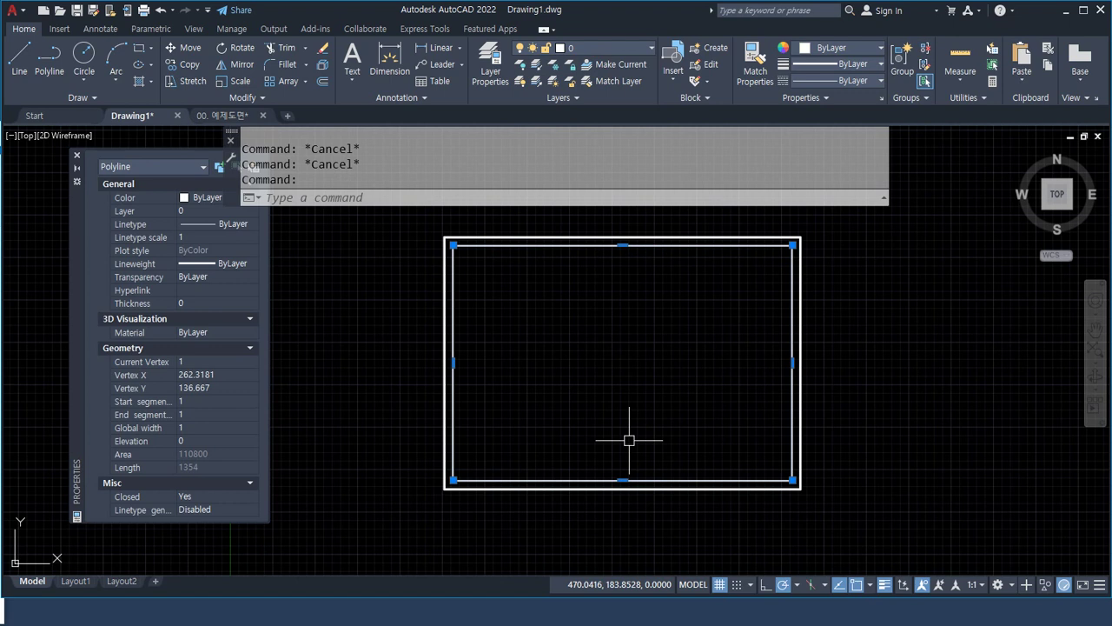
{"action": "key", "text": "Escape"}
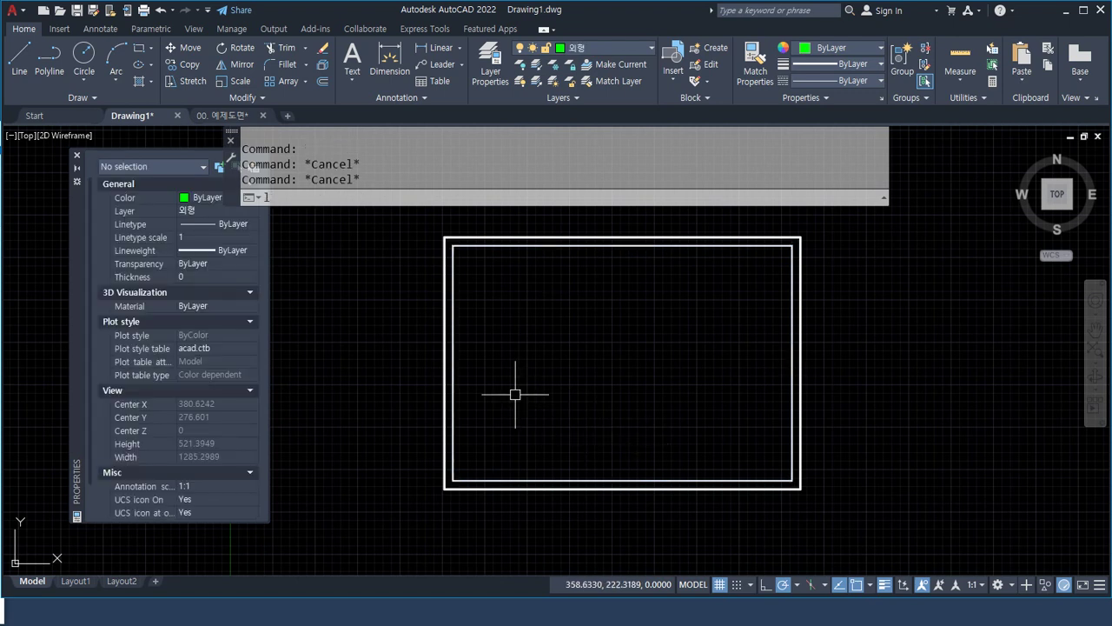
Draw a single, slightly sloped line across the middle of the inner border on layer 외형 and select it.
{"action": "type", "text": "l"}
{"action": "key", "text": "Return"}
{"action": "left_click", "coordinate": [465, 365]}
{"action": "left_click", "coordinate": [748, 355]}
{"action": "key", "text": "Return"}
{"action": "left_click", "coordinate": [658, 397]}
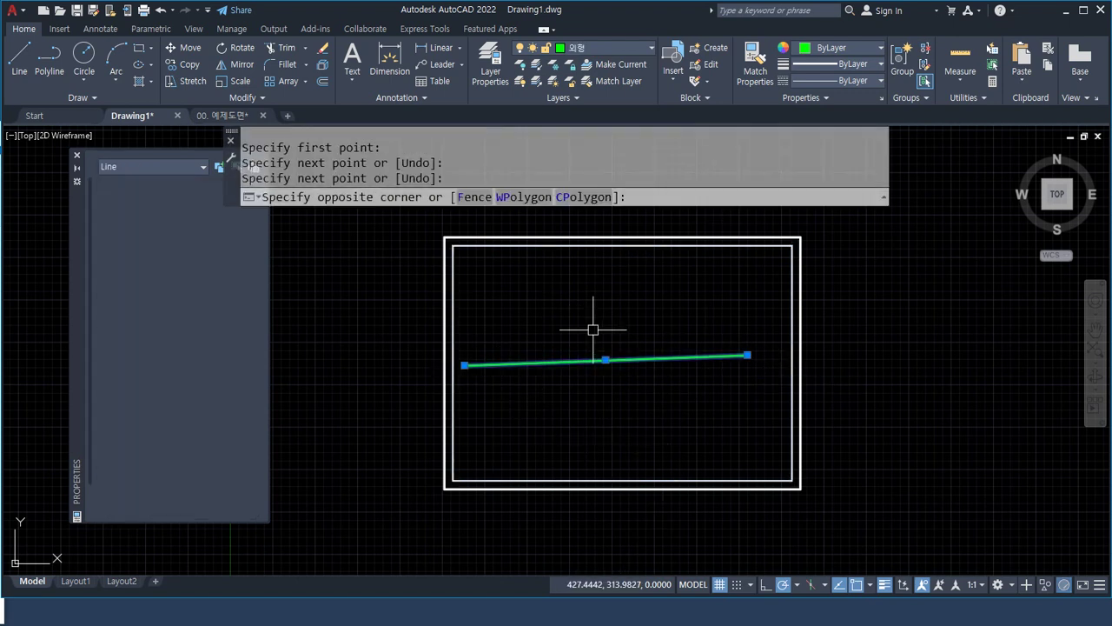
Draw four connected, horizontal and vertical Line segments as an open stepped shape beside the double frame.
{"action": "left_click", "coordinate": [593, 325]}
{"action": "left_click", "coordinate": [495, 383]}
{"action": "key", "text": "Escape"}
{"action": "middle_click_drag", "start_coordinate": [767, 382], "coordinate": [487, 353]}
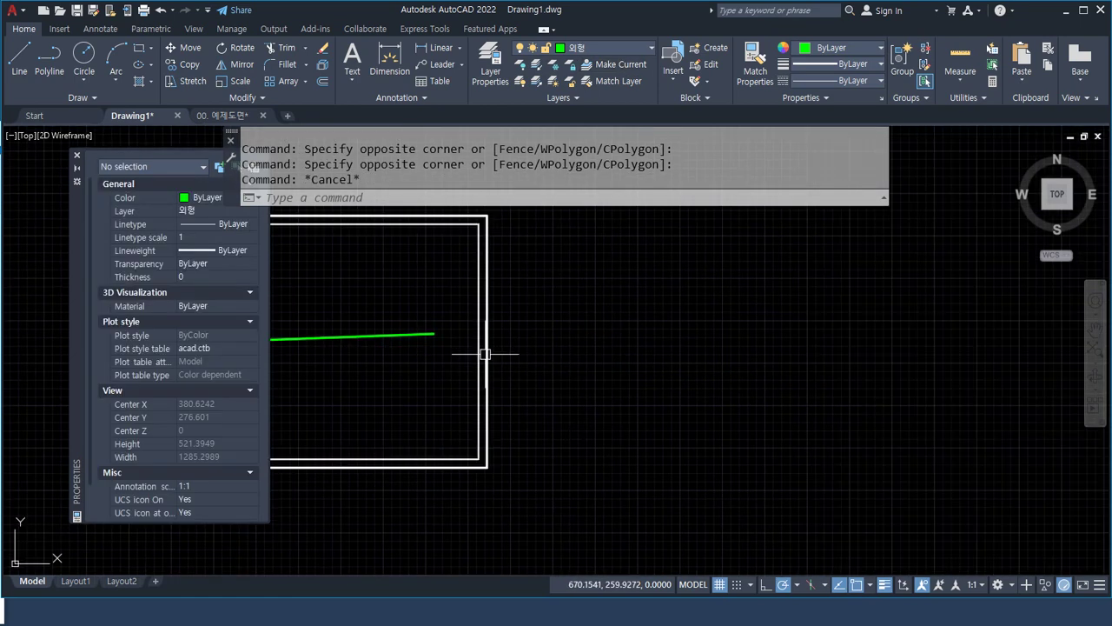
{"action": "type", "text": "l"}
{"action": "key", "text": "Return"}
{"action": "left_click", "coordinate": [596, 269]}
{"action": "left_click", "coordinate": [739, 268]}
{"action": "left_click", "coordinate": [739, 420]}
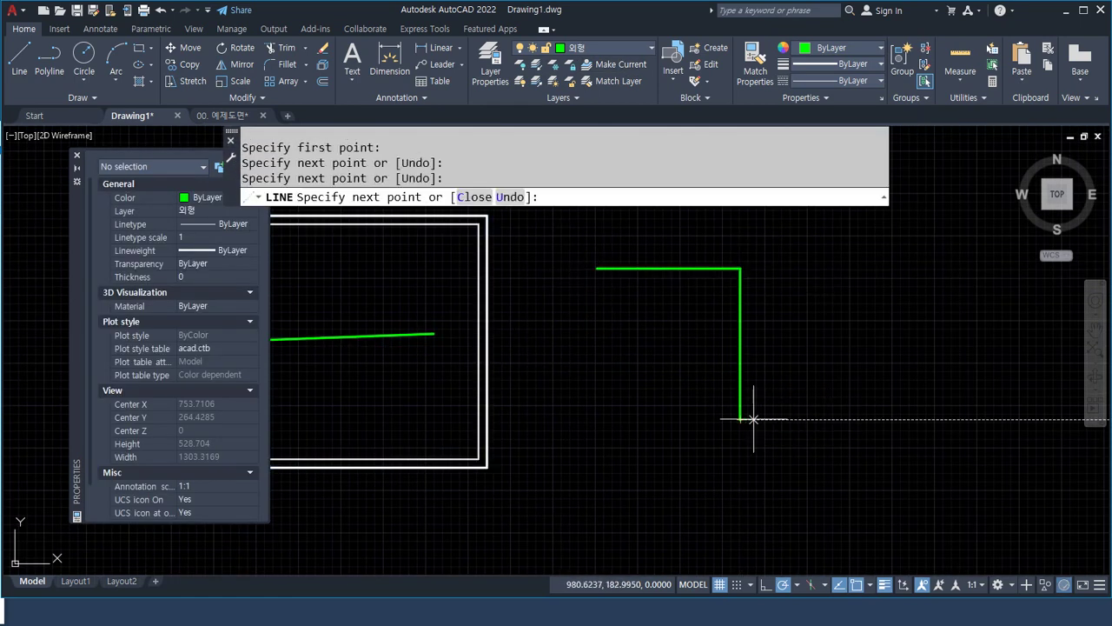
{"action": "left_click", "coordinate": [849, 420]}
{"action": "left_click", "coordinate": [848, 281]}
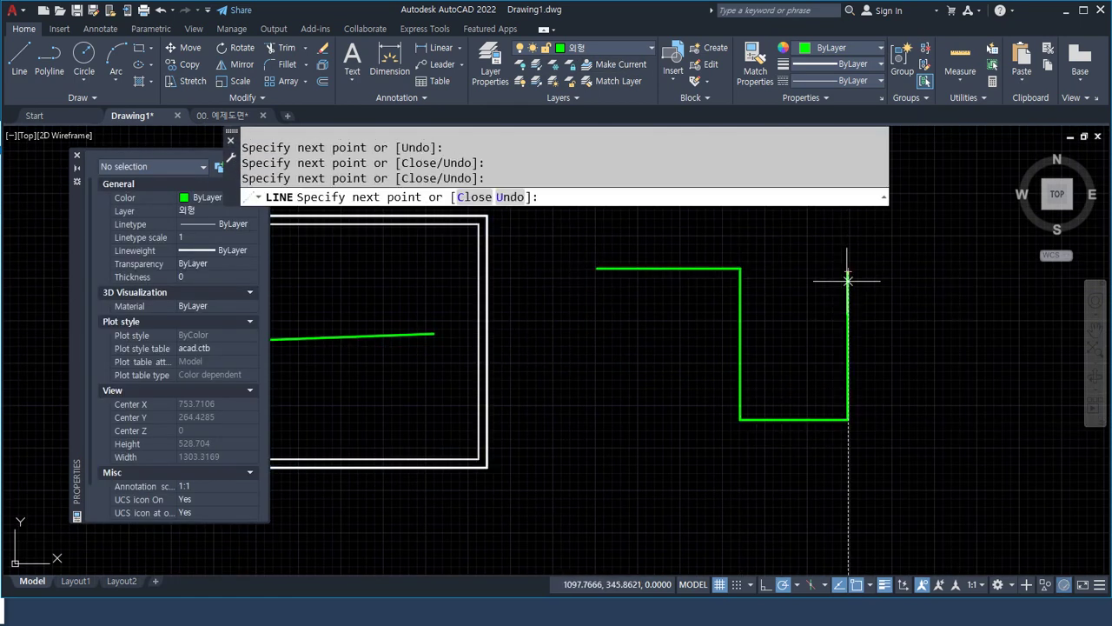
{"action": "key", "text": "Return"}
Select the upper horizontal segment of the stepped line shape to examine whether its segments are separate objects.
{"action": "left_click", "coordinate": [648, 267]}
{"action": "mouse_move", "coordinate": [655, 228]}
{"action": "left_mouse_down"}
{"action": "mouse_move", "coordinate": [747, 292]}
{"action": "mouse_move", "coordinate": [579, 220]}
{"action": "left_mouse_up"}
{"action": "key", "text": "Escape"}
{"action": "left_click", "coordinate": [692, 322]}
{"action": "middle_click_drag", "start_coordinate": [713, 373], "coordinate": [474, 355]}
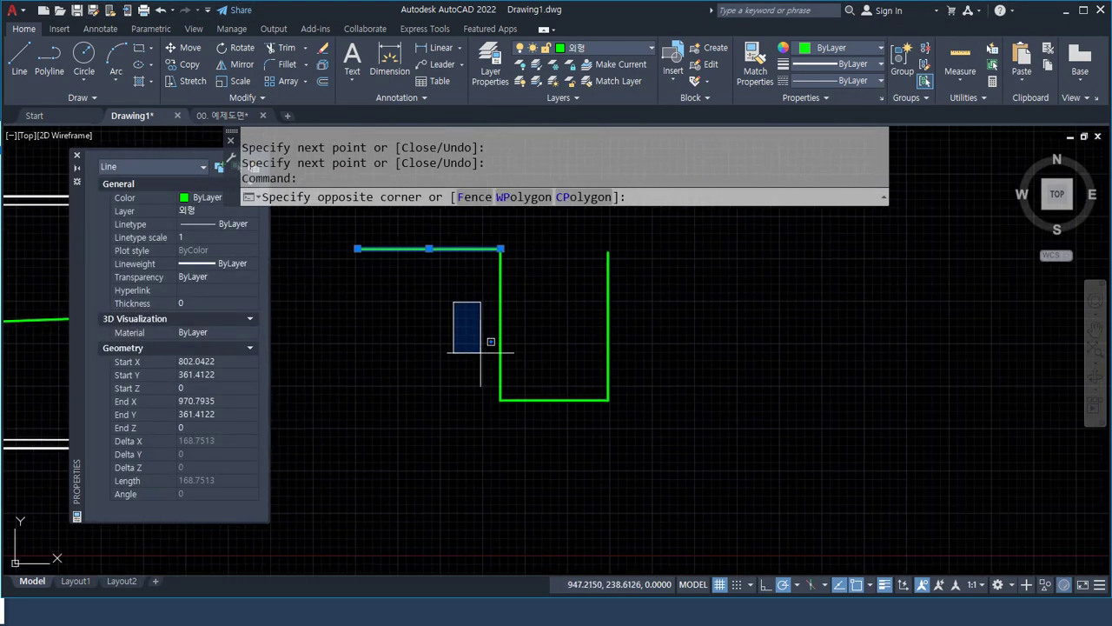
{"action": "type", "text": "pl"}
{"action": "key", "text": "Return"}
{"action": "key", "text": "Escape"}
{"action": "key", "text": "Escape"}
Draw a four-segment polyline with the same open stepped form beside the first line shape.
{"action": "type", "text": "pl"}
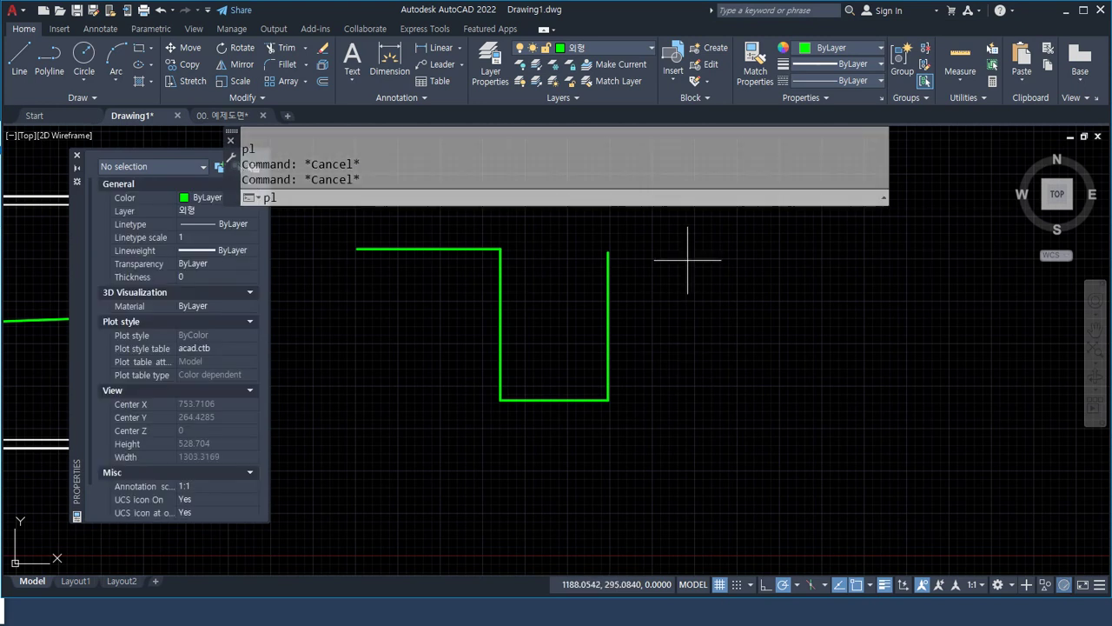
{"action": "key", "text": "Return"}
{"action": "left_click", "coordinate": [688, 251]}
{"action": "left_click", "coordinate": [825, 251]}
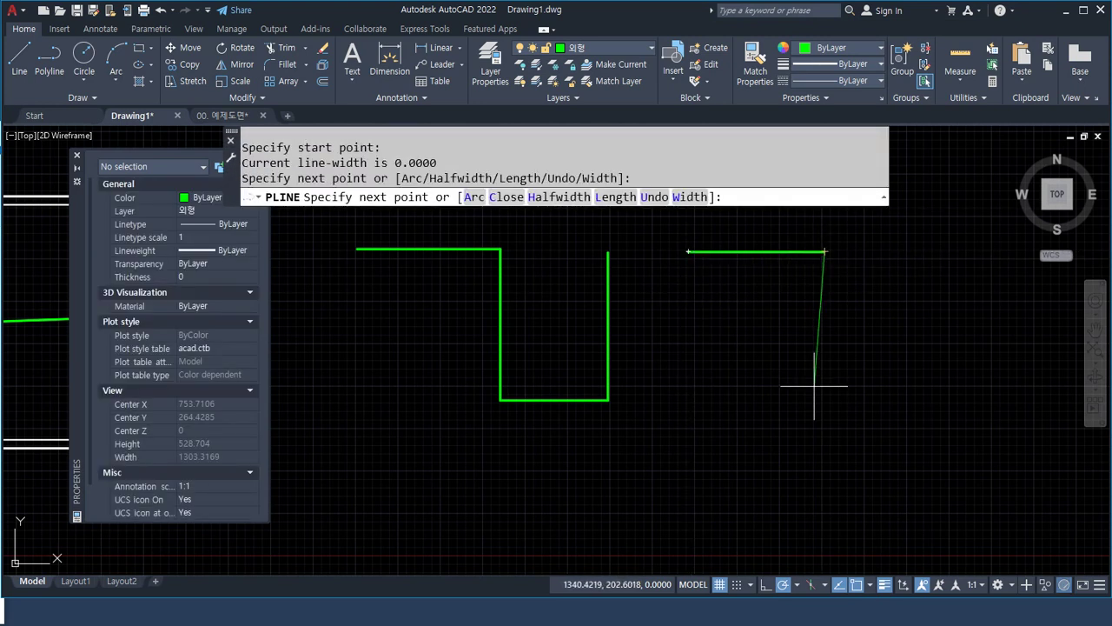
{"action": "left_click", "coordinate": [824, 400]}
{"action": "left_click", "coordinate": [910, 401]}
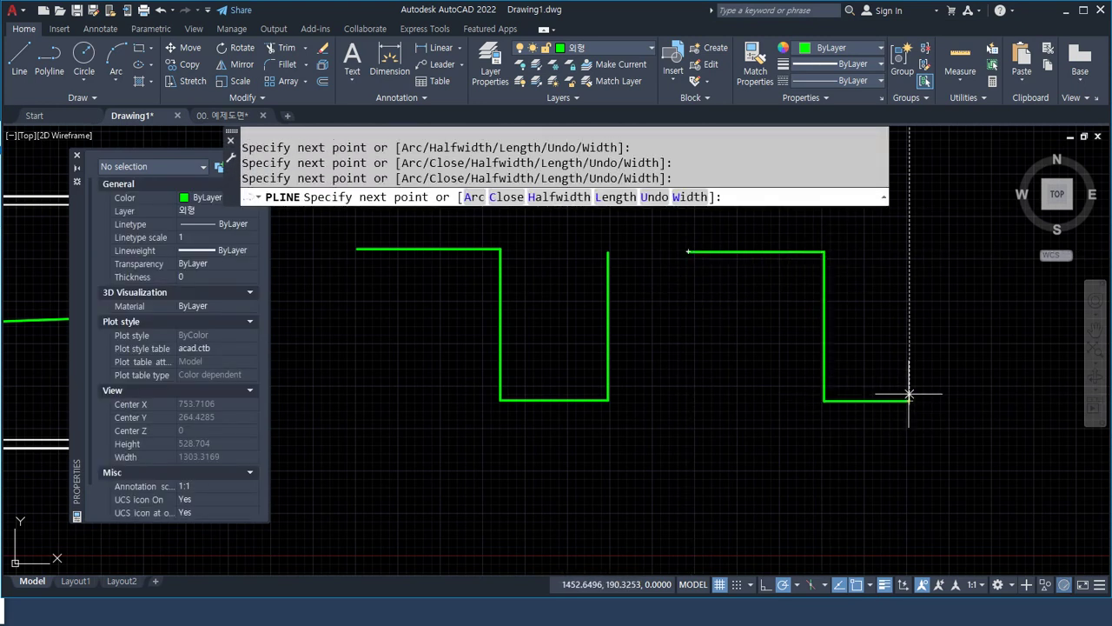
{"action": "left_click", "coordinate": [910, 256]}
{"action": "key", "text": "Return"}
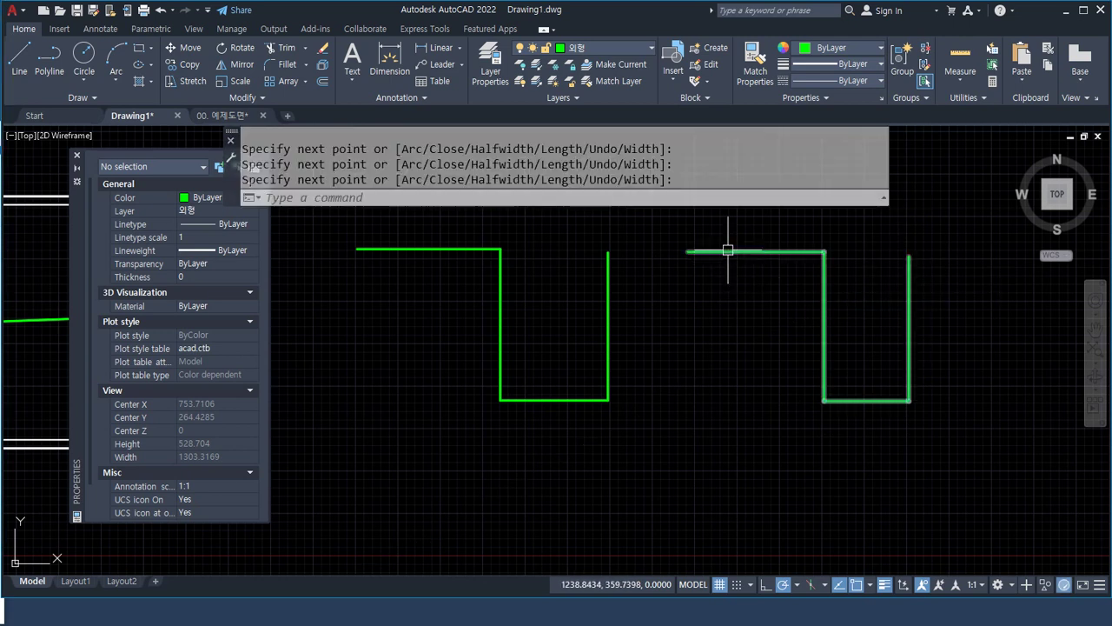
Select the stepped polyline to examine whether its segments form a single object, and clear the selection.
{"action": "left_click", "coordinate": [728, 252]}
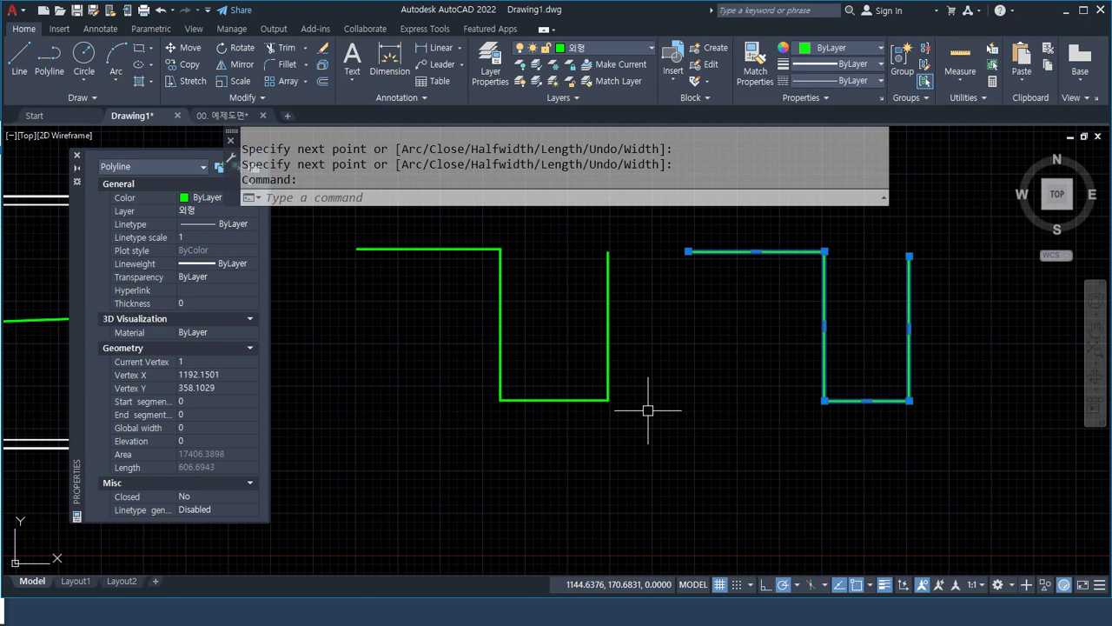
{"action": "key", "text": "Escape"}
{"action": "key", "text": "Escape"}
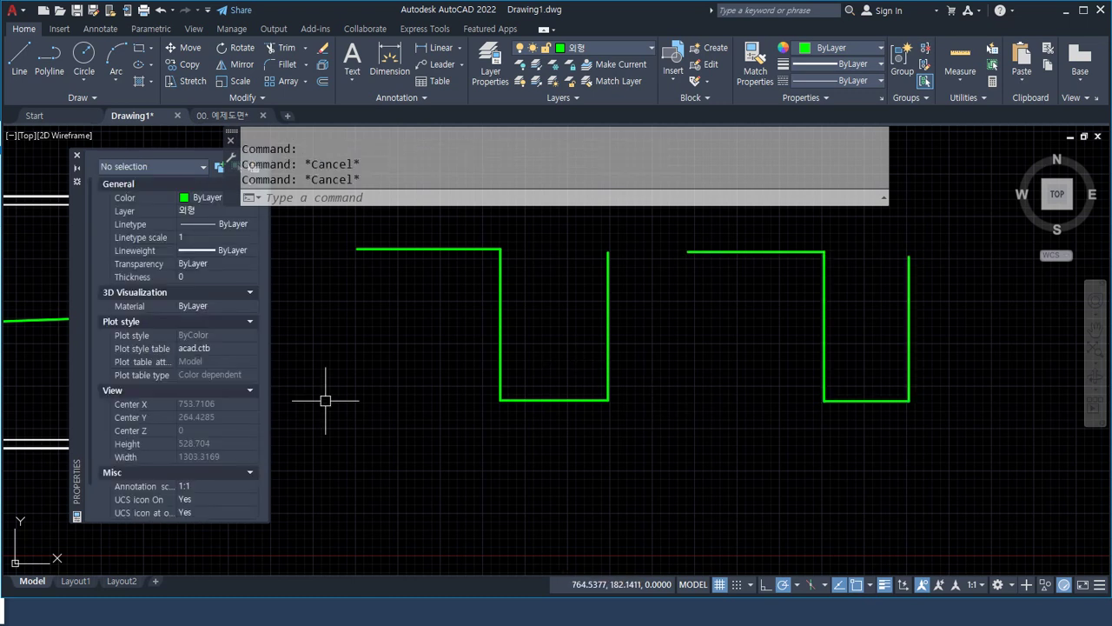
Switch to the Notepad notes and add "1. 하나로 연결된(이어진) 선" beneath the polyline entry.
{"action": "key", "text": "alt+Tab"}
{"action": "left_click_drag", "start_coordinate": [304, 349], "coordinate": [454, 341]}
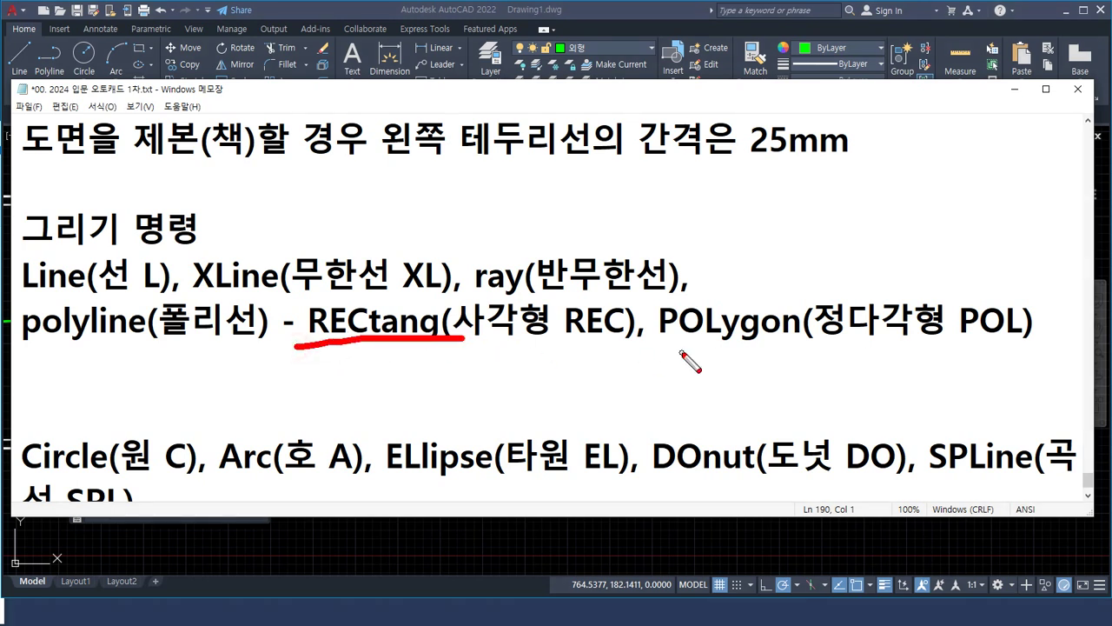
{"action": "left_click_drag", "start_coordinate": [673, 363], "coordinate": [914, 339]}
{"action": "key", "text": "Return"}
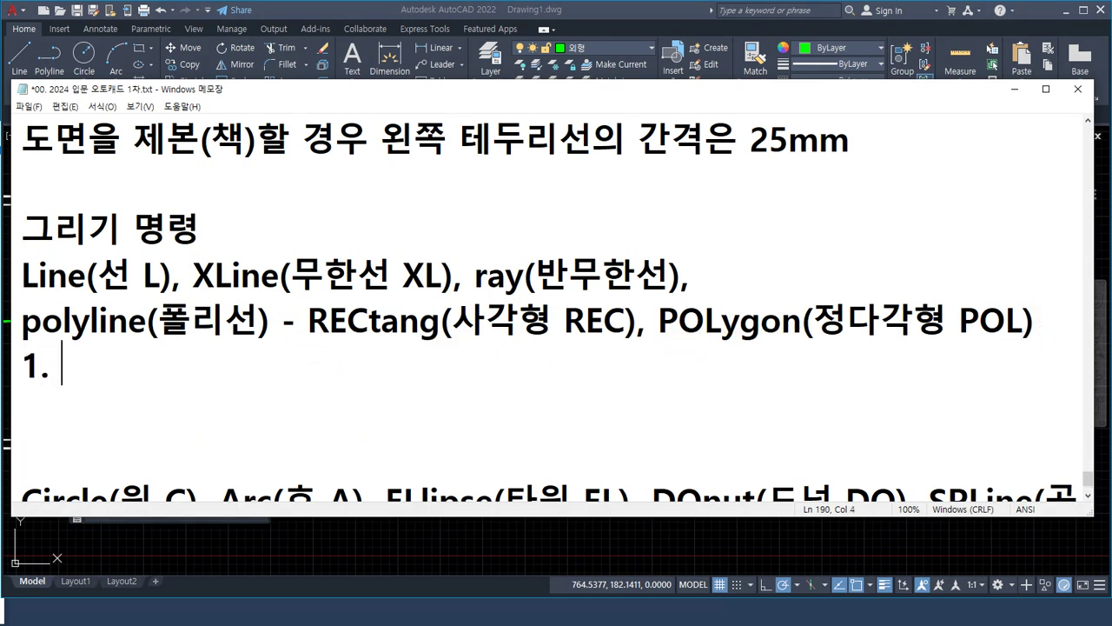
{"action": "type", "text": "1. 하나로 연결"}
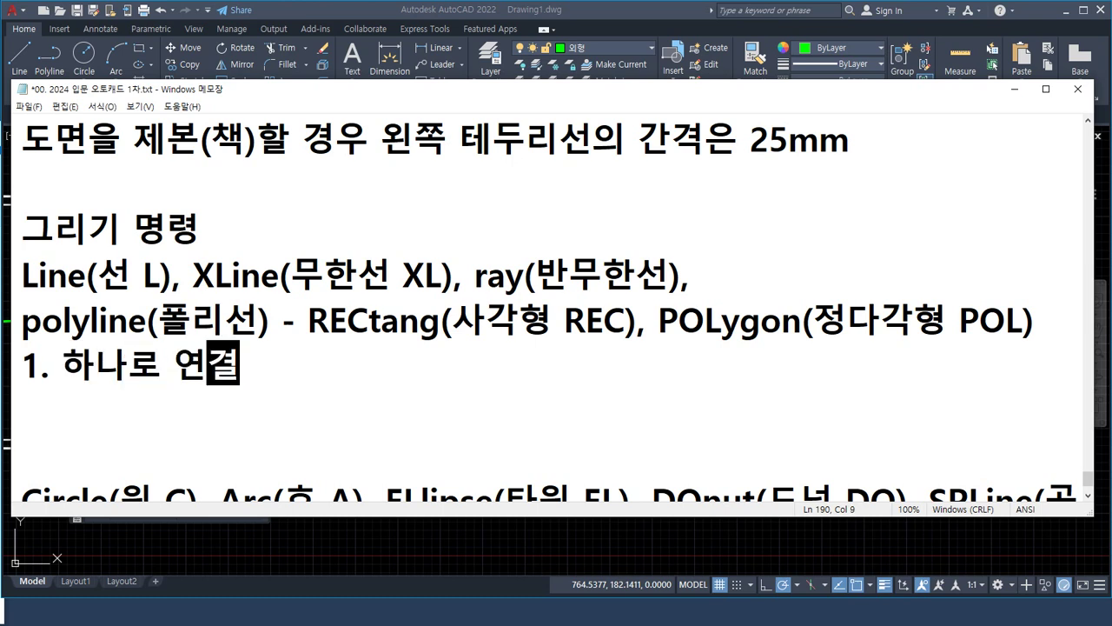
{"action": "type", "text": "된9이"}
{"action": "key", "text": "BackSpace"}
{"action": "key", "text": "BackSpace"}
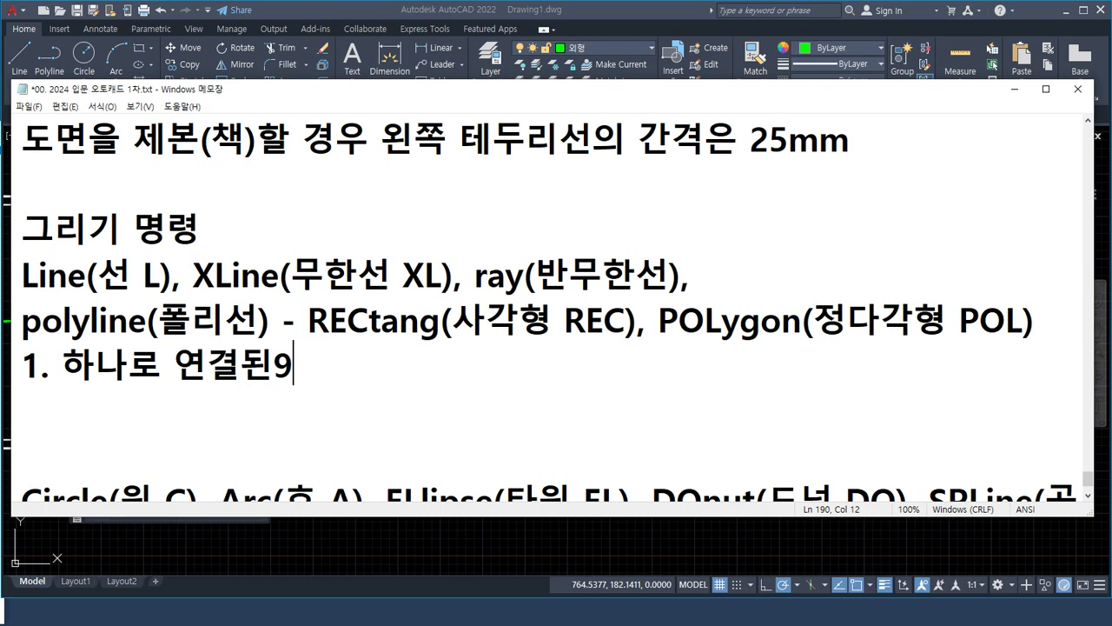
{"action": "type", "text": "이어진"}
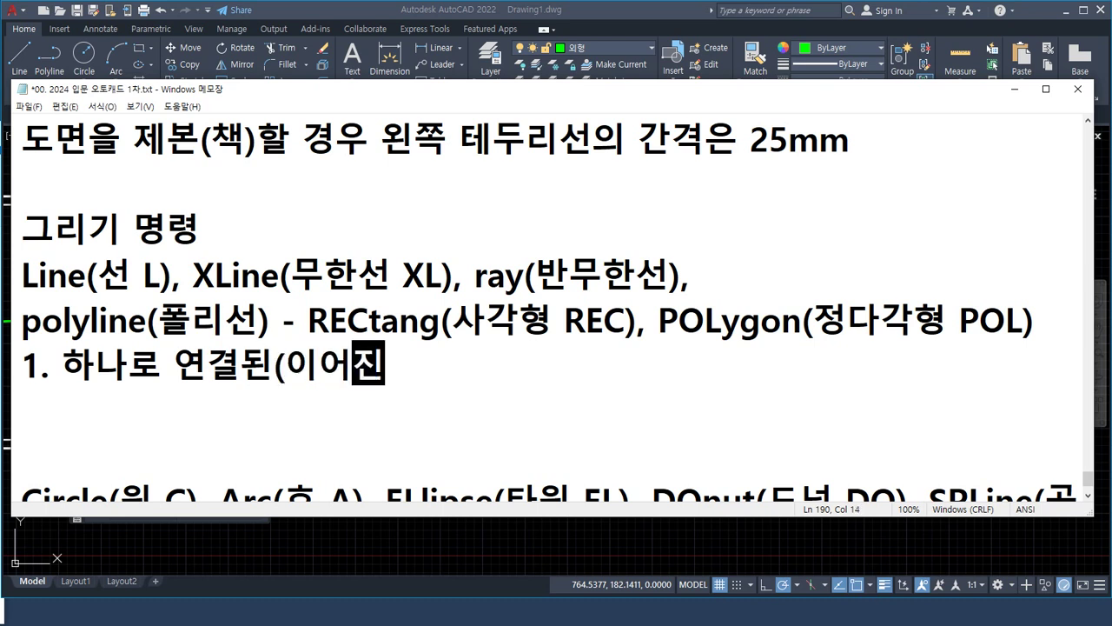
{"action": "type", "text": ") 선"}
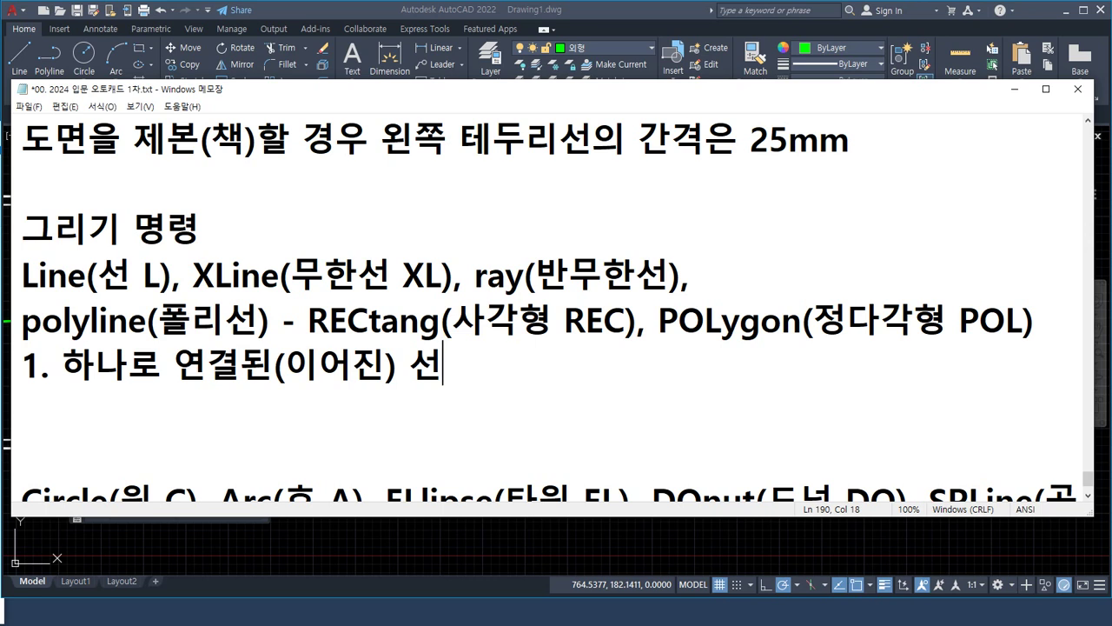
Add the second polyline note "2. 선의 굵기(폭)을 지정 할 수 있음" and tidy the blank lines below it.
{"action": "key", "text": "Return"}
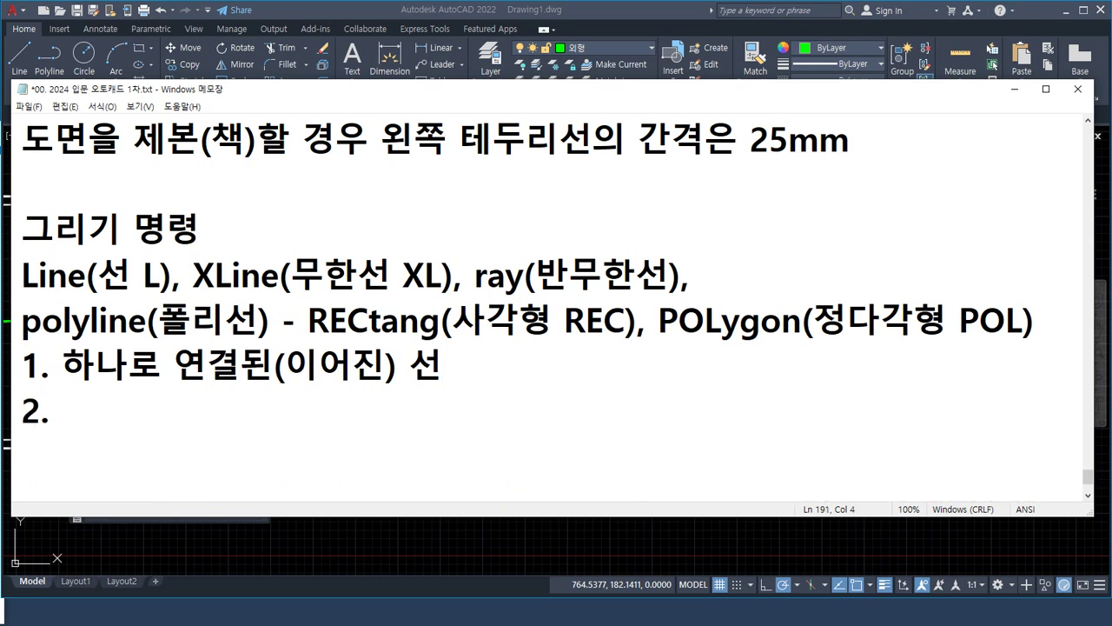
{"action": "type", "text": "2. 선의 굵ㄱ"}
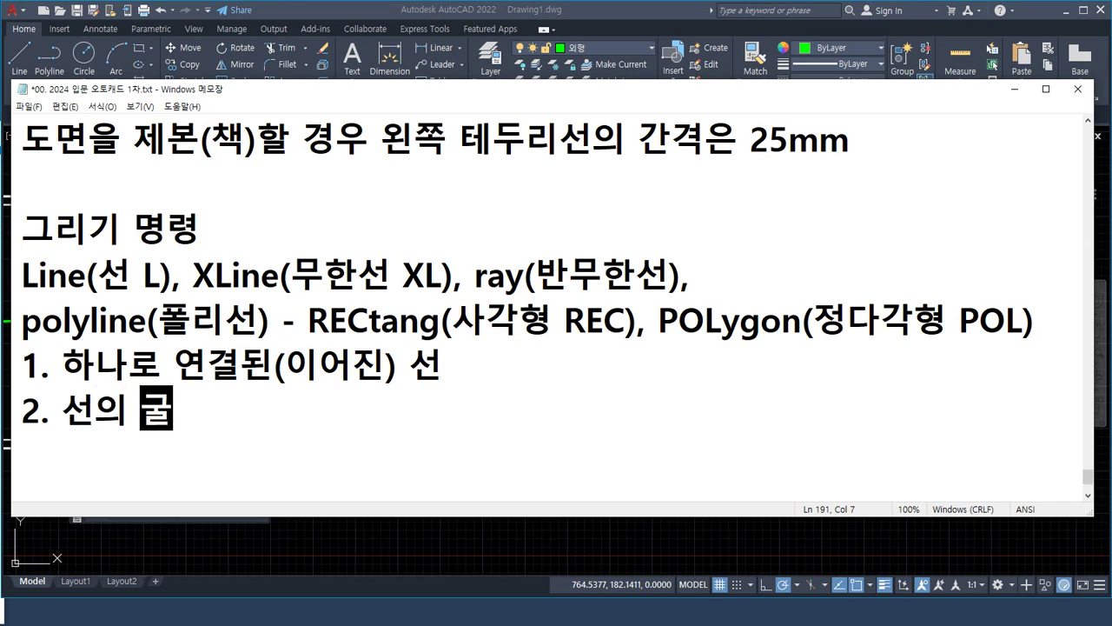
{"action": "type", "text": "기(포"}
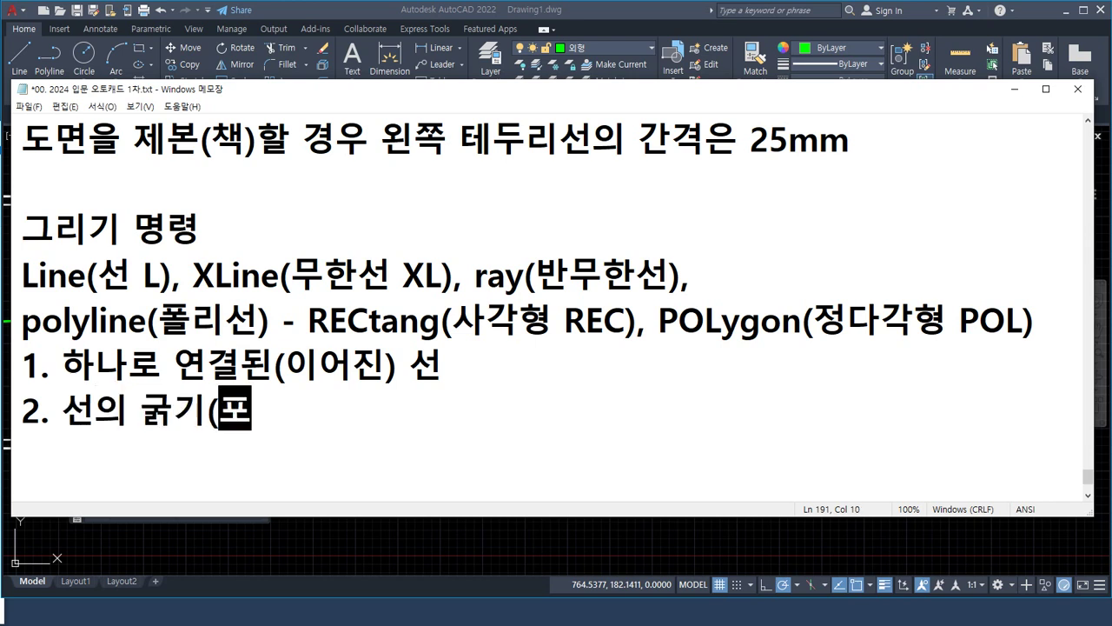
{"action": "type", "text": ")을 지정 "}
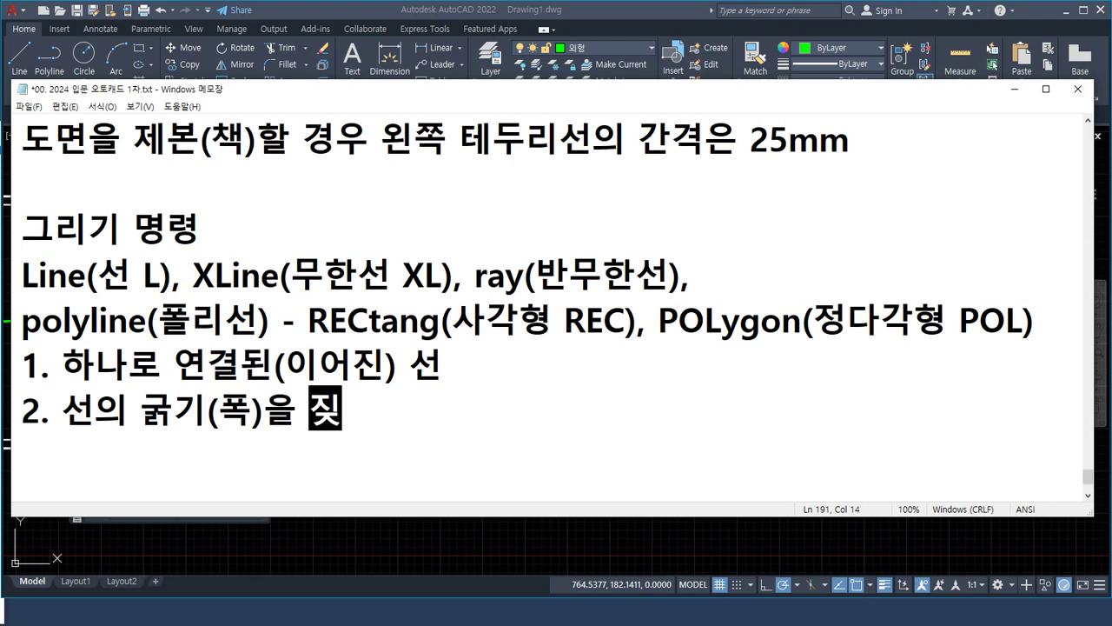
{"action": "type", "text": "할 수 있음"}
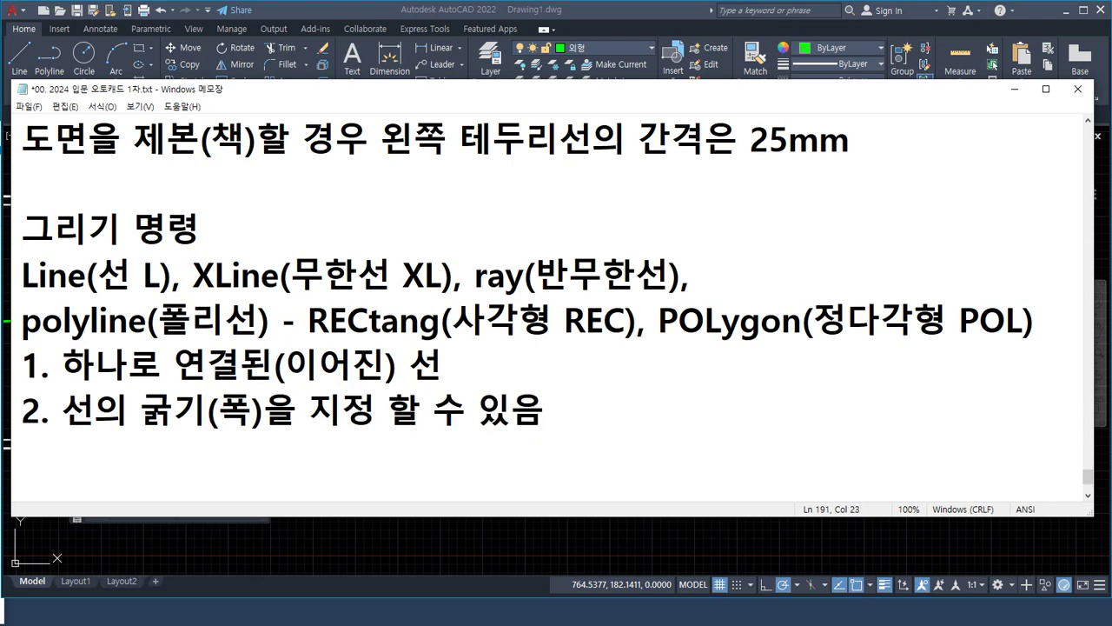
{"action": "key", "text": "Delete"}
{"action": "key", "text": "Delete"}
{"action": "key", "text": "Return"}
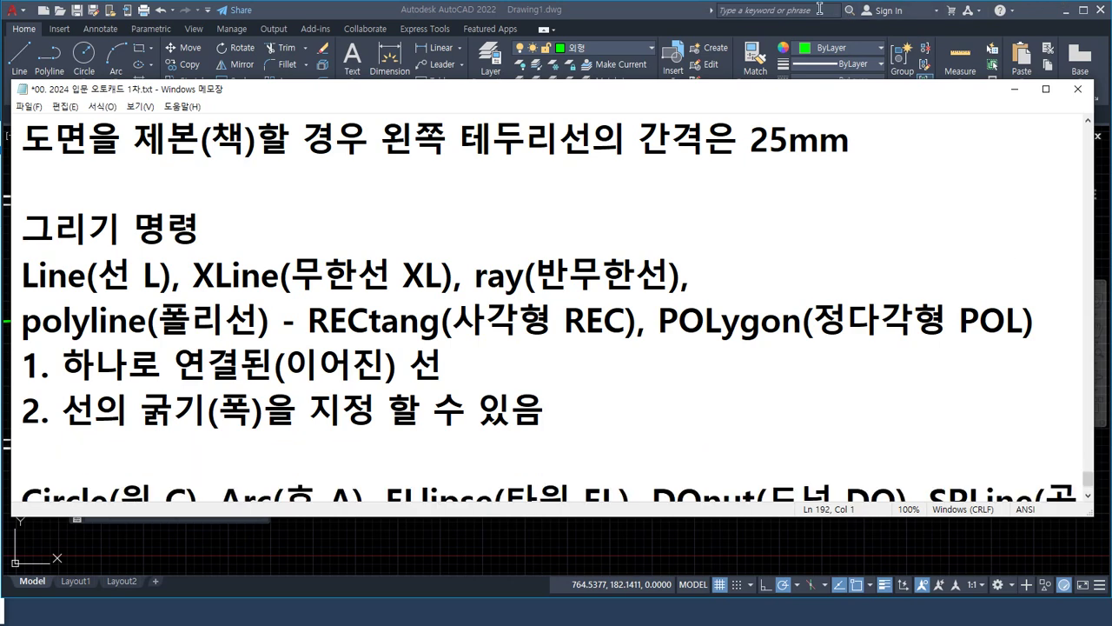
Switch back to AutoCAD and set the global width of the inner frame polyline to 5.
{"action": "left_click", "coordinate": [577, 19]}
{"action": "key", "text": "Escape"}
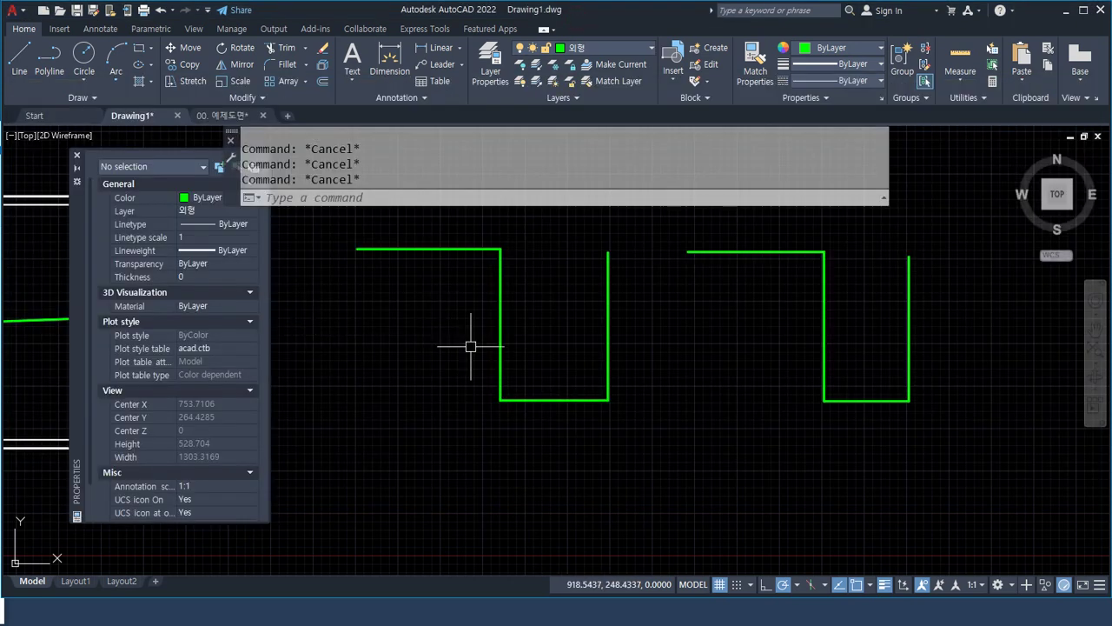
{"action": "middle_click_drag", "start_coordinate": [472, 345], "coordinate": [860, 354]}
{"action": "scroll", "coordinate": [310, 251], "scroll_direction": "up", "scroll_amount": 4}
{"action": "mouse_move", "coordinate": [311, 250]}
{"action": "middle_mouse_down"}
{"action": "mouse_move", "coordinate": [479, 511]}
{"action": "mouse_move", "coordinate": [564, 347]}
{"action": "middle_mouse_up"}
{"action": "scroll", "coordinate": [352, 313], "scroll_direction": "up", "scroll_amount": 1}
{"action": "scroll", "coordinate": [376, 344], "scroll_direction": "up", "scroll_amount": 3}
{"action": "left_click", "coordinate": [596, 390]}
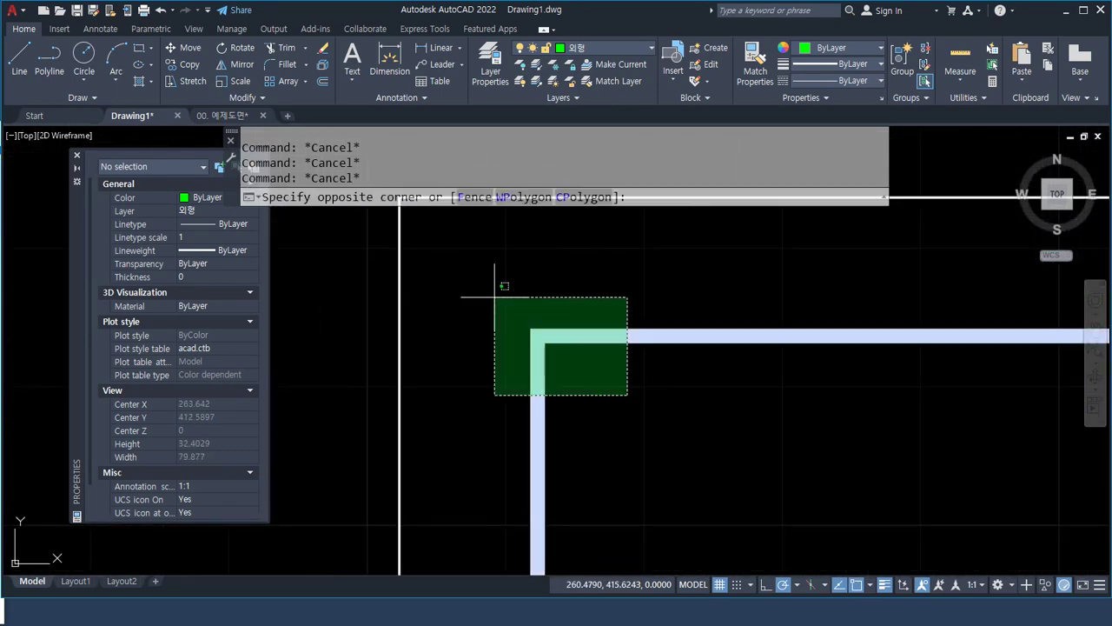
{"action": "left_click", "coordinate": [484, 290]}
{"action": "left_click", "coordinate": [199, 427]}
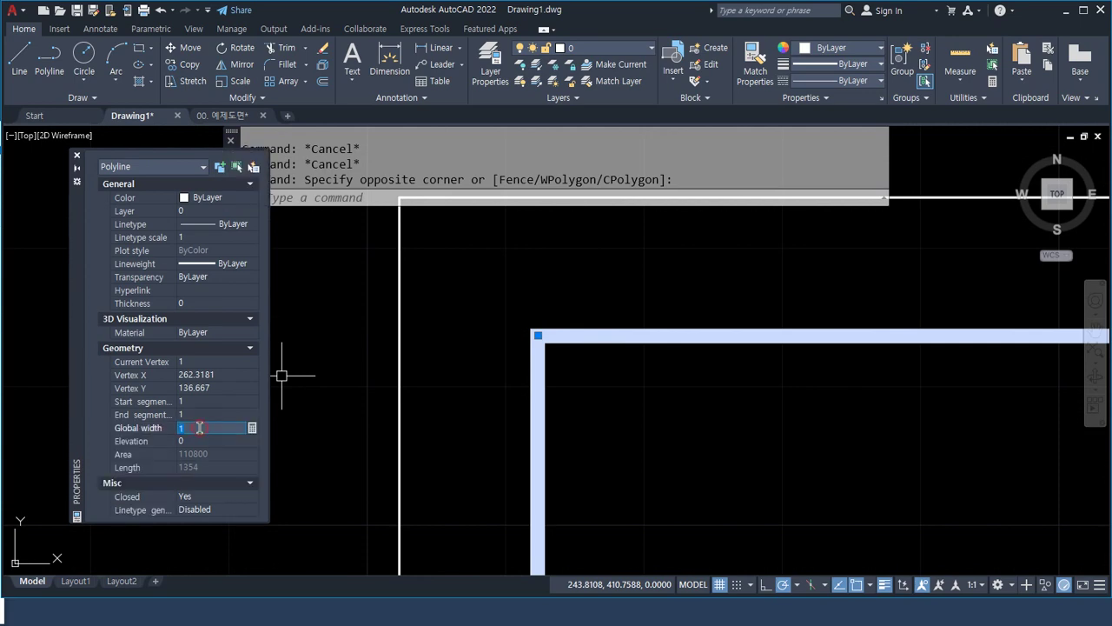
{"action": "type", "text": "5"}
{"action": "key", "text": "Return"}
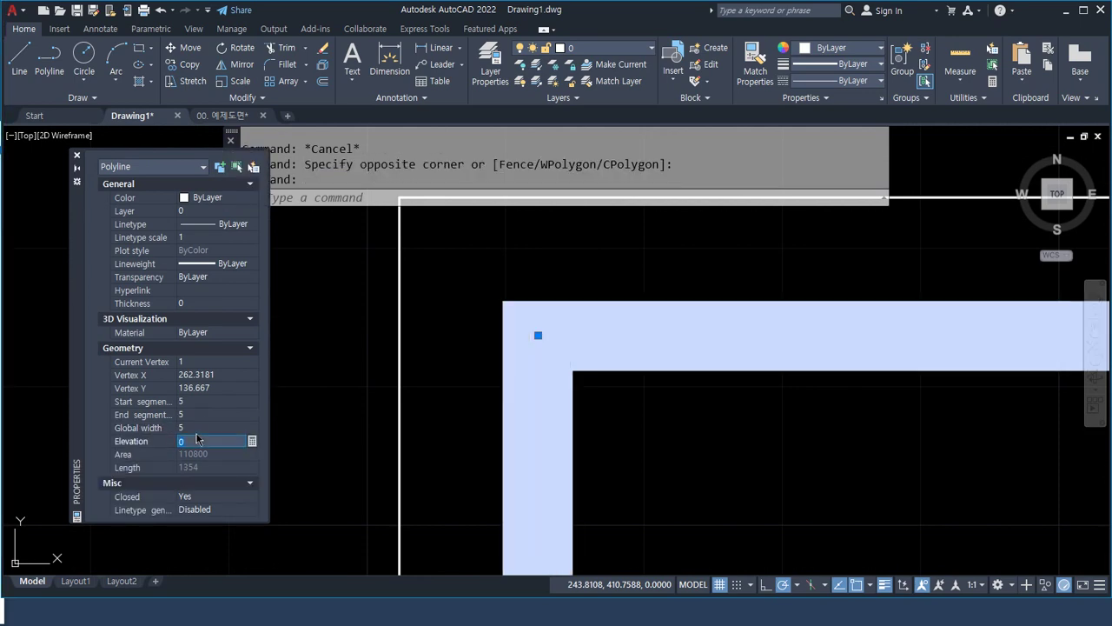
{"action": "scroll", "coordinate": [670, 417], "scroll_direction": "down", "scroll_amount": 2}
{"action": "mouse_move", "coordinate": [661, 397]}
{"action": "middle_mouse_down"}
{"action": "mouse_move", "coordinate": [564, 340]}
{"action": "mouse_move", "coordinate": [398, 278]}
{"action": "middle_mouse_up"}
{"action": "key", "text": "Escape"}
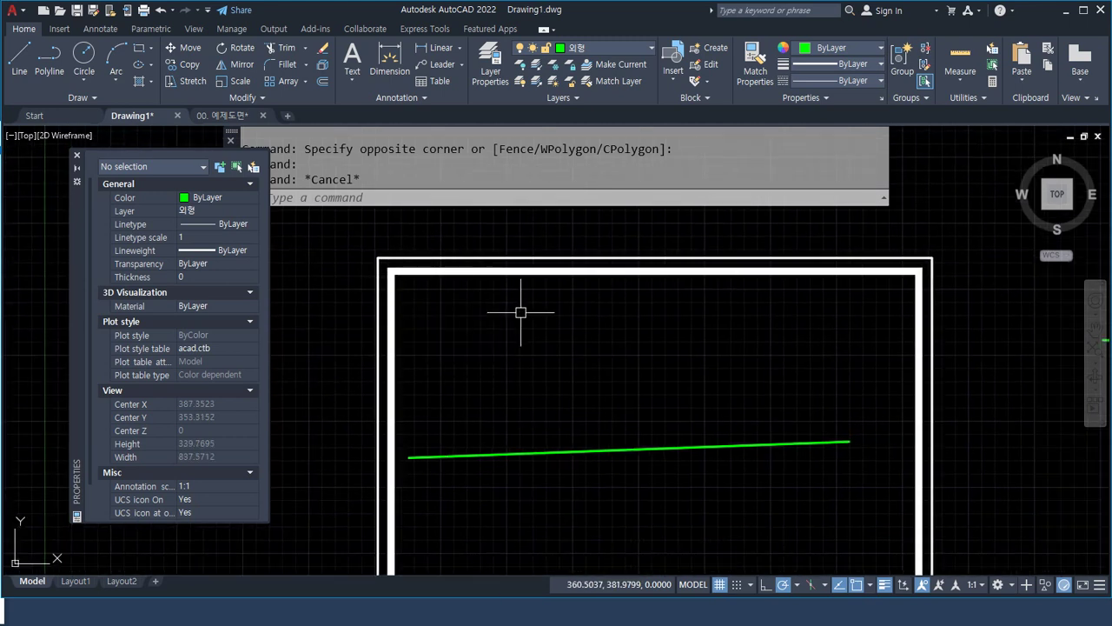
Erase the double frame, the slanted line and both stepped shapes from the drawing.
{"action": "scroll", "coordinate": [513, 222], "scroll_direction": "down", "scroll_amount": 3}
{"action": "middle_click_drag", "start_coordinate": [643, 284], "coordinate": [496, 322]}
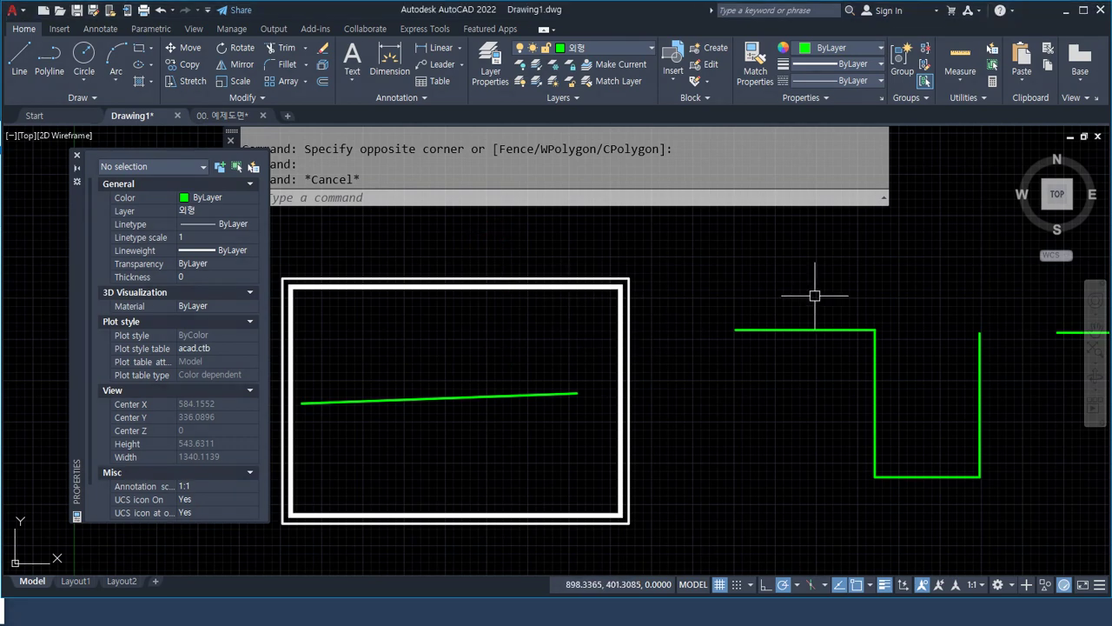
{"action": "scroll", "coordinate": [814, 293], "scroll_direction": "down", "scroll_amount": 2}
{"action": "middle_click_drag", "start_coordinate": [815, 293], "coordinate": [696, 281]}
{"action": "left_click", "coordinate": [1006, 465]}
{"action": "left_click", "coordinate": [337, 245]}
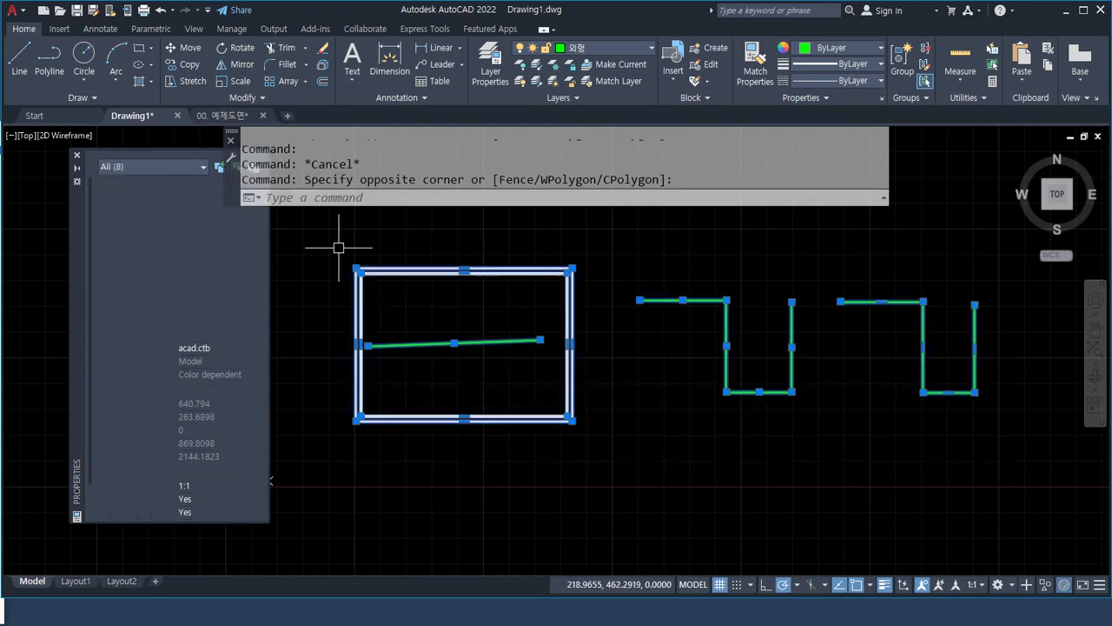
{"action": "type", "text": "e"}
{"action": "key", "text": "Return"}
Zoom to show the whole drawing area and regenerate the model.
{"action": "type", "text": "z"}
{"action": "key", "text": "Return"}
{"action": "type", "text": "a"}
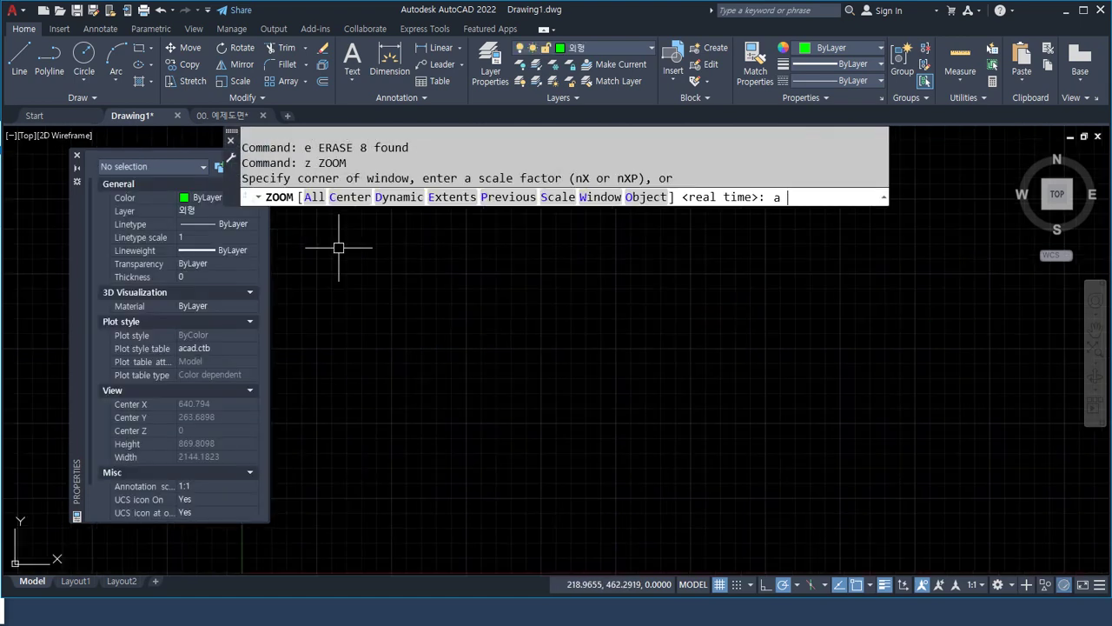
{"action": "key", "text": "Return"}
{"action": "type", "text": "re"}
{"action": "key", "text": "Return"}
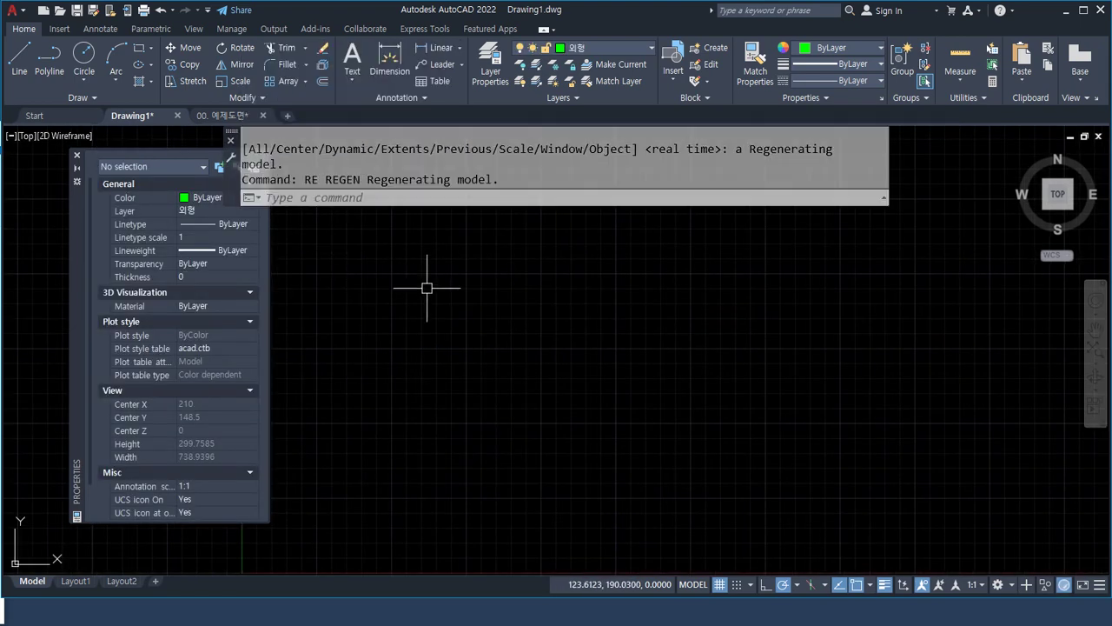
Set the elevation for new rectangles to 10 through the Rectangle command's Elevation option, and leave the command.
{"action": "type", "text": "rec"}
{"action": "key", "text": "Return"}
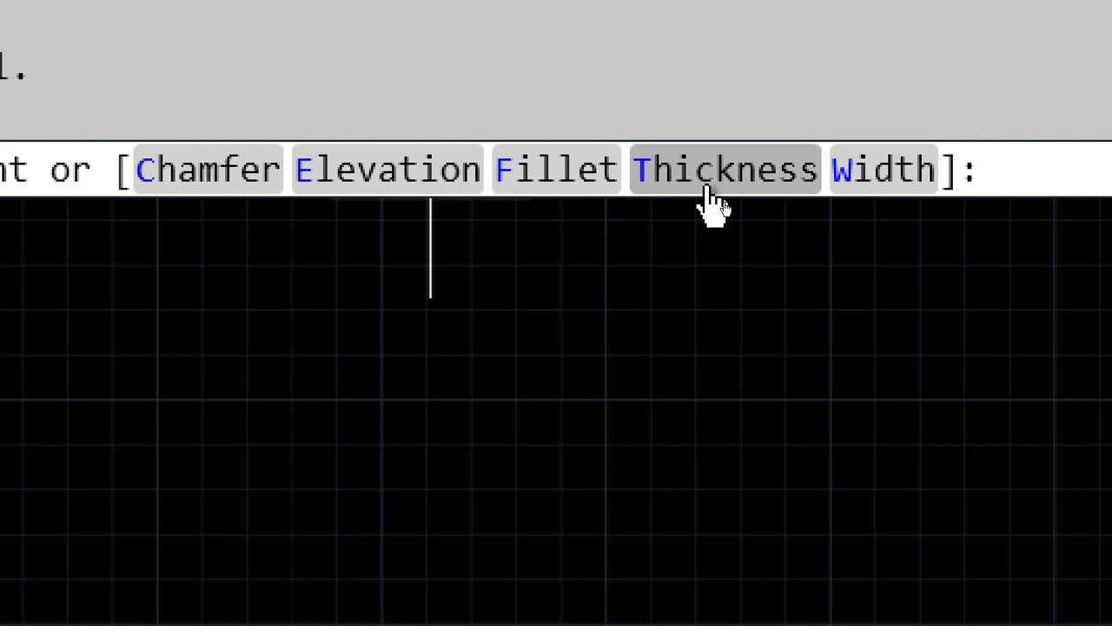
{"action": "left_click", "coordinate": [383, 179]}
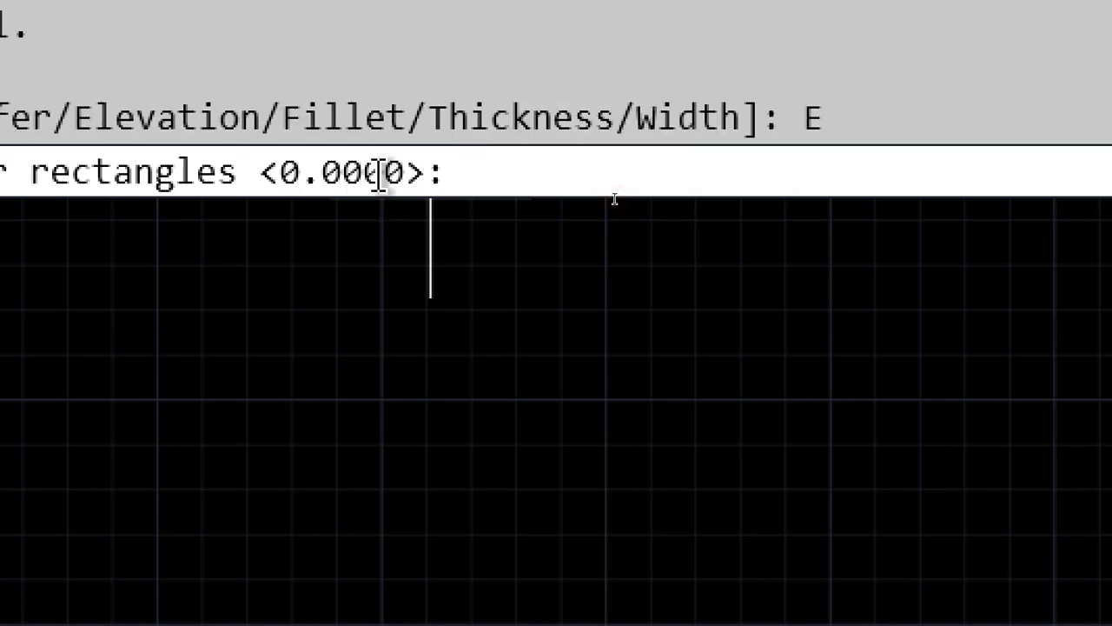
{"action": "key", "text": "Return"}
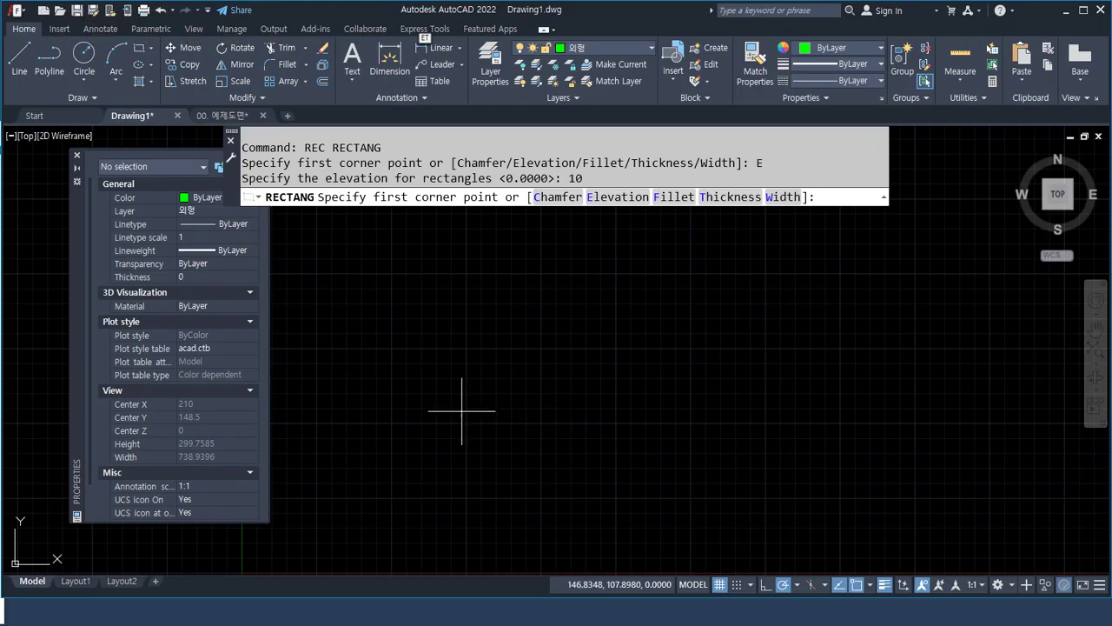
{"action": "key", "text": "Escape"}
Draw a rectangle at elevation 10 and check its height above the XY plane in the front view.
{"action": "key", "text": "Return"}
{"action": "left_click", "coordinate": [472, 440]}
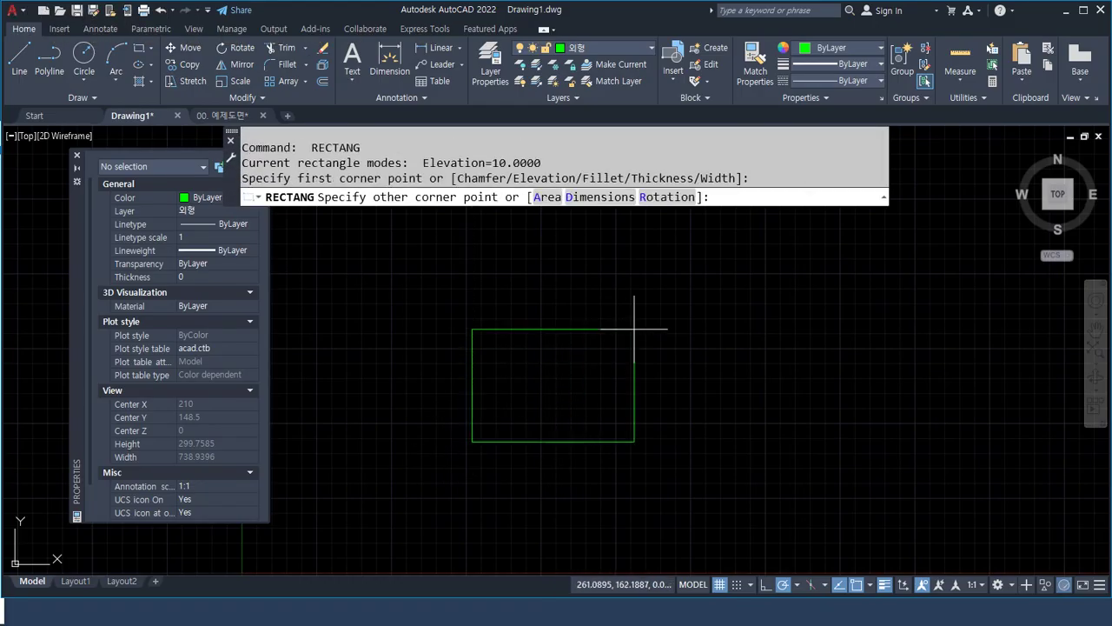
{"action": "left_click", "coordinate": [640, 293]}
{"action": "middle_click_drag", "start_coordinate": [472, 487], "coordinate": [487, 371], "text": "shift"}
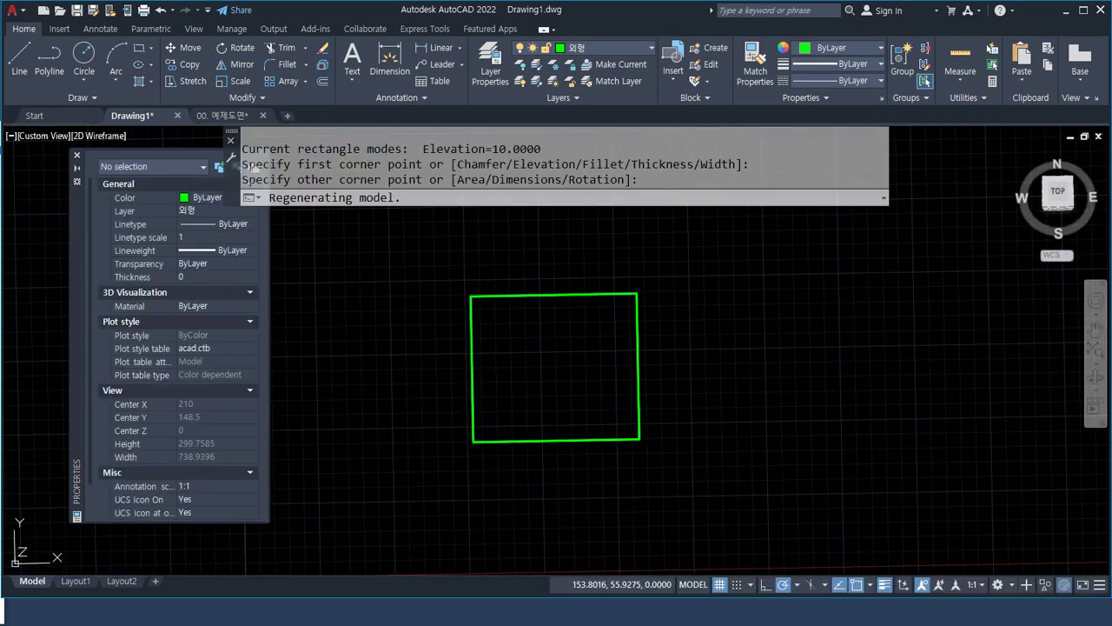
{"action": "left_click", "coordinate": [1056, 215]}
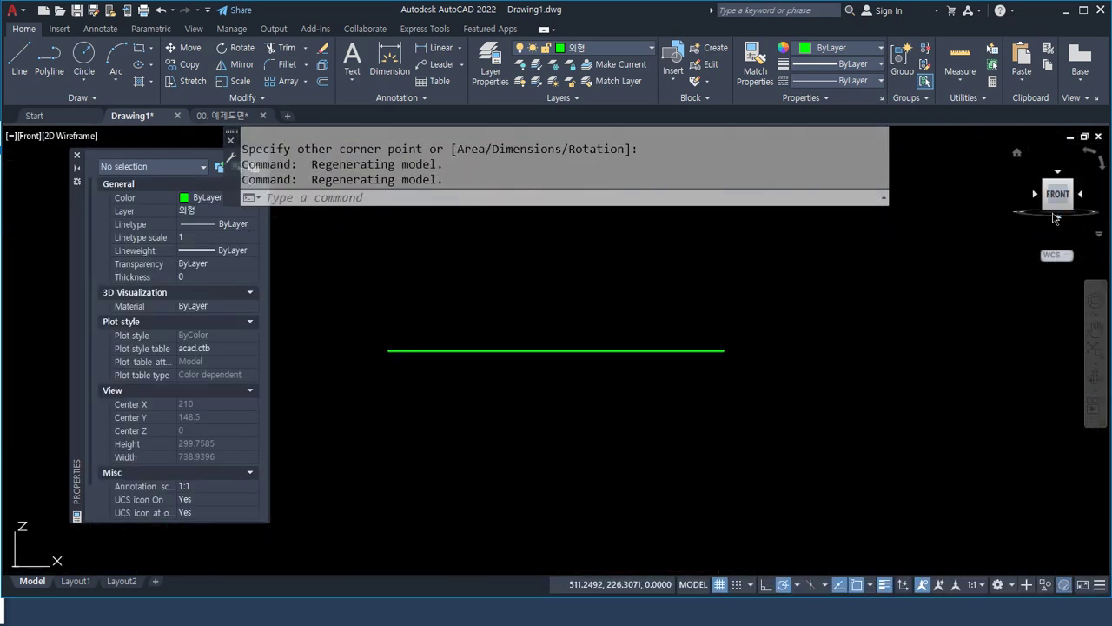
{"action": "scroll", "coordinate": [574, 399], "scroll_direction": "down", "scroll_amount": 4}
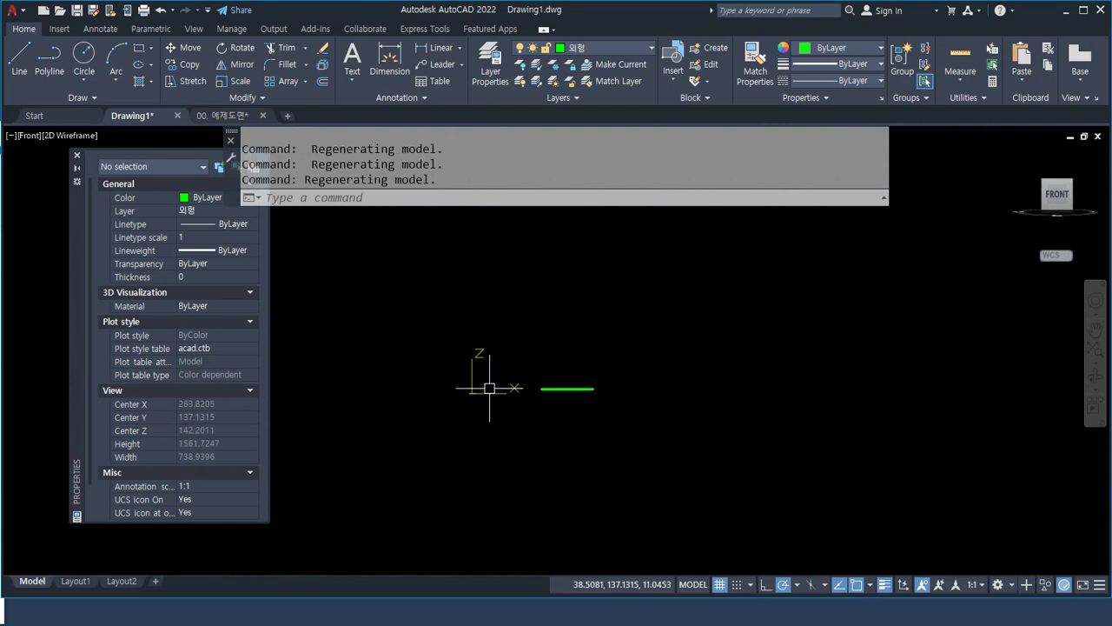
{"action": "scroll", "coordinate": [490, 387], "scroll_direction": "up", "scroll_amount": 6}
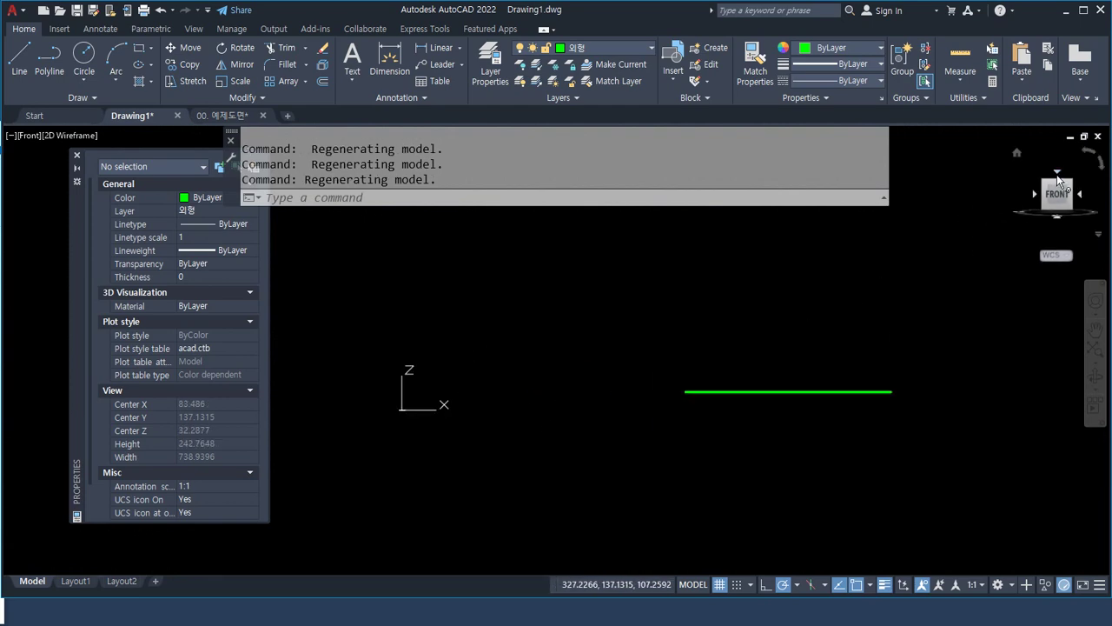
Return to the top view and reset the elevation for new rectangles to 0, leaving the Rectangle command.
{"action": "left_click", "coordinate": [1057, 178]}
{"action": "type", "text": "rec"}
{"action": "key", "text": "Return"}
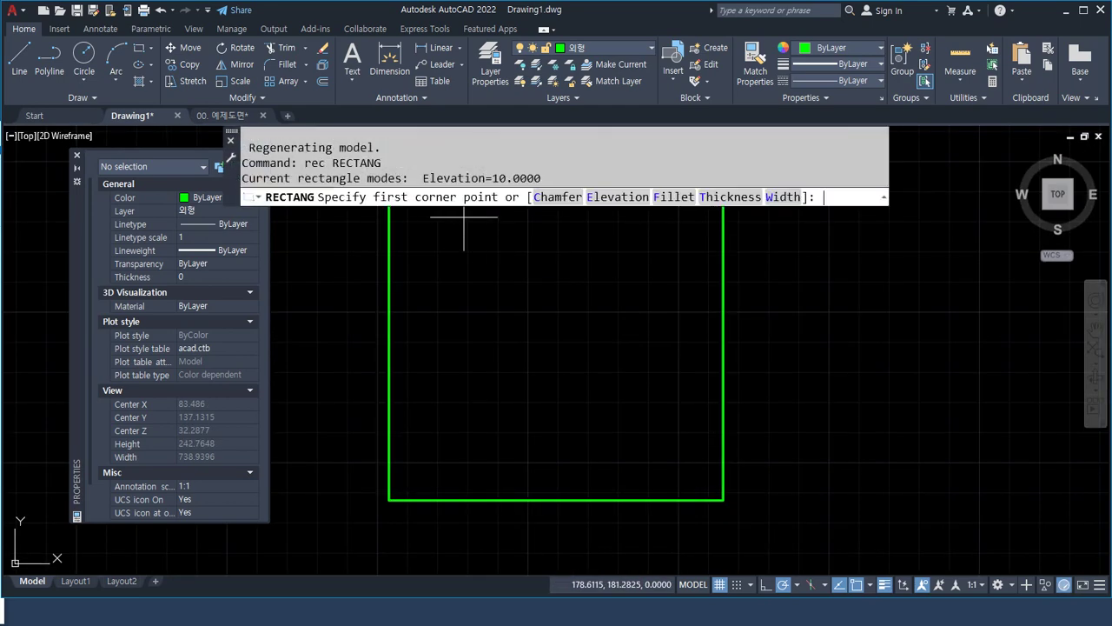
{"action": "left_click", "coordinate": [615, 197]}
{"action": "type", "text": "0"}
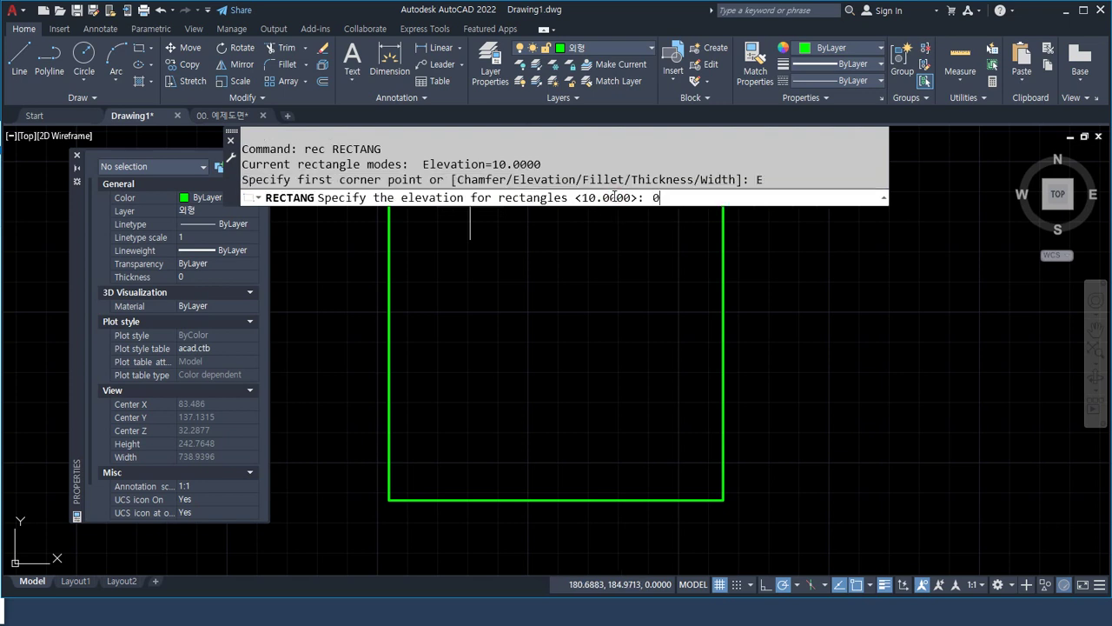
{"action": "key", "text": "Return"}
{"action": "scroll", "coordinate": [585, 293], "scroll_direction": "down", "scroll_amount": 1}
{"action": "scroll", "coordinate": [474, 301], "scroll_direction": "down", "scroll_amount": 1}
{"action": "type", "text": "m"}
{"action": "key", "text": "Return"}
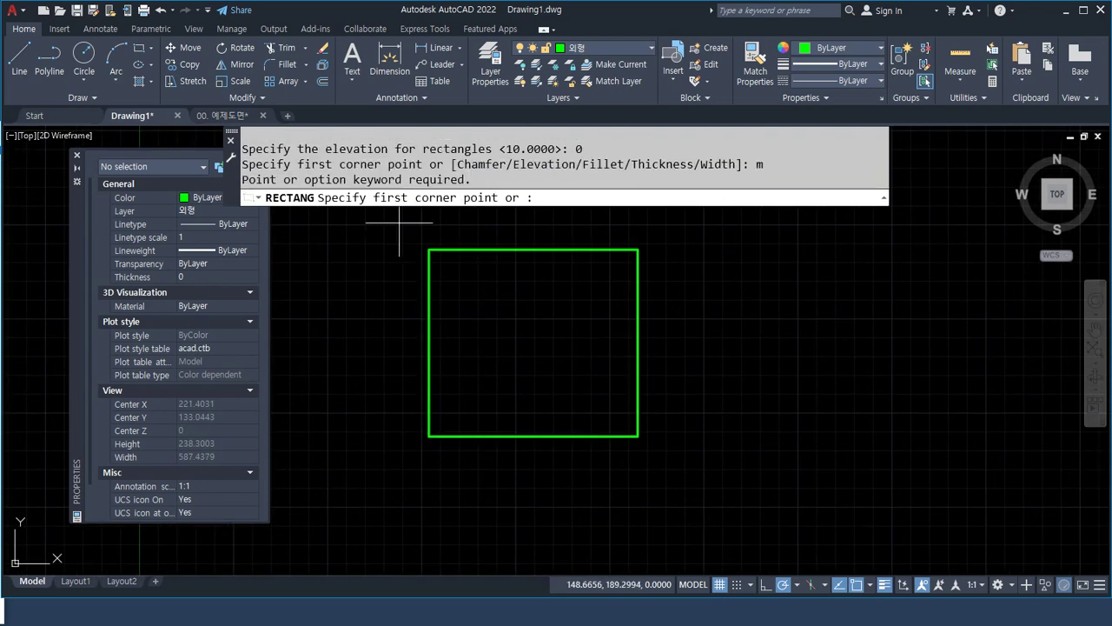
{"action": "key", "text": "Escape"}
{"action": "key", "text": "Escape"}
Draw a larger rectangle around the existing one at elevation 0.
{"action": "type", "text": "rec"}
{"action": "key", "text": "Return"}
{"action": "left_click", "coordinate": [395, 222]}
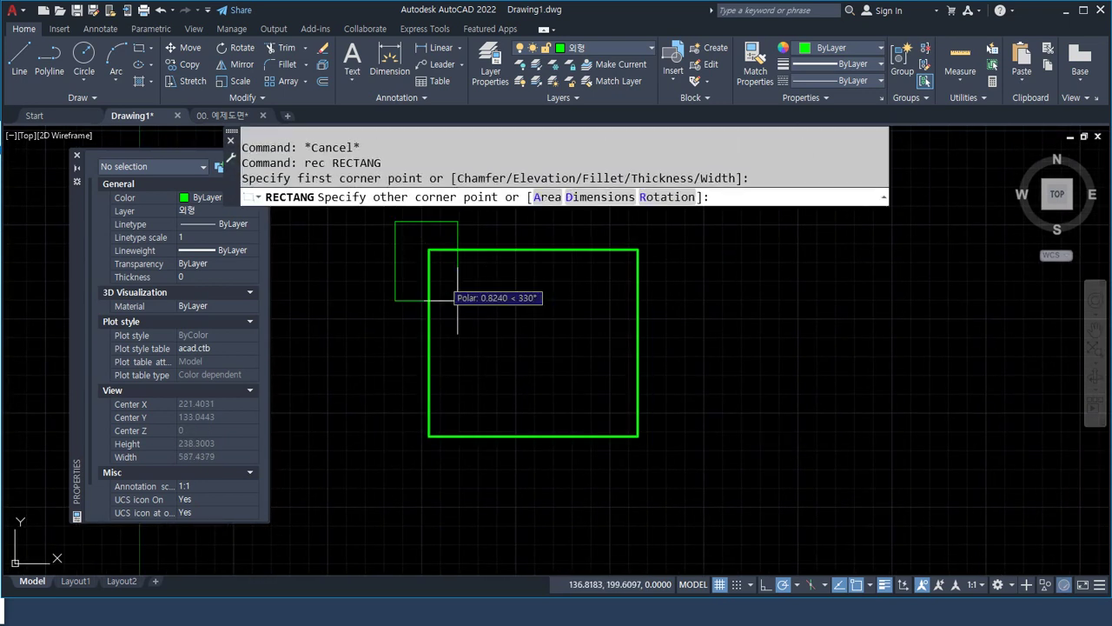
{"action": "left_click", "coordinate": [687, 478]}
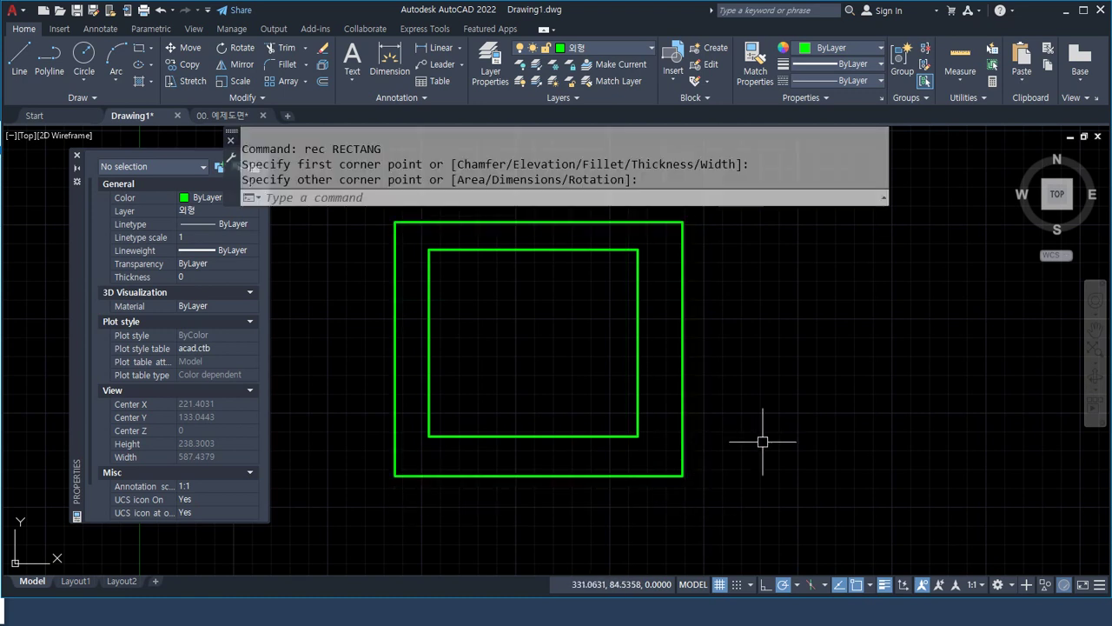
Compare the heights of the two rectangles in the front view.
{"action": "left_click", "coordinate": [1056, 235]}
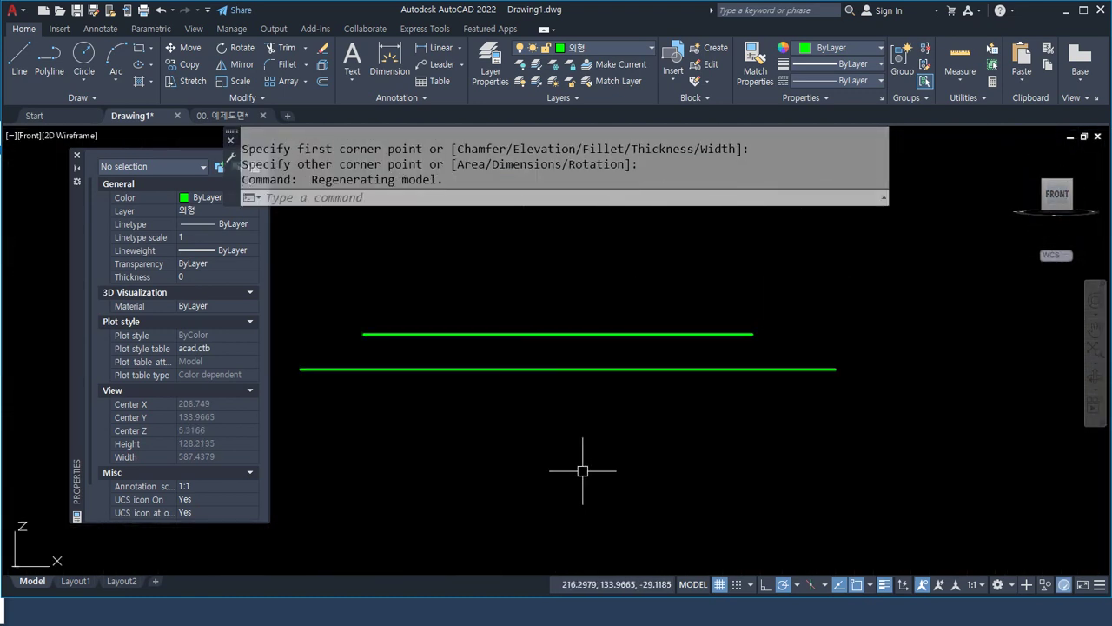
{"action": "left_click_drag", "start_coordinate": [895, 280], "coordinate": [833, 345]}
{"action": "left_click_drag", "start_coordinate": [761, 259], "coordinate": [736, 315]}
{"action": "left_click_drag", "start_coordinate": [720, 278], "coordinate": [732, 315]}
{"action": "mouse_move", "coordinate": [547, 374]}
{"action": "left_mouse_down"}
{"action": "mouse_move", "coordinate": [549, 268]}
{"action": "mouse_move", "coordinate": [525, 278]}
{"action": "left_mouse_up"}
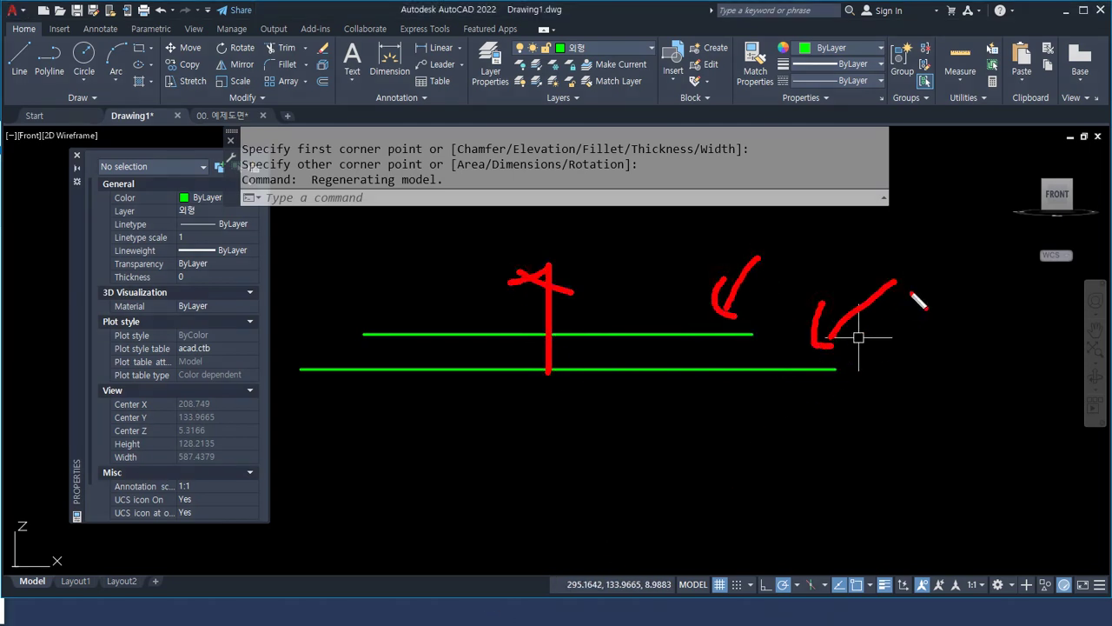
{"action": "key", "text": "Escape"}
Return to the top view and erase both rectangles.
{"action": "left_click", "coordinate": [1060, 172]}
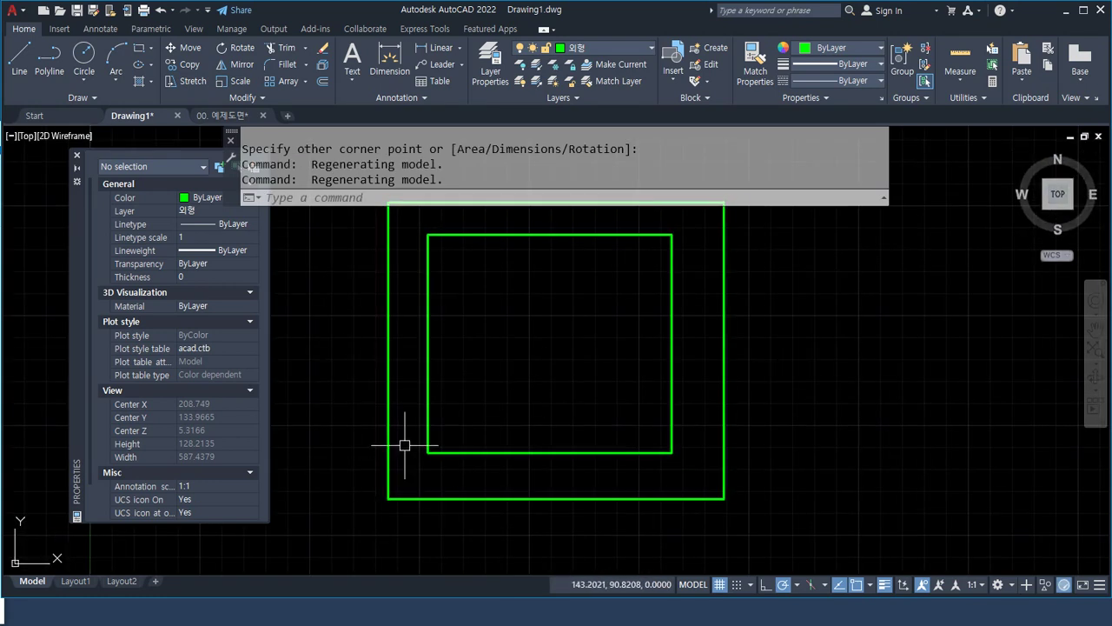
{"action": "left_click", "coordinate": [497, 453]}
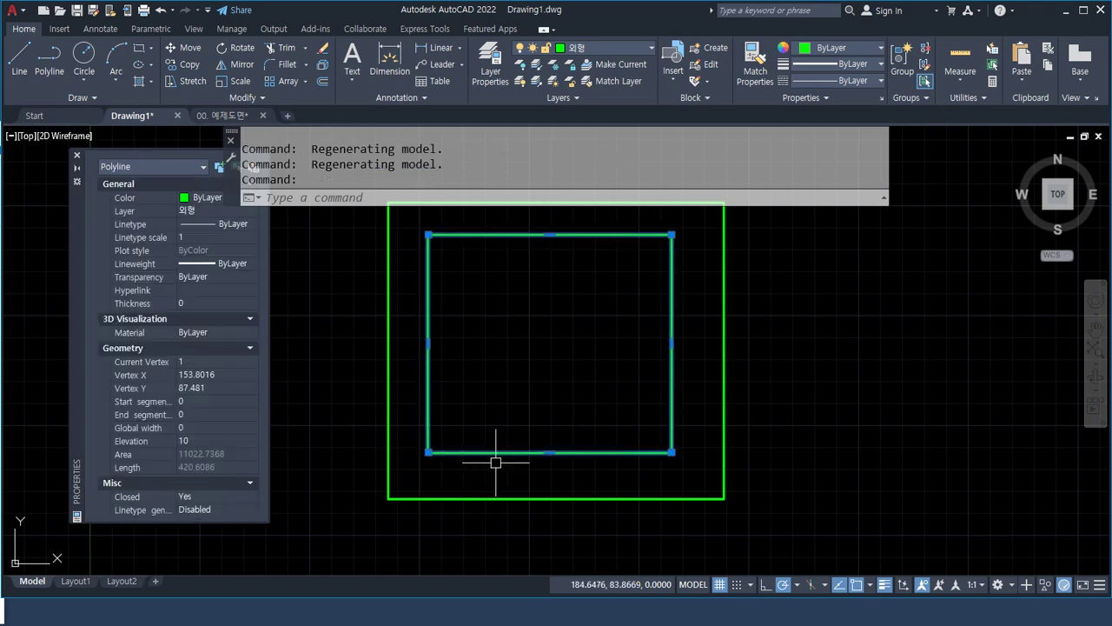
{"action": "left_click", "coordinate": [853, 435]}
{"action": "left_click", "coordinate": [687, 374]}
{"action": "type", "text": "e"}
{"action": "key", "text": "Return"}
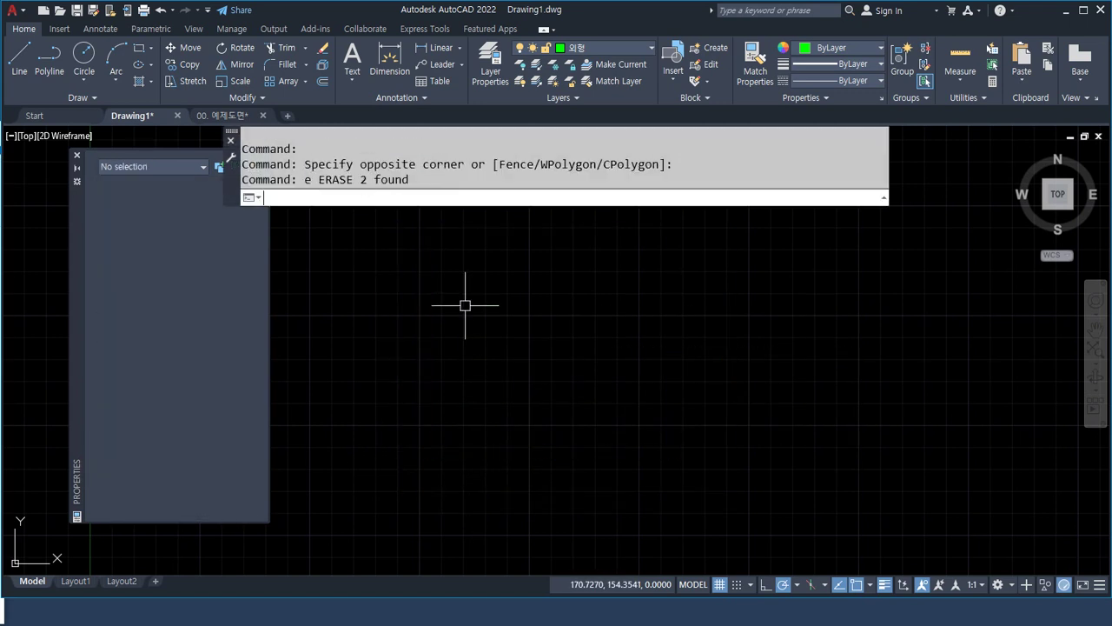
Draw a rectangle with a line width of 10 using the Rectangle command's Width option.
{"action": "type", "text": "rec"}
{"action": "key", "text": "Return"}
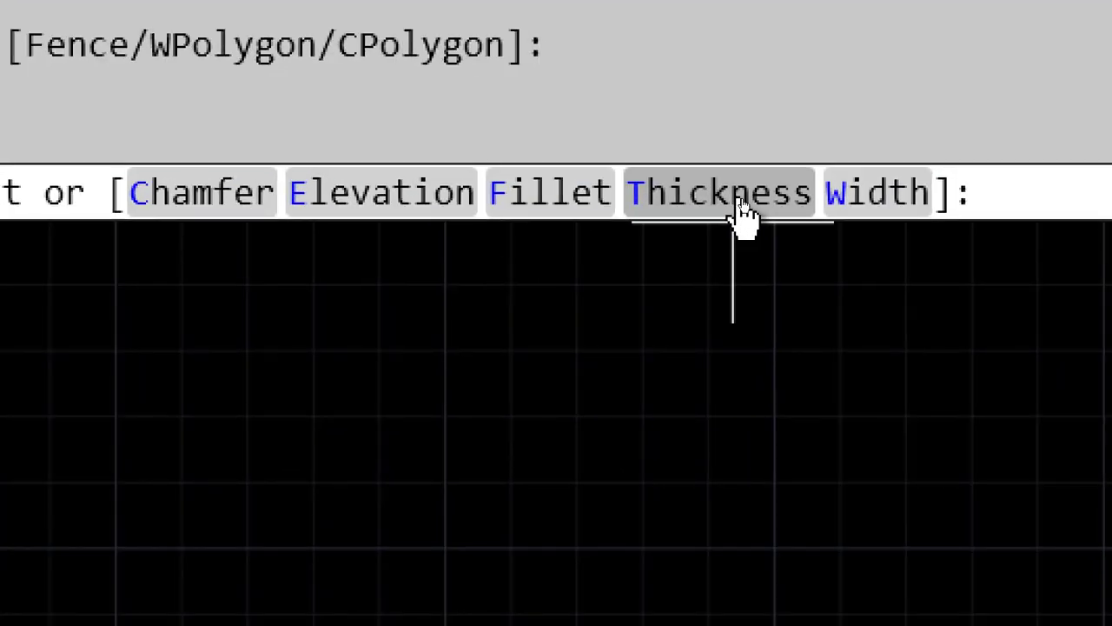
{"action": "left_click", "coordinate": [904, 217]}
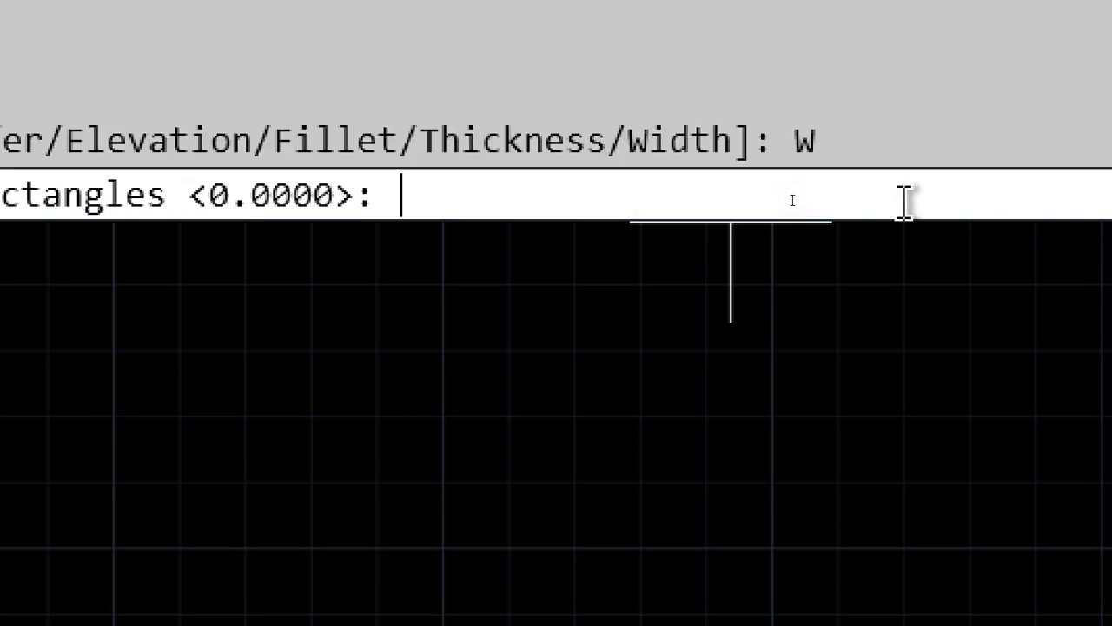
{"action": "type", "text": "10"}
{"action": "key", "text": "Return"}
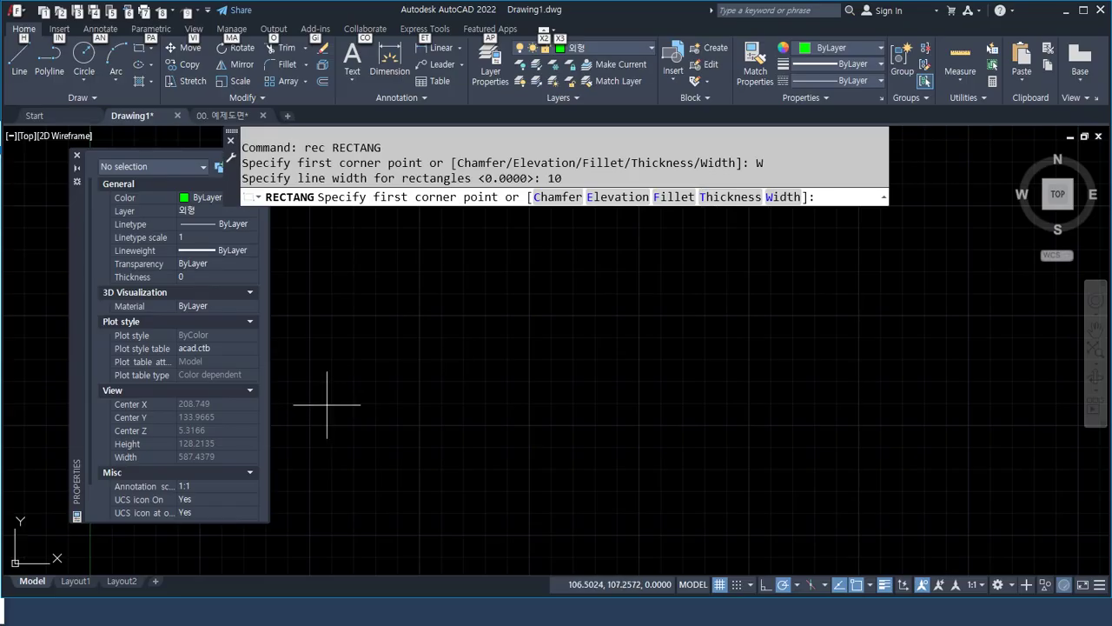
{"action": "left_click", "coordinate": [374, 463]}
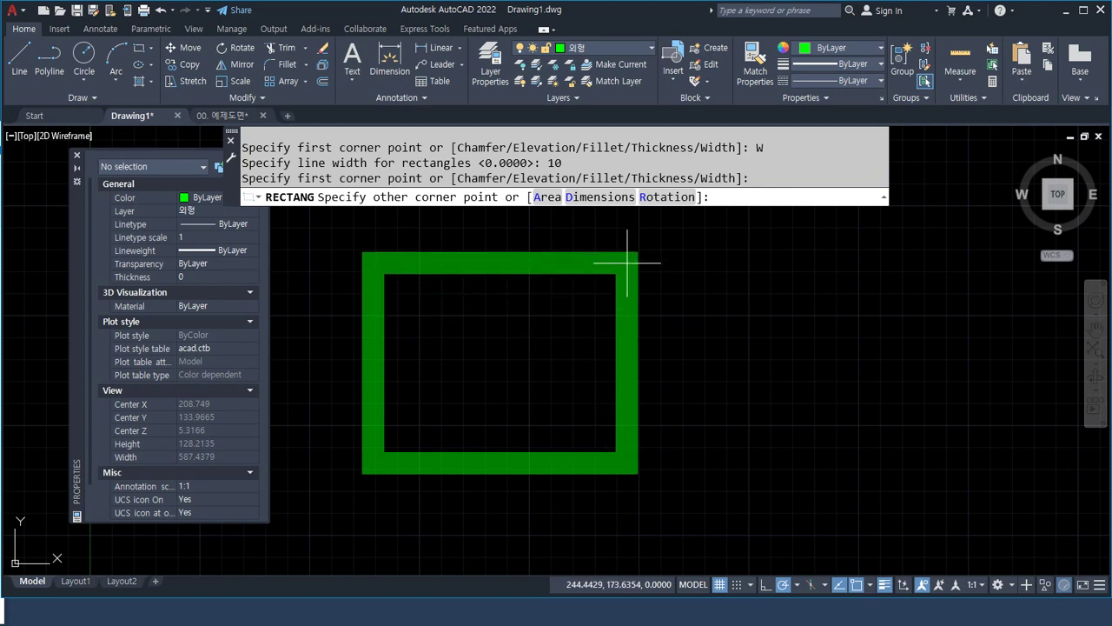
{"action": "left_click", "coordinate": [626, 264]}
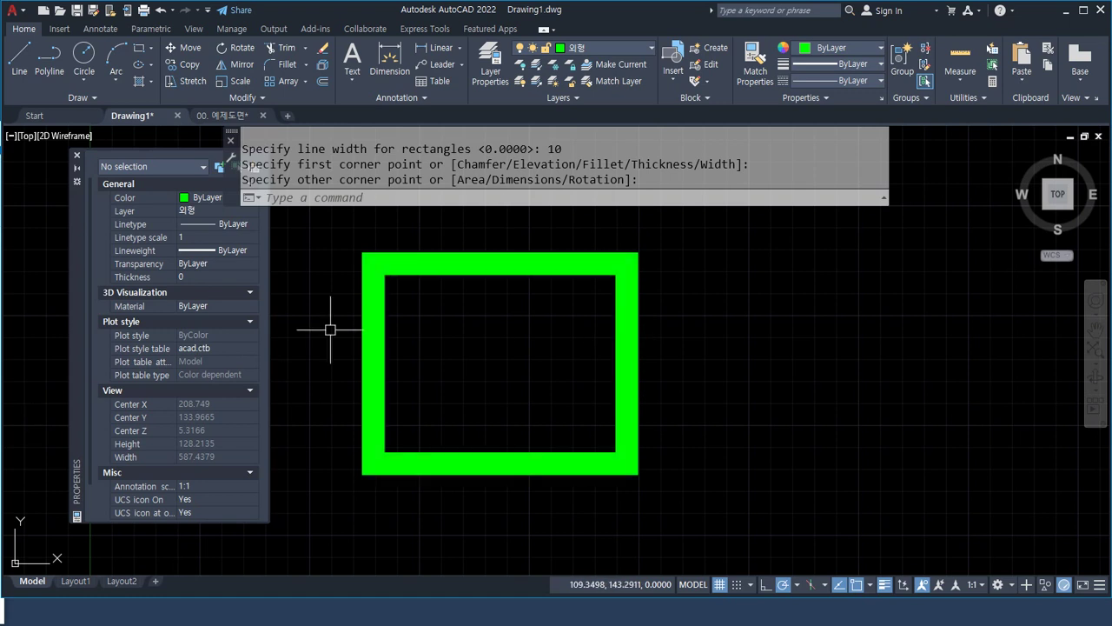
Set the global width of the wide rectangle to 0 and deselect it.
{"action": "key", "text": "alt"}
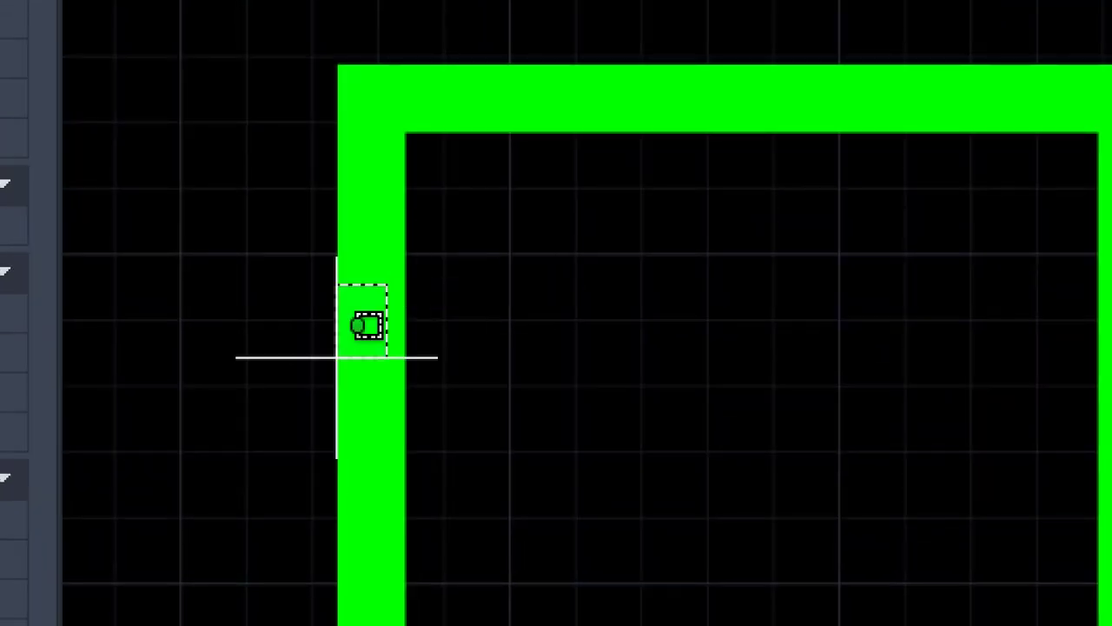
{"action": "left_click", "coordinate": [369, 347]}
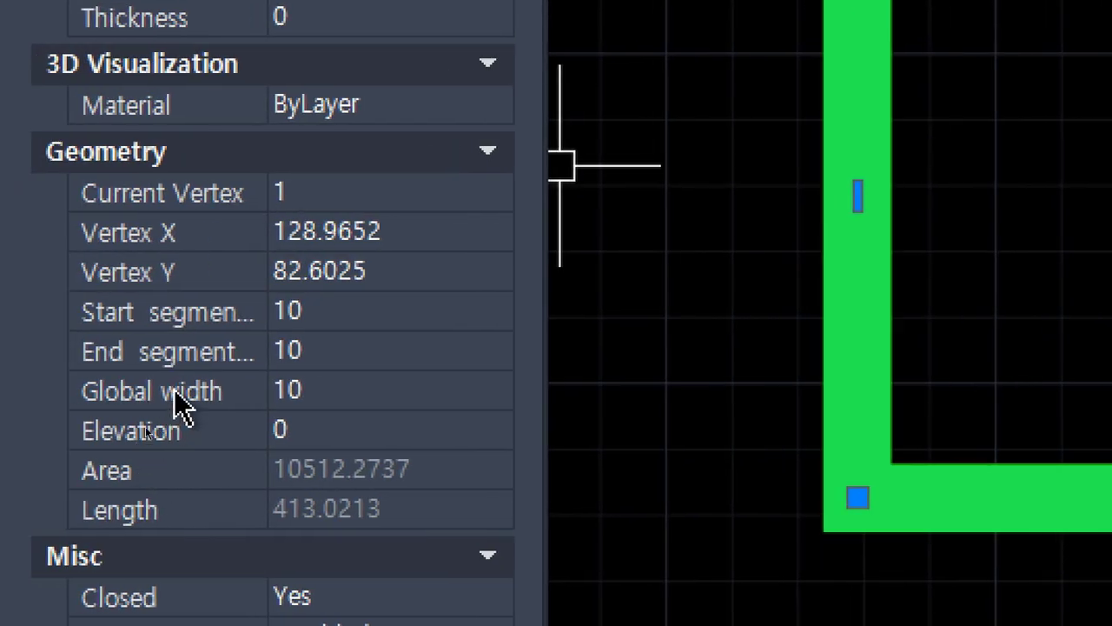
{"action": "left_click", "coordinate": [305, 397]}
{"action": "type", "text": "0"}
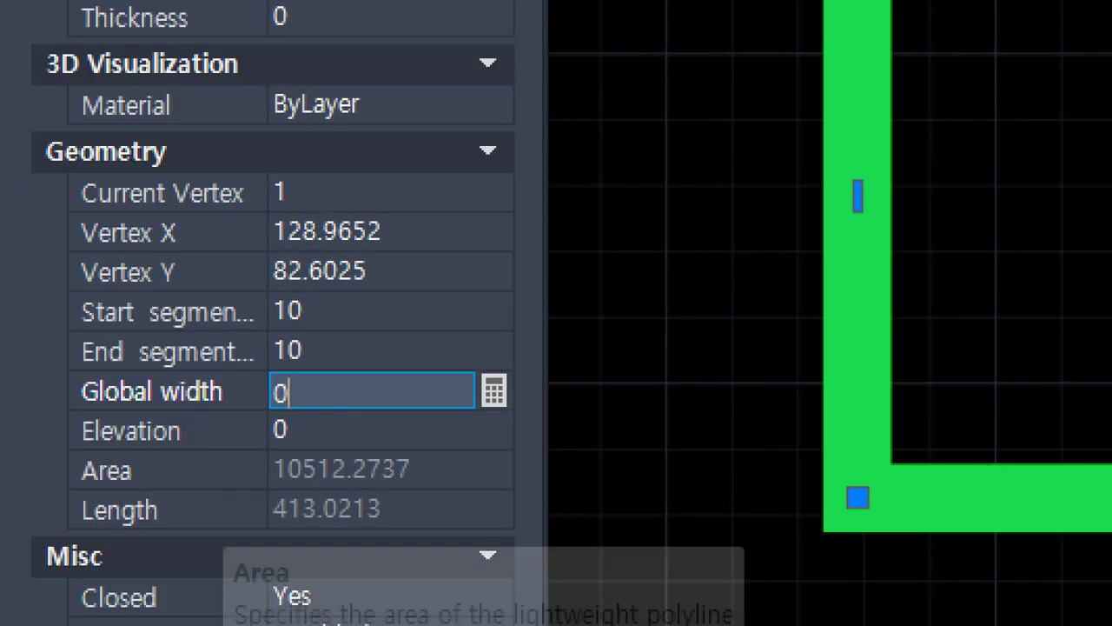
{"action": "key", "text": "Tab"}
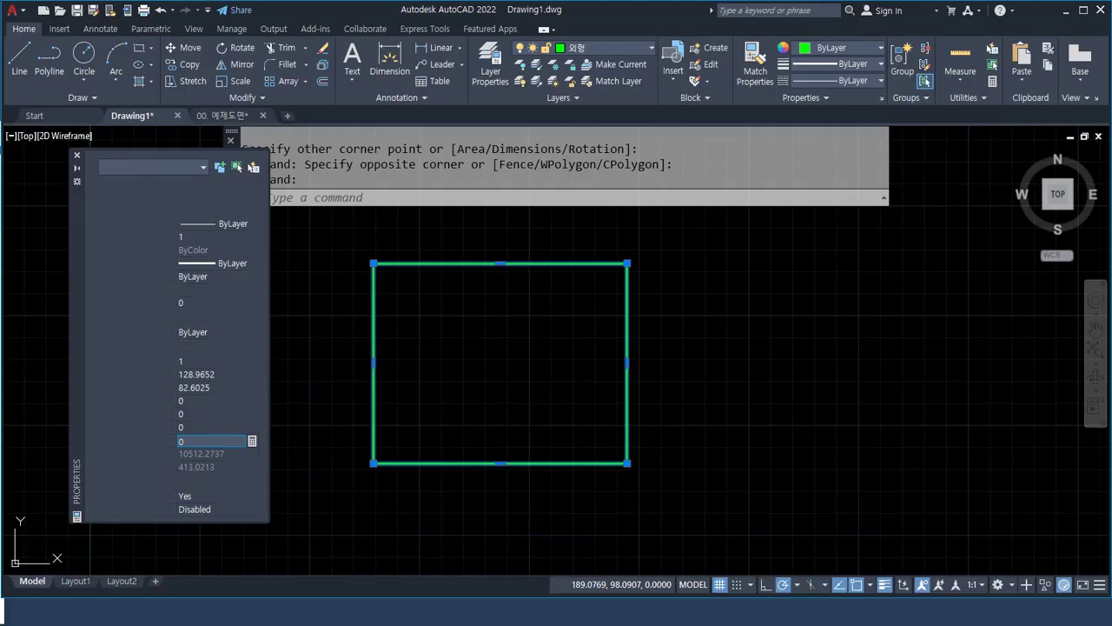
{"action": "key", "text": "Escape"}
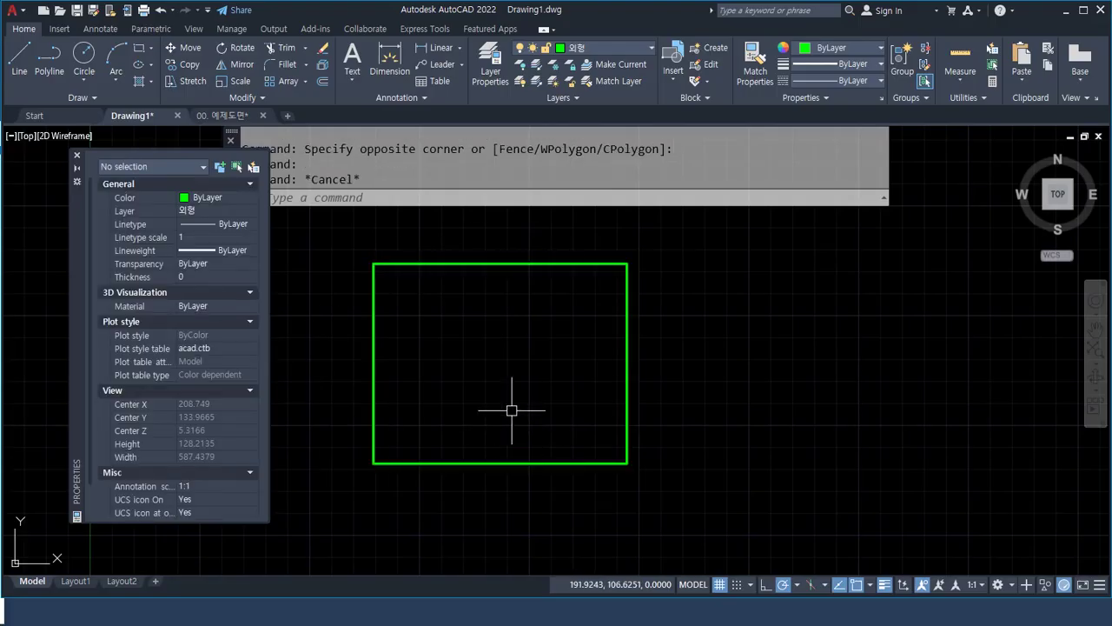
Draw a second rectangle to the right of the first with the Rectangle command's thickness set to 30.
{"action": "scroll", "coordinate": [811, 417], "scroll_direction": "down", "scroll_amount": 2}
{"action": "middle_click_drag", "start_coordinate": [809, 412], "coordinate": [593, 407]}
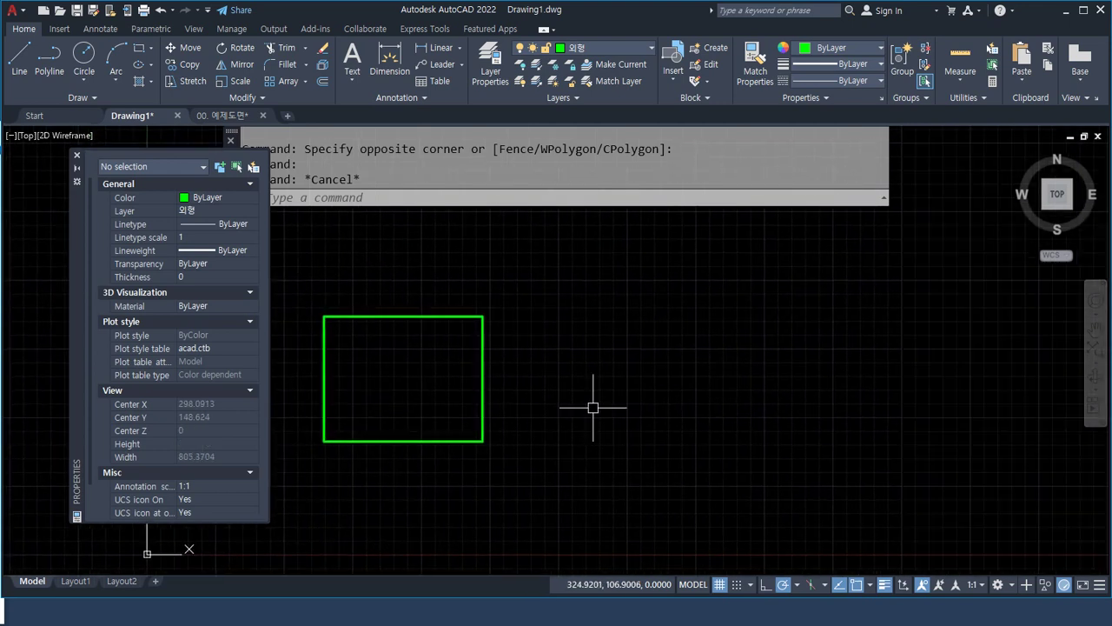
{"action": "type", "text": "rec RECTANG"}
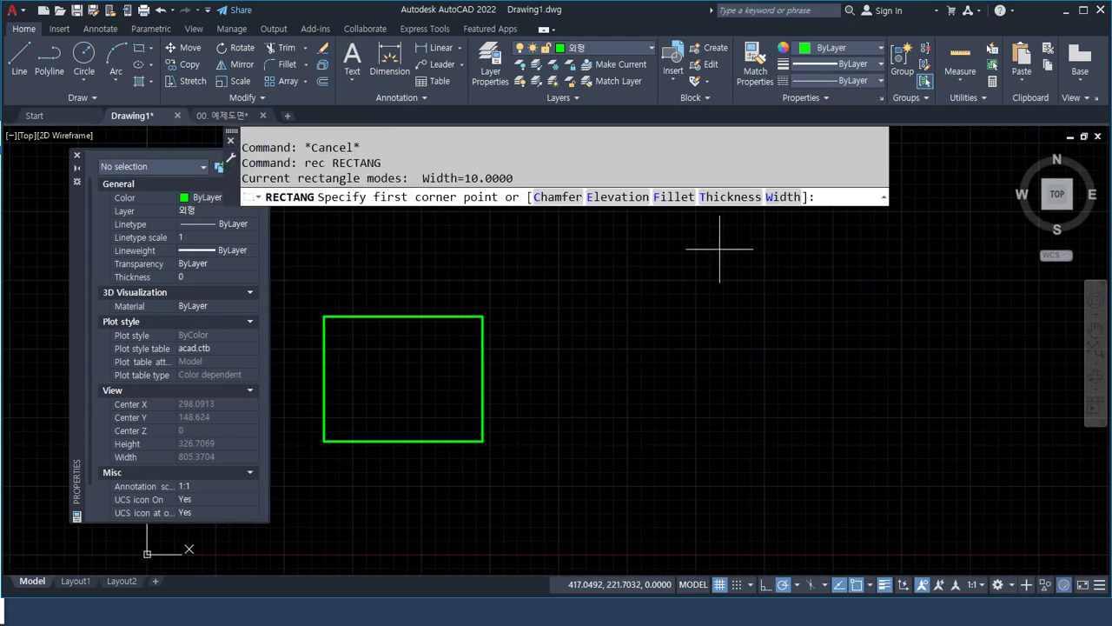
{"action": "left_click", "coordinate": [730, 199]}
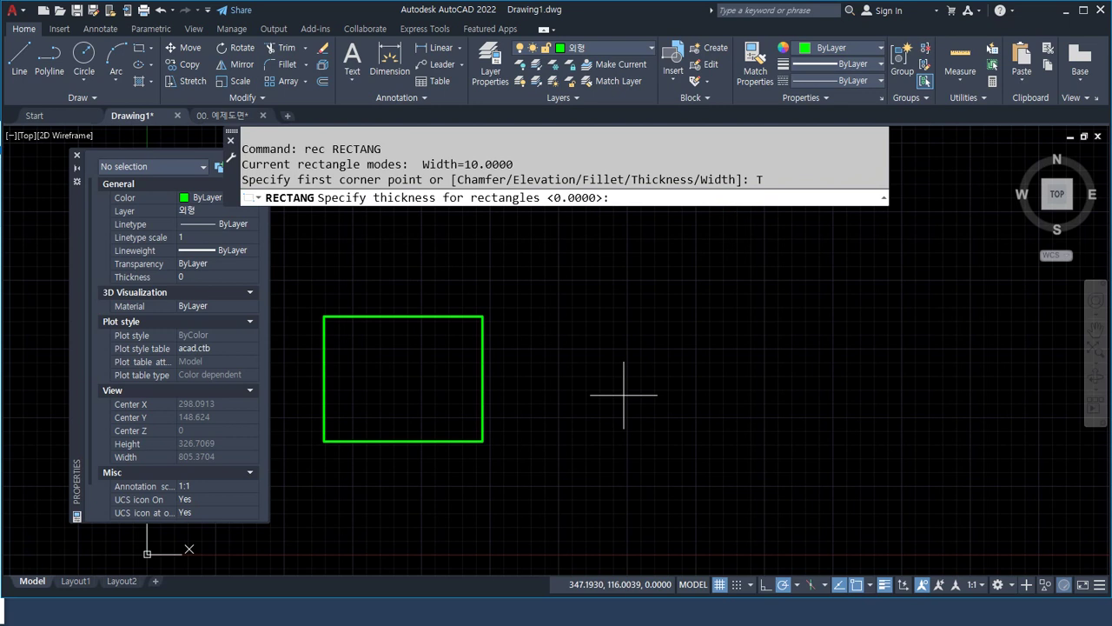
{"action": "type", "text": "30"}
{"action": "key", "text": "Return"}
{"action": "left_click", "coordinate": [544, 443]}
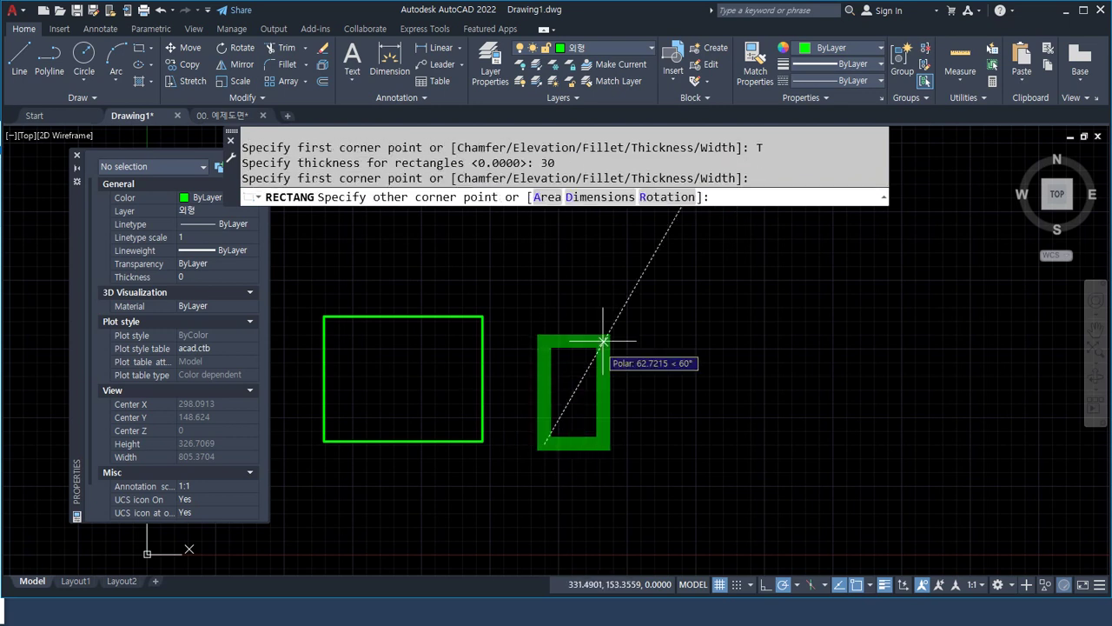
{"action": "left_click", "coordinate": [721, 300]}
Show the thick rectangle in a tilted 3D view and set its global width to 0.
{"action": "middle_click_drag", "start_coordinate": [586, 376], "coordinate": [663, 455], "text": "shift"}
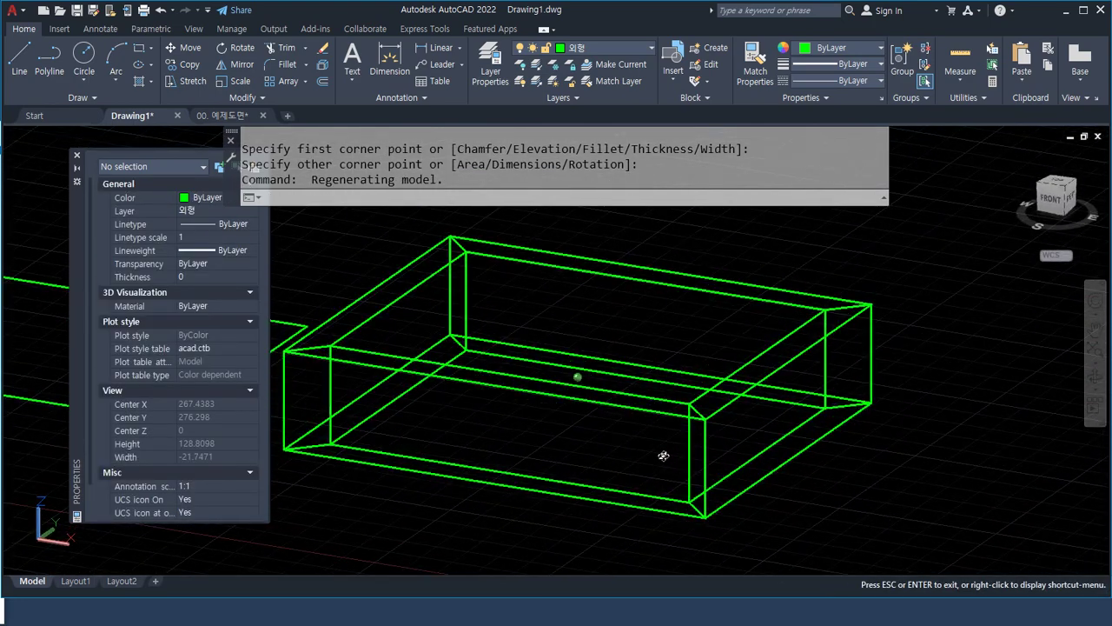
{"action": "left_click", "coordinate": [640, 368]}
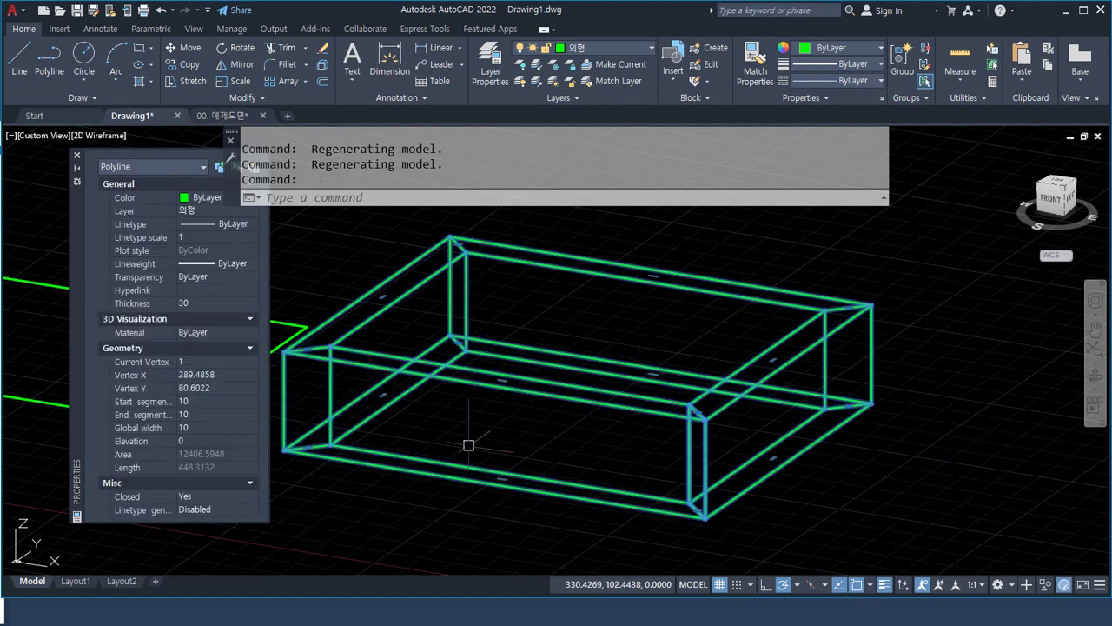
{"action": "left_click", "coordinate": [204, 427]}
{"action": "type", "text": "0"}
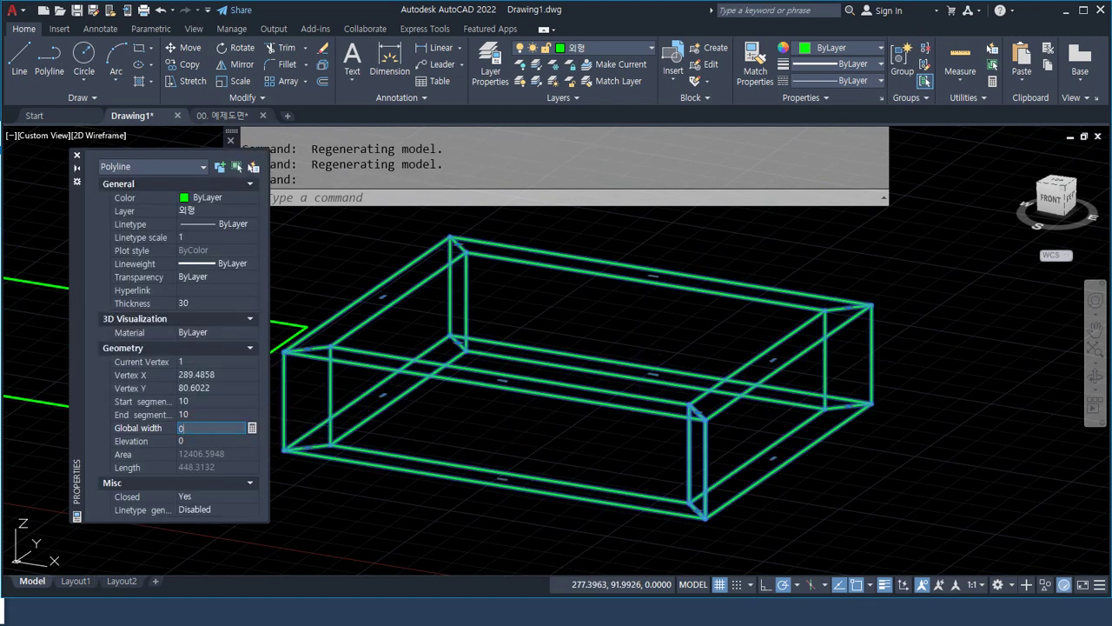
{"action": "key", "text": "Return"}
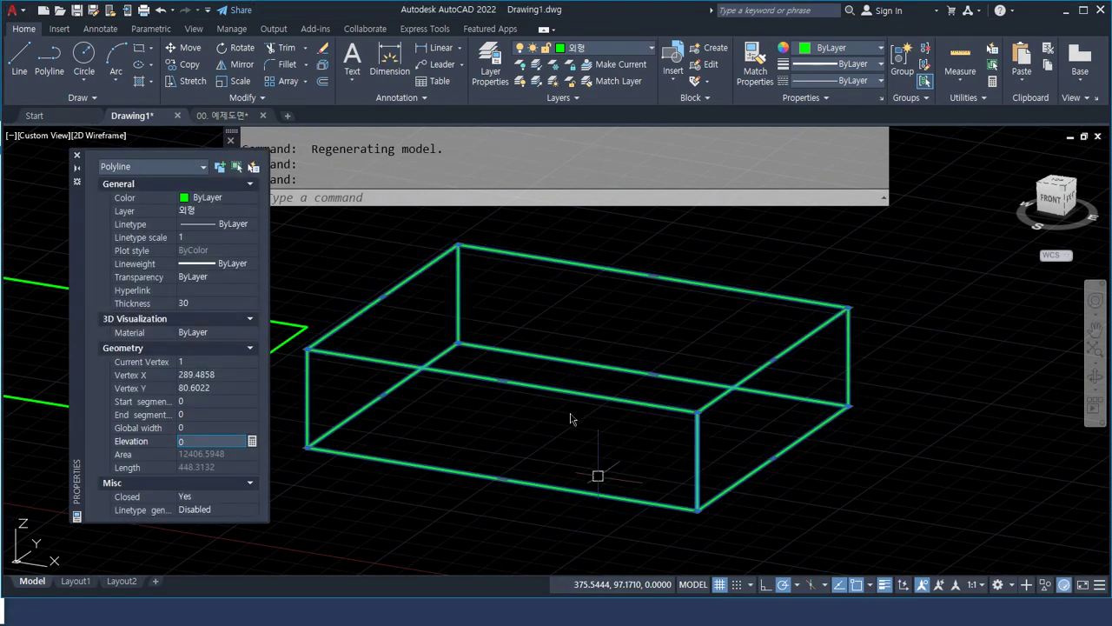
Switch the viewport to the Sketchy visual style and orbit around the thick rectangle.
{"action": "left_click", "coordinate": [91, 136]}
{"action": "left_click", "coordinate": [122, 276]}
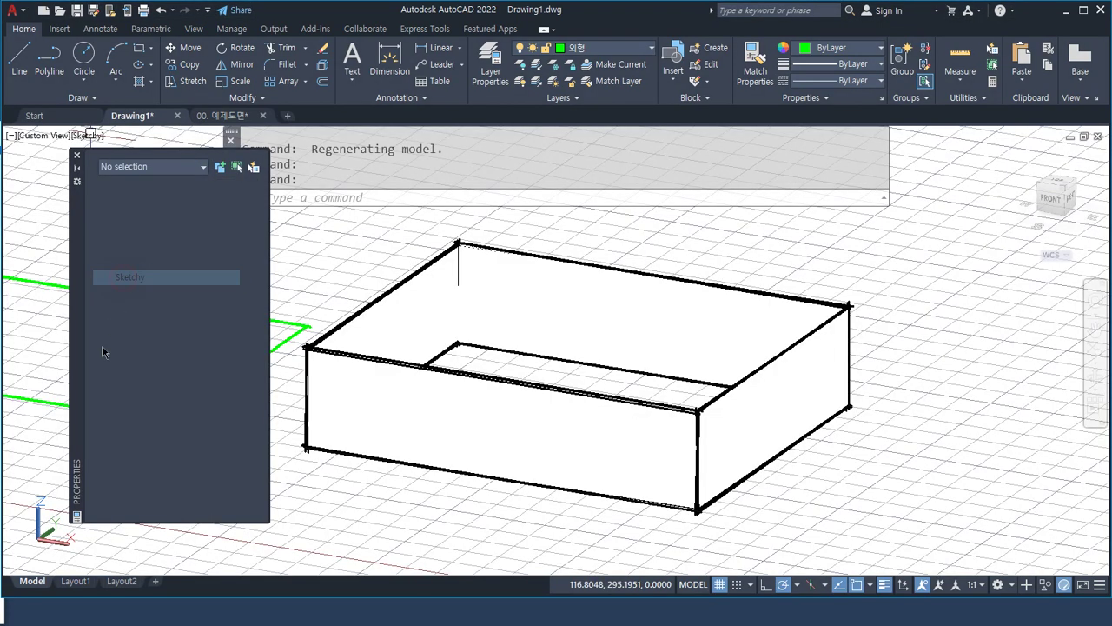
{"action": "mouse_move", "coordinate": [621, 446]}
{"action": "middle_mouse_down", "text": "shift"}
{"action": "mouse_move", "coordinate": [690, 397]}
{"action": "mouse_move", "coordinate": [666, 356]}
{"action": "mouse_move", "coordinate": [638, 440]}
{"action": "mouse_move", "coordinate": [629, 385]}
{"action": "mouse_move", "coordinate": [695, 400]}
{"action": "middle_mouse_up", "text": "shift"}
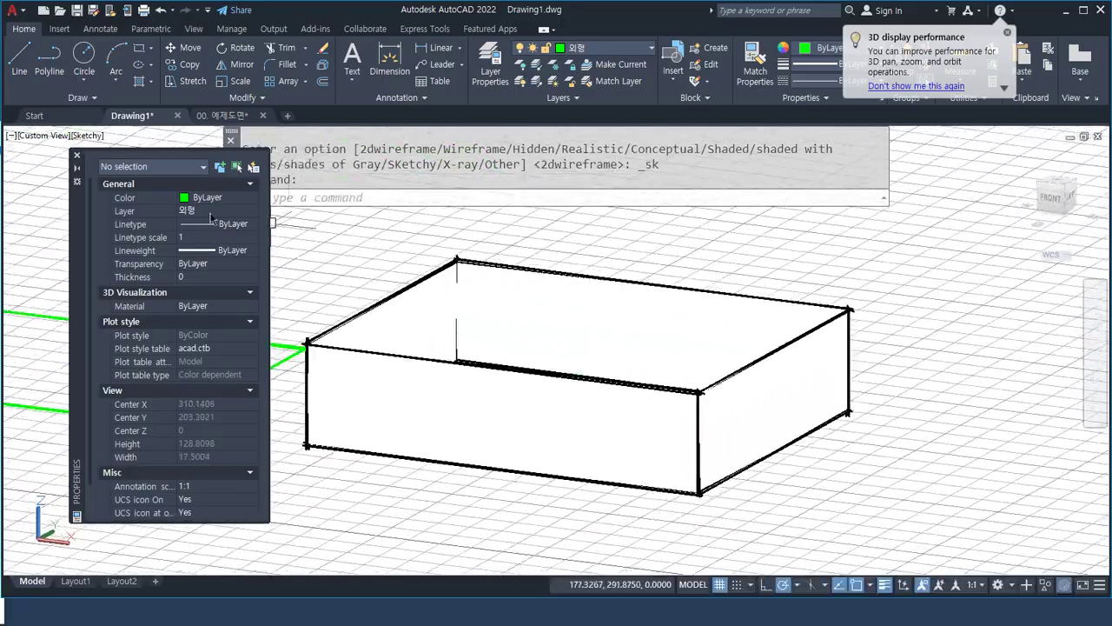
Switch the viewport back to the 2D Wireframe visual style and return to the Top view.
{"action": "left_click", "coordinate": [85, 136]}
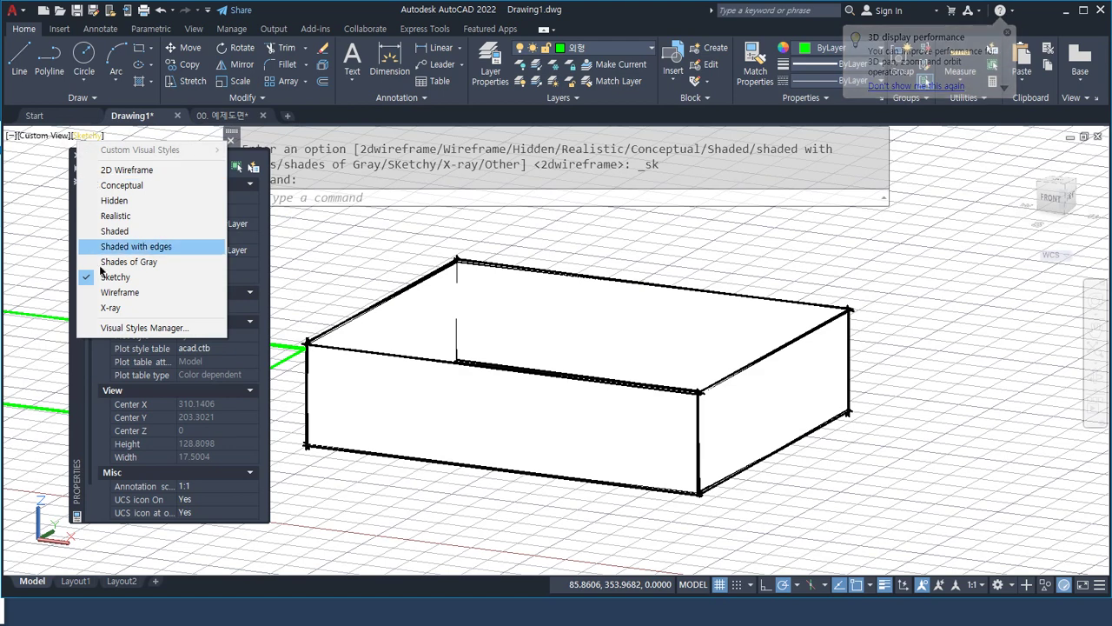
{"action": "left_click", "coordinate": [126, 169]}
{"action": "middle_click_drag", "start_coordinate": [600, 365], "coordinate": [510, 364], "text": "shift"}
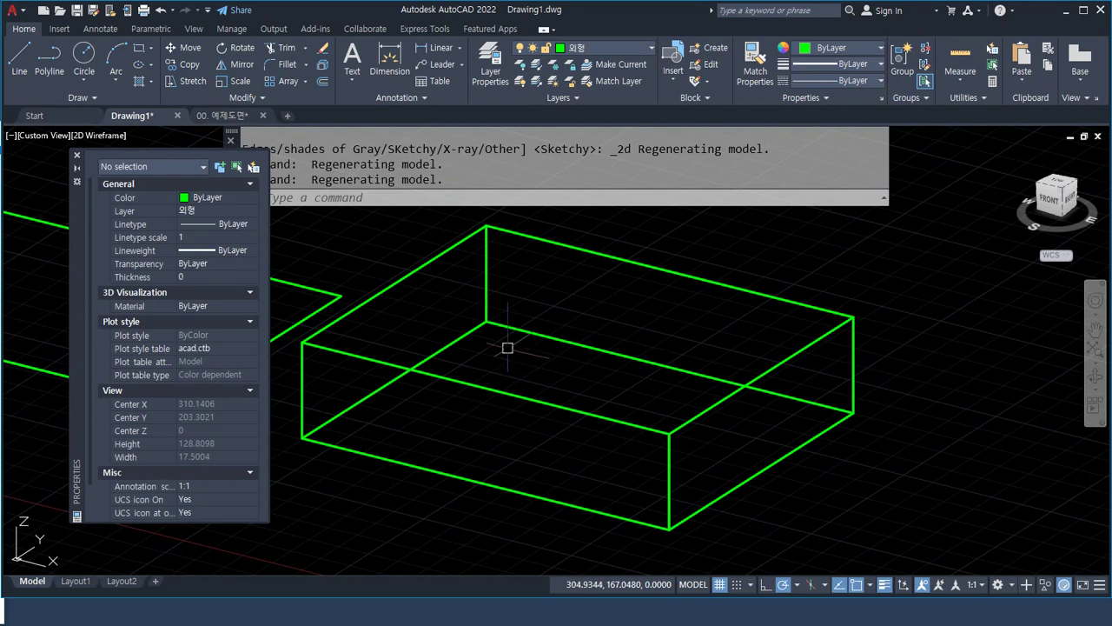
{"action": "scroll", "coordinate": [508, 347], "scroll_direction": "down", "scroll_amount": 2}
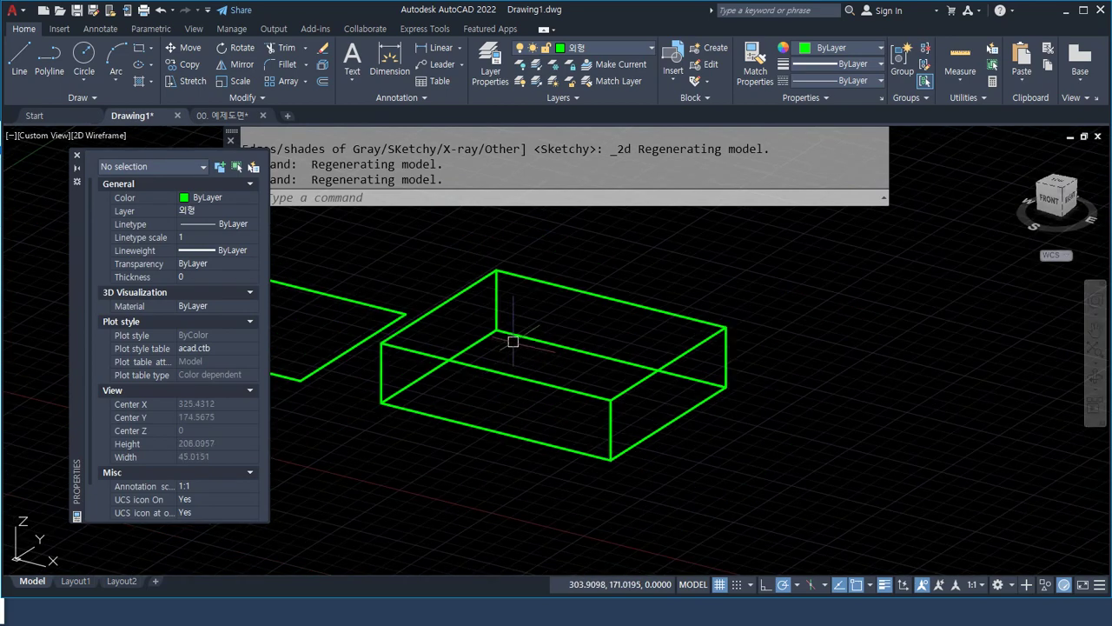
{"action": "left_click", "coordinate": [1065, 185]}
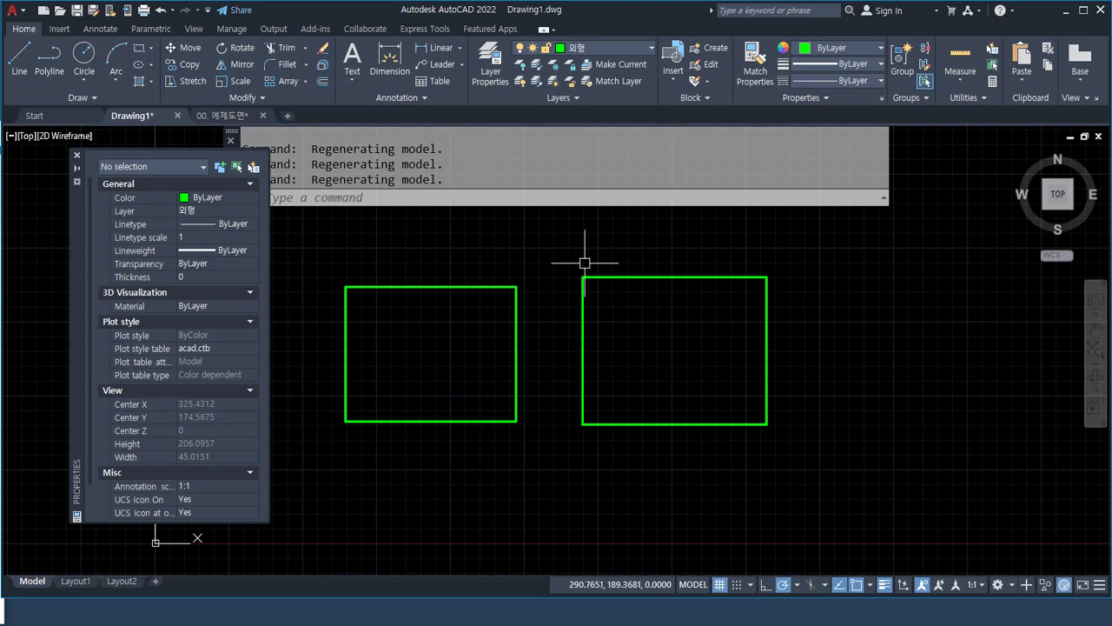
Start the Rectangle command and examine its Chamfer, Elevation, Fillet, Thickness and Width options.
{"action": "type", "text": "rec"}
{"action": "key", "text": "Return"}
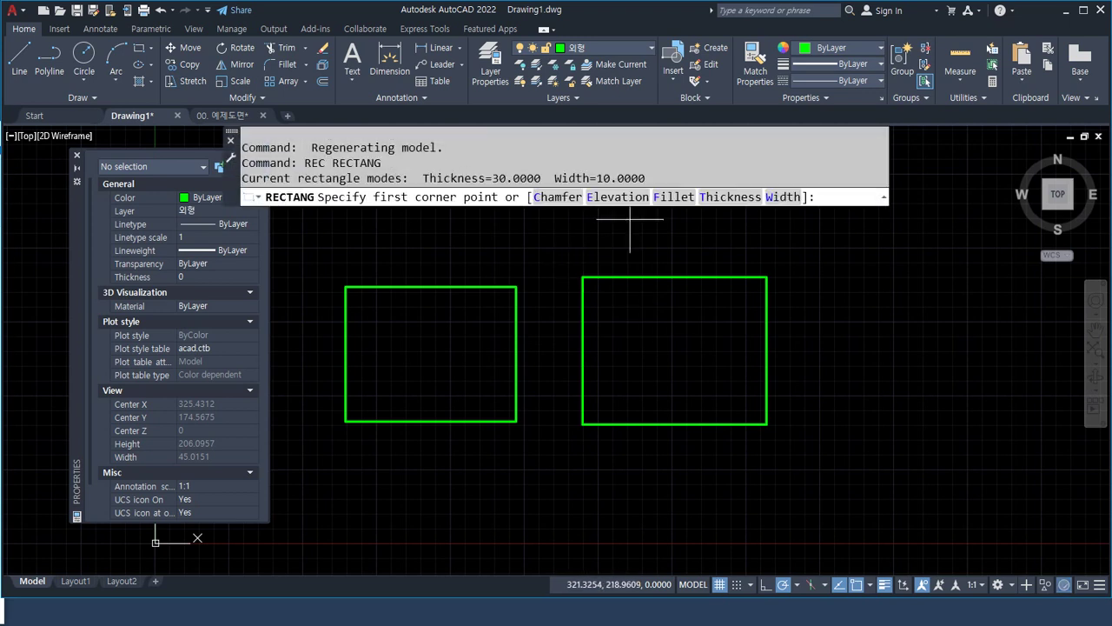
{"action": "left_click_drag", "start_coordinate": [634, 176], "coordinate": [613, 213]}
{"action": "left_click_drag", "start_coordinate": [737, 179], "coordinate": [721, 212]}
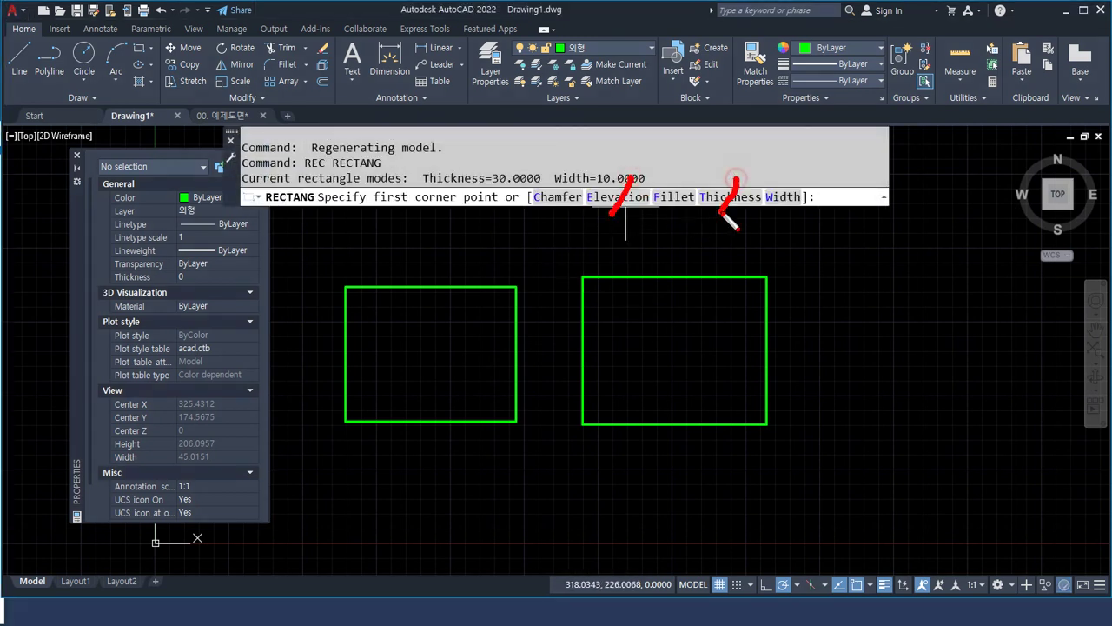
{"action": "mouse_move", "coordinate": [791, 202]}
{"action": "left_mouse_down"}
{"action": "mouse_move", "coordinate": [770, 218]}
{"action": "mouse_move", "coordinate": [801, 217]}
{"action": "left_mouse_up"}
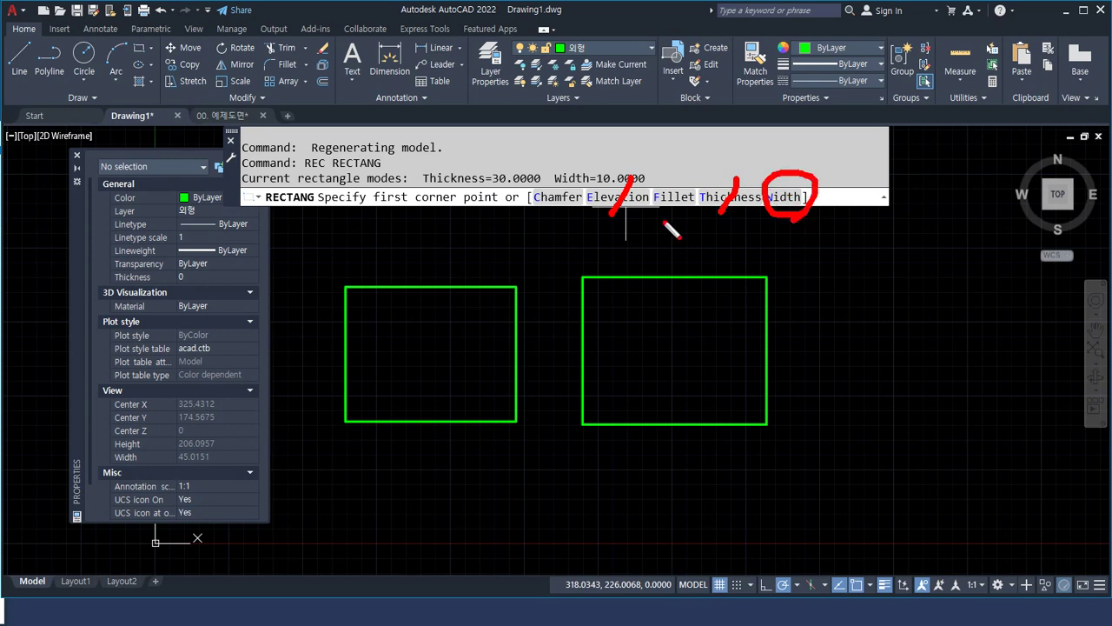
{"action": "left_click_drag", "start_coordinate": [545, 213], "coordinate": [613, 214]}
{"action": "left_click_drag", "start_coordinate": [699, 210], "coordinate": [658, 222]}
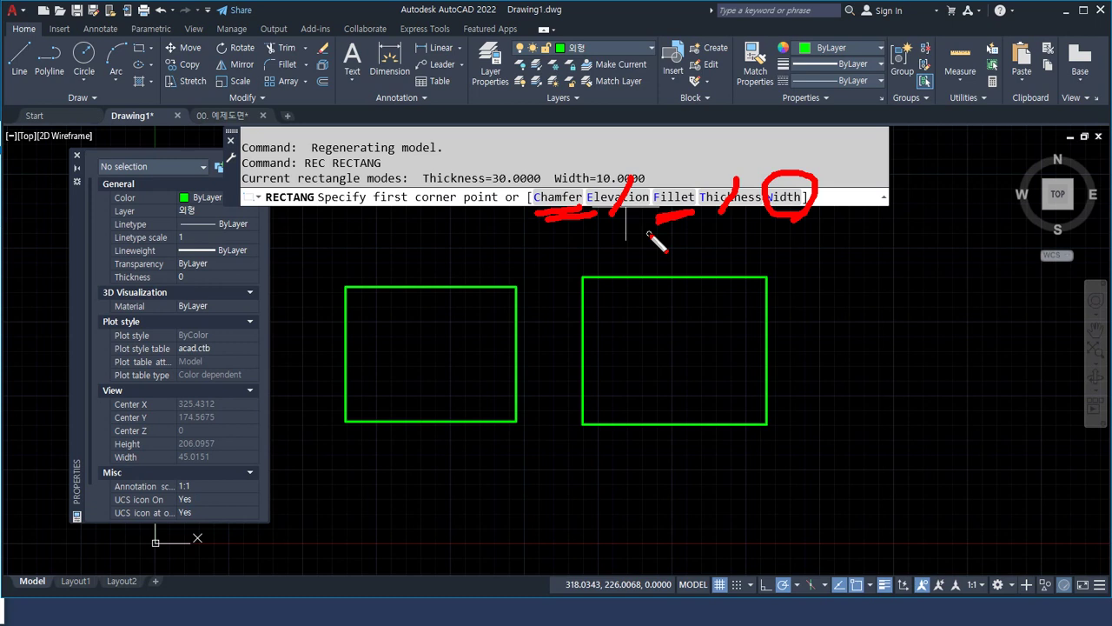
{"action": "key", "text": "Escape"}
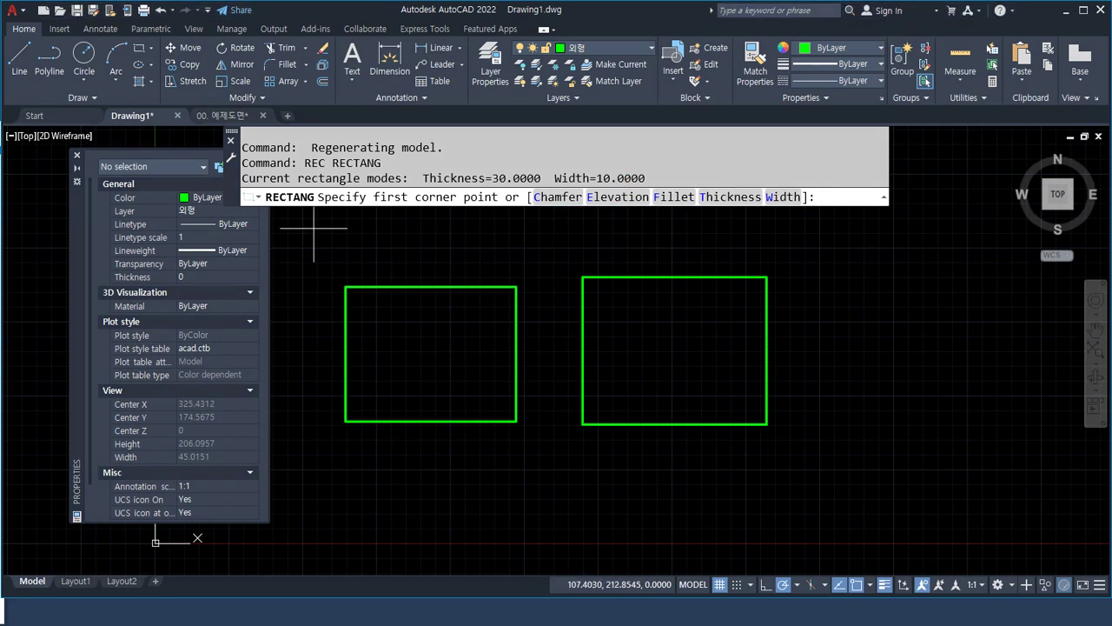
Switch to the Notepad notes and add the line "Fillet(모깍기 F), CHAmfer(모따기 CHA)" below the polyline notes.
{"action": "key", "text": "alt+Tab"}
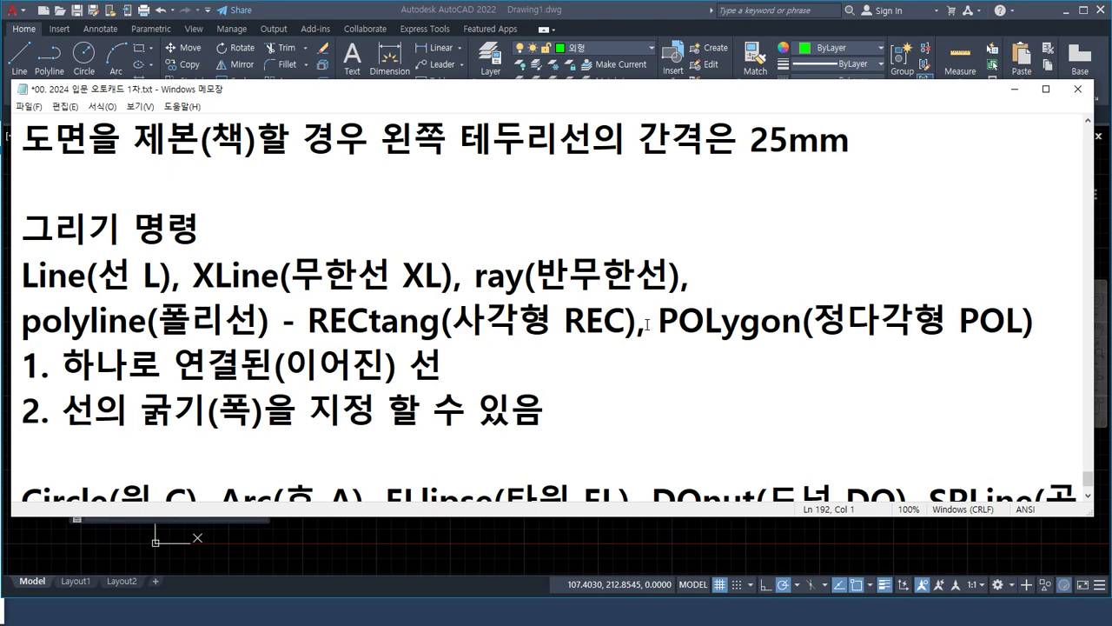
{"action": "key", "text": "Return"}
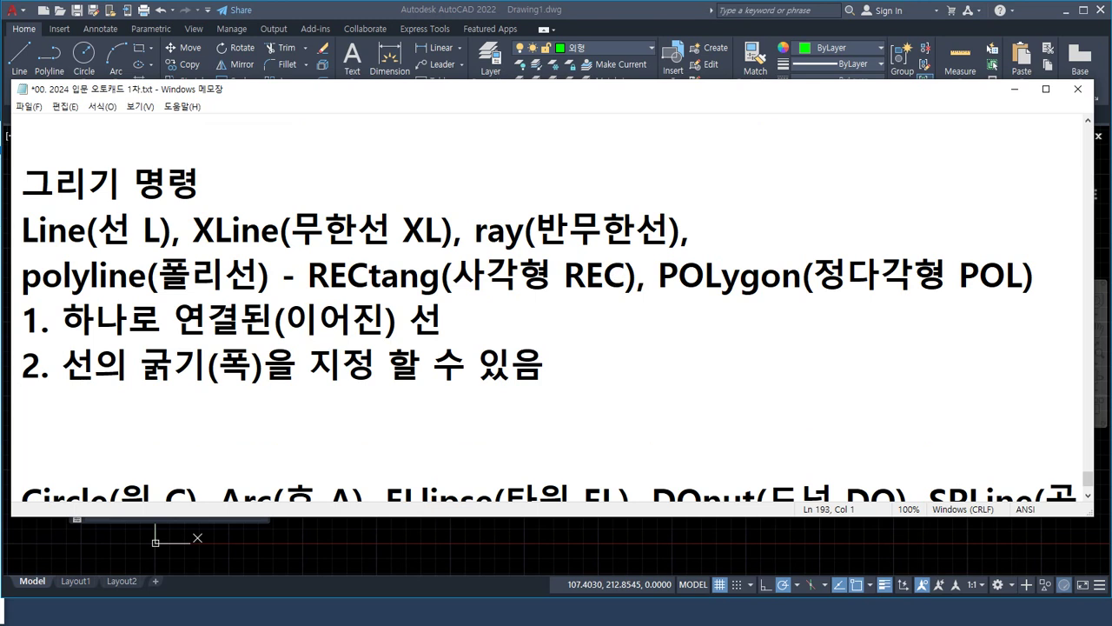
{"action": "type", "text": "Fillet"}
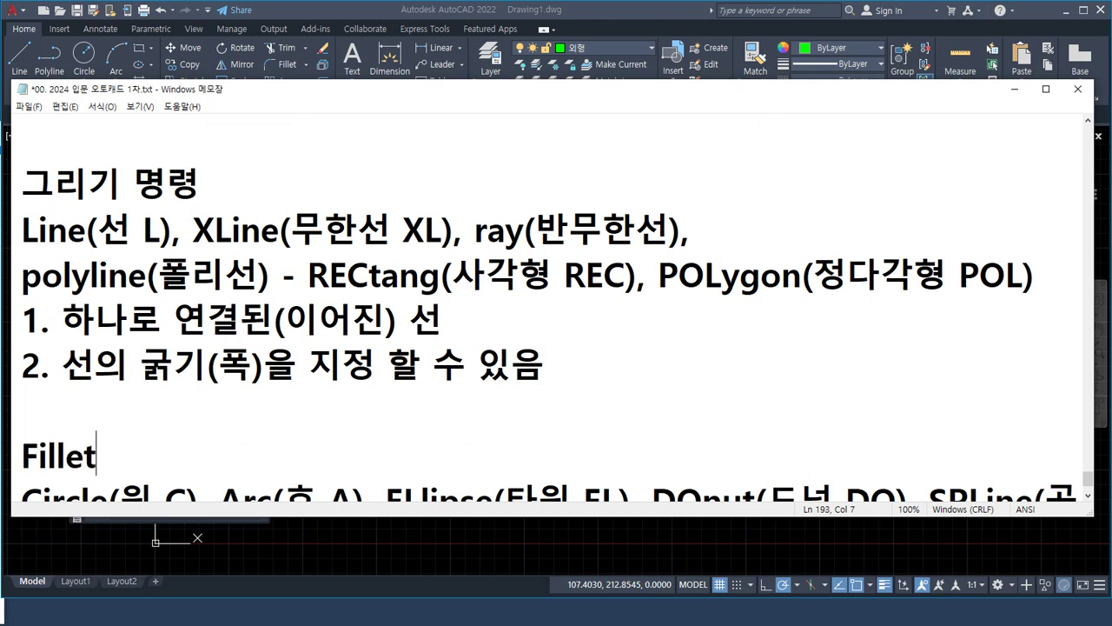
{"action": "type", "text": "(모까"}
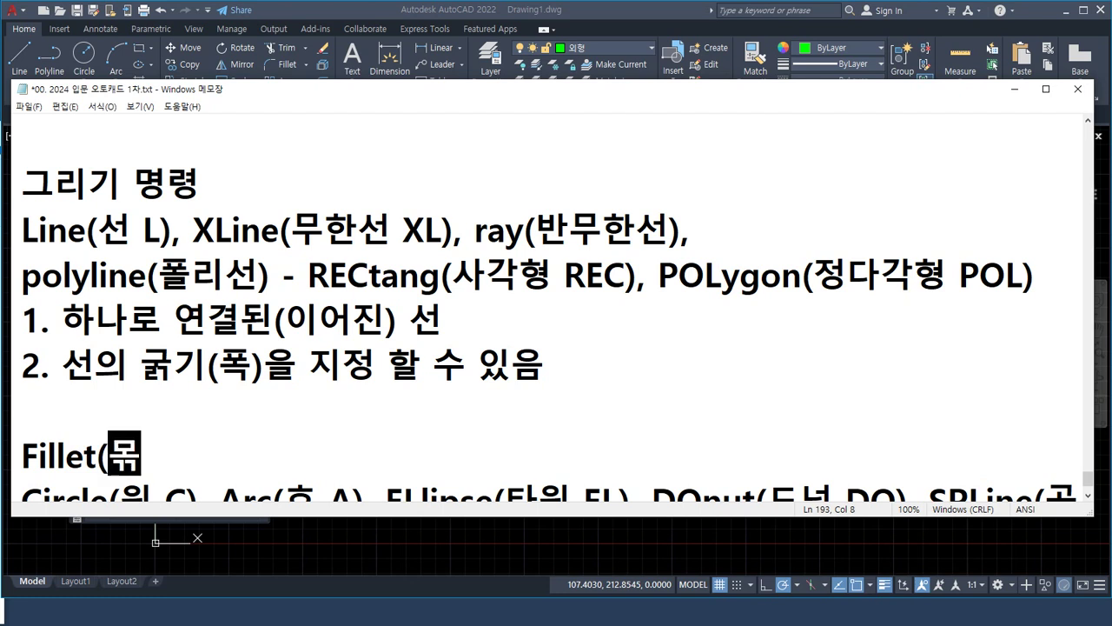
{"action": "type", "text": "ㄱ기 F)"}
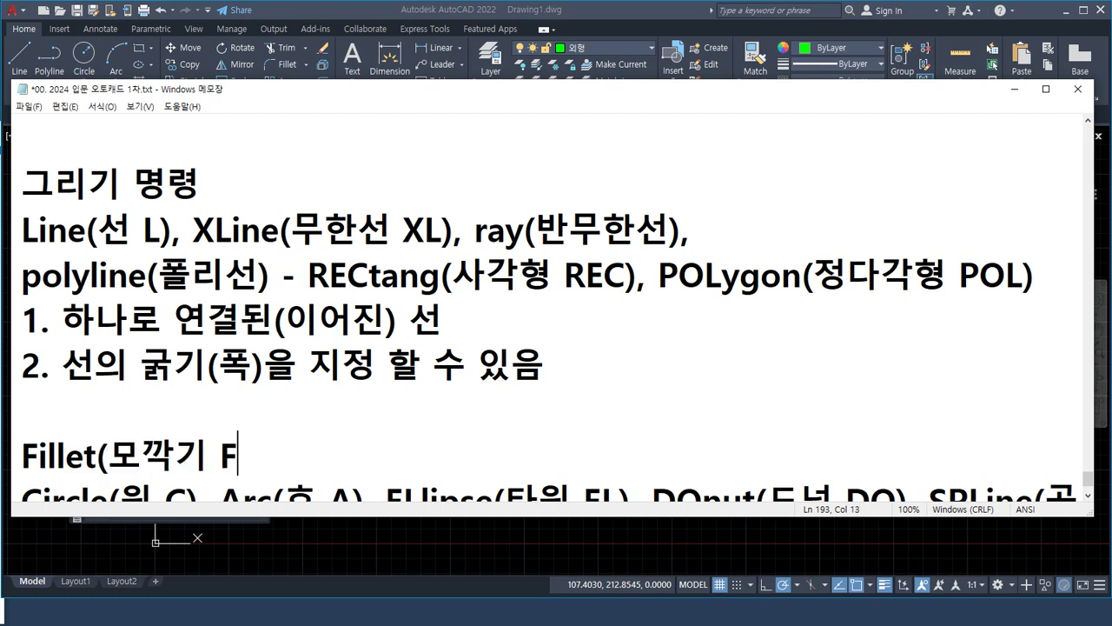
{"action": "type", "text": ", C"}
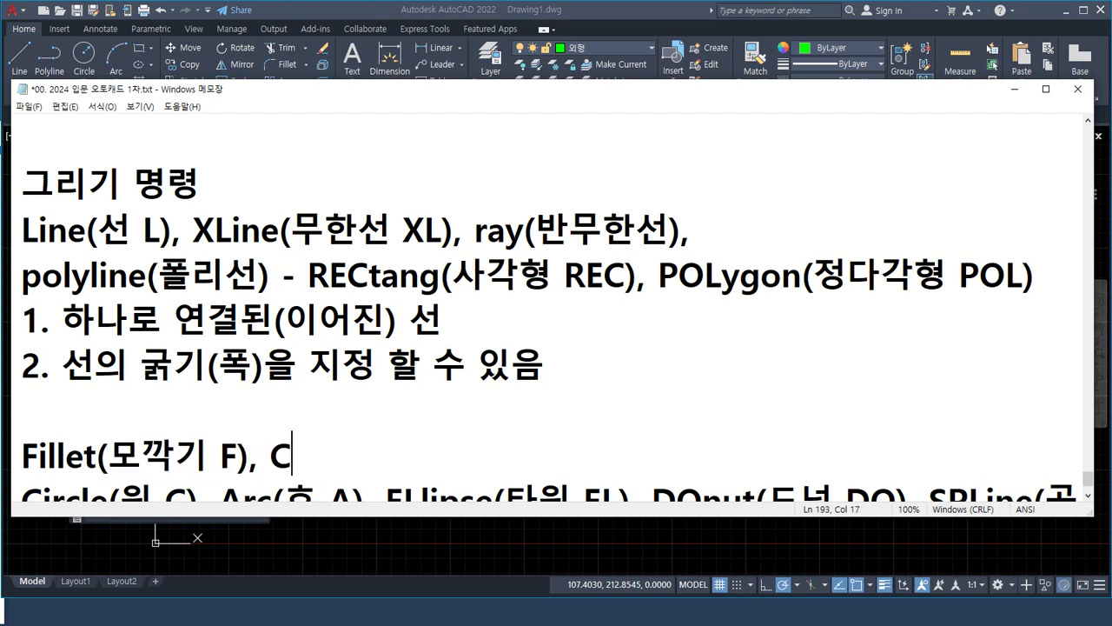
{"action": "type", "text": "HAmfer"}
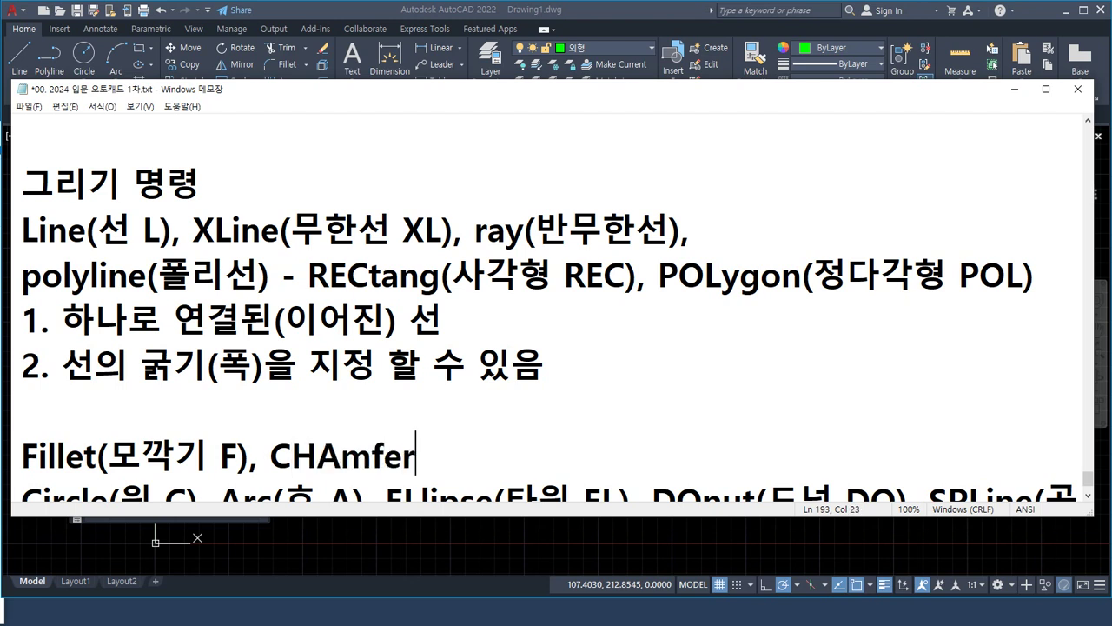
{"action": "type", "text": "(모딱"}
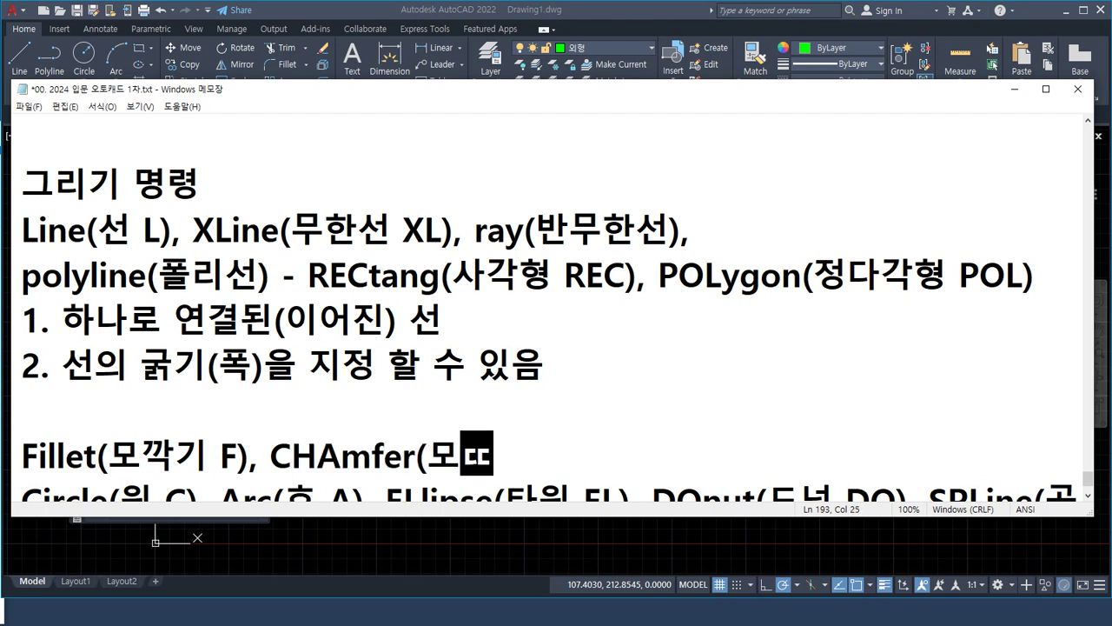
{"action": "type", "text": "기 CHA)"}
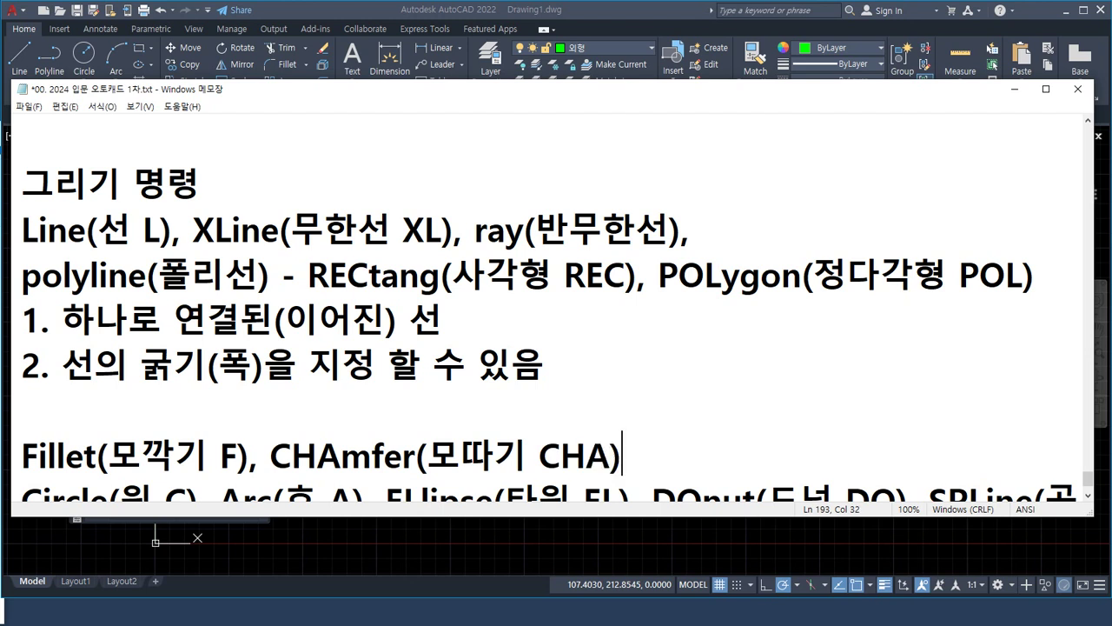
{"action": "key", "text": "Return"}
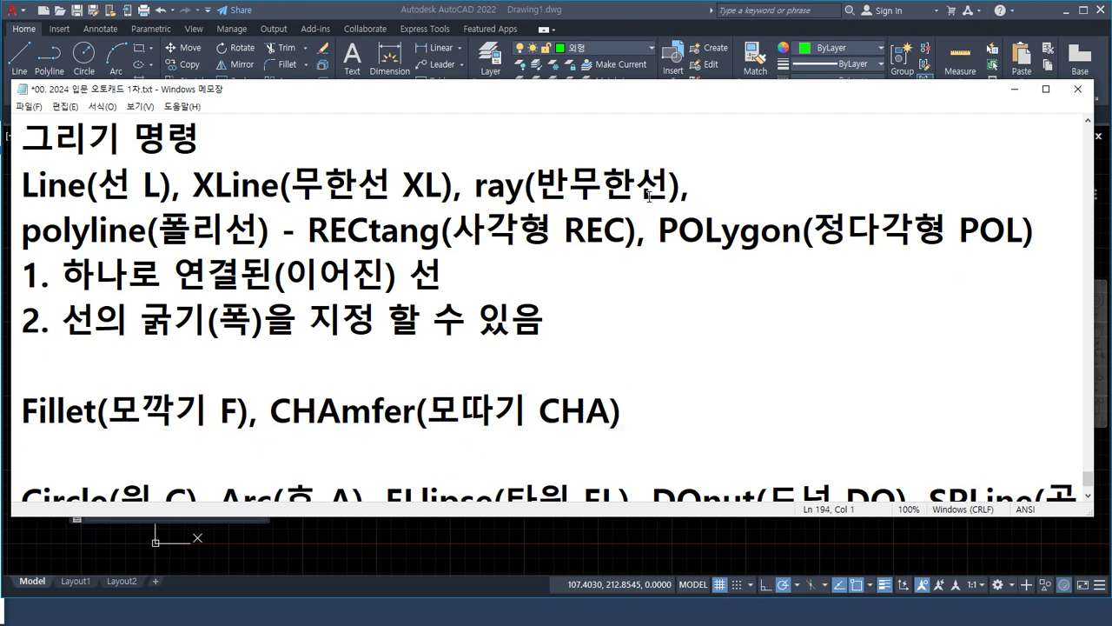
{"action": "left_click_drag", "start_coordinate": [235, 427], "coordinate": [30, 427]}
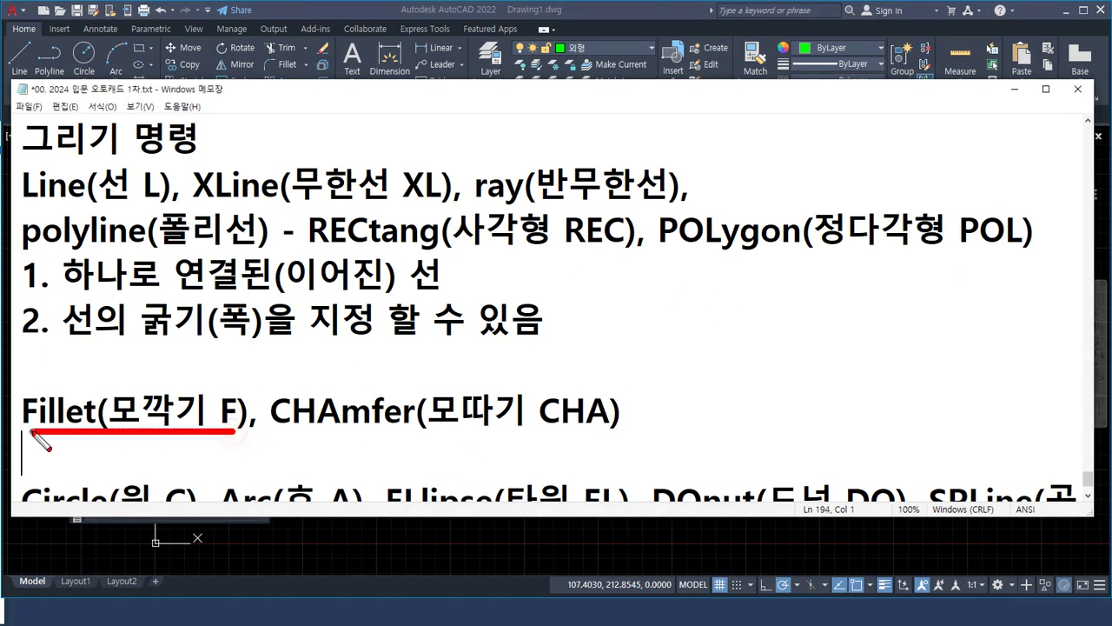
{"action": "left_click_drag", "start_coordinate": [629, 439], "coordinate": [281, 440]}
{"action": "mouse_move", "coordinate": [54, 366]}
{"action": "left_mouse_down"}
{"action": "mouse_move", "coordinate": [74, 388]}
{"action": "mouse_move", "coordinate": [97, 375]}
{"action": "left_mouse_up"}
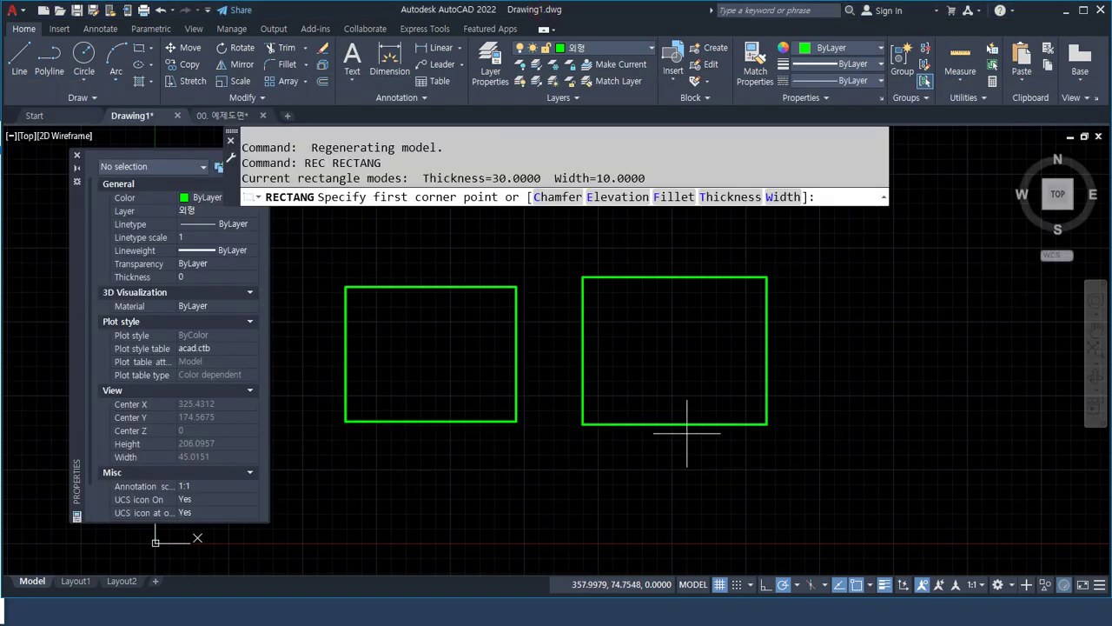
Return to AutoCAD, cancel the Rectangle command and erase both rectangles.
{"action": "left_click", "coordinate": [836, 476]}
{"action": "key", "text": "Escape"}
{"action": "key", "text": "Escape"}
{"action": "left_click", "coordinate": [803, 467]}
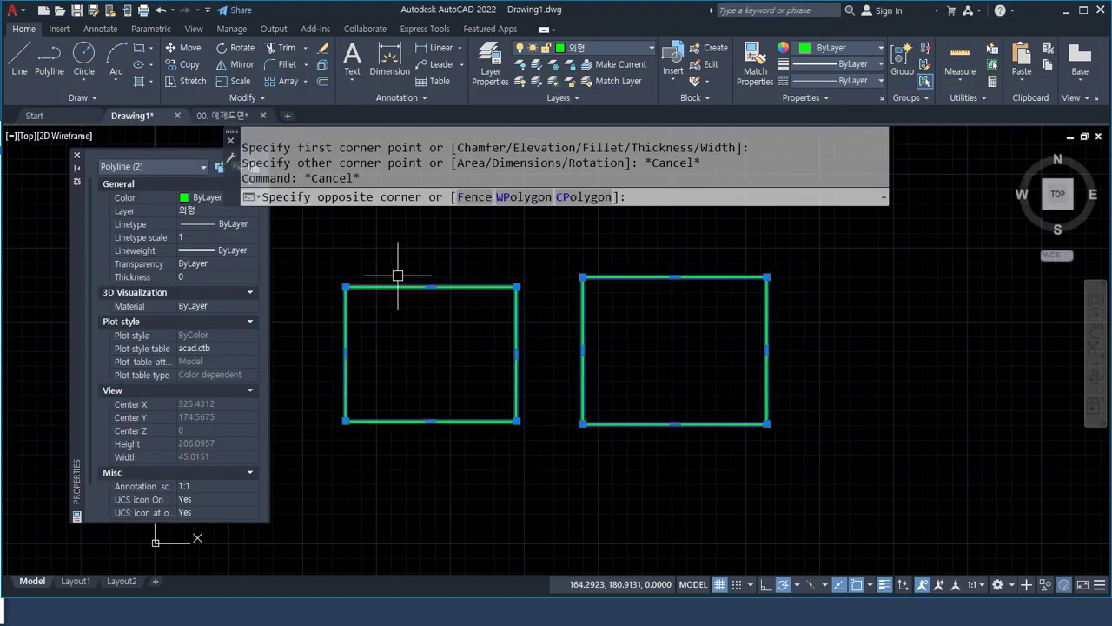
{"action": "left_click", "coordinate": [397, 273]}
{"action": "type", "text": "e"}
{"action": "key", "text": "Return"}
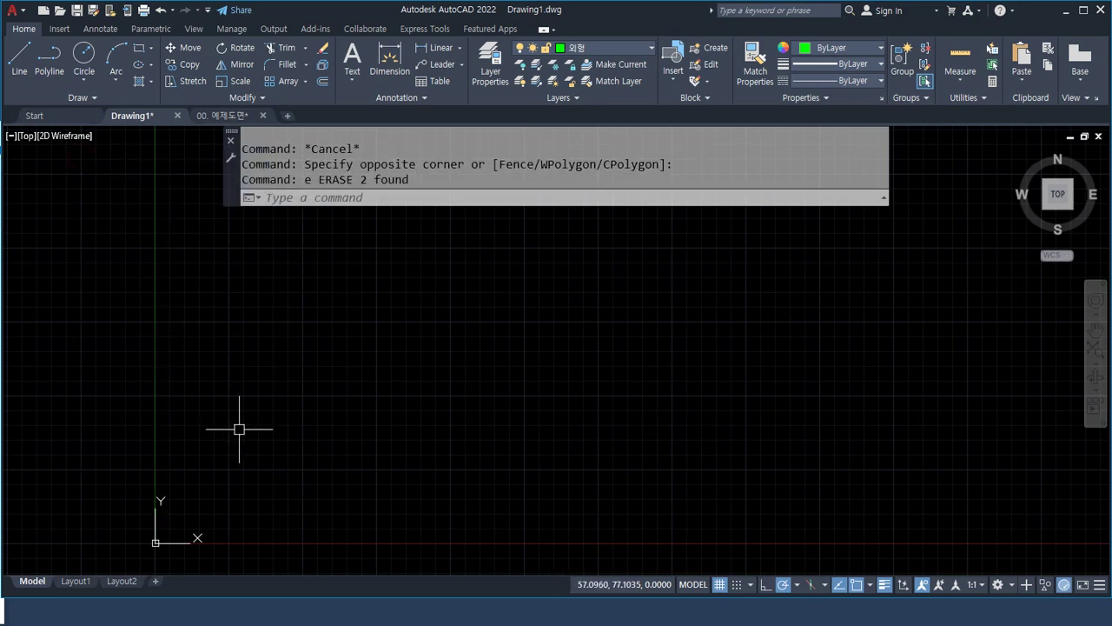
Draw a horizontal line about 55 units long and a separate, shorter vertical line below and to its right.
{"action": "type", "text": "l"}
{"action": "key", "text": "Return"}
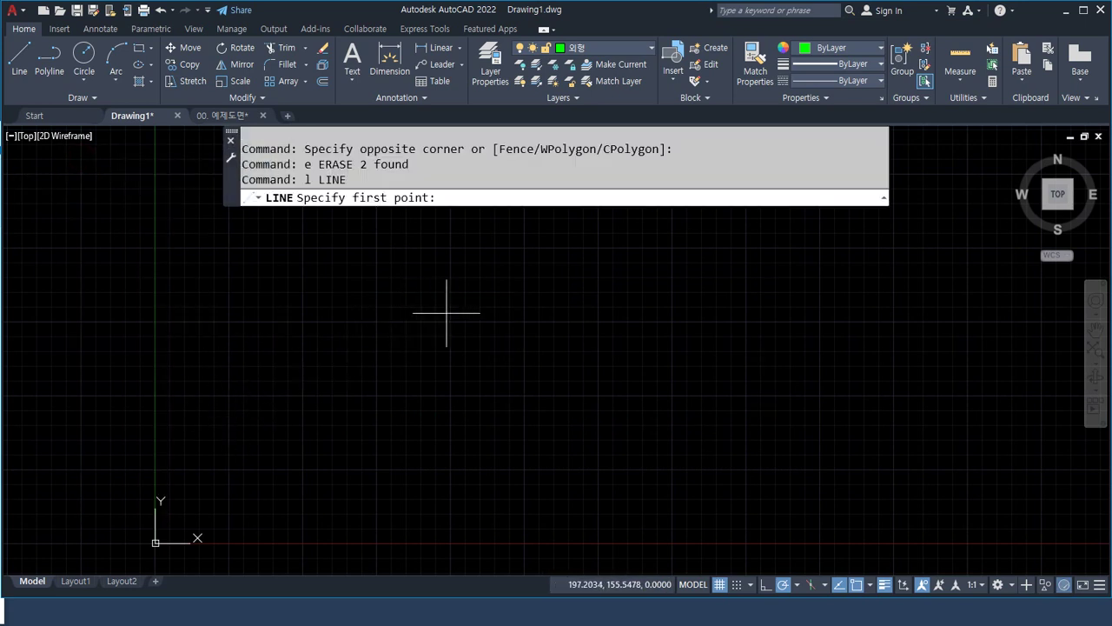
{"action": "left_click", "coordinate": [243, 296]}
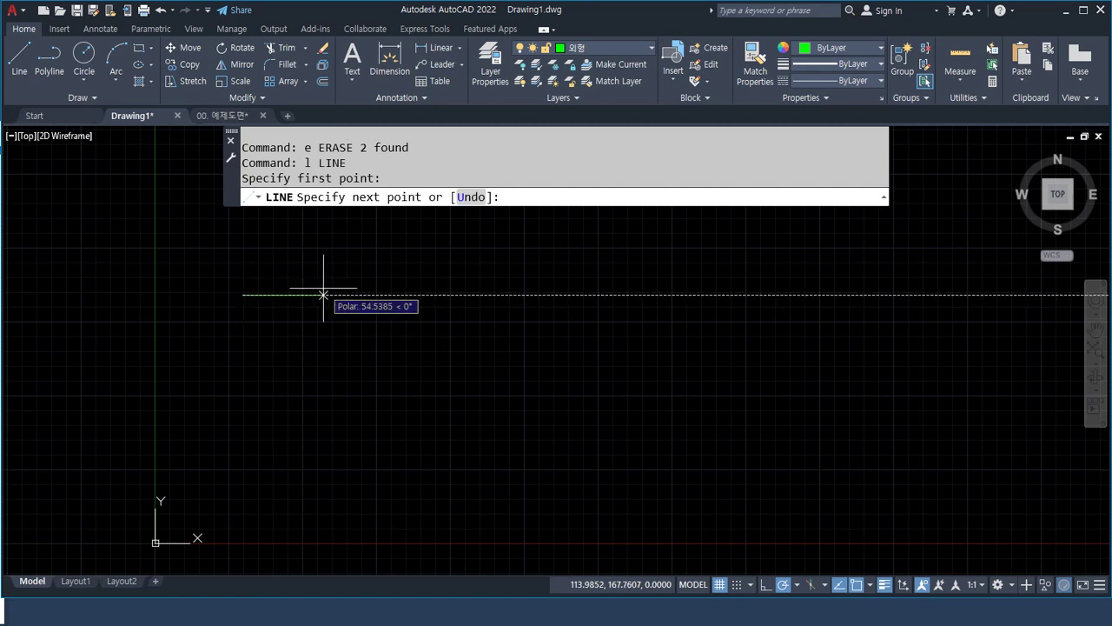
{"action": "left_click", "coordinate": [325, 296]}
{"action": "key", "text": "Return"}
{"action": "key", "text": "Return"}
{"action": "left_click", "coordinate": [517, 415]}
{"action": "left_click", "coordinate": [517, 363]}
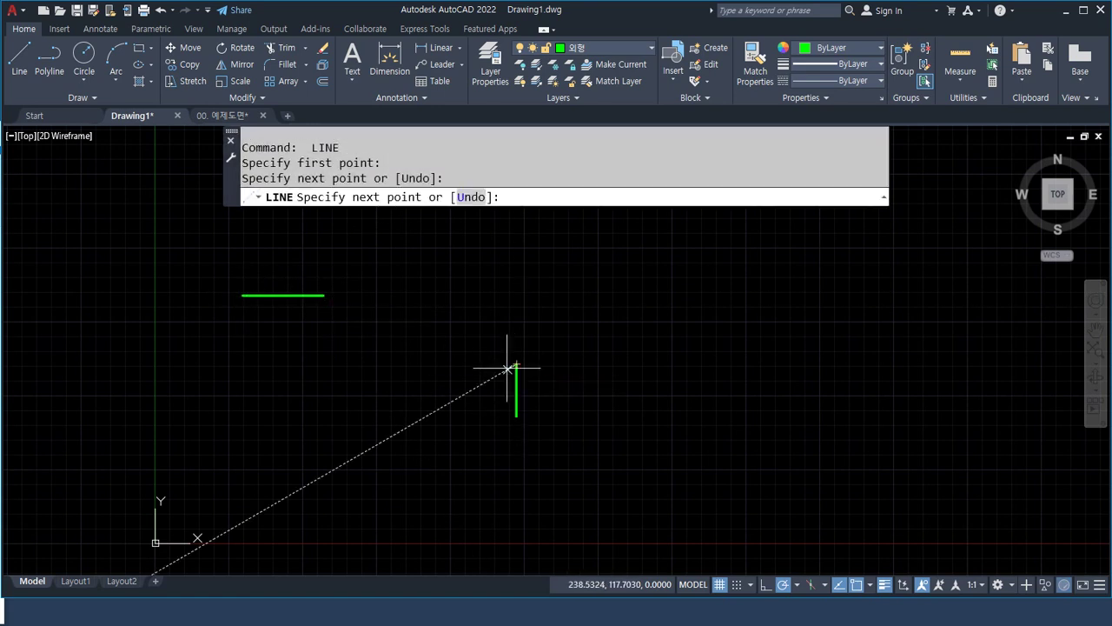
{"action": "key", "text": "Return"}
Draw a horizontal line and a vertical line going down from its right end, meeting at a square corner.
{"action": "middle_click_drag", "start_coordinate": [314, 468], "coordinate": [208, 466]}
{"action": "key", "text": "Return"}
{"action": "left_click", "coordinate": [493, 285]}
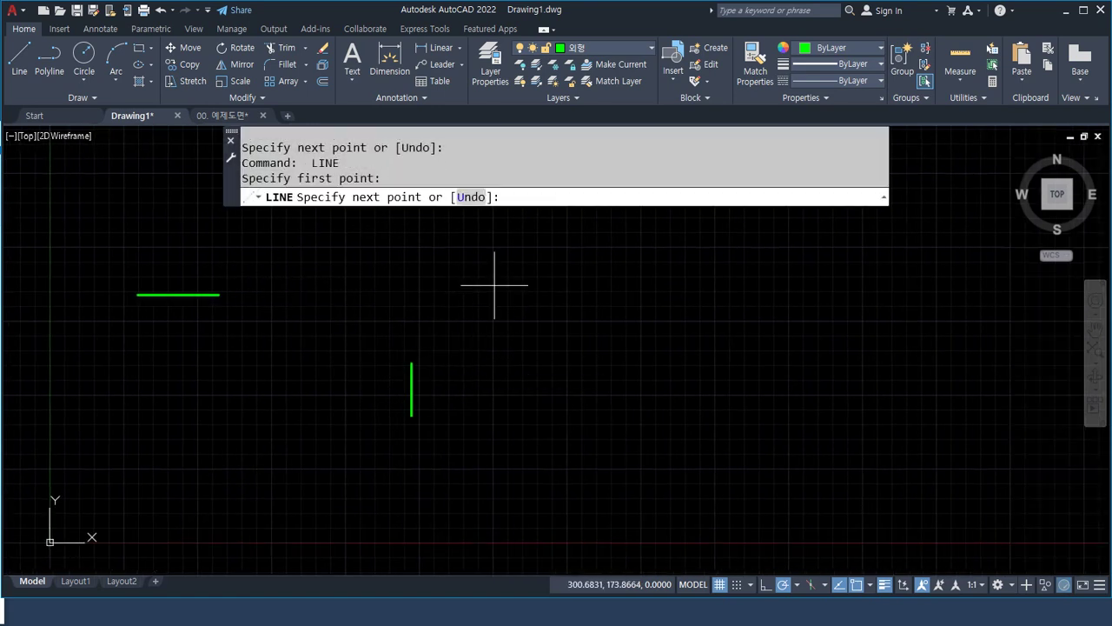
{"action": "left_click", "coordinate": [666, 285]}
{"action": "left_click", "coordinate": [665, 403]}
{"action": "key", "text": "Return"}
Draw a long horizontal line to the right of the corner and a vertical line crossing it near its middle.
{"action": "middle_click_drag", "start_coordinate": [818, 319], "coordinate": [641, 328]}
{"action": "key", "text": "Return"}
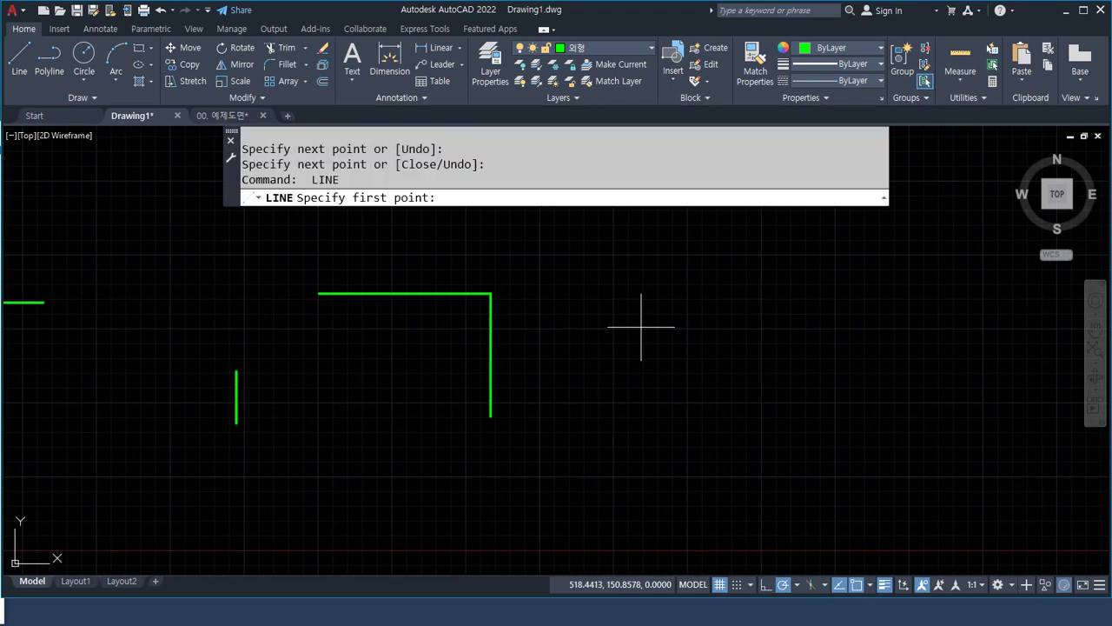
{"action": "left_click", "coordinate": [606, 323]}
{"action": "left_click", "coordinate": [872, 323]}
{"action": "key", "text": "Return"}
{"action": "key", "text": "Return"}
{"action": "left_click", "coordinate": [753, 234]}
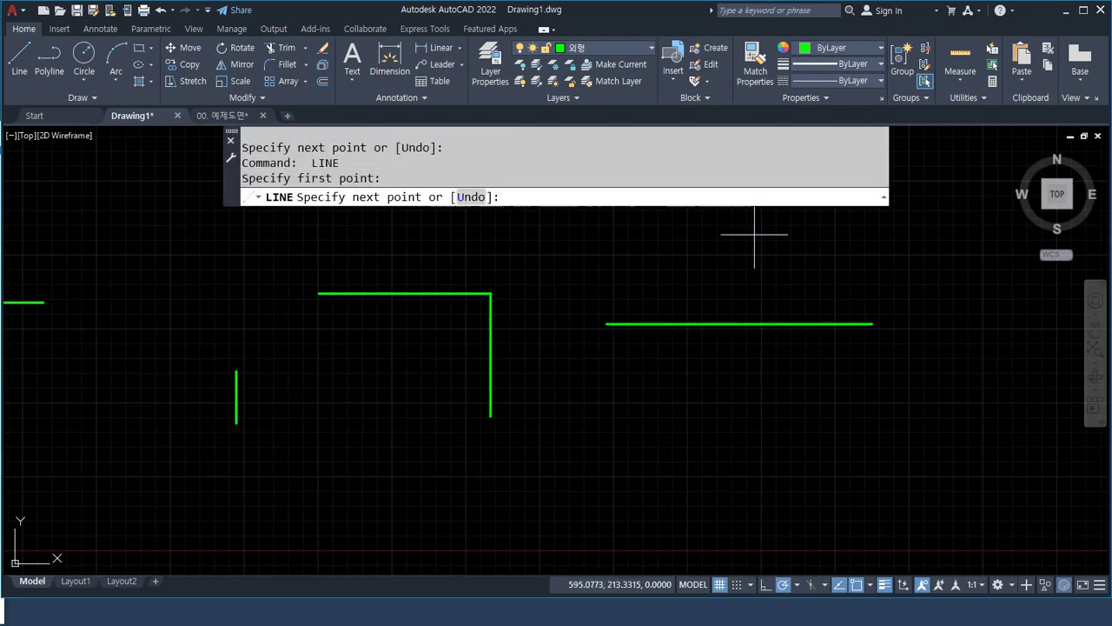
{"action": "left_click", "coordinate": [753, 419]}
{"action": "key", "text": "Return"}
{"action": "middle_click_drag", "start_coordinate": [489, 469], "coordinate": [561, 484]}
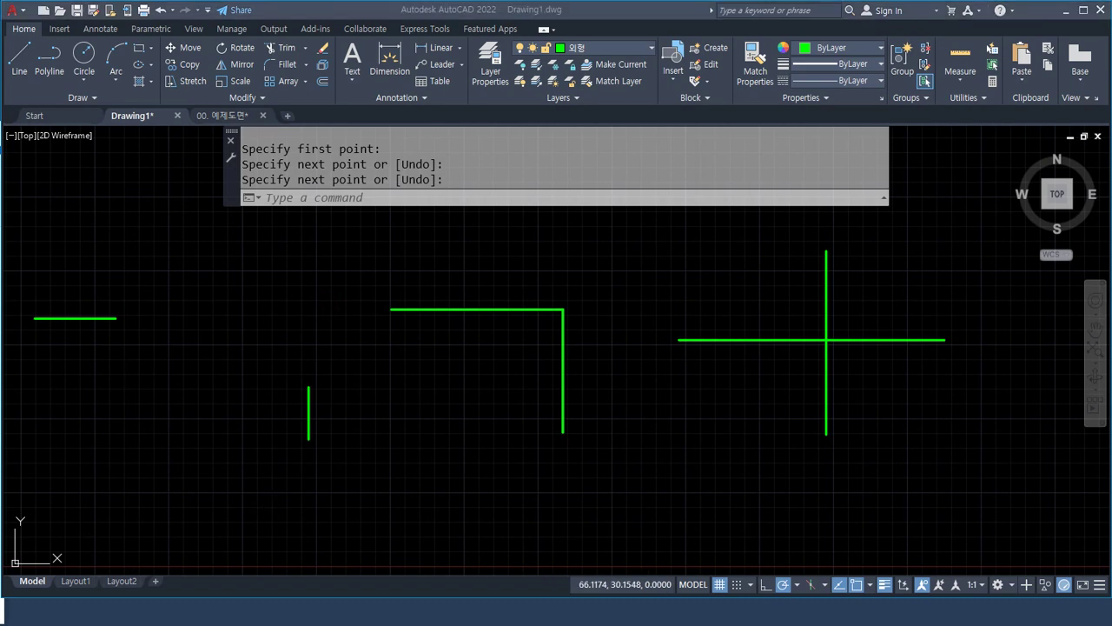
Switch to the Notepad notes and put the CHAmfer entry on its own line, removing the comma after the Fillet entry.
{"action": "key", "text": "alt+Tab"}
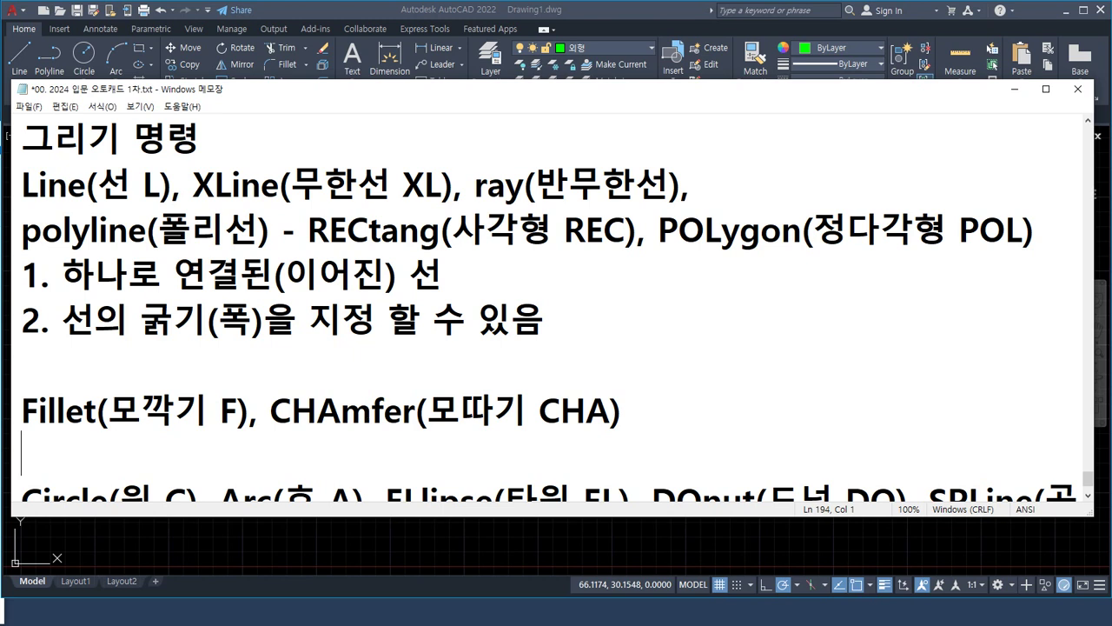
{"action": "left_click", "coordinate": [269, 414]}
{"action": "key", "text": "BackSpace"}
{"action": "key", "text": "BackSpace"}
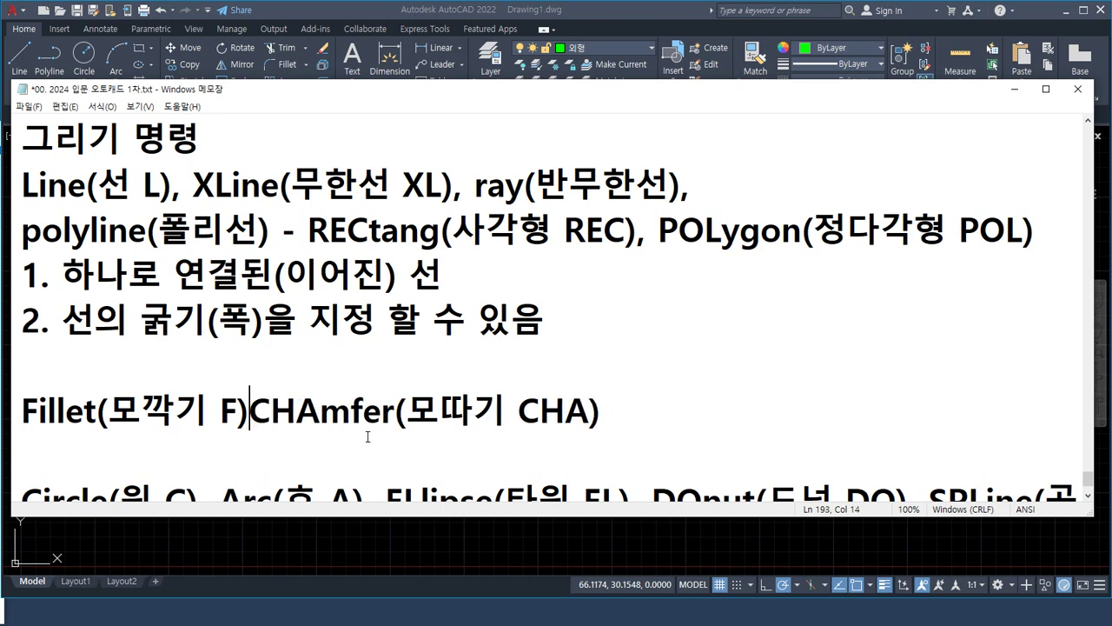
{"action": "key", "text": "Return"}
Add the description "모서리를 동글동글하게 깍기" after the Fillet entry in the notes.
{"action": "key", "text": "Up"}
{"action": "key", "text": "End"}
{"action": "type", "text": "ah"}
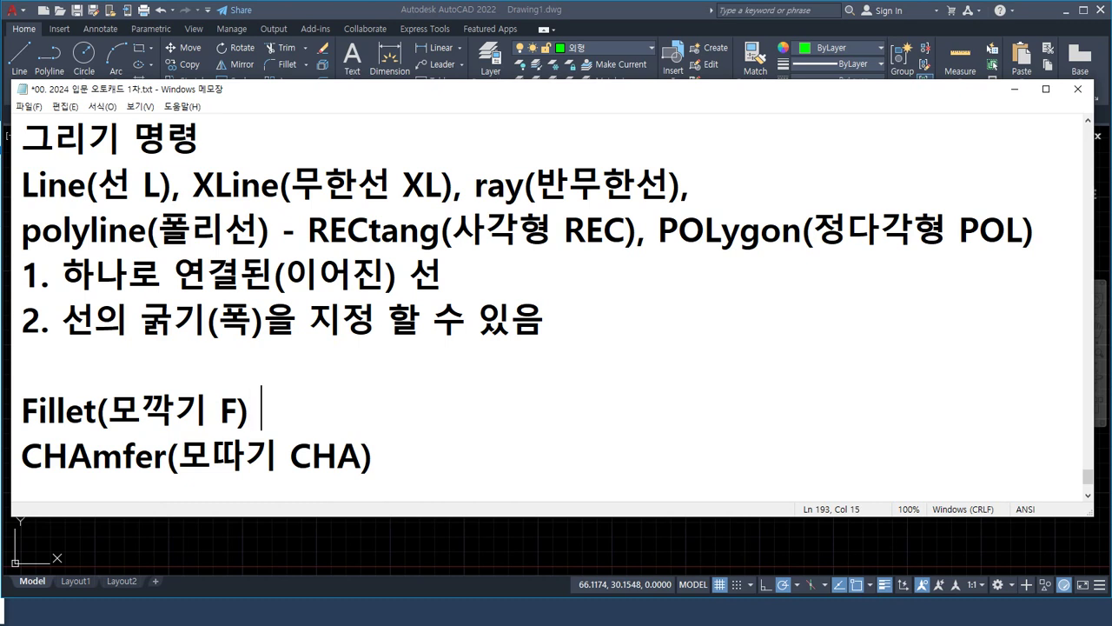
{"action": "key", "text": "BackSpace"}
{"action": "key", "text": "BackSpace"}
{"action": "type", "text": "모서"}
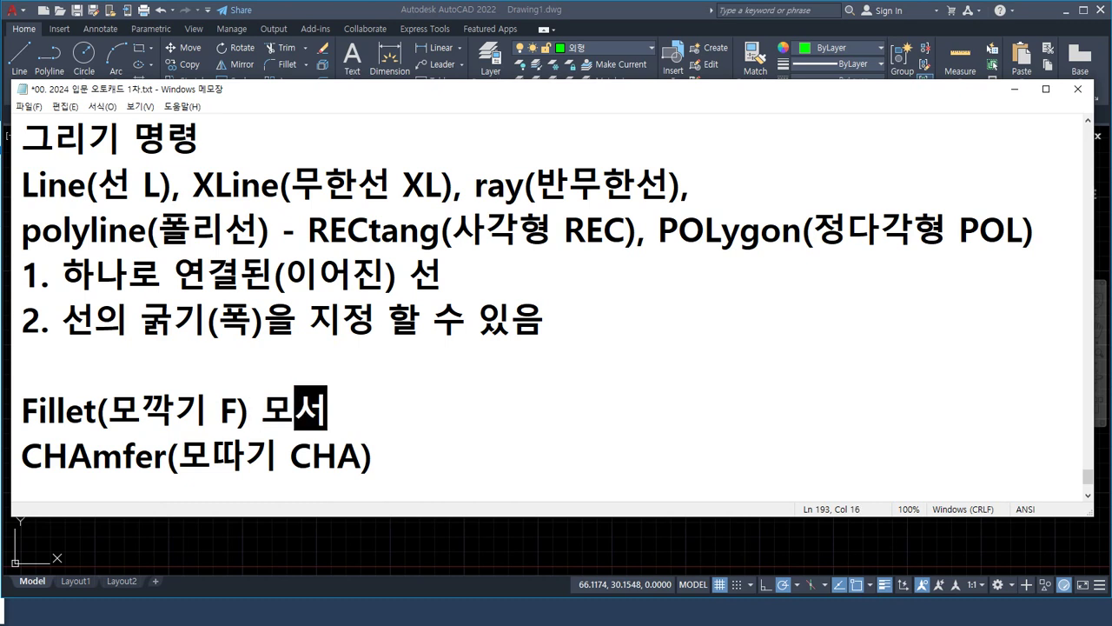
{"action": "type", "text": "리를 도글동"}
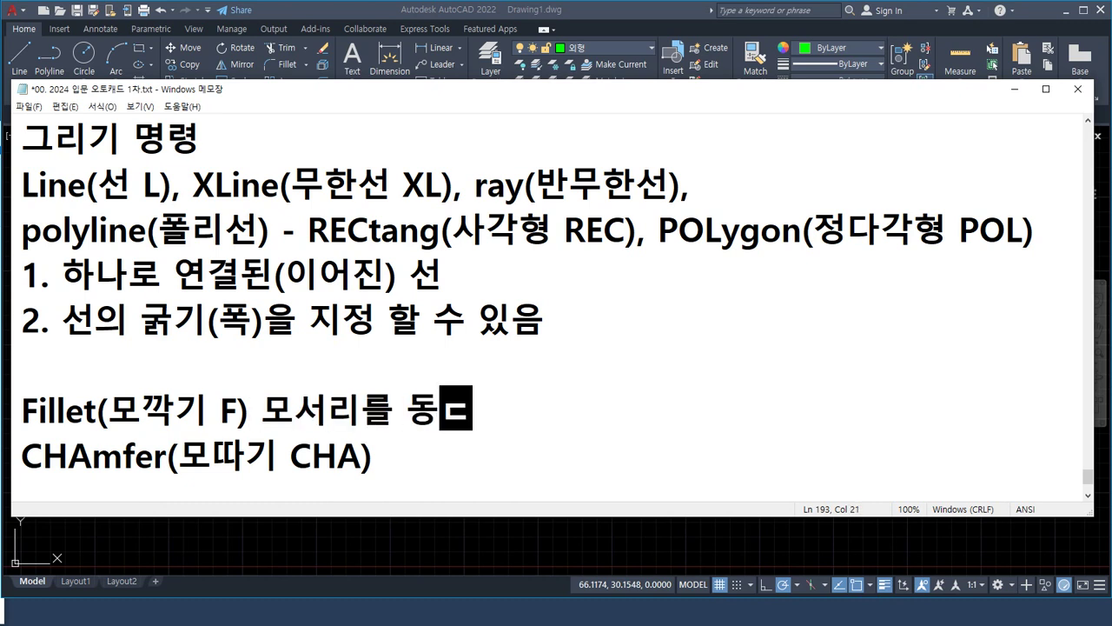
{"action": "type", "text": "글하"}
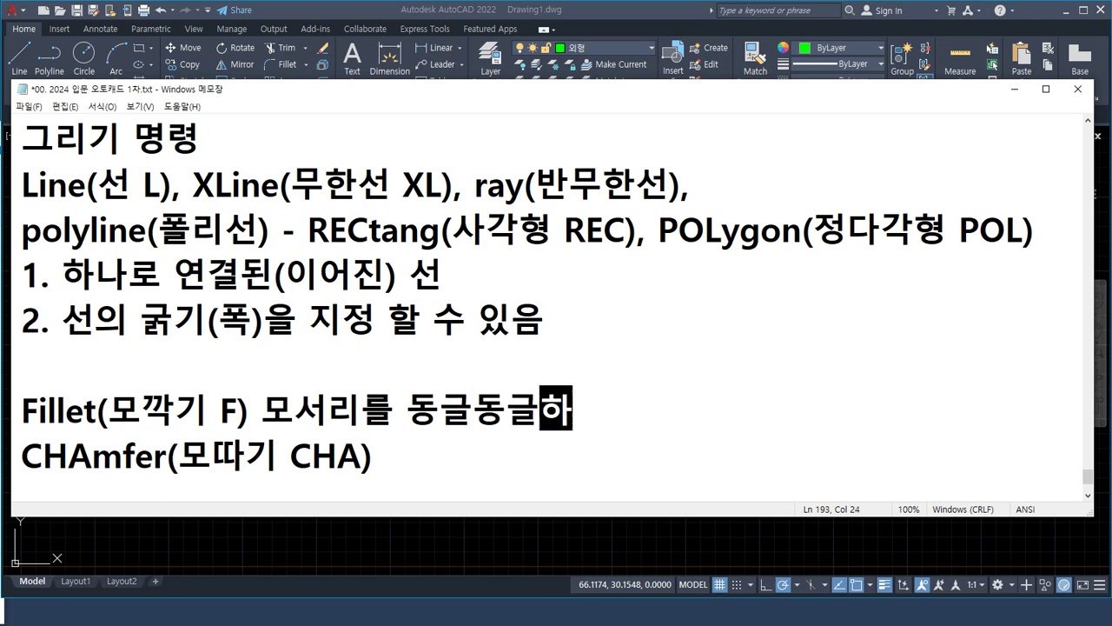
{"action": "type", "text": "게 깍ㄱㅣ"}
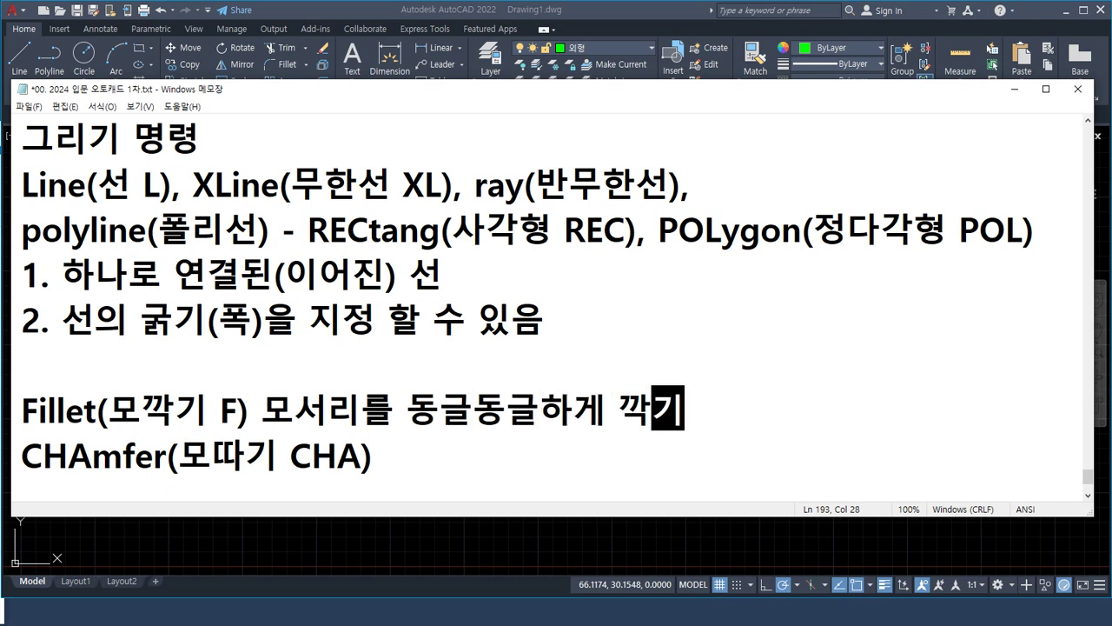
Add the description "모서리를 사선으로 따내기" after the CHAmfer entry in the notes.
{"action": "key", "text": "Down"}
{"action": "type", "text": "모서리를 사"}
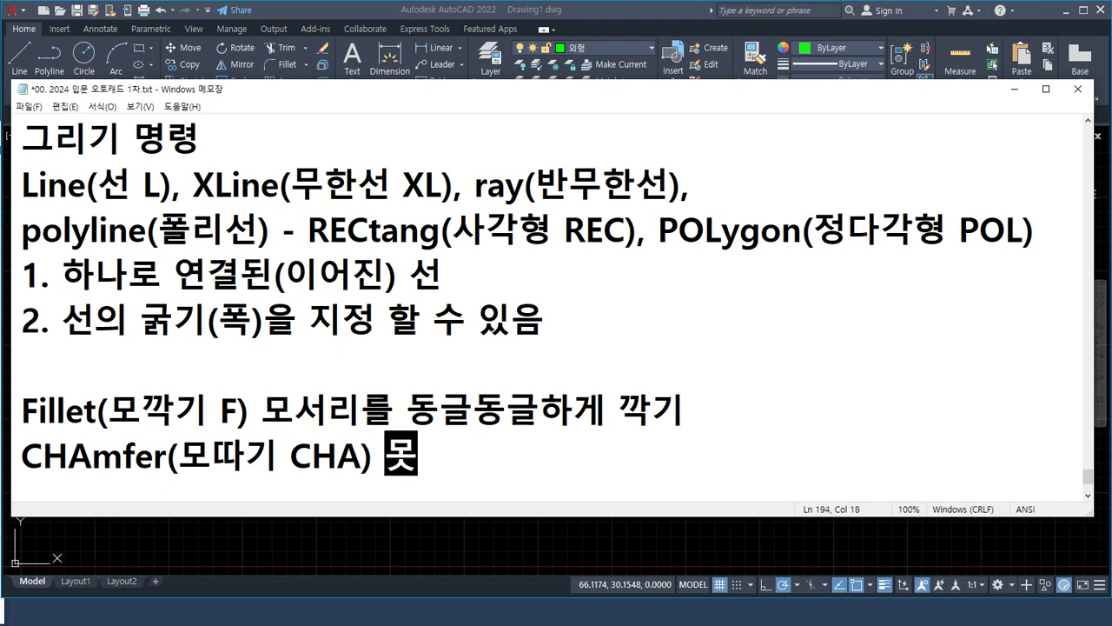
{"action": "type", "text": "선"}
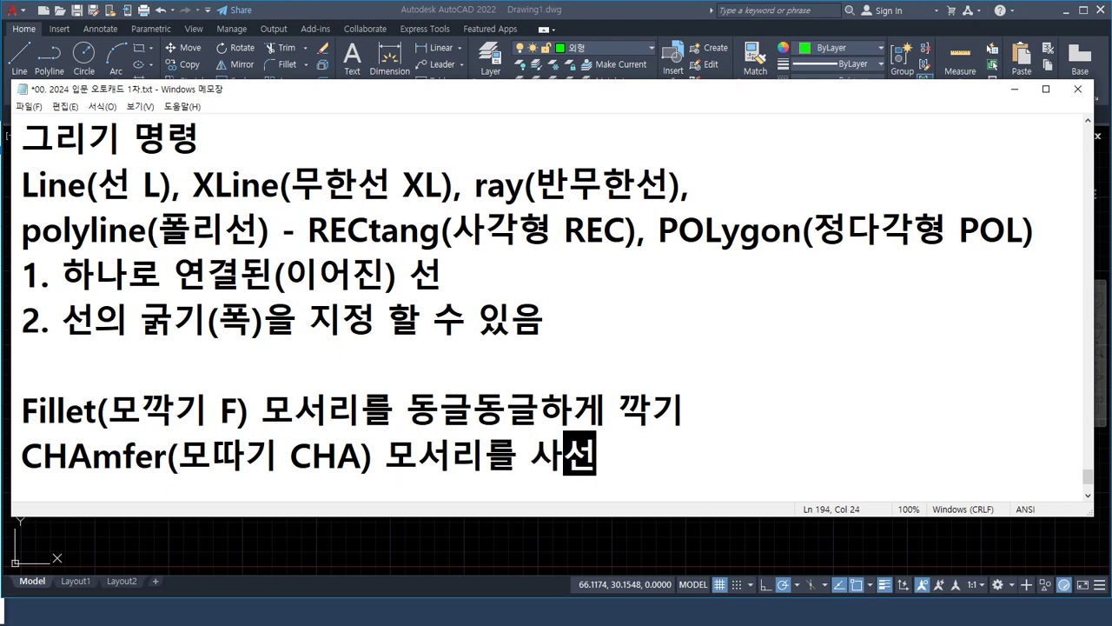
{"action": "type", "text": "으로 따내기"}
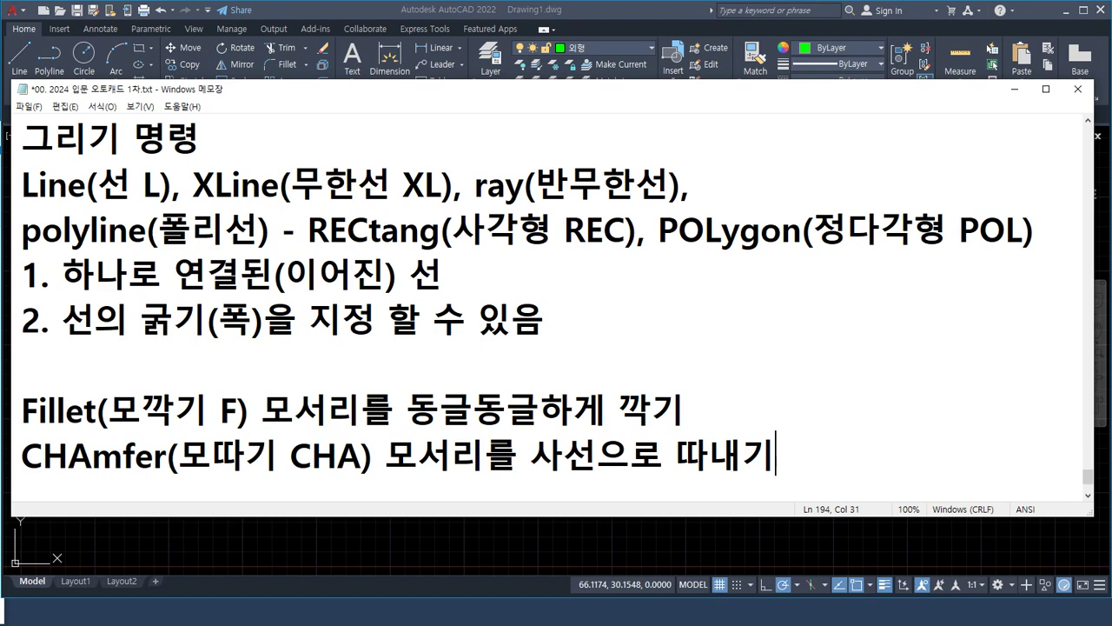
Switch to AutoCAD and start the Fillet command with Trim mode and a radius of 10.
{"action": "left_click", "coordinate": [433, 12]}
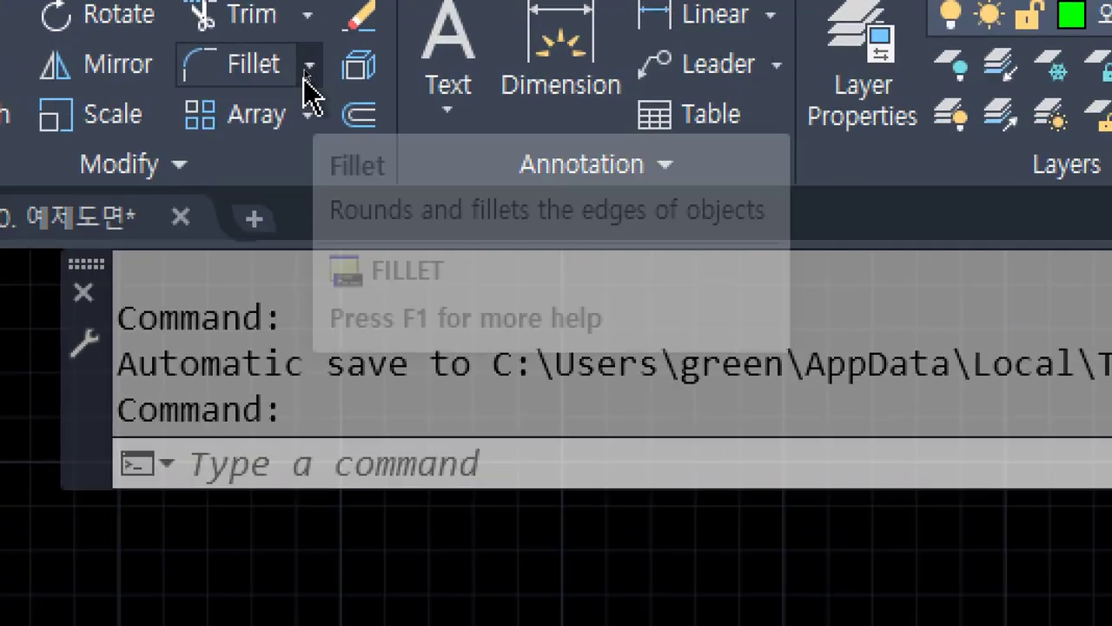
{"action": "left_click", "coordinate": [307, 70]}
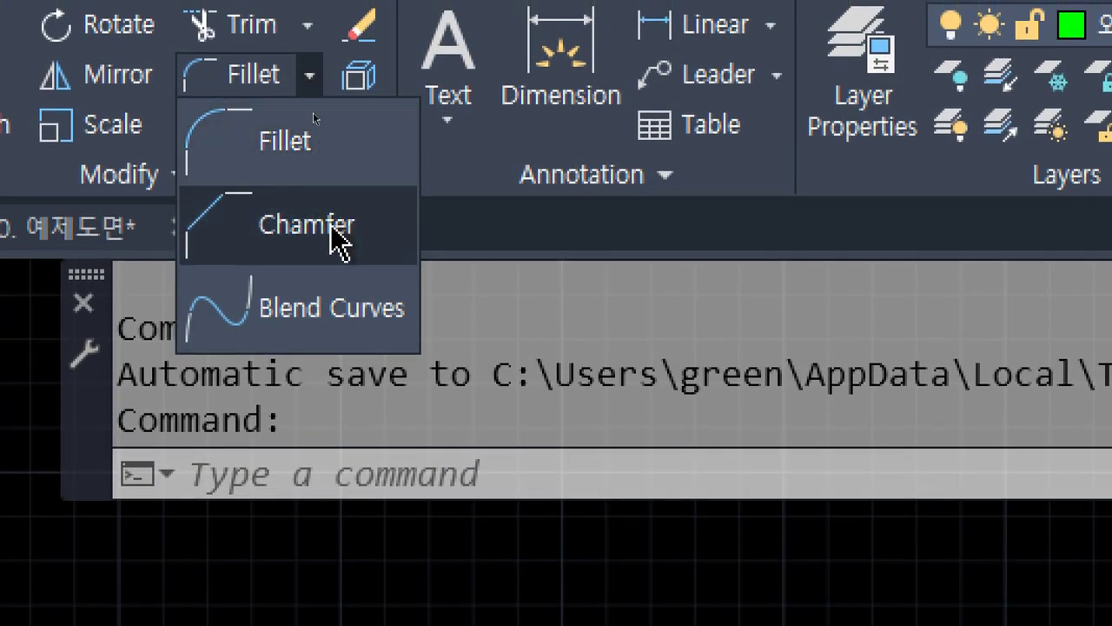
{"action": "left_click", "coordinate": [345, 168]}
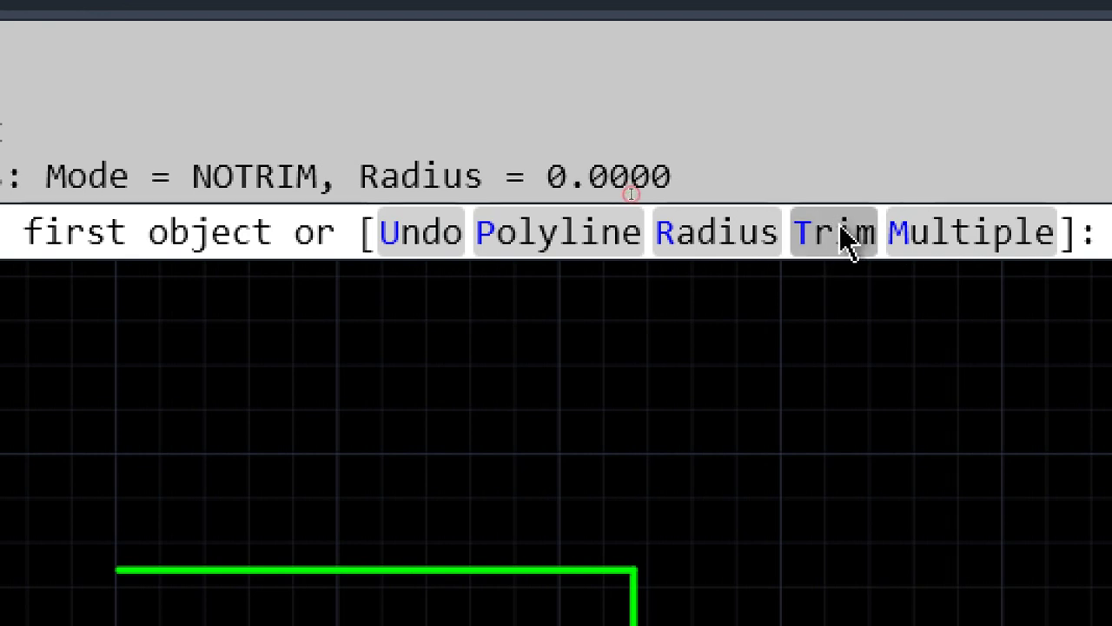
{"action": "left_click", "coordinate": [841, 233]}
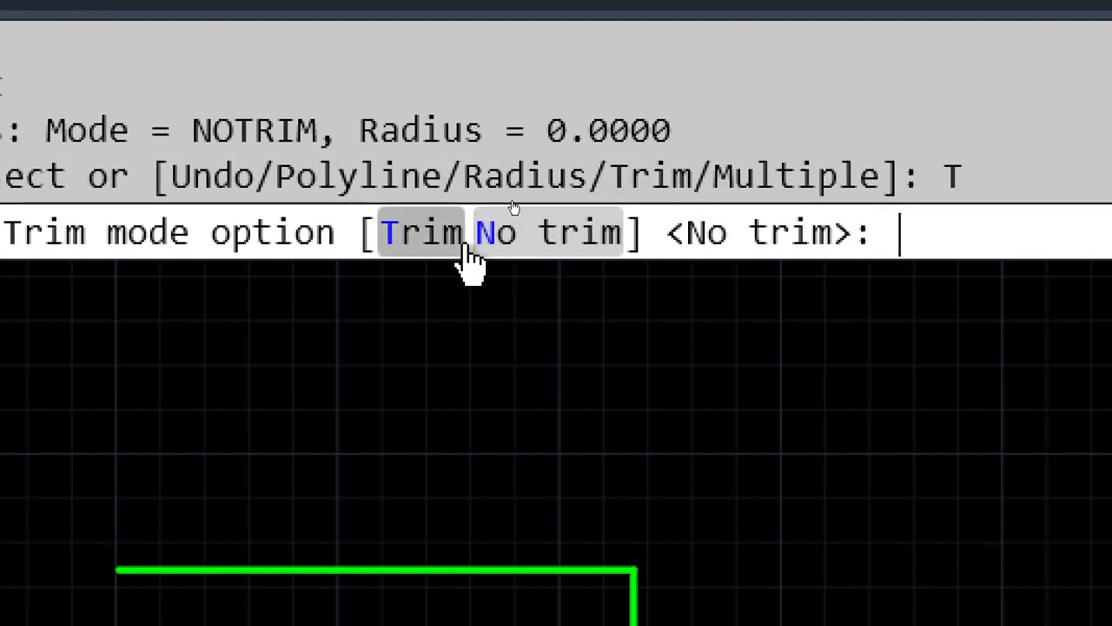
{"action": "left_click", "coordinate": [399, 248]}
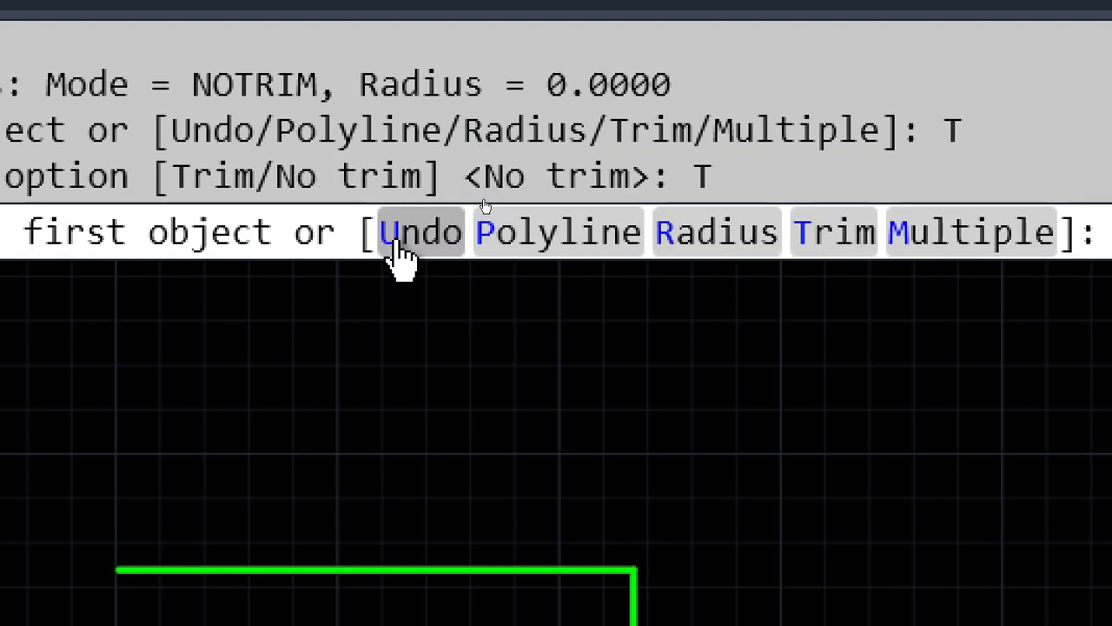
{"action": "left_click", "coordinate": [711, 253]}
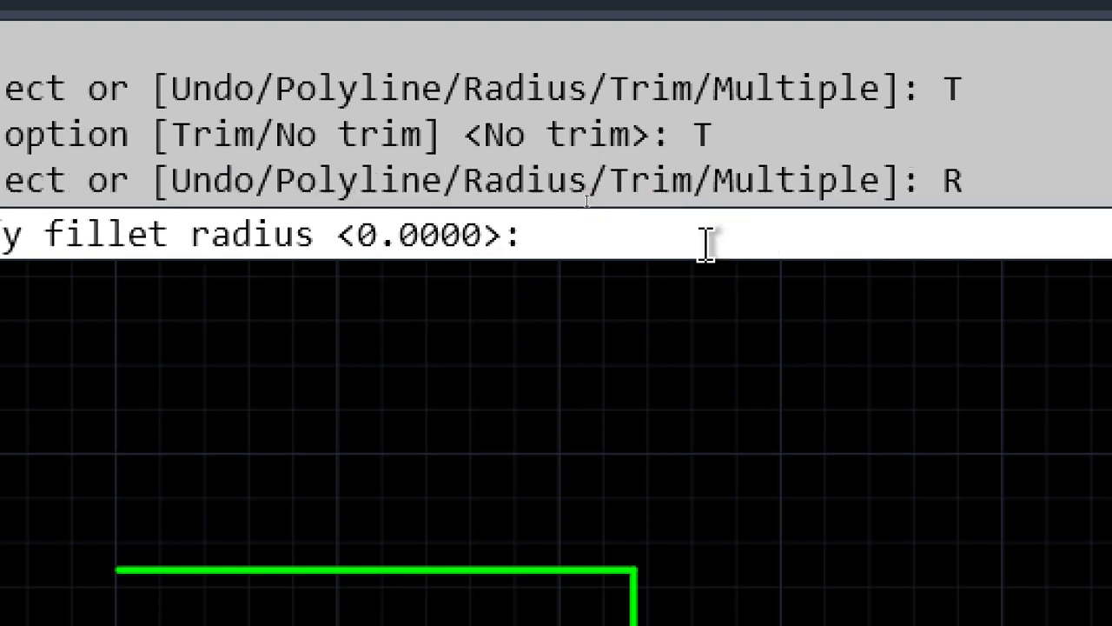
{"action": "type", "text": "10"}
{"action": "key", "text": "Return"}
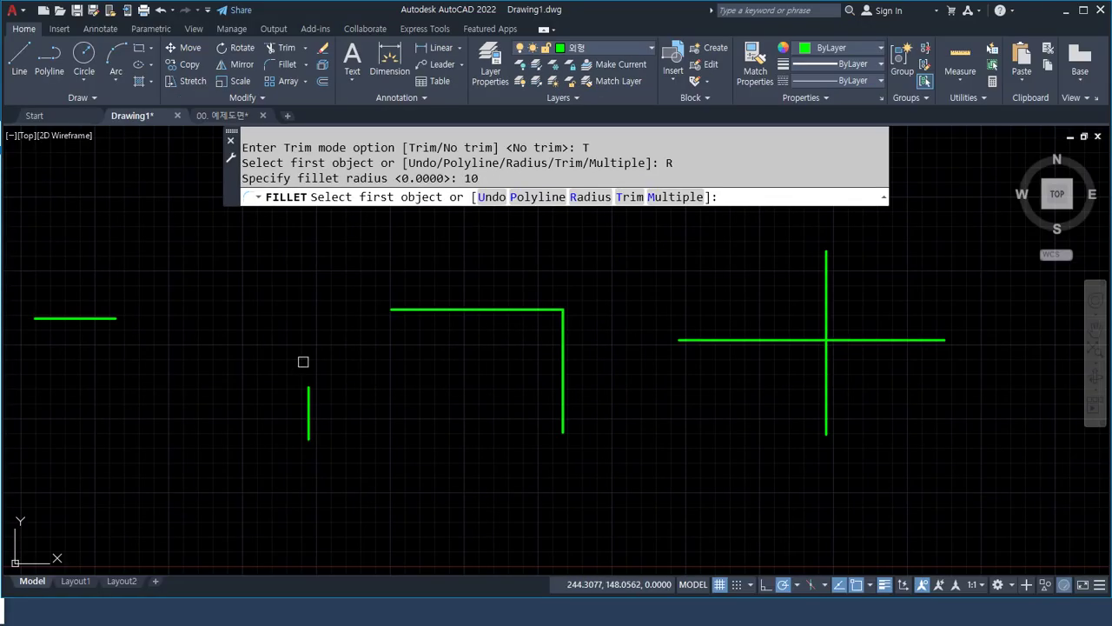
Select the horizontal line of the crossing pair, left of the intersection, as the first fillet object.
{"action": "middle_click_drag", "start_coordinate": [749, 330], "coordinate": [401, 308]}
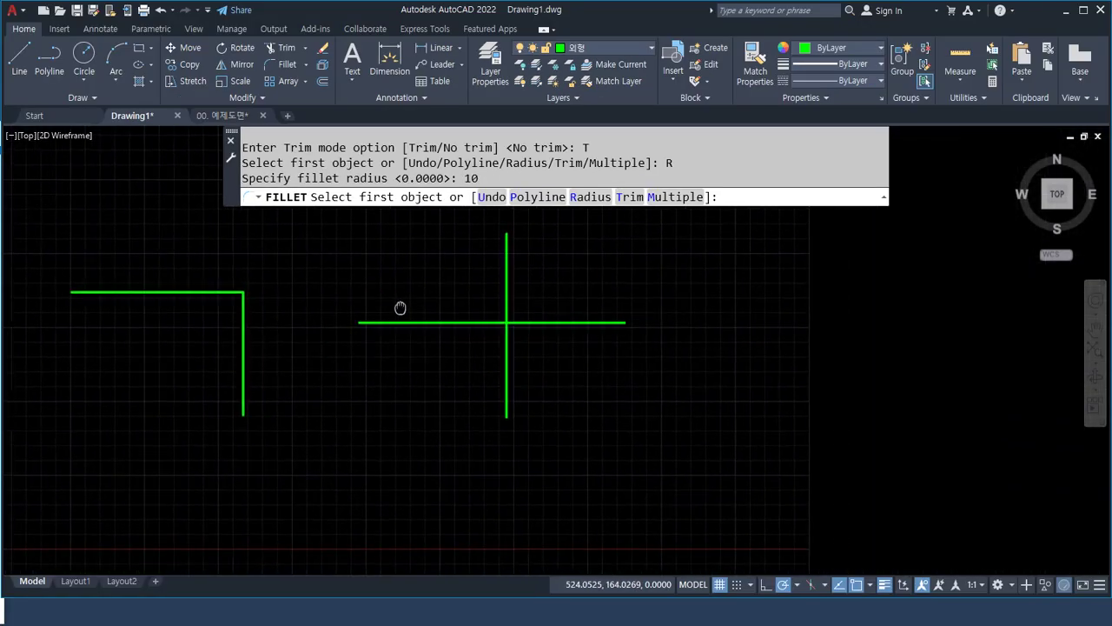
{"action": "scroll", "coordinate": [455, 300], "scroll_direction": "up", "scroll_amount": 4}
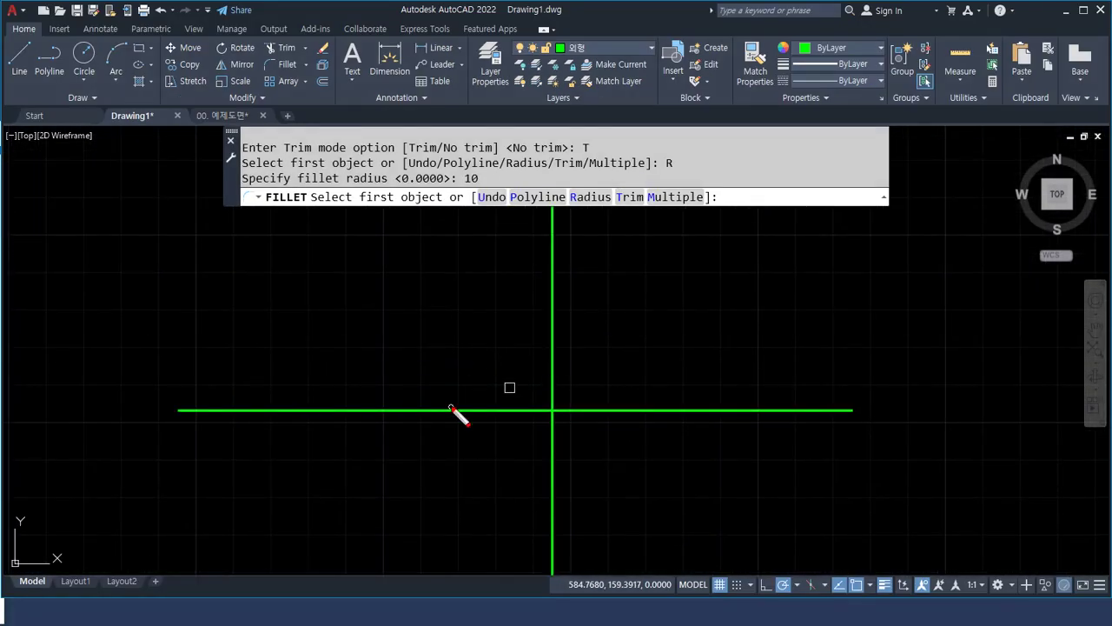
{"action": "left_click_drag", "start_coordinate": [370, 407], "coordinate": [489, 415]}
{"action": "key", "text": "Escape"}
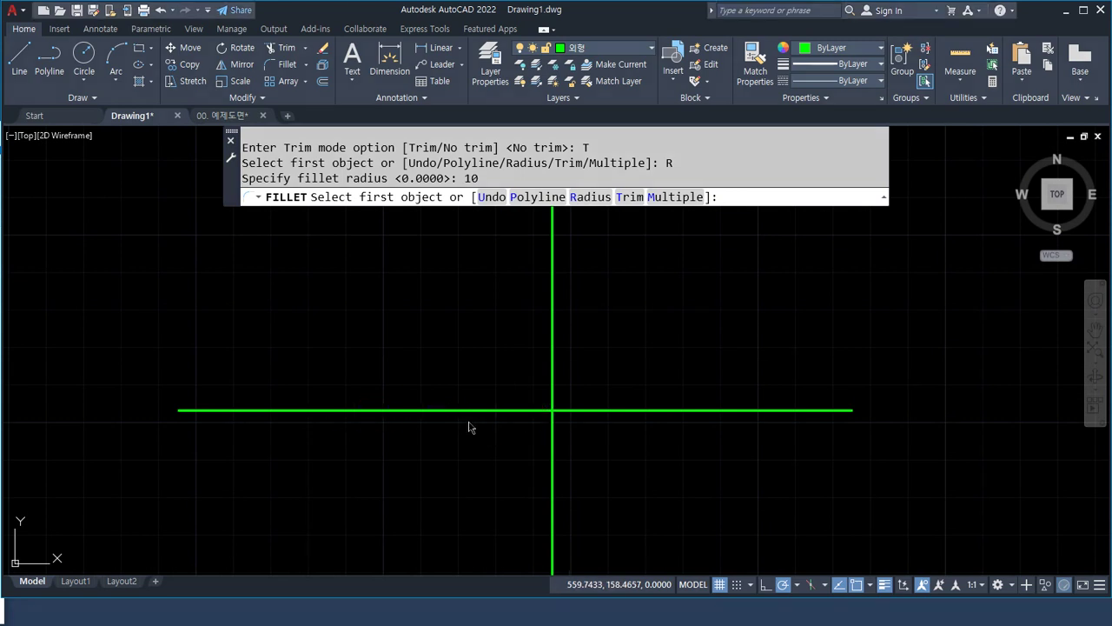
{"action": "left_click", "coordinate": [462, 409]}
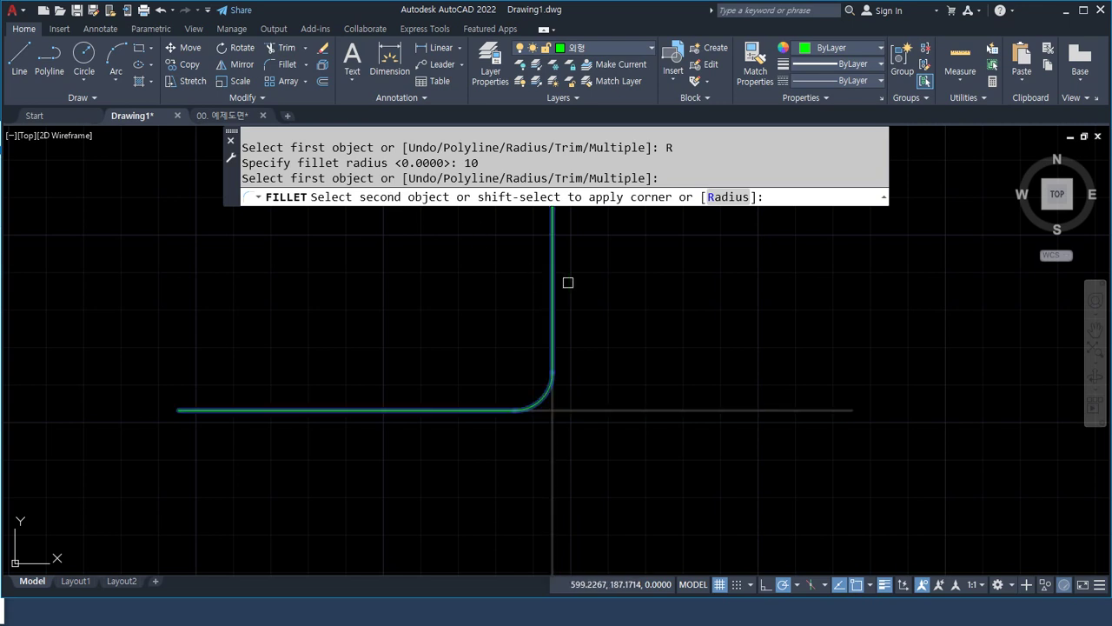
{"action": "mouse_move", "coordinate": [549, 222]}
{"action": "left_mouse_down"}
{"action": "mouse_move", "coordinate": [563, 324]}
{"action": "mouse_move", "coordinate": [548, 550]}
{"action": "left_mouse_up"}
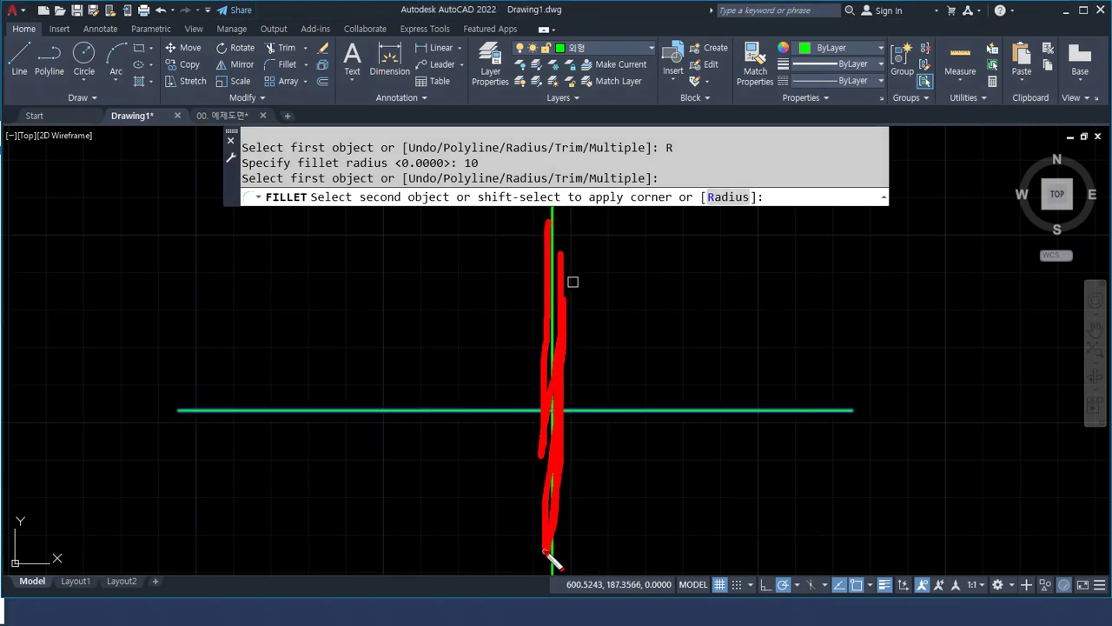
{"action": "left_click_drag", "start_coordinate": [461, 402], "coordinate": [545, 270]}
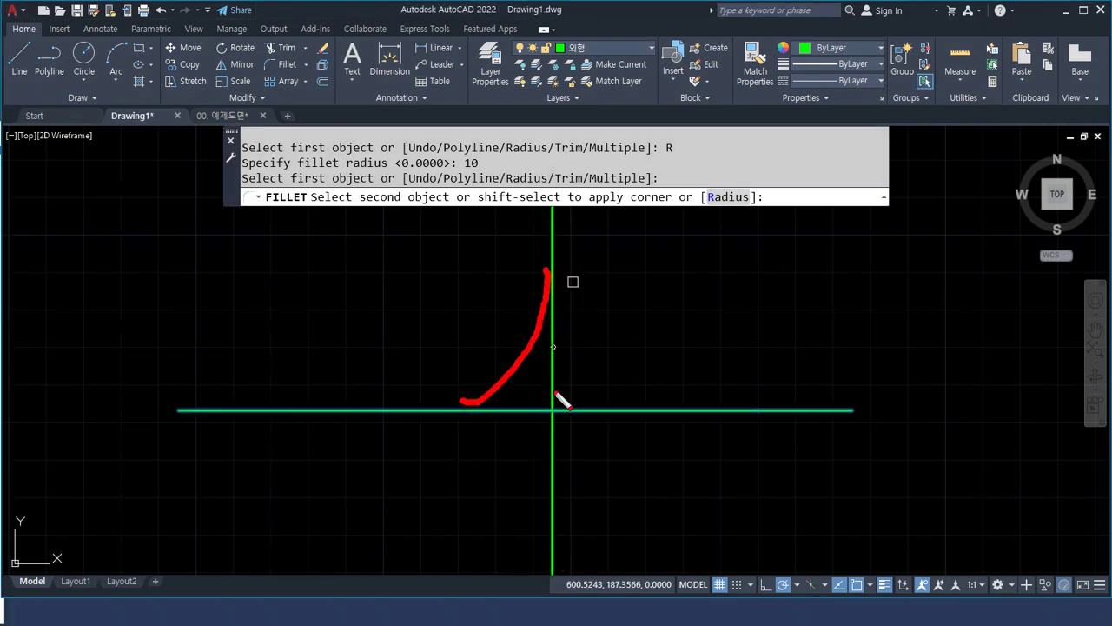
{"action": "mouse_move", "coordinate": [416, 431]}
{"action": "left_mouse_down"}
{"action": "mouse_move", "coordinate": [494, 457]}
{"action": "mouse_move", "coordinate": [548, 533]}
{"action": "left_mouse_up"}
{"action": "left_click_drag", "start_coordinate": [548, 259], "coordinate": [566, 240]}
{"action": "mouse_move", "coordinate": [382, 372]}
{"action": "left_mouse_down"}
{"action": "mouse_move", "coordinate": [527, 287]}
{"action": "mouse_move", "coordinate": [508, 290]}
{"action": "left_mouse_up"}
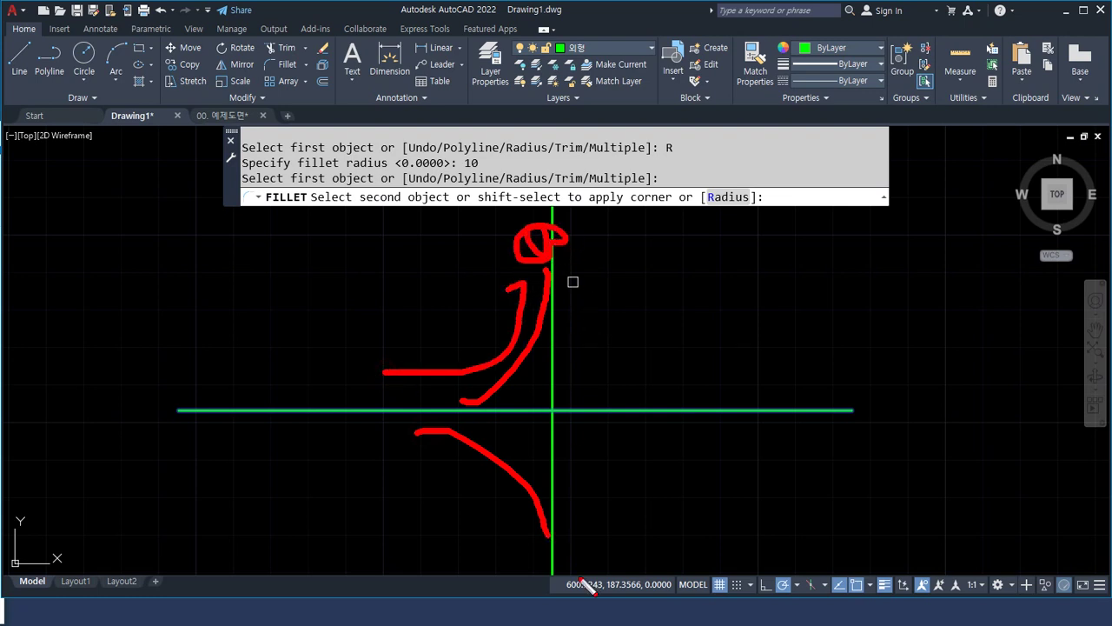
{"action": "mouse_move", "coordinate": [550, 528]}
{"action": "left_mouse_down"}
{"action": "mouse_move", "coordinate": [571, 551]}
{"action": "mouse_move", "coordinate": [546, 527]}
{"action": "left_mouse_up"}
{"action": "mouse_move", "coordinate": [356, 440]}
{"action": "left_mouse_down"}
{"action": "mouse_move", "coordinate": [423, 447]}
{"action": "mouse_move", "coordinate": [514, 556]}
{"action": "left_mouse_up"}
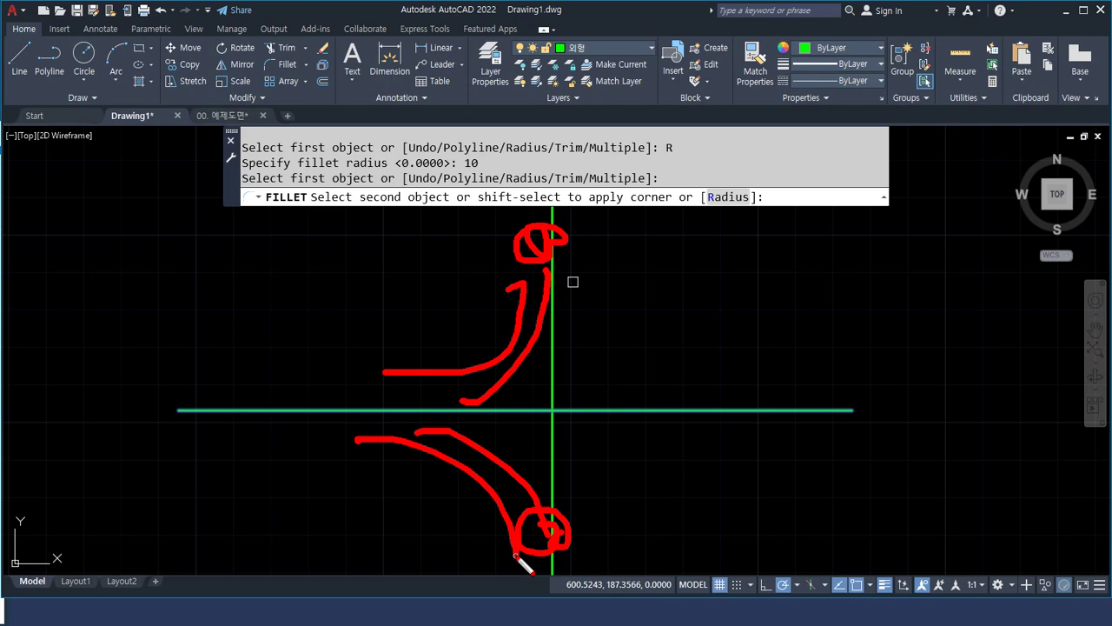
{"action": "key", "text": "Escape"}
{"action": "scroll", "coordinate": [554, 520], "scroll_direction": "up", "scroll_amount": 3}
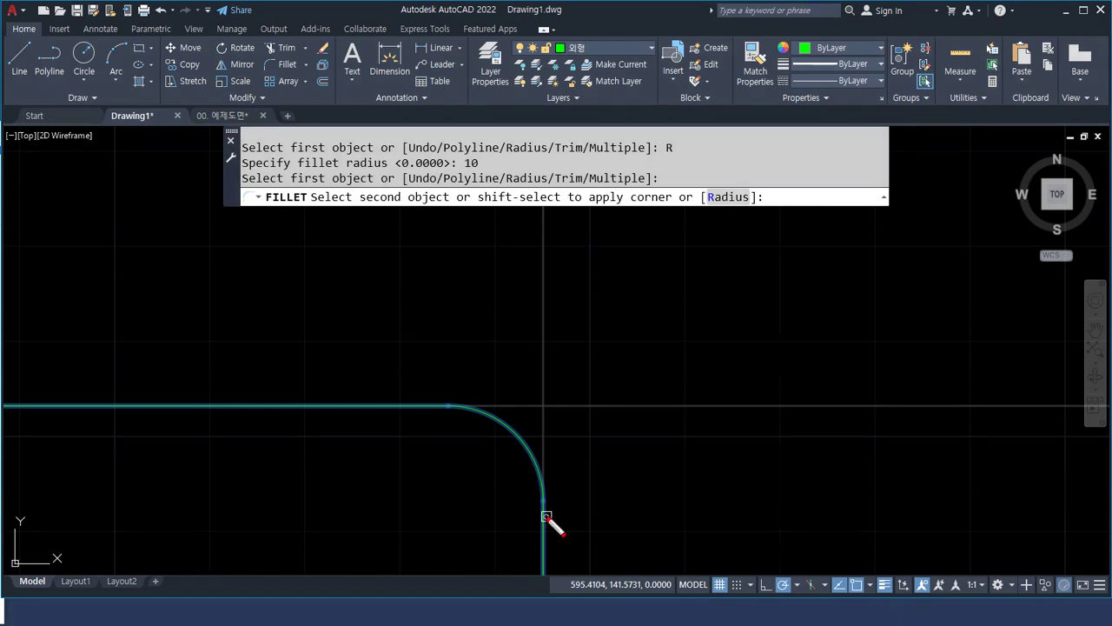
{"action": "mouse_move", "coordinate": [647, 432]}
{"action": "left_mouse_down"}
{"action": "mouse_move", "coordinate": [506, 421]}
{"action": "mouse_move", "coordinate": [664, 316]}
{"action": "mouse_move", "coordinate": [647, 430]}
{"action": "left_mouse_up"}
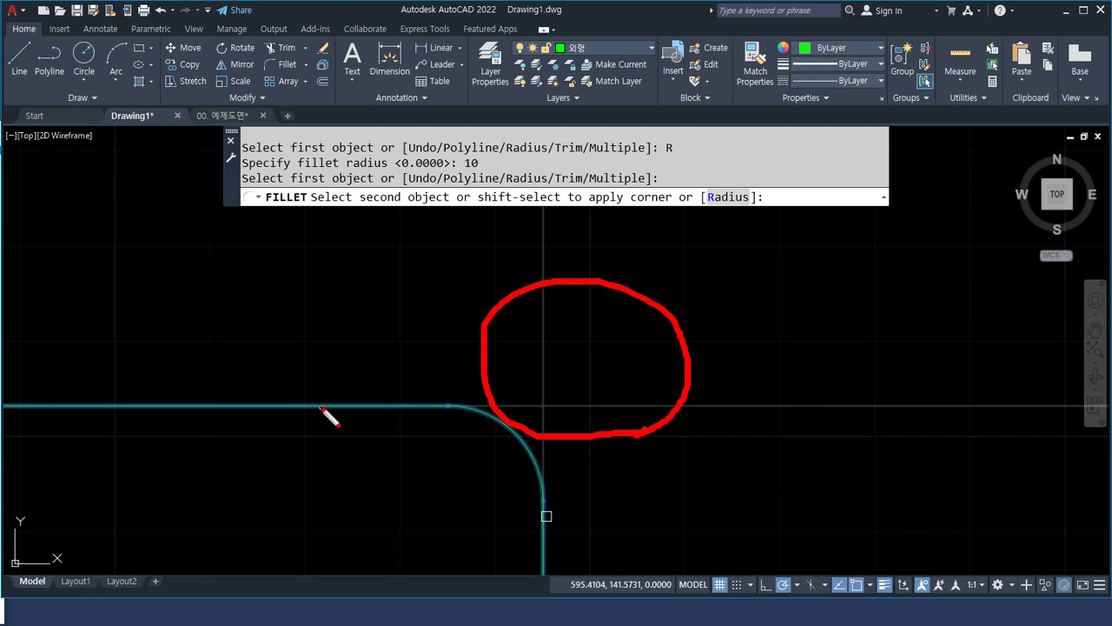
{"action": "mouse_move", "coordinate": [377, 406]}
{"action": "left_mouse_down"}
{"action": "mouse_move", "coordinate": [527, 460]}
{"action": "mouse_move", "coordinate": [546, 518]}
{"action": "left_mouse_up"}
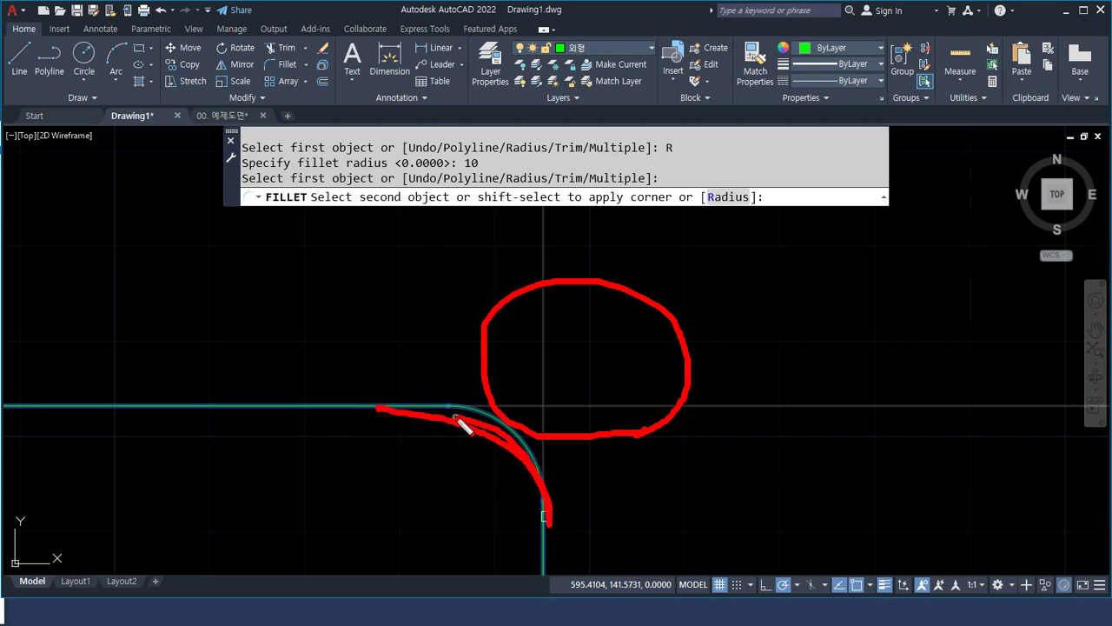
{"action": "left_click_drag", "start_coordinate": [452, 415], "coordinate": [533, 498]}
{"action": "left_click_drag", "start_coordinate": [835, 372], "coordinate": [801, 438]}
{"action": "left_click_drag", "start_coordinate": [800, 385], "coordinate": [846, 424]}
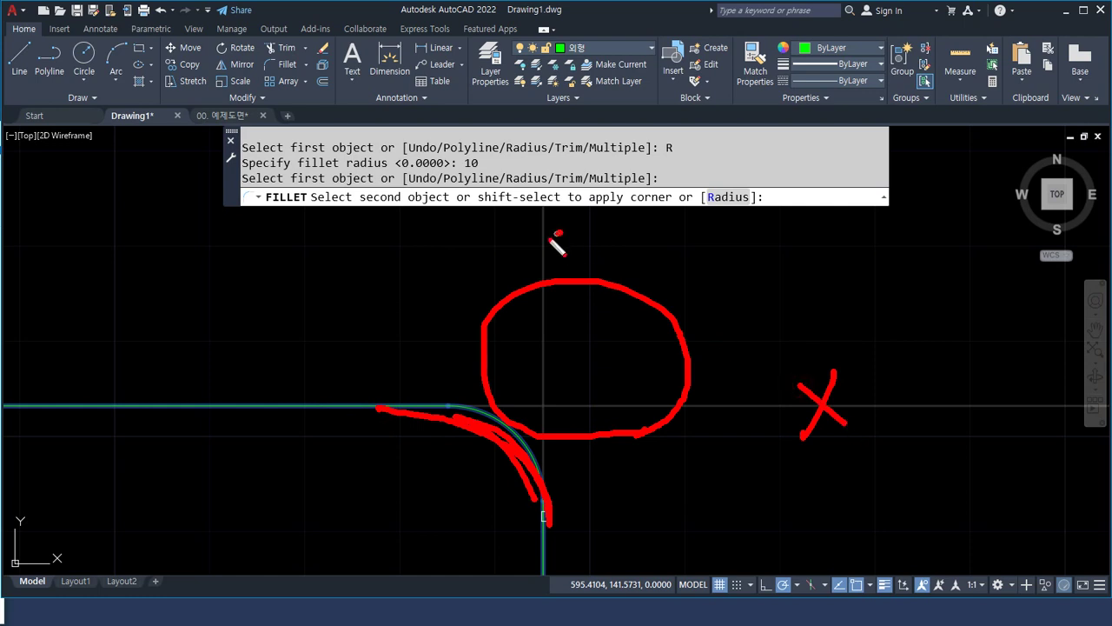
{"action": "left_click_drag", "start_coordinate": [561, 233], "coordinate": [478, 266]}
{"action": "left_click_drag", "start_coordinate": [478, 224], "coordinate": [608, 336]}
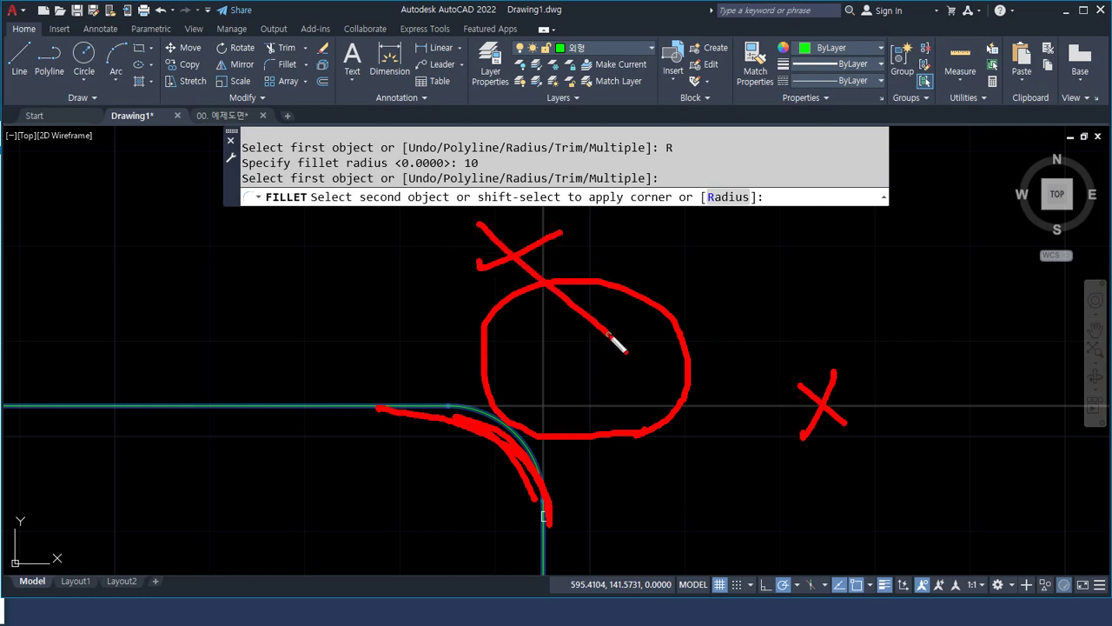
{"action": "key", "text": "Escape"}
Complete the fillet with the part of the vertical line below the intersection as the second object.
{"action": "left_click", "coordinate": [549, 537]}
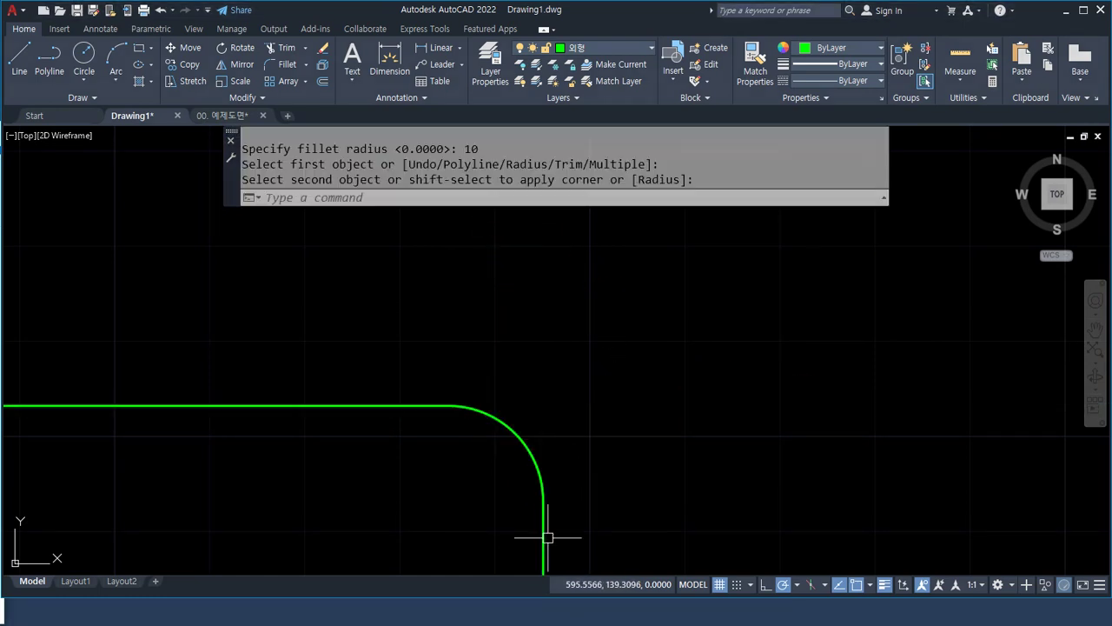
{"action": "scroll", "coordinate": [620, 554], "scroll_direction": "down", "scroll_amount": 3}
{"action": "middle_click_drag", "start_coordinate": [620, 554], "coordinate": [725, 382]}
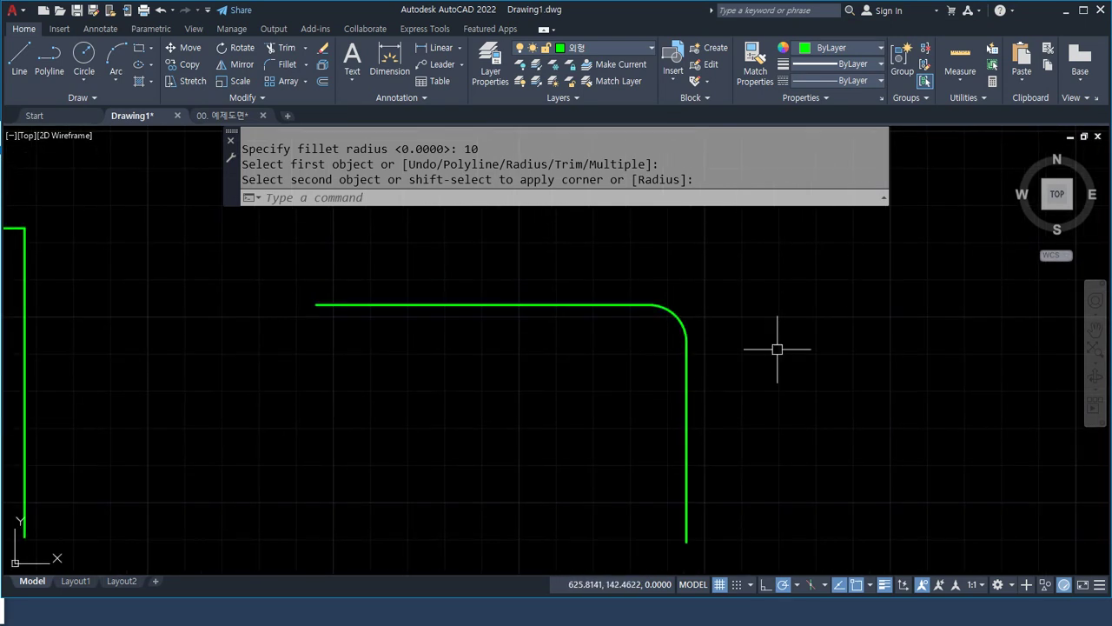
Fillet the square corner between the middle pair of lines with the radius of 10.
{"action": "middle_click_drag", "start_coordinate": [296, 316], "coordinate": [773, 402]}
{"action": "key", "text": "Return"}
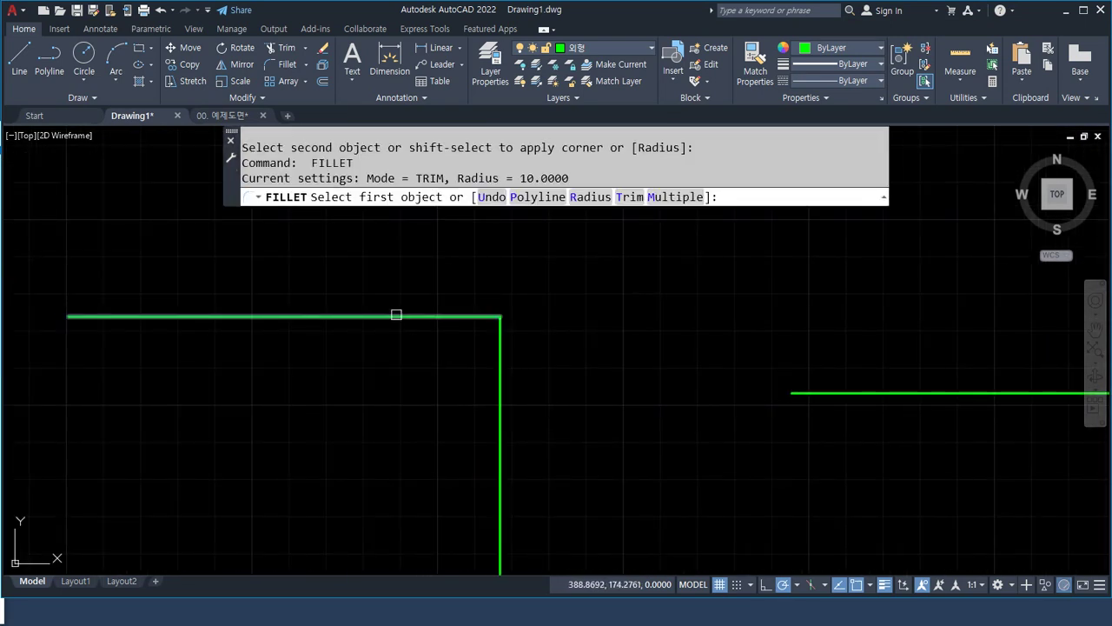
{"action": "left_click", "coordinate": [395, 315]}
{"action": "left_click", "coordinate": [500, 418]}
{"action": "scroll", "coordinate": [502, 417], "scroll_direction": "down", "scroll_amount": 2}
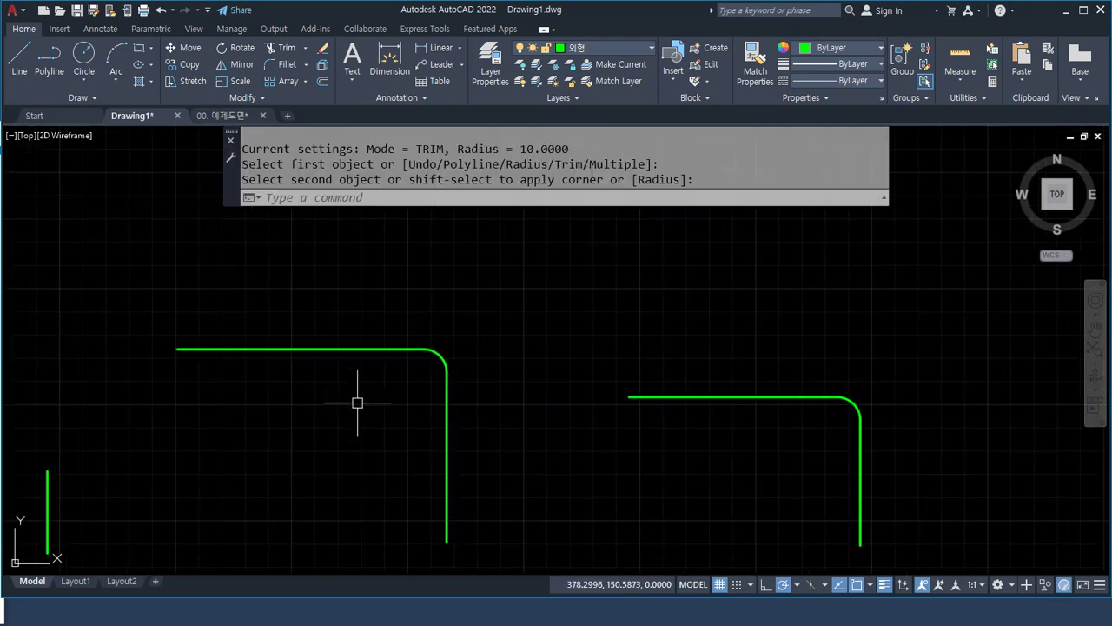
Join the separate short vertical and horizontal lines on the far left with a fillet of radius 10.
{"action": "middle_click_drag", "start_coordinate": [360, 397], "coordinate": [635, 380]}
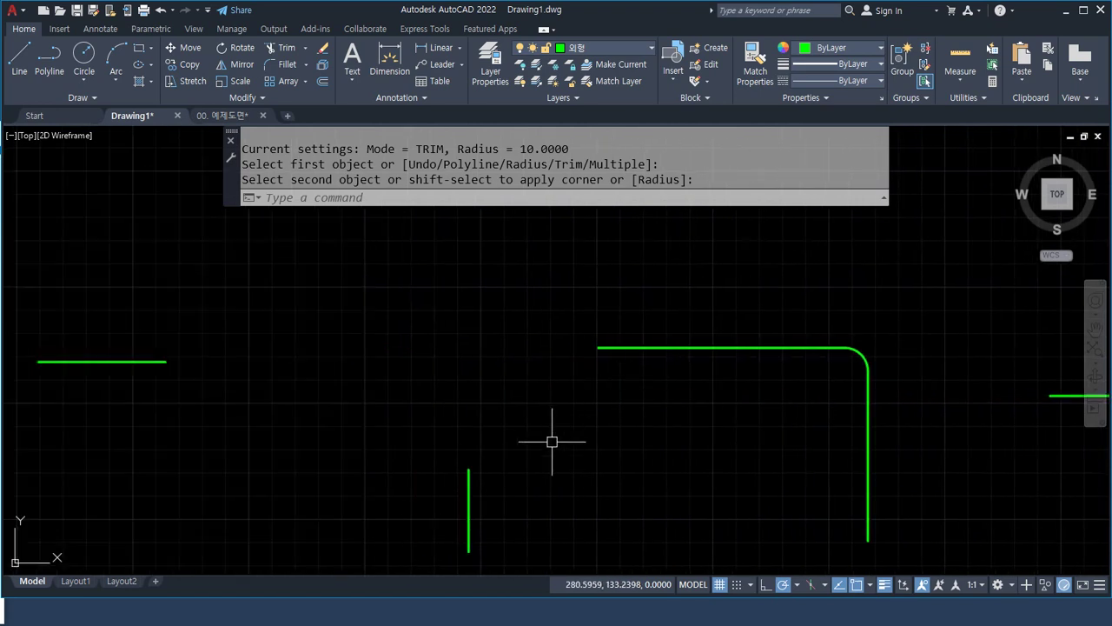
{"action": "key", "text": "Return"}
{"action": "left_click", "coordinate": [469, 491]}
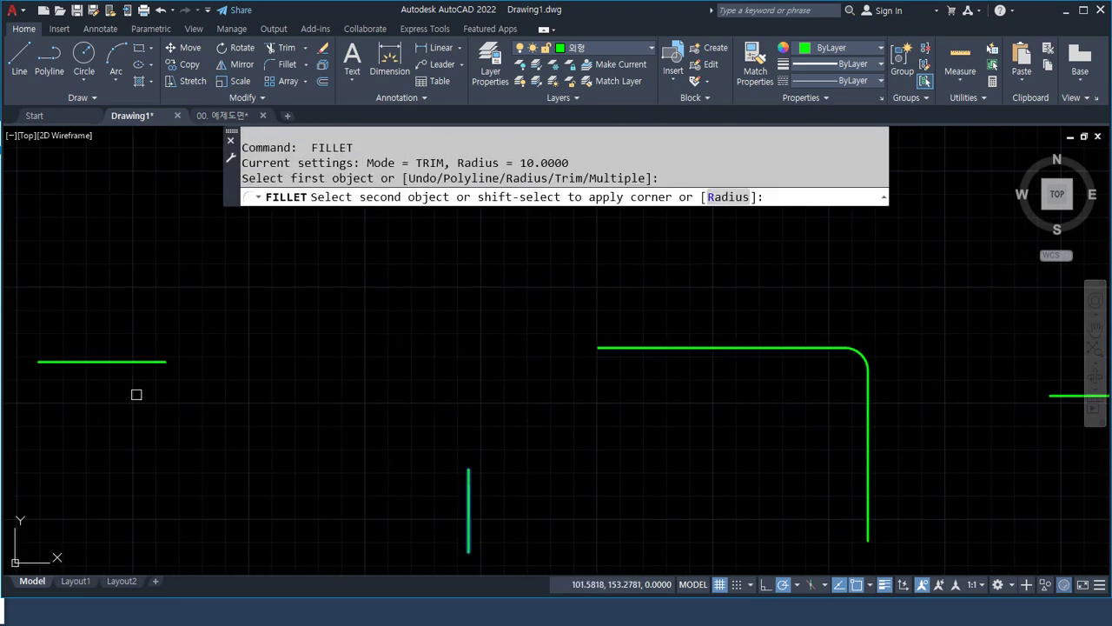
{"action": "left_click", "coordinate": [137, 362]}
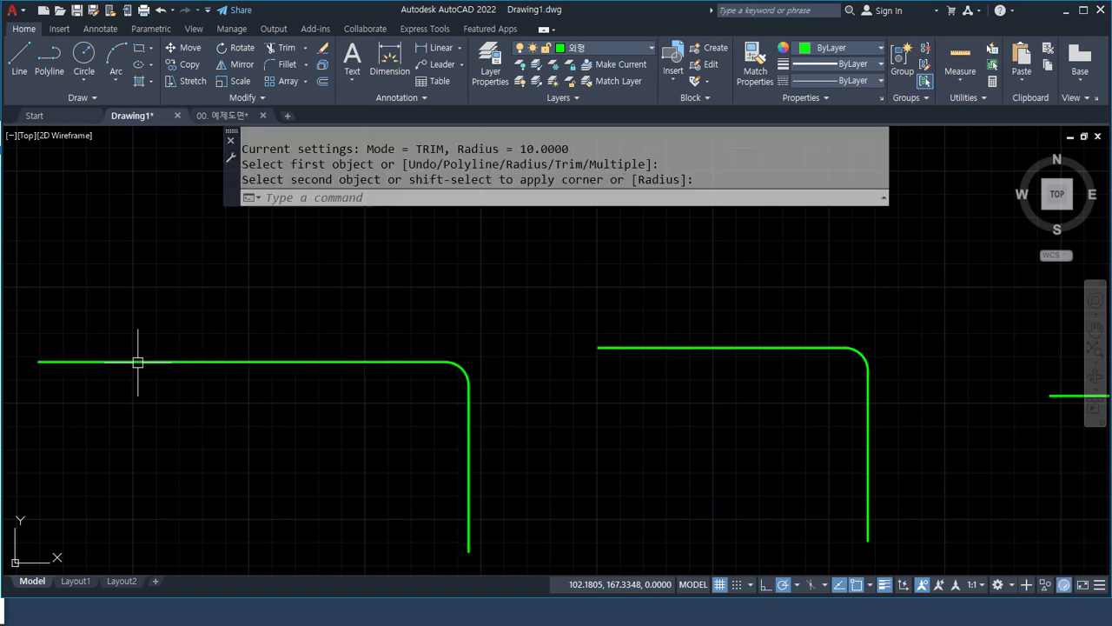
Undo the radius 10 fillets on all three line pairs and show the whole drawing.
{"action": "scroll", "coordinate": [134, 369], "scroll_direction": "down", "scroll_amount": 2}
{"action": "scroll", "coordinate": [629, 403], "scroll_direction": "down", "scroll_amount": 2}
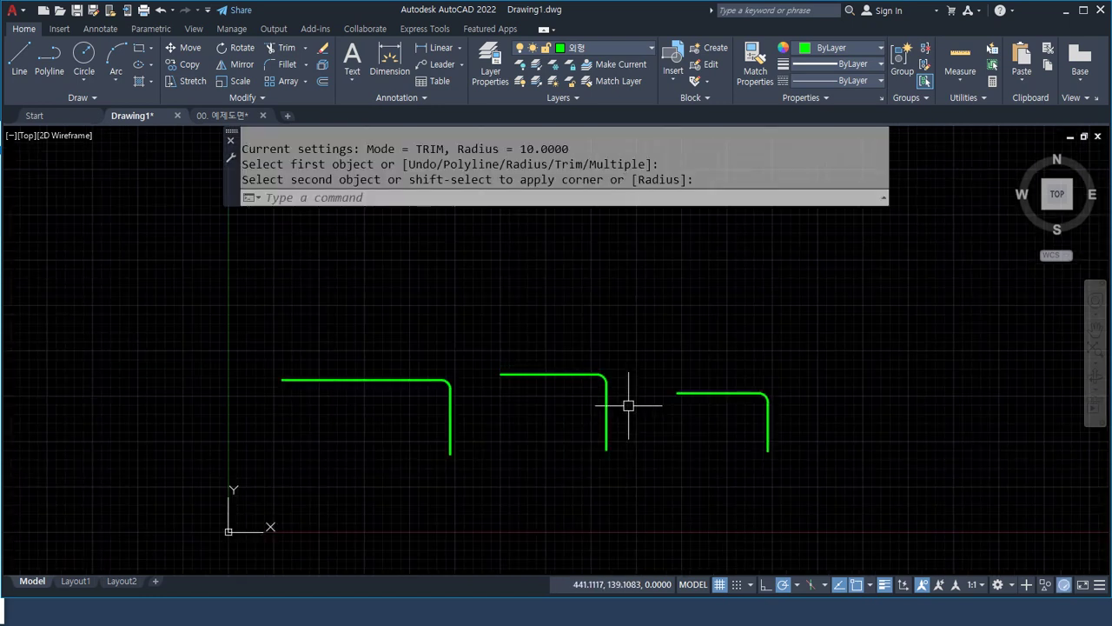
{"action": "middle_click_drag", "start_coordinate": [628, 403], "coordinate": [460, 377]}
{"action": "key", "text": "ctrl+z"}
{"action": "key", "text": "ctrl+z"}
{"action": "key", "text": "ctrl+z"}
{"action": "key", "text": "ctrl+z"}
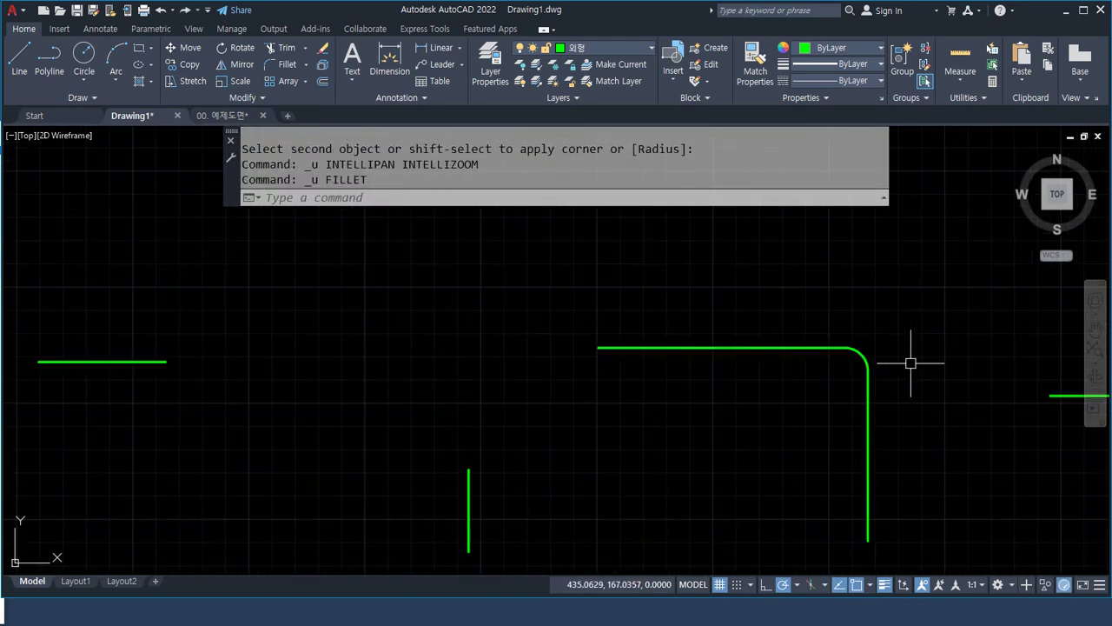
{"action": "middle_click", "coordinate": [576, 391]}
{"action": "middle_click", "coordinate": [576, 390]}
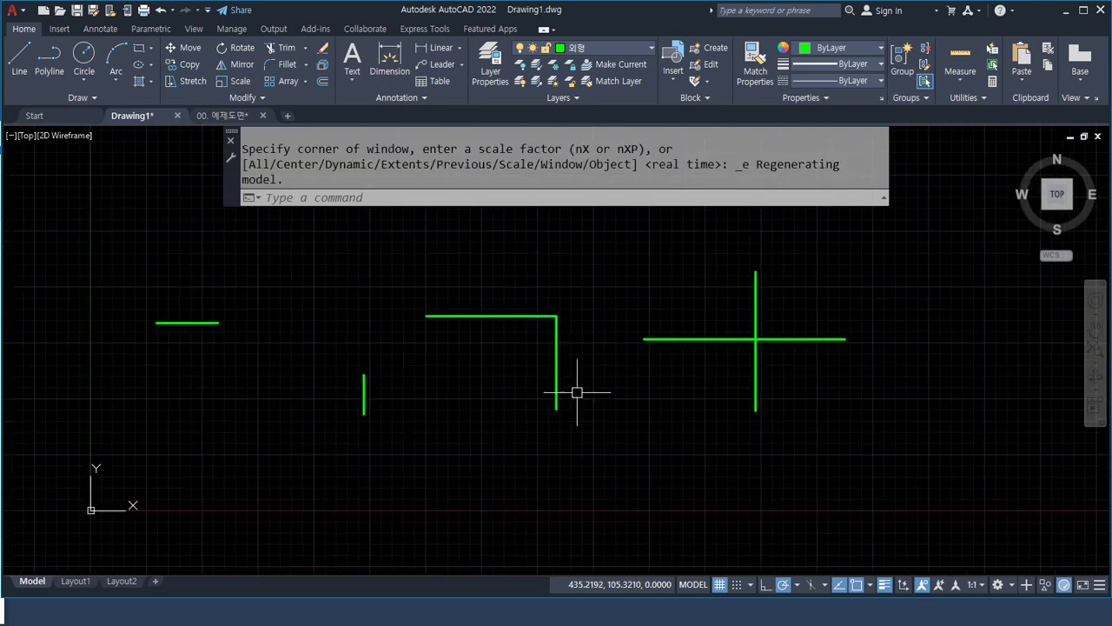
Fillet the crossing lines with radius 0, keeping the horizontal part left of the intersection and the vertical part below it.
{"action": "key", "text": "Return"}
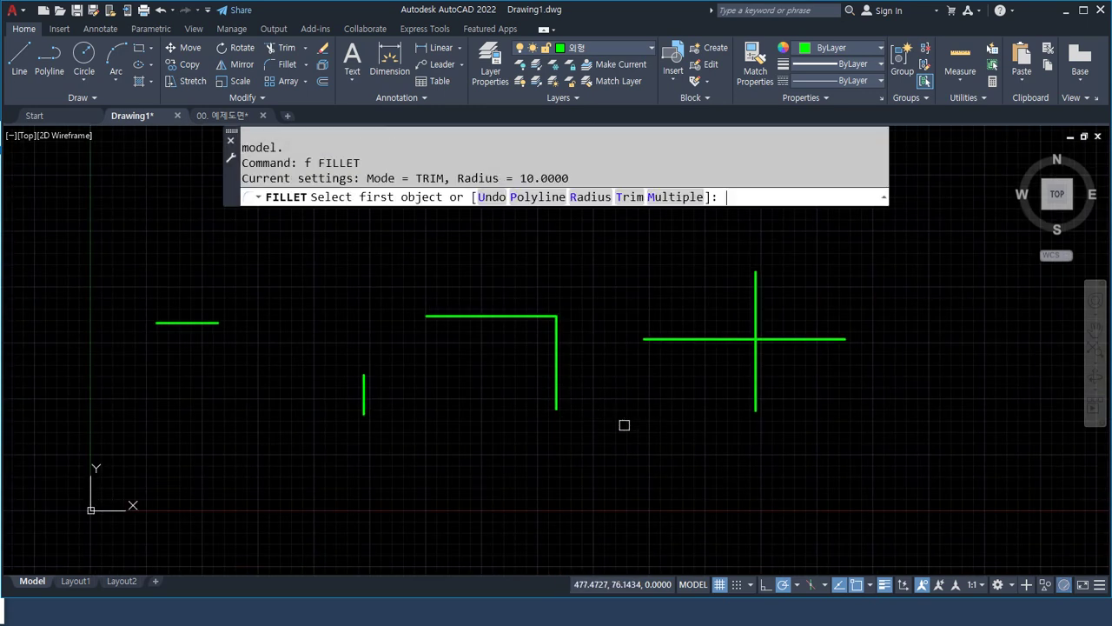
{"action": "left_click", "coordinate": [591, 198]}
{"action": "type", "text": "0"}
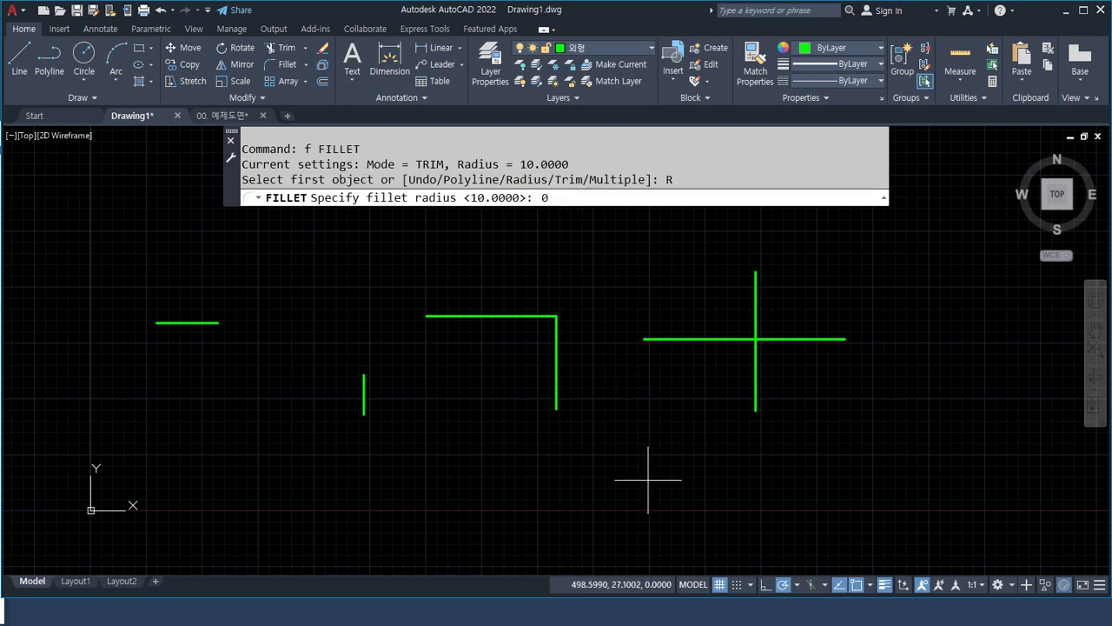
{"action": "key", "text": "Return"}
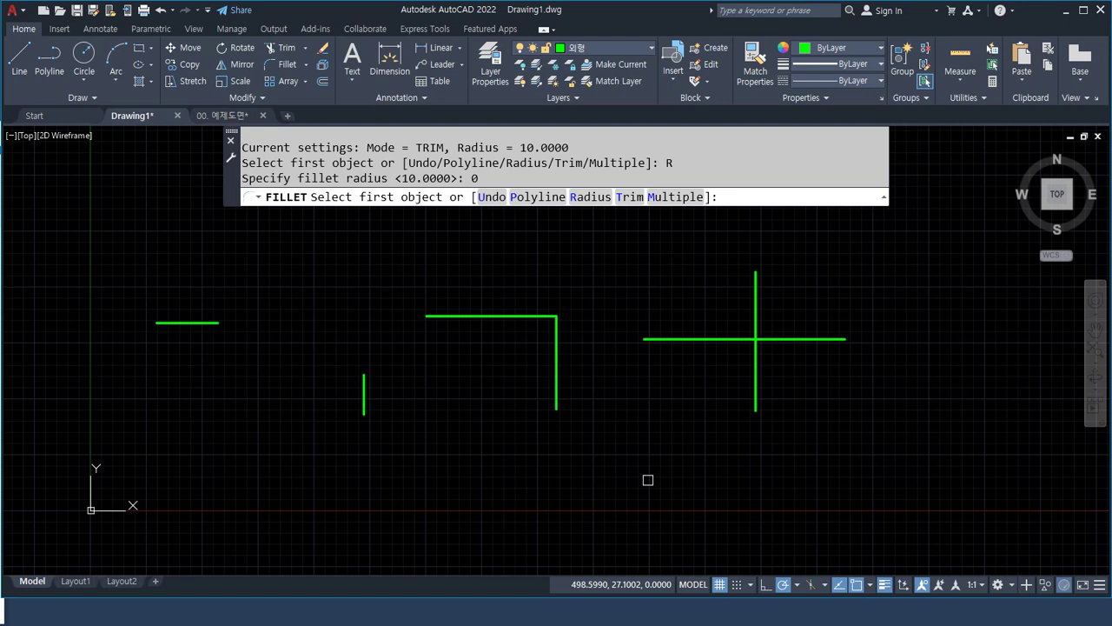
{"action": "left_click", "coordinate": [684, 337]}
{"action": "left_click", "coordinate": [755, 377]}
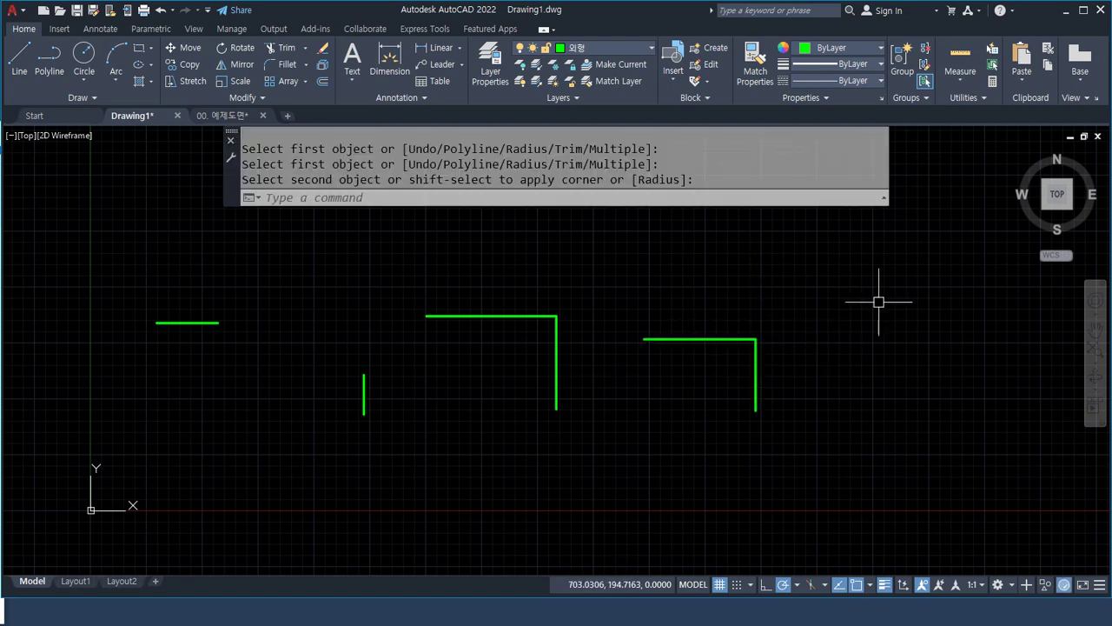
Join the separate short horizontal and vertical lines on the far left into a square corner using the radius 0 fillet.
{"action": "key", "text": "Return"}
{"action": "left_click", "coordinate": [217, 326]}
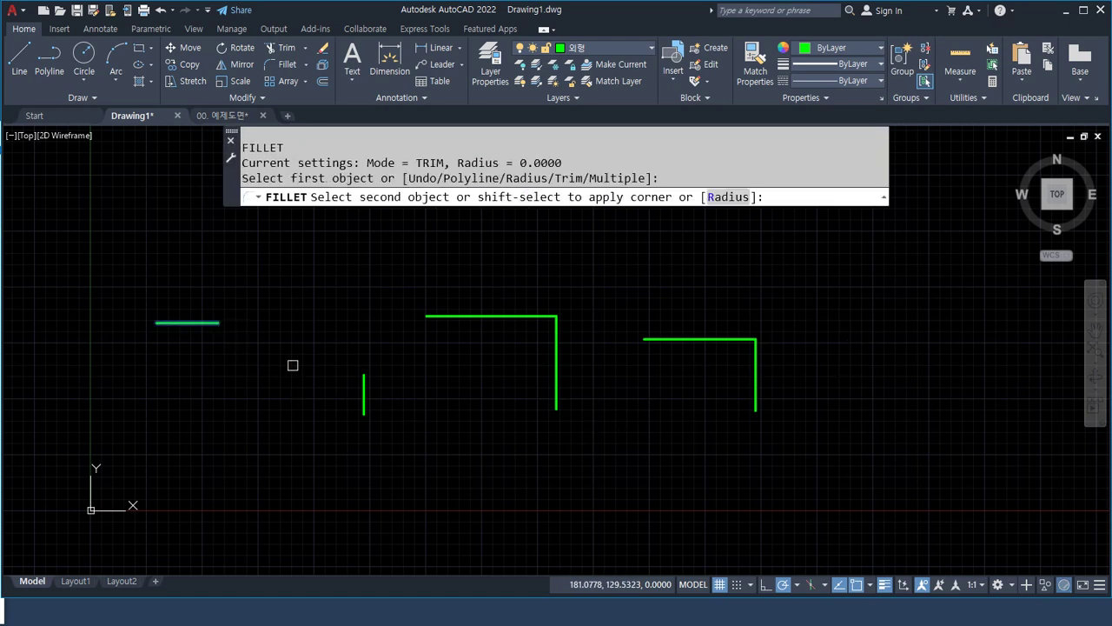
{"action": "left_click", "coordinate": [366, 389]}
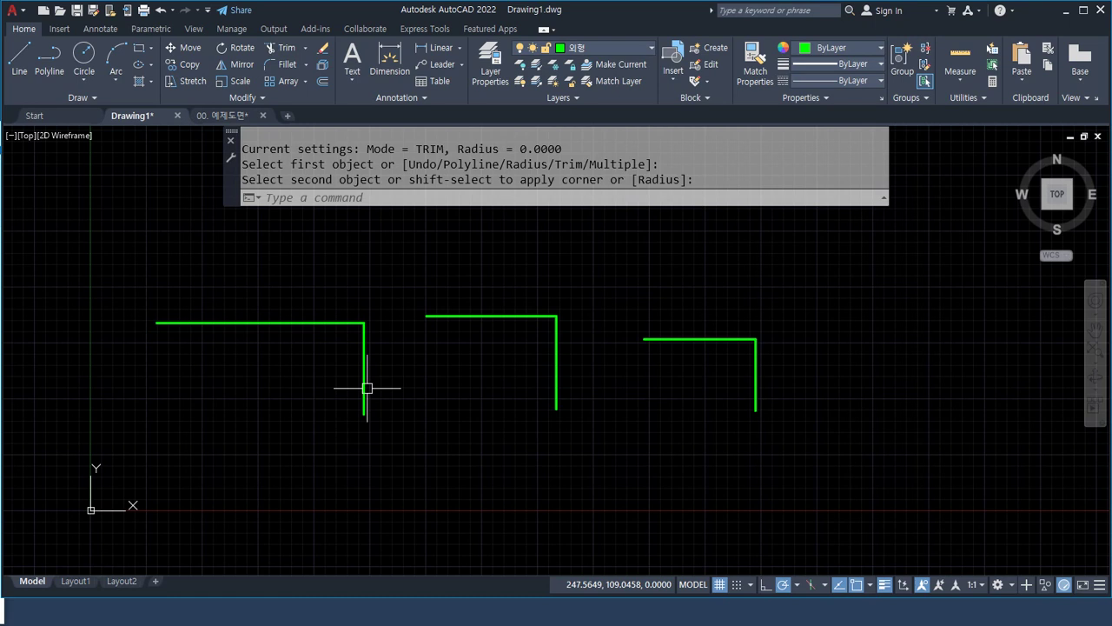
Erase all the lines of the three filleted pairs.
{"action": "left_click", "coordinate": [906, 483]}
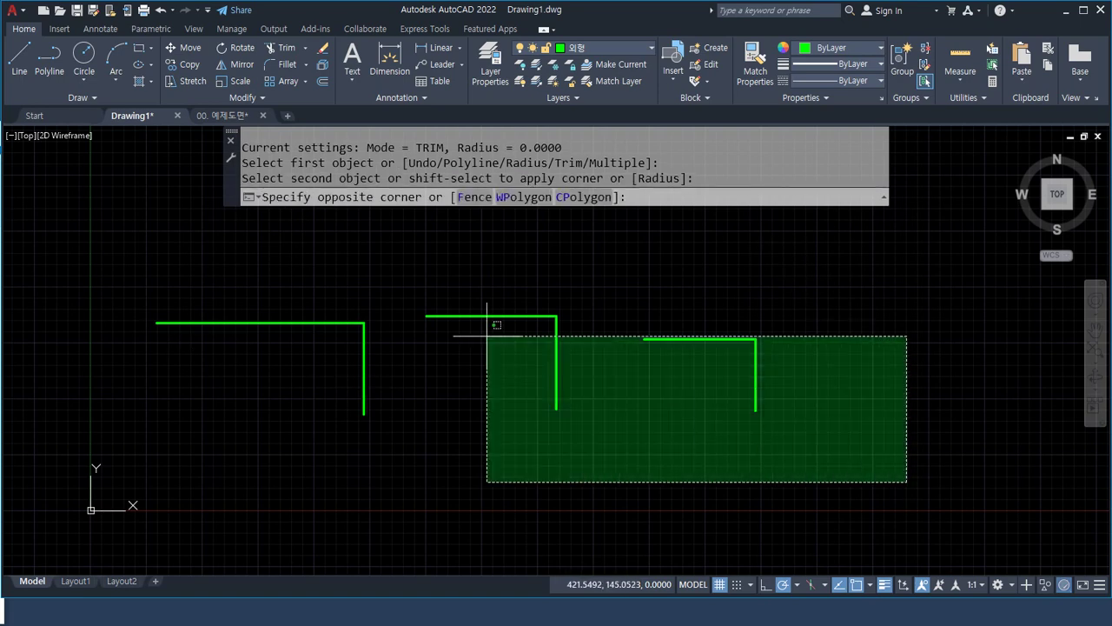
{"action": "left_click", "coordinate": [157, 273]}
{"action": "type", "text": "e"}
{"action": "key", "text": "Return"}
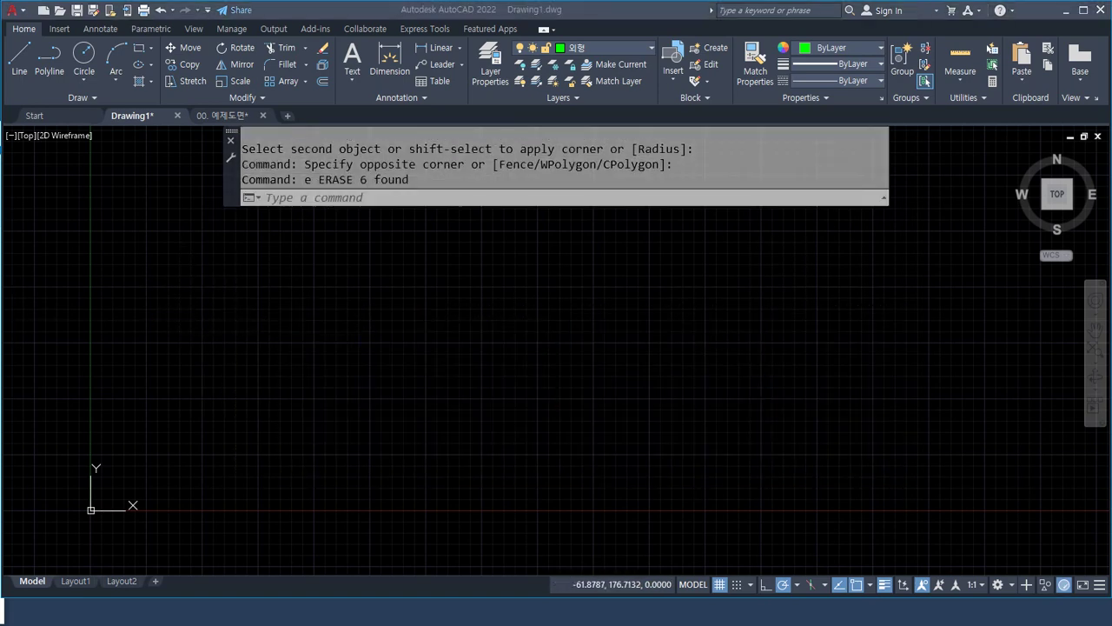
Switch to the browser, examine the 100-high exercise drawing with circle rows and 10° sloped edges, and return to AutoCAD.
{"action": "key", "text": "alt+Tab"}
{"action": "scroll", "coordinate": [713, 454], "scroll_direction": "up", "scroll_amount": 10}
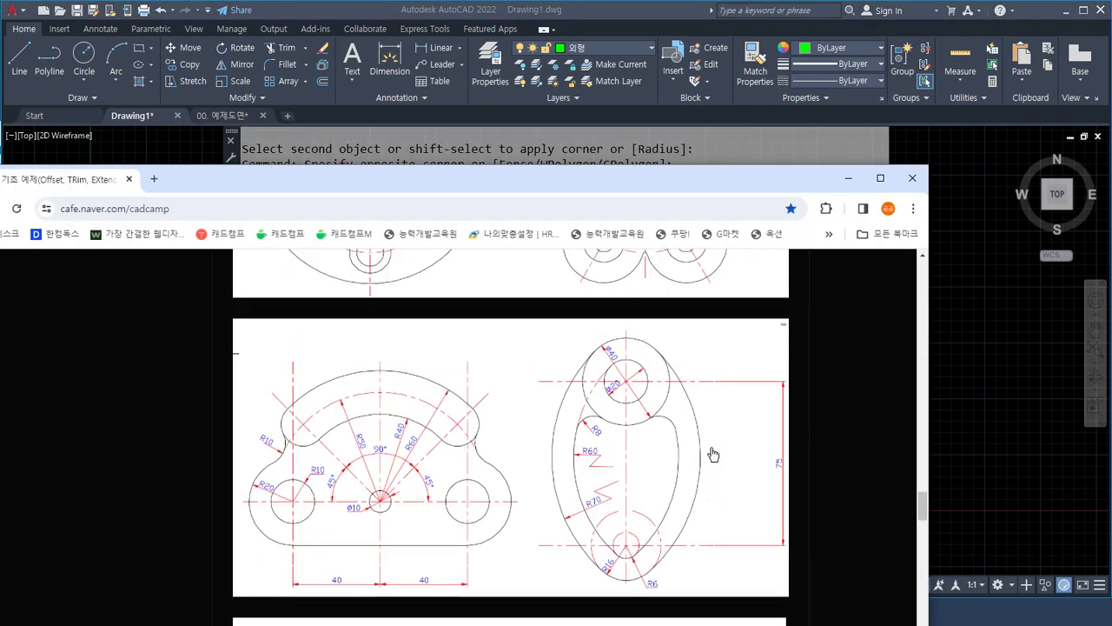
{"action": "scroll", "coordinate": [713, 455], "scroll_direction": "up", "scroll_amount": 10}
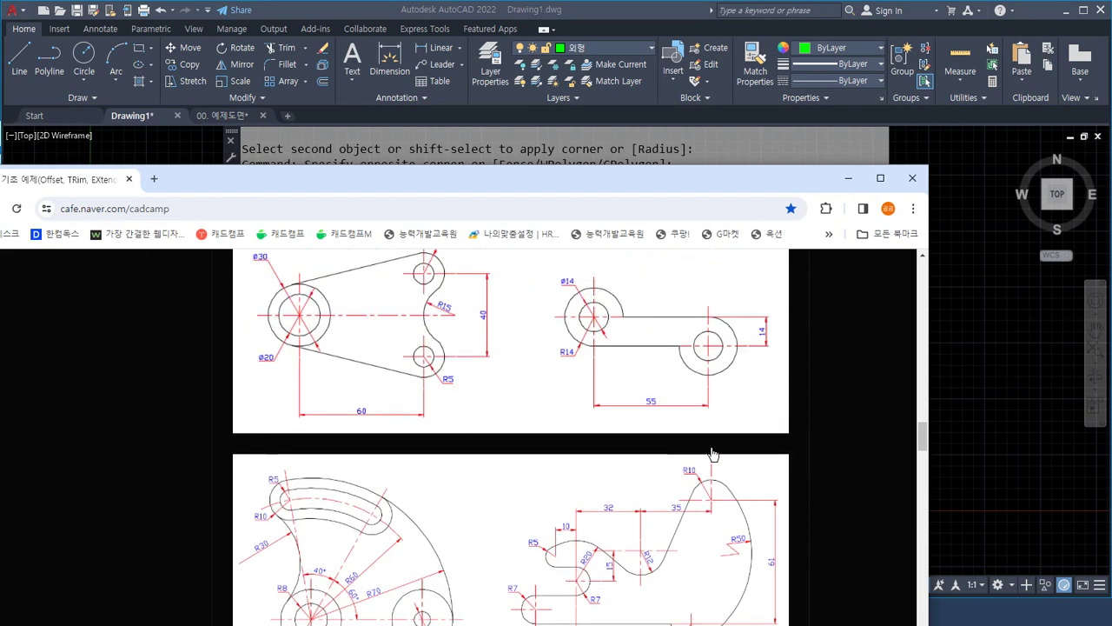
{"action": "scroll", "coordinate": [713, 455], "scroll_direction": "up", "scroll_amount": 6}
{"action": "scroll", "coordinate": [713, 455], "scroll_direction": "down", "scroll_amount": 2}
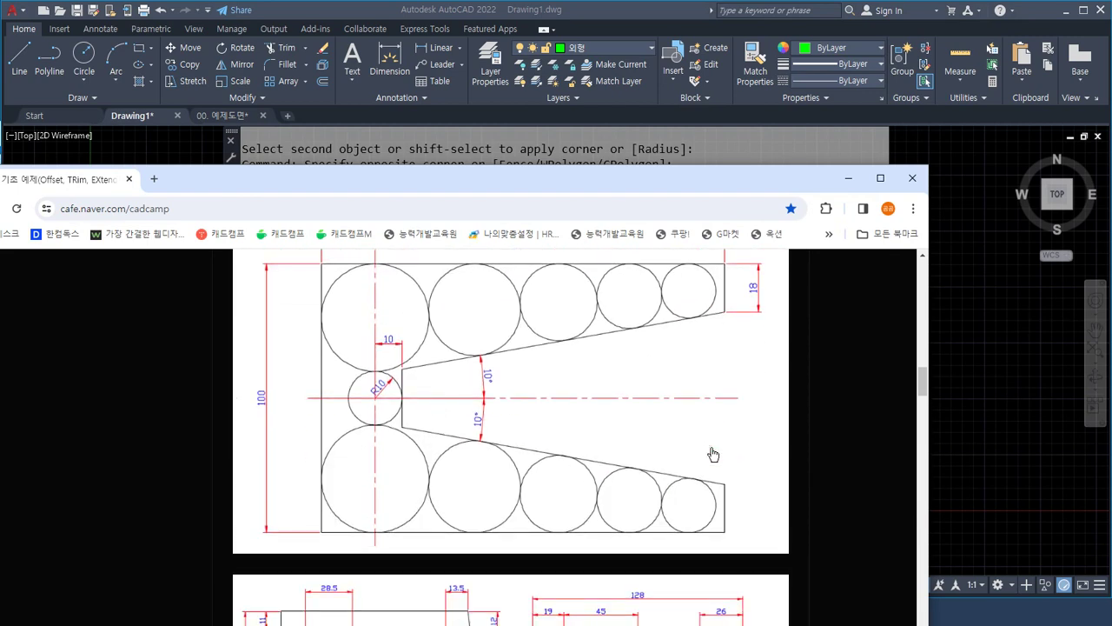
{"action": "key", "text": "alt+Tab"}
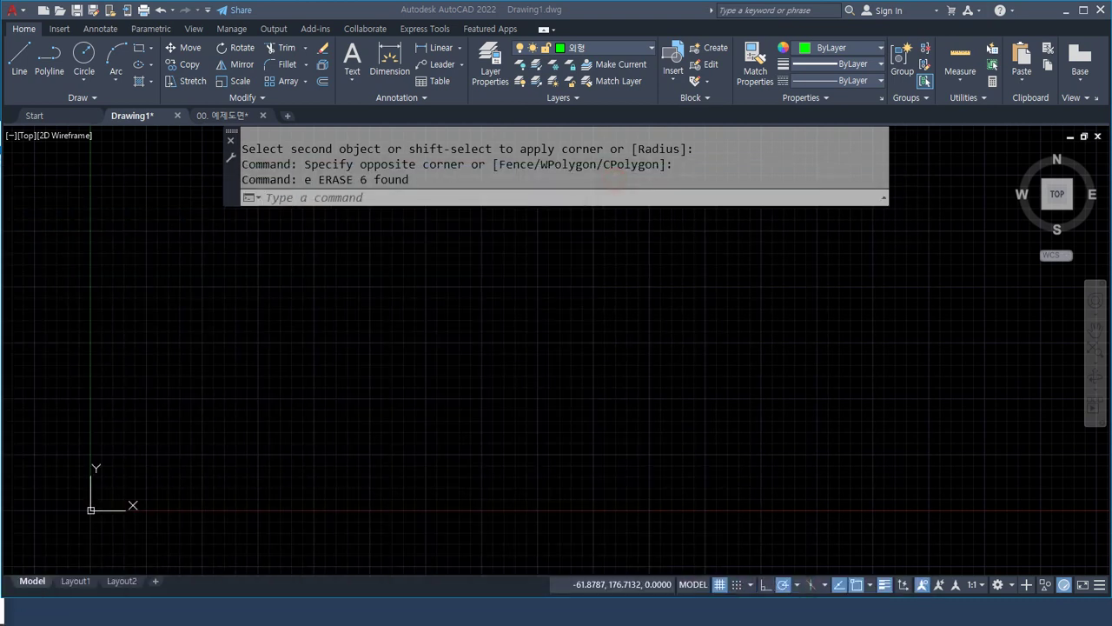
Make the 중심 layer current and draw a horizontal and a vertical construction line through one common point.
{"action": "left_click", "coordinate": [617, 49]}
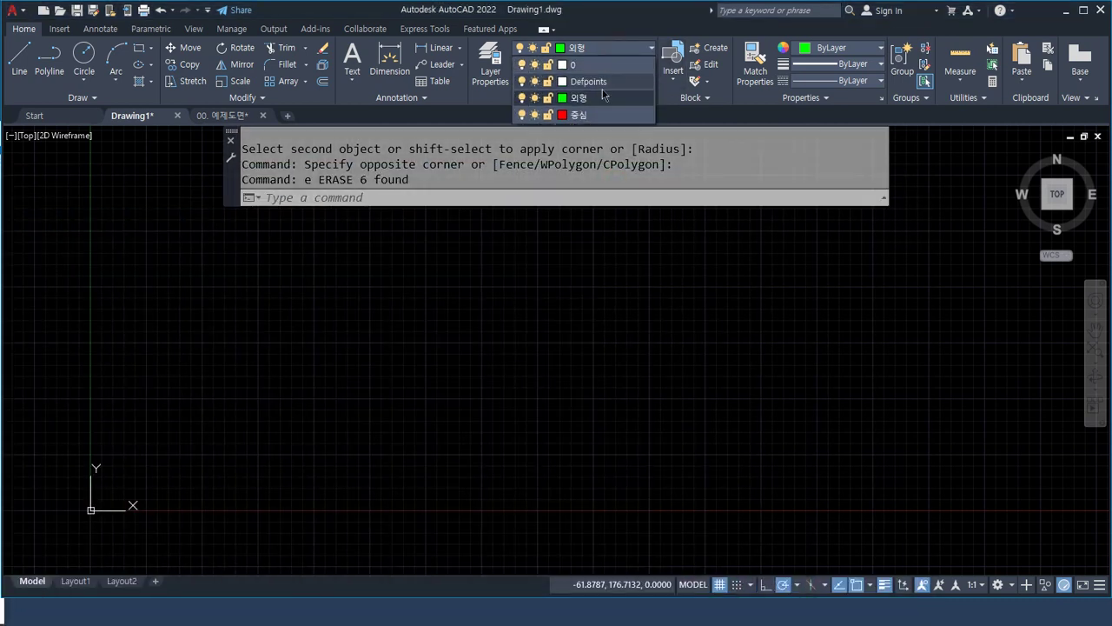
{"action": "left_click", "coordinate": [594, 111]}
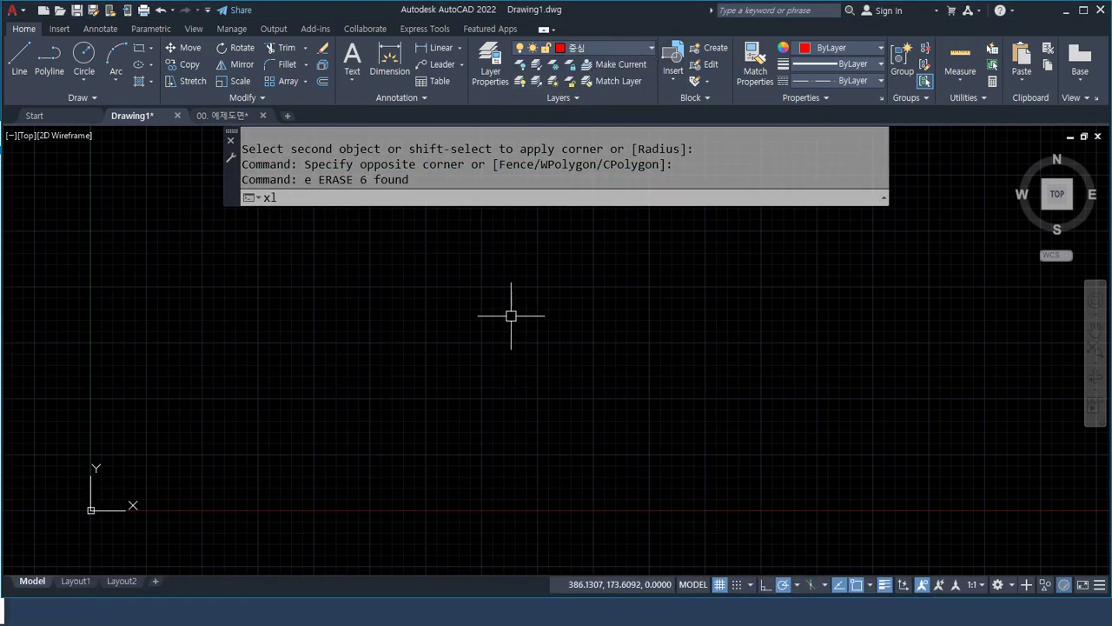
{"action": "type", "text": "xl"}
{"action": "key", "text": "Return"}
{"action": "left_click", "coordinate": [424, 322]}
{"action": "left_click", "coordinate": [472, 323]}
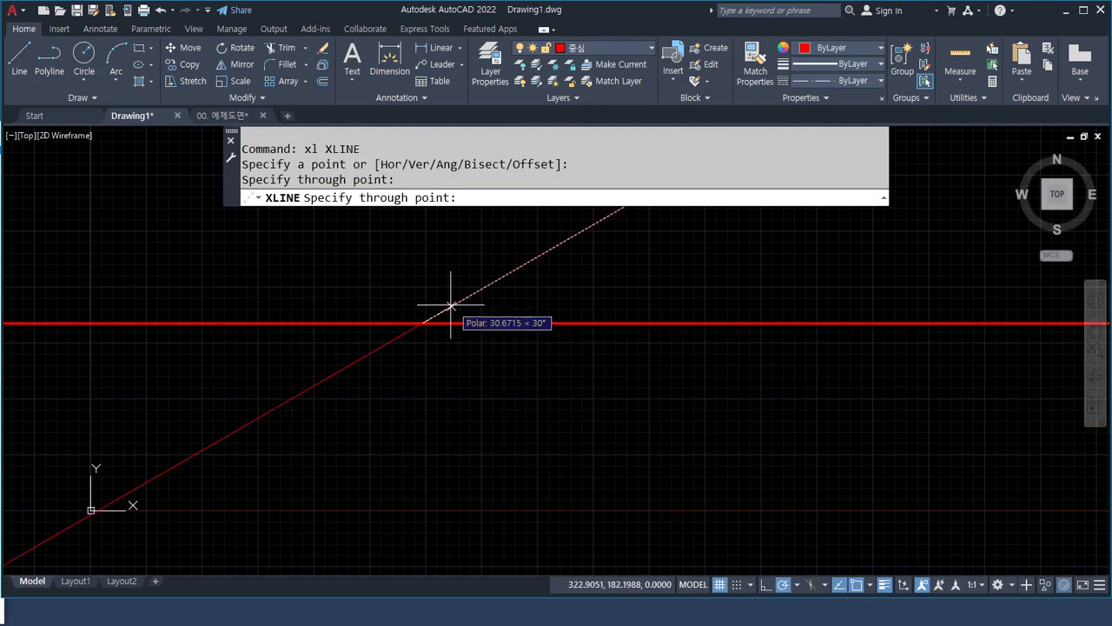
{"action": "left_click", "coordinate": [423, 300]}
{"action": "key", "text": "Return"}
Match the properties of the vertical centerline to the horizontal one and regenerate the model.
{"action": "scroll", "coordinate": [432, 329], "scroll_direction": "up", "scroll_amount": 8}
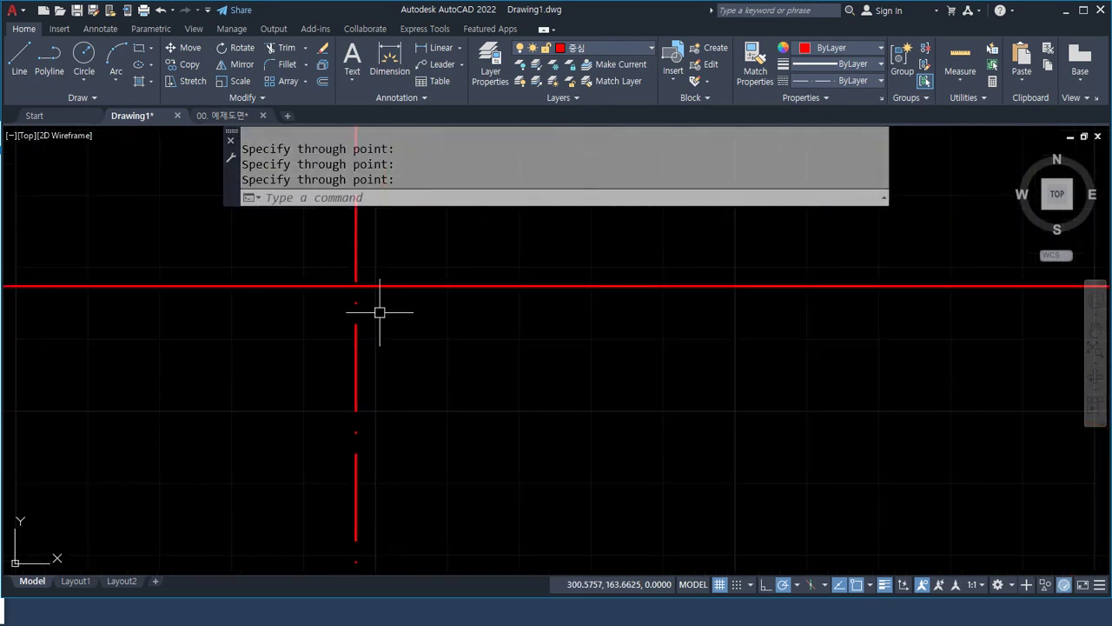
{"action": "scroll", "coordinate": [381, 313], "scroll_direction": "down", "scroll_amount": 6}
{"action": "scroll", "coordinate": [383, 313], "scroll_direction": "up", "scroll_amount": 2}
{"action": "scroll", "coordinate": [355, 303], "scroll_direction": "up", "scroll_amount": 2}
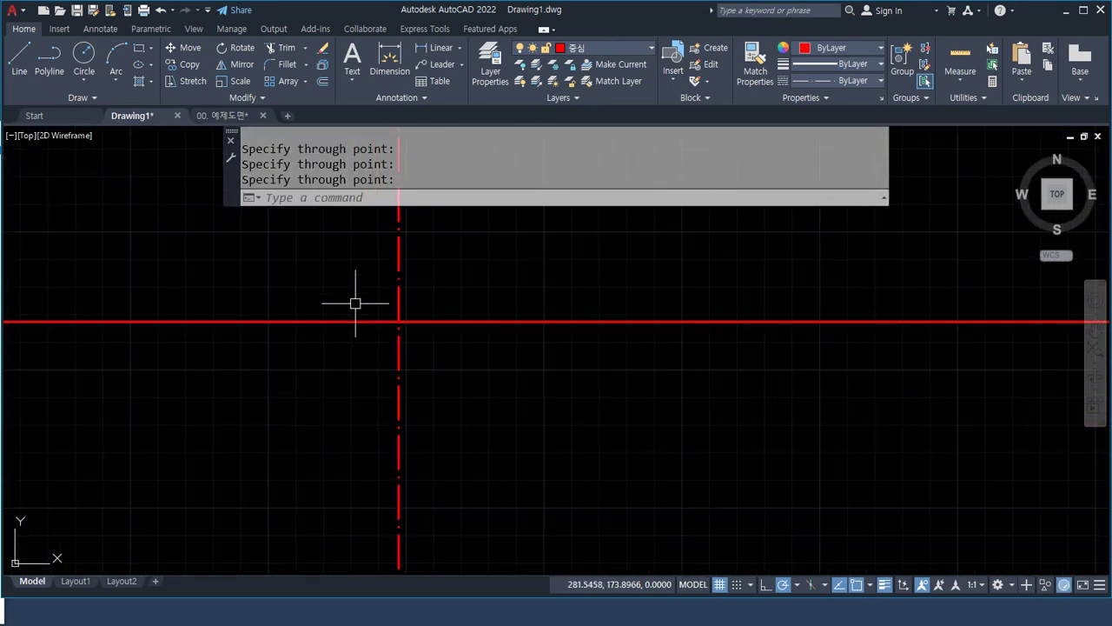
{"action": "scroll", "coordinate": [356, 303], "scroll_direction": "up", "scroll_amount": 2}
{"action": "type", "text": "ma"}
{"action": "key", "text": "Return"}
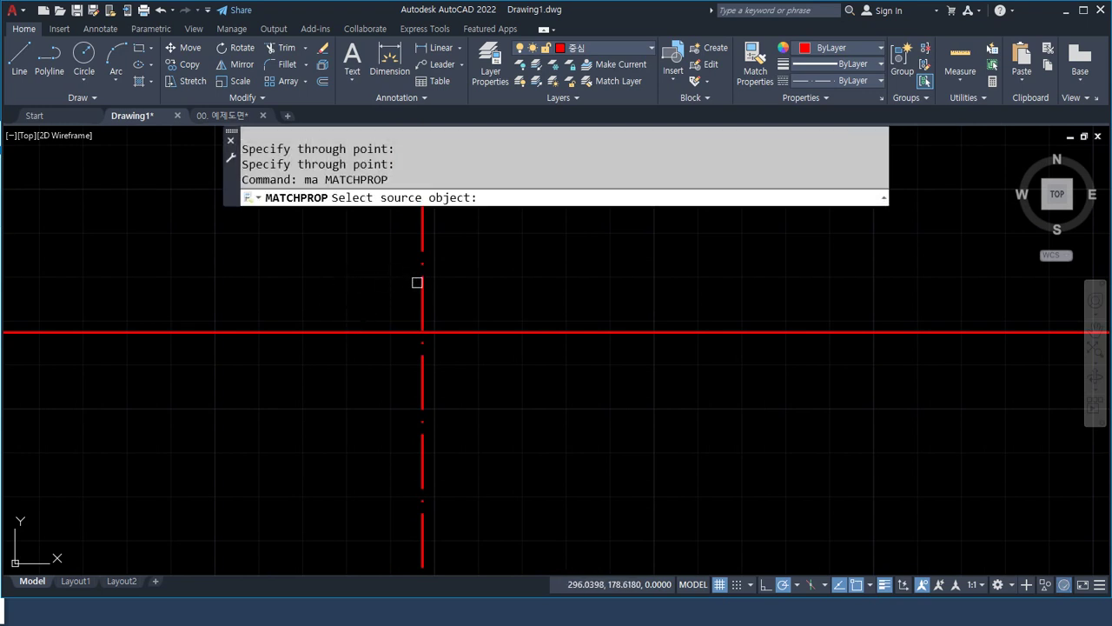
{"action": "left_click", "coordinate": [418, 282]}
{"action": "left_click", "coordinate": [462, 330]}
{"action": "key", "text": "Return"}
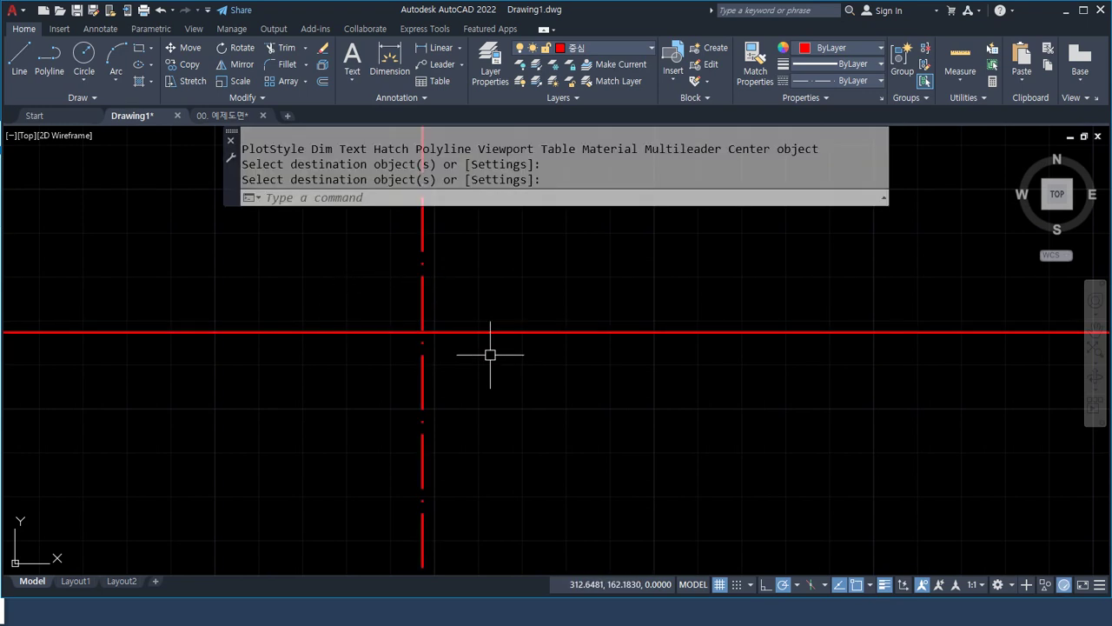
{"action": "type", "text": "re"}
{"action": "key", "text": "Return"}
Offset the vertical centerline 20 to the left.
{"action": "type", "text": "o"}
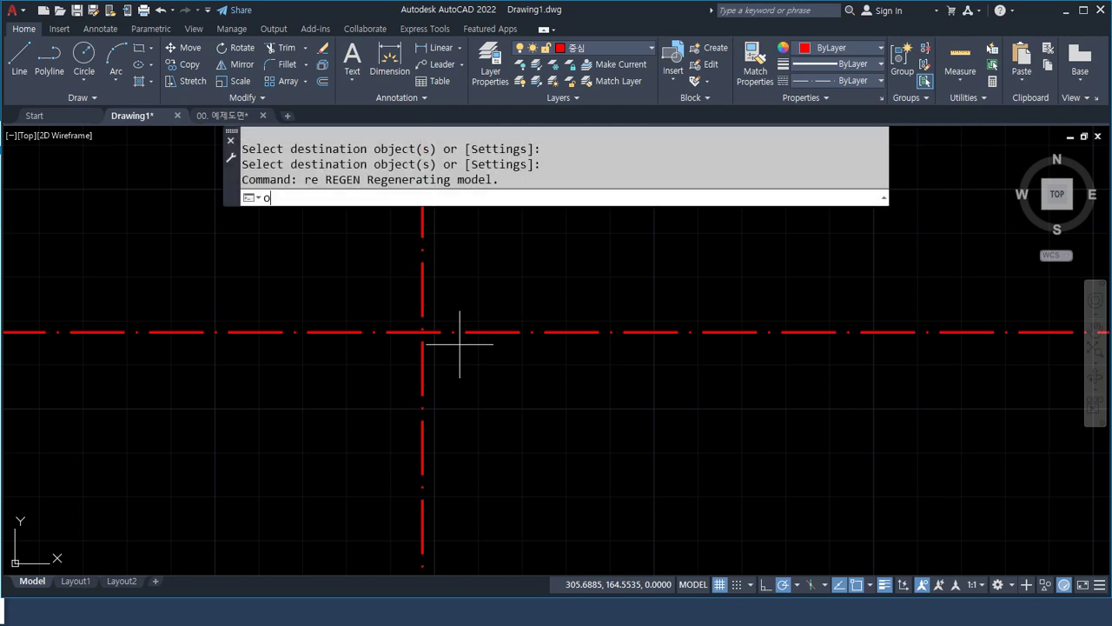
{"action": "key", "text": "Return"}
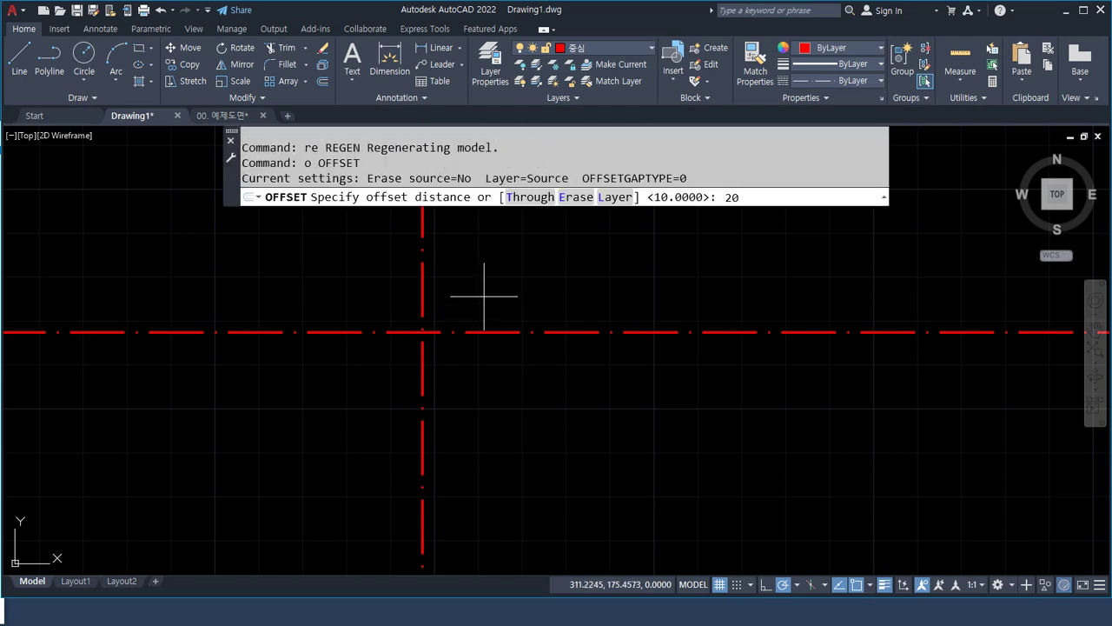
{"action": "type", "text": "20"}
{"action": "key", "text": "Return"}
{"action": "left_click", "coordinate": [419, 286]}
{"action": "left_click", "coordinate": [365, 286]}
{"action": "key", "text": "Return"}
Offset the leftmost vertical line 150 to the right.
{"action": "key", "text": "Return"}
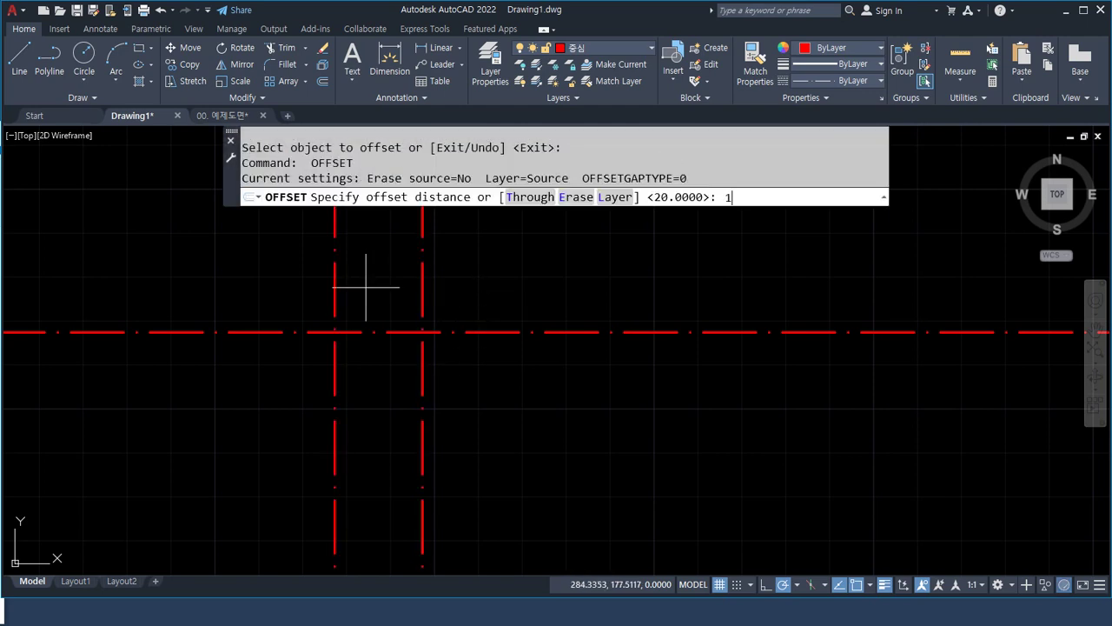
{"action": "type", "text": "150"}
{"action": "key", "text": "Return"}
{"action": "left_click", "coordinate": [335, 289]}
{"action": "left_click", "coordinate": [582, 271]}
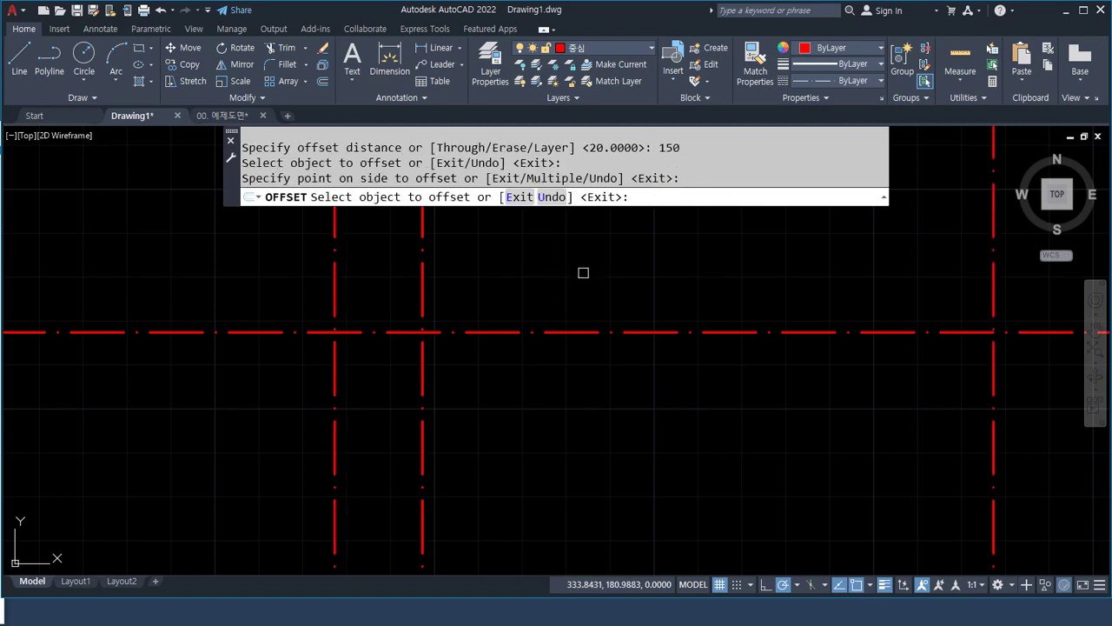
{"action": "key", "text": "Return"}
Offset the horizontal centerline 50 upward and 50 downward.
{"action": "key", "text": "Return"}
{"action": "type", "text": "50"}
{"action": "key", "text": "Return"}
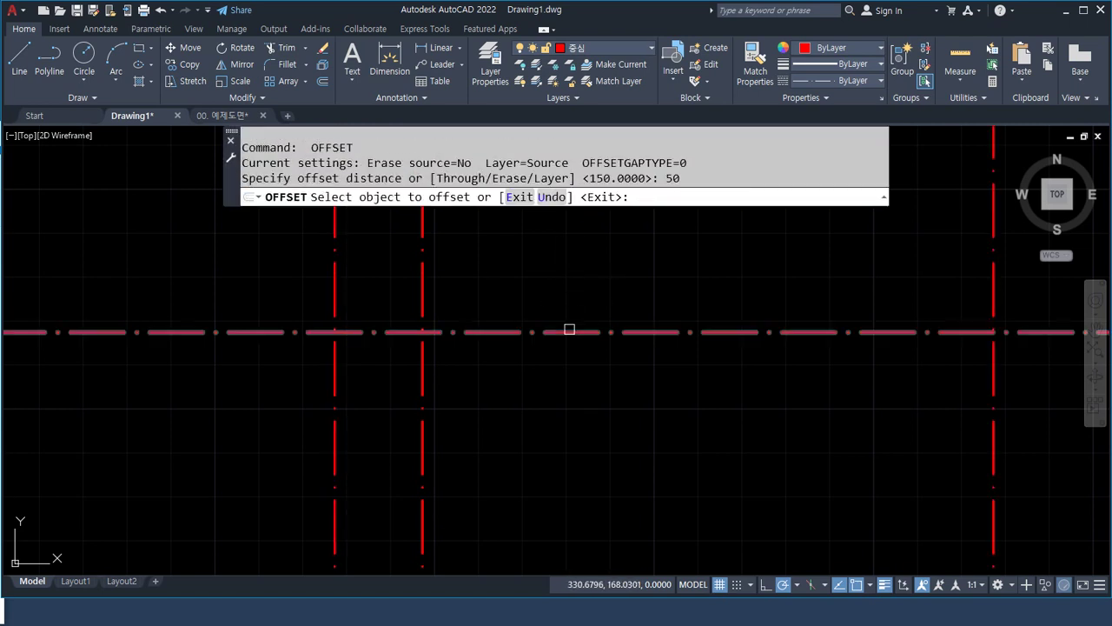
{"action": "left_click", "coordinate": [569, 330]}
{"action": "left_click", "coordinate": [576, 312]}
{"action": "left_click", "coordinate": [577, 331]}
{"action": "left_click", "coordinate": [578, 373]}
{"action": "key", "text": "Return"}
{"action": "scroll", "coordinate": [579, 377], "scroll_direction": "down", "scroll_amount": 2}
{"action": "scroll", "coordinate": [678, 382], "scroll_direction": "down", "scroll_amount": 2}
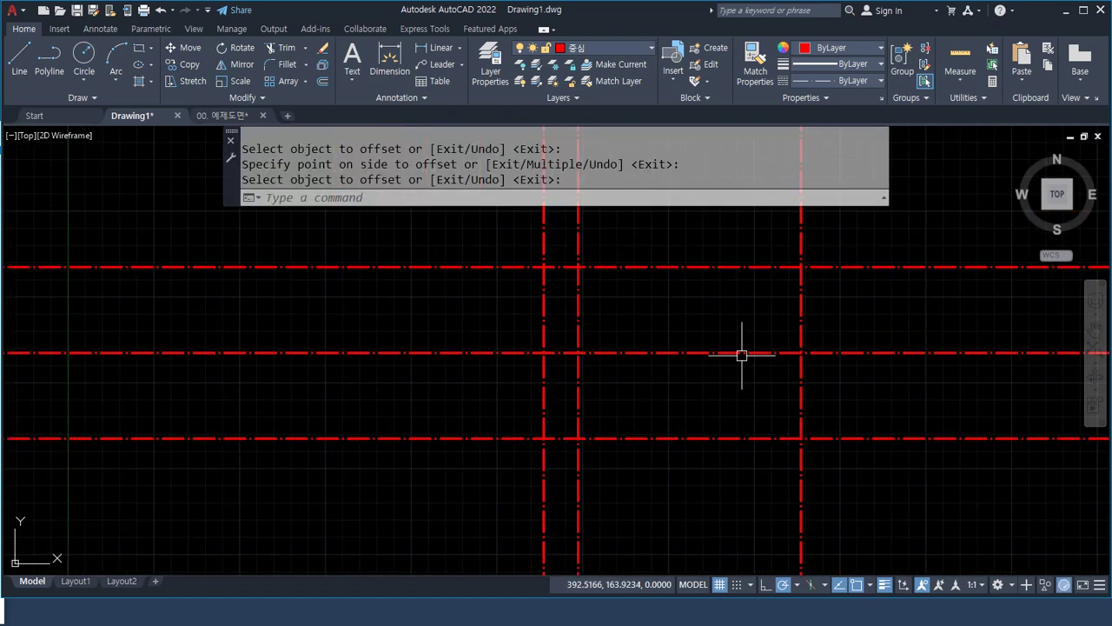
Move the outermost two vertical lines and the upper and lower horizontal lines to the 외형 layer.
{"action": "left_click", "coordinate": [794, 315]}
{"action": "left_click", "coordinate": [752, 273]}
{"action": "left_click", "coordinate": [537, 432]}
{"action": "left_click", "coordinate": [474, 495]}
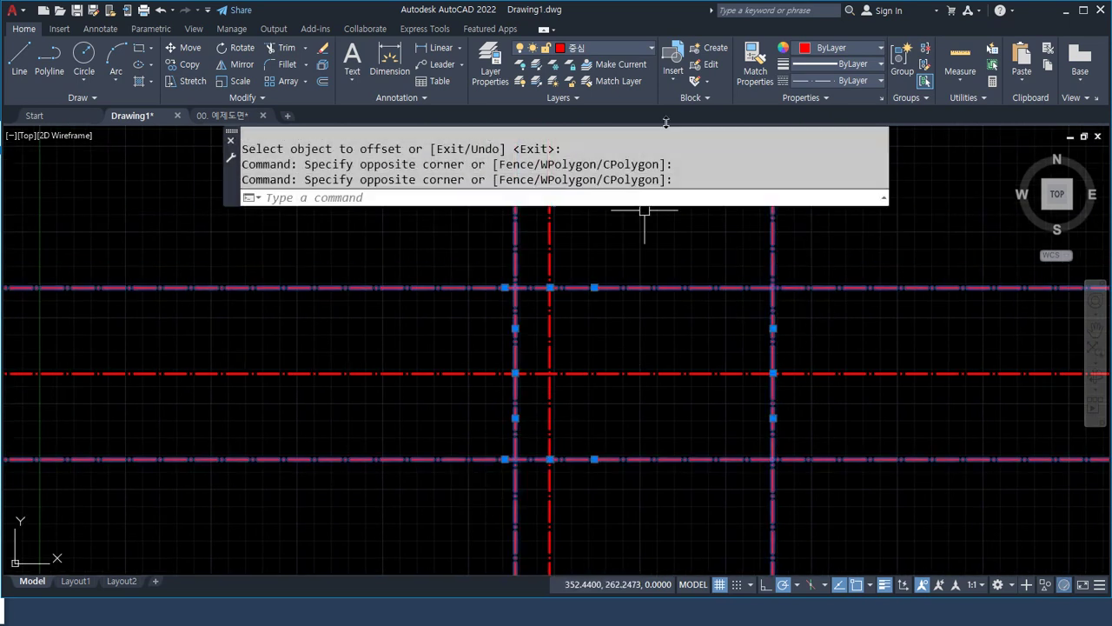
{"action": "left_click", "coordinate": [608, 48]}
{"action": "left_click", "coordinate": [589, 98]}
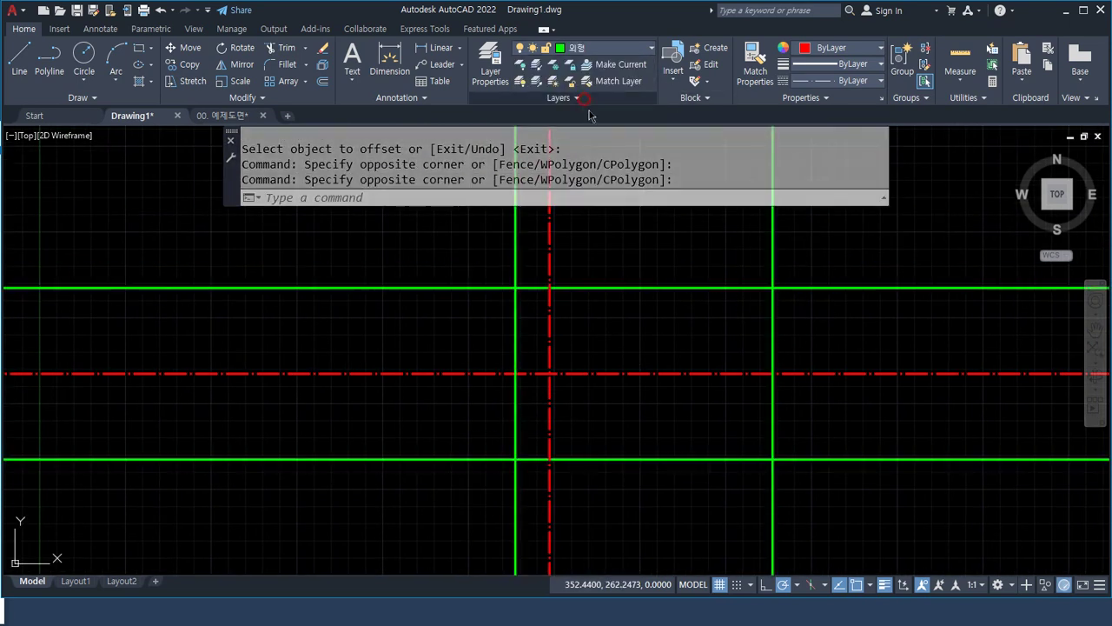
{"action": "key", "text": "Escape"}
Square off the outline's upper-left and lower-left corners with radius 0 fillets.
{"action": "type", "text": "f"}
{"action": "key", "text": "Return"}
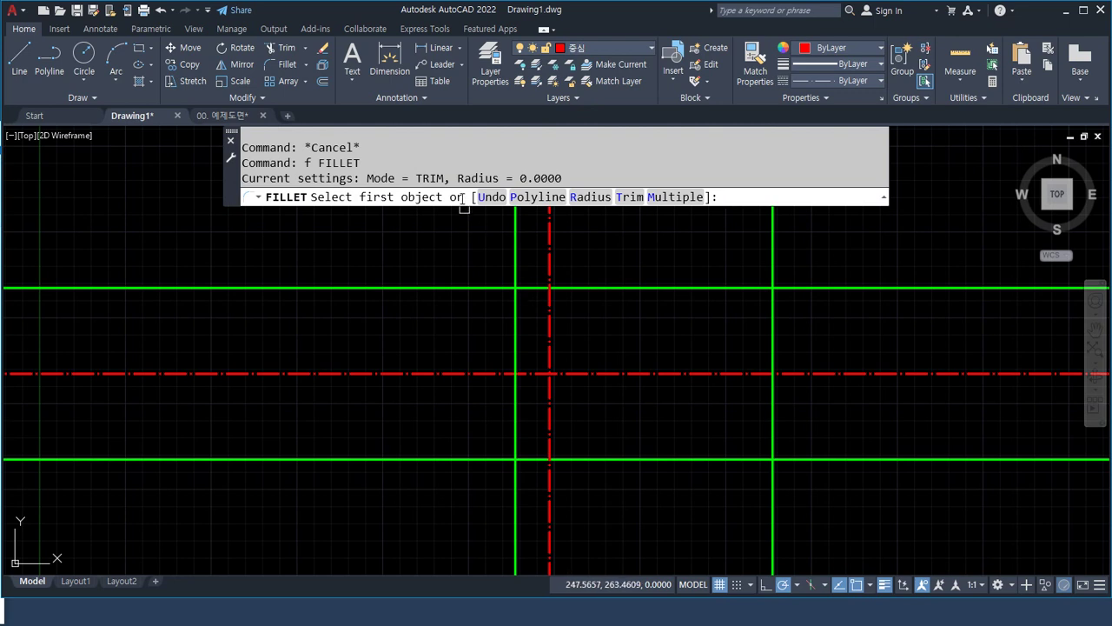
{"action": "left_click", "coordinate": [525, 289]}
{"action": "left_click", "coordinate": [516, 305]}
{"action": "key", "text": "Return"}
{"action": "left_click", "coordinate": [515, 450]}
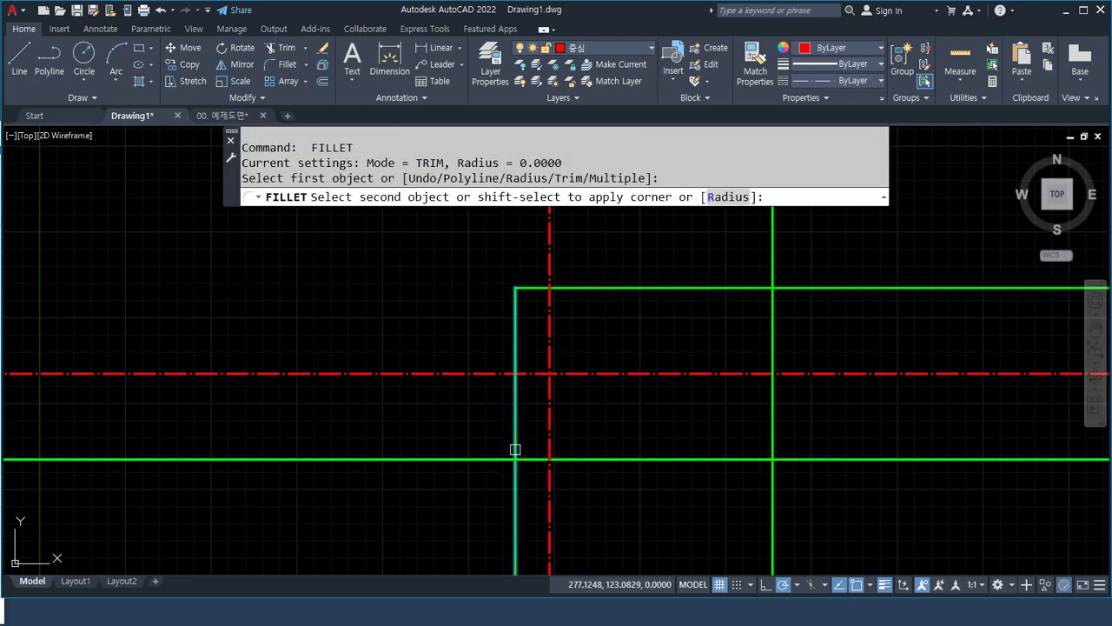
{"action": "left_click", "coordinate": [519, 458]}
Square off the outline's lower-right and upper-right corners with radius 0 fillets to close the rectangle.
{"action": "key", "text": "Return"}
{"action": "left_click", "coordinate": [712, 459]}
{"action": "left_click", "coordinate": [773, 430]}
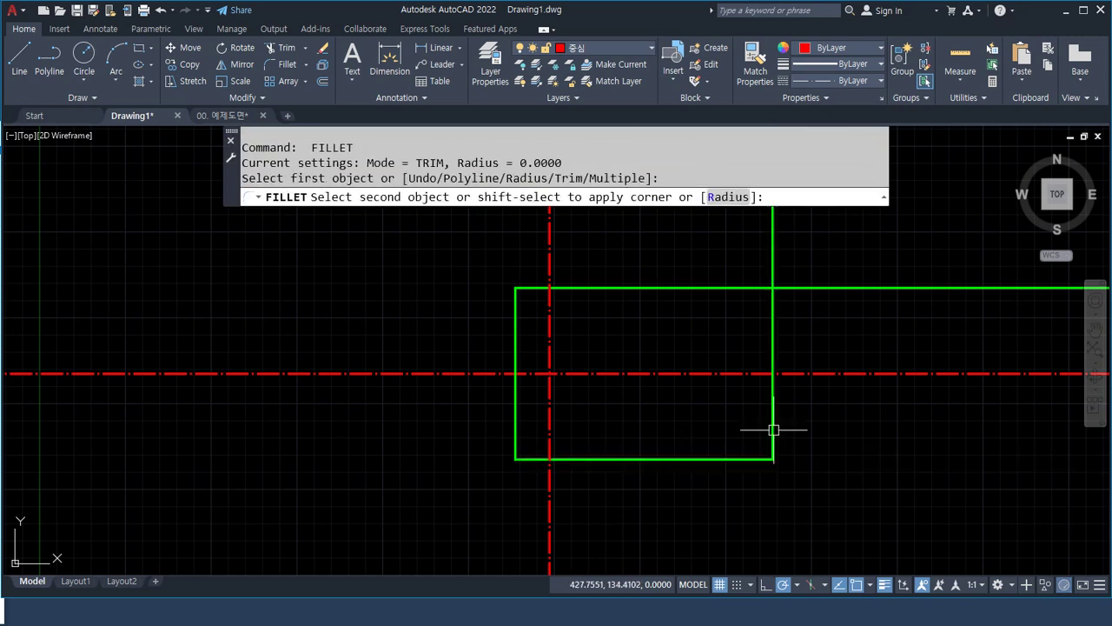
{"action": "key", "text": "Return"}
{"action": "left_click", "coordinate": [768, 298]}
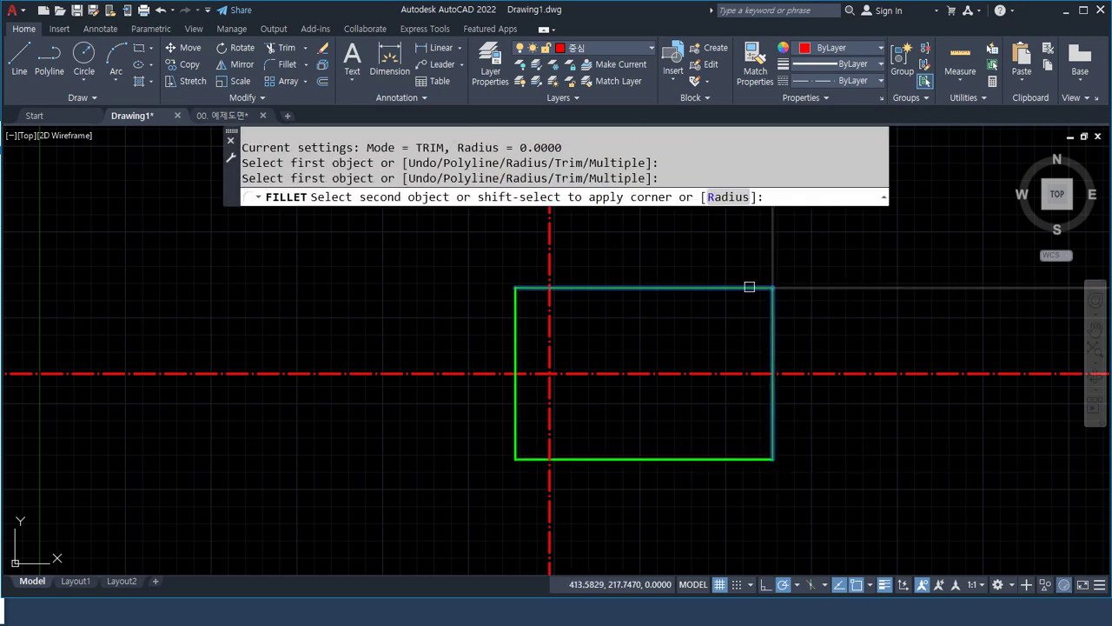
{"action": "left_click", "coordinate": [747, 288]}
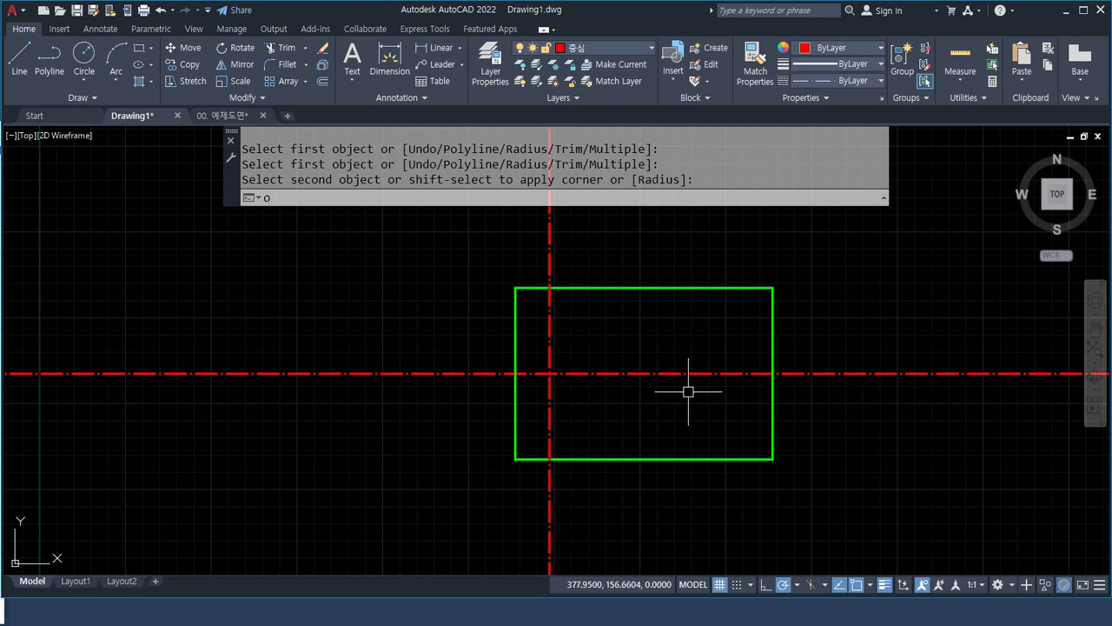
Offset the outline's upper and lower horizontal edges 18 inward.
{"action": "type", "text": "o"}
{"action": "key", "text": "Return"}
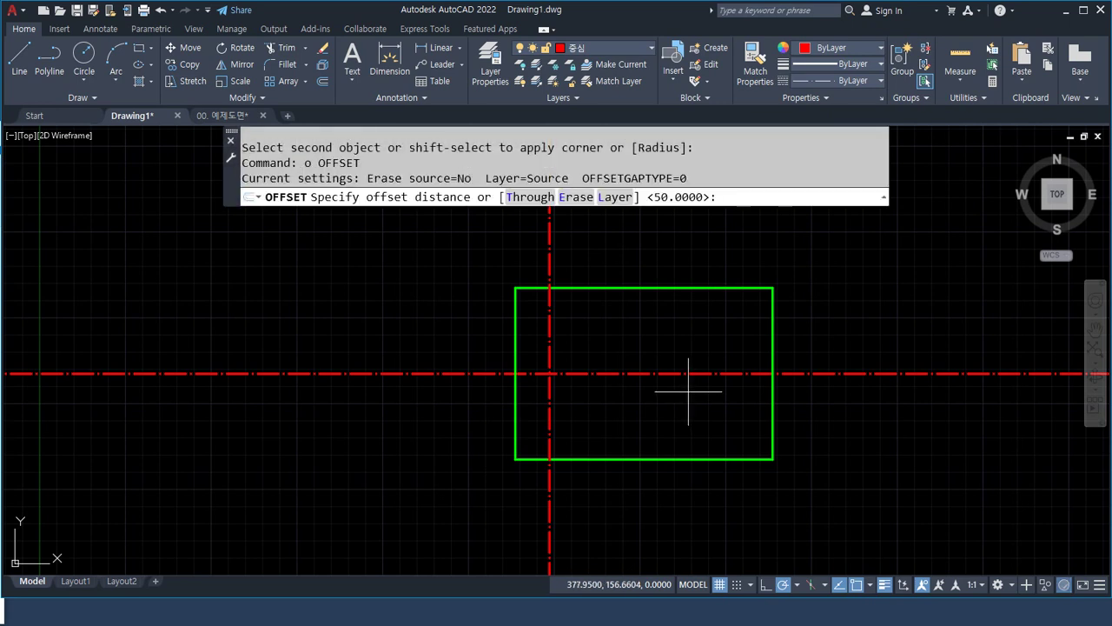
{"action": "type", "text": "18"}
{"action": "key", "text": "Return"}
{"action": "left_click", "coordinate": [713, 288]}
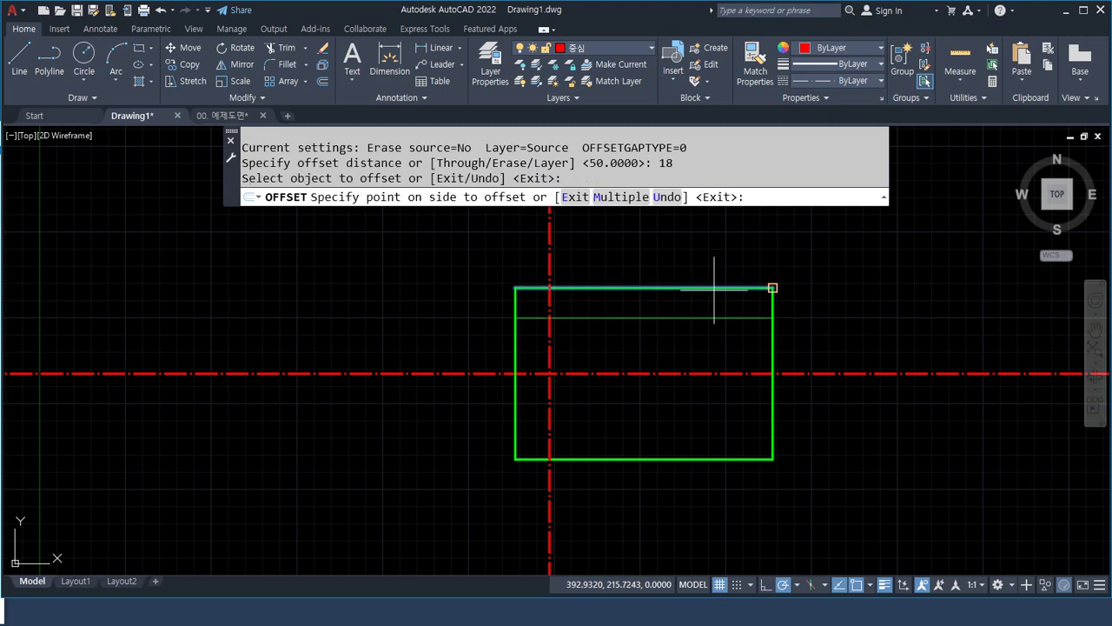
{"action": "left_click", "coordinate": [706, 332]}
{"action": "left_click", "coordinate": [732, 458]}
{"action": "left_click", "coordinate": [708, 442]}
{"action": "key", "text": "Return"}
Offset the vertical centerline 10 to the right and match the copy's properties to the green outline lines.
{"action": "key", "text": "Return"}
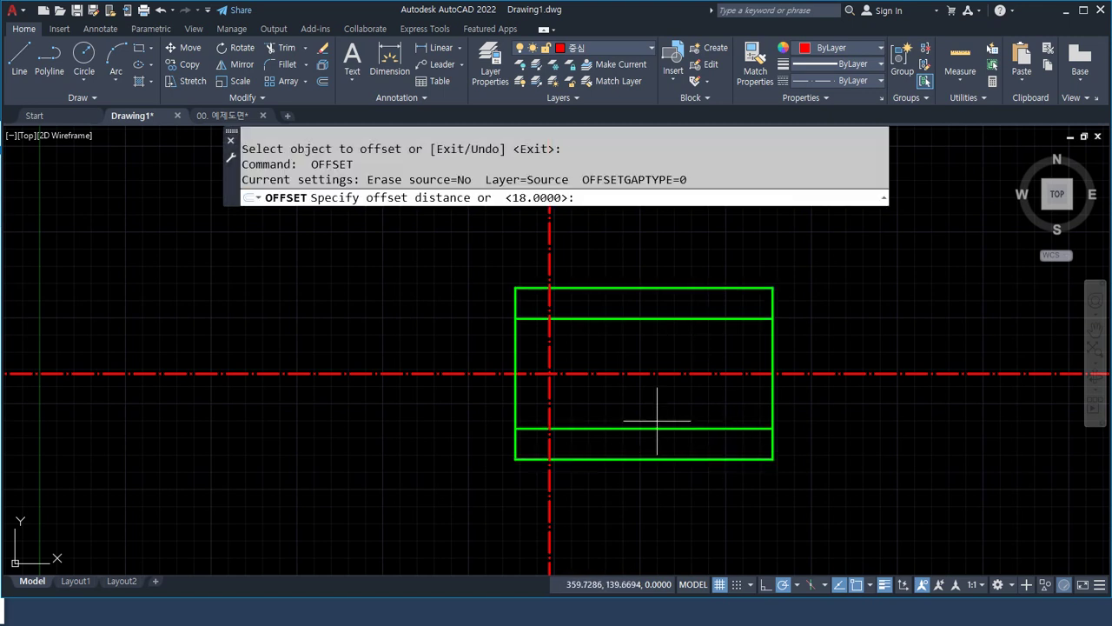
{"action": "type", "text": "10"}
{"action": "key", "text": "Return"}
{"action": "left_click", "coordinate": [550, 402]}
{"action": "left_click", "coordinate": [611, 402]}
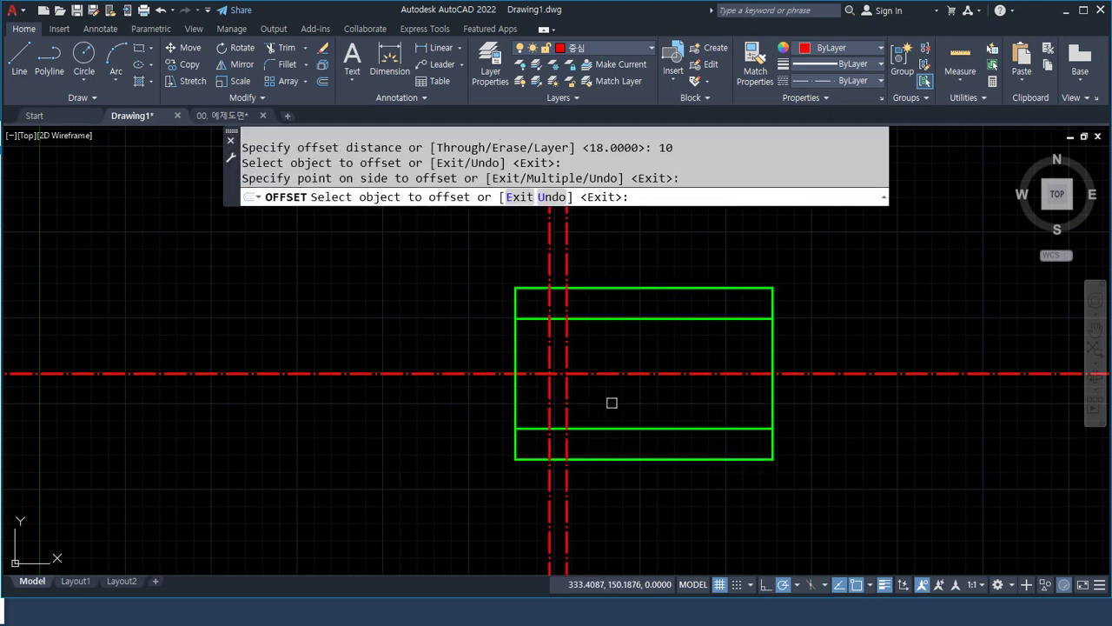
{"action": "key", "text": "Return"}
{"action": "type", "text": "ma"}
{"action": "key", "text": "Return"}
{"action": "left_click", "coordinate": [612, 426]}
{"action": "left_click", "coordinate": [569, 409]}
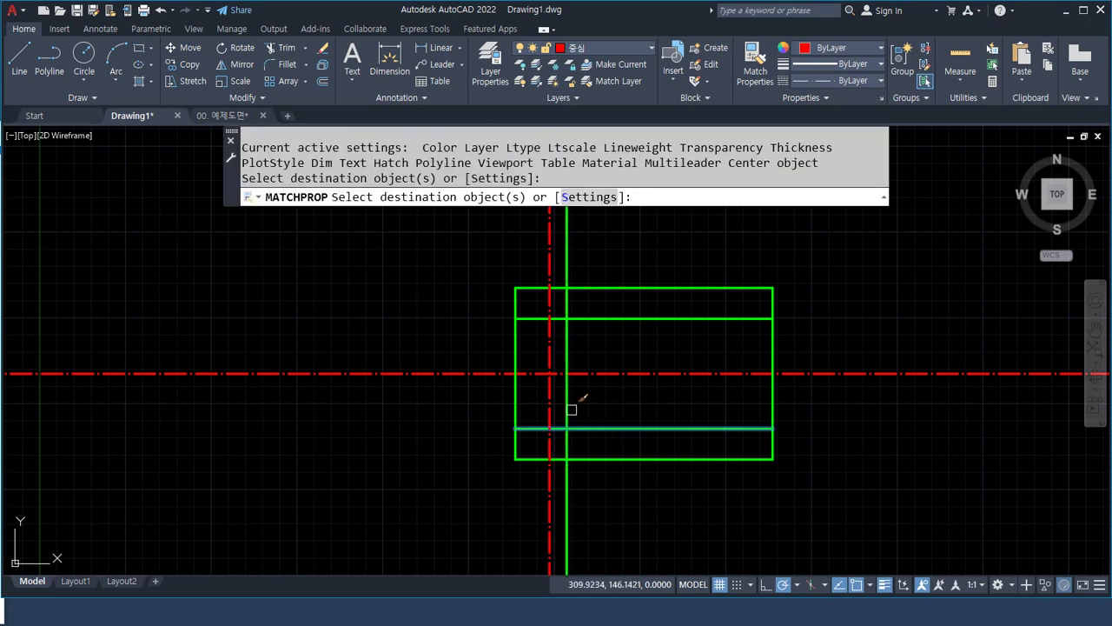
{"action": "key", "text": "Return"}
Trim the outline's right edge between the two inner horizontal lines, and erase those two lines.
{"action": "type", "text": "tr"}
{"action": "key", "text": "Return"}
{"action": "mouse_move", "coordinate": [777, 402]}
{"action": "left_mouse_down"}
{"action": "mouse_move", "coordinate": [778, 362]}
{"action": "mouse_move", "coordinate": [744, 331]}
{"action": "left_mouse_up"}
{"action": "key", "text": "Return"}
{"action": "left_click", "coordinate": [734, 318]}
{"action": "left_click", "coordinate": [713, 428]}
{"action": "type", "text": "e"}
{"action": "key", "text": "Return"}
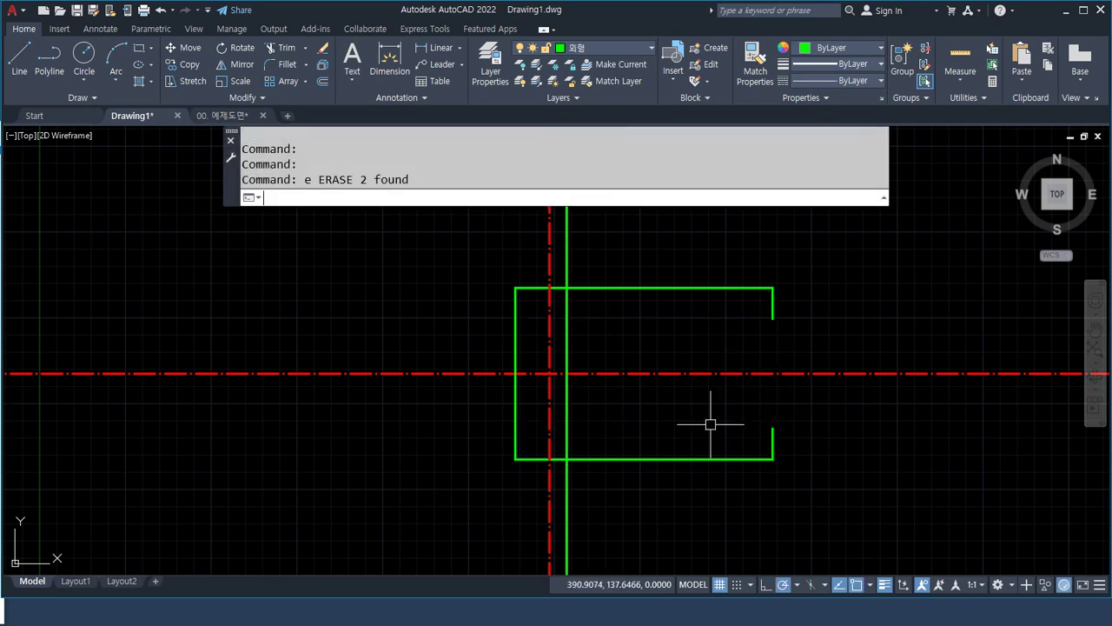
Draw a construction line at an angle of 190° through the lower end of the right edge's upper segment.
{"action": "type", "text": "xl"}
{"action": "key", "text": "Return"}
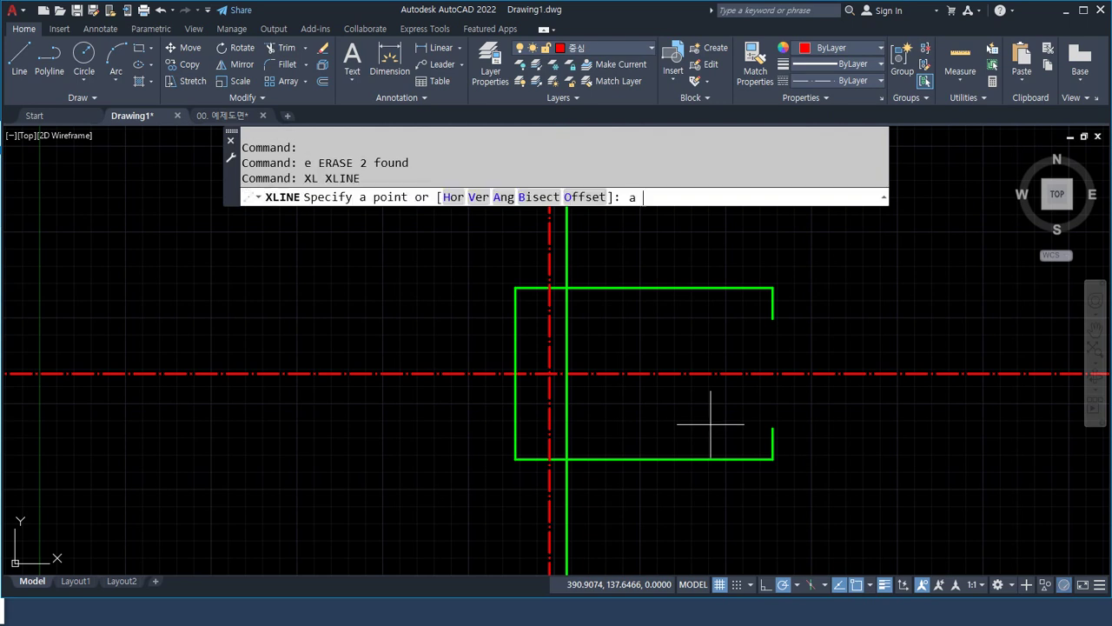
{"action": "type", "text": "a"}
{"action": "key", "text": "Return"}
{"action": "type", "text": "190"}
{"action": "key", "text": "Return"}
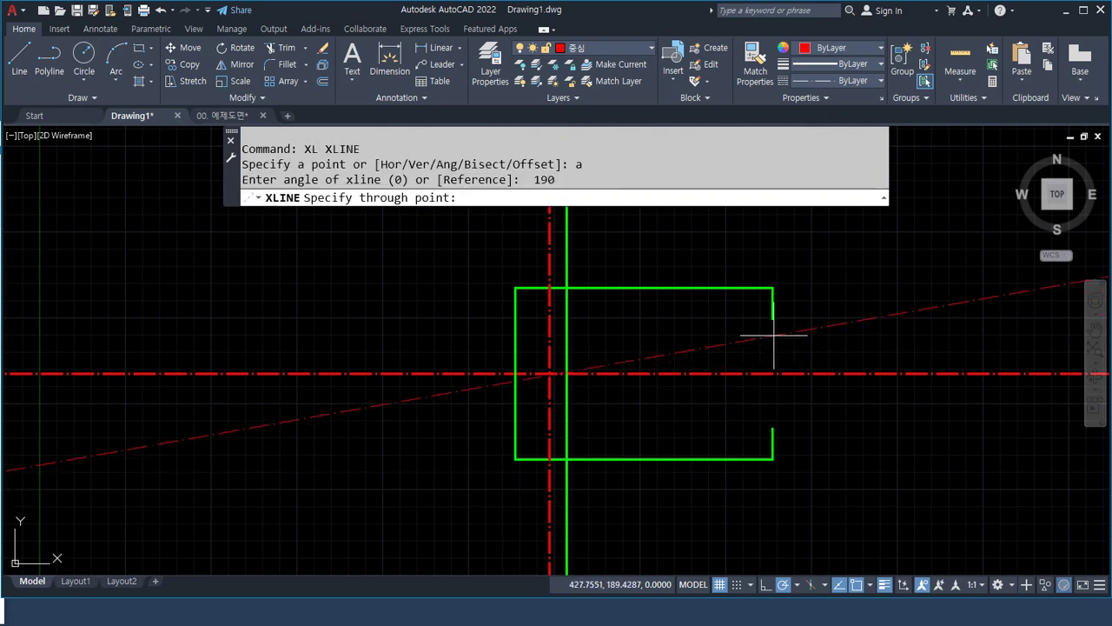
{"action": "left_click", "coordinate": [773, 319]}
{"action": "key", "text": "Return"}
Draw a construction line at an angle of 170° through the upper end of the right edge's lower segment.
{"action": "key", "text": "Return"}
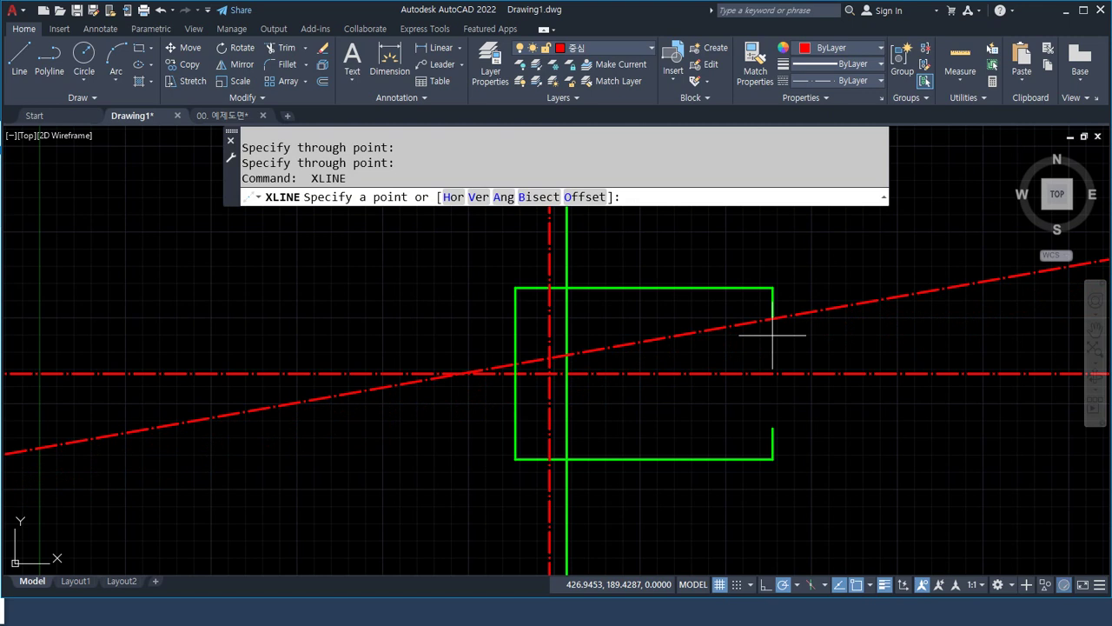
{"action": "type", "text": "a"}
{"action": "key", "text": "Return"}
{"action": "type", "text": "17"}
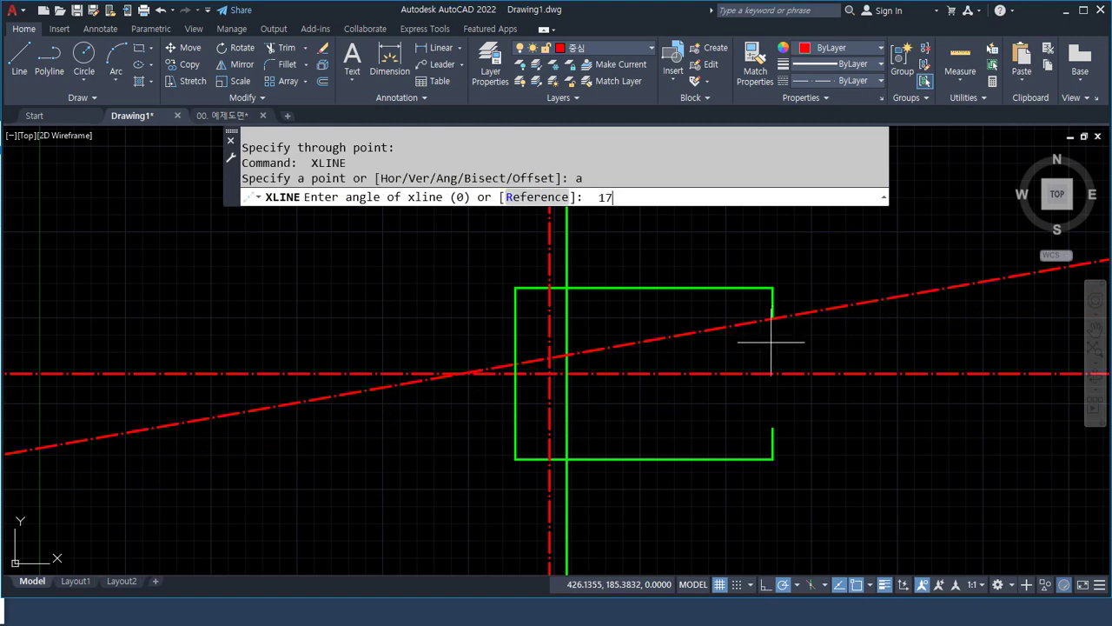
{"action": "type", "text": "0"}
{"action": "key", "text": "Return"}
{"action": "left_click", "coordinate": [773, 428]}
{"action": "key", "text": "Return"}
Match the properties of both angled construction lines to the green right-edge segment.
{"action": "type", "text": "m"}
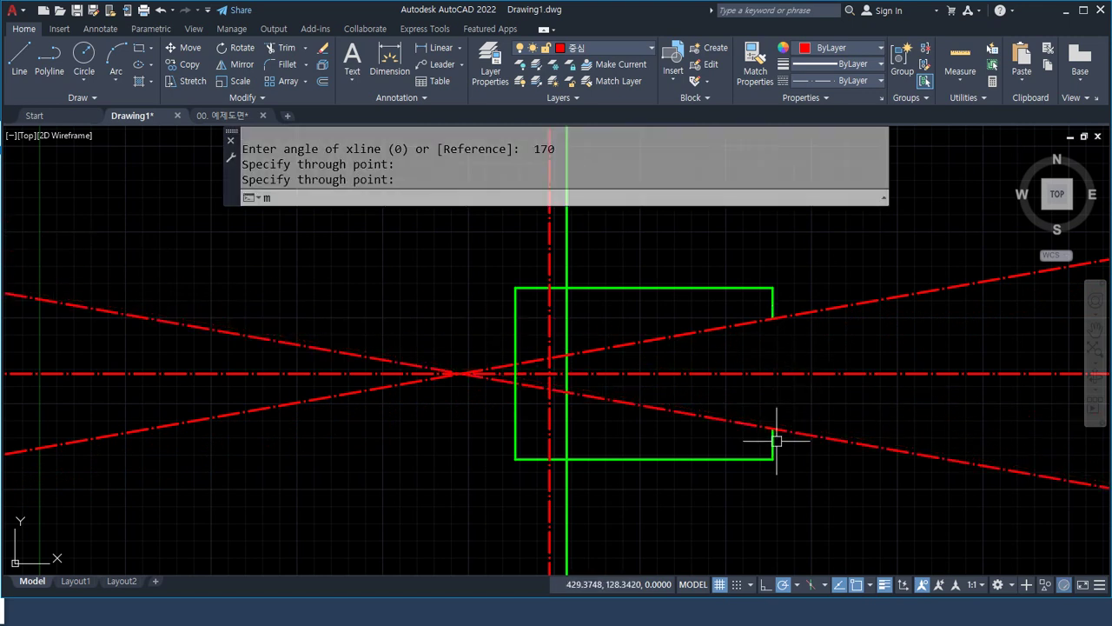
{"action": "type", "text": "a"}
{"action": "key", "text": "Return"}
{"action": "left_click", "coordinate": [775, 442]}
{"action": "left_click", "coordinate": [795, 433]}
{"action": "left_click", "coordinate": [803, 313]}
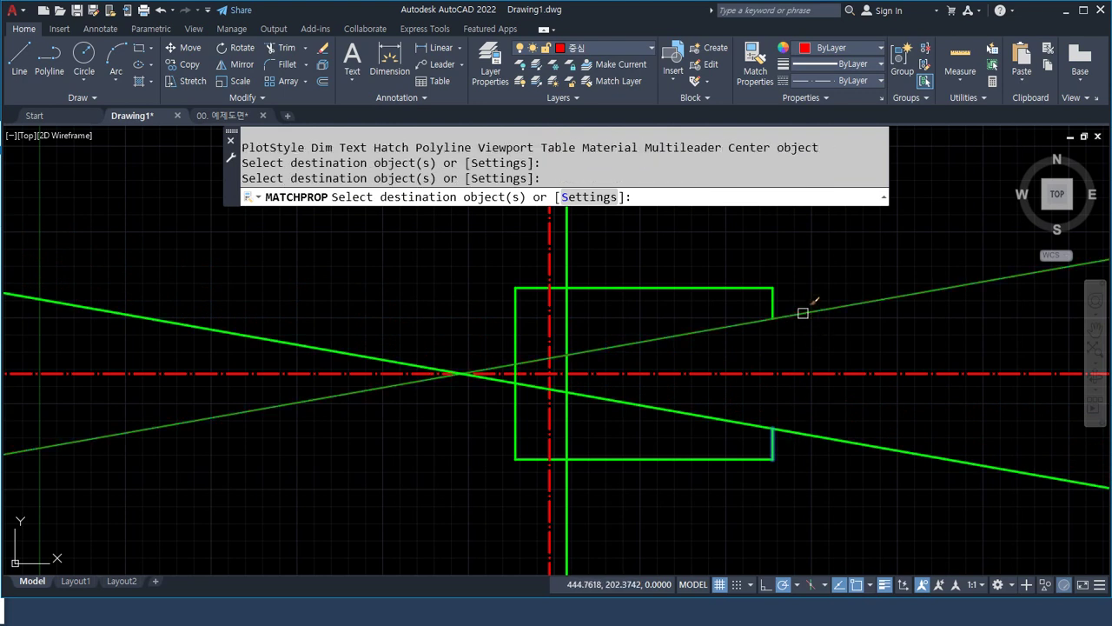
{"action": "key", "text": "Return"}
Join the upper sloped line to the right edge's upper segment and to the inner vertical line with radius 0 fillets.
{"action": "type", "text": "f"}
{"action": "key", "text": "Return"}
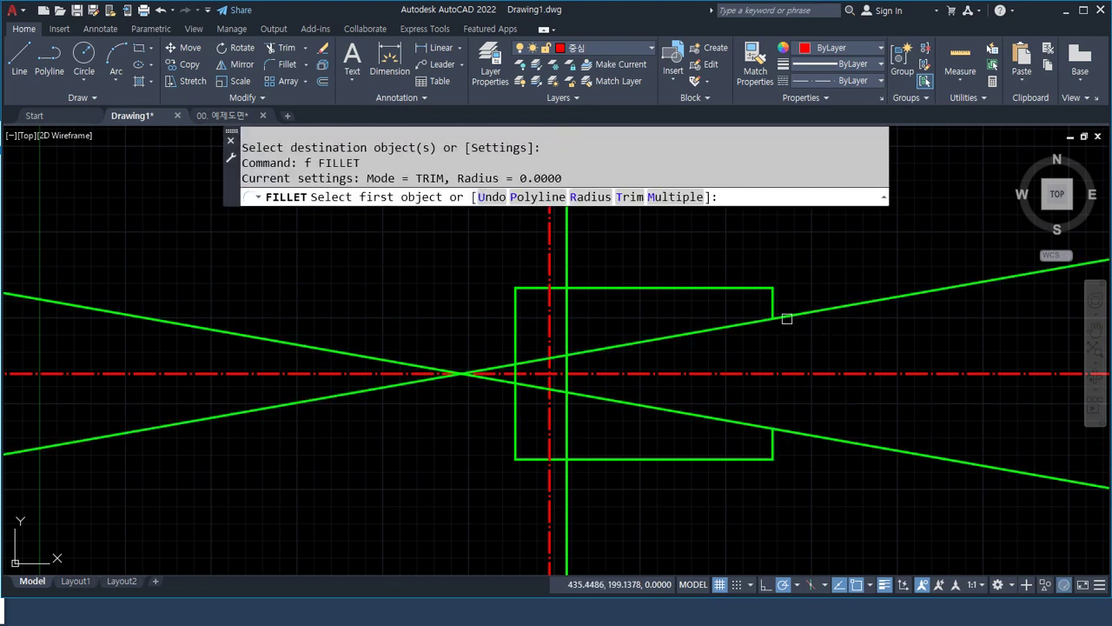
{"action": "left_click", "coordinate": [772, 303]}
{"action": "left_click", "coordinate": [754, 318]}
{"action": "key", "text": "Return"}
{"action": "left_click", "coordinate": [573, 359]}
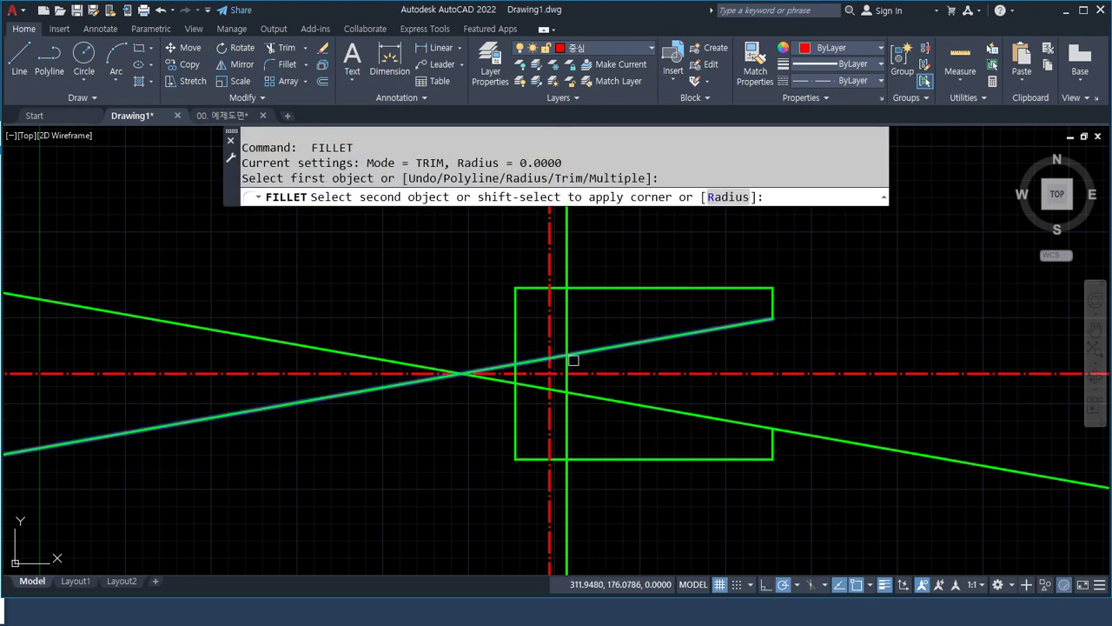
{"action": "left_click", "coordinate": [567, 366]}
Join the lower sloped line to the inner vertical line and to the right edge's lower segment with radius 0 fillets.
{"action": "key", "text": "Return"}
{"action": "left_click", "coordinate": [625, 404]}
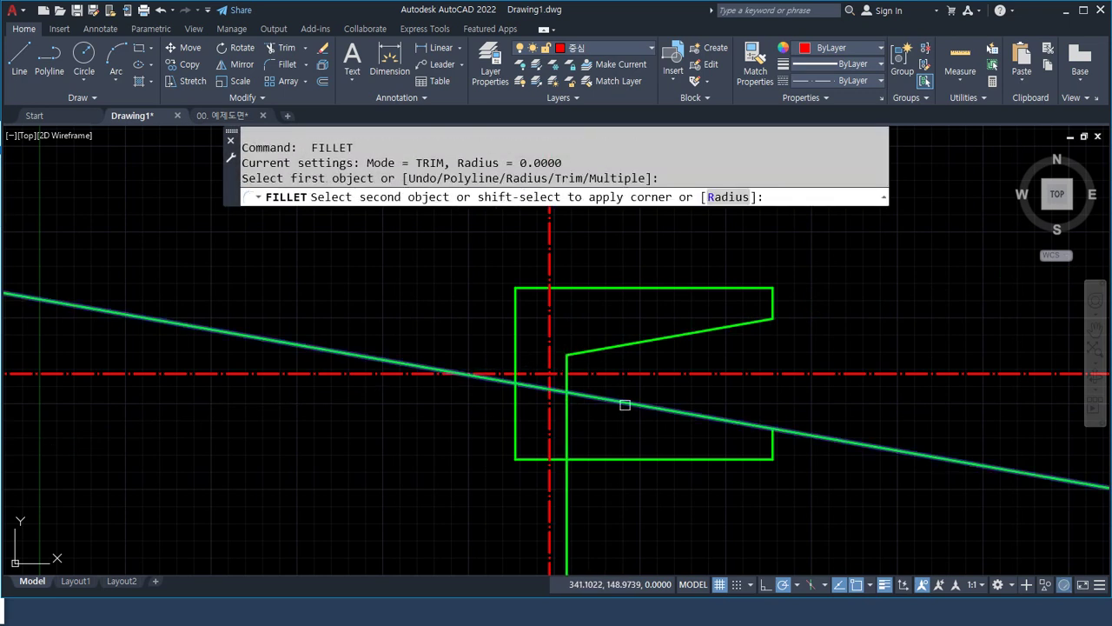
{"action": "left_click", "coordinate": [567, 377]}
{"action": "key", "text": "Return"}
{"action": "left_click", "coordinate": [714, 419]}
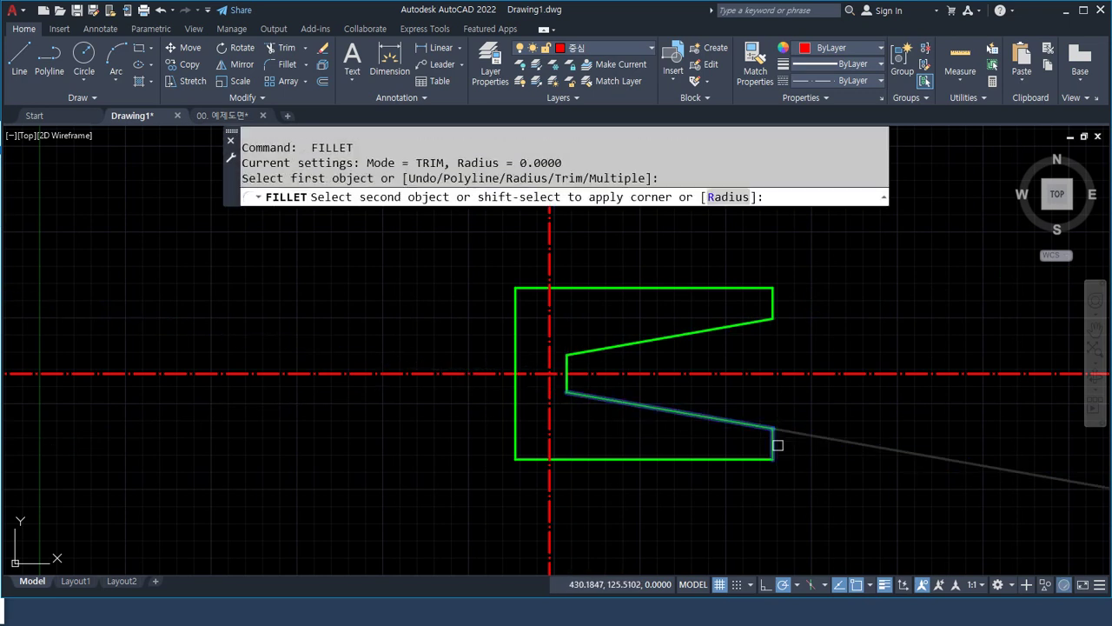
{"action": "left_click", "coordinate": [776, 446]}
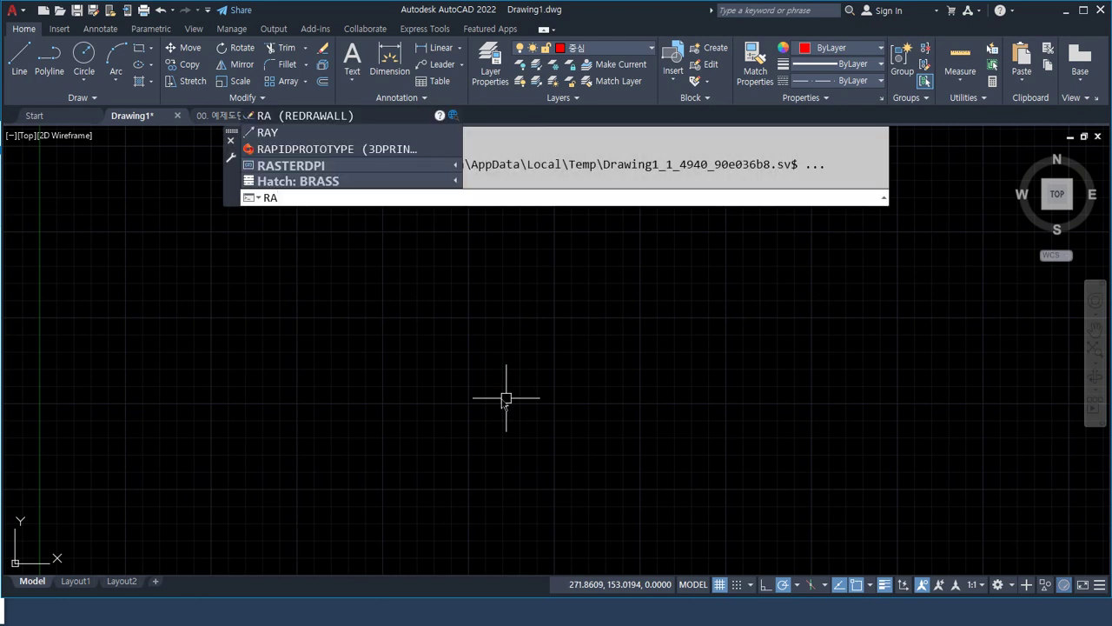
Draw three rays from one common point: one at 180° and two sloping up-right and down-right at about 60° to horizontal.
{"action": "type", "text": "Y"}
{"action": "key", "text": "Return"}
{"action": "left_click", "coordinate": [510, 338]}
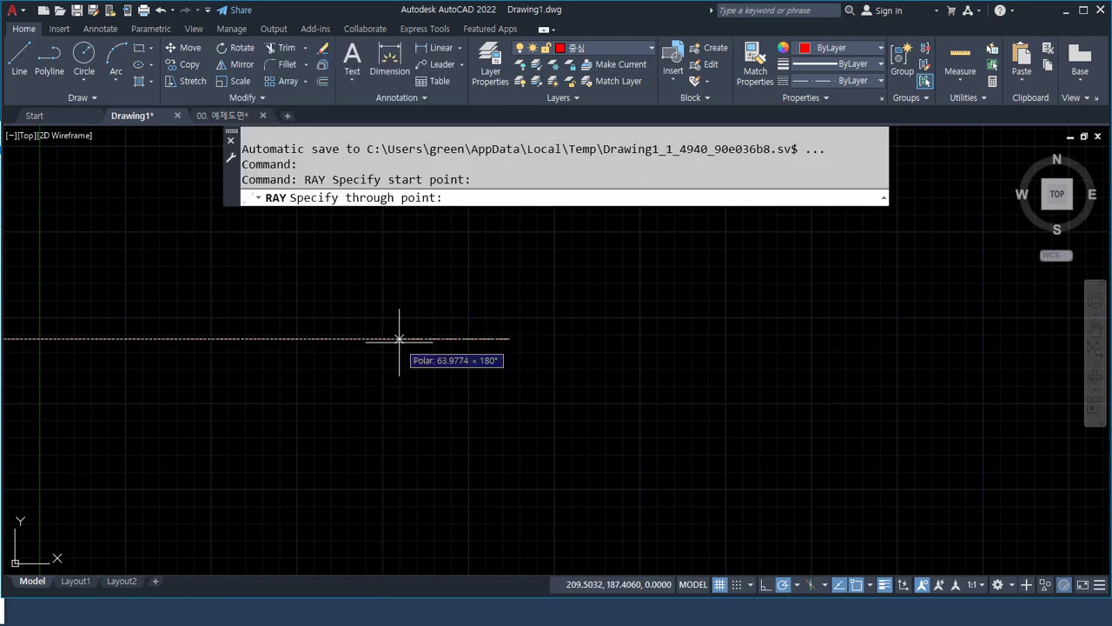
{"action": "left_click", "coordinate": [399, 338]}
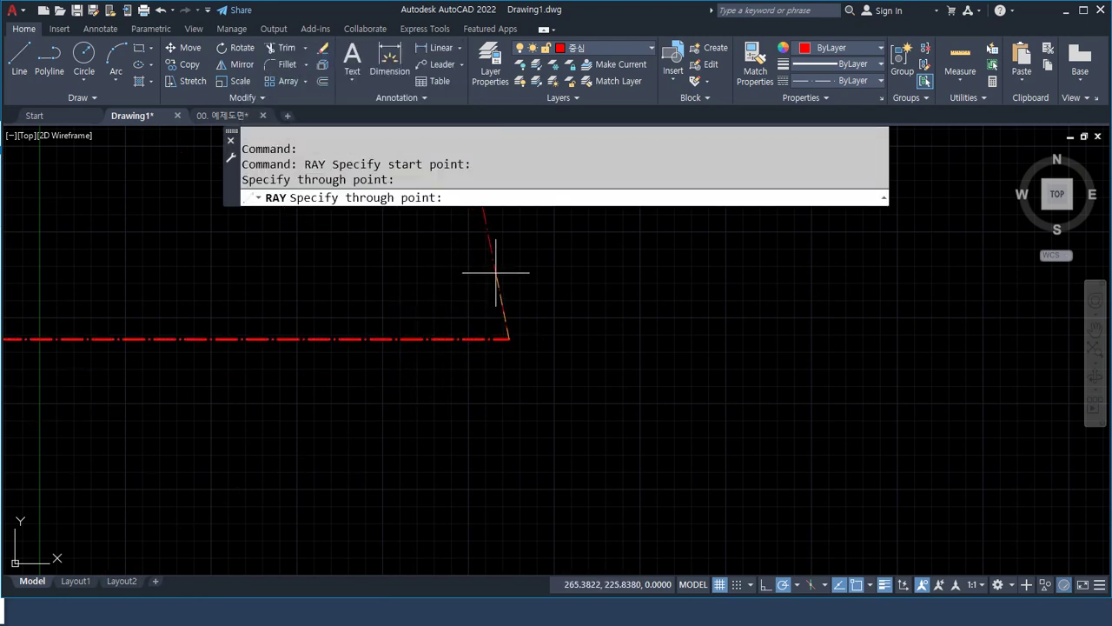
{"action": "left_click", "coordinate": [560, 248]}
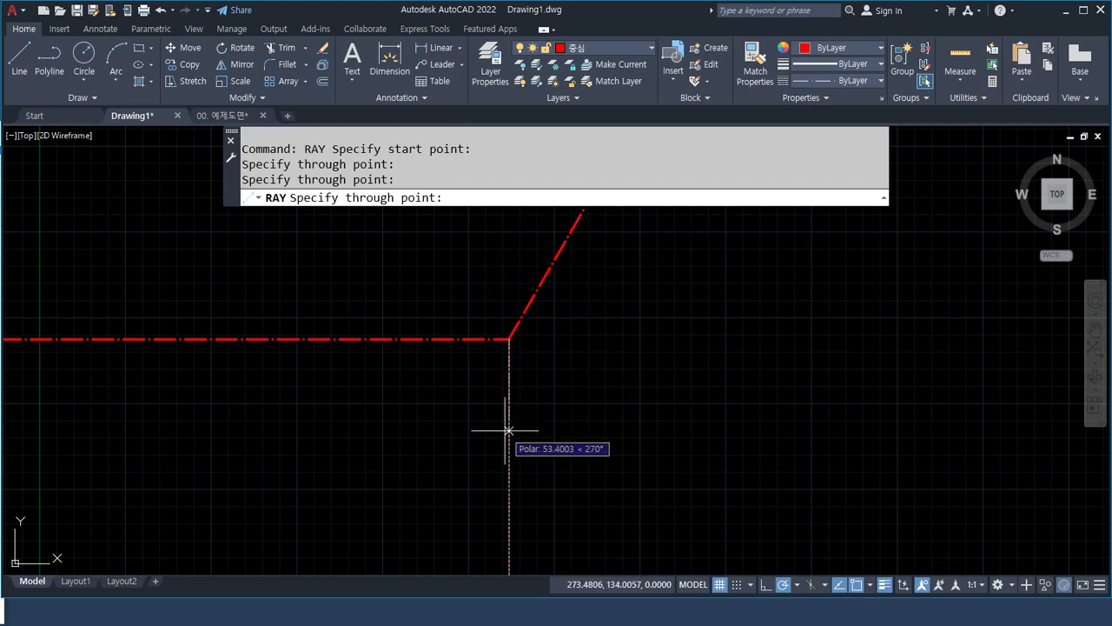
{"action": "left_click", "coordinate": [561, 423]}
{"action": "key", "text": "Return"}
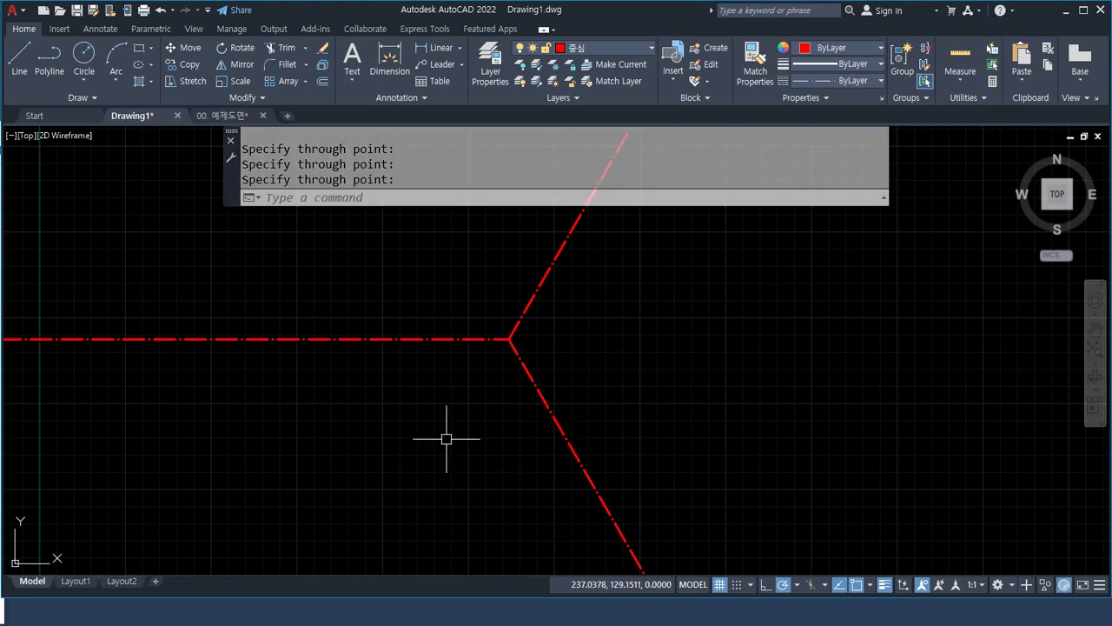
{"action": "left_click_drag", "start_coordinate": [533, 276], "coordinate": [484, 286]}
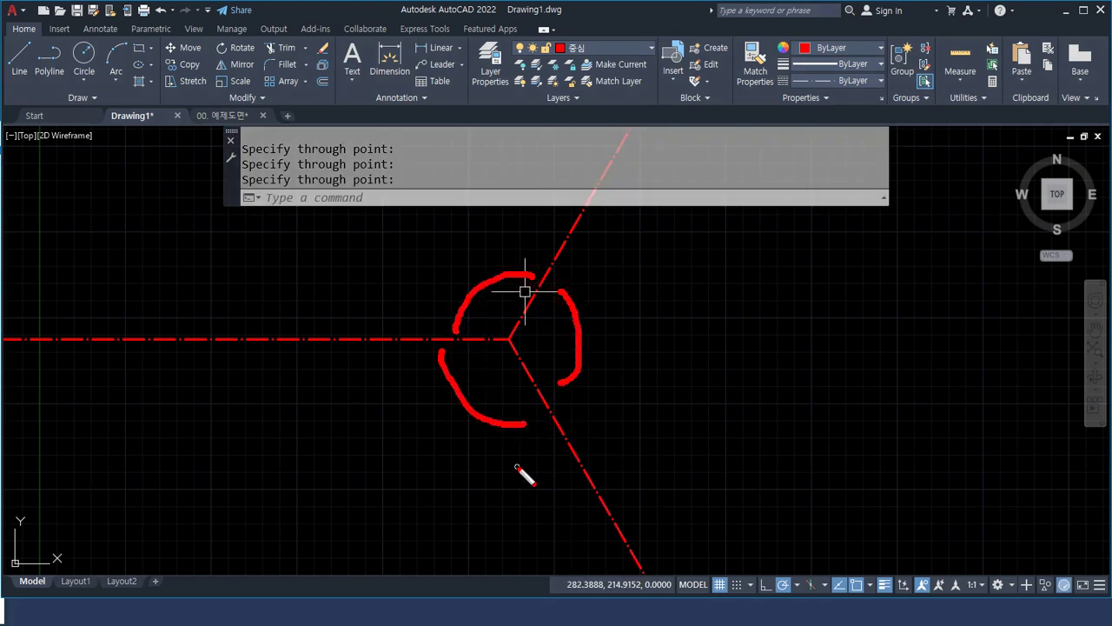
{"action": "key", "text": "Escape"}
{"action": "left_click", "coordinate": [623, 49]}
{"action": "left_click", "coordinate": [606, 100]}
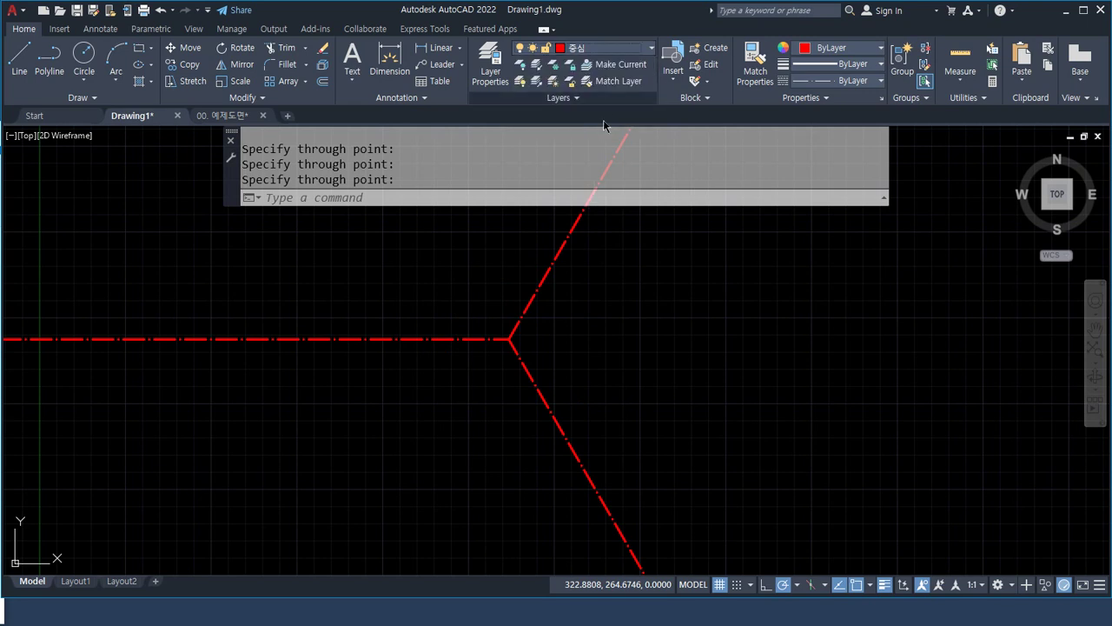
{"action": "key", "text": "Escape"}
Draw a circle of radius 80 on the 중심 layer, centered on the rays' common point.
{"action": "type", "text": "c"}
{"action": "key", "text": "Return"}
{"action": "left_click", "coordinate": [510, 339]}
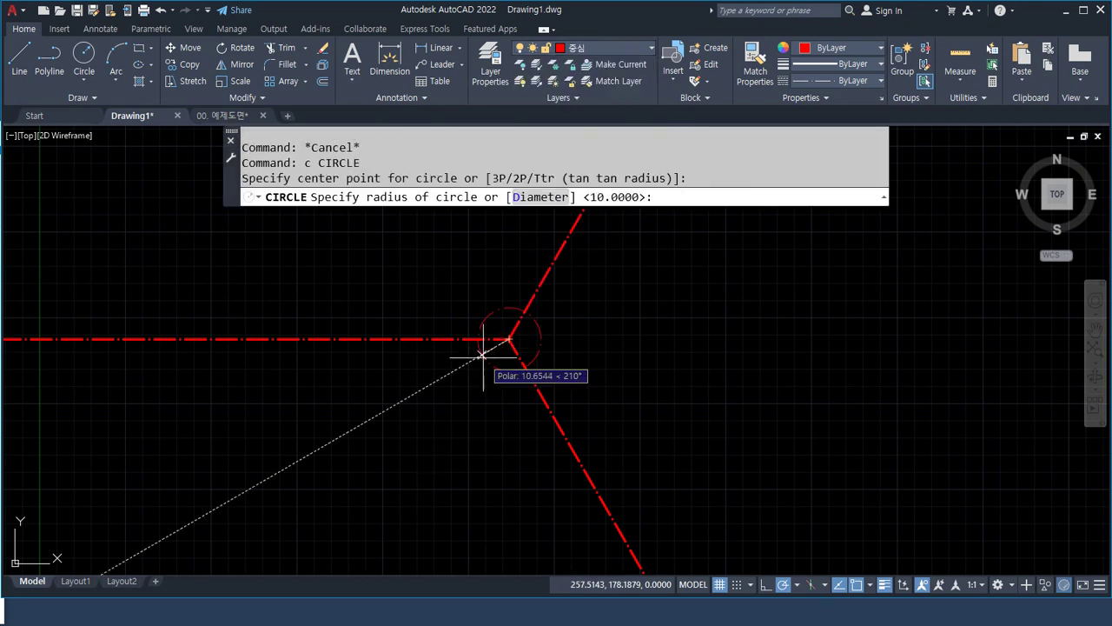
{"action": "type", "text": "80"}
{"action": "key", "text": "Return"}
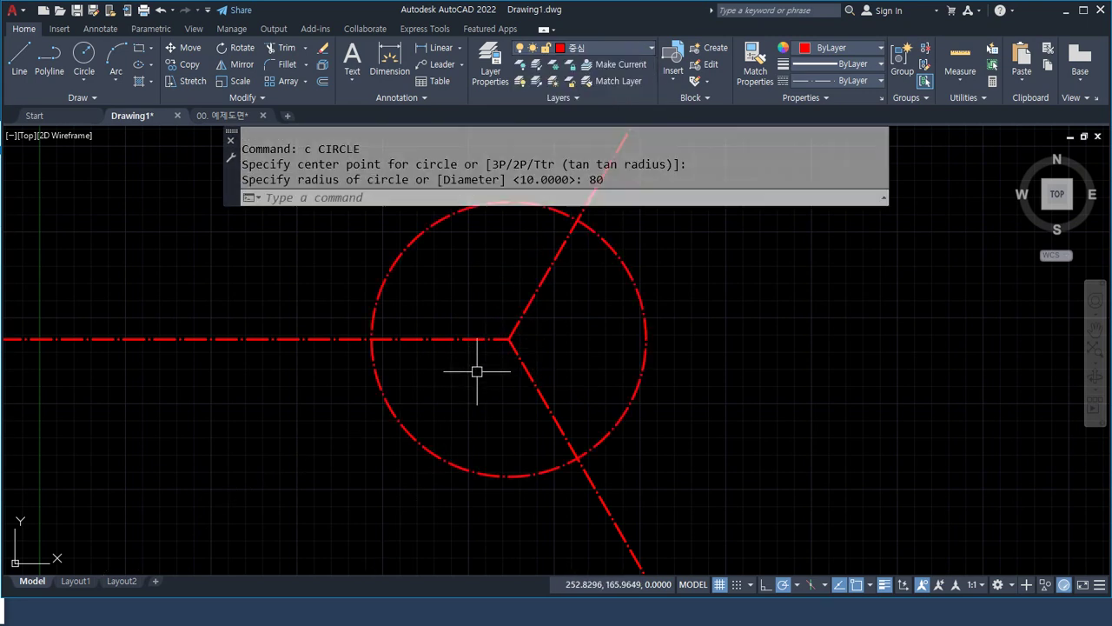
Make 외형 the current layer and draw a circle of diameter 30 centered on the rays' common point.
{"action": "mouse_move", "coordinate": [478, 368]}
{"action": "middle_mouse_down"}
{"action": "mouse_move", "coordinate": [454, 397]}
{"action": "mouse_move", "coordinate": [493, 356]}
{"action": "middle_mouse_up"}
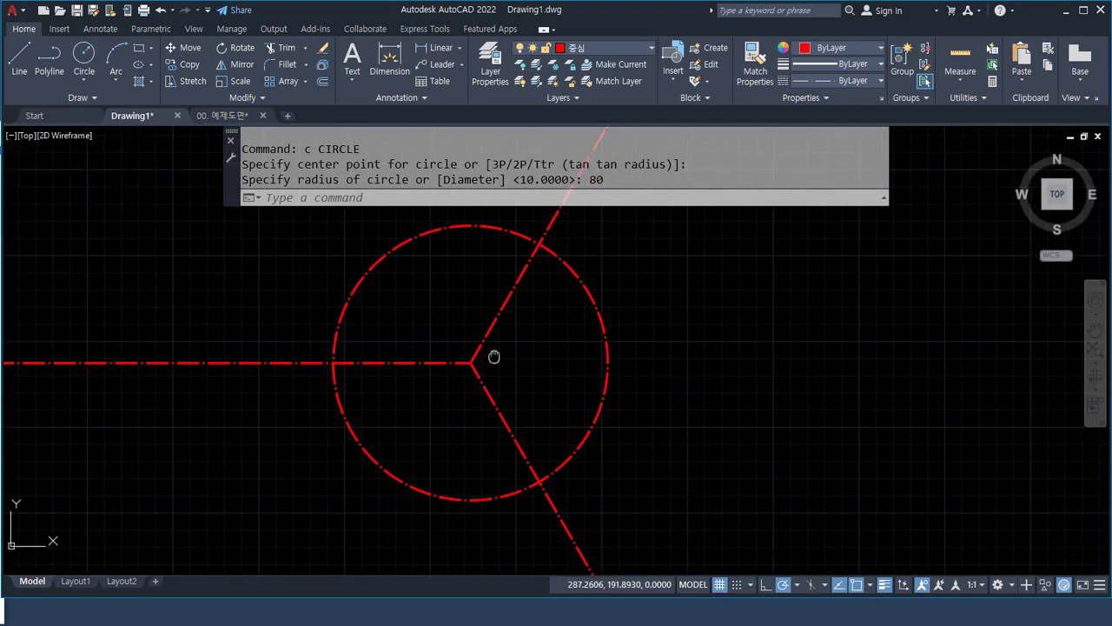
{"action": "left_click", "coordinate": [620, 50]}
{"action": "left_click", "coordinate": [597, 99]}
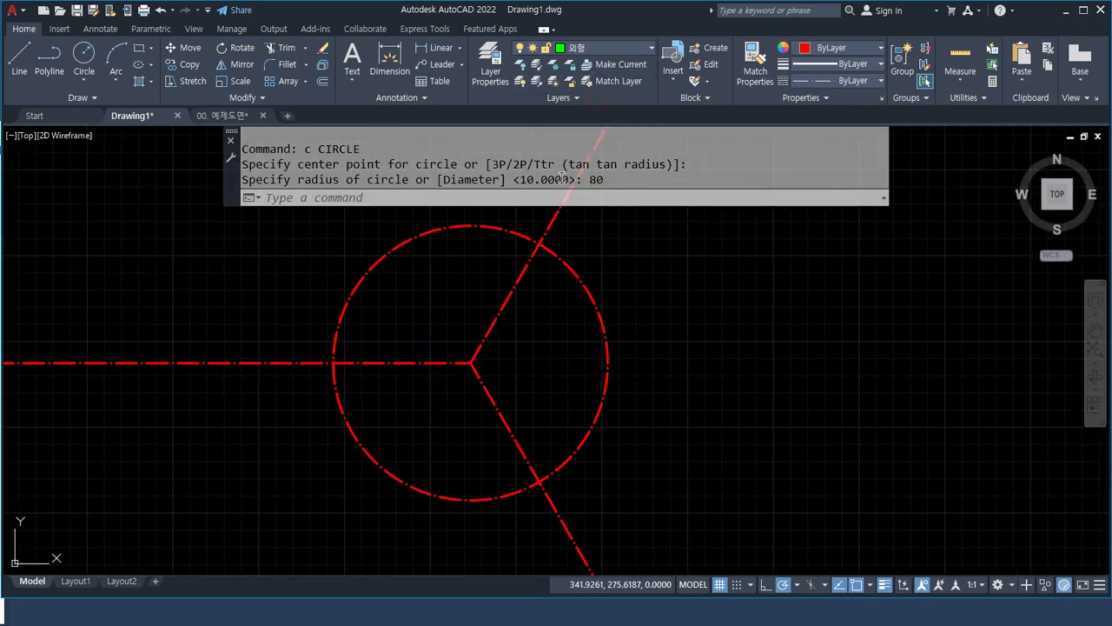
{"action": "scroll", "coordinate": [467, 361], "scroll_direction": "up", "scroll_amount": 2}
{"action": "type", "text": "c"}
{"action": "key", "text": "Return"}
{"action": "left_click", "coordinate": [470, 361]}
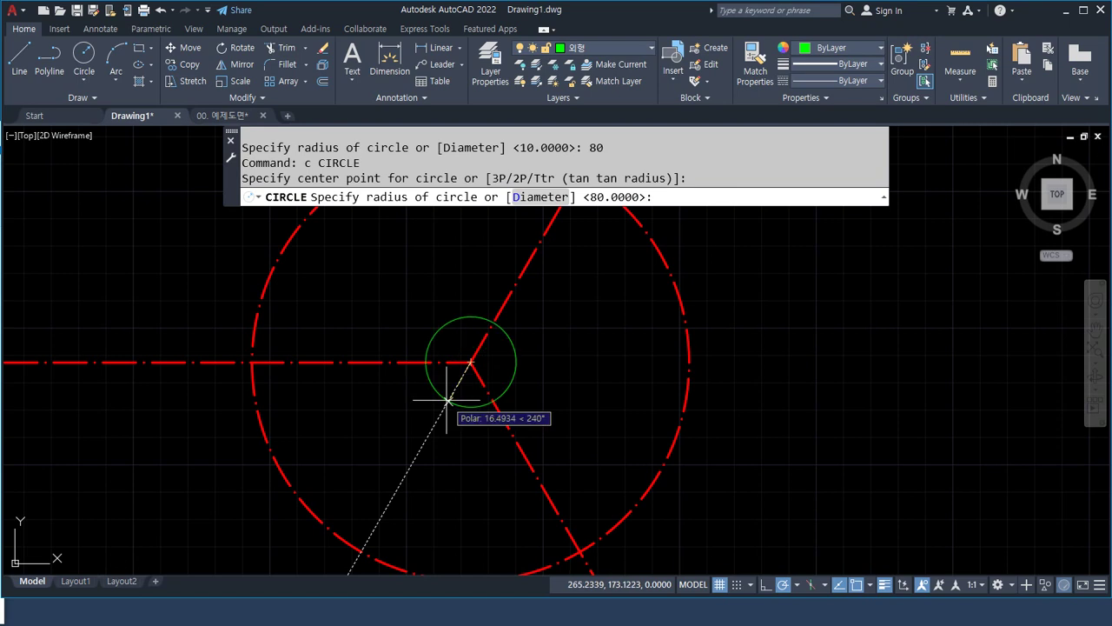
{"action": "type", "text": "d"}
{"action": "key", "text": "Return"}
{"action": "type", "text": "30"}
{"action": "key", "text": "Return"}
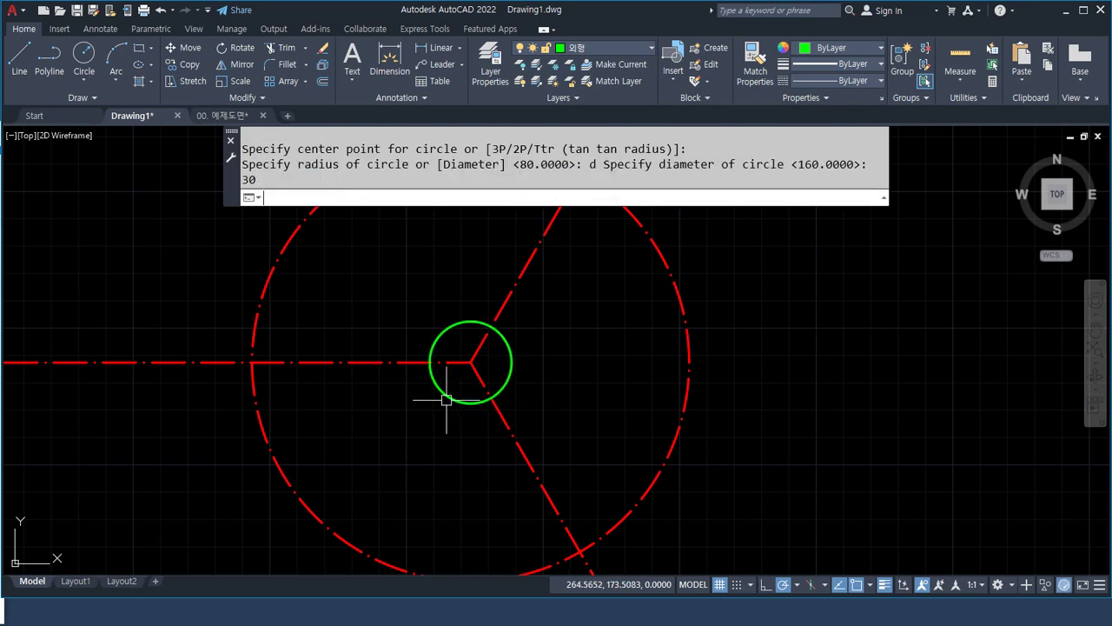
Draw a concentric circle of radius 20 around the 30-diameter circle.
{"action": "scroll", "coordinate": [450, 389], "scroll_direction": "up", "scroll_amount": 2}
{"action": "type", "text": "c"}
{"action": "key", "text": "Return"}
{"action": "left_click", "coordinate": [478, 351]}
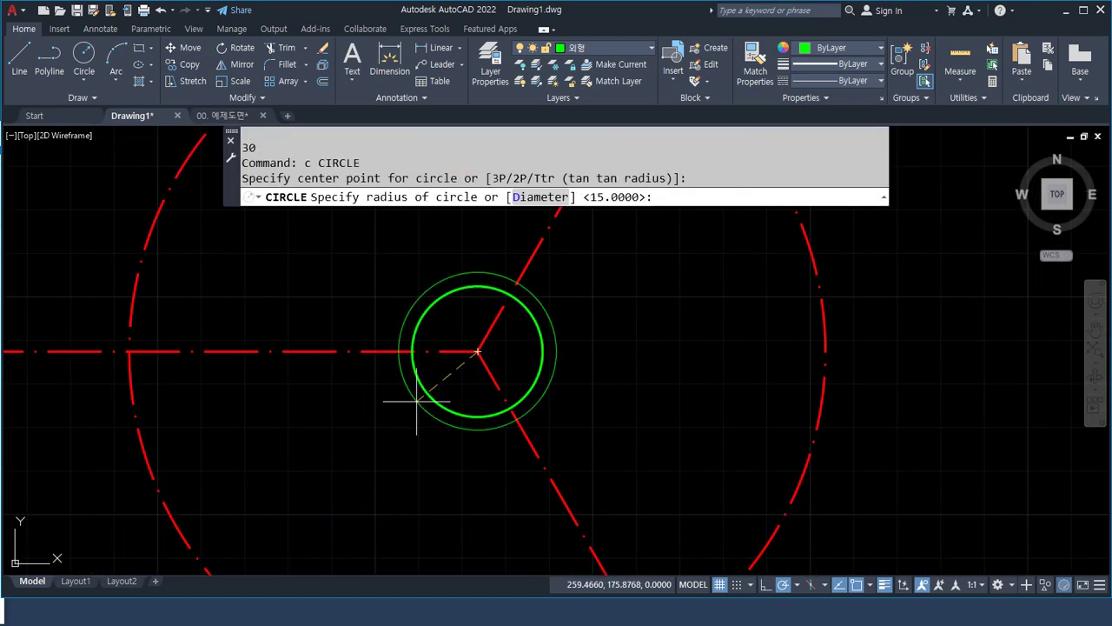
{"action": "type", "text": "20"}
{"action": "key", "text": "Return"}
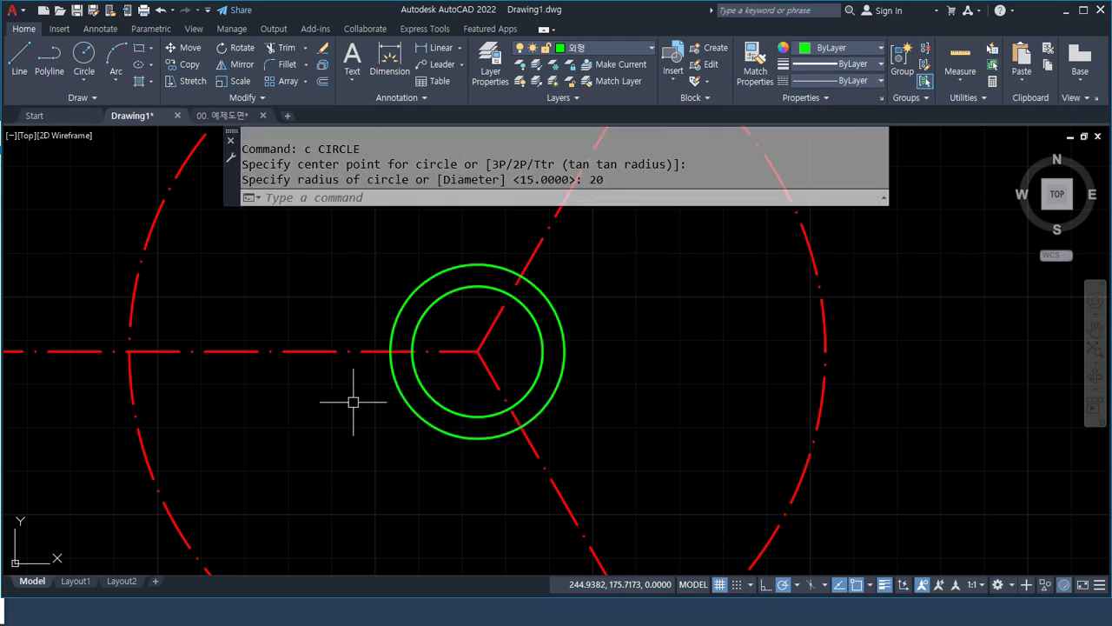
Draw a circle of diameter 10 where the horizontal ray crosses the large center-line circle.
{"action": "type", "text": "c"}
{"action": "key", "text": "Return"}
{"action": "left_click", "coordinate": [128, 351]}
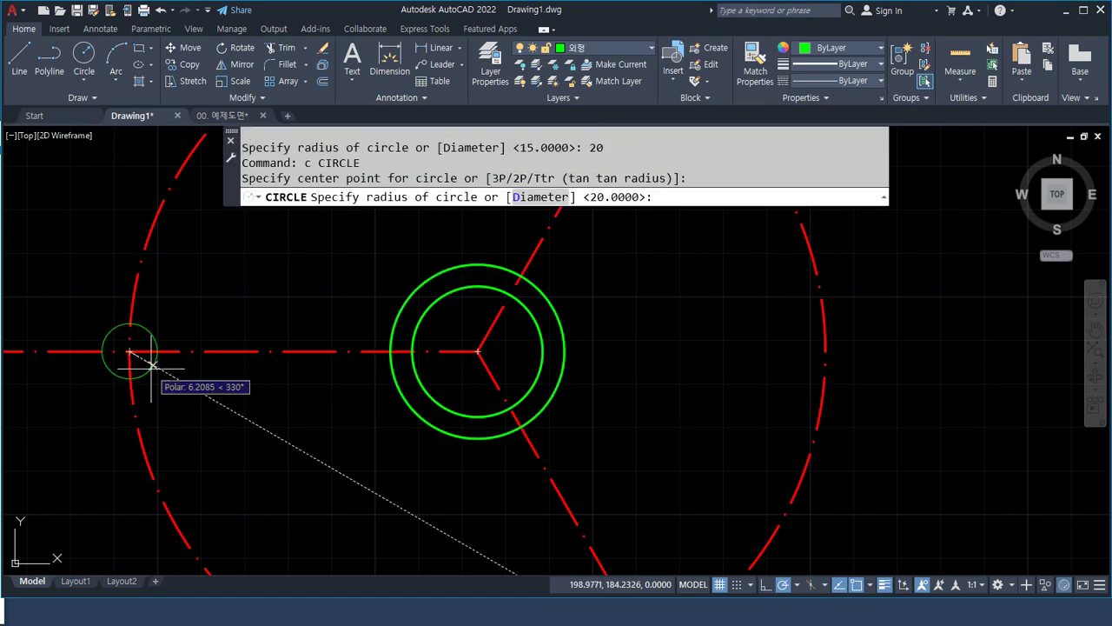
{"action": "type", "text": "d"}
{"action": "key", "text": "Return"}
{"action": "type", "text": "10"}
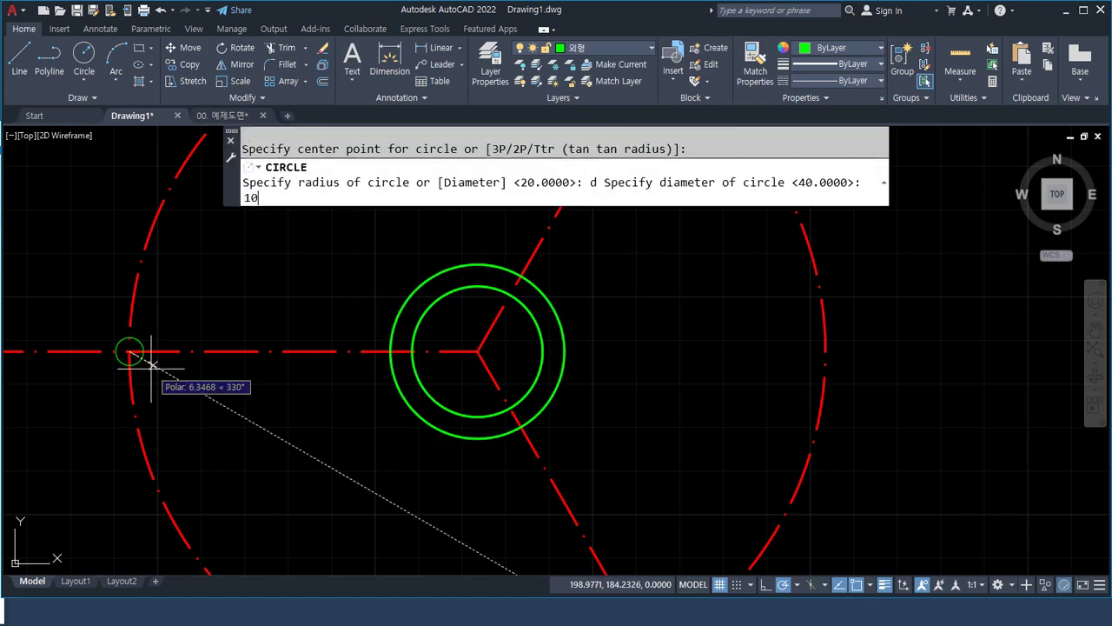
{"action": "key", "text": "Return"}
Draw circles of radius 5 where the lower and upper diagonal rays cross the large center-line circle.
{"action": "middle_click_drag", "start_coordinate": [367, 455], "coordinate": [256, 261]}
{"action": "key", "text": "Return"}
{"action": "left_click", "coordinate": [532, 458]}
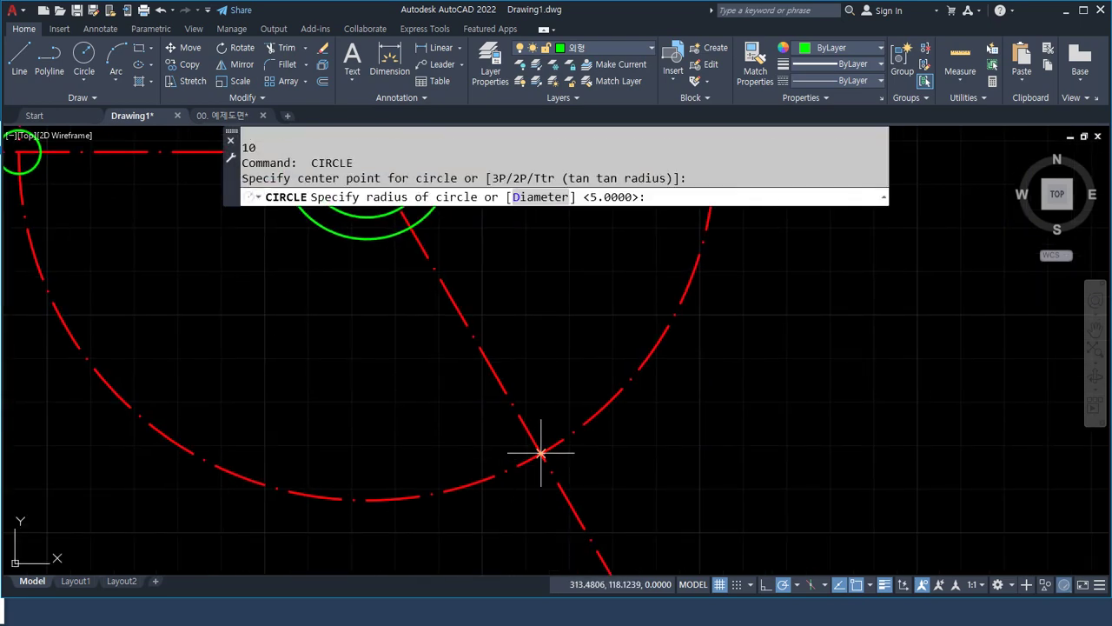
{"action": "key", "text": "Return"}
{"action": "mouse_move", "coordinate": [571, 313]}
{"action": "middle_mouse_down"}
{"action": "mouse_move", "coordinate": [551, 241]}
{"action": "mouse_move", "coordinate": [513, 306]}
{"action": "middle_mouse_up"}
{"action": "key", "text": "Return"}
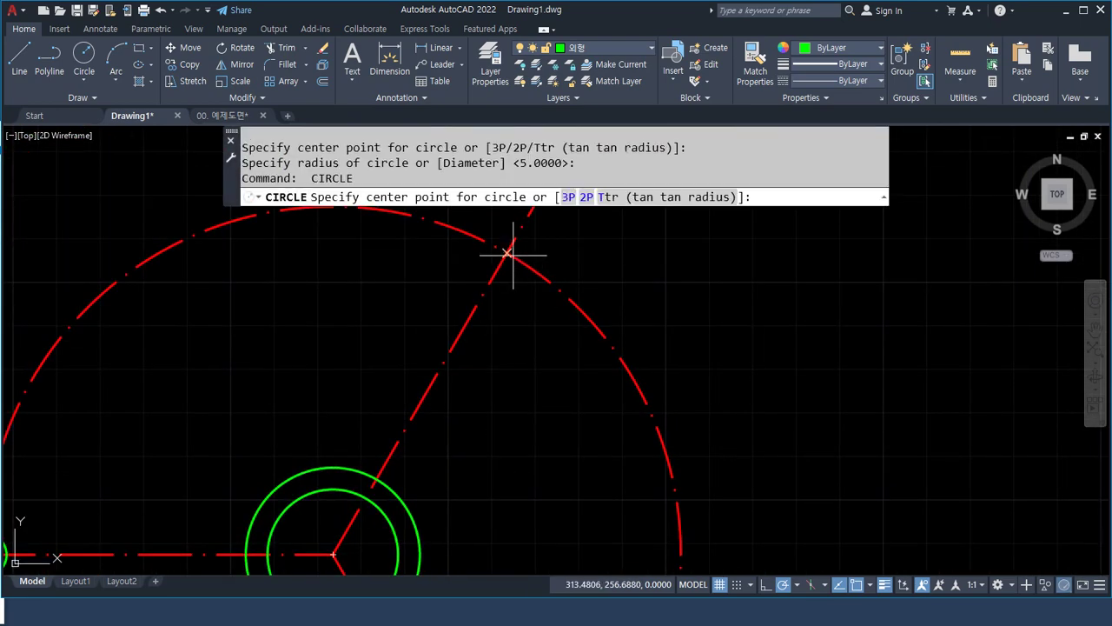
{"action": "left_click", "coordinate": [509, 252]}
{"action": "key", "text": "Return"}
Draw a concentric circle of radius 10 around the small hole circle on the horizontal ray.
{"action": "middle_click_drag", "start_coordinate": [156, 468], "coordinate": [390, 330]}
{"action": "key", "text": "Return"}
{"action": "left_click", "coordinate": [220, 417]}
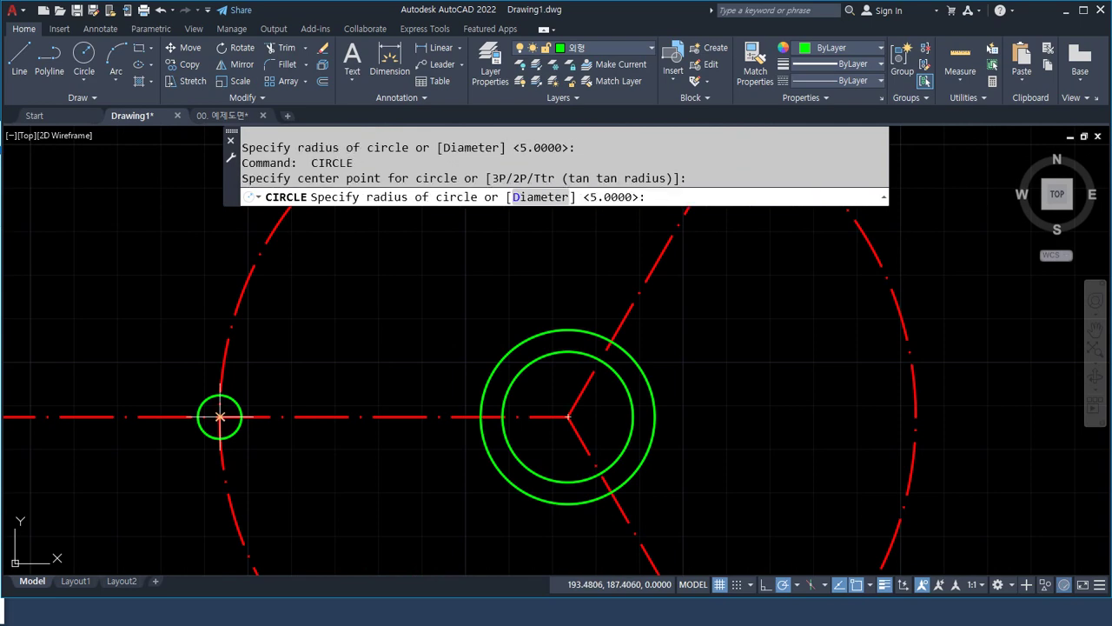
{"action": "type", "text": "10"}
{"action": "key", "text": "Return"}
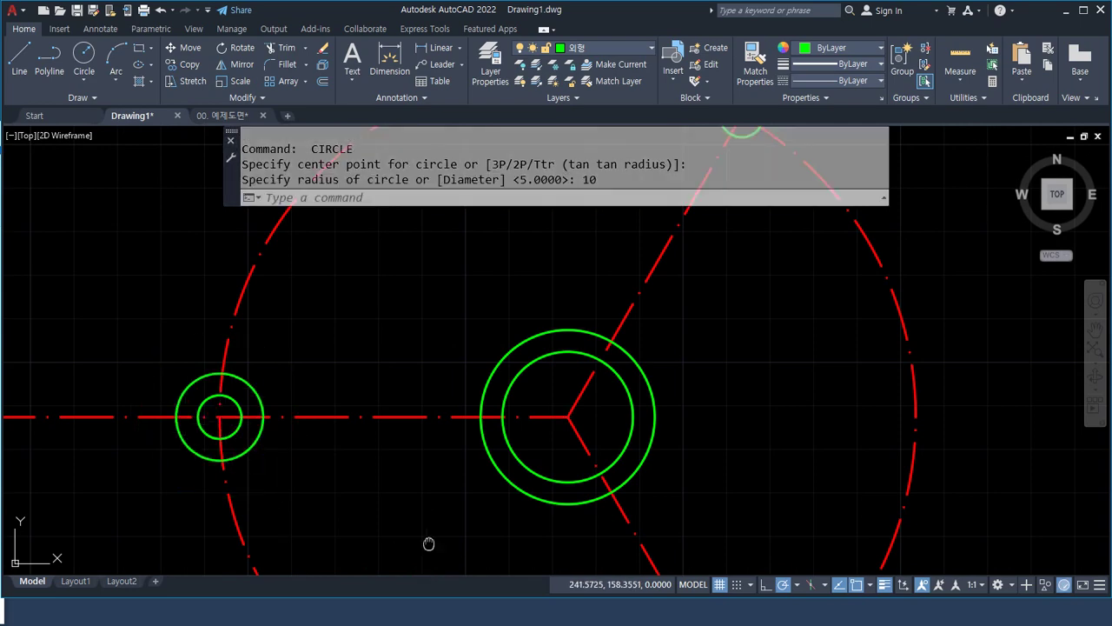
Draw concentric circles of radius 10 around the small hole circles on the lower and upper diagonal rays.
{"action": "middle_click_drag", "start_coordinate": [427, 542], "coordinate": [236, 259]}
{"action": "key", "text": "Return"}
{"action": "left_click", "coordinate": [551, 434]}
{"action": "key", "text": "Return"}
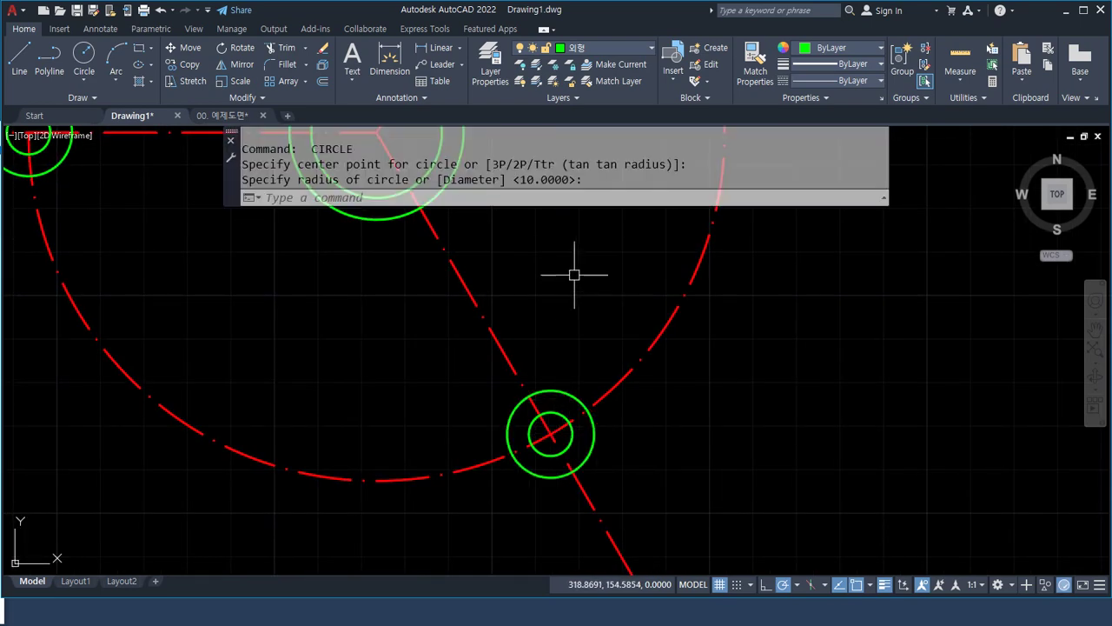
{"action": "middle_click_drag", "start_coordinate": [566, 174], "coordinate": [536, 477]}
{"action": "middle_click_drag", "start_coordinate": [517, 211], "coordinate": [547, 303]}
{"action": "key", "text": "Return"}
{"action": "left_click", "coordinate": [551, 300]}
{"action": "left_click", "coordinate": [525, 335]}
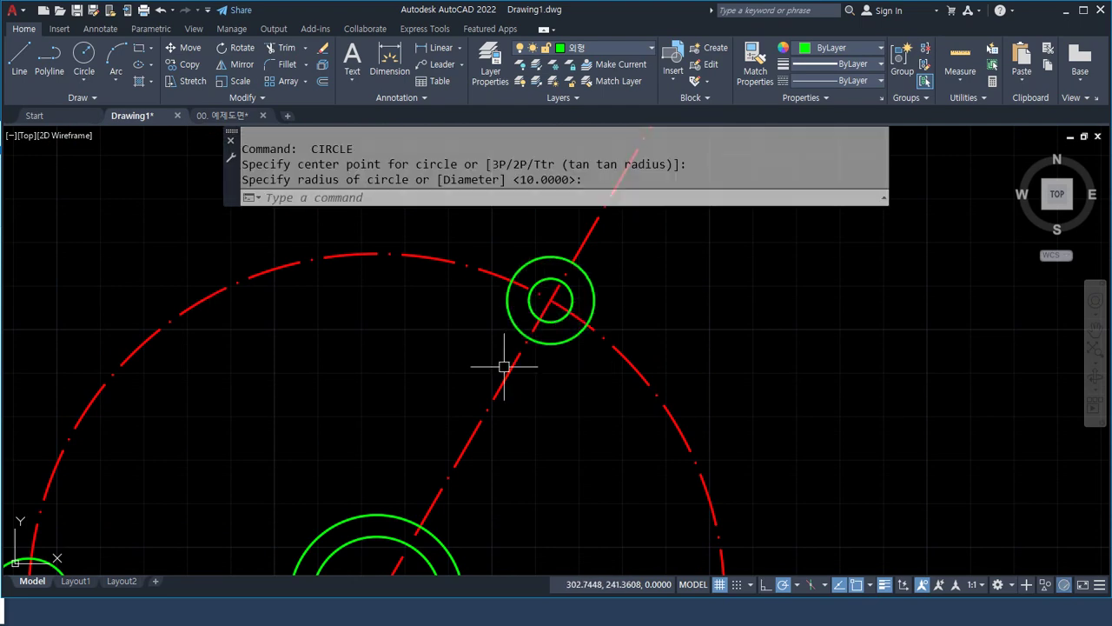
Offset the radius 10 circle on the upper diagonal ray outward by 5.
{"action": "type", "text": "o"}
{"action": "key", "text": "Return"}
{"action": "type", "text": "5"}
{"action": "key", "text": "Return"}
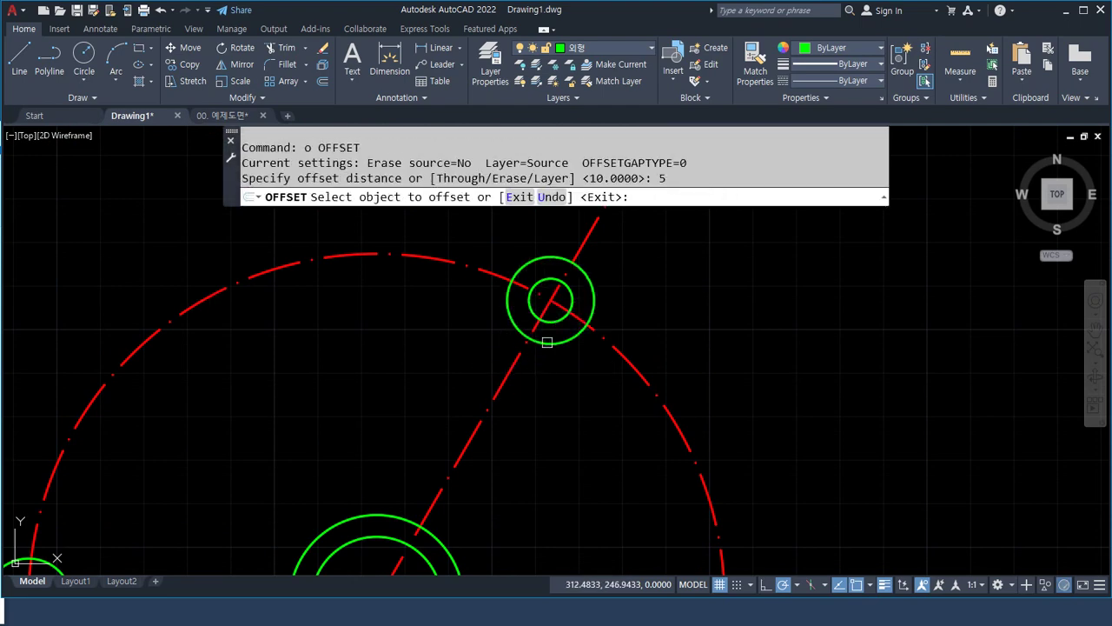
{"action": "left_click", "coordinate": [539, 340]}
{"action": "left_click", "coordinate": [563, 410]}
Offset the radius 10 circles on the horizontal and lower diagonal rays outward by the same distance of 5.
{"action": "scroll", "coordinate": [211, 415], "scroll_direction": "down", "scroll_amount": 2}
{"action": "middle_click_drag", "start_coordinate": [212, 414], "coordinate": [274, 323]}
{"action": "left_click", "coordinate": [189, 403]}
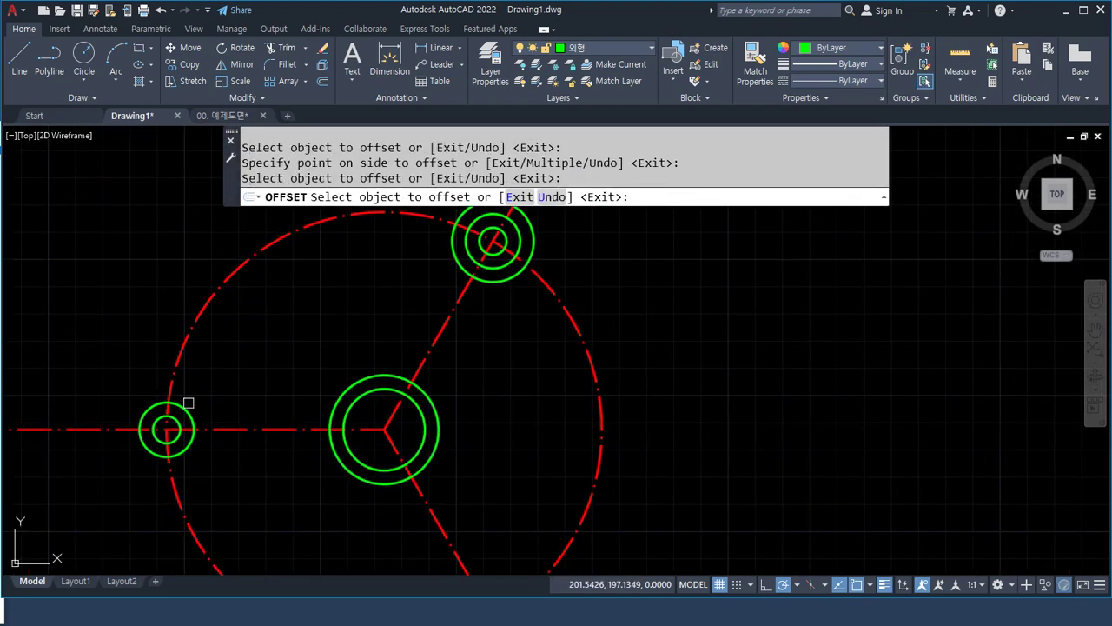
{"action": "left_click", "coordinate": [183, 410]}
{"action": "left_click", "coordinate": [243, 360]}
{"action": "middle_click_drag", "start_coordinate": [365, 574], "coordinate": [251, 381]}
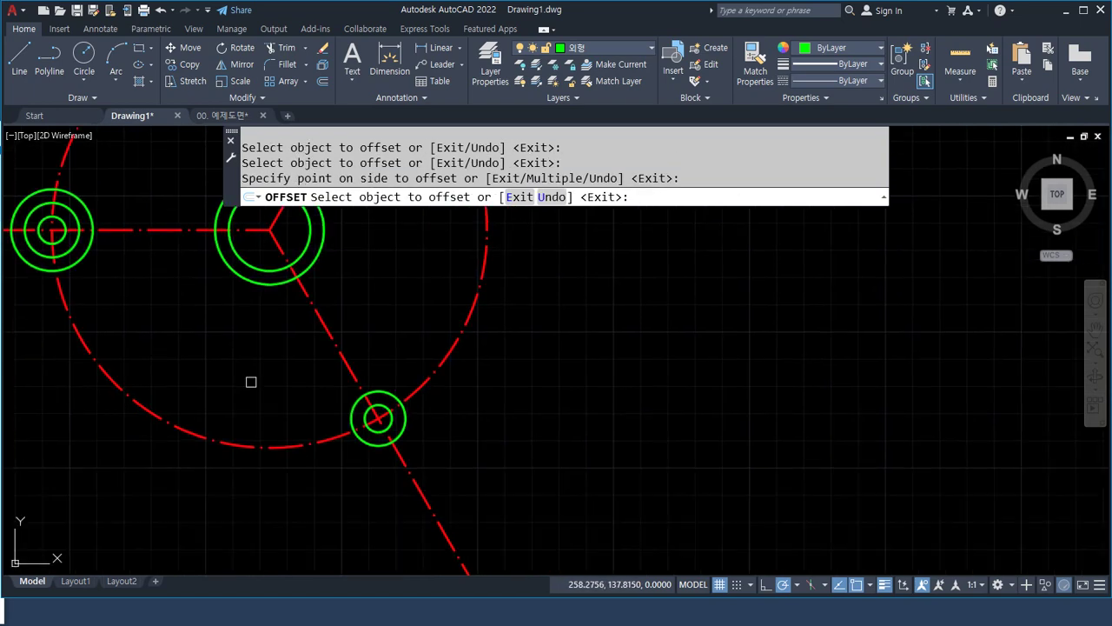
{"action": "left_click", "coordinate": [406, 428]}
{"action": "left_click", "coordinate": [522, 467]}
{"action": "key", "text": "Return"}
Trim the large center-line circle and the outer ray ends back to the offset circles around the three holes.
{"action": "scroll", "coordinate": [519, 464], "scroll_direction": "down", "scroll_amount": 2}
{"action": "type", "text": "tr"}
{"action": "key", "text": "Return"}
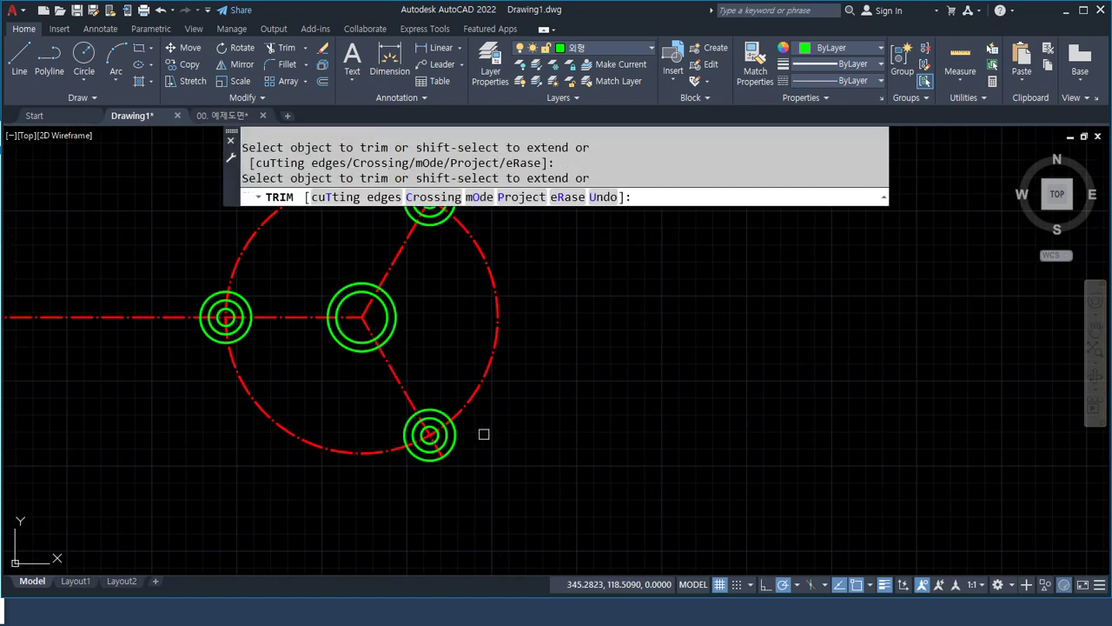
{"action": "left_click", "coordinate": [487, 390]}
{"action": "left_click", "coordinate": [455, 373]}
{"action": "left_click", "coordinate": [278, 424]}
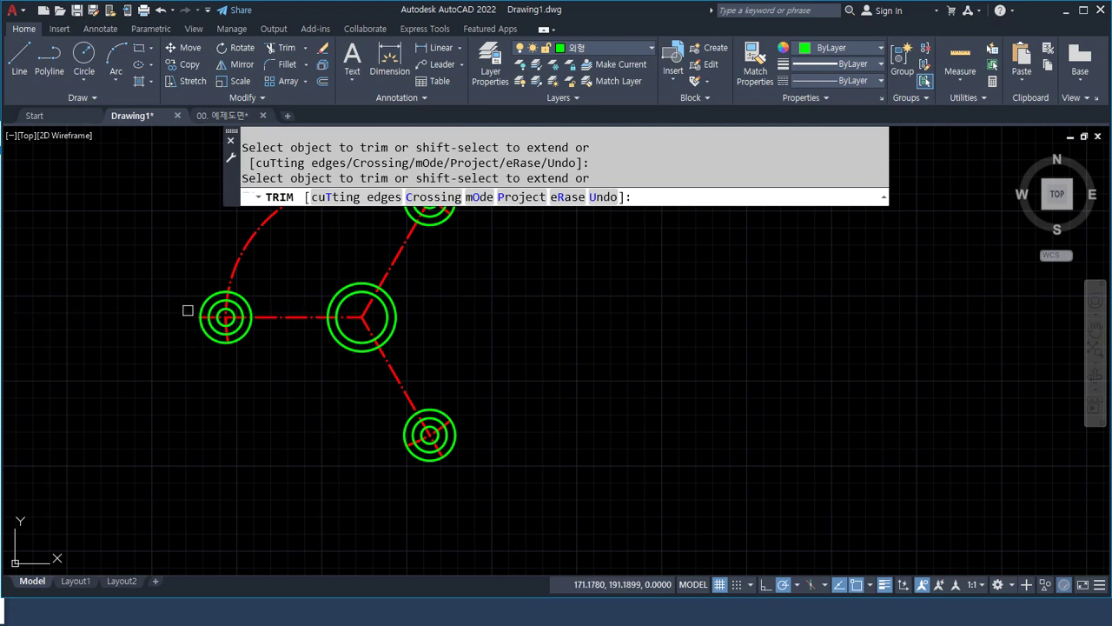
{"action": "middle_click_drag", "start_coordinate": [335, 223], "coordinate": [293, 385]}
{"action": "left_click", "coordinate": [325, 338]}
{"action": "key", "text": "Return"}
Erase the three outermost offset circles around the holes, keeping the short center marks.
{"action": "left_click", "coordinate": [411, 349]}
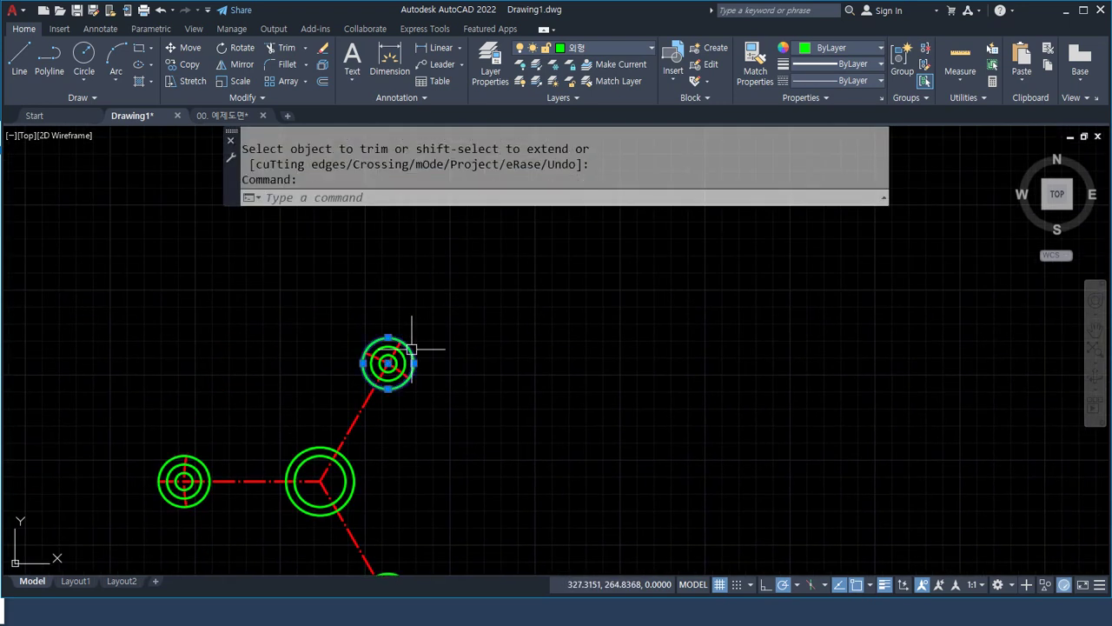
{"action": "left_click", "coordinate": [169, 458]}
{"action": "mouse_move", "coordinate": [383, 511]}
{"action": "middle_mouse_down"}
{"action": "mouse_move", "coordinate": [382, 408]}
{"action": "mouse_move", "coordinate": [443, 422]}
{"action": "middle_mouse_up"}
{"action": "type", "text": "e"}
{"action": "key", "text": "Return"}
{"action": "left_click", "coordinate": [412, 503]}
{"action": "type", "text": "e"}
{"action": "key", "text": "Return"}
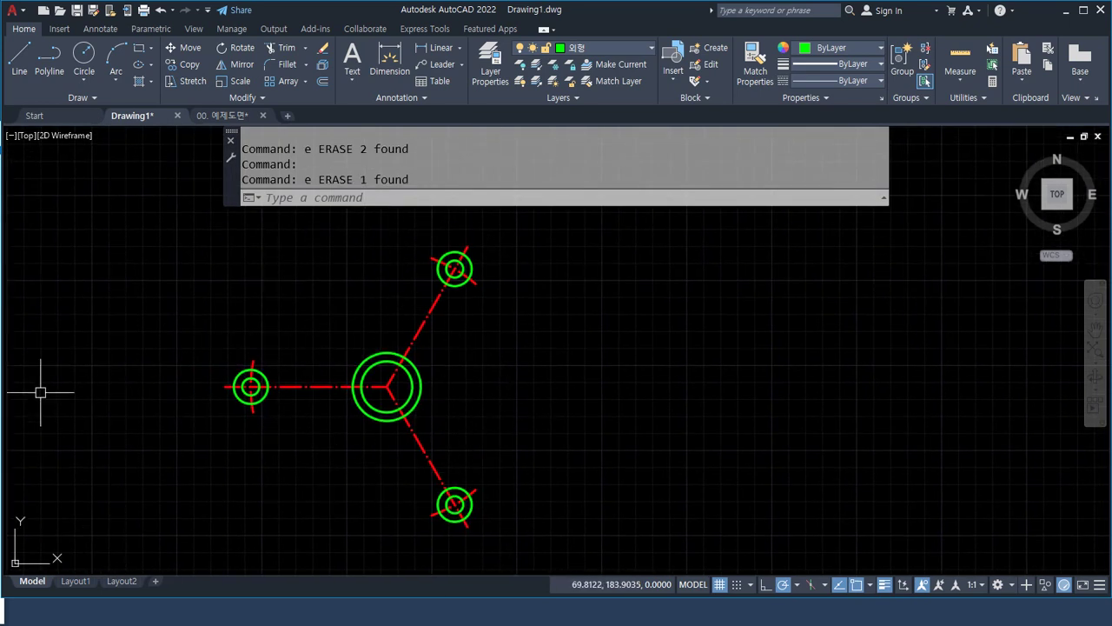
Draw a line tangent to the upper side of the radius 20 central circle and of the horizontal arm's small hole circle.
{"action": "scroll", "coordinate": [270, 399], "scroll_direction": "up", "scroll_amount": 6}
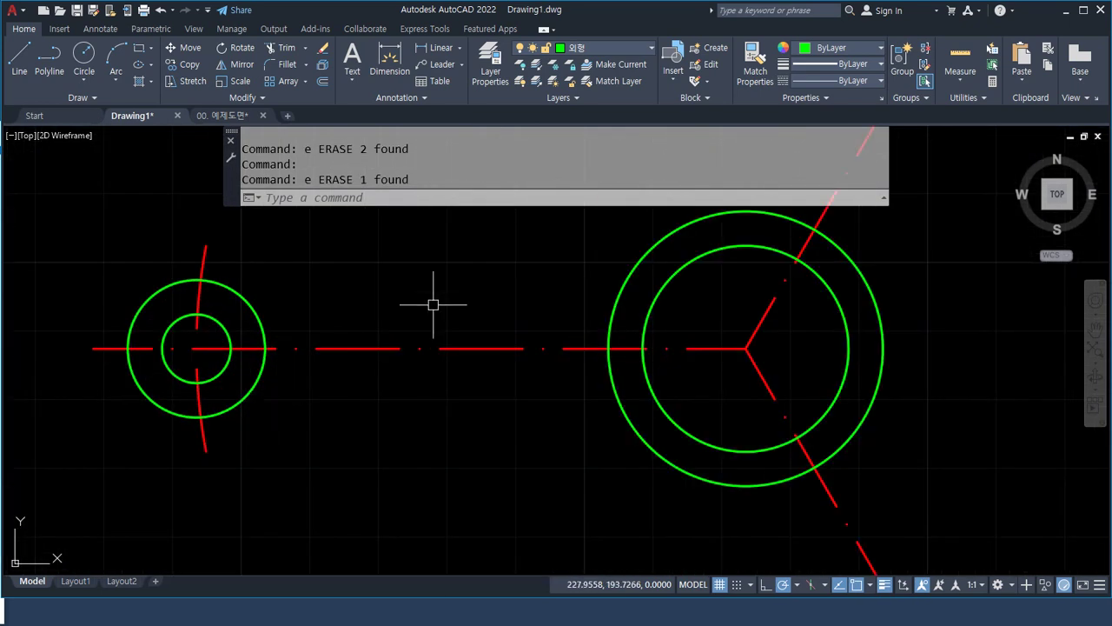
{"action": "key", "text": "Return"}
{"action": "key", "text": "Escape"}
{"action": "key", "text": "Escape"}
{"action": "type", "text": "l"}
{"action": "key", "text": "Return"}
{"action": "right_click", "coordinate": [415, 257], "text": "shift"}
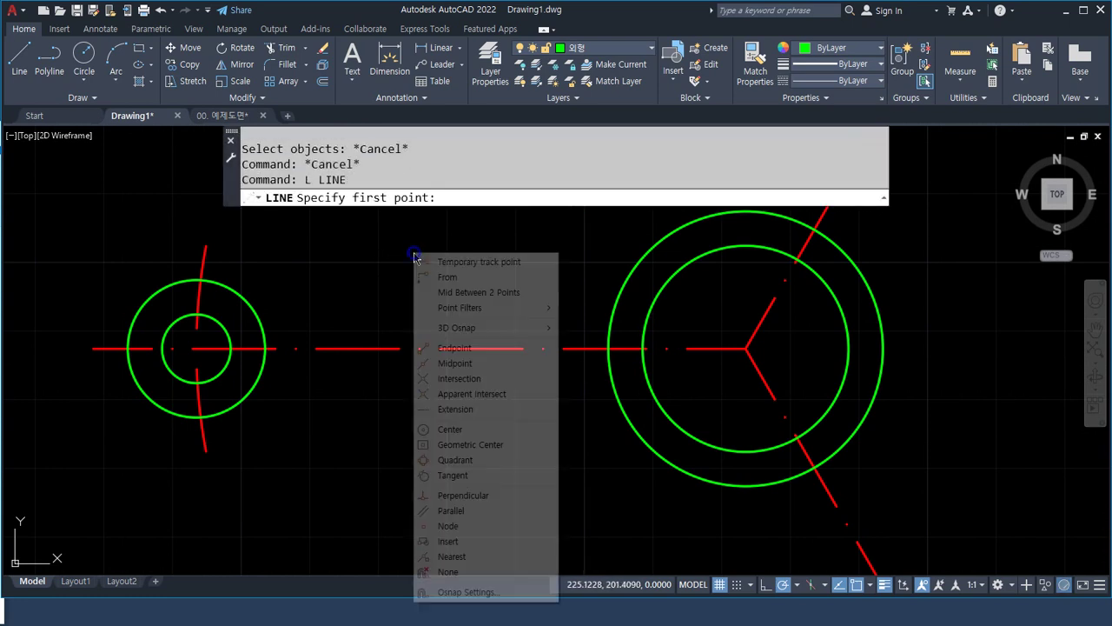
{"action": "left_click", "coordinate": [452, 475]}
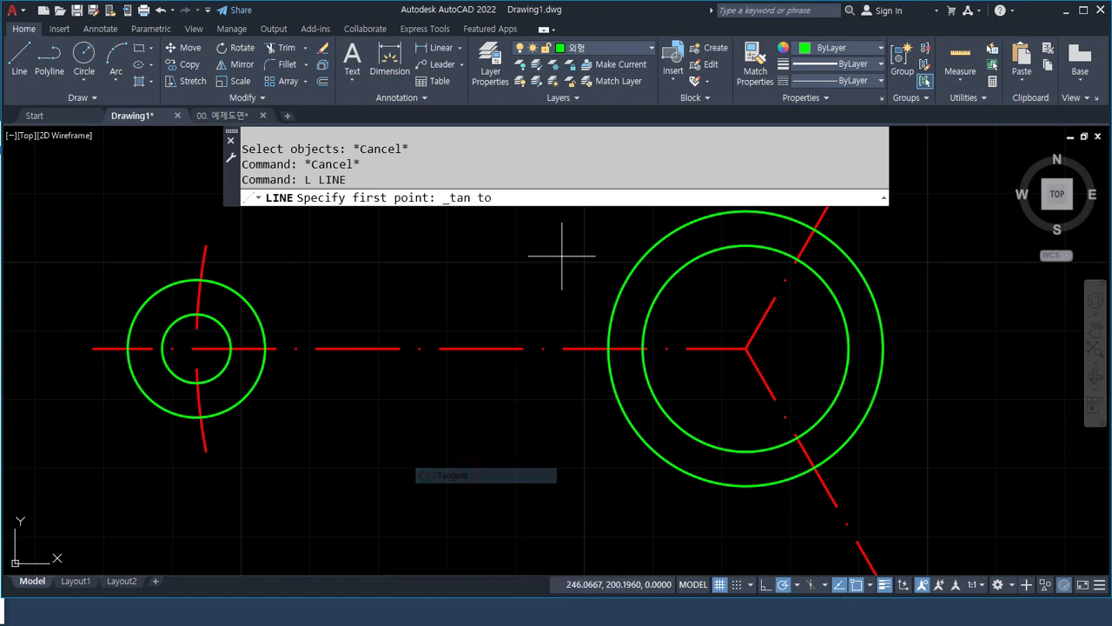
{"action": "left_click", "coordinate": [666, 232]}
{"action": "right_click", "coordinate": [460, 244], "text": "shift"}
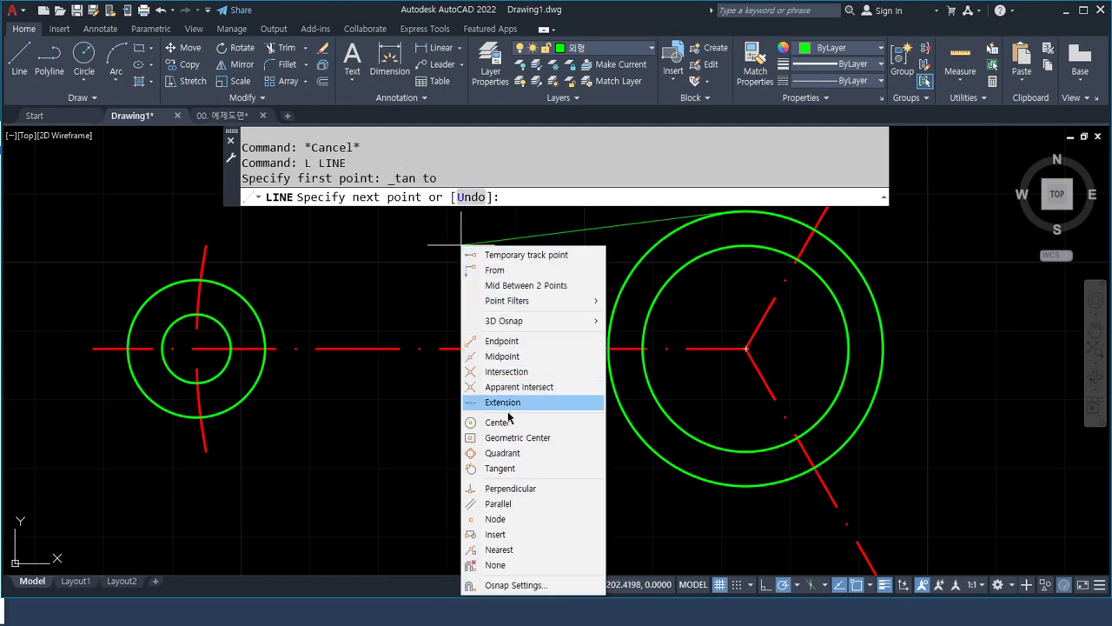
{"action": "left_click", "coordinate": [509, 469]}
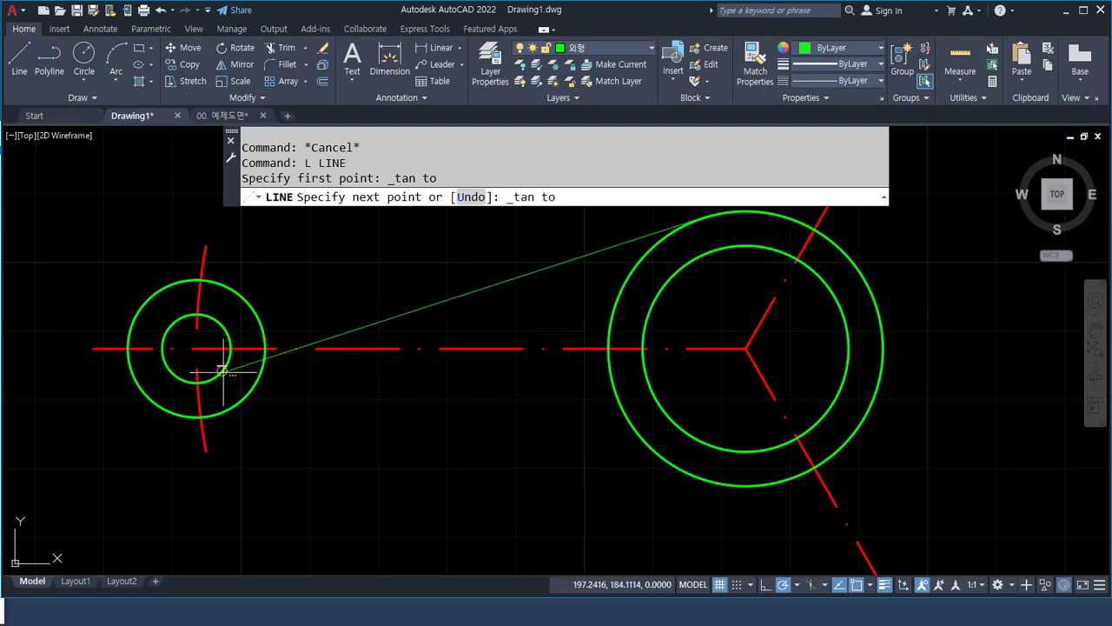
{"action": "left_click", "coordinate": [195, 314]}
{"action": "key", "text": "Return"}
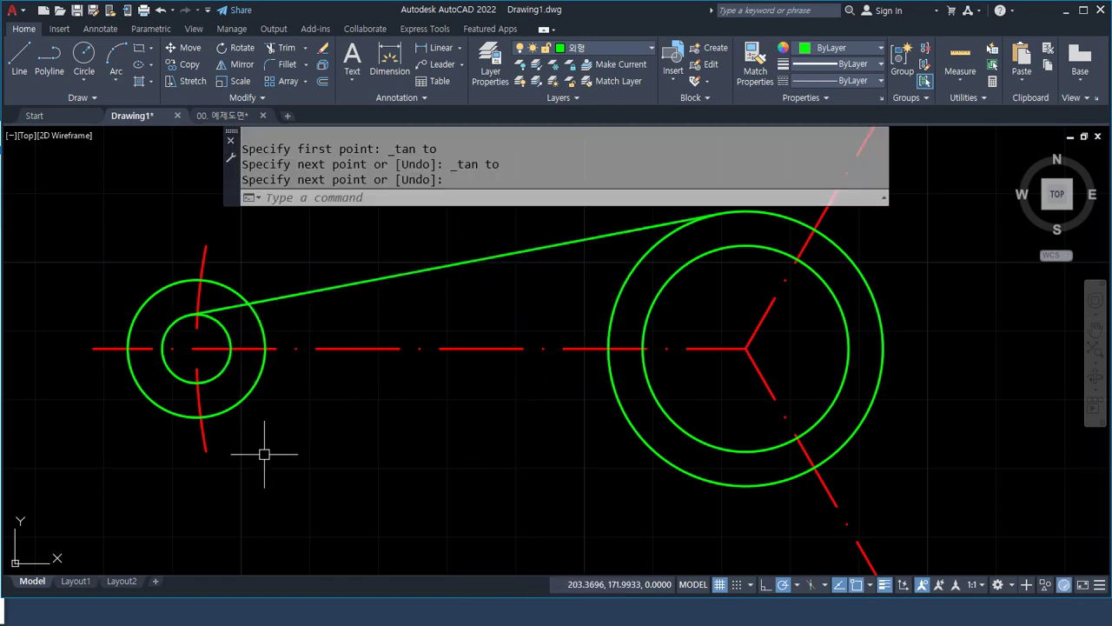
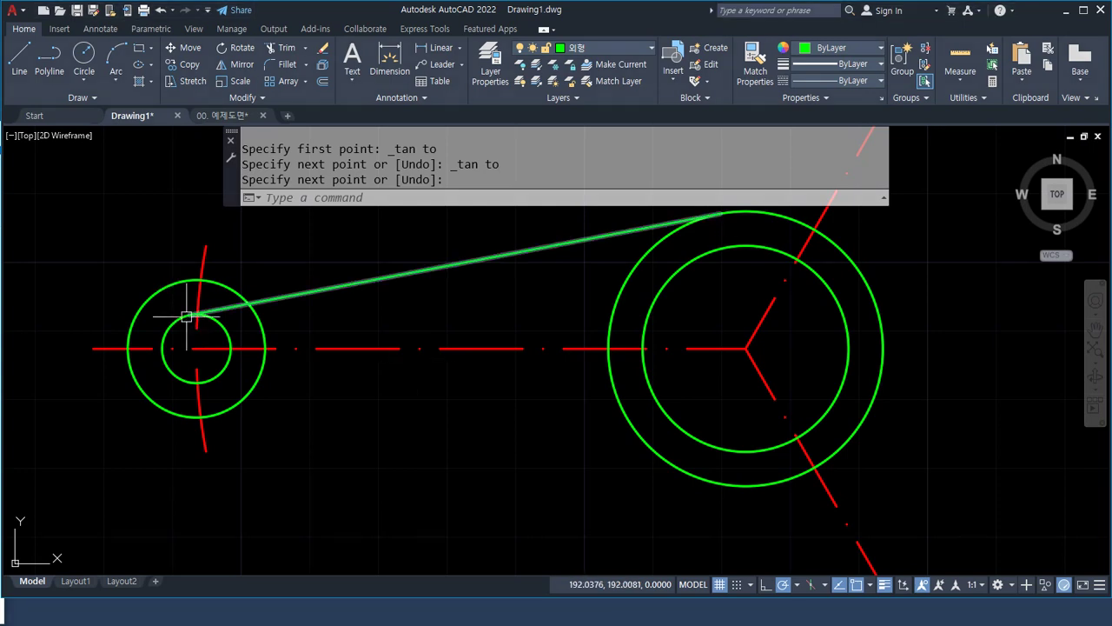
Draw a line tangent to the lower side of the horizontal arm's small hole circle and of the radius 20 central circle.
{"action": "key", "text": "Return"}
{"action": "type", "text": "t point: tan to"}
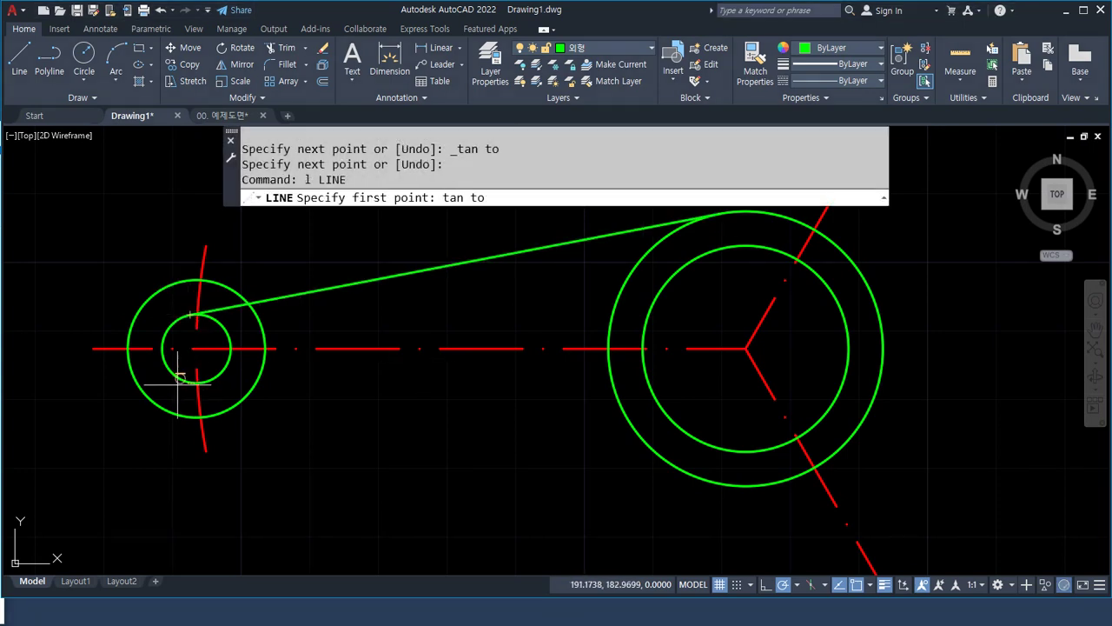
{"action": "left_click", "coordinate": [179, 379]}
{"action": "type", "text": "tan"}
{"action": "key", "text": "Return"}
{"action": "left_click", "coordinate": [656, 456]}
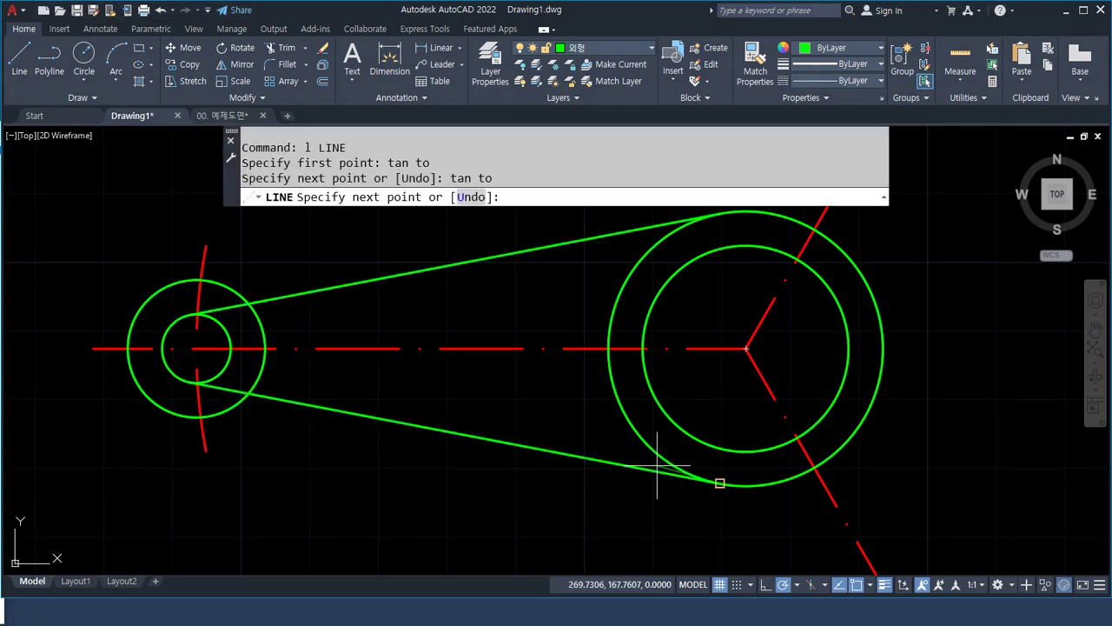
{"action": "key", "text": "Return"}
Draw a tangent line from the radius 20 central circle to the small hole circle along the left side of the lower arm.
{"action": "scroll", "coordinate": [509, 479], "scroll_direction": "down", "scroll_amount": 1}
{"action": "middle_click_drag", "start_coordinate": [687, 473], "coordinate": [529, 303]}
{"action": "key", "text": "Return"}
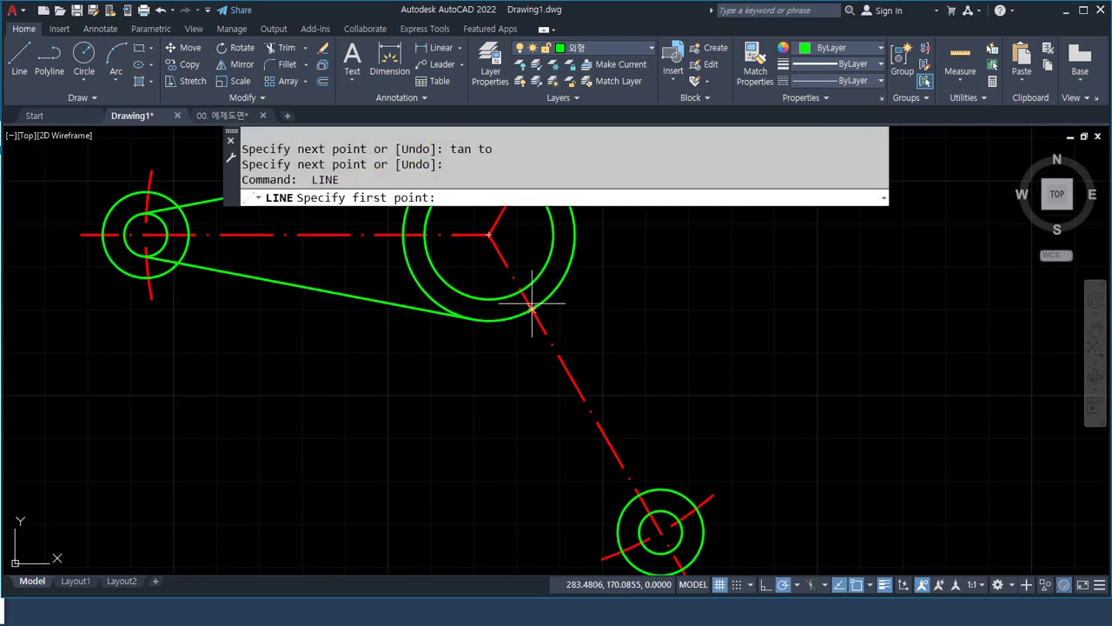
{"action": "left_click", "coordinate": [431, 301]}
{"action": "type", "text": "tan"}
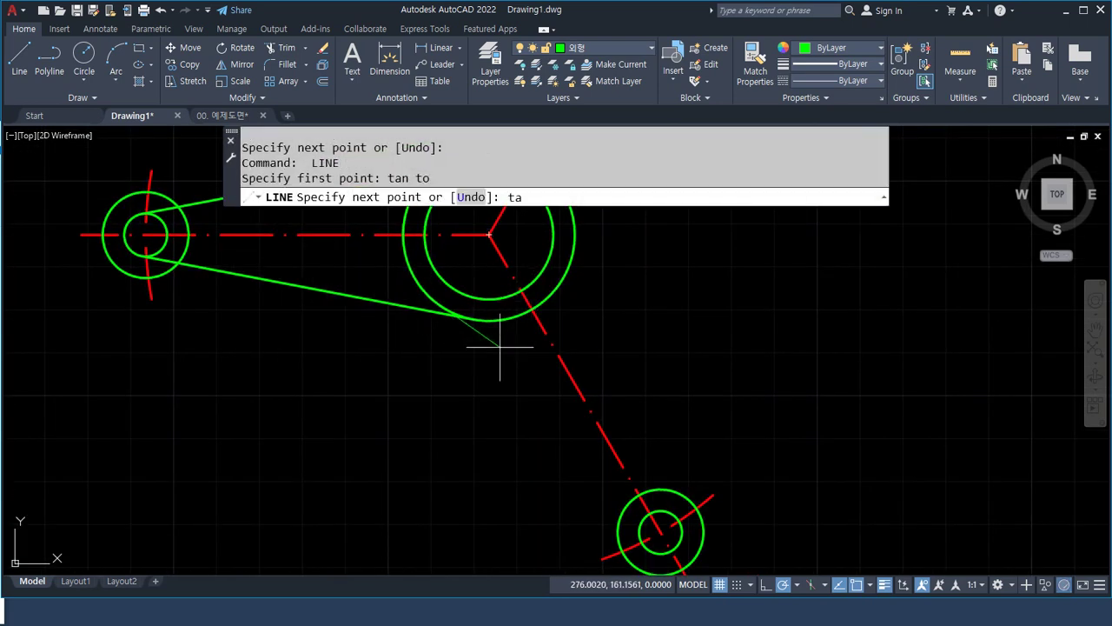
{"action": "key", "text": "Return"}
{"action": "left_click", "coordinate": [658, 551]}
{"action": "key", "text": "Return"}
Draw a tangent line from the lower arm's small hole circle to the radius 20 central circle along the arm's right side.
{"action": "key", "text": "Return"}
{"action": "type", "text": "ta"}
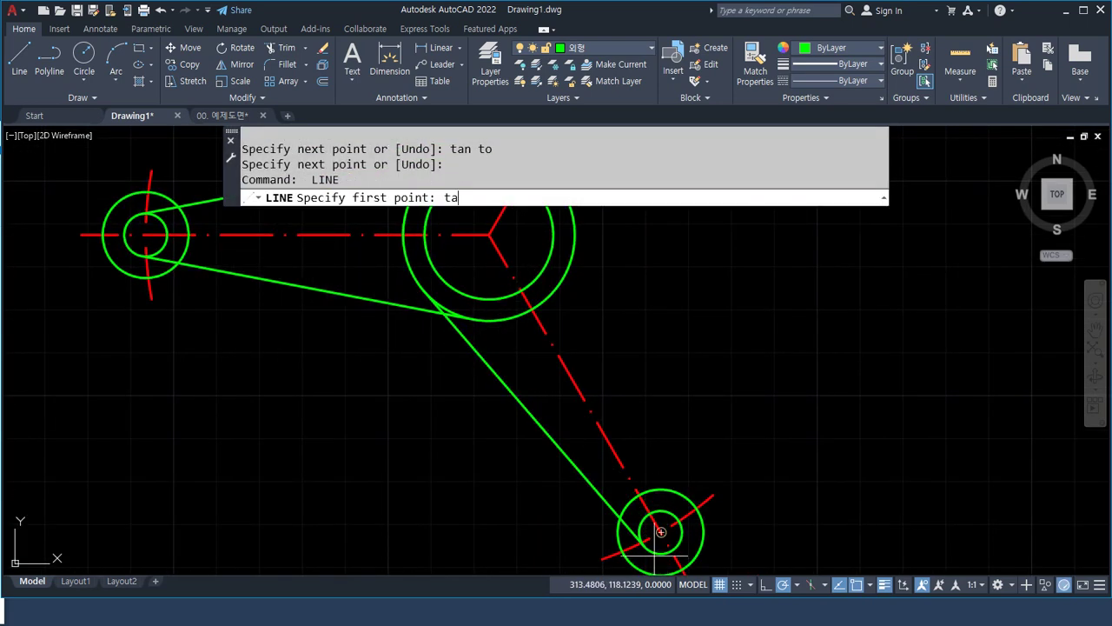
{"action": "left_click", "coordinate": [682, 531]}
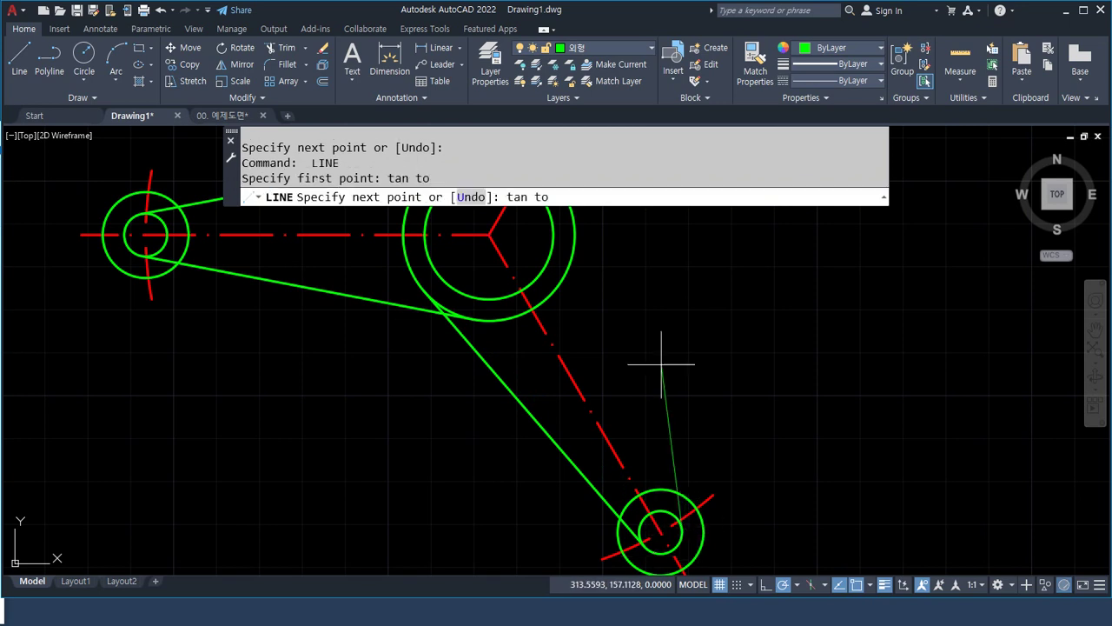
{"action": "middle_click_drag", "start_coordinate": [661, 365], "coordinate": [638, 451]}
{"action": "left_click", "coordinate": [557, 313]}
{"action": "key", "text": "Return"}
Draw a tangent line from the radius 20 central circle to the small hole circle along the right side of the upper arm.
{"action": "key", "text": "Return"}
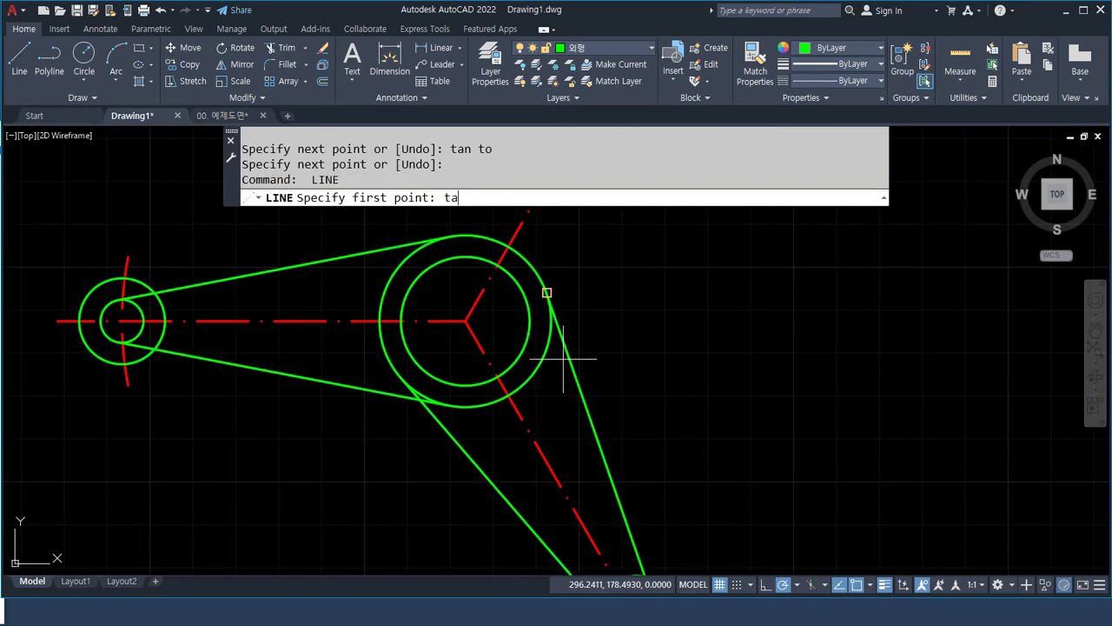
{"action": "left_click", "coordinate": [543, 356]}
{"action": "middle_click_drag", "start_coordinate": [597, 311], "coordinate": [587, 393]}
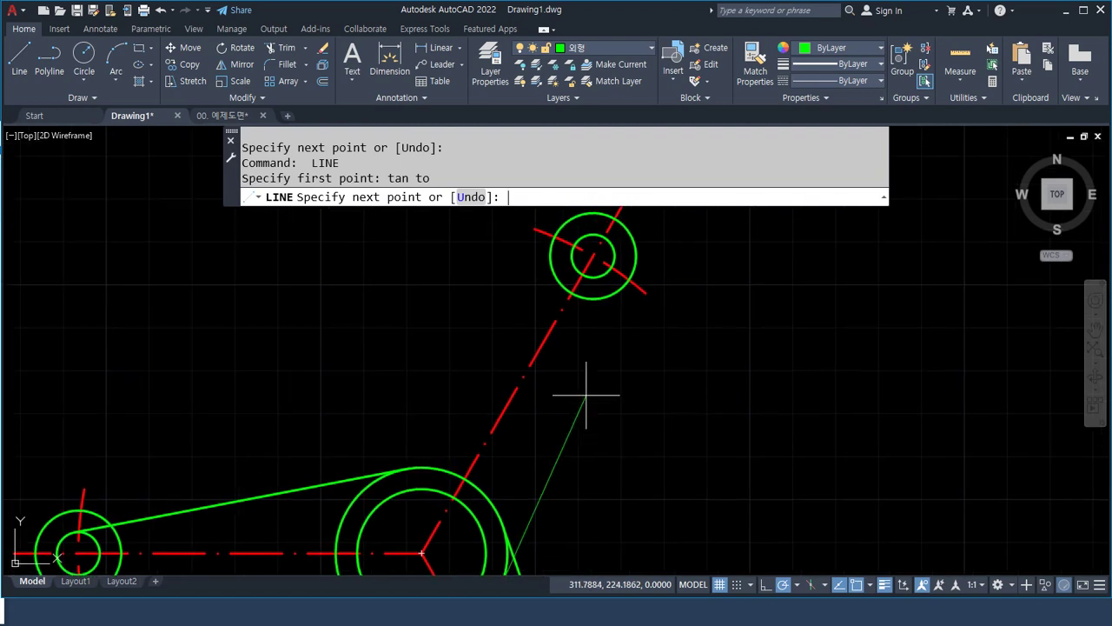
{"action": "type", "text": "tan"}
{"action": "key", "text": "Return"}
{"action": "left_click", "coordinate": [613, 261]}
{"action": "key", "text": "Return"}
Draw a tangent line from the upper arm's small hole circle to the radius 20 central circle along the arm's left side.
{"action": "key", "text": "Return"}
{"action": "type", "text": "ta"}
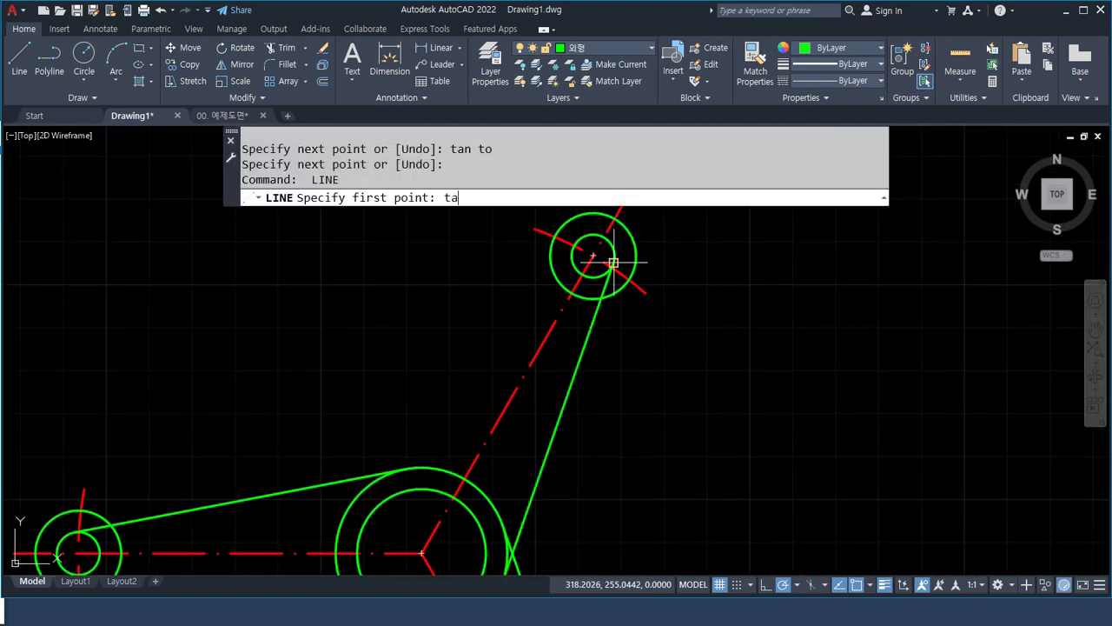
{"action": "left_click", "coordinate": [577, 241]}
{"action": "type", "text": "ta"}
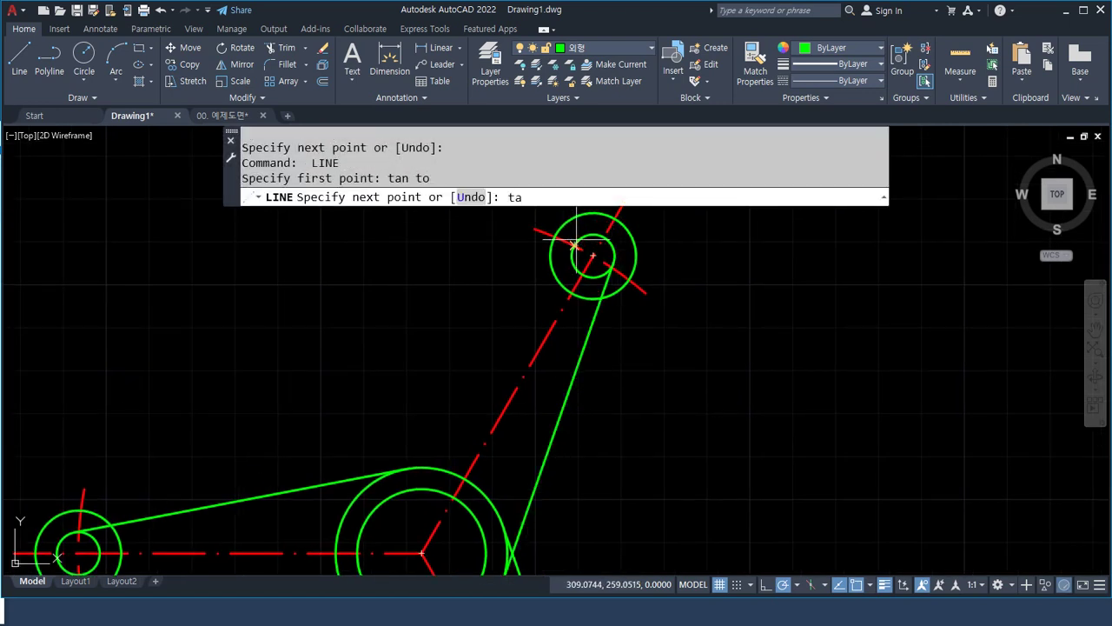
{"action": "type", "text": "n"}
{"action": "key", "text": "Return"}
{"action": "left_click", "coordinate": [368, 487]}
{"action": "key", "text": "Return"}
{"action": "scroll", "coordinate": [363, 502], "scroll_direction": "down", "scroll_amount": 2}
{"action": "middle_click_drag", "start_coordinate": [362, 501], "coordinate": [370, 422]}
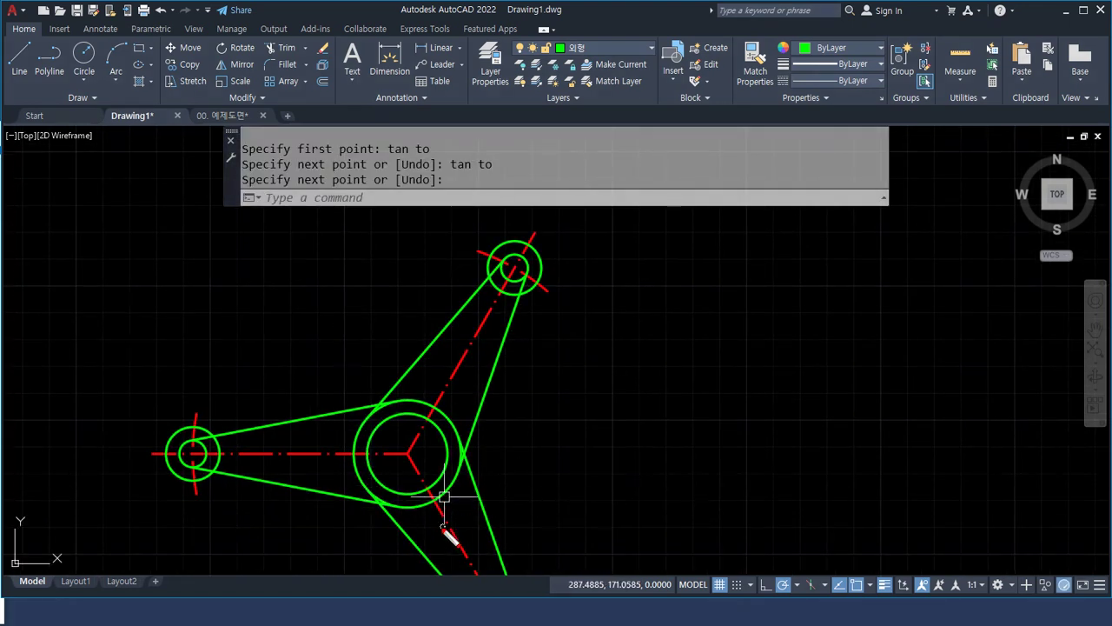
{"action": "left_click_drag", "start_coordinate": [445, 528], "coordinate": [504, 484]}
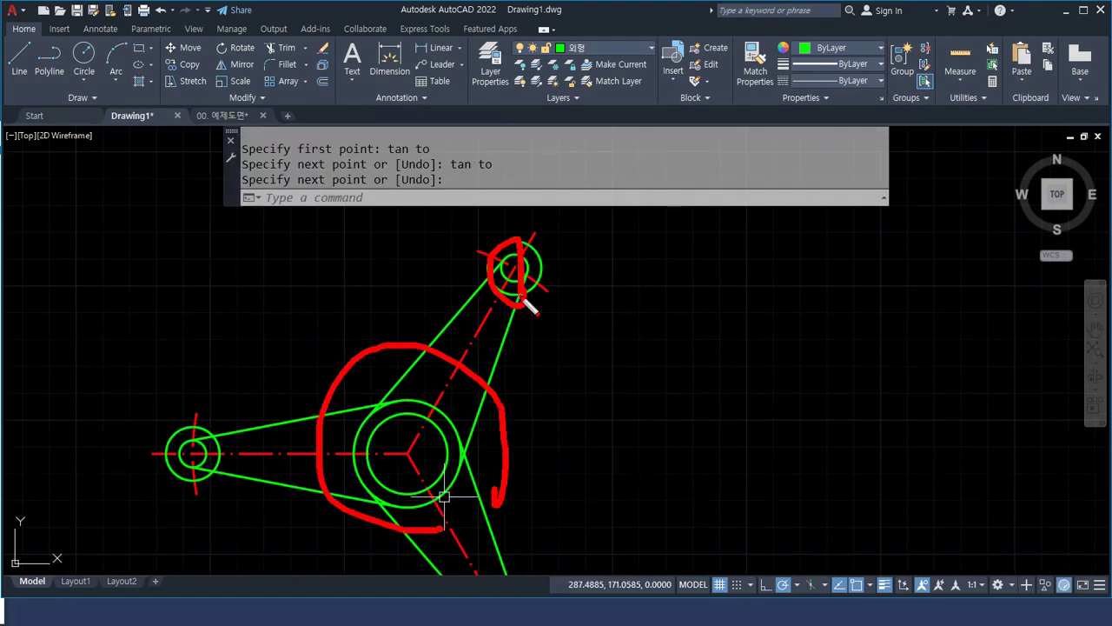
{"action": "key", "text": "Escape"}
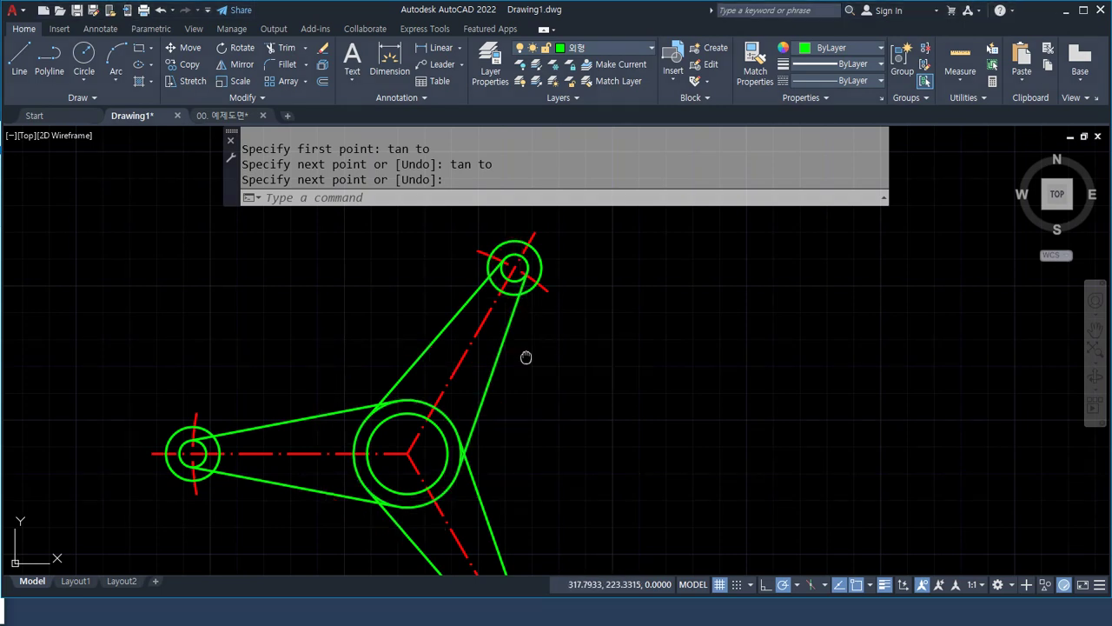
{"action": "middle_click_drag", "start_coordinate": [528, 356], "coordinate": [601, 310]}
{"action": "scroll", "coordinate": [619, 377], "scroll_direction": "down", "scroll_amount": 2}
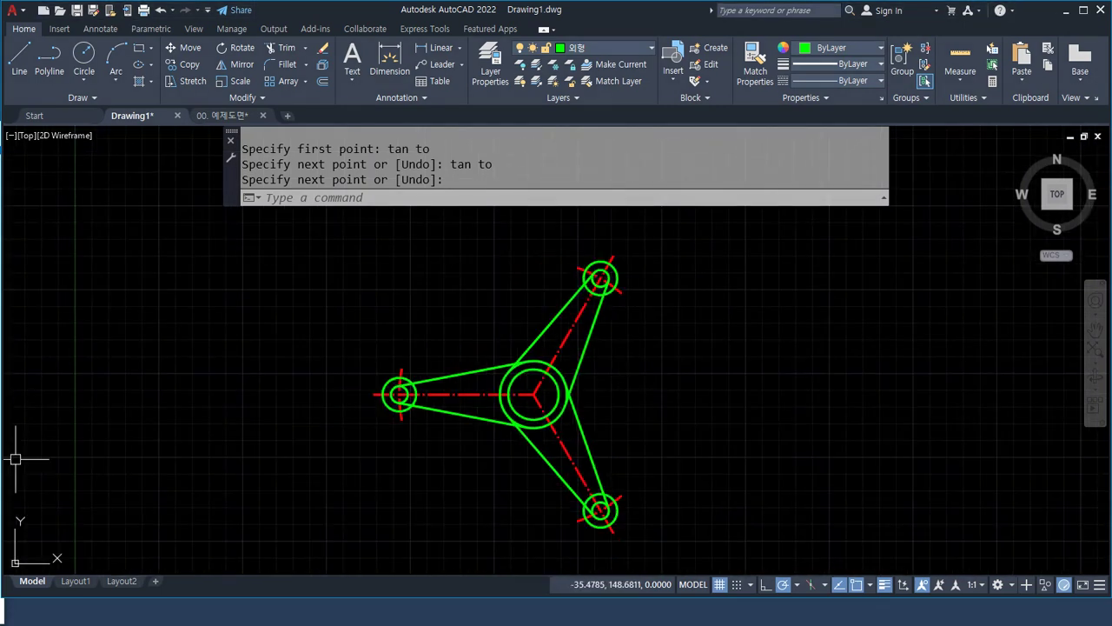
Offset the left arm's upper tangent line outward by 5.
{"action": "key", "text": "Return"}
{"action": "type", "text": "o"}
{"action": "key", "text": "Return"}
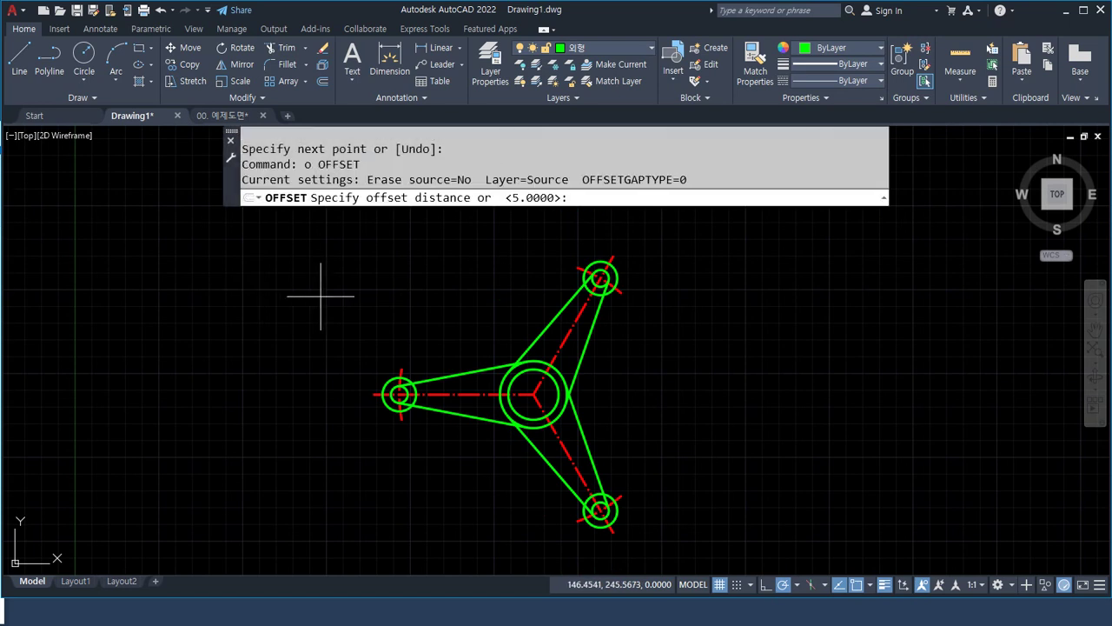
{"action": "type", "text": "5"}
{"action": "key", "text": "Return"}
{"action": "left_click", "coordinate": [459, 371]}
{"action": "left_click", "coordinate": [485, 318]}
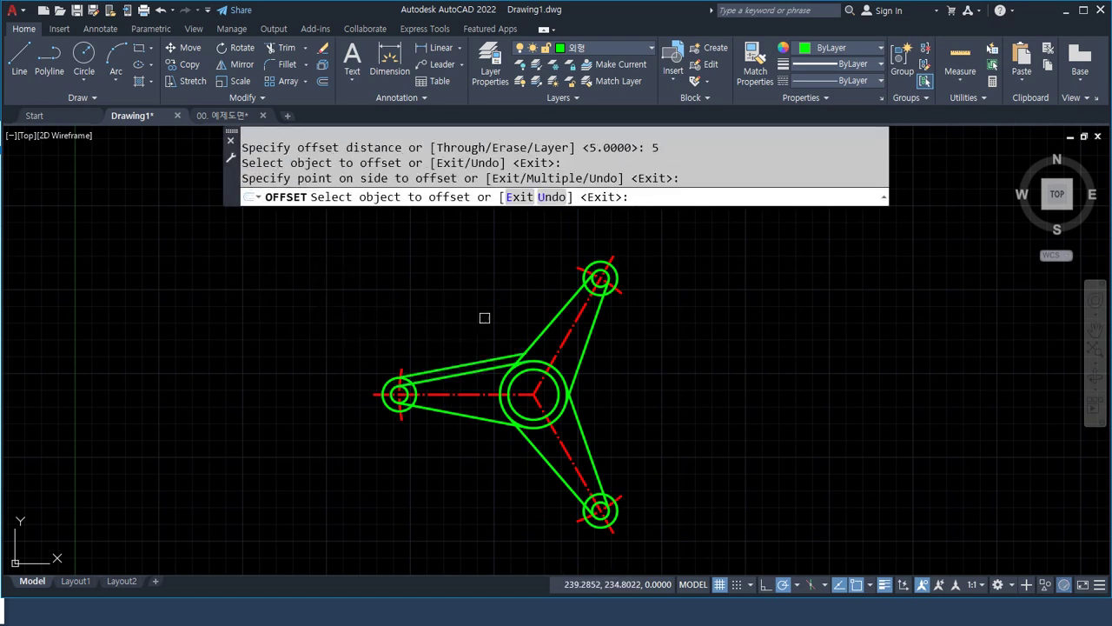
Offset both tangent lines of the upper arm outward by 5.
{"action": "scroll", "coordinate": [545, 354], "scroll_direction": "up", "scroll_amount": 2}
{"action": "left_click", "coordinate": [545, 321]}
{"action": "left_click", "coordinate": [530, 305]}
{"action": "left_click", "coordinate": [609, 354]}
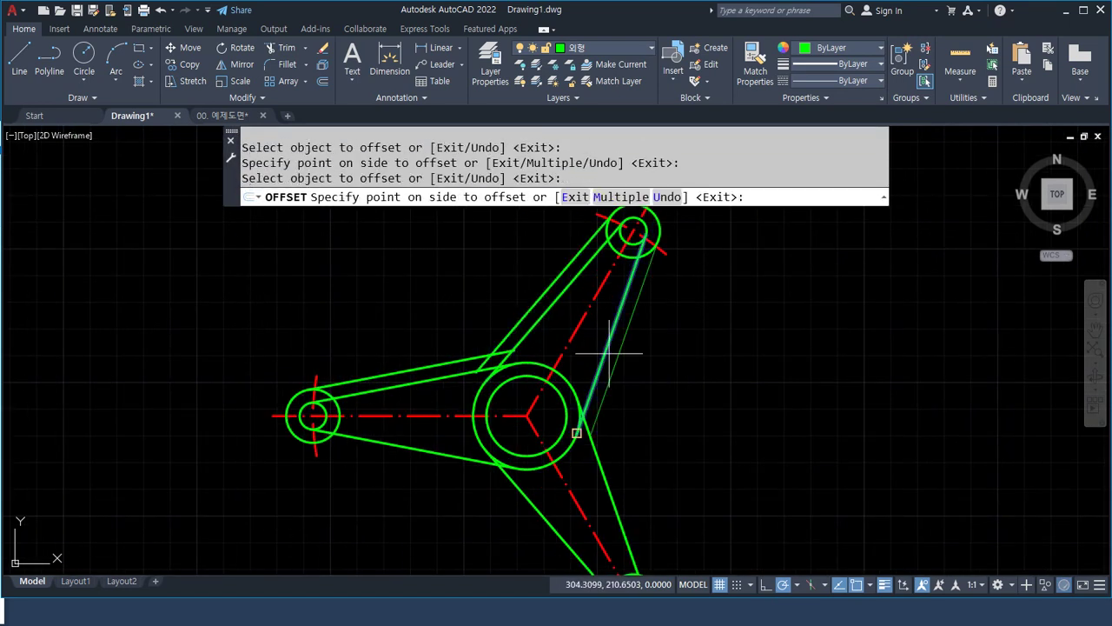
{"action": "left_click", "coordinate": [652, 365]}
Offset both tangent lines of the lower arm and the left arm's lower tangent line outward by 5.
{"action": "middle_click_drag", "start_coordinate": [628, 402], "coordinate": [544, 333]}
{"action": "left_click", "coordinate": [519, 406]}
{"action": "left_click", "coordinate": [609, 392]}
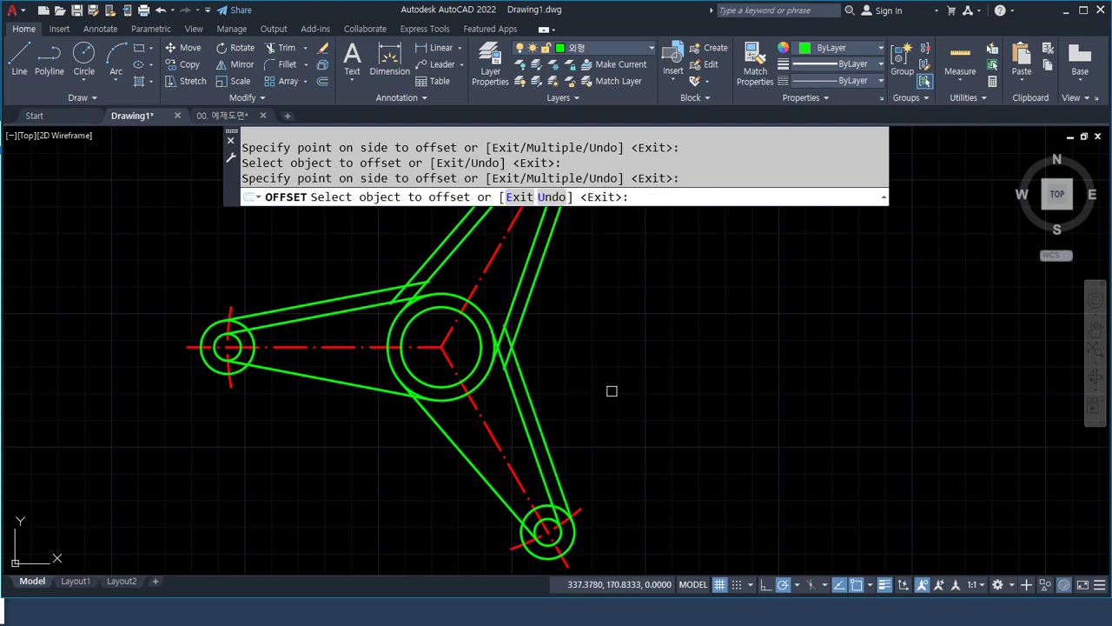
{"action": "left_click", "coordinate": [469, 461]}
{"action": "left_click", "coordinate": [369, 435]}
{"action": "left_click", "coordinate": [332, 381]}
{"action": "left_click", "coordinate": [218, 382]}
{"action": "key", "text": "Return"}
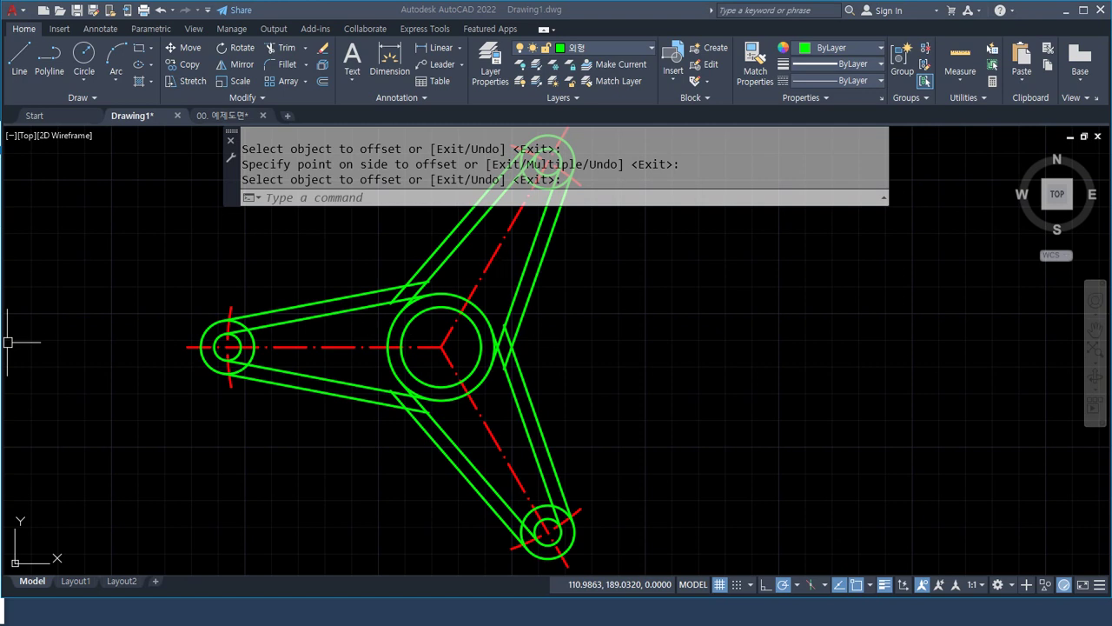
Fillet both inner lines of the left arm to the hub's outer circle with radius 4.
{"action": "type", "text": "f"}
{"action": "key", "text": "Return"}
{"action": "type", "text": "r"}
{"action": "key", "text": "Return"}
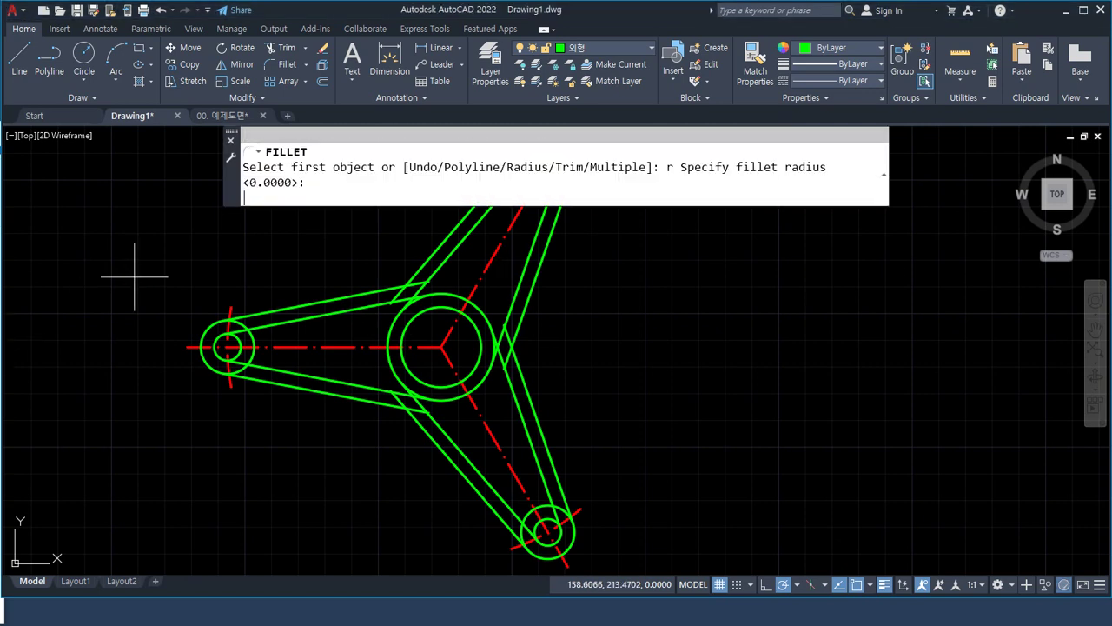
{"action": "type", "text": "4"}
{"action": "key", "text": "Return"}
{"action": "scroll", "coordinate": [380, 324], "scroll_direction": "up", "scroll_amount": 4}
{"action": "left_click", "coordinate": [387, 281]}
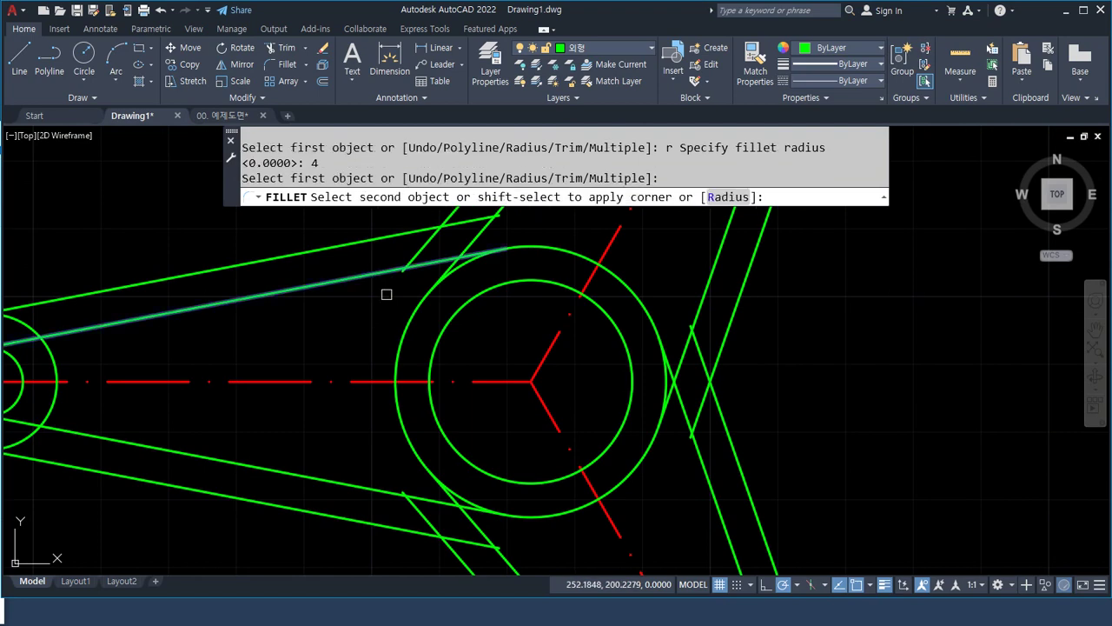
{"action": "left_click", "coordinate": [407, 324]}
{"action": "key", "text": "Return"}
{"action": "left_click", "coordinate": [401, 425]}
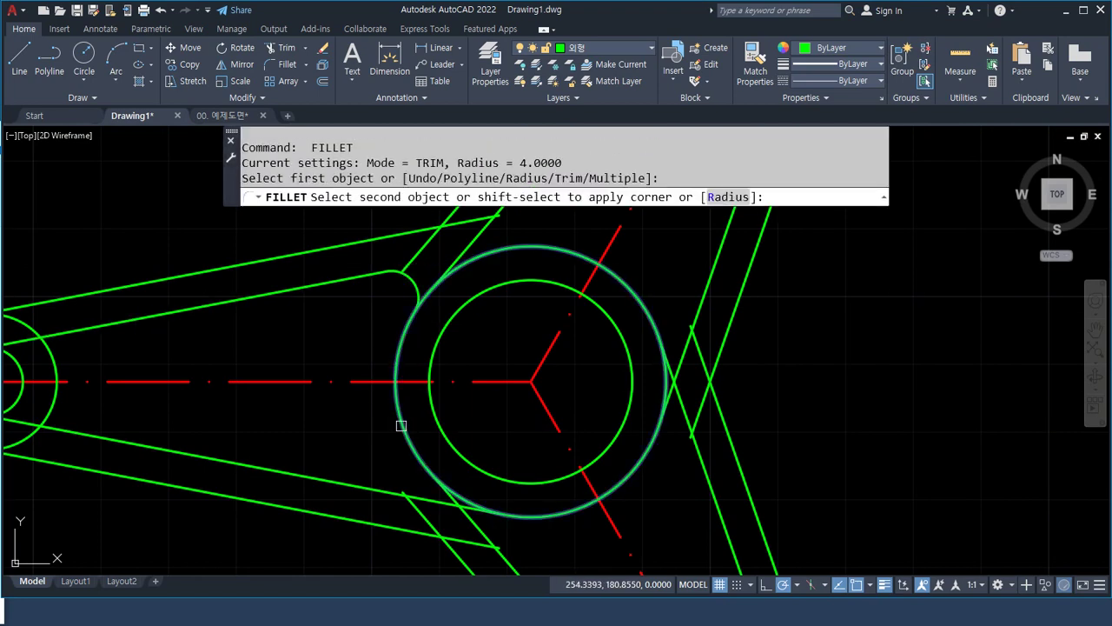
{"action": "left_click", "coordinate": [356, 484]}
Fillet both inner lines of the lower arm to the hub's outer circle with the same radius 4.
{"action": "key", "text": "Return"}
{"action": "left_click", "coordinate": [509, 563]}
{"action": "left_click", "coordinate": [543, 516]}
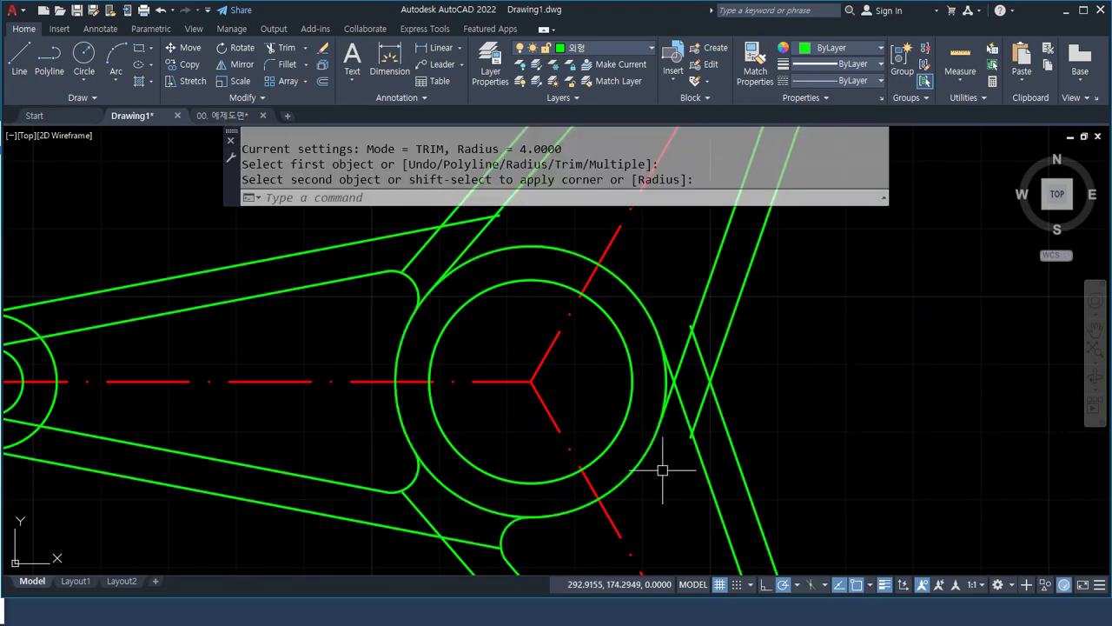
{"action": "key", "text": "Return"}
{"action": "left_click", "coordinate": [650, 452]}
{"action": "left_click", "coordinate": [697, 398]}
Fillet both inner lines of the upper arm to the hub's outer circle with the same radius 4.
{"action": "key", "text": "Return"}
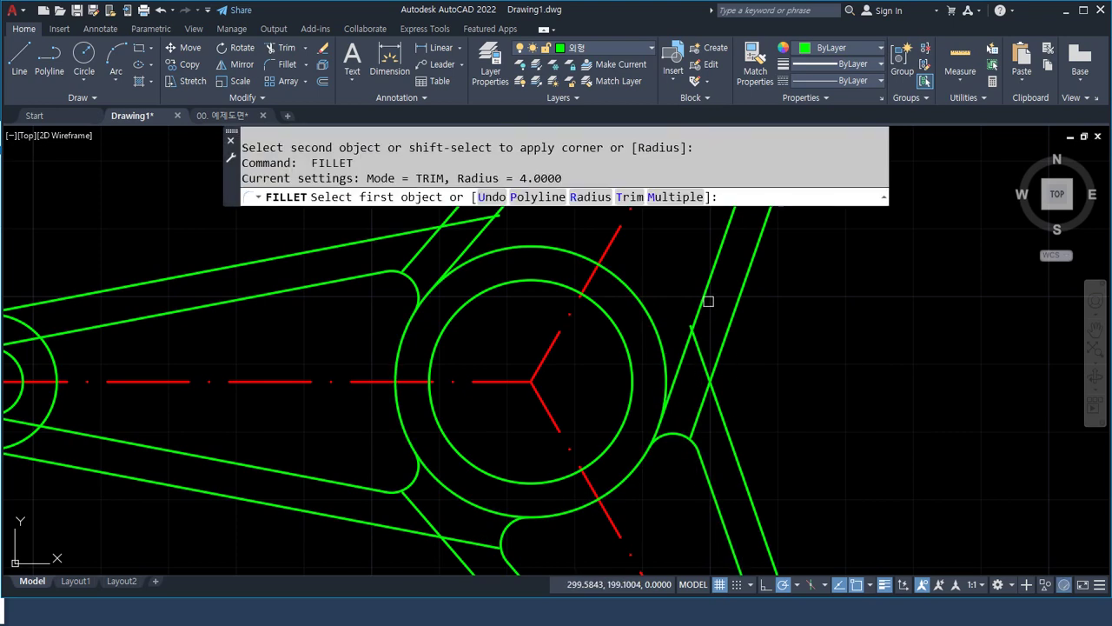
{"action": "left_click", "coordinate": [704, 298]}
{"action": "left_click", "coordinate": [642, 298]}
{"action": "middle_click_drag", "start_coordinate": [642, 298], "coordinate": [629, 376]}
{"action": "key", "text": "Return"}
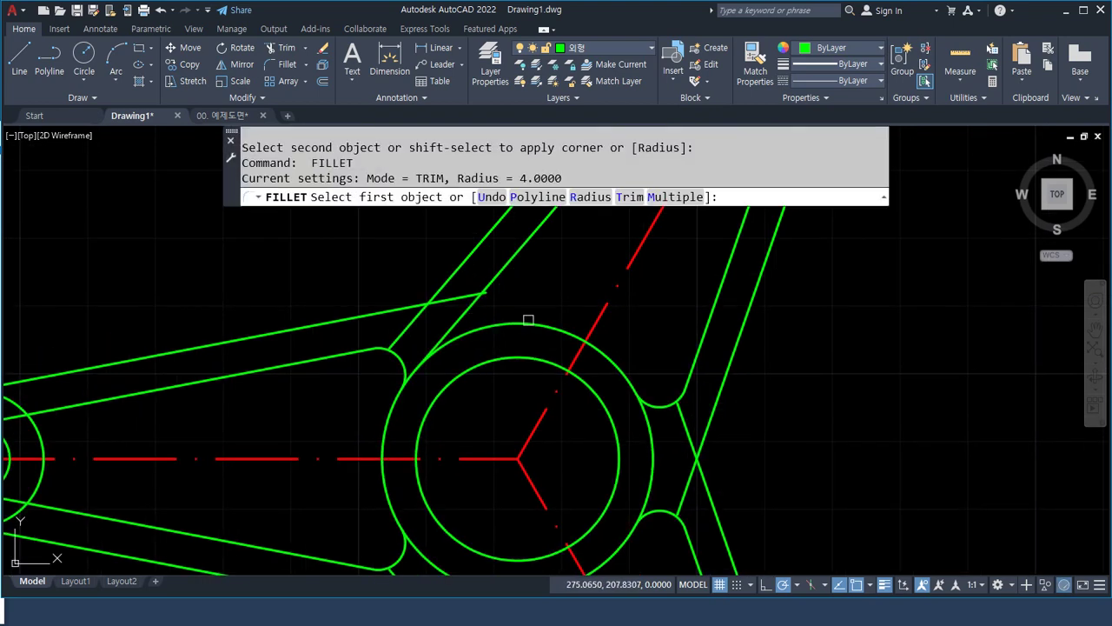
{"action": "left_click", "coordinate": [529, 321]}
{"action": "left_click", "coordinate": [491, 292]}
Fillet both inner lines of the left arm to the outer circle at its end with radius 2.
{"action": "middle_click_drag", "start_coordinate": [179, 497], "coordinate": [394, 419]}
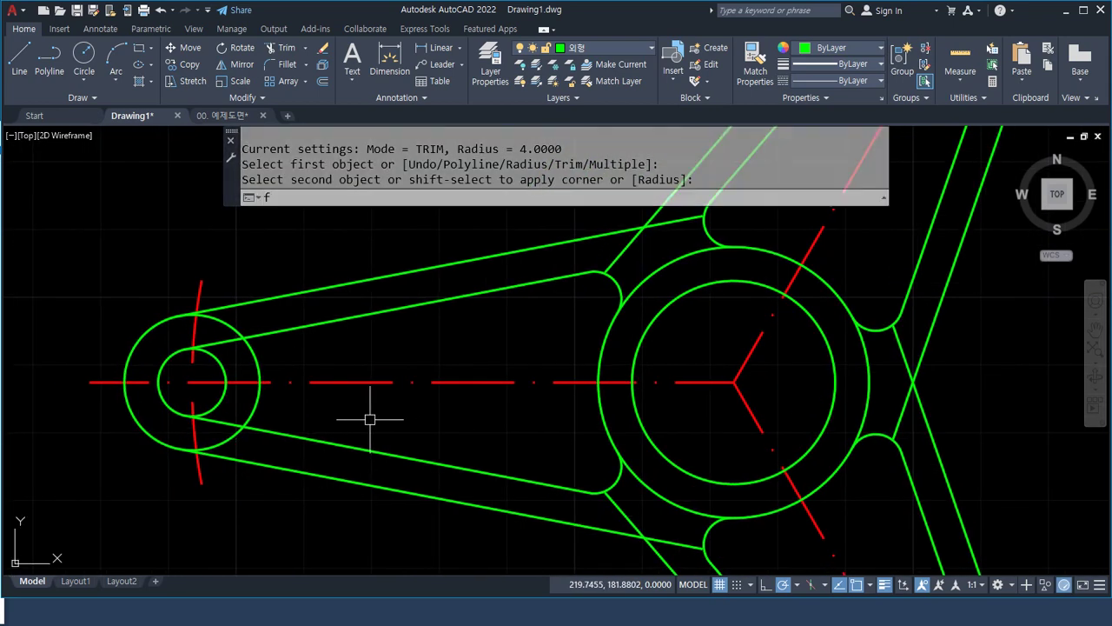
{"action": "key", "text": "Return"}
{"action": "type", "text": "r"}
{"action": "key", "text": "Return"}
{"action": "type", "text": "2"}
{"action": "key", "text": "Return"}
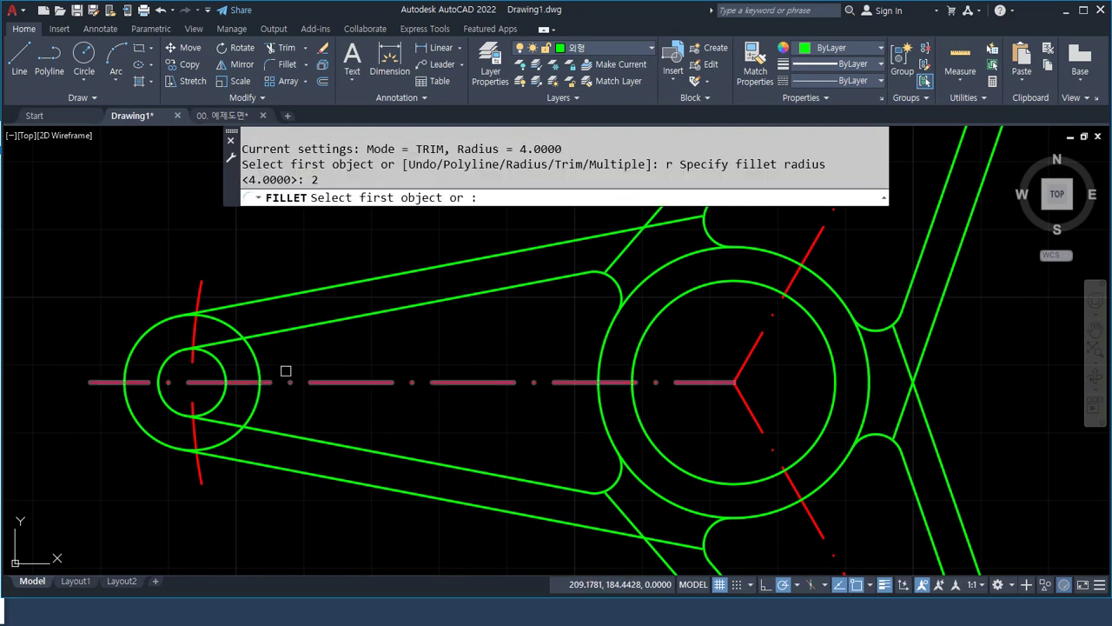
{"action": "left_click", "coordinate": [258, 333]}
{"action": "left_click", "coordinate": [250, 353]}
{"action": "key", "text": "Return"}
{"action": "left_click", "coordinate": [273, 428]}
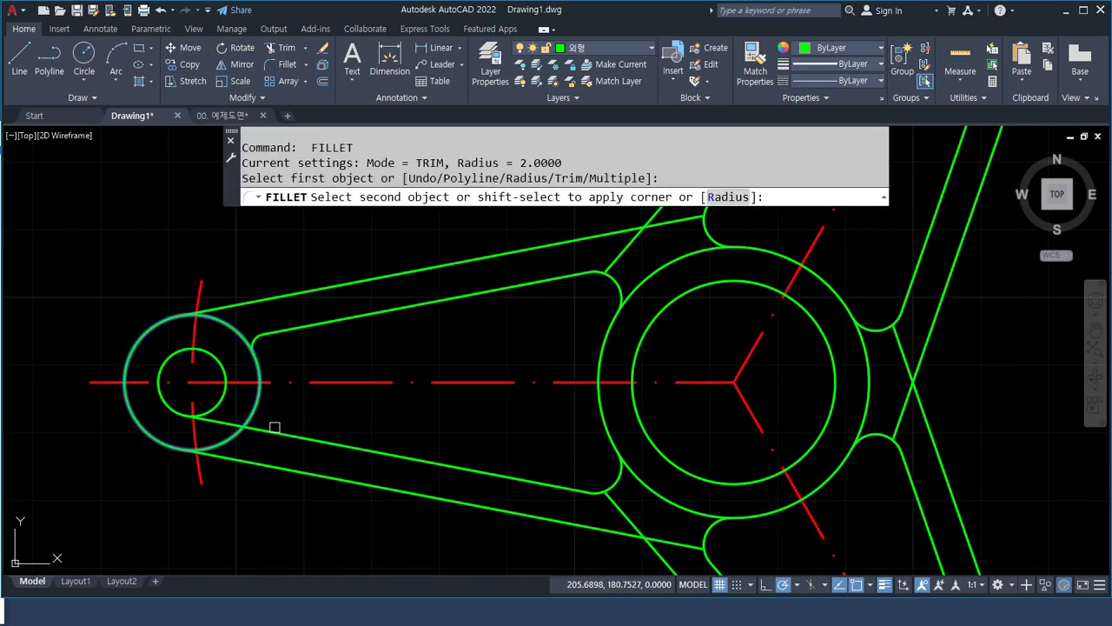
{"action": "left_click", "coordinate": [254, 405]}
Fillet both inner lines of the lower arm to its outer end circle with the same radius 2.
{"action": "middle_click_drag", "start_coordinate": [585, 527], "coordinate": [296, 397]}
{"action": "key", "text": "Return"}
{"action": "left_click", "coordinate": [362, 403]}
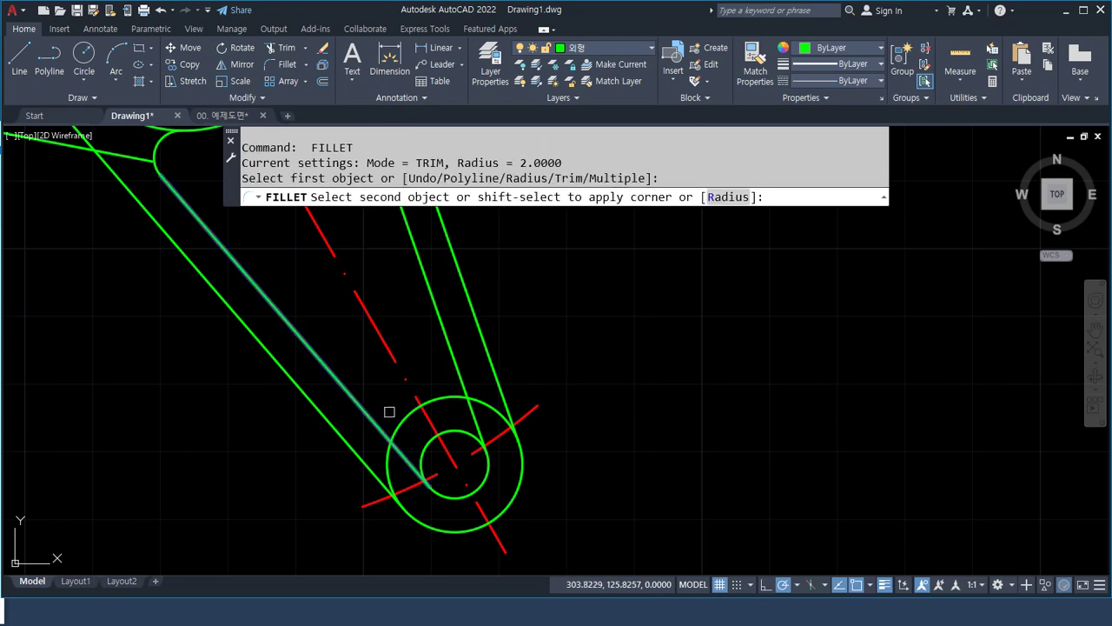
{"action": "left_click", "coordinate": [403, 414]}
{"action": "key", "text": "Return"}
{"action": "left_click", "coordinate": [413, 410]}
{"action": "left_click", "coordinate": [460, 383]}
Fillet both inner lines of the upper arm to its outer end circle with the same radius 2.
{"action": "scroll", "coordinate": [461, 382], "scroll_direction": "down", "scroll_amount": 5}
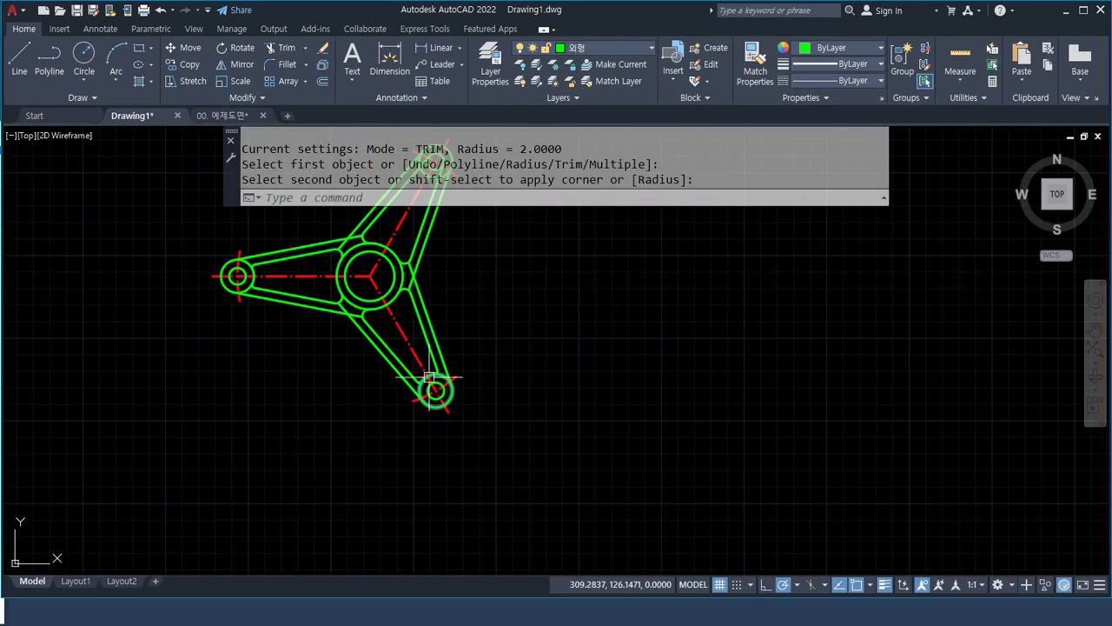
{"action": "scroll", "coordinate": [422, 311], "scroll_direction": "up", "scroll_amount": 6}
{"action": "key", "text": "Return"}
{"action": "left_click", "coordinate": [390, 362]}
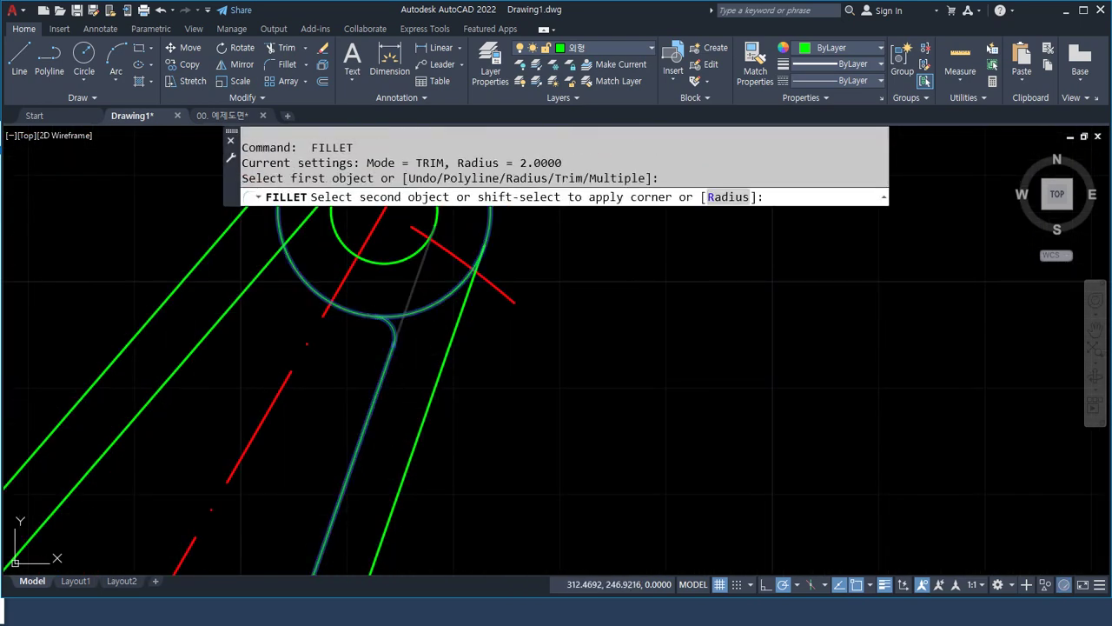
{"action": "left_click", "coordinate": [356, 314]}
{"action": "key", "text": "Return"}
{"action": "left_click", "coordinate": [308, 287]}
{"action": "left_click", "coordinate": [262, 273]}
Fillet the outer edge lines where the left and upper arms cross with radius 30.
{"action": "scroll", "coordinate": [186, 402], "scroll_direction": "down", "scroll_amount": 5}
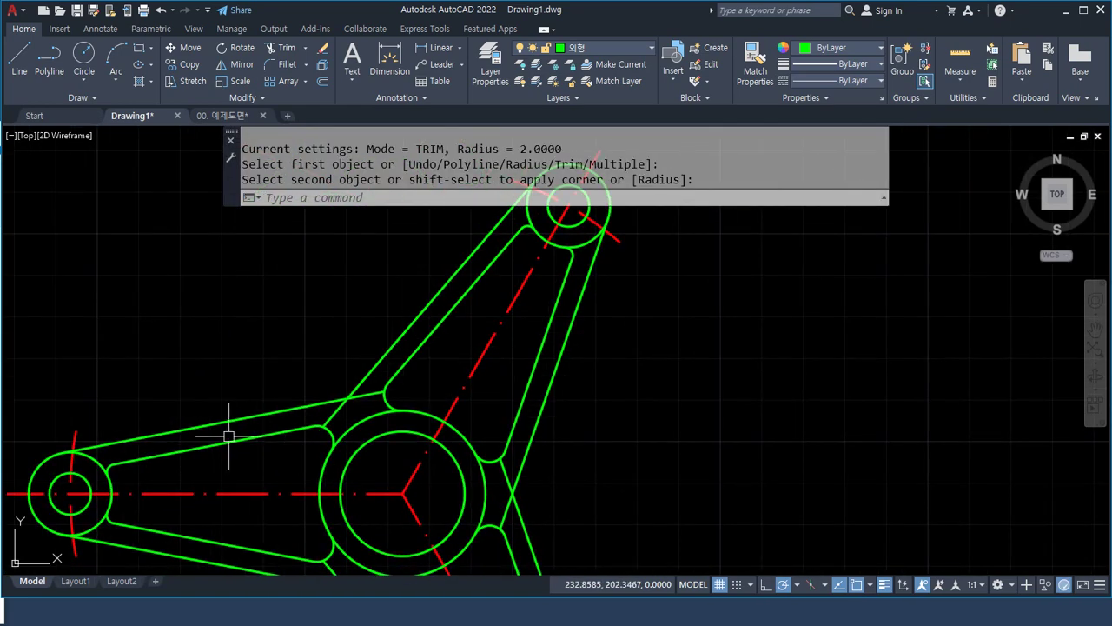
{"action": "scroll", "coordinate": [378, 443], "scroll_direction": "up", "scroll_amount": 6}
{"action": "type", "text": "f"}
{"action": "key", "text": "Return"}
{"action": "type", "text": "r"}
{"action": "key", "text": "Return"}
{"action": "type", "text": "30"}
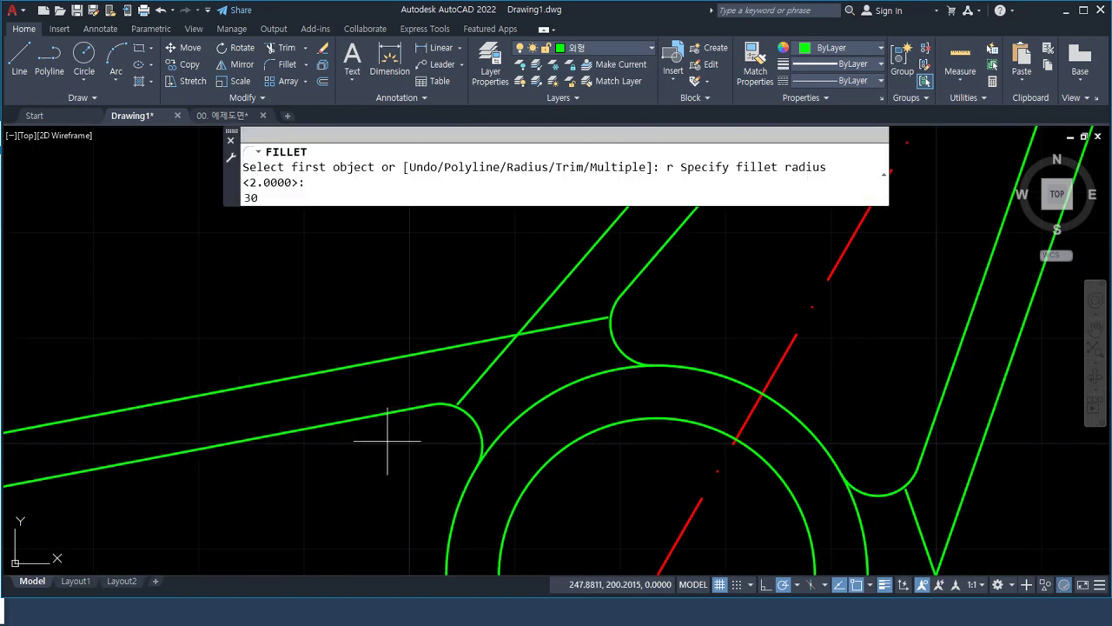
{"action": "key", "text": "Return"}
{"action": "left_click", "coordinate": [540, 304]}
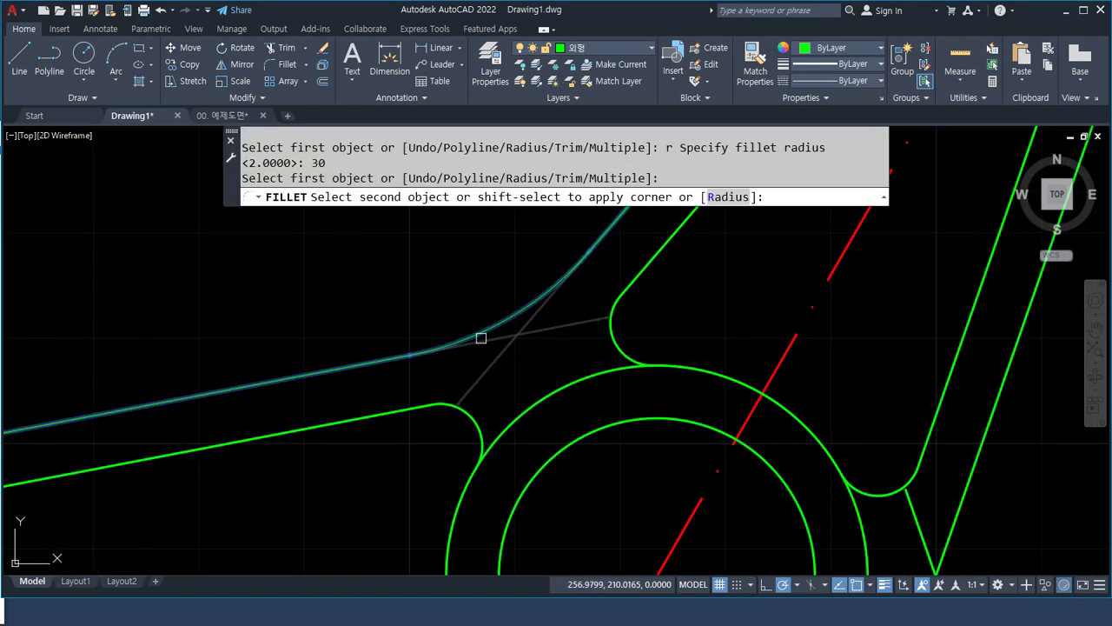
{"action": "left_click", "coordinate": [479, 330]}
Fillet the crossing outer lines between the left and lower arms and between the upper and lower arms with radius 30.
{"action": "scroll", "coordinate": [479, 380], "scroll_direction": "down", "scroll_amount": 4}
{"action": "scroll", "coordinate": [322, 248], "scroll_direction": "up", "scroll_amount": 4}
{"action": "key", "text": "Return"}
{"action": "left_click", "coordinate": [266, 399]}
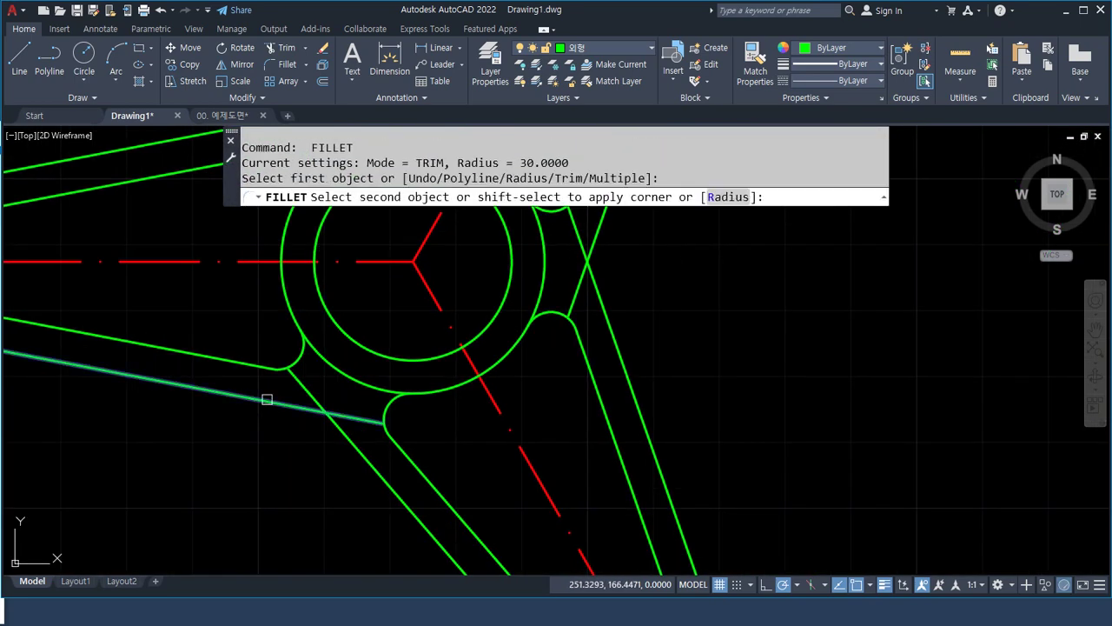
{"action": "left_click", "coordinate": [355, 452]}
{"action": "middle_click_drag", "start_coordinate": [705, 403], "coordinate": [631, 502]}
{"action": "key", "text": "Return"}
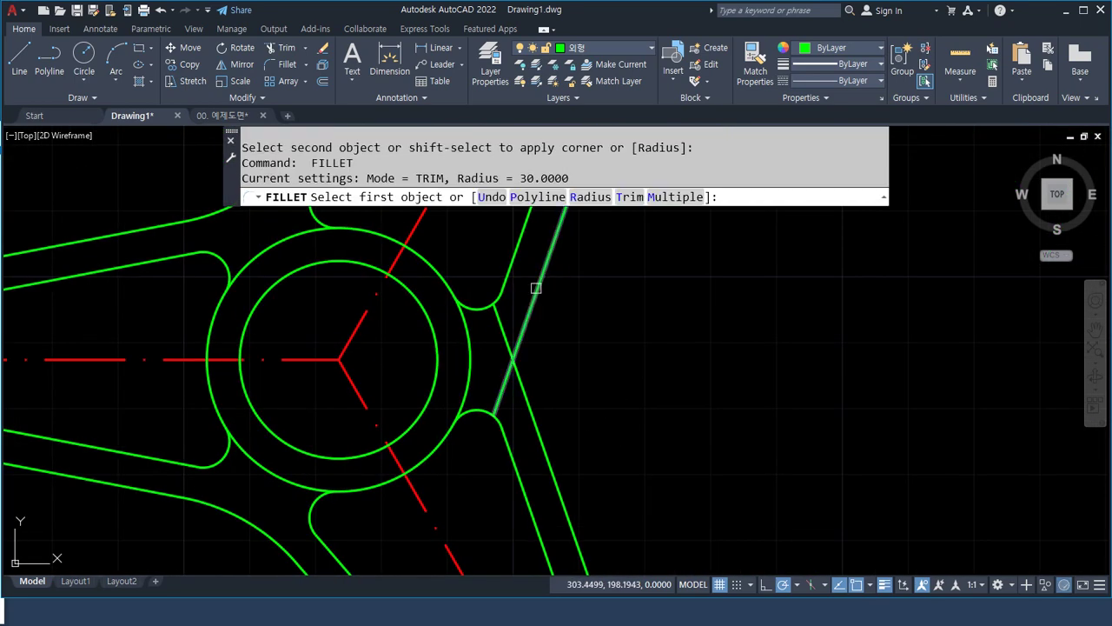
{"action": "left_click", "coordinate": [538, 288]}
{"action": "left_click", "coordinate": [530, 398]}
Trim the hub's outer circle between the arm pockets, keeping only the arcs that close the pockets.
{"action": "type", "text": "tr"}
{"action": "key", "text": "Return"}
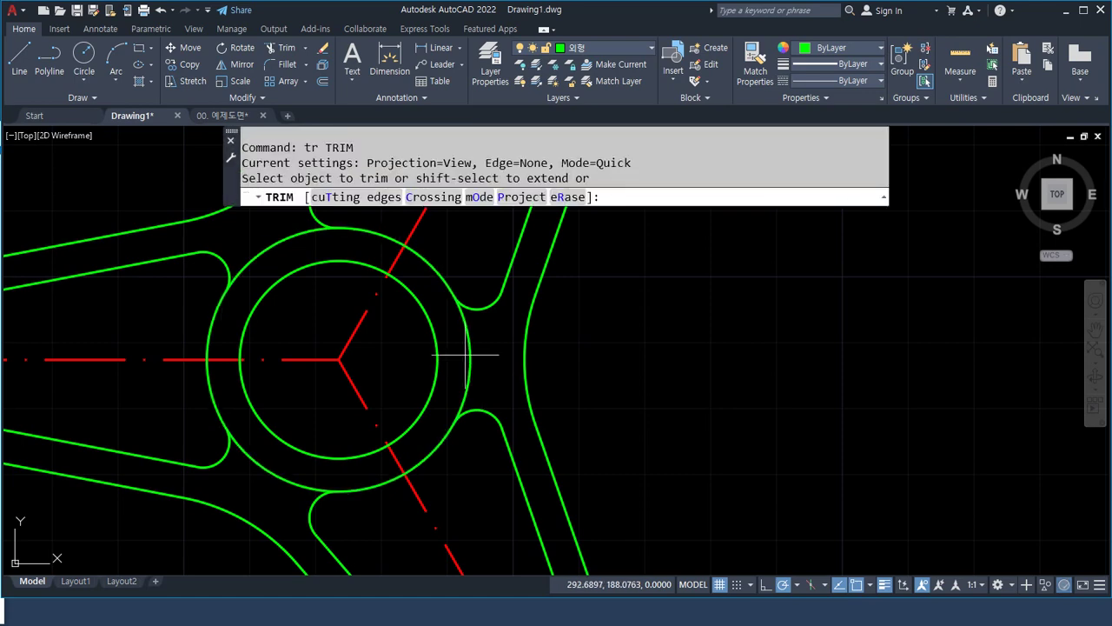
{"action": "mouse_move", "coordinate": [479, 378]}
{"action": "left_mouse_down"}
{"action": "mouse_move", "coordinate": [468, 332]}
{"action": "mouse_move", "coordinate": [453, 325]}
{"action": "left_mouse_up"}
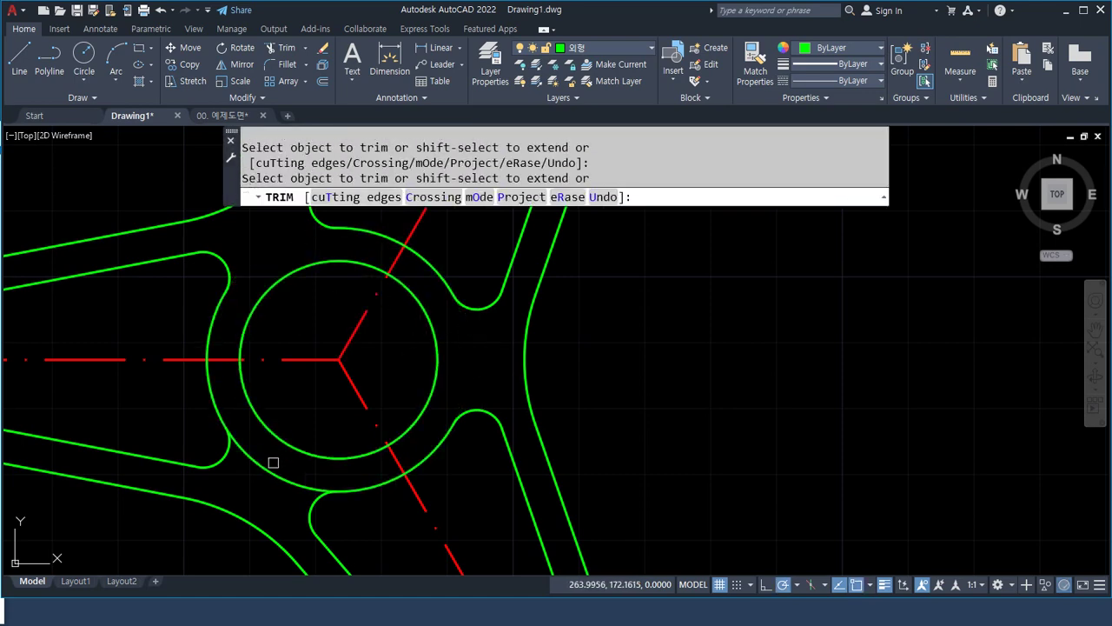
{"action": "scroll", "coordinate": [261, 452], "scroll_direction": "down", "scroll_amount": 2}
Trim the left arm's outer end circle between the outer edge lines and the pocket fillets on both sides.
{"action": "scroll", "coordinate": [617, 346], "scroll_direction": "down", "scroll_amount": 3}
{"action": "scroll", "coordinate": [278, 335], "scroll_direction": "up", "scroll_amount": 4}
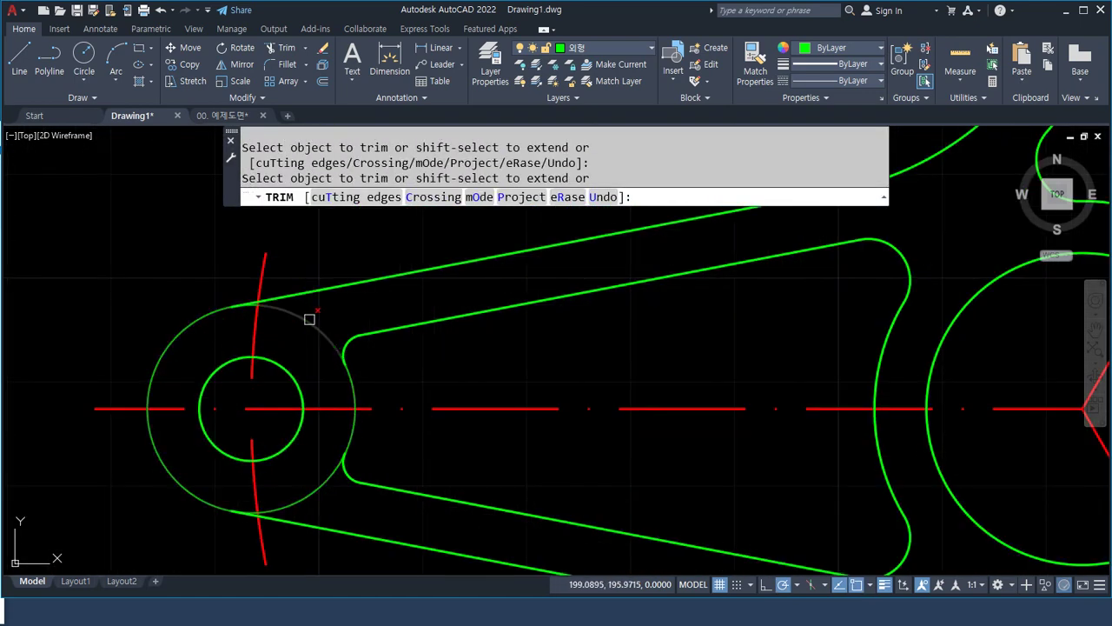
{"action": "scroll", "coordinate": [310, 320], "scroll_direction": "up", "scroll_amount": 2}
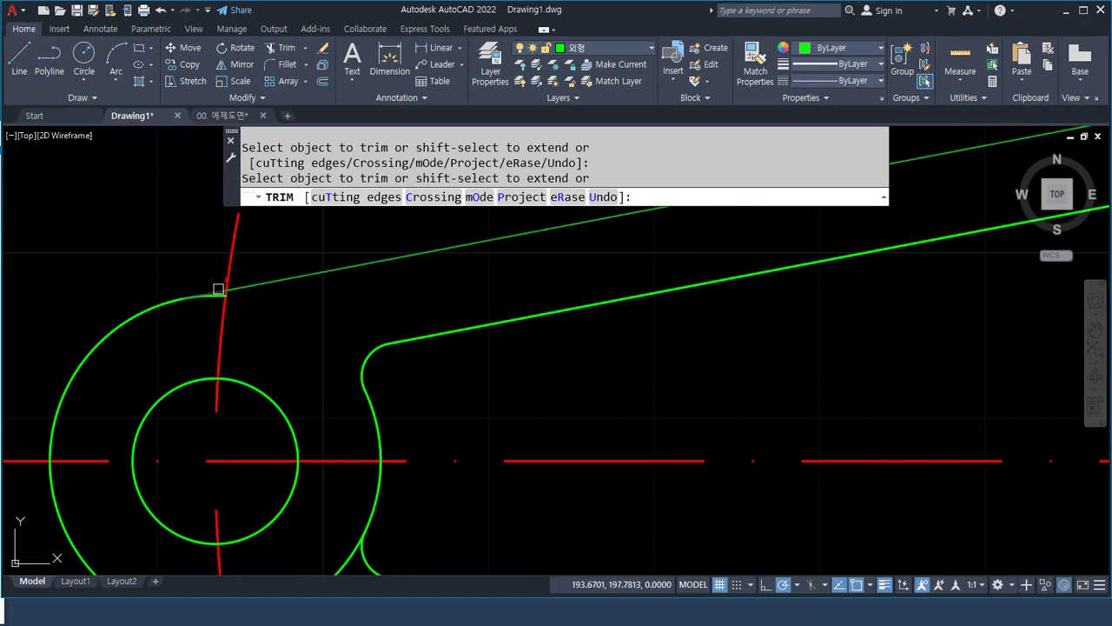
{"action": "scroll", "coordinate": [221, 295], "scroll_direction": "up", "scroll_amount": 4}
{"action": "scroll", "coordinate": [208, 337], "scroll_direction": "up", "scroll_amount": 2}
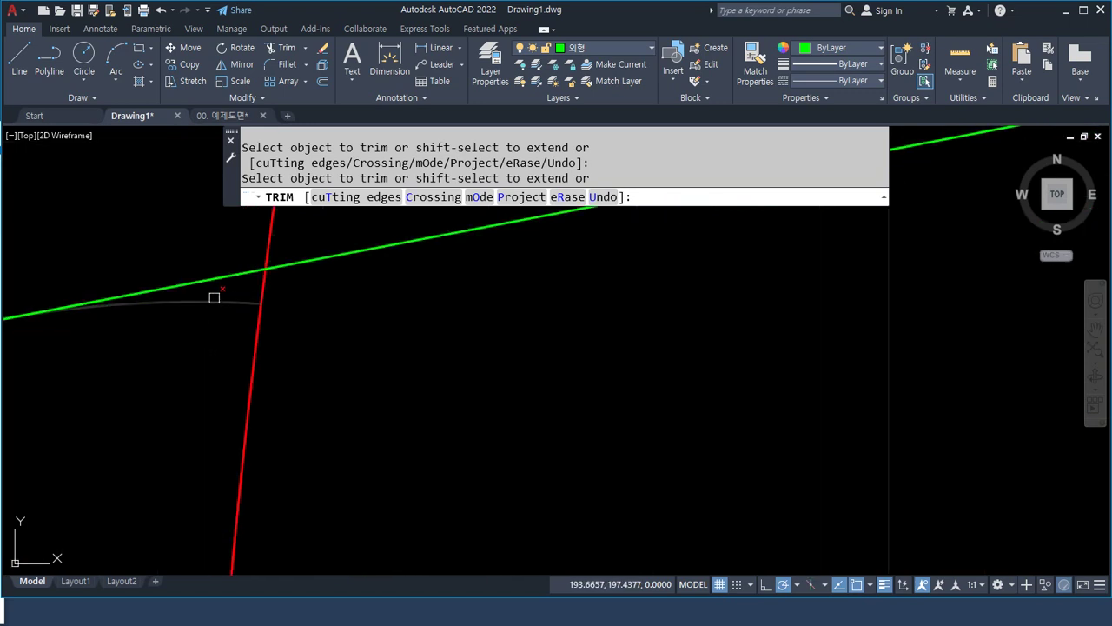
{"action": "scroll", "coordinate": [203, 348], "scroll_direction": "down", "scroll_amount": 4}
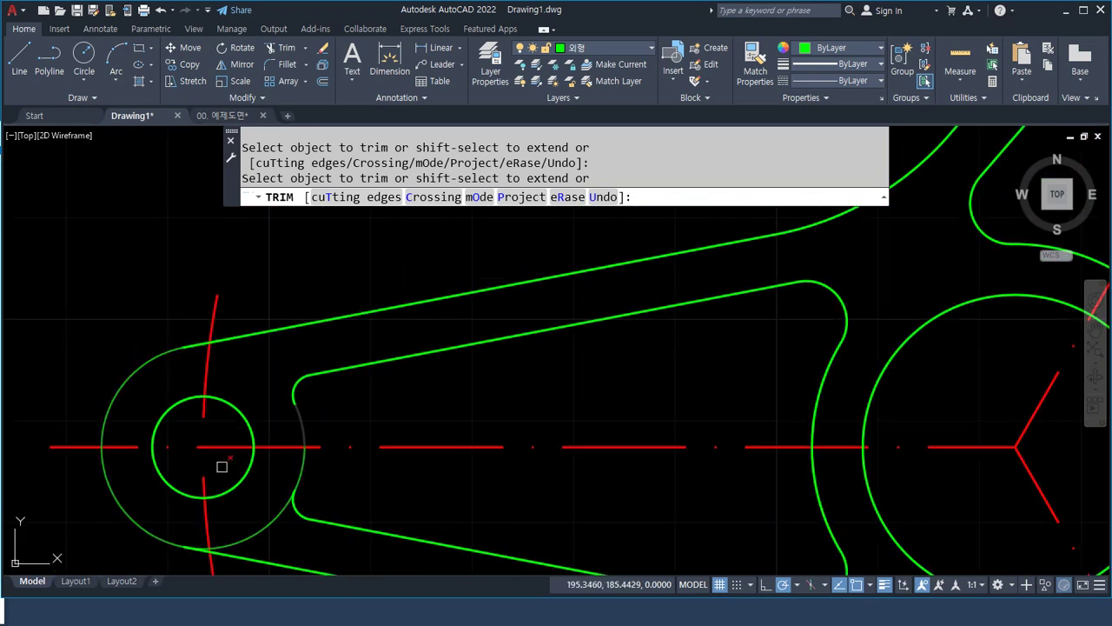
{"action": "scroll", "coordinate": [179, 240], "scroll_direction": "up", "scroll_amount": 4}
{"action": "scroll", "coordinate": [188, 363], "scroll_direction": "down", "scroll_amount": 3}
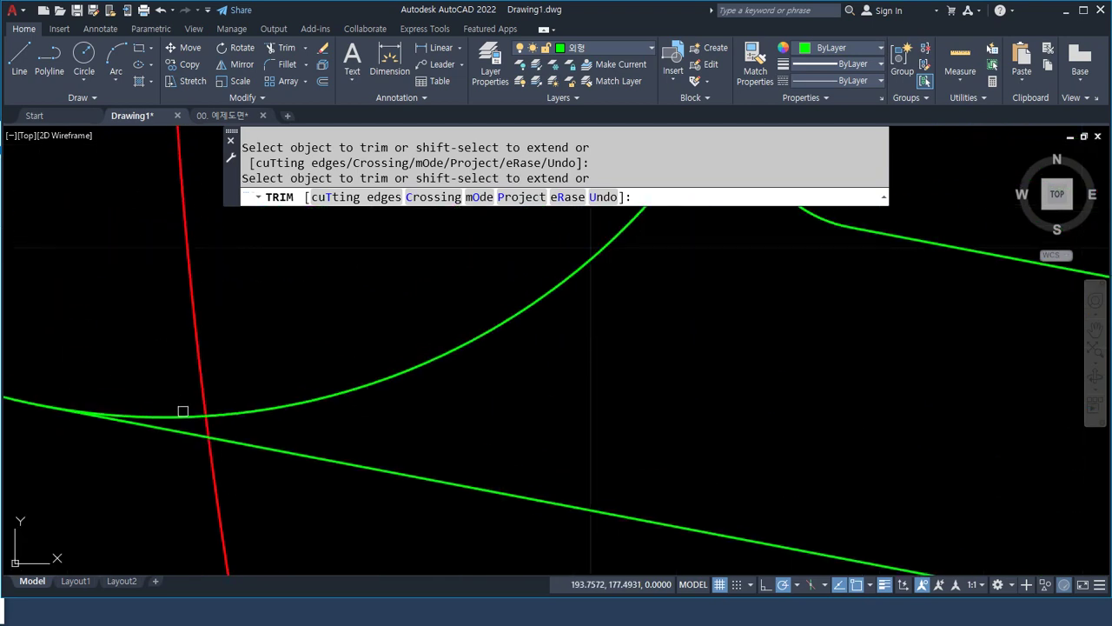
{"action": "scroll", "coordinate": [435, 442], "scroll_direction": "down", "scroll_amount": 3}
{"action": "left_click", "coordinate": [435, 442]}
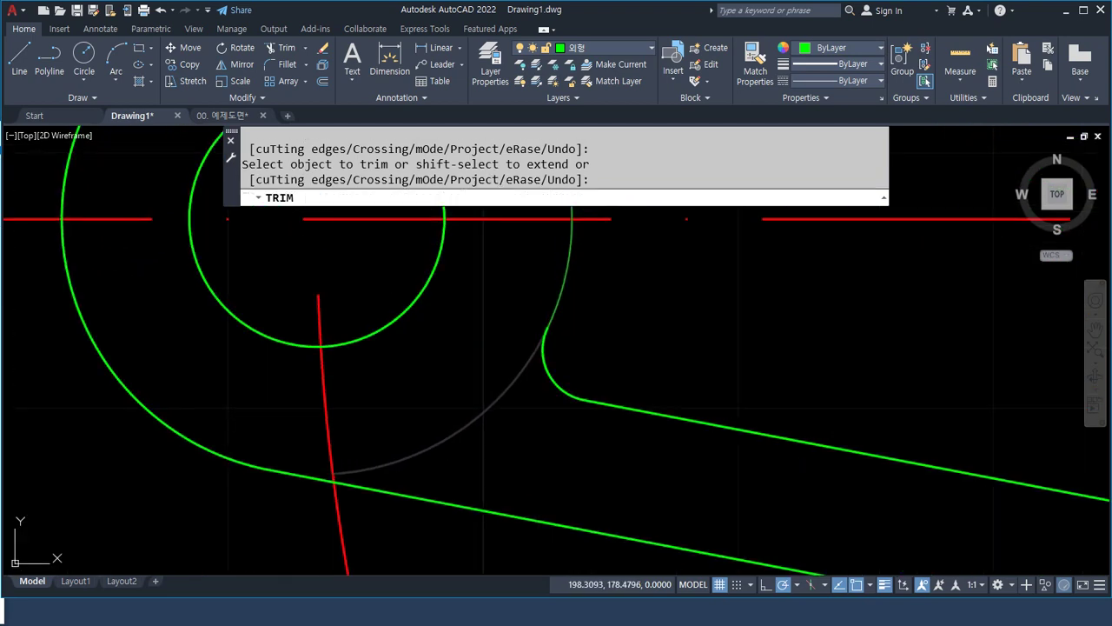
Trim the lower arm's outer end circle between the pocket fillets and the outer edge lines, including the leftover slivers.
{"action": "scroll", "coordinate": [658, 457], "scroll_direction": "down", "scroll_amount": 3}
{"action": "scroll", "coordinate": [233, 389], "scroll_direction": "up", "scroll_amount": 4}
{"action": "scroll", "coordinate": [283, 335], "scroll_direction": "up", "scroll_amount": 5}
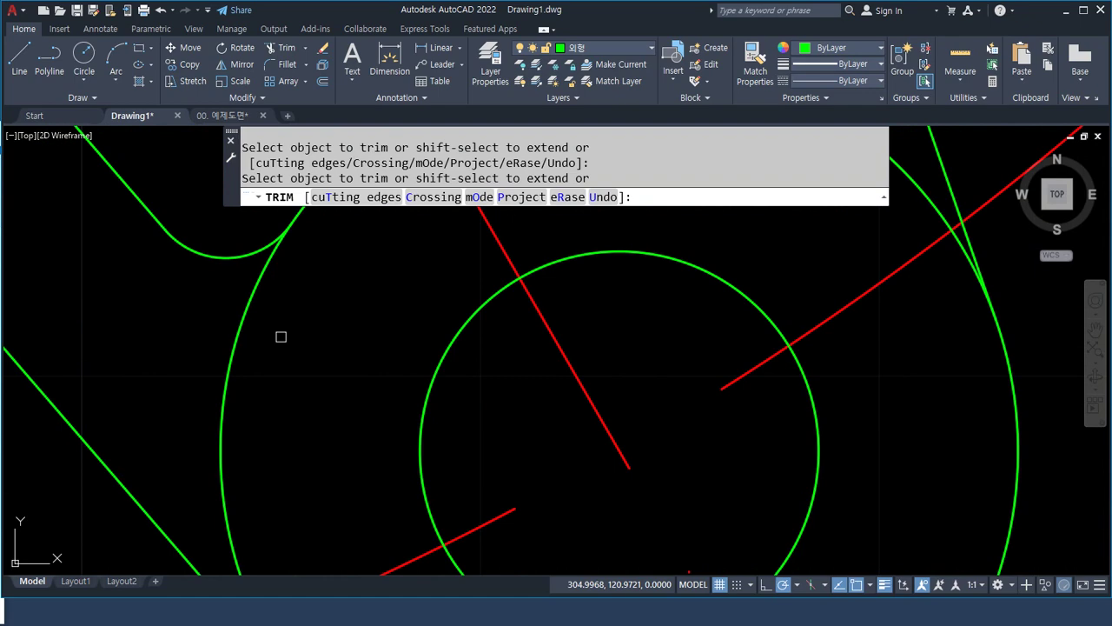
{"action": "left_click", "coordinate": [233, 371]}
{"action": "scroll", "coordinate": [298, 348], "scroll_direction": "down", "scroll_amount": 2}
{"action": "left_click_drag", "start_coordinate": [484, 229], "coordinate": [468, 245]}
{"action": "scroll", "coordinate": [558, 309], "scroll_direction": "up", "scroll_amount": 5}
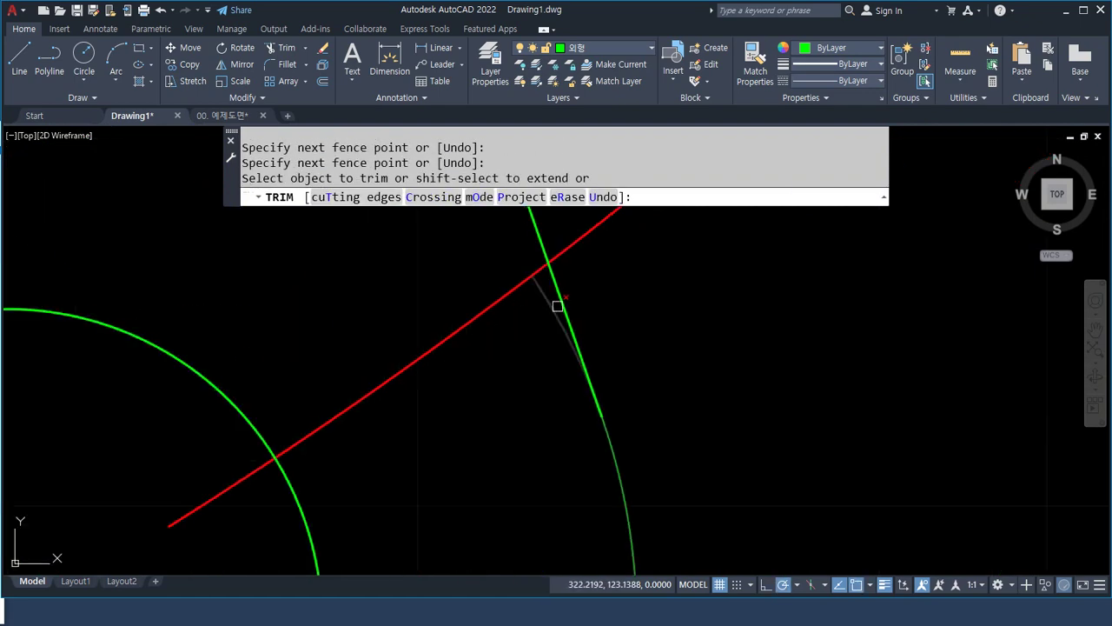
{"action": "left_click", "coordinate": [547, 302]}
{"action": "scroll", "coordinate": [395, 450], "scroll_direction": "down", "scroll_amount": 4}
{"action": "scroll", "coordinate": [311, 355], "scroll_direction": "up", "scroll_amount": 3}
{"action": "scroll", "coordinate": [191, 328], "scroll_direction": "up", "scroll_amount": 3}
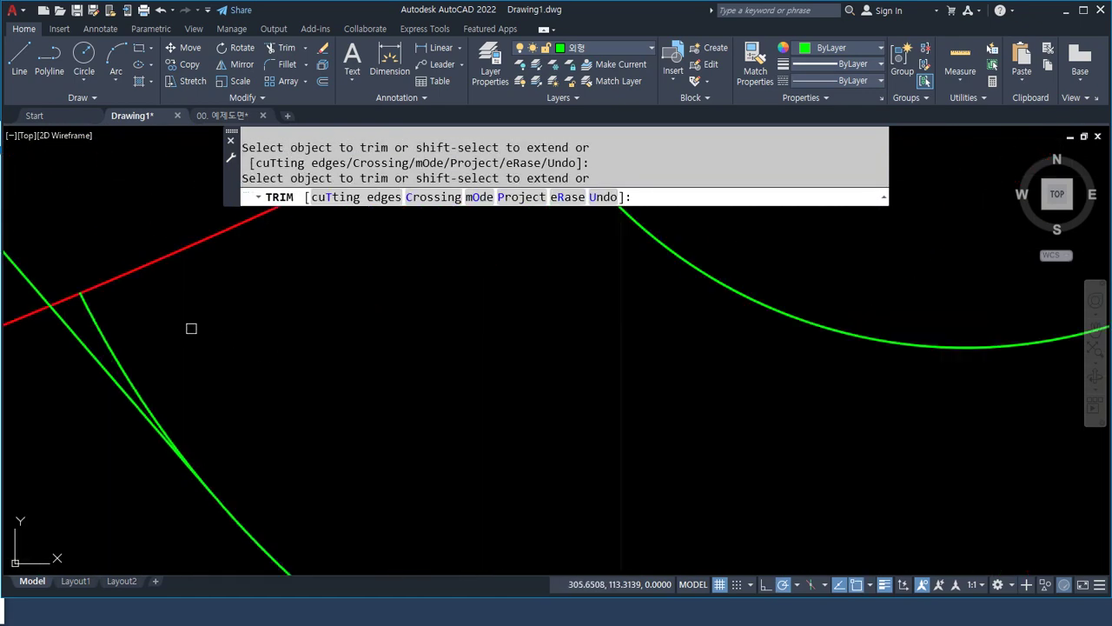
{"action": "left_click", "coordinate": [98, 332]}
Trim the upper arm's outer end circle between the pocket fillets and the outer edge lines, including the leftover slivers.
{"action": "scroll", "coordinate": [216, 372], "scroll_direction": "down", "scroll_amount": 9}
{"action": "middle_click_drag", "start_coordinate": [261, 283], "coordinate": [279, 425]}
{"action": "scroll", "coordinate": [241, 313], "scroll_direction": "up", "scroll_amount": 6}
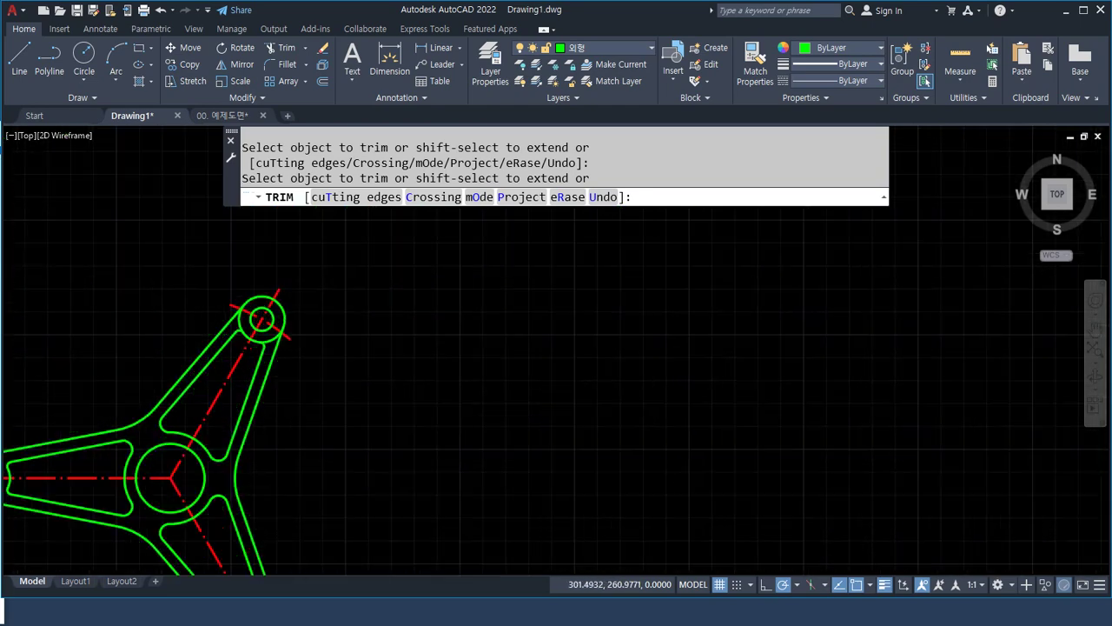
{"action": "left_click", "coordinate": [239, 379]}
{"action": "middle_click_drag", "start_coordinate": [362, 428], "coordinate": [222, 286]}
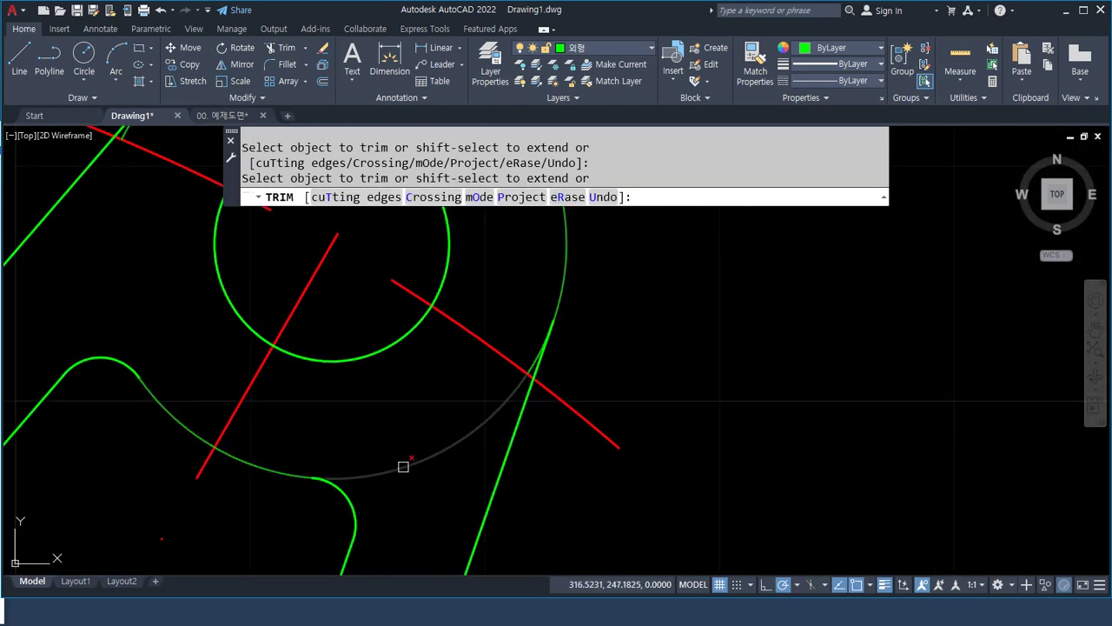
{"action": "left_click", "coordinate": [402, 466]}
{"action": "scroll", "coordinate": [516, 347], "scroll_direction": "up", "scroll_amount": 4}
{"action": "scroll", "coordinate": [589, 407], "scroll_direction": "down", "scroll_amount": 2}
{"action": "left_click", "coordinate": [589, 409]}
{"action": "scroll", "coordinate": [298, 273], "scroll_direction": "down", "scroll_amount": 5}
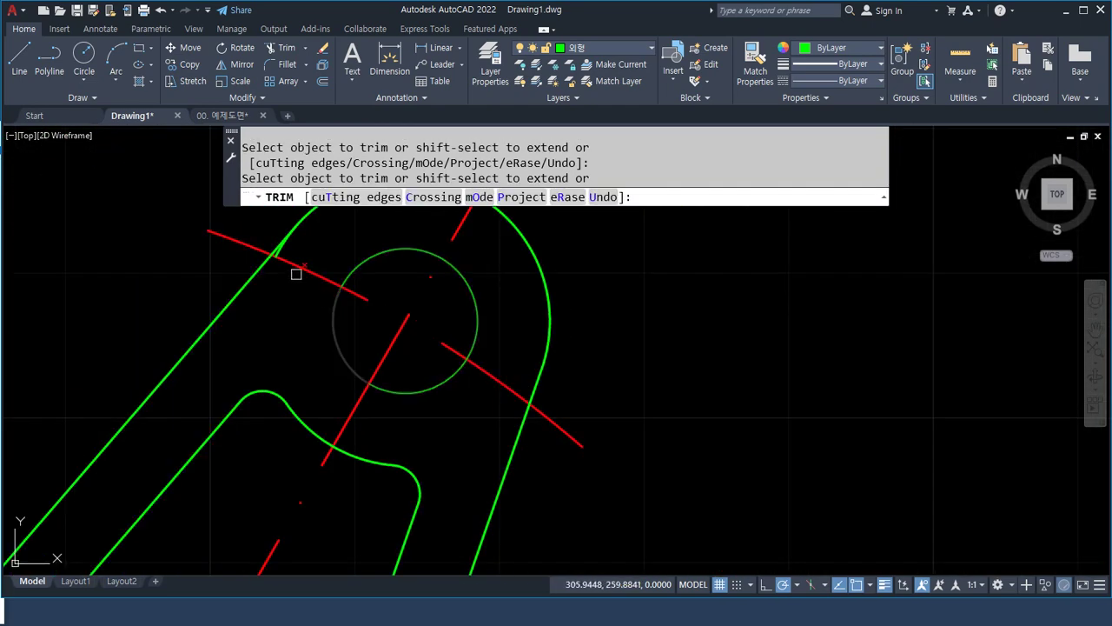
{"action": "scroll", "coordinate": [284, 237], "scroll_direction": "up", "scroll_amount": 4}
{"action": "scroll", "coordinate": [426, 396], "scroll_direction": "down", "scroll_amount": 6}
{"action": "key", "text": "space"}
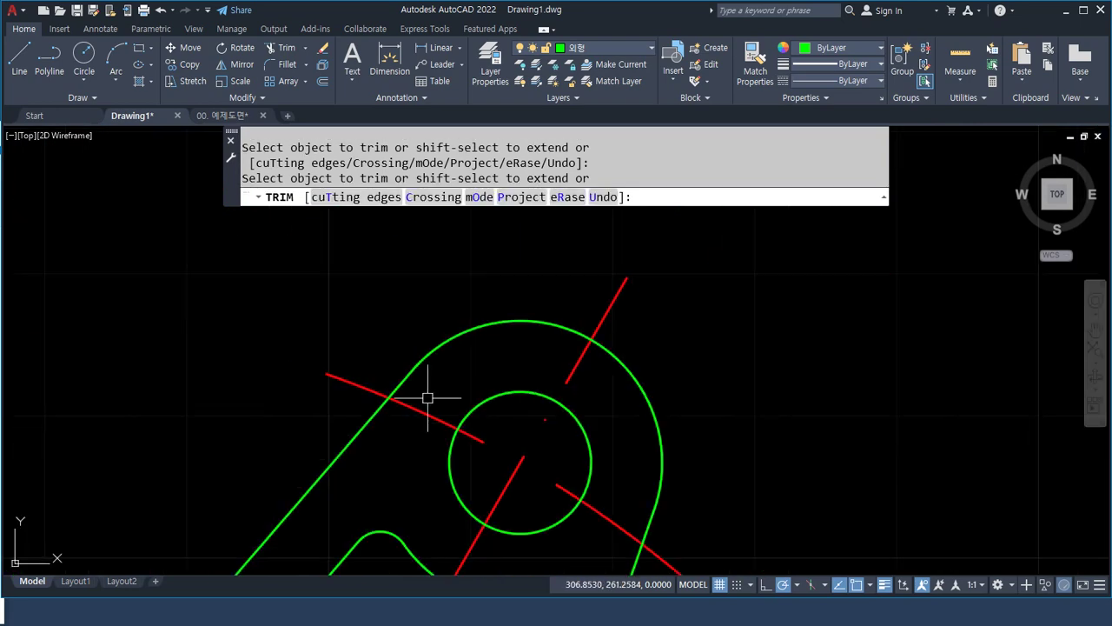
{"action": "scroll", "coordinate": [396, 469], "scroll_direction": "down", "scroll_amount": 8}
{"action": "middle_click_drag", "start_coordinate": [377, 489], "coordinate": [430, 370]}
{"action": "scroll", "coordinate": [452, 426], "scroll_direction": "up", "scroll_amount": 2}
{"action": "scroll", "coordinate": [400, 454], "scroll_direction": "up", "scroll_amount": 2}
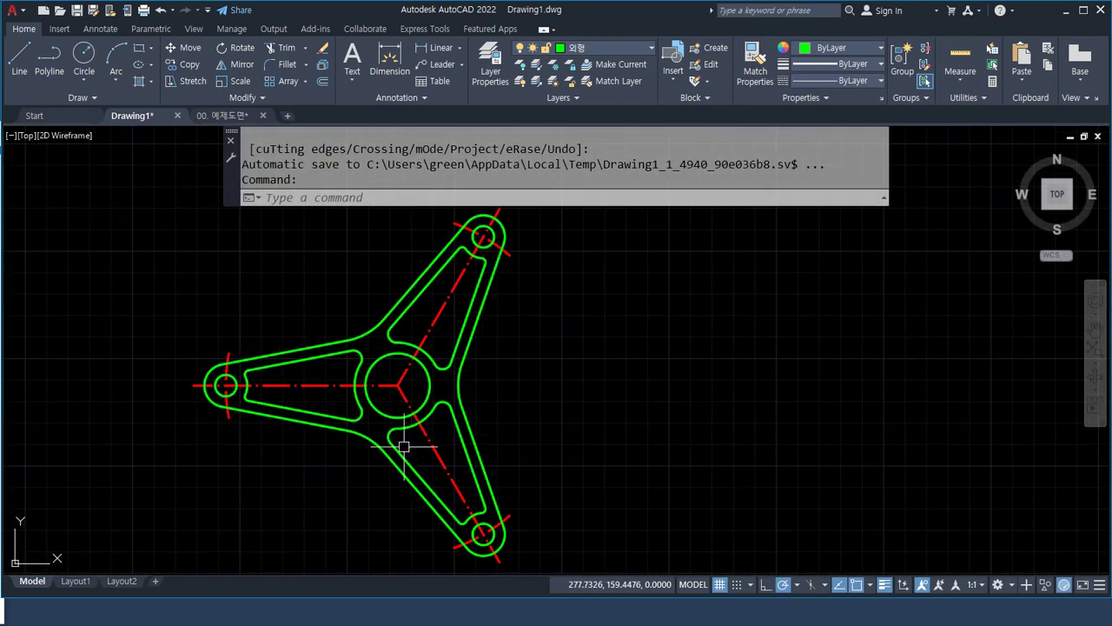